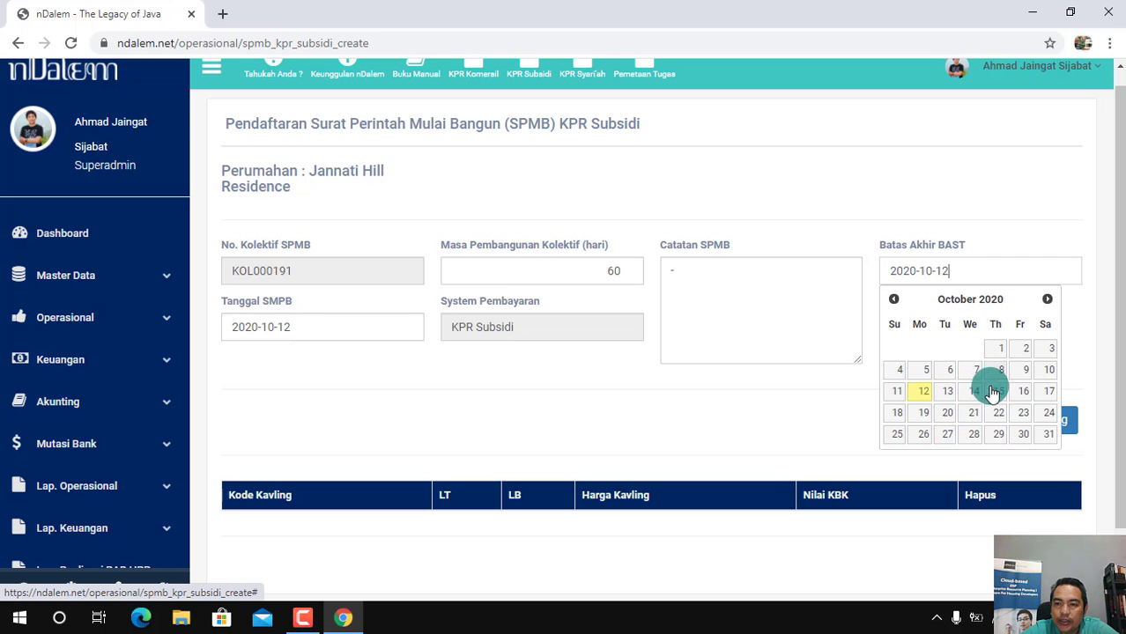
Set the Batas Akhir BAST date of the SPMB registration to 2021-01-15
{"action": "left_click", "coordinate": [1048, 302]}
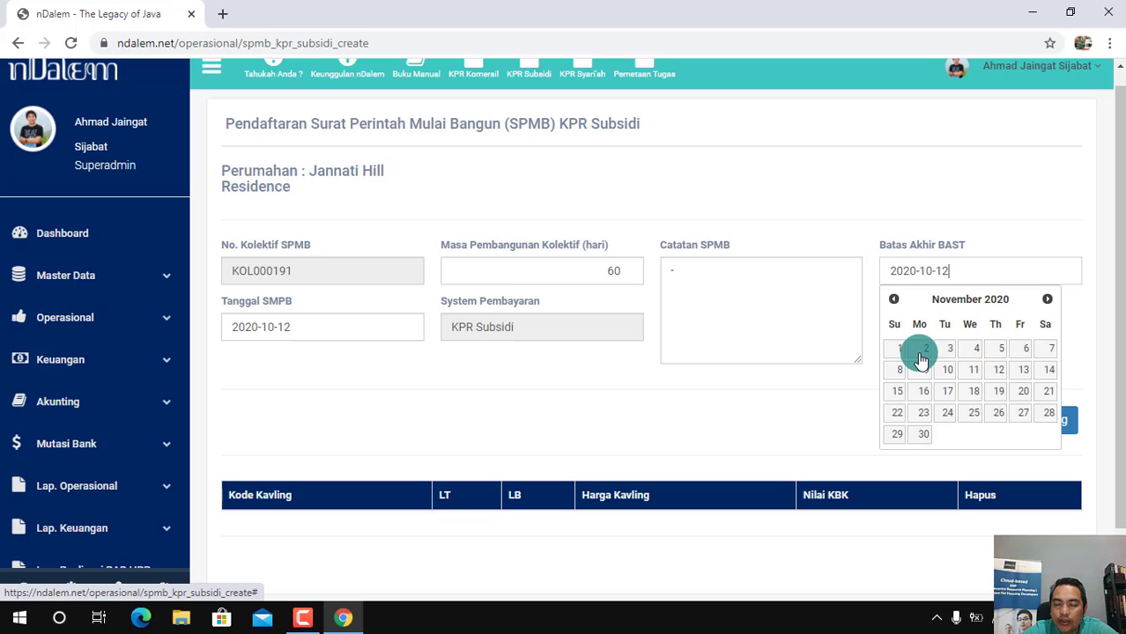
{"action": "left_click", "coordinate": [1048, 301]}
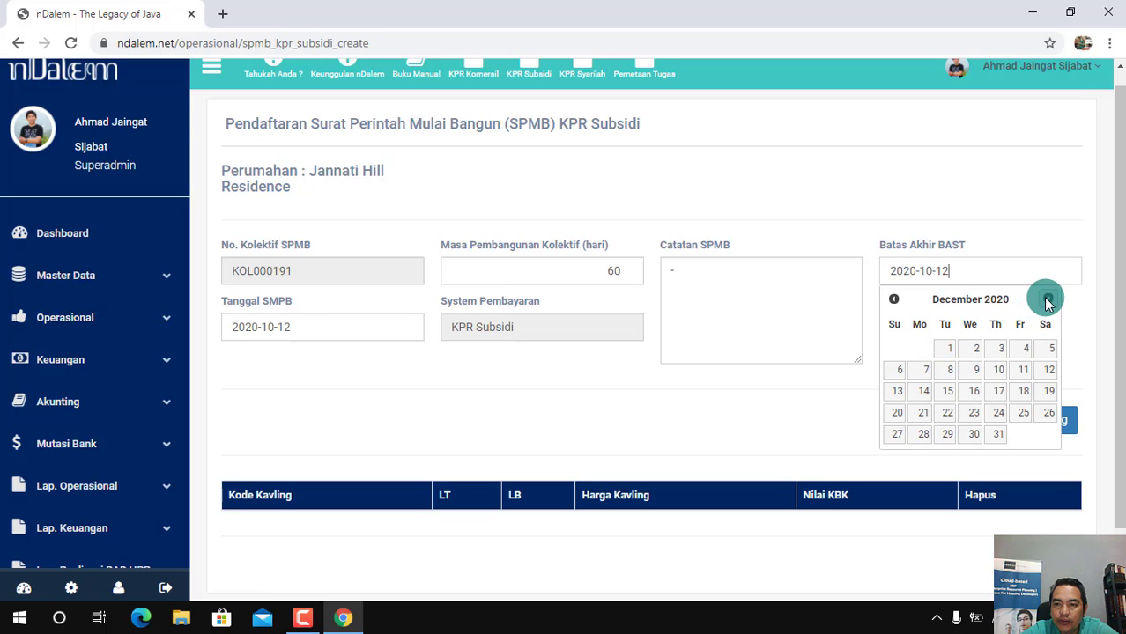
{"action": "left_click", "coordinate": [1048, 301]}
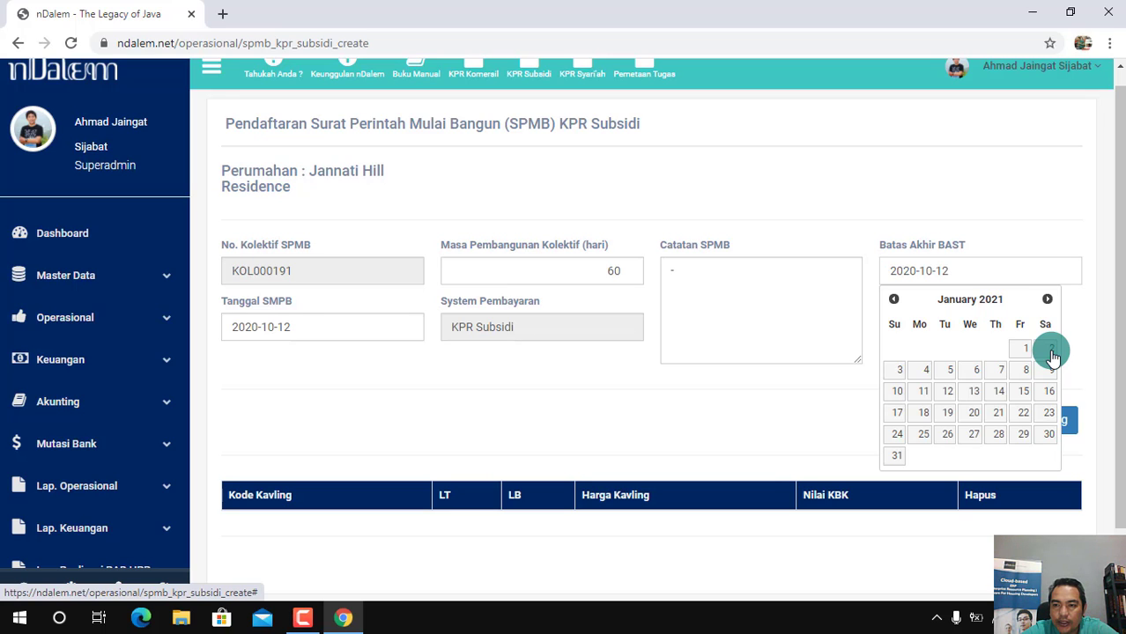
{"action": "left_click", "coordinate": [1024, 392]}
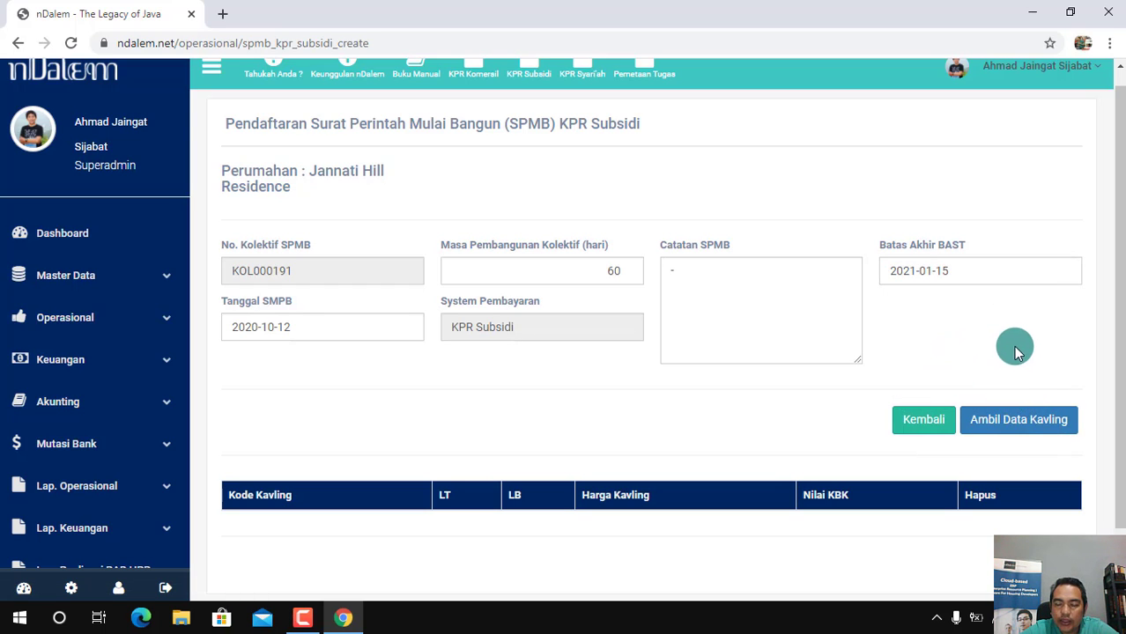
Add plots A-28, A-30 and A-33 to the SPMB with a Nilai KBK of 70,000,000 each
{"action": "left_click", "coordinate": [1027, 423]}
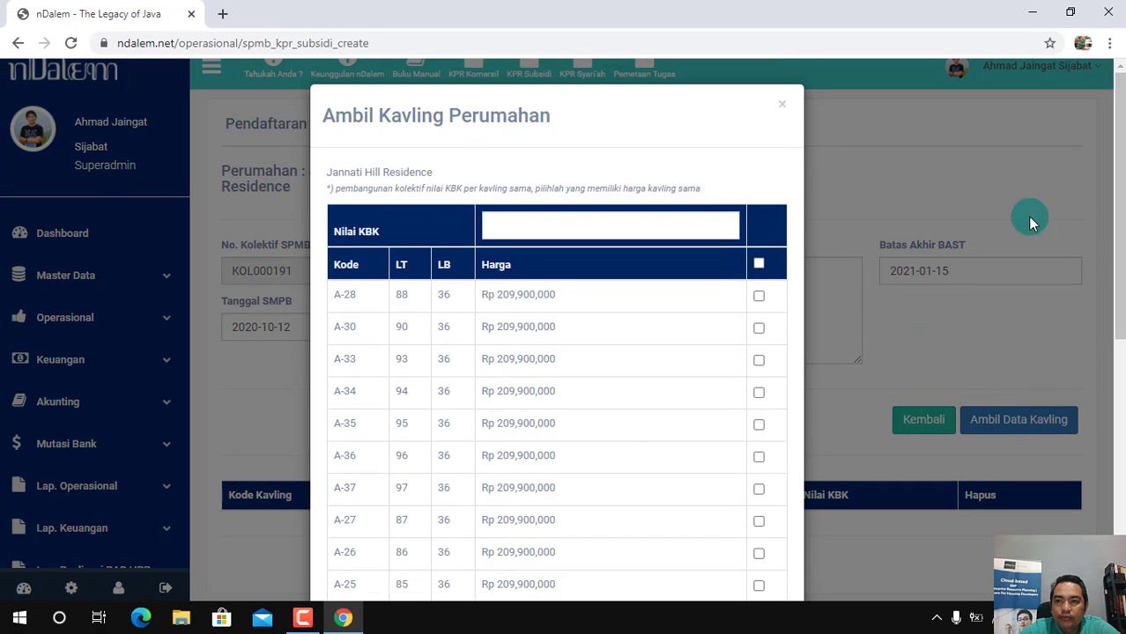
{"action": "left_click_drag", "start_coordinate": [1119, 275], "coordinate": [1120, 309]}
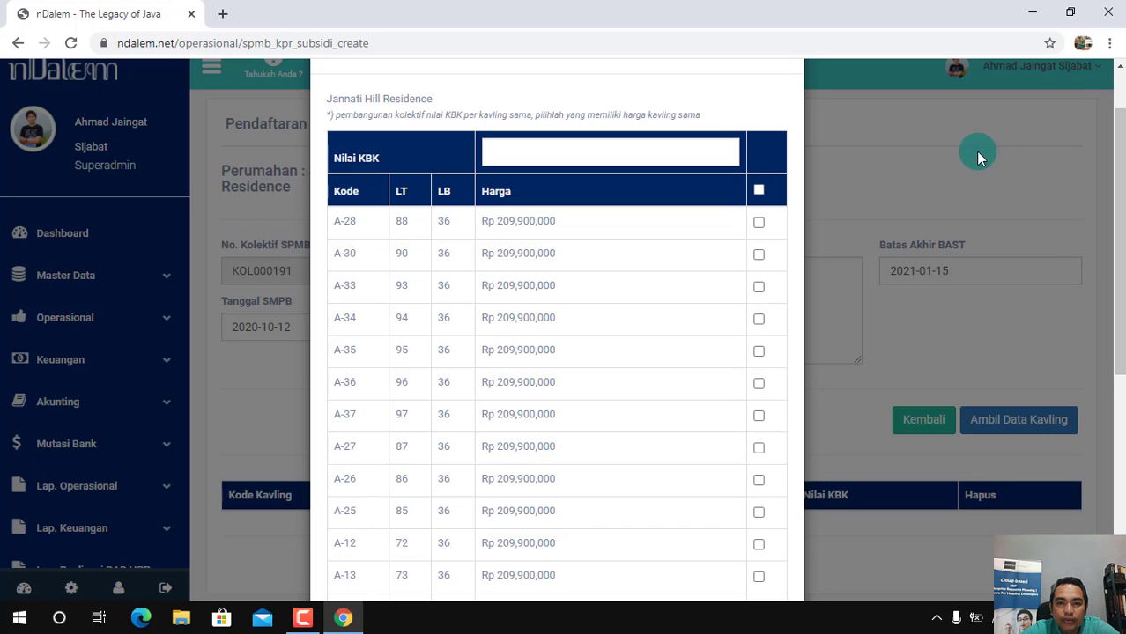
{"action": "left_click", "coordinate": [759, 222]}
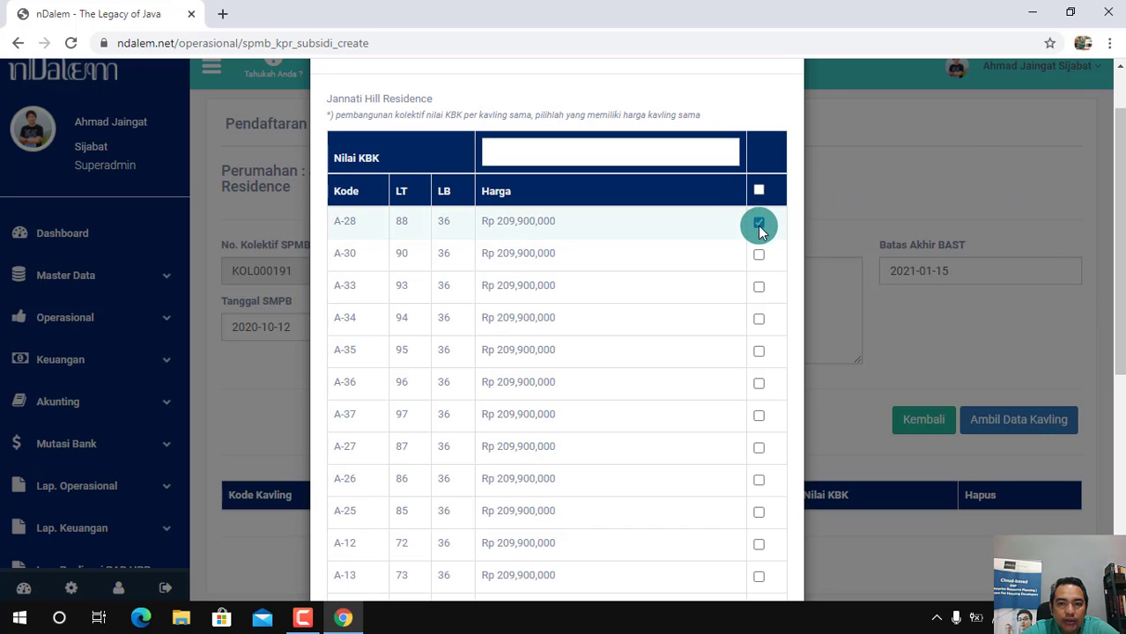
{"action": "left_click", "coordinate": [758, 254]}
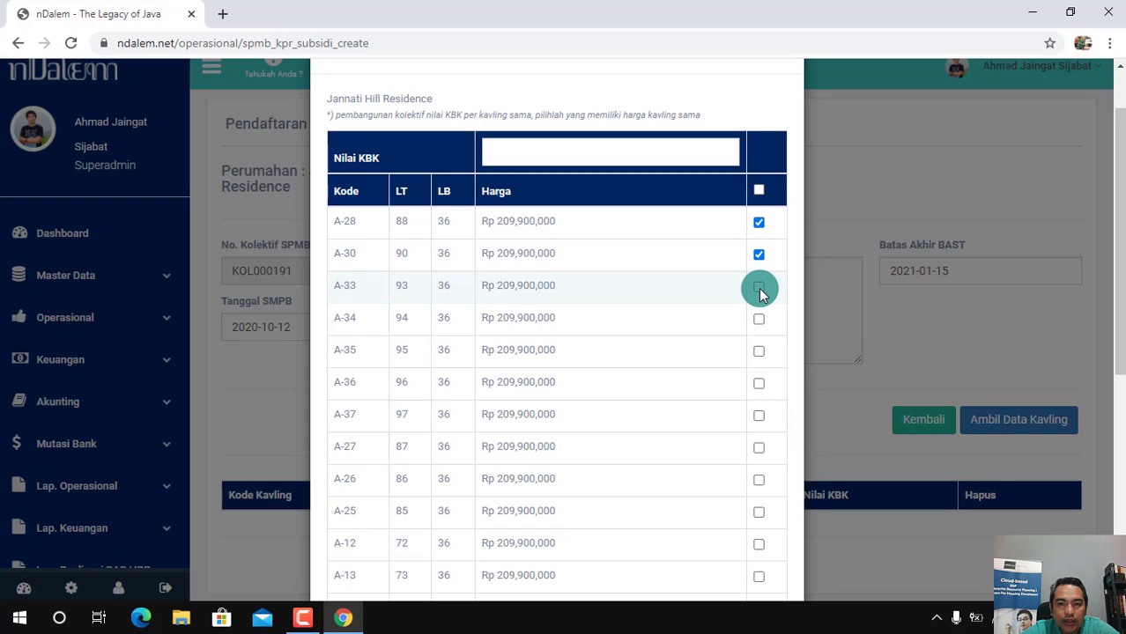
{"action": "left_click", "coordinate": [758, 288]}
{"action": "left_click", "coordinate": [512, 156]}
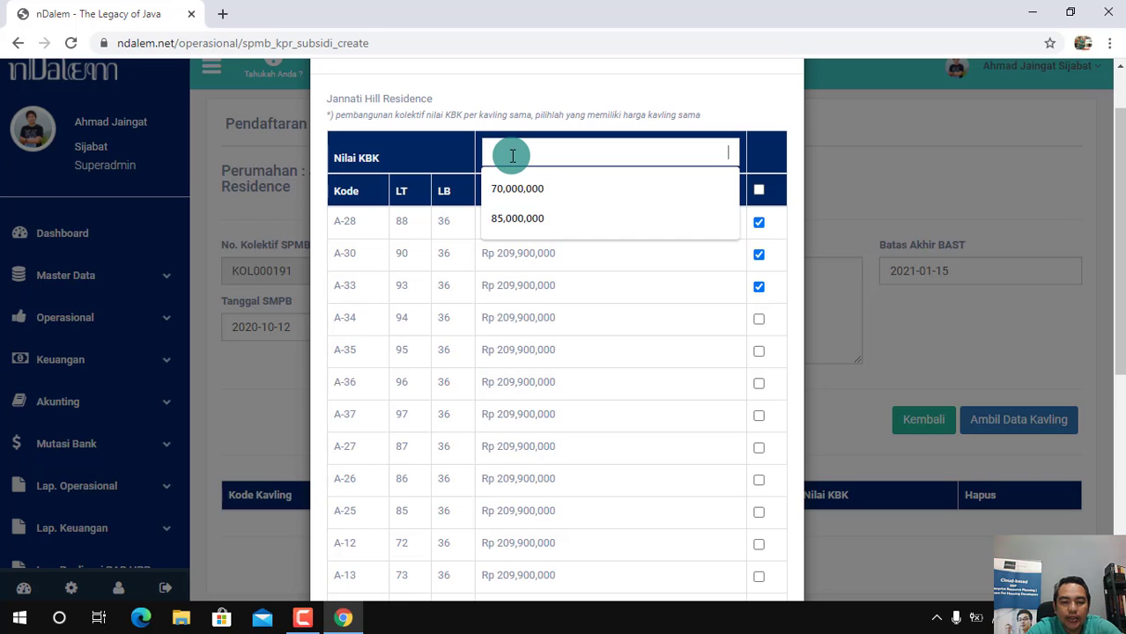
{"action": "type", "text": "70,000,000"}
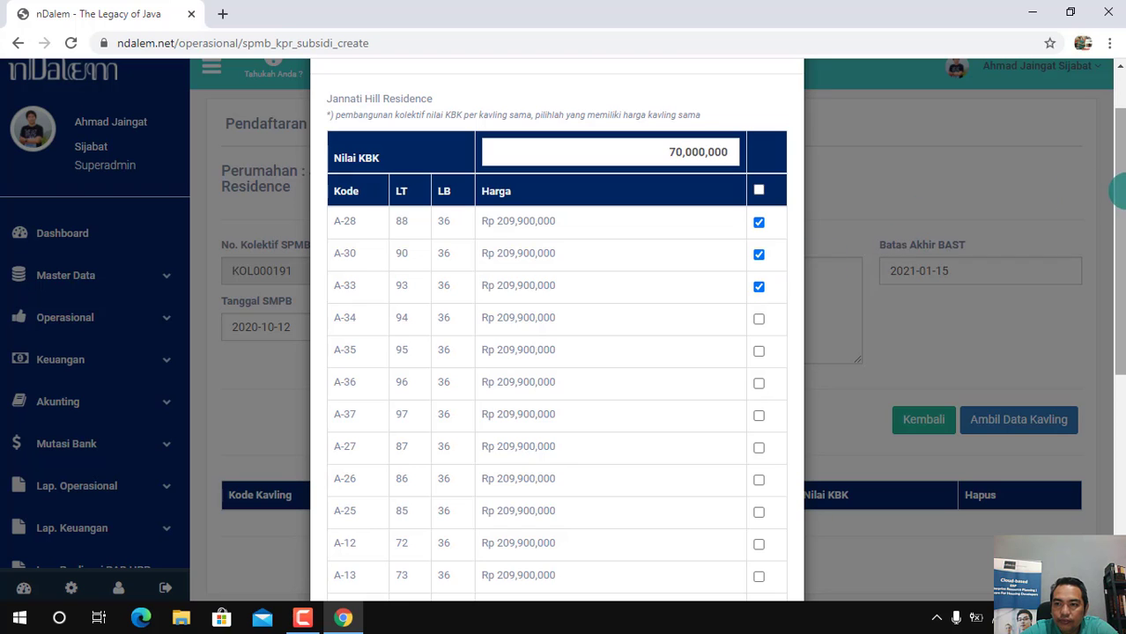
{"action": "left_click_drag", "start_coordinate": [1116, 225], "coordinate": [1117, 458]}
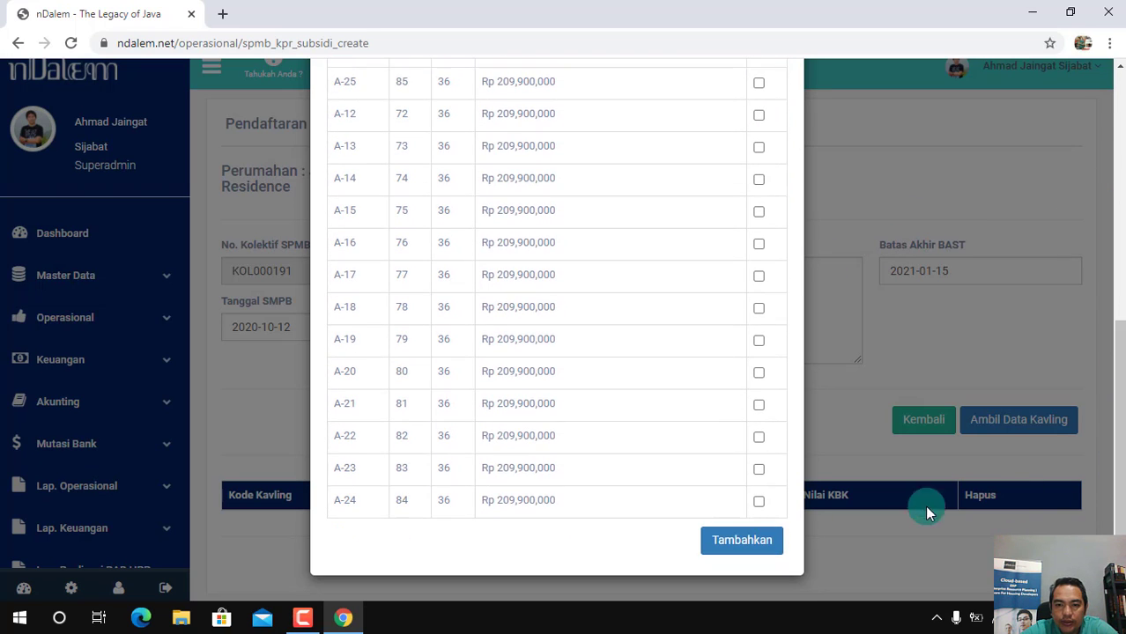
{"action": "left_click", "coordinate": [746, 543]}
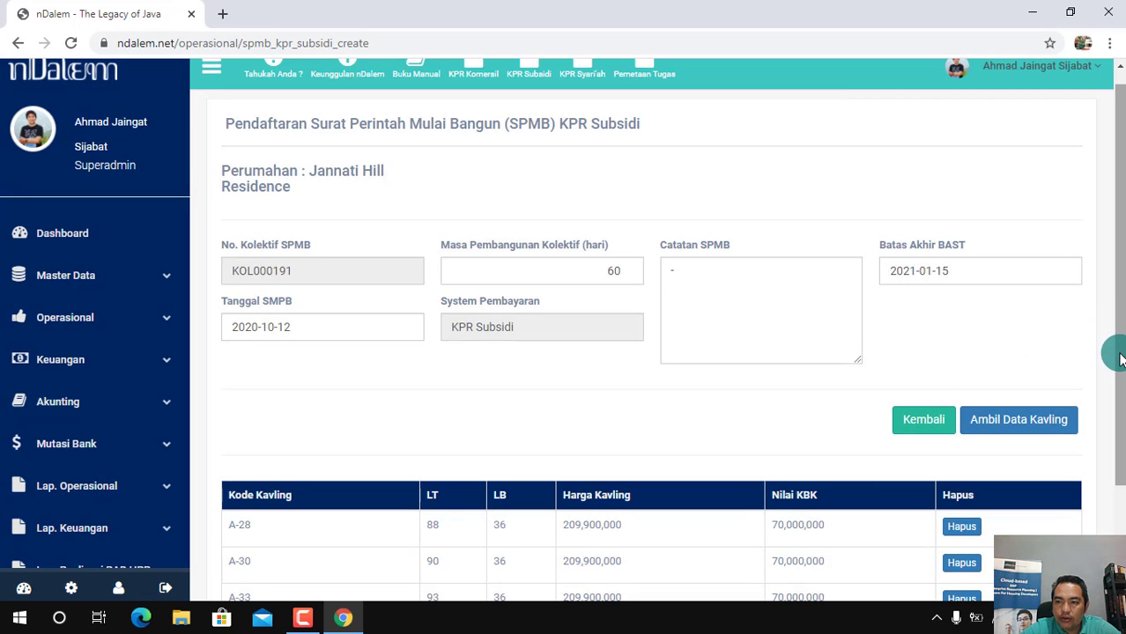
Submit the KPR Subsidi SPMB registration with its three plots
{"action": "left_click_drag", "start_coordinate": [1119, 379], "coordinate": [1117, 421]}
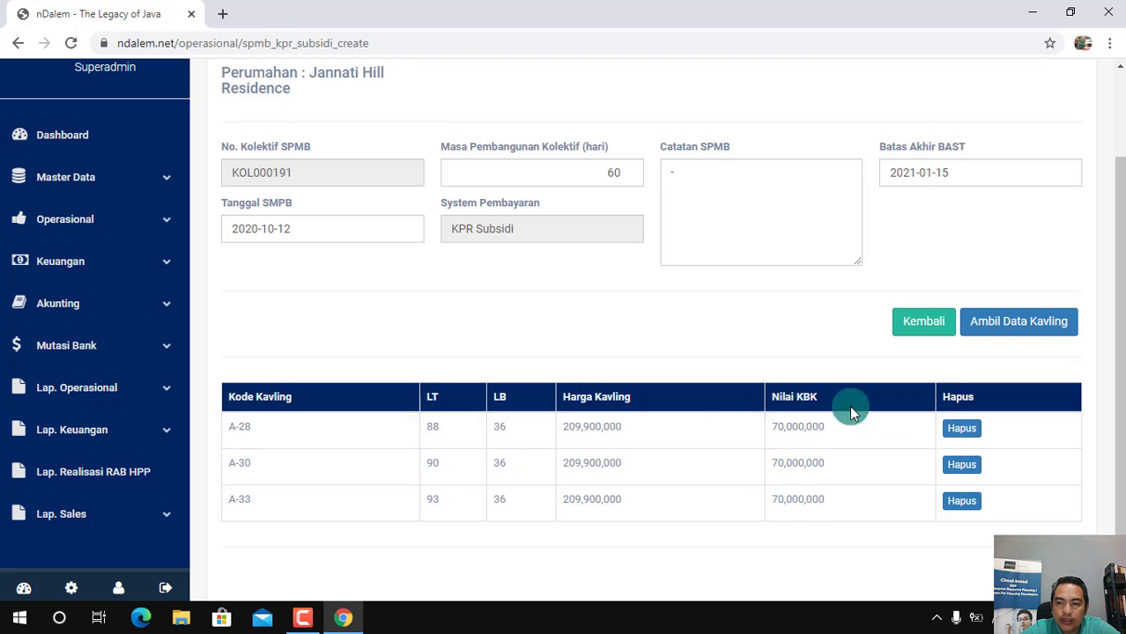
{"action": "left_click_drag", "start_coordinate": [1121, 450], "coordinate": [1099, 498]}
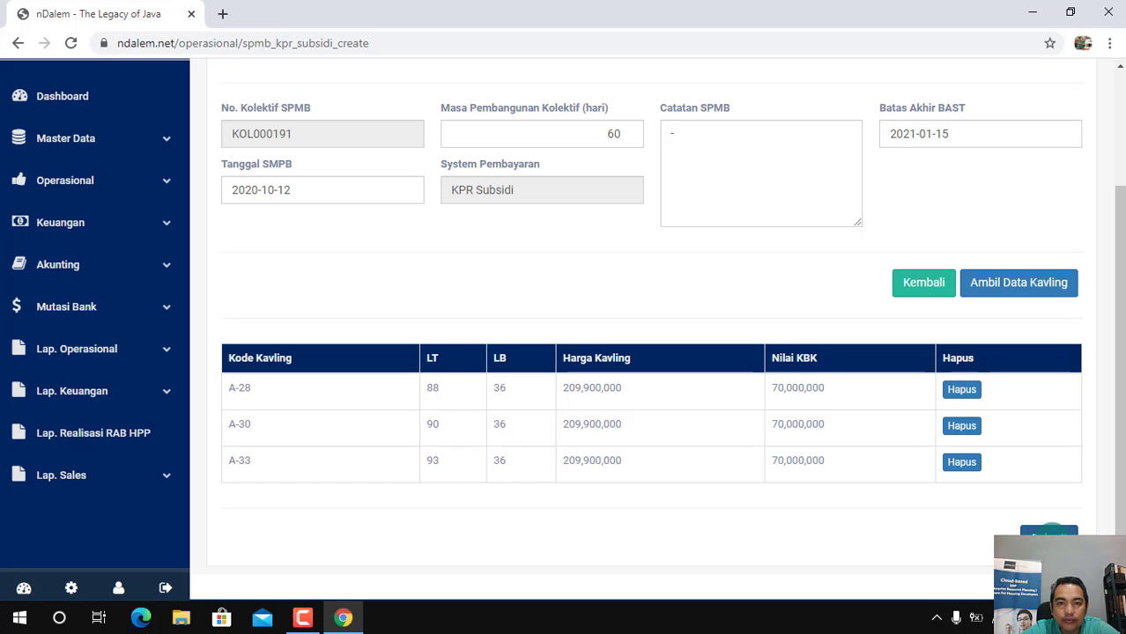
{"action": "left_click", "coordinate": [1052, 538]}
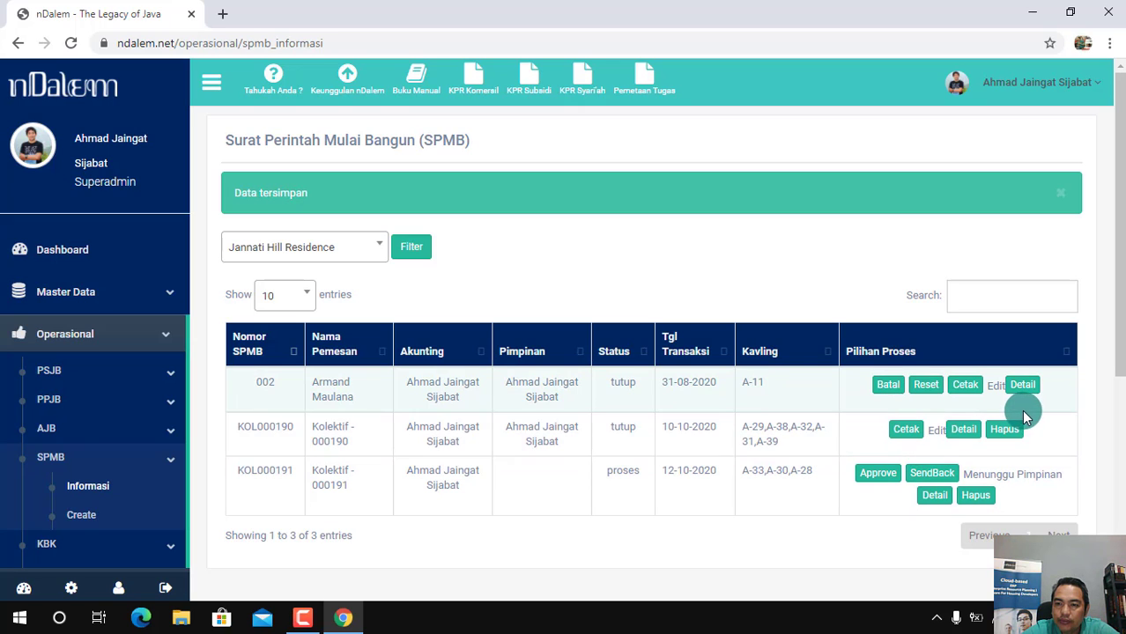
Review the details of the new collective SPMB for plots A-33, A-30 and A-28, and approve it
{"action": "left_click", "coordinate": [935, 496]}
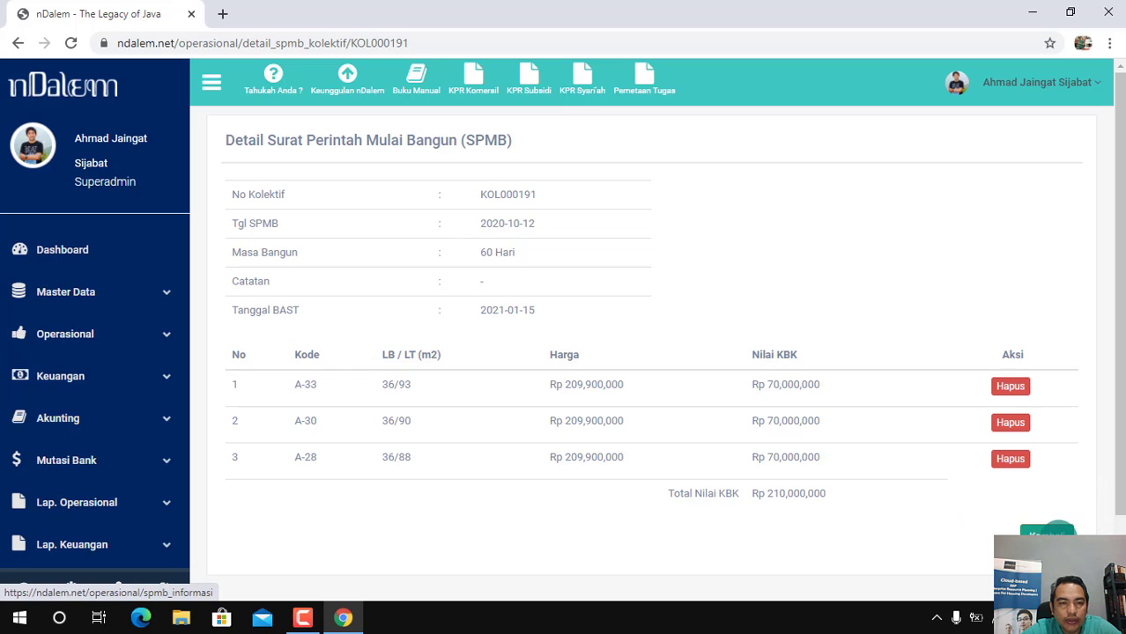
{"action": "left_click", "coordinate": [1055, 533]}
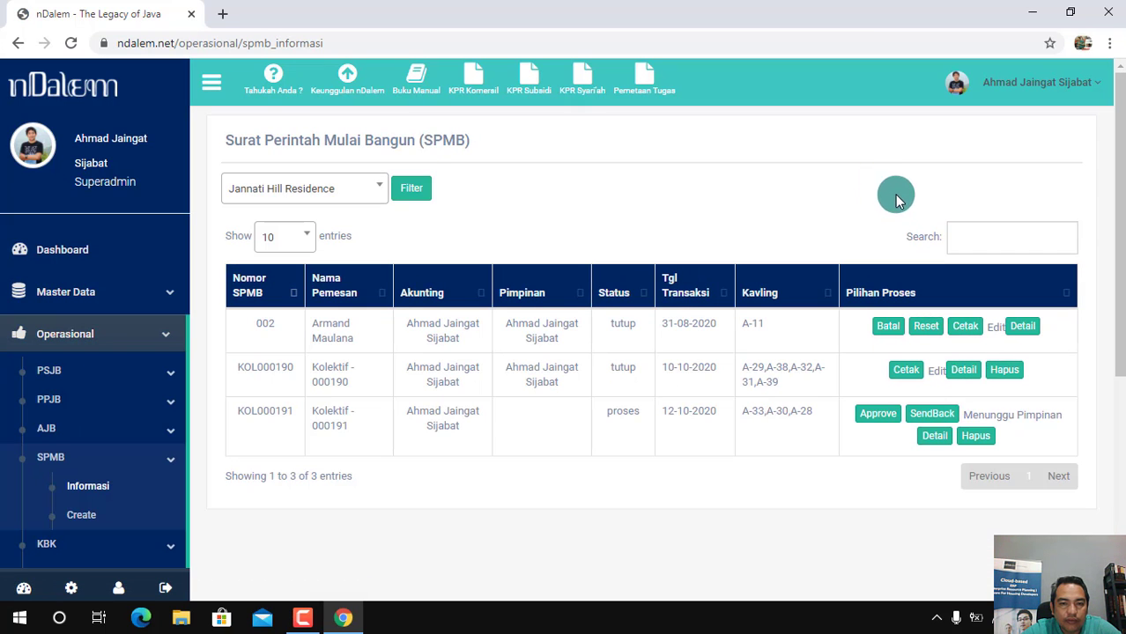
{"action": "left_click", "coordinate": [882, 420]}
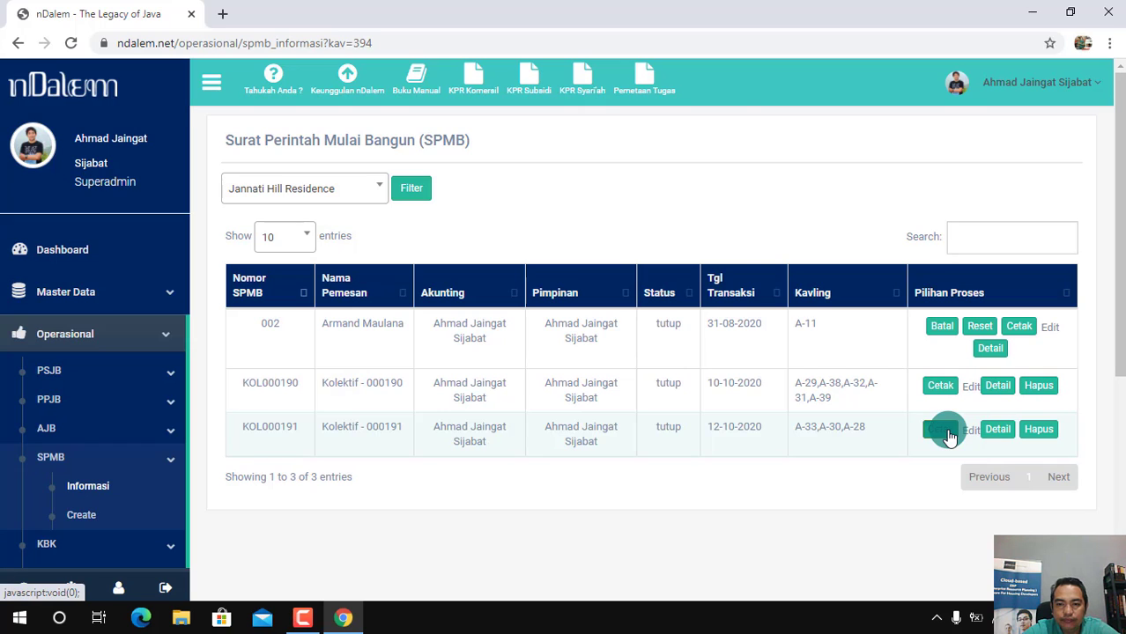
Open the printable document of the approved collective SPMB, examine it from header to signature section, and close it
{"action": "left_click", "coordinate": [941, 430]}
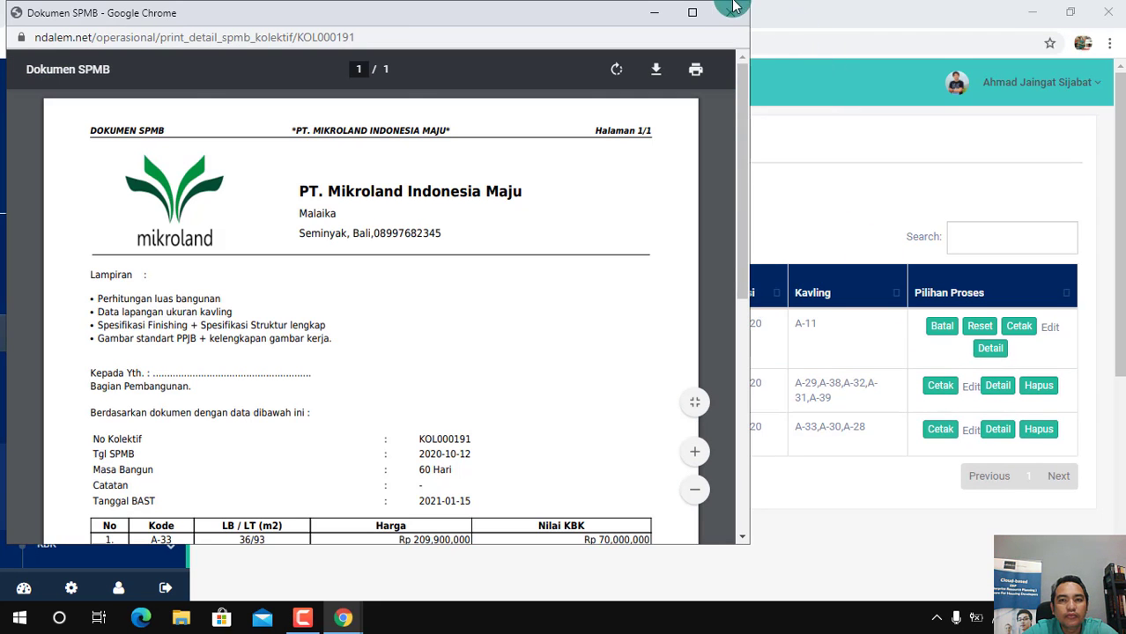
{"action": "left_click", "coordinate": [692, 13]}
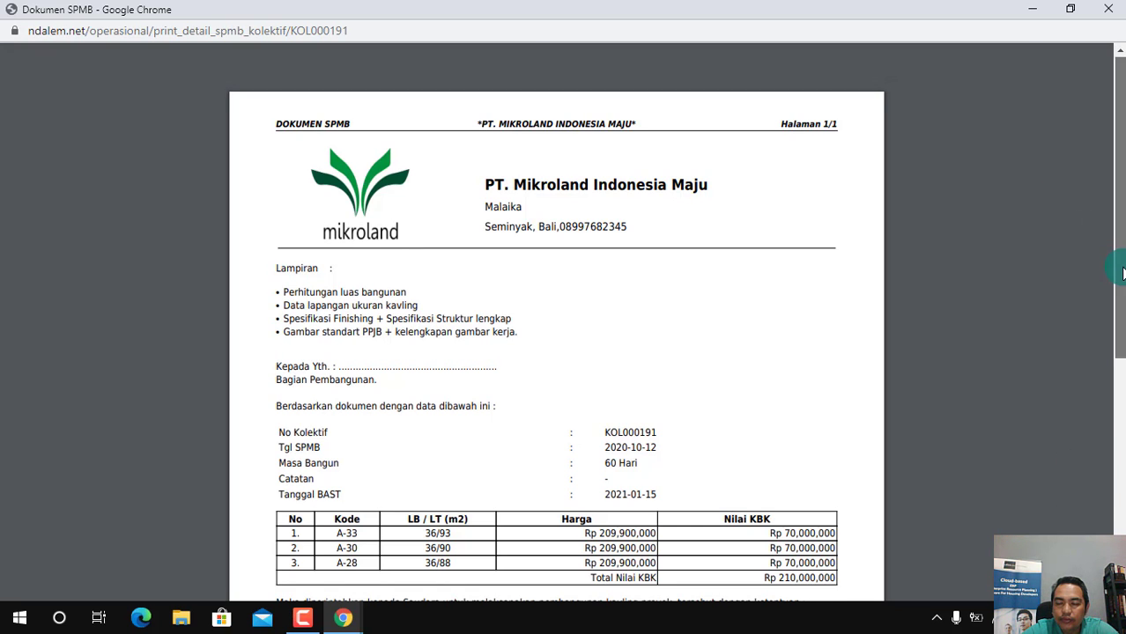
{"action": "scroll", "coordinate": [1122, 274], "scroll_direction": "down", "scroll_amount": 2}
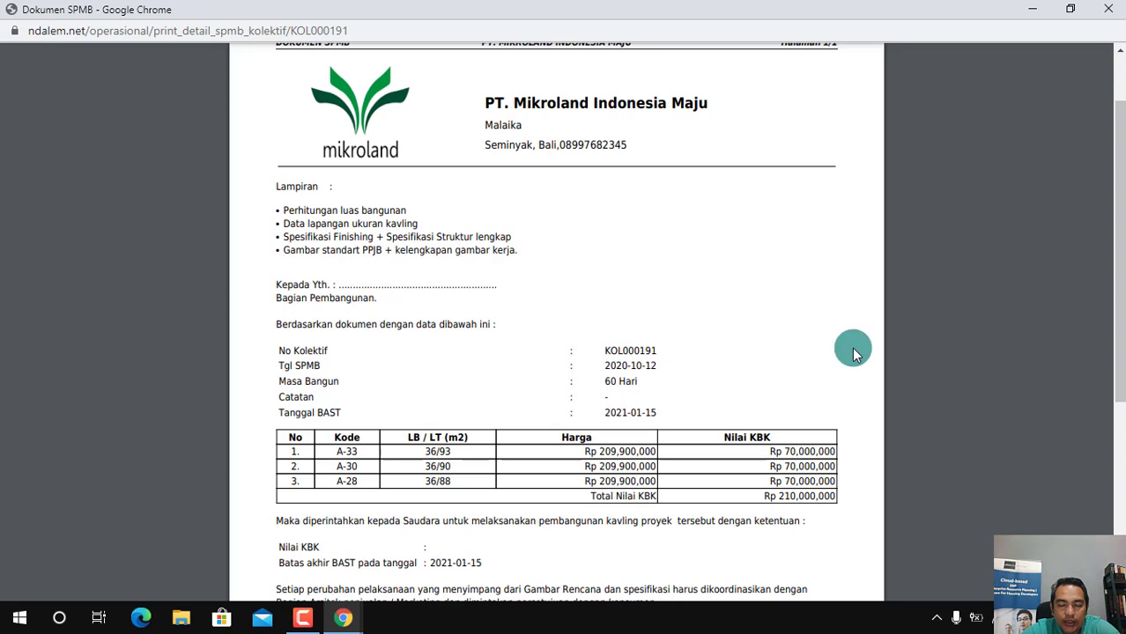
{"action": "left_click_drag", "start_coordinate": [1122, 345], "coordinate": [1123, 397]}
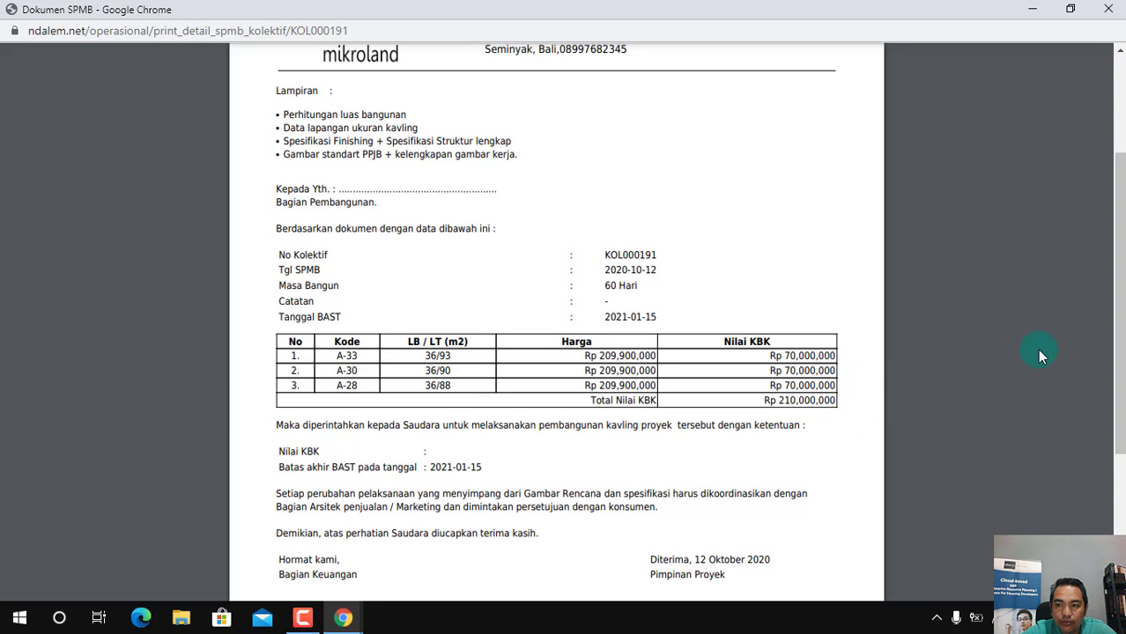
{"action": "left_click_drag", "start_coordinate": [1117, 342], "coordinate": [1121, 387]}
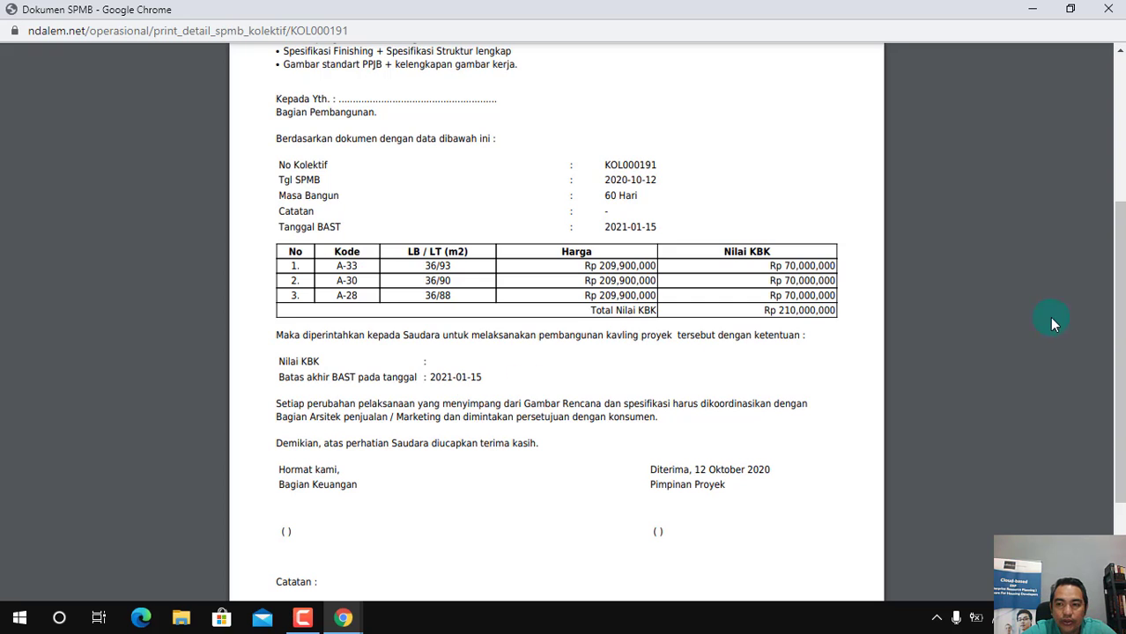
{"action": "left_click_drag", "start_coordinate": [1121, 357], "coordinate": [1119, 277]}
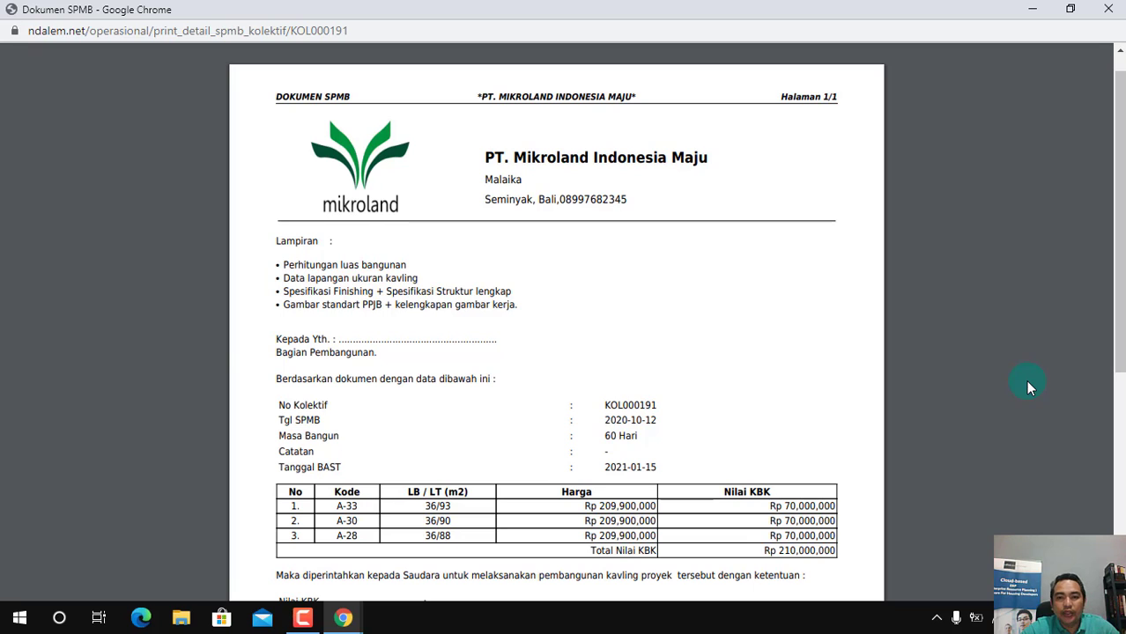
{"action": "left_click", "coordinate": [1109, 10]}
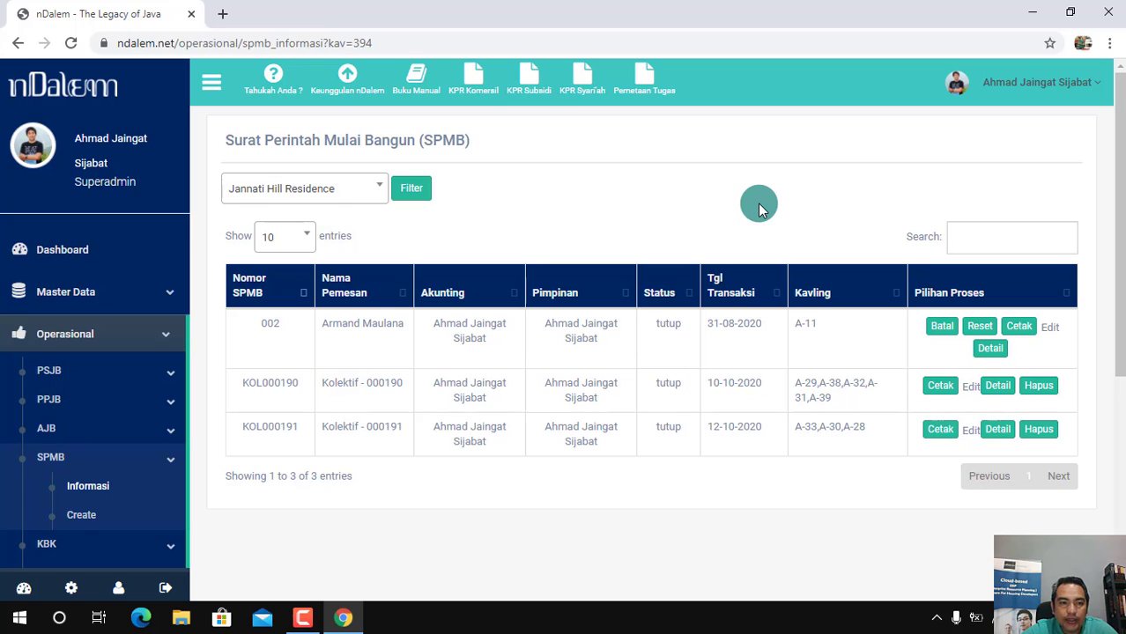
Return to the dashboard and open the Operasional waiting list for creating a Kontrak Bangunan Kavling (KBK), including the KPR Subsidi entries
{"action": "left_click", "coordinate": [63, 252]}
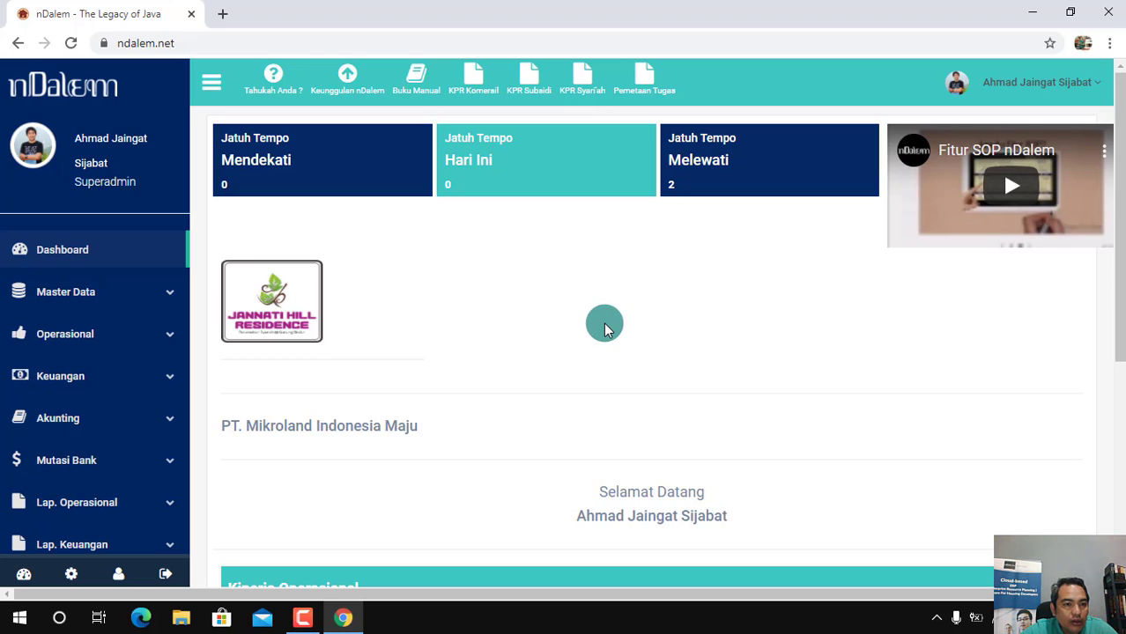
{"action": "left_click", "coordinate": [159, 340]}
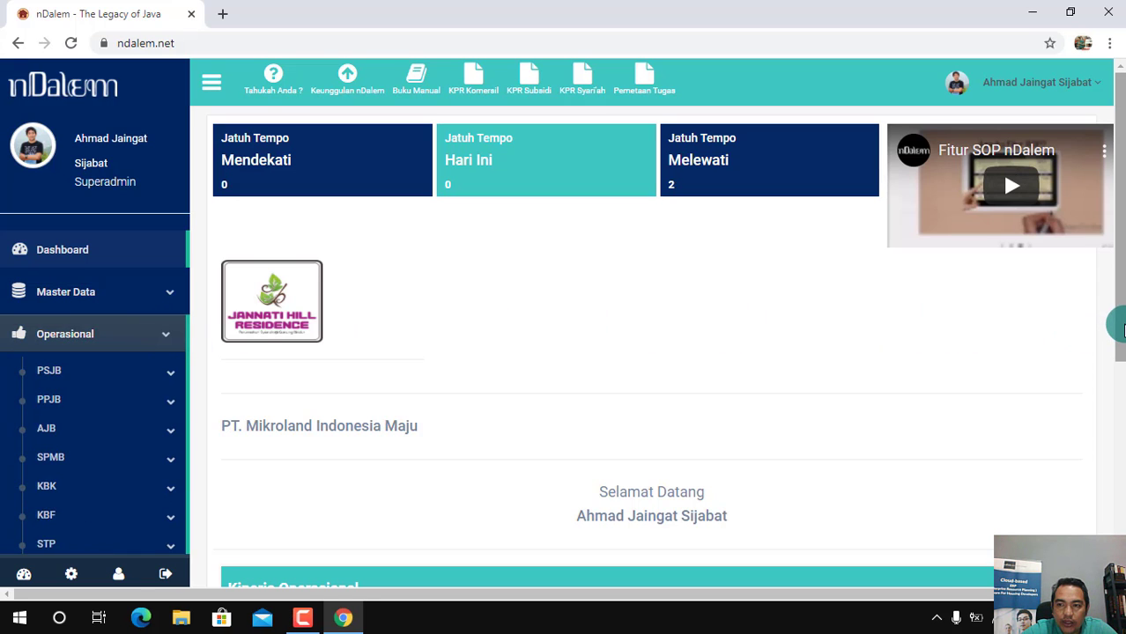
{"action": "left_click_drag", "start_coordinate": [1121, 328], "coordinate": [1122, 378]}
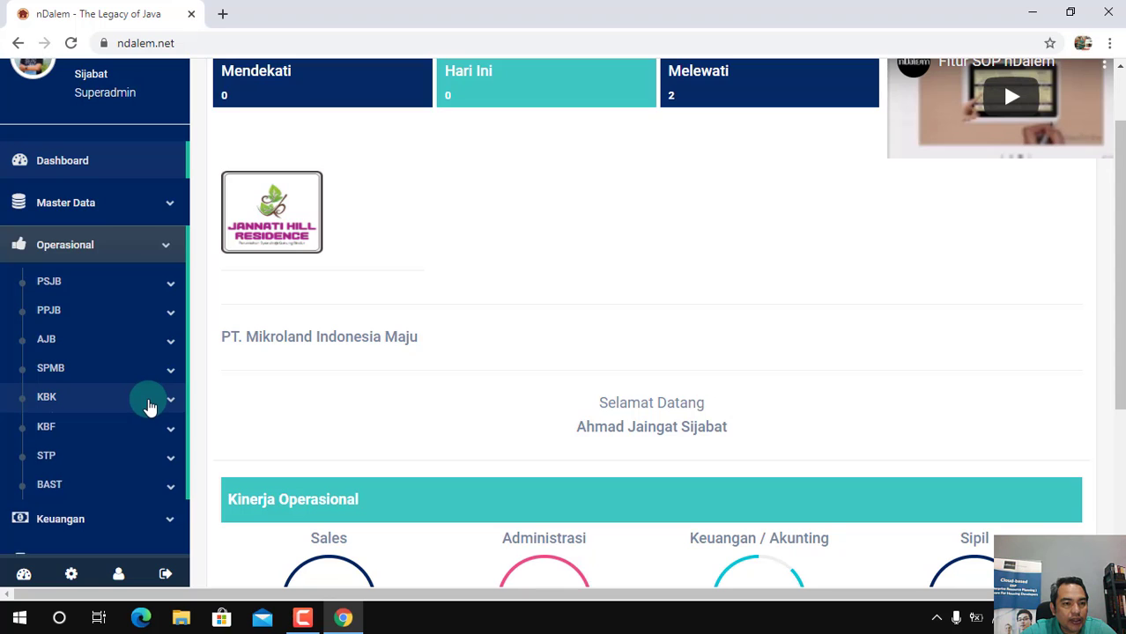
{"action": "left_click", "coordinate": [150, 407]}
{"action": "left_click", "coordinate": [84, 457]}
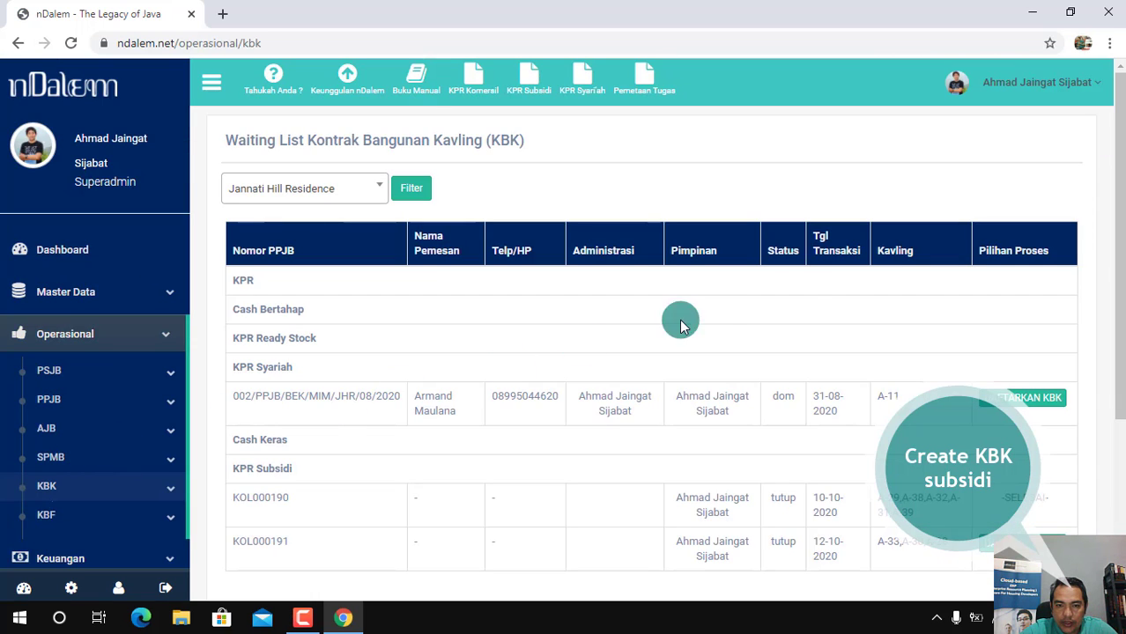
{"action": "left_click_drag", "start_coordinate": [1116, 246], "coordinate": [1119, 291]}
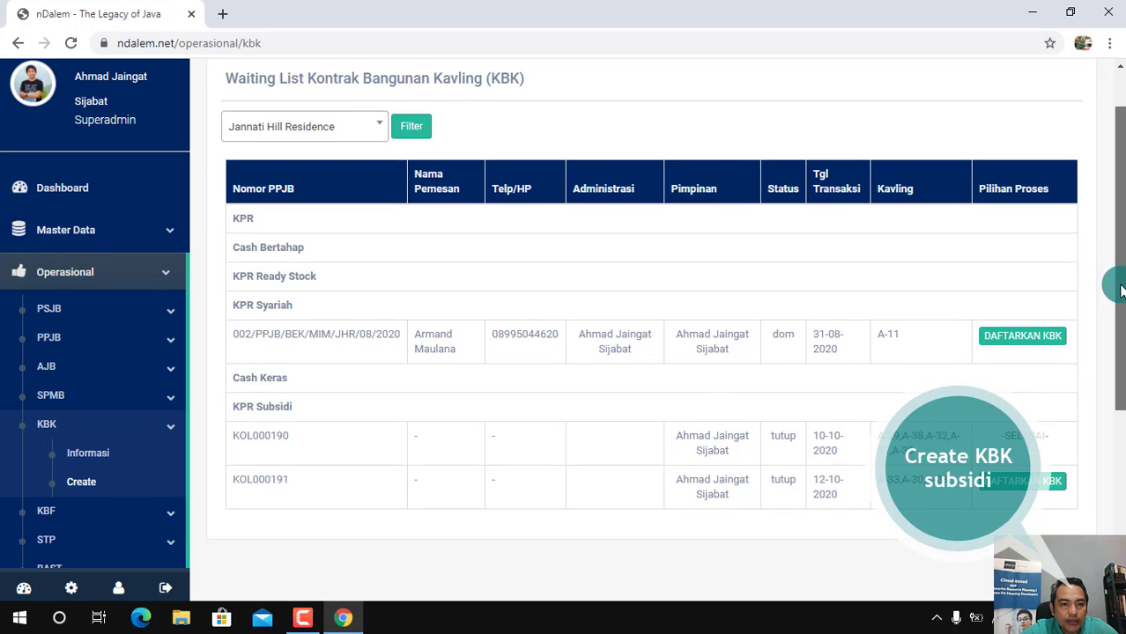
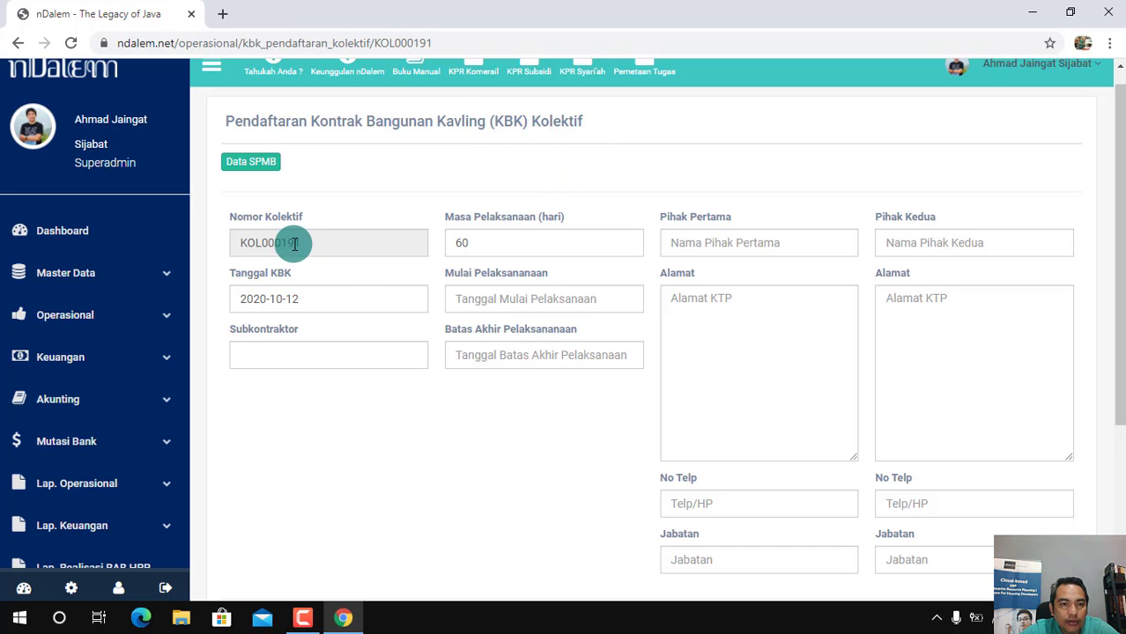
Fill in the subcontractor's name on the collective KBK registration form, using the previously entered name
{"action": "left_click", "coordinate": [306, 297]}
{"action": "left_click", "coordinate": [471, 478]}
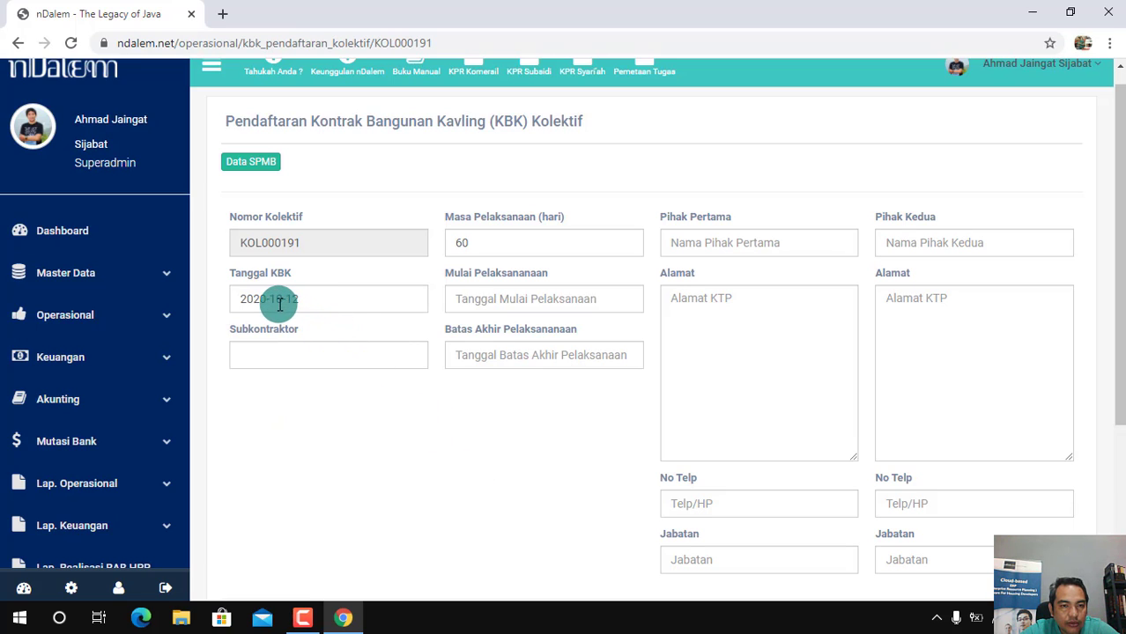
{"action": "left_click", "coordinate": [259, 357]}
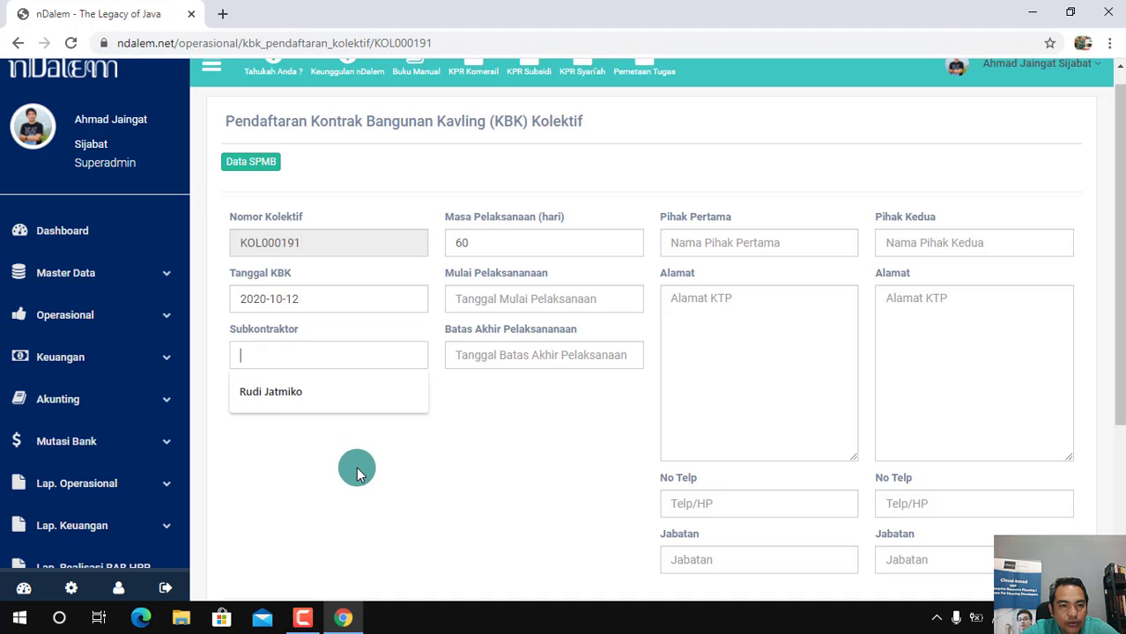
{"action": "left_click", "coordinate": [357, 468]}
{"action": "left_click", "coordinate": [254, 354]}
{"action": "left_click", "coordinate": [270, 396]}
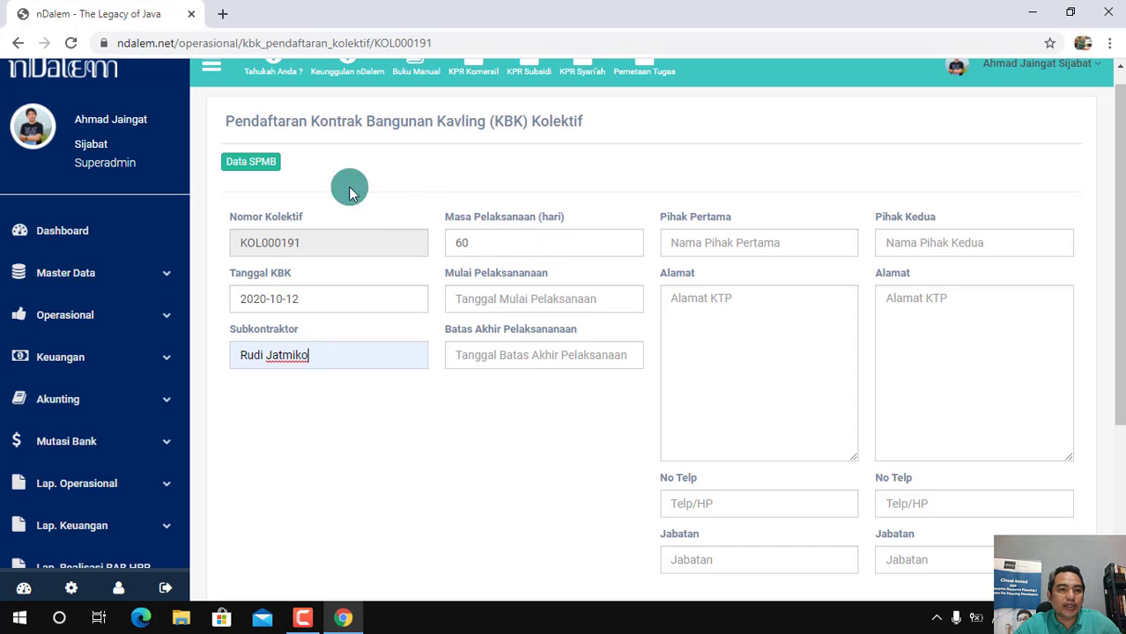
{"action": "left_click", "coordinate": [535, 298]}
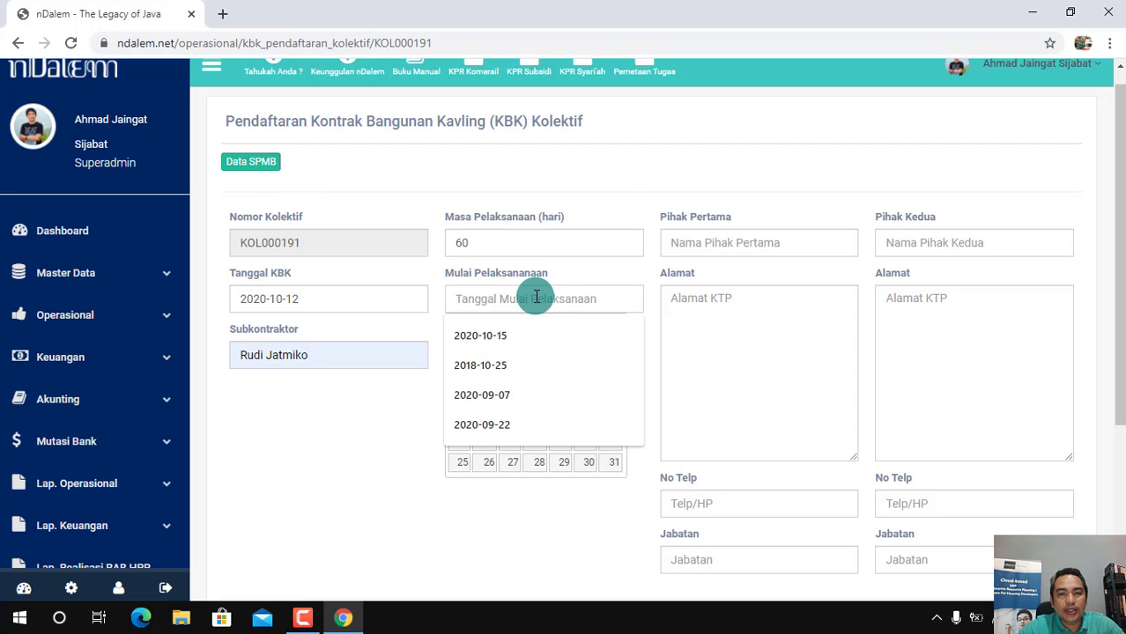
{"action": "left_click", "coordinate": [626, 198]}
{"action": "left_click", "coordinate": [569, 294]}
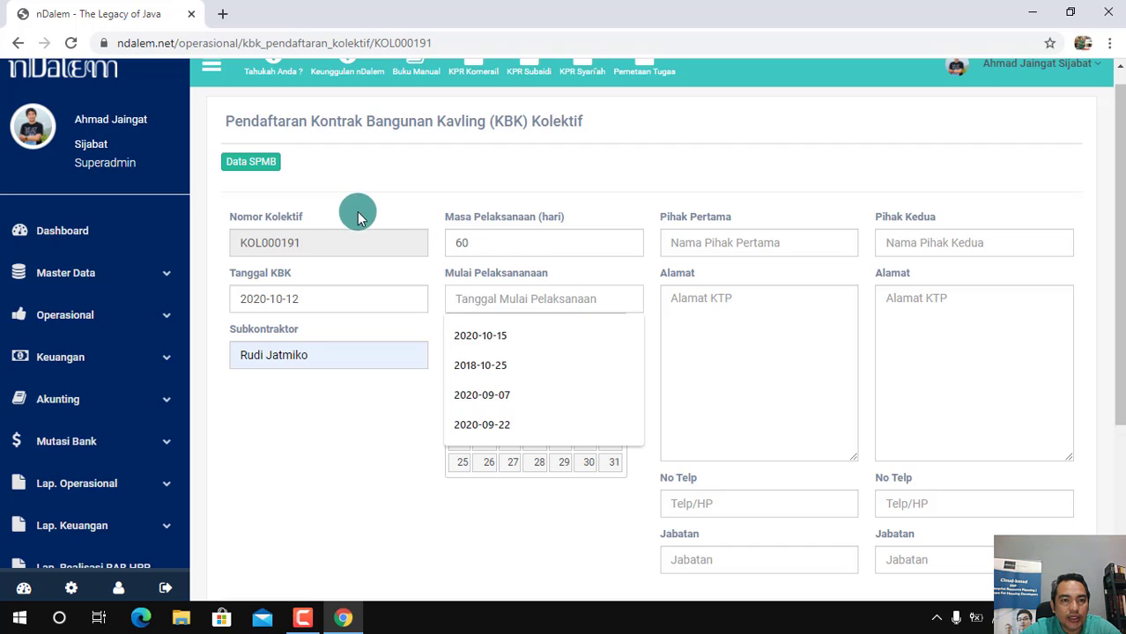
{"action": "left_click", "coordinate": [448, 183]}
Open the linked SPMB data document, review its construction period, BAST date and plot values, and close it
{"action": "left_click", "coordinate": [246, 166]}
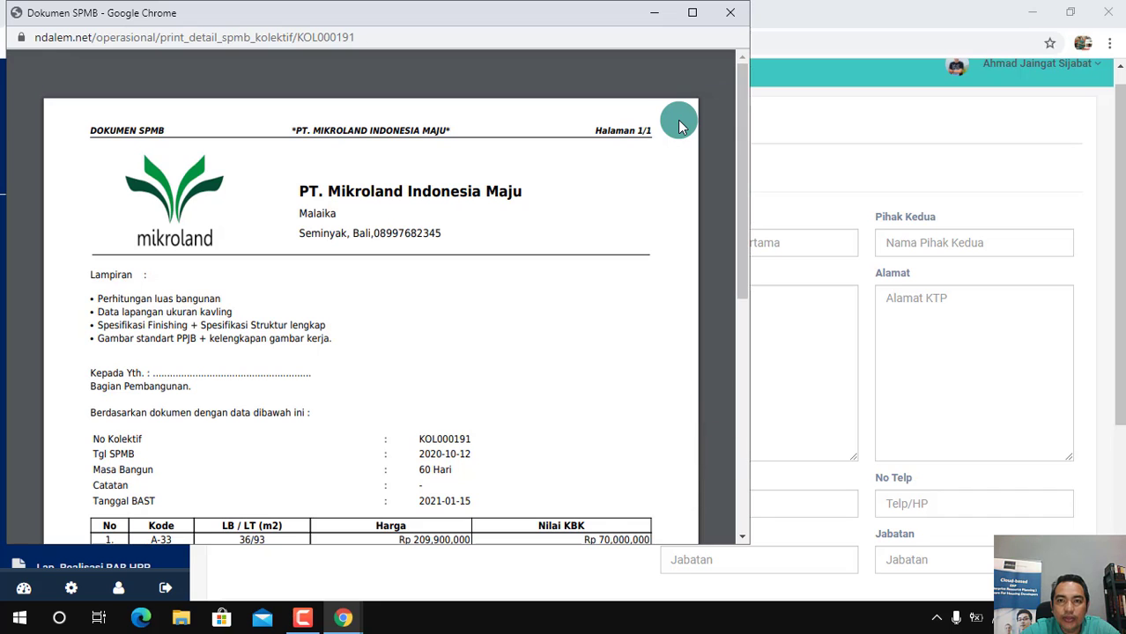
{"action": "left_click", "coordinate": [695, 15]}
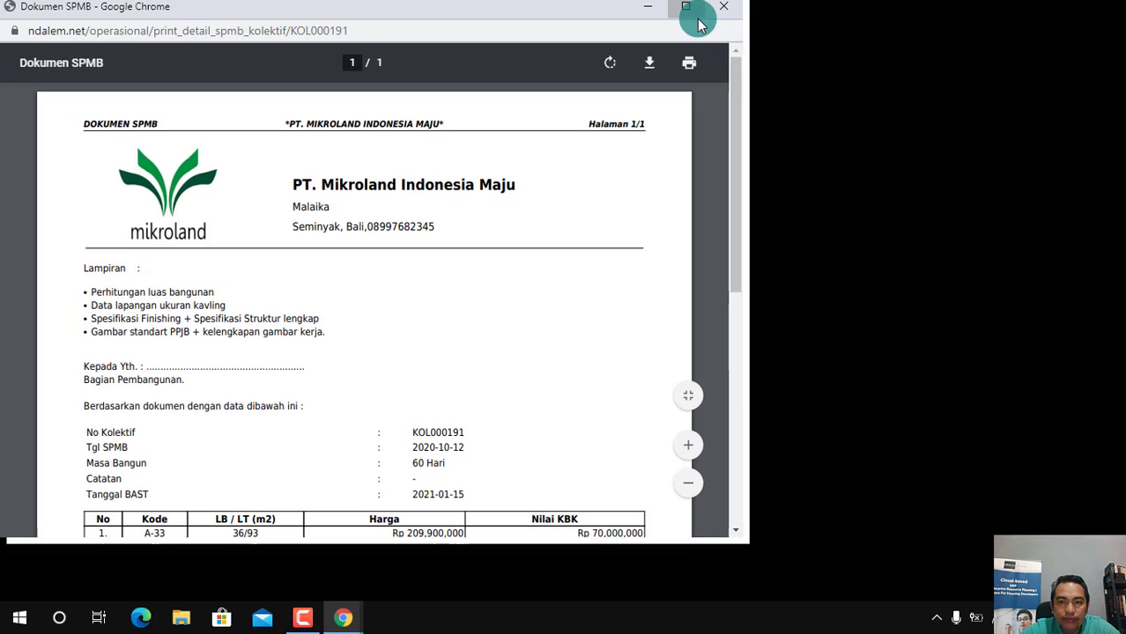
{"action": "left_click_drag", "start_coordinate": [1120, 245], "coordinate": [1121, 302]}
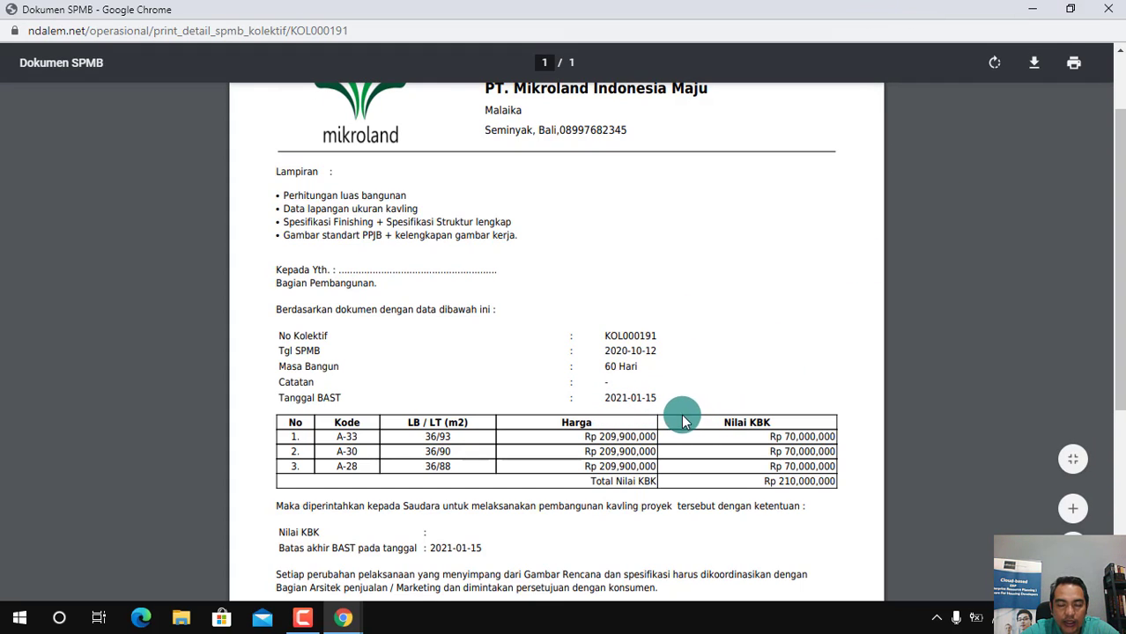
{"action": "left_click", "coordinate": [1107, 10]}
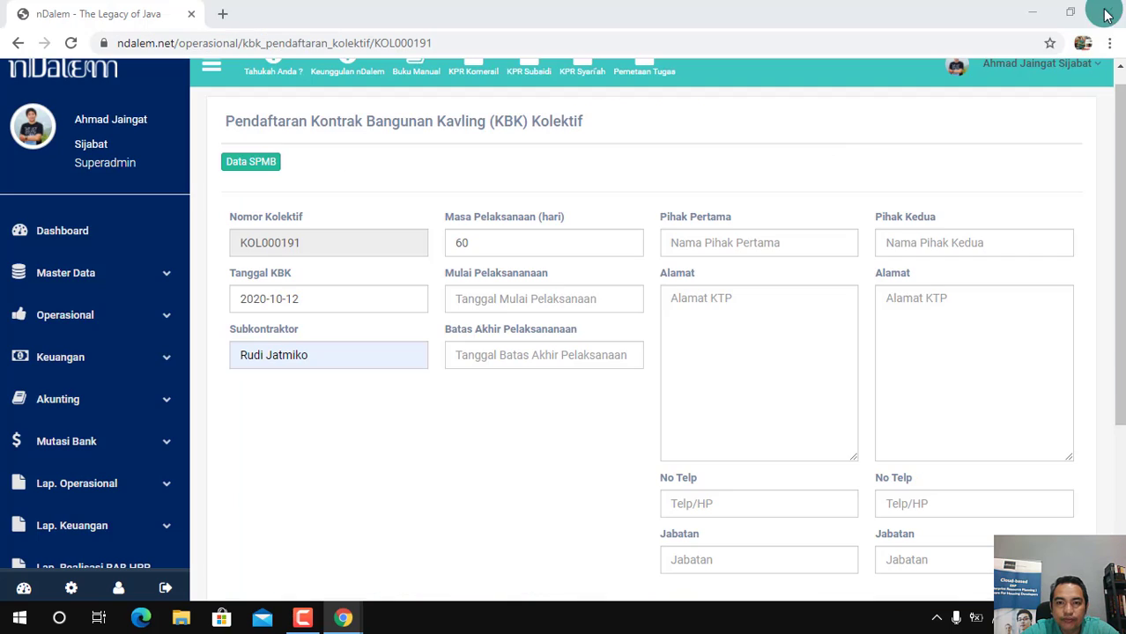
Set the Mulai Pelaksanaan (construction start) date to 2020-10-30
{"action": "left_click", "coordinate": [562, 298]}
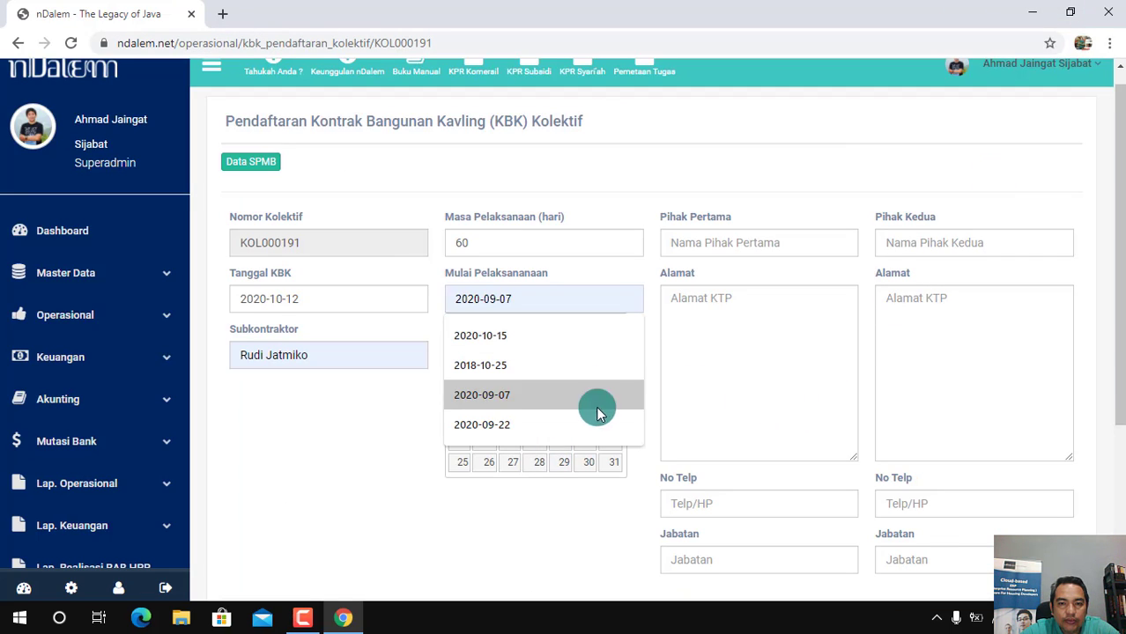
{"action": "left_click", "coordinate": [616, 299]}
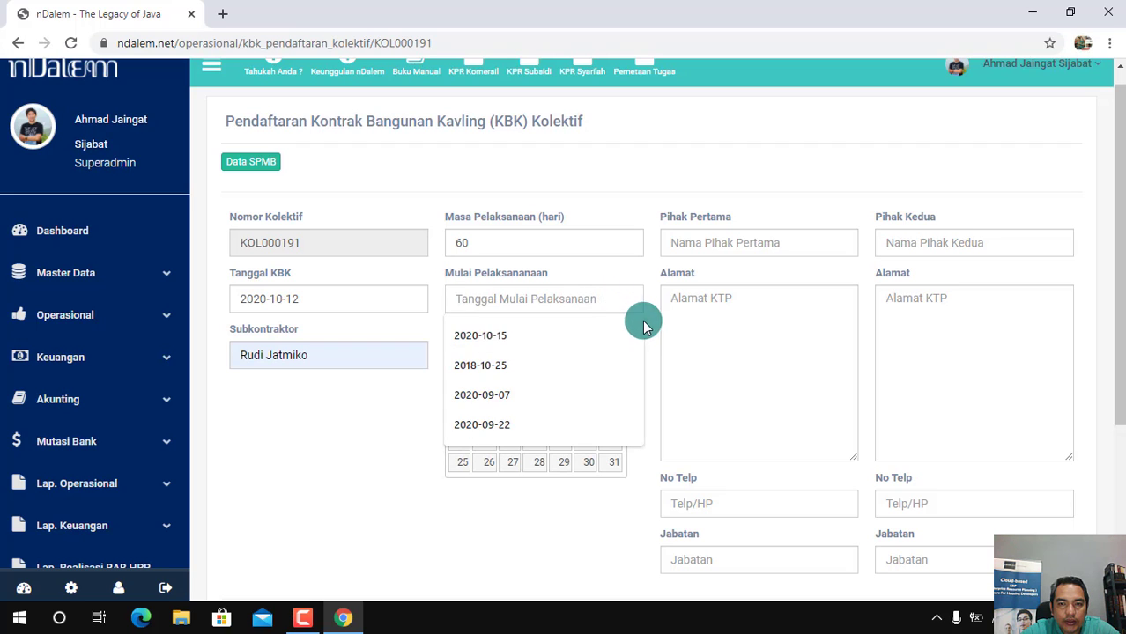
{"action": "left_click", "coordinate": [588, 461]}
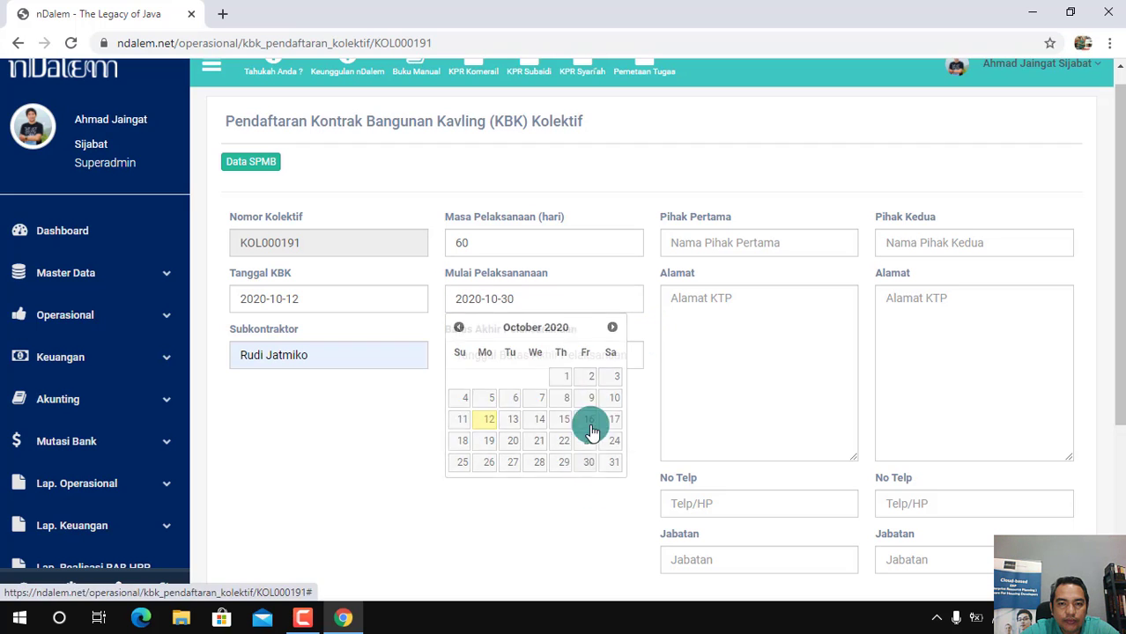
Examine the start-date calendar from November 2020 to January 2021 to plan the 60-day construction period before the BAST date
{"action": "left_click", "coordinate": [615, 309]}
{"action": "left_click", "coordinate": [614, 328]}
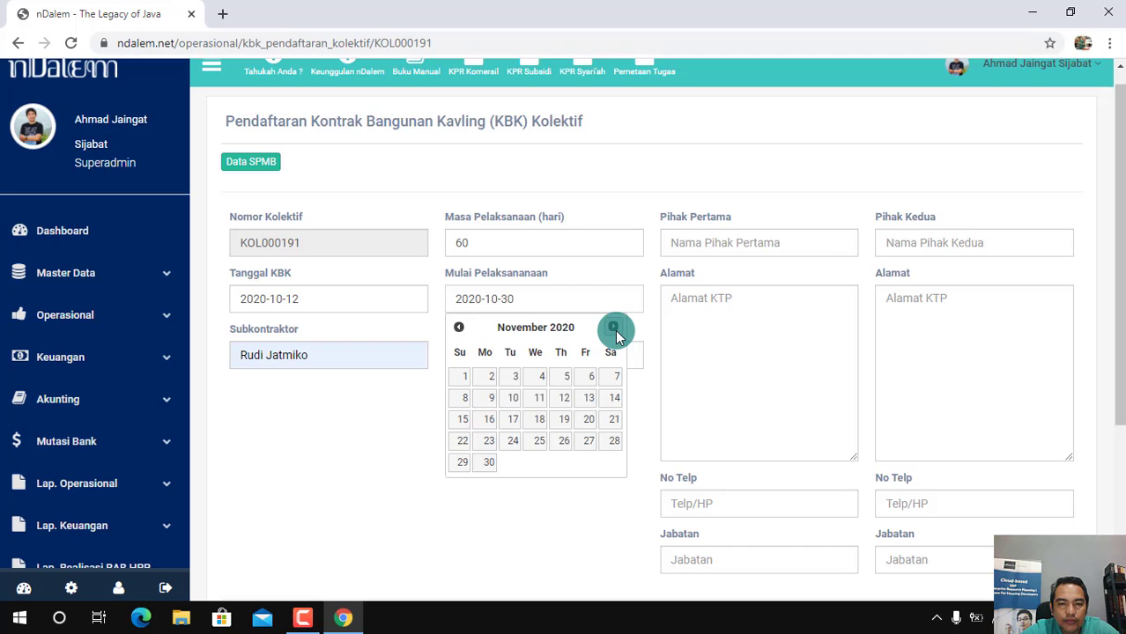
{"action": "left_click", "coordinate": [614, 329]}
{"action": "left_click", "coordinate": [614, 327]}
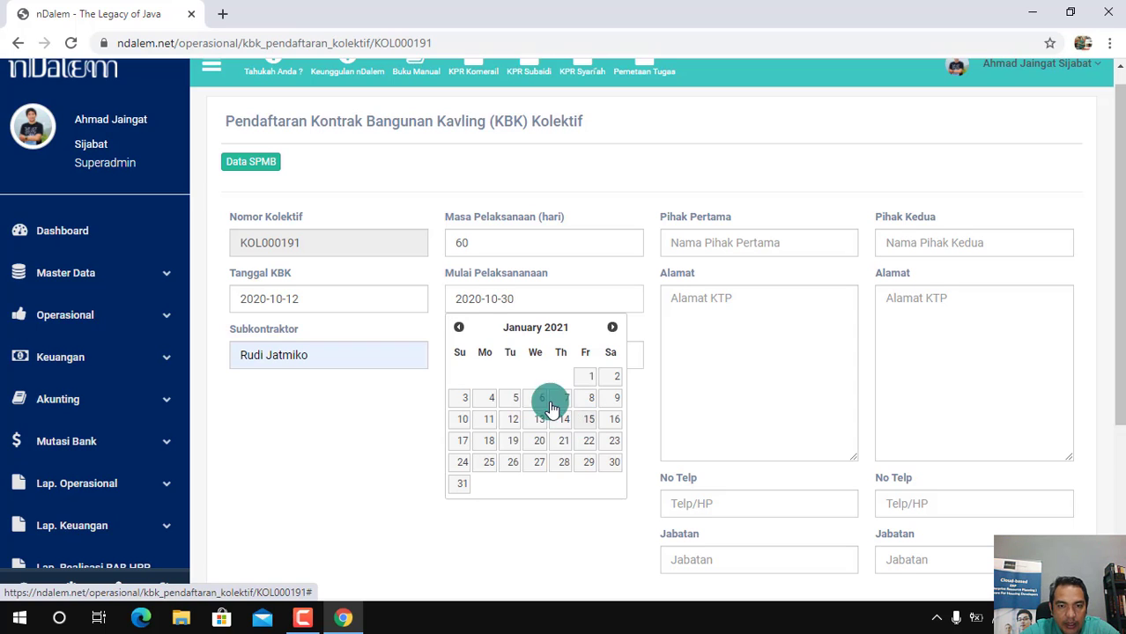
{"action": "left_click", "coordinate": [458, 327]}
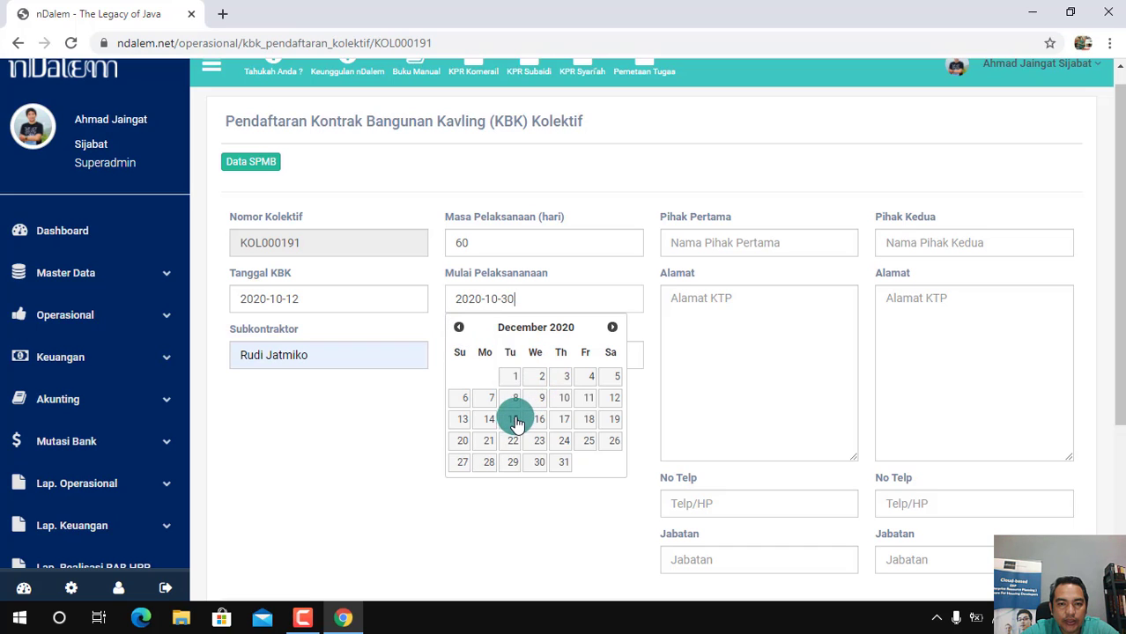
{"action": "left_click", "coordinate": [458, 329]}
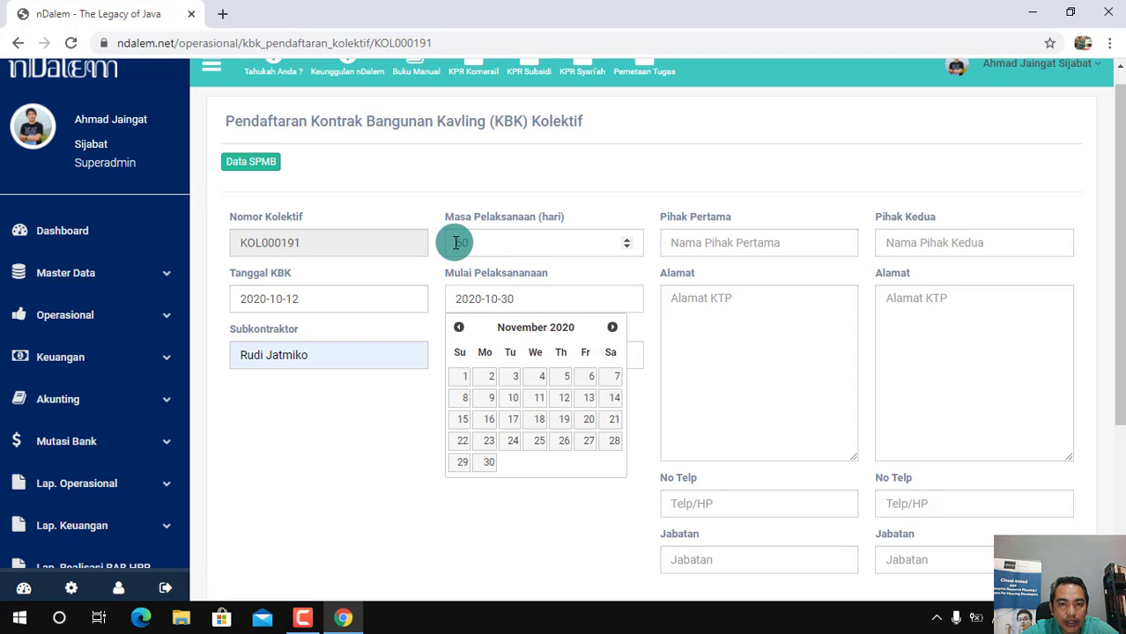
{"action": "left_click", "coordinate": [612, 328]}
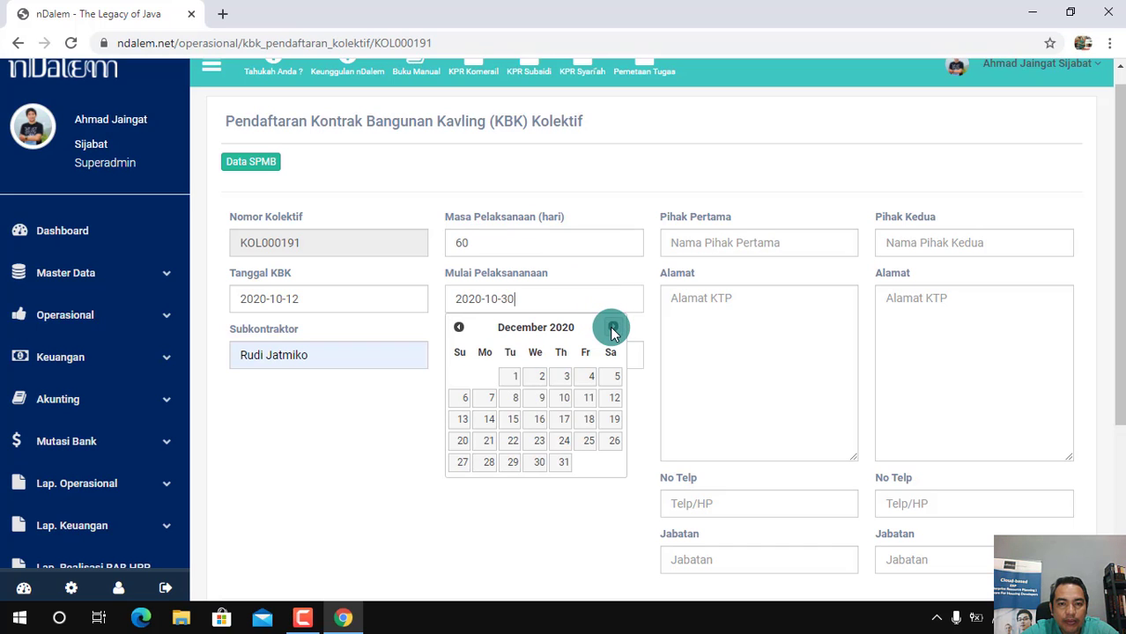
{"action": "left_click", "coordinate": [613, 327]}
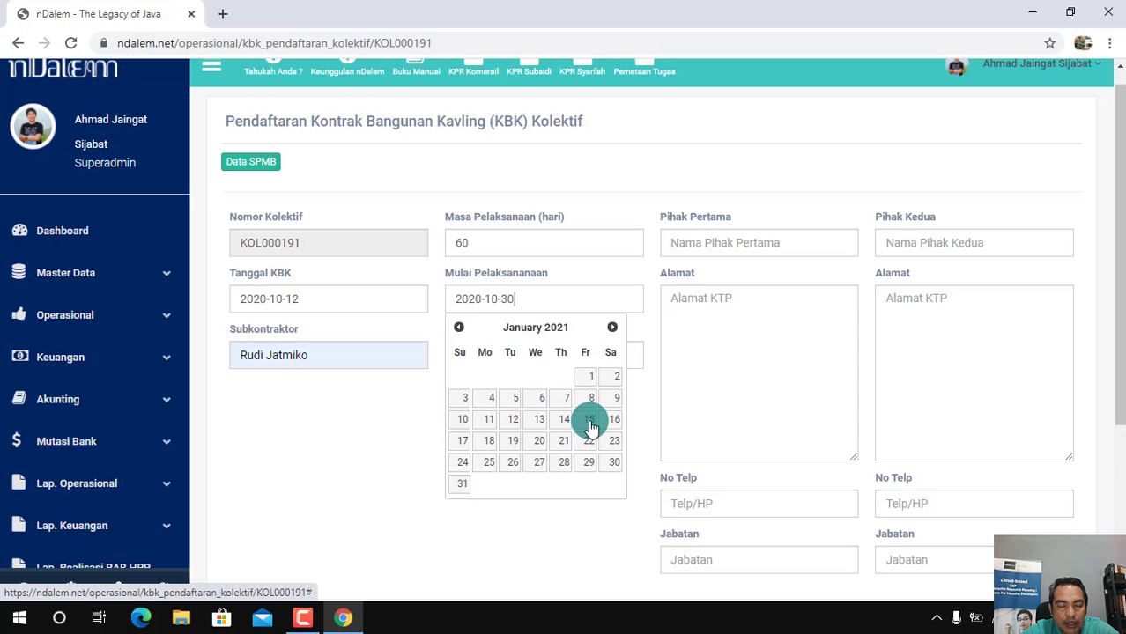
{"action": "left_click", "coordinate": [459, 328]}
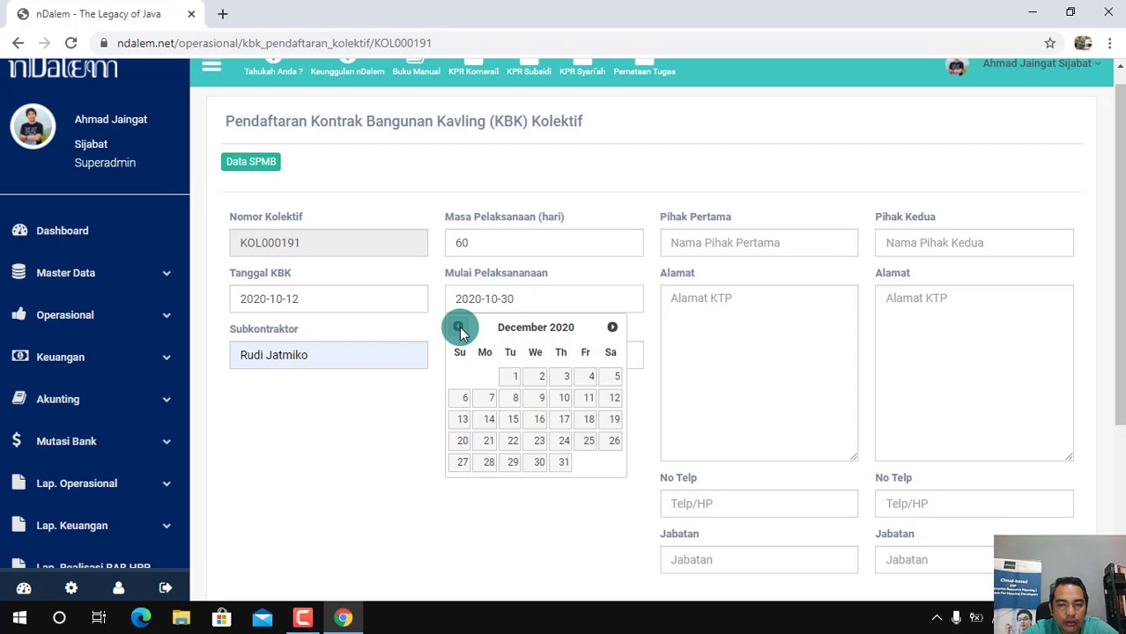
{"action": "left_click", "coordinate": [459, 328]}
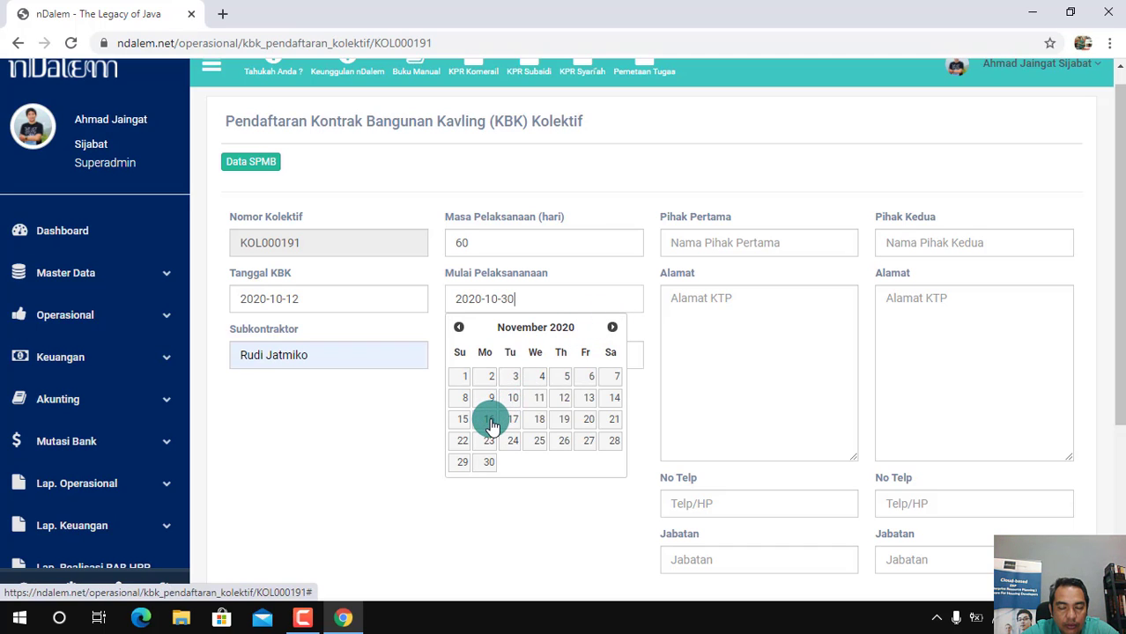
{"action": "left_click", "coordinate": [612, 328]}
{"action": "left_click", "coordinate": [613, 327]}
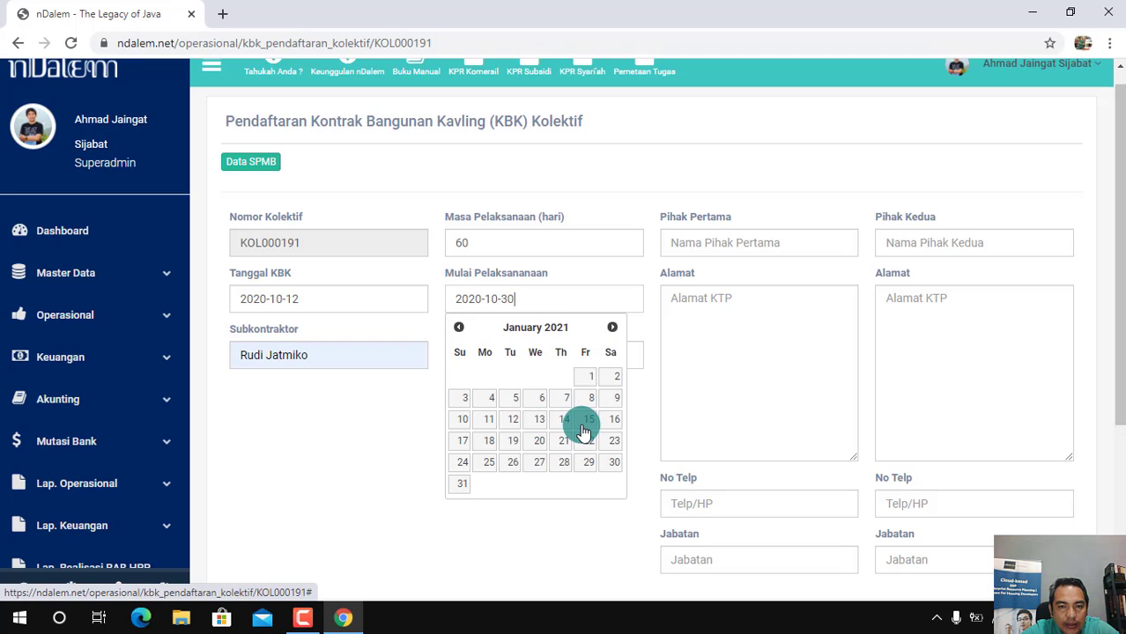
Set the Mulai Pelaksanaan (construction start) date to 2020-11-03
{"action": "left_click", "coordinate": [458, 328]}
{"action": "left_click", "coordinate": [458, 327]}
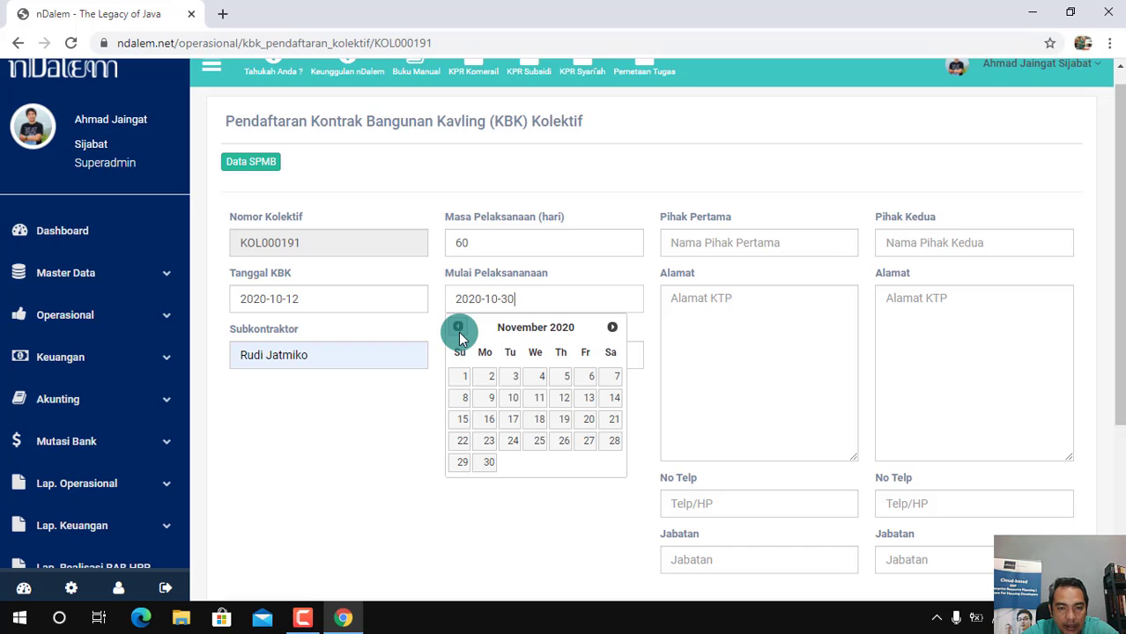
{"action": "left_click", "coordinate": [515, 381]}
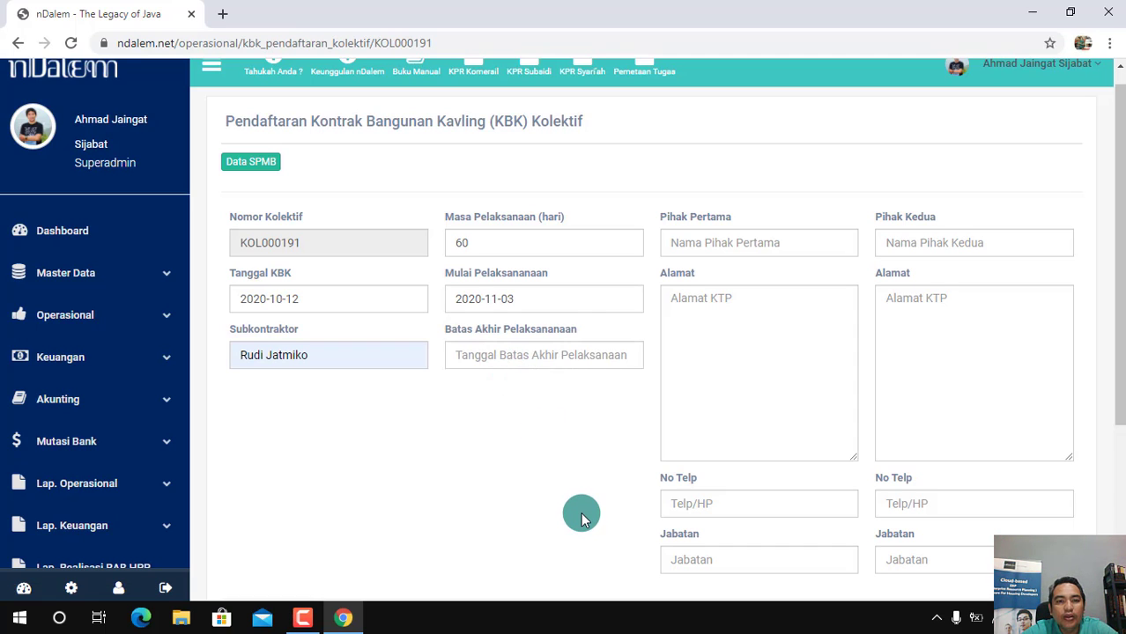
Fill the Batas Akhir Pelaksanaan (construction deadline) with the suggested date 2019-02-25
{"action": "left_click", "coordinate": [525, 353]}
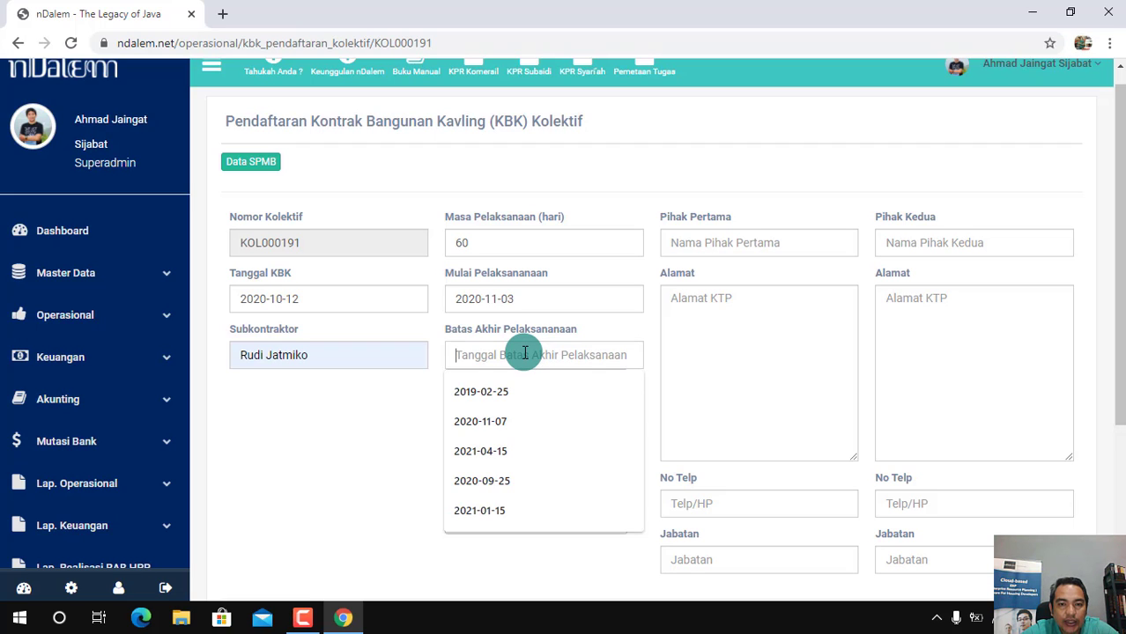
{"action": "left_click", "coordinate": [536, 392]}
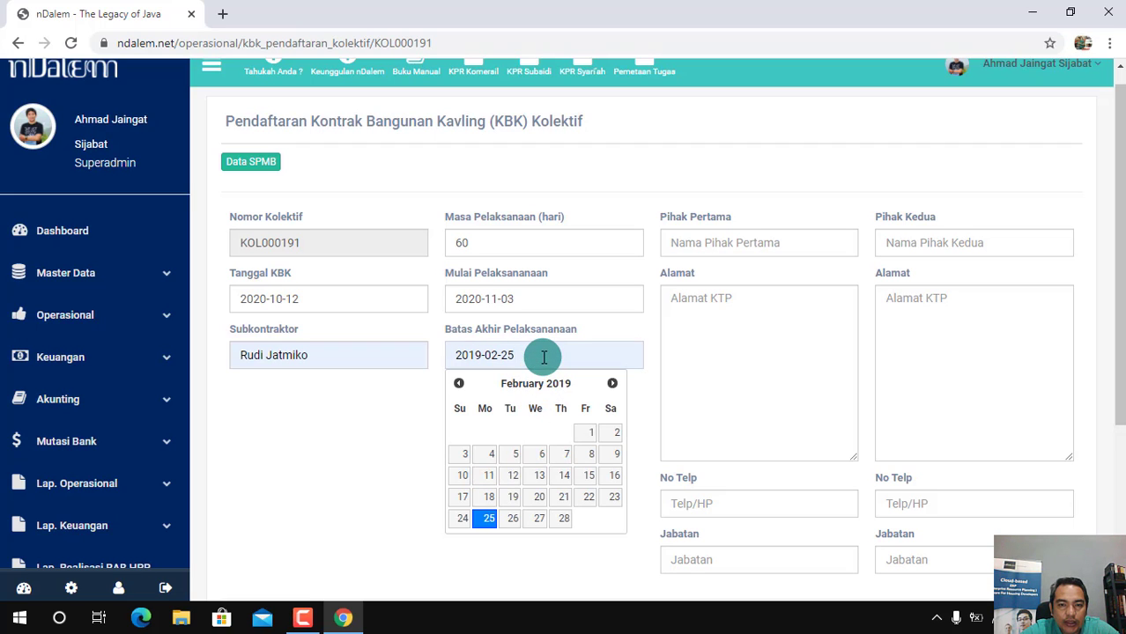
{"action": "left_click", "coordinate": [605, 384]}
{"action": "left_click", "coordinate": [534, 351]}
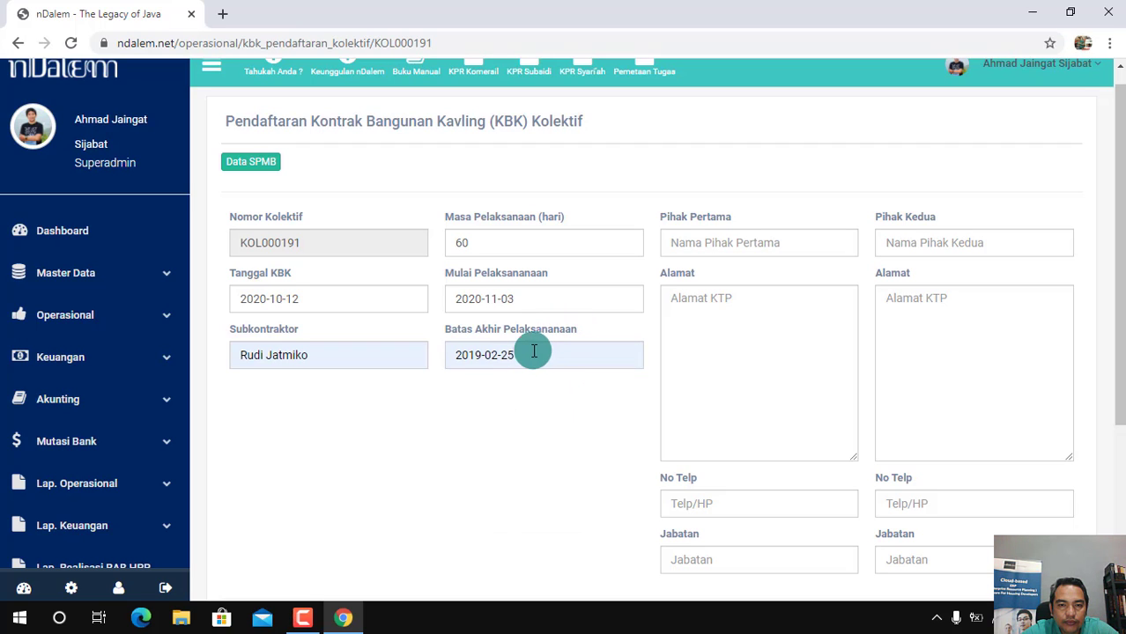
Replace the Batas Akhir Pelaksanaan (construction deadline) date with 2021-01-03
{"action": "left_click", "coordinate": [522, 353]}
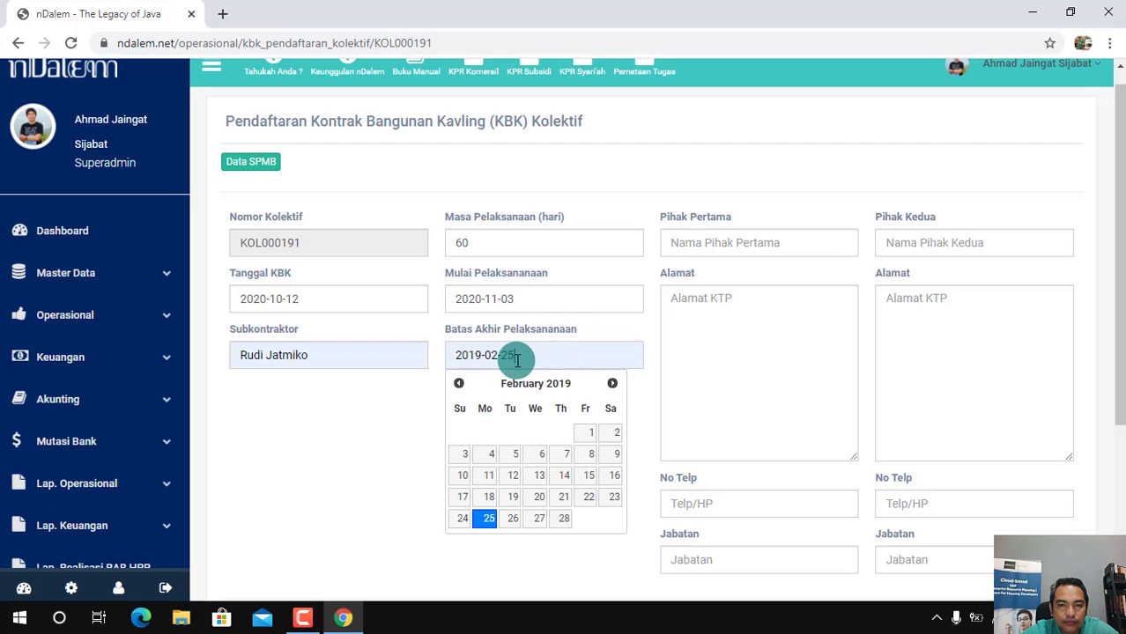
{"action": "key", "text": "BackSpace"}
{"action": "key", "text": "BackSpace"}
{"action": "key", "text": "BackSpace"}
{"action": "key", "text": "BackSpace"}
{"action": "key", "text": "BackSpace"}
{"action": "key", "text": "BackSpace"}
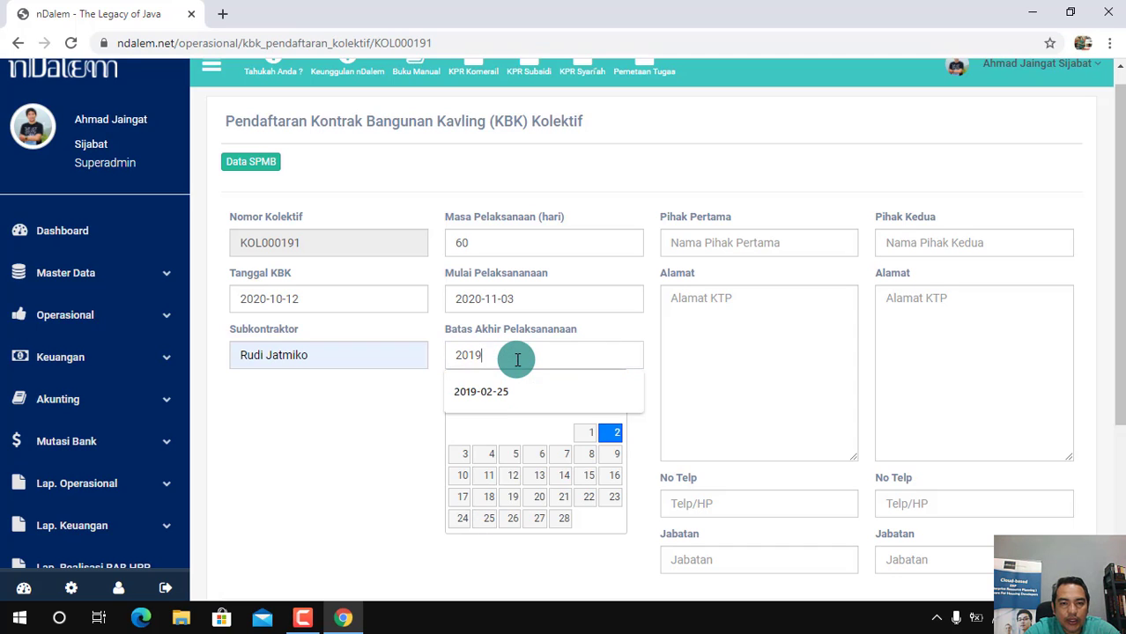
{"action": "key", "text": "BackSpace"}
{"action": "key", "text": "BackSpace"}
{"action": "type", "text": "20"}
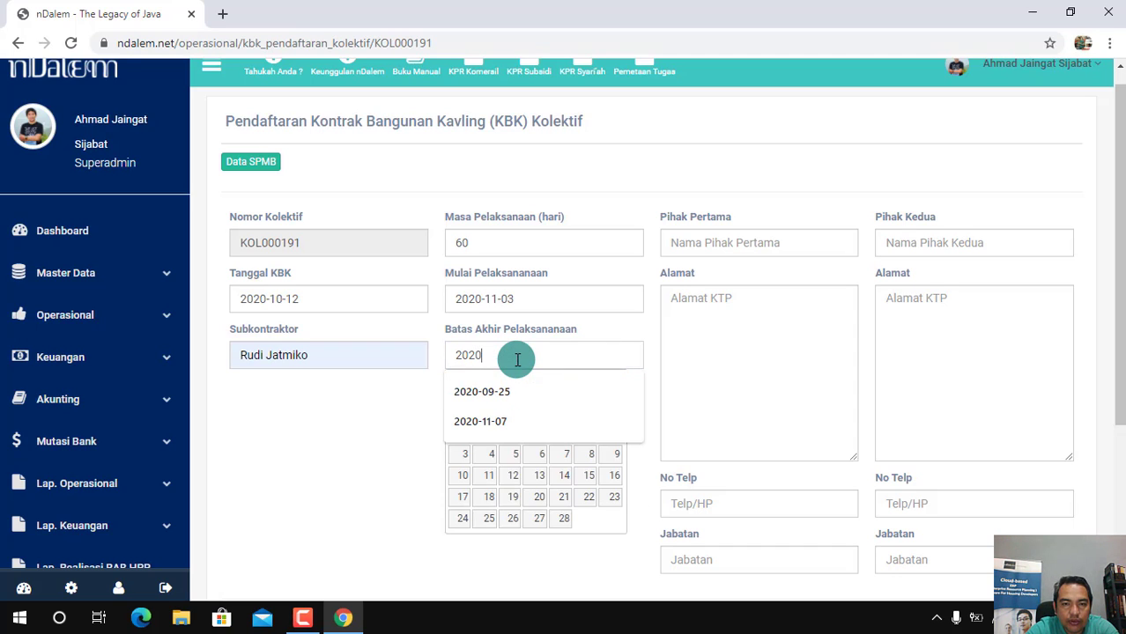
{"action": "type", "text": "-"}
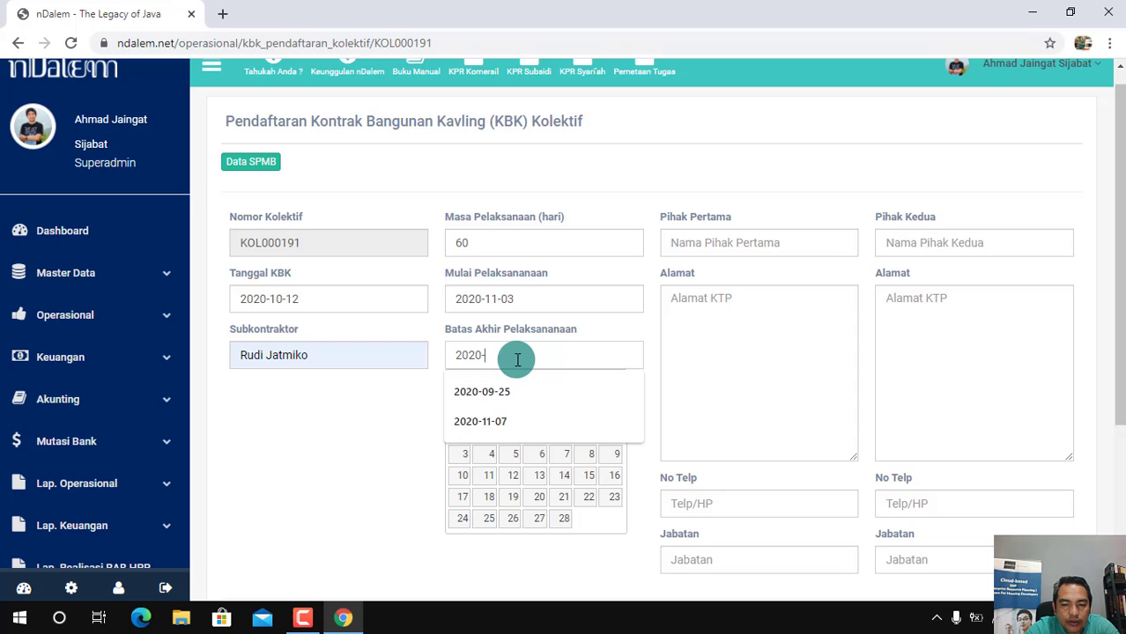
{"action": "type", "text": "01"}
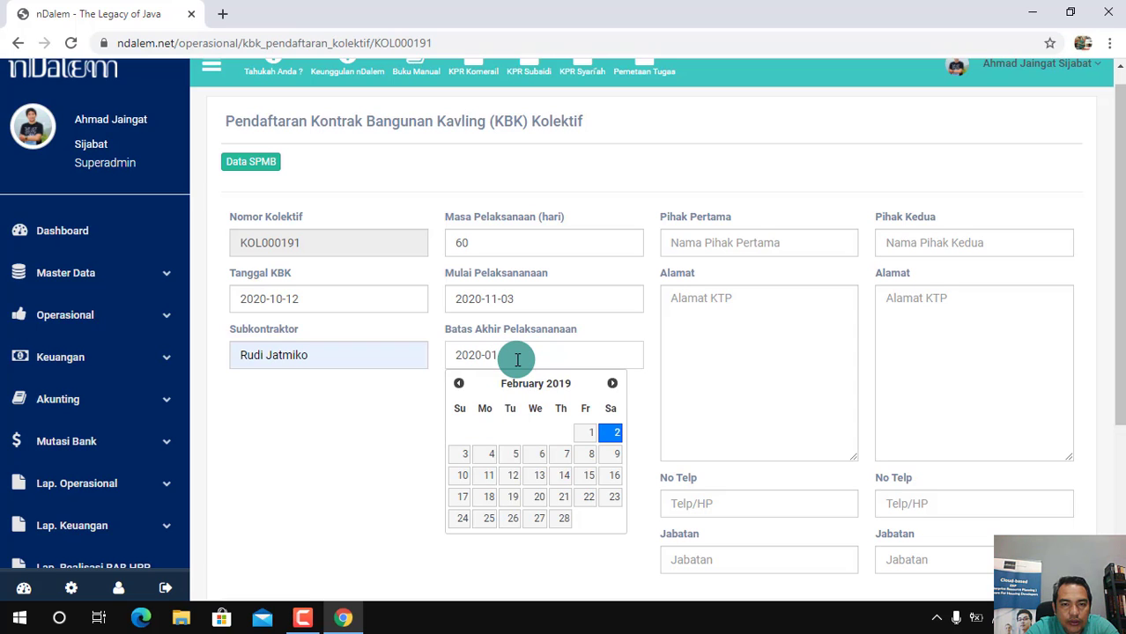
{"action": "key", "text": "BackSpace"}
{"action": "key", "text": "BackSpace"}
{"action": "key", "text": "BackSpace"}
{"action": "key", "text": "BackSpace"}
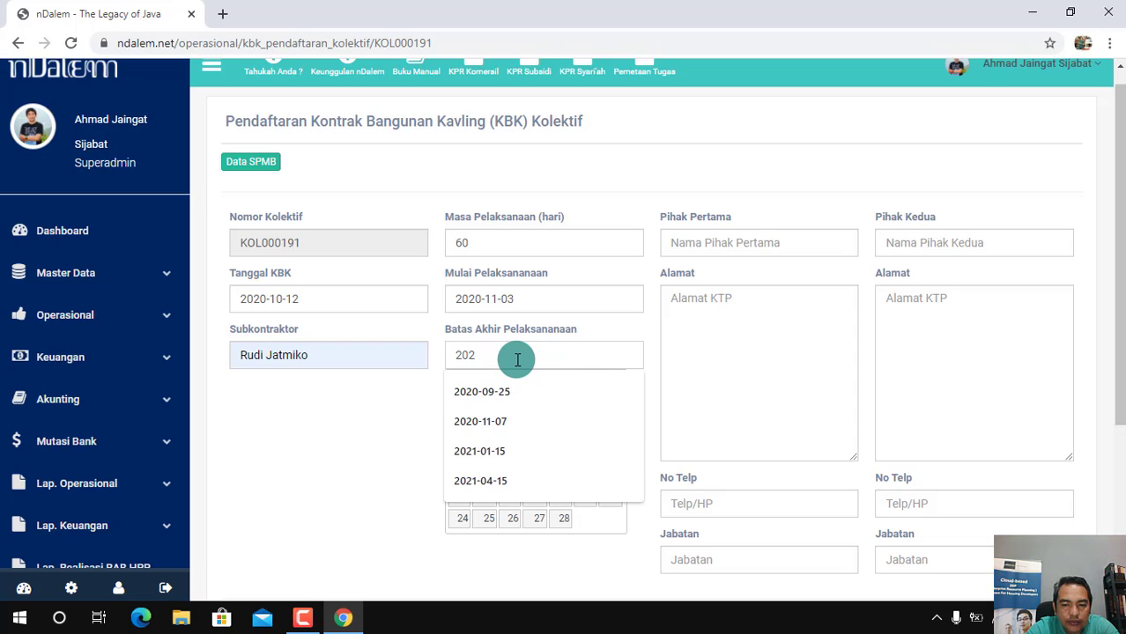
{"action": "type", "text": "1-"}
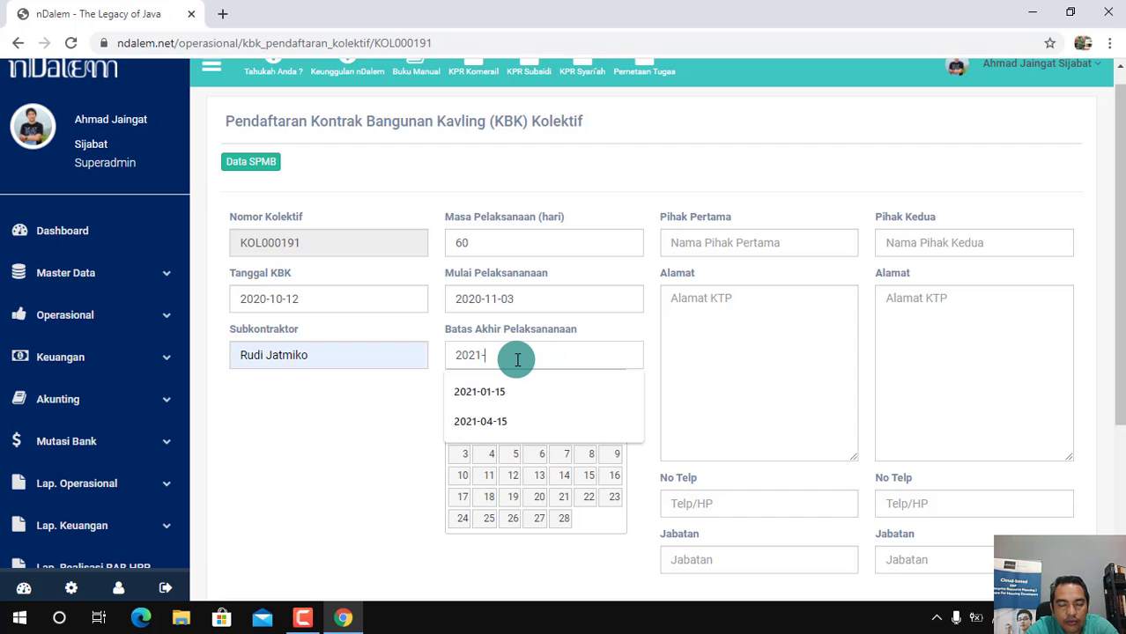
{"action": "type", "text": "01"}
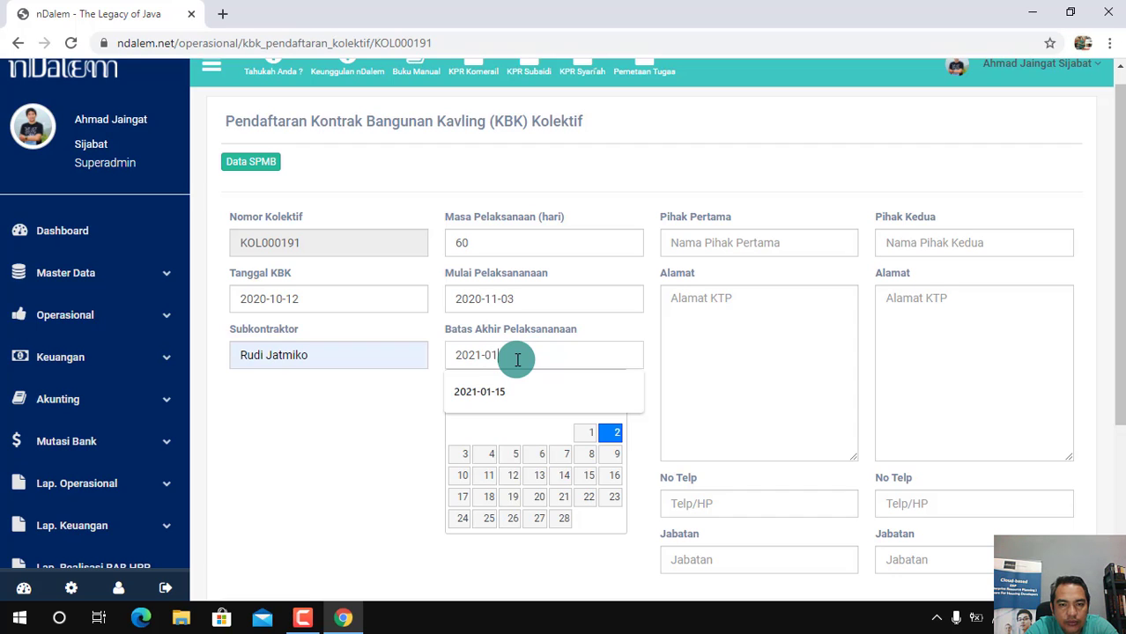
{"action": "type", "text": "-03"}
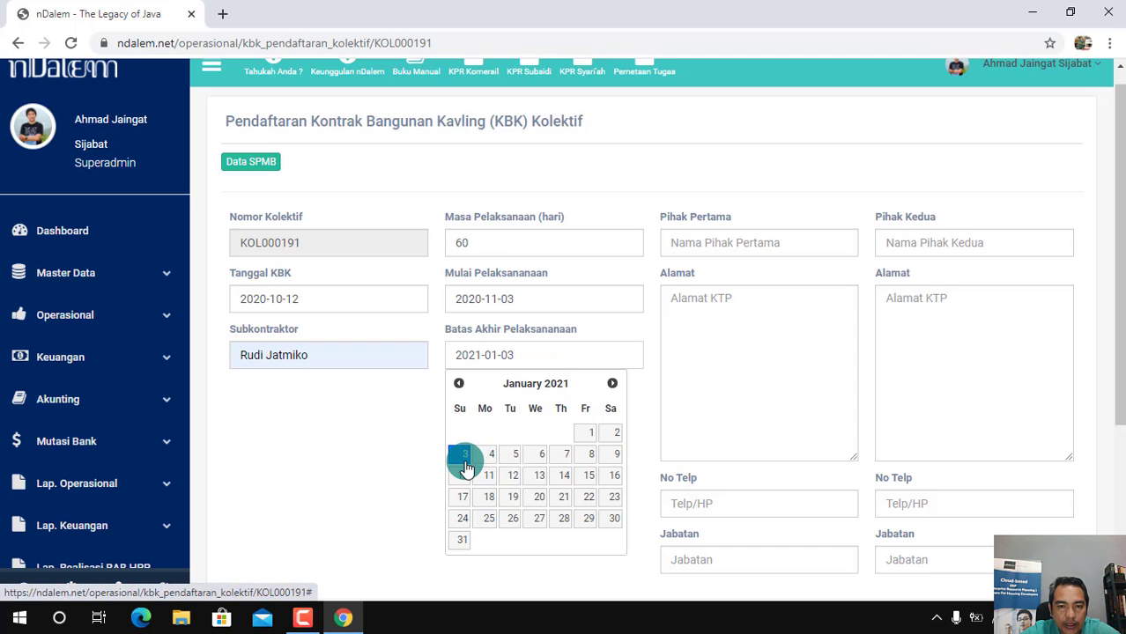
Set the Batas Akhir Pelaksanaan date to 2021-01-05 and fill in the suggested names for Pihak Pertama and Pihak Kedua
{"action": "left_click", "coordinate": [516, 463]}
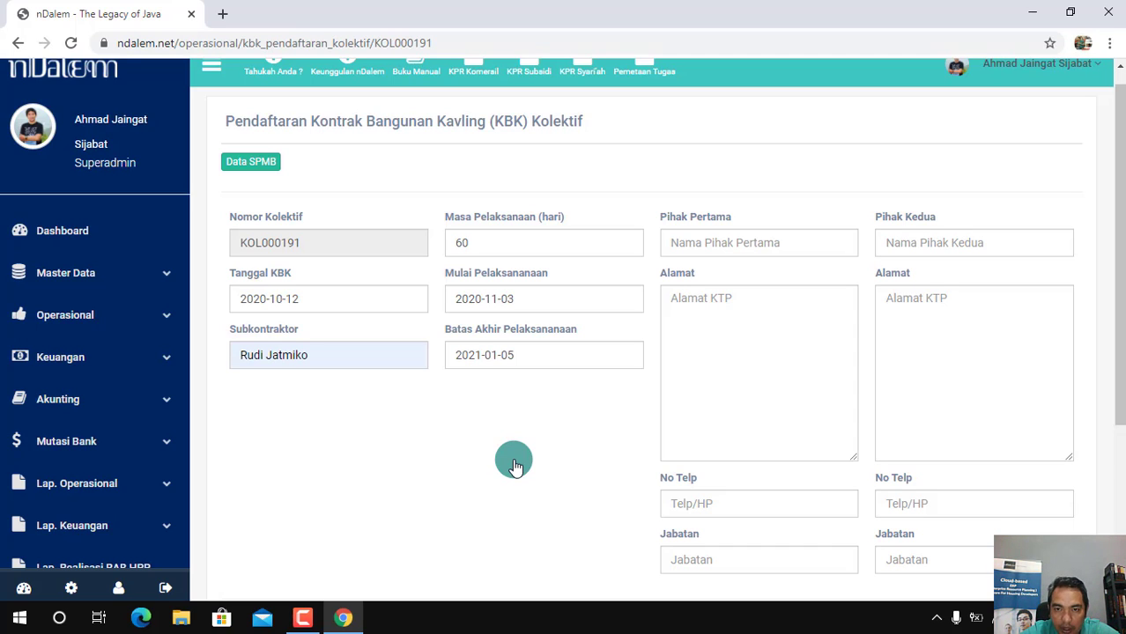
{"action": "left_click_drag", "start_coordinate": [1122, 252], "coordinate": [1121, 275]}
{"action": "left_click", "coordinate": [721, 212]}
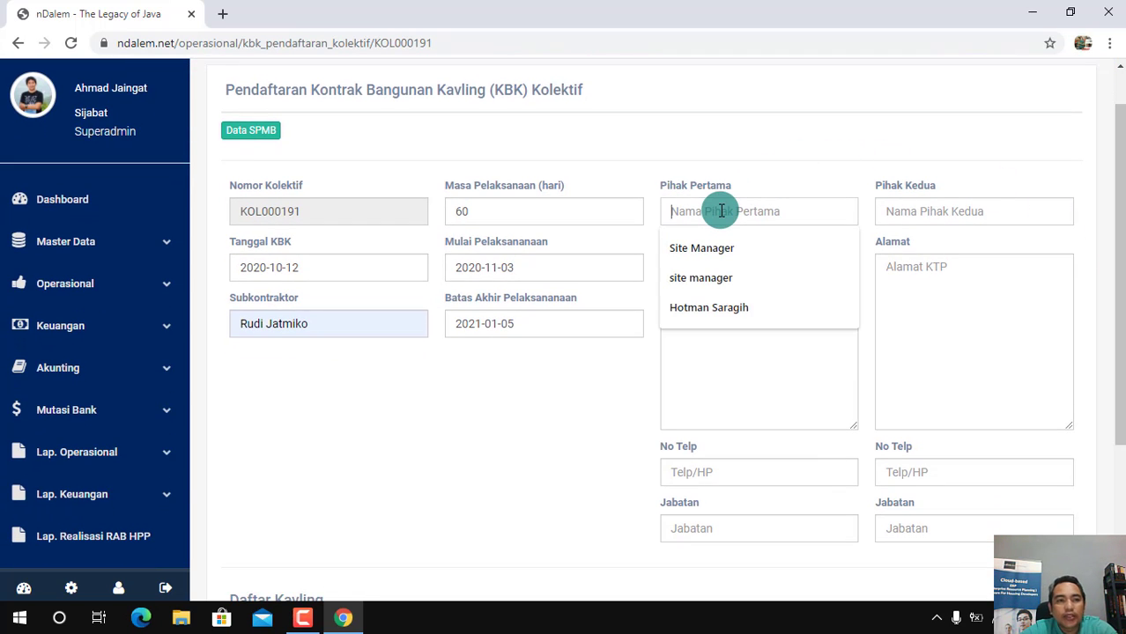
{"action": "left_click", "coordinate": [712, 310]}
{"action": "left_click", "coordinate": [979, 208]}
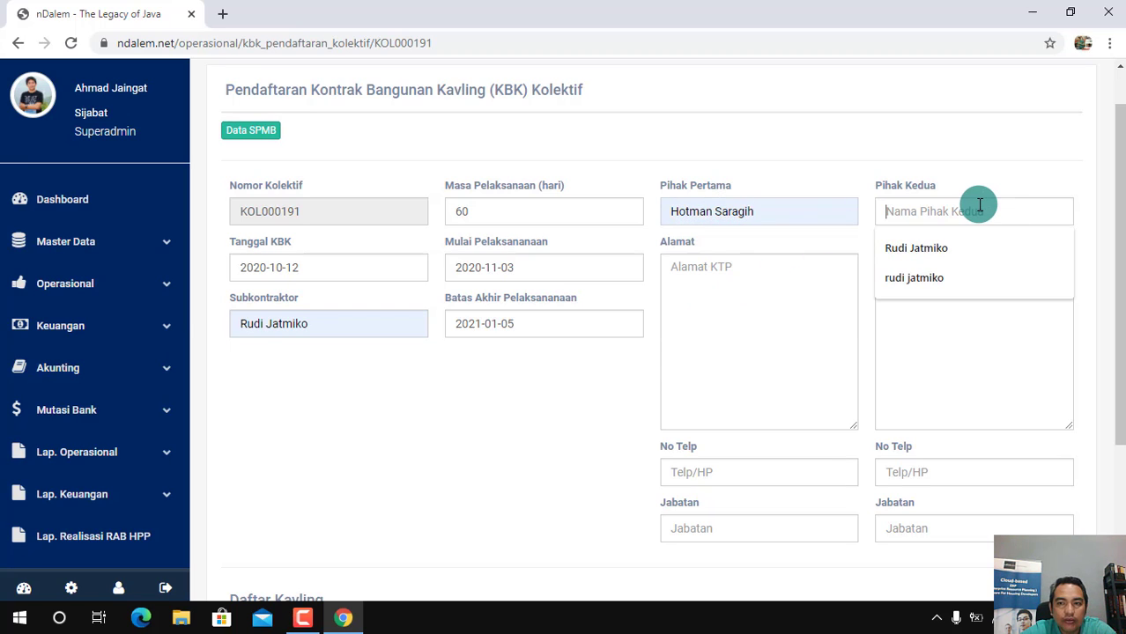
{"action": "left_click", "coordinate": [927, 249]}
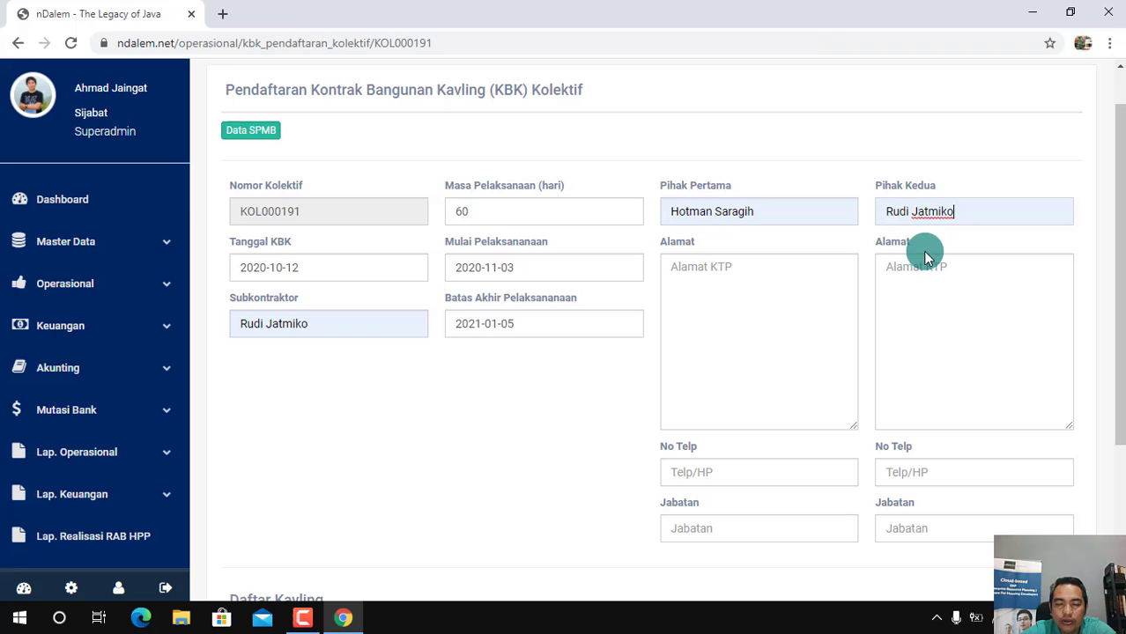
Enter the KTP addresses of Pihak Pertama and Pihak Kedua in their Alamat fields
{"action": "left_click", "coordinate": [726, 283]}
{"action": "type", "text": "S"}
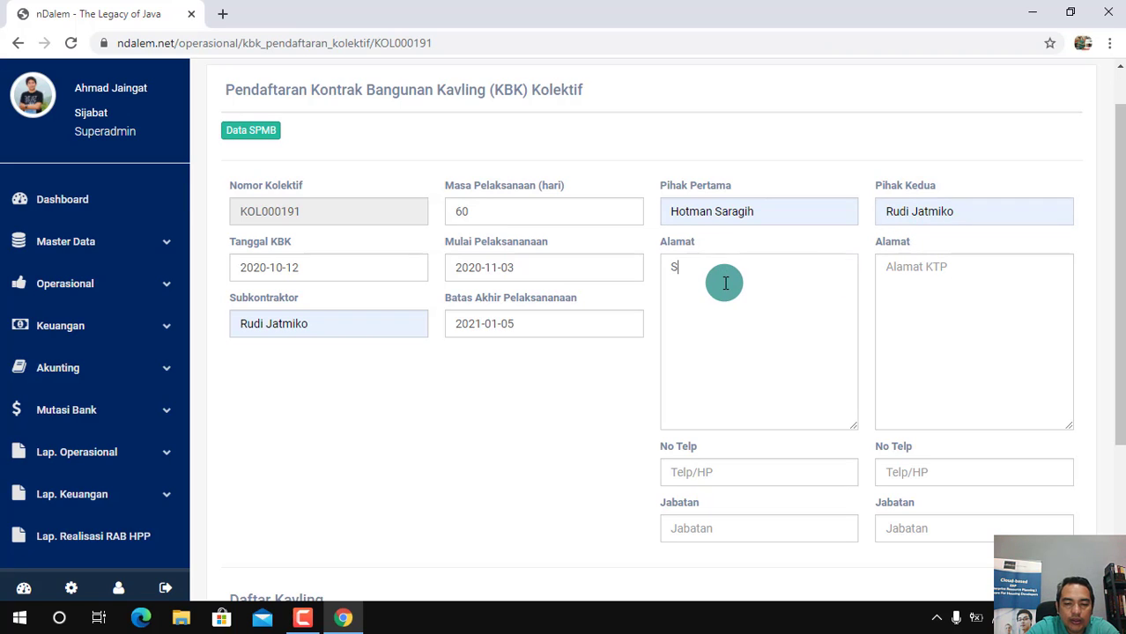
{"action": "type", "text": "leman, Yo"}
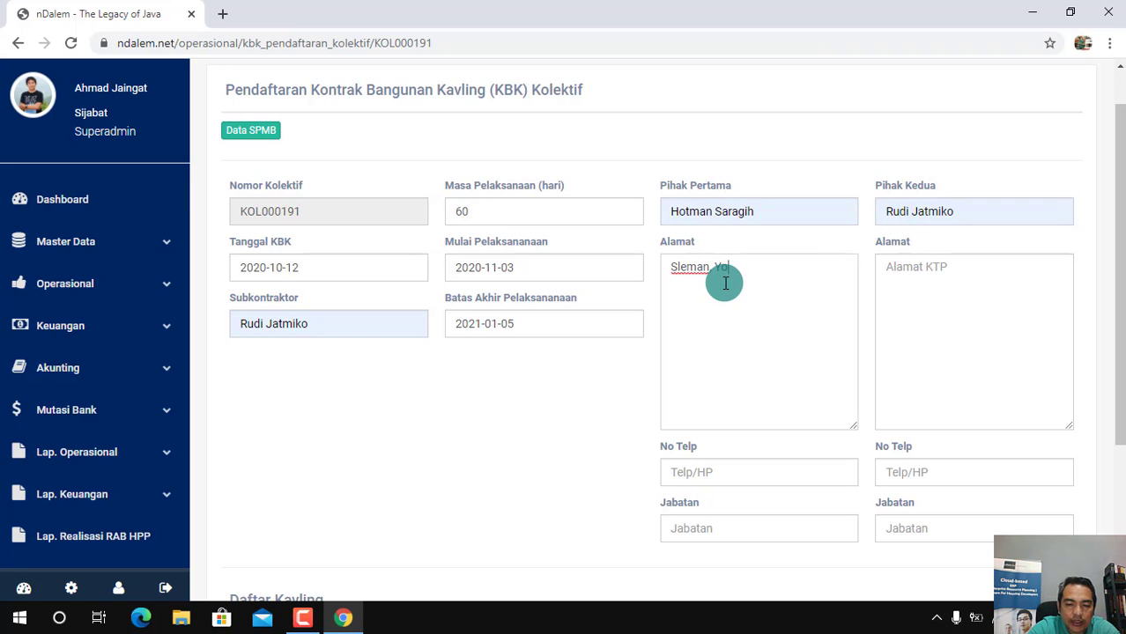
{"action": "type", "text": "gyakarta"}
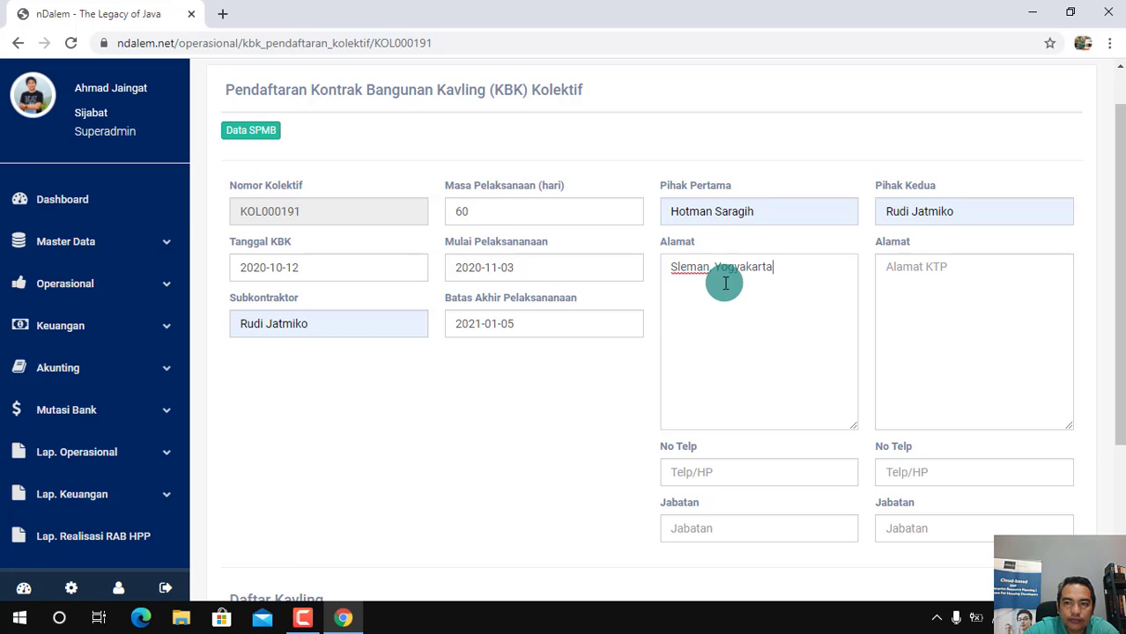
{"action": "left_click", "coordinate": [965, 289]}
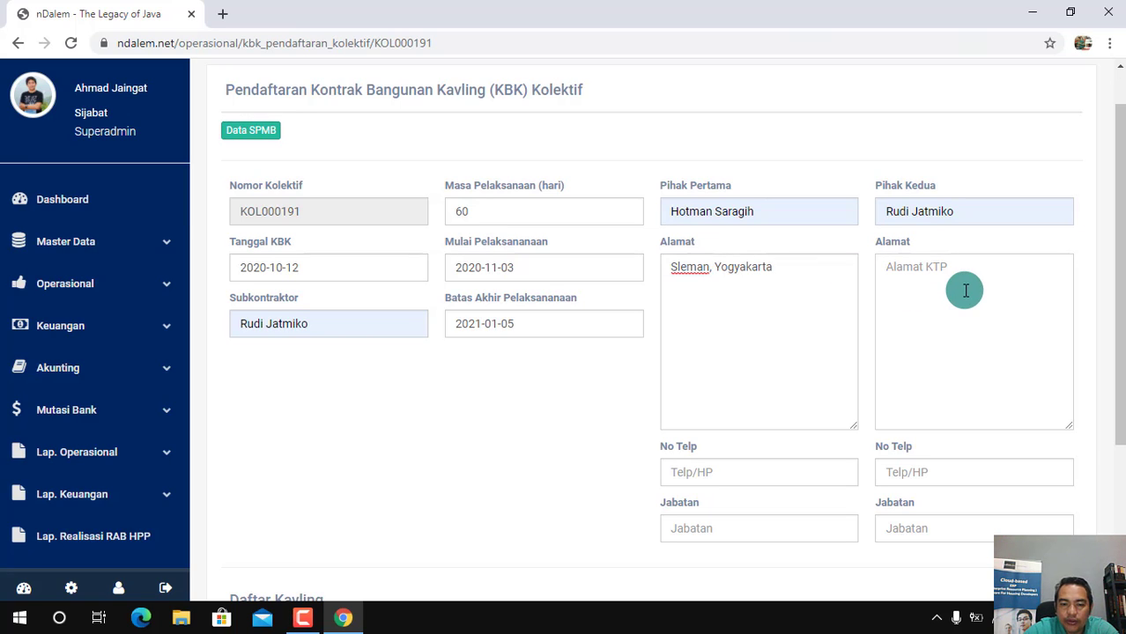
{"action": "type", "text": "Bantul"}
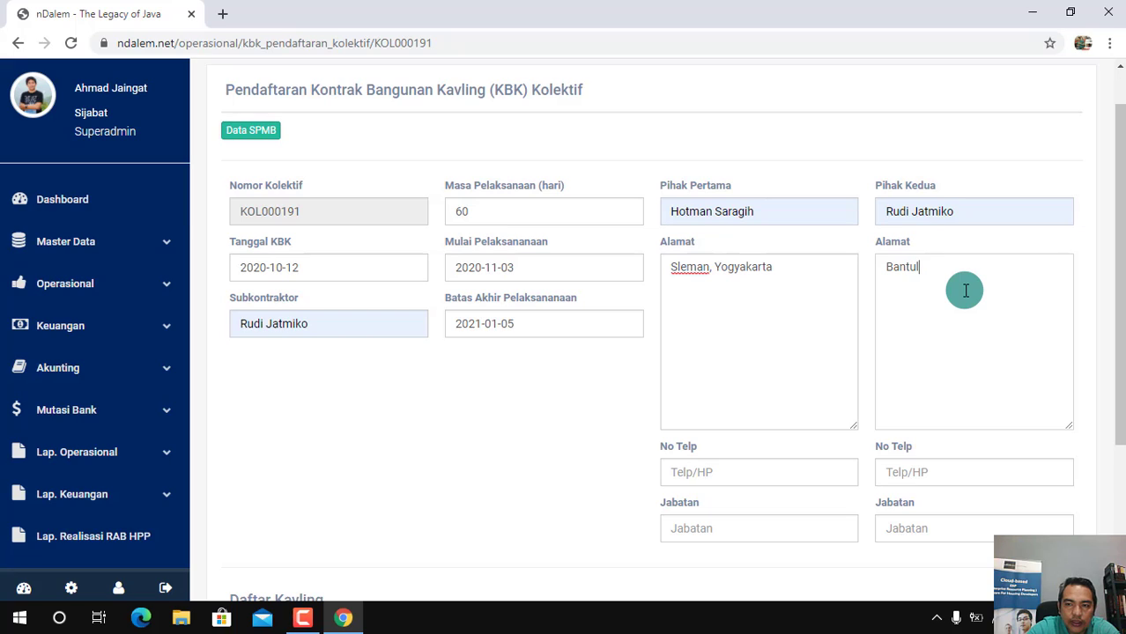
{"action": "type", "text": ", Yogya"}
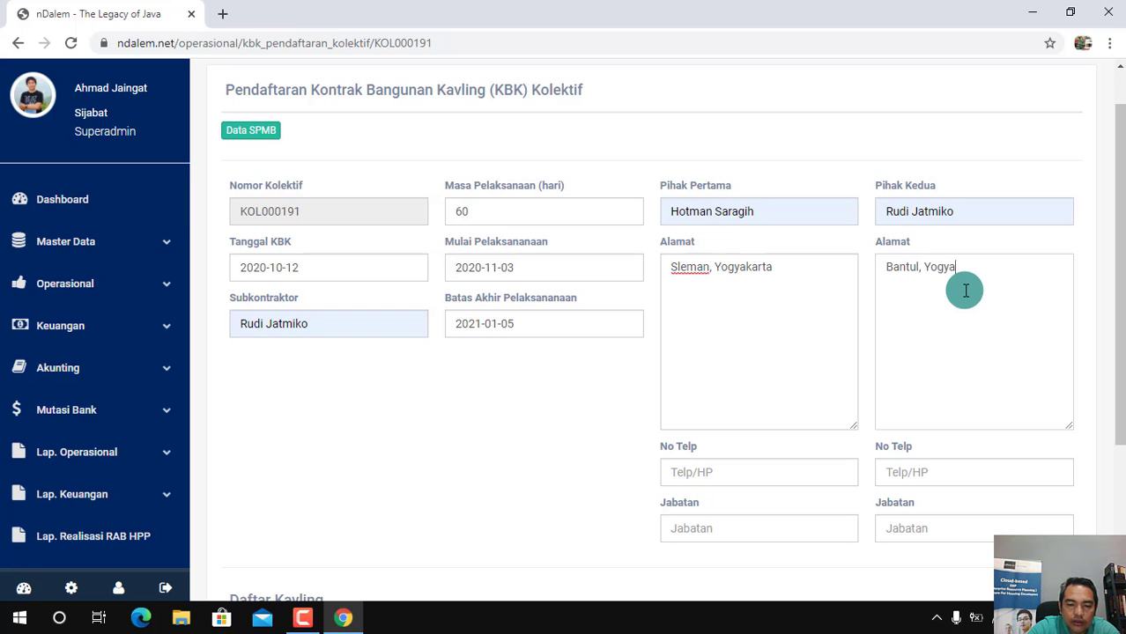
{"action": "type", "text": "karta"}
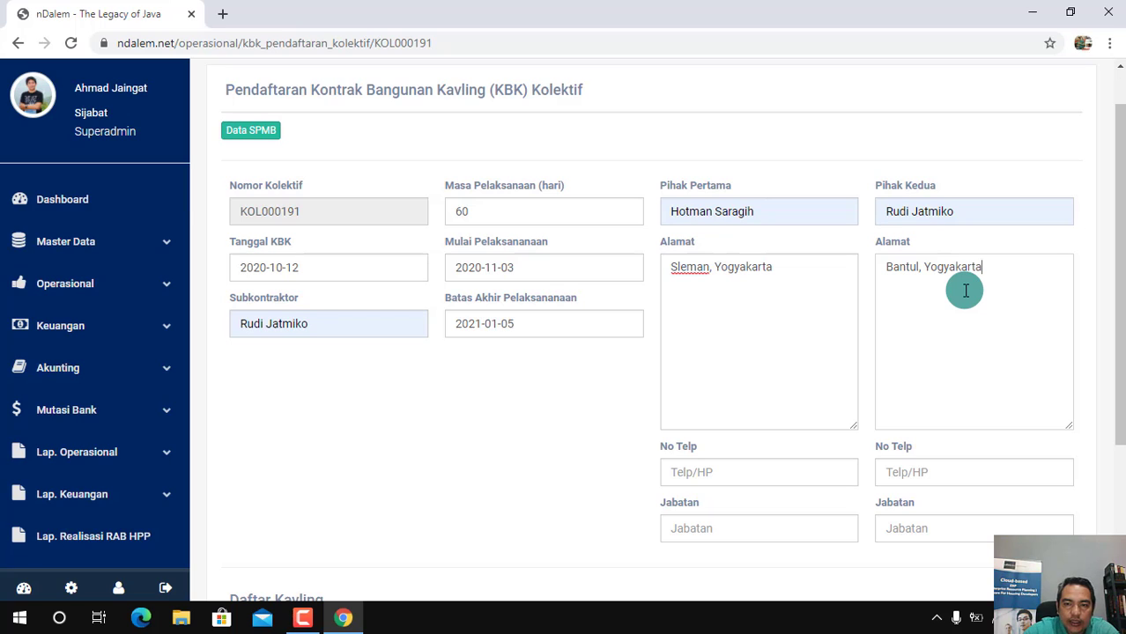
Fill in the suggested phone numbers for Pihak Pertama and Pihak Kedua
{"action": "left_click", "coordinate": [704, 473]}
{"action": "left_click", "coordinate": [731, 509]}
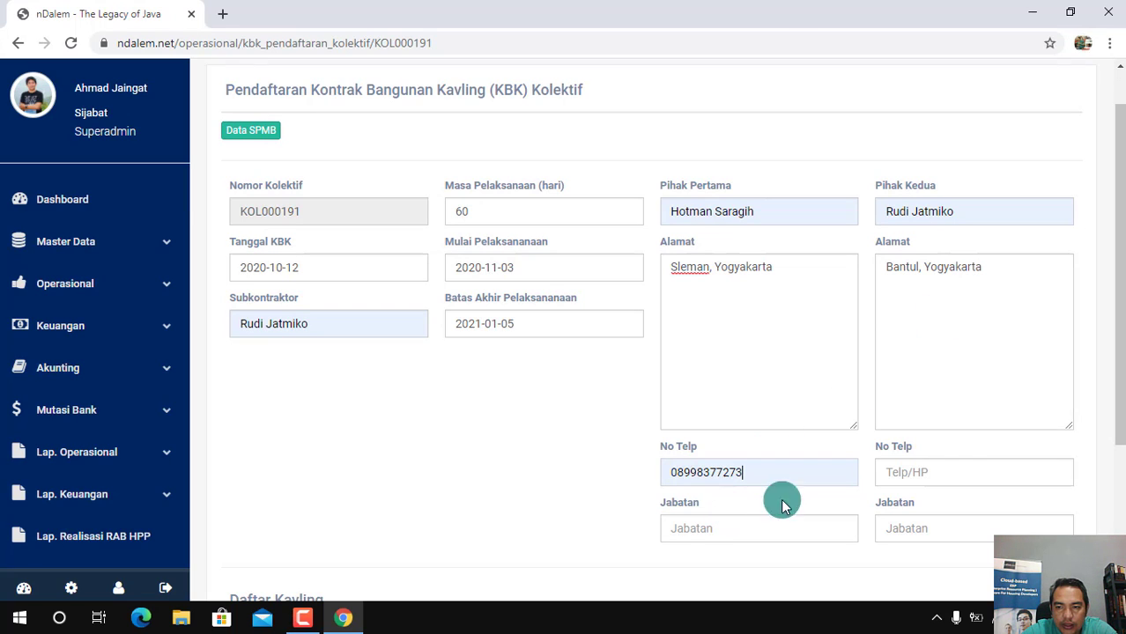
{"action": "left_click", "coordinate": [943, 468]}
{"action": "left_click", "coordinate": [925, 511]}
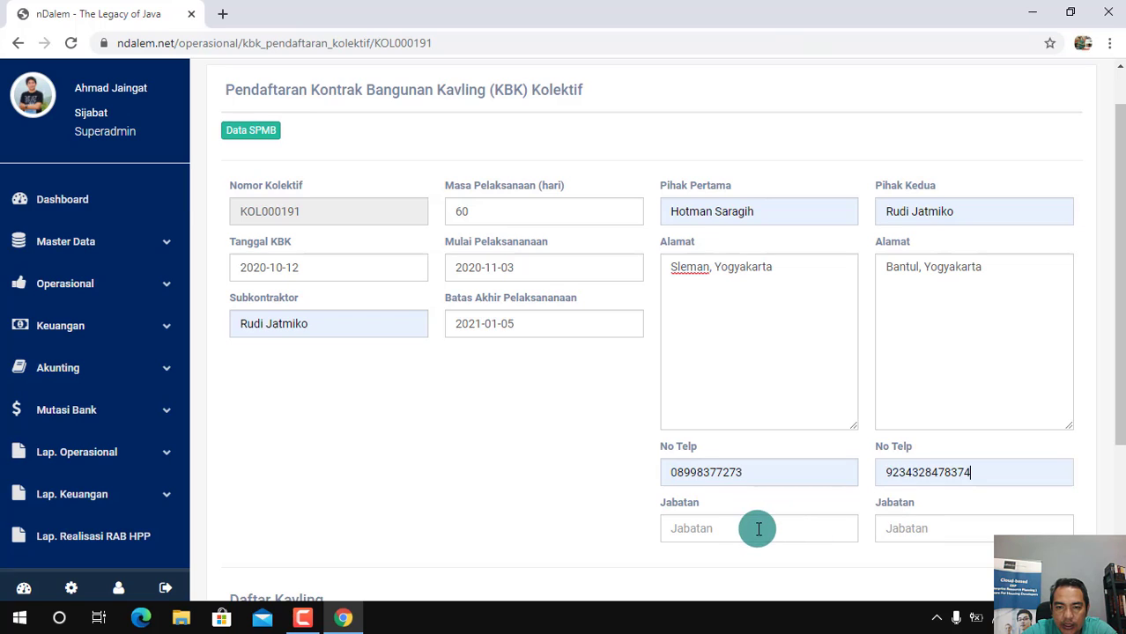
Set the Jabatan of Pihak Pertama to Pengawas Lapangan and that of Pihak Kedua to Kontraktor
{"action": "left_click", "coordinate": [732, 532]}
{"action": "left_click", "coordinate": [718, 566]}
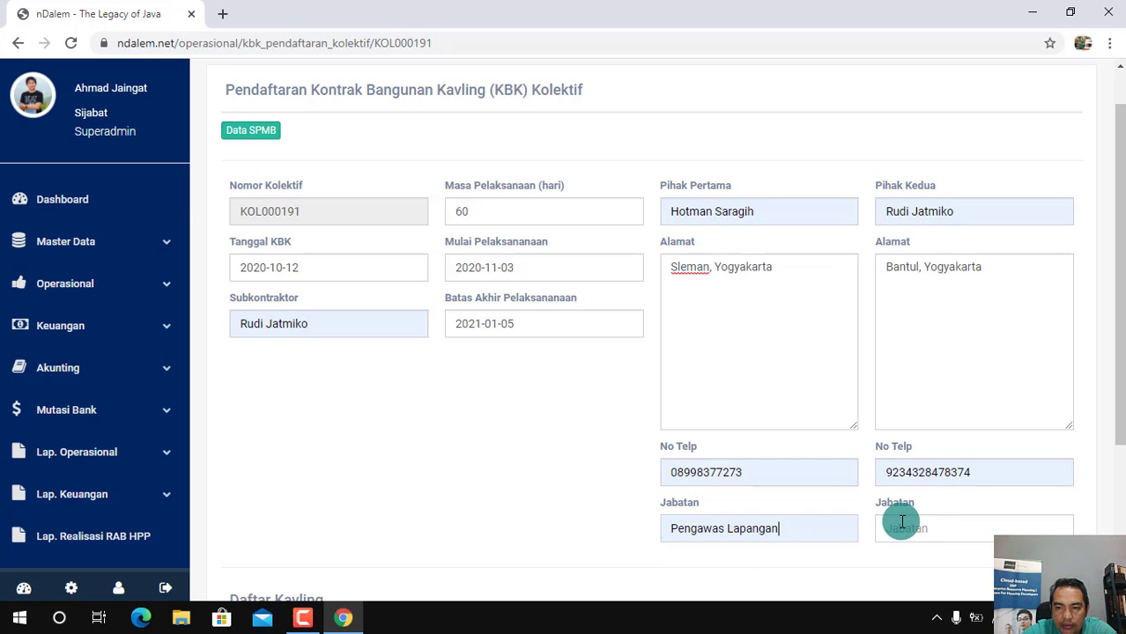
{"action": "left_click", "coordinate": [923, 530]}
{"action": "left_click", "coordinate": [911, 565]}
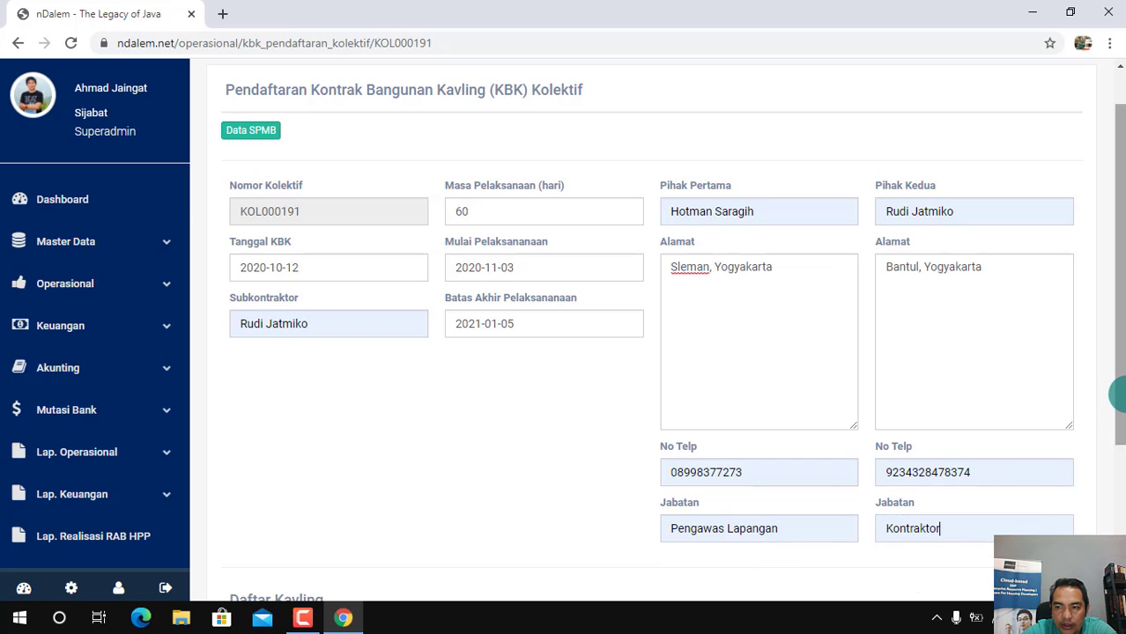
Check the Daftar Kavling below the form and submit the collective KBK registration, agreeing to continue
{"action": "left_click_drag", "start_coordinate": [1119, 388], "coordinate": [1120, 524]}
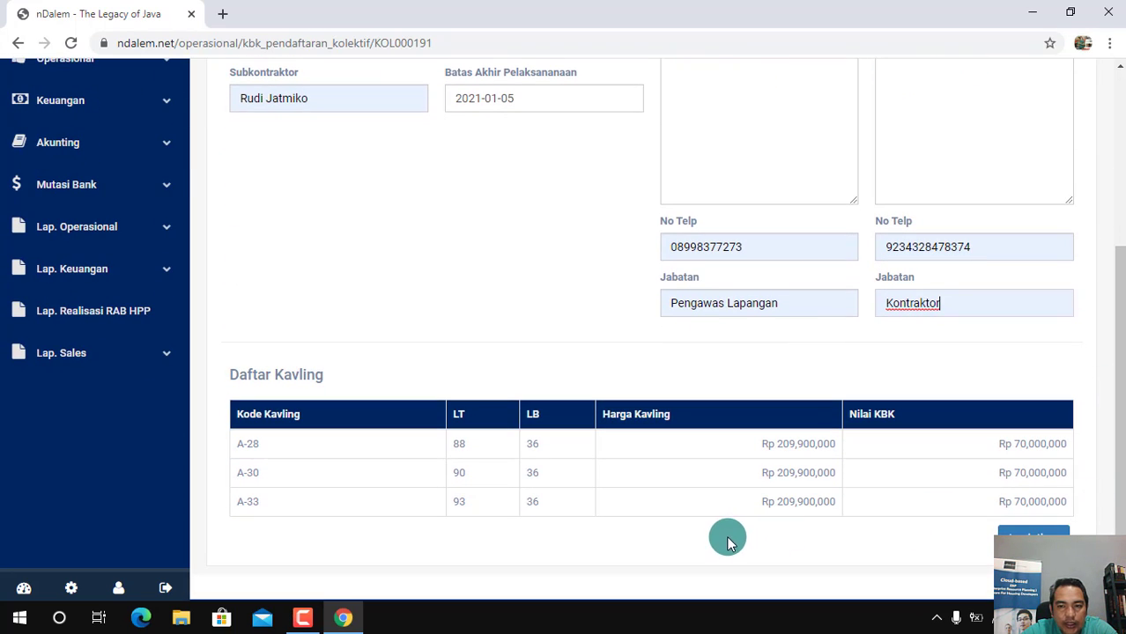
{"action": "left_click_drag", "start_coordinate": [1117, 329], "coordinate": [1118, 390]}
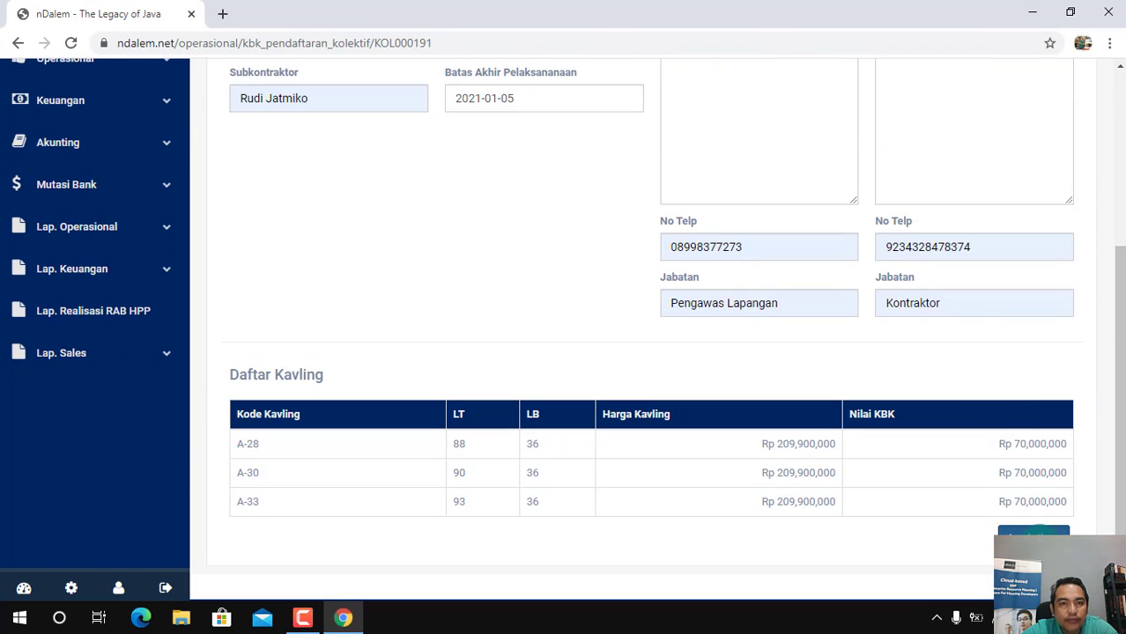
{"action": "left_click", "coordinate": [1036, 533]}
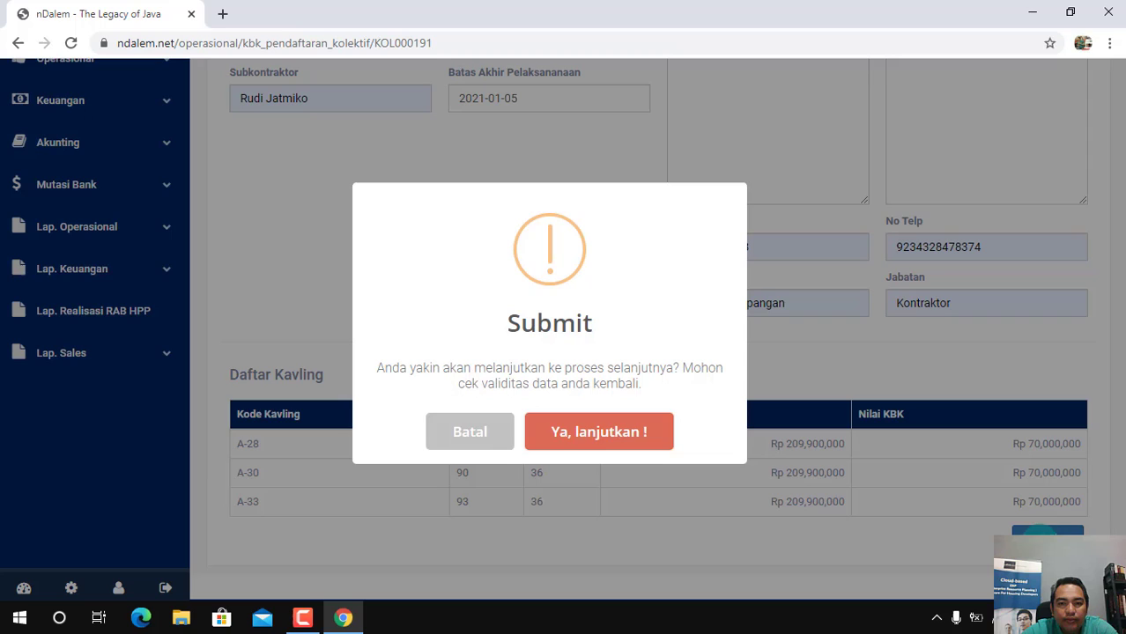
{"action": "left_click", "coordinate": [622, 433]}
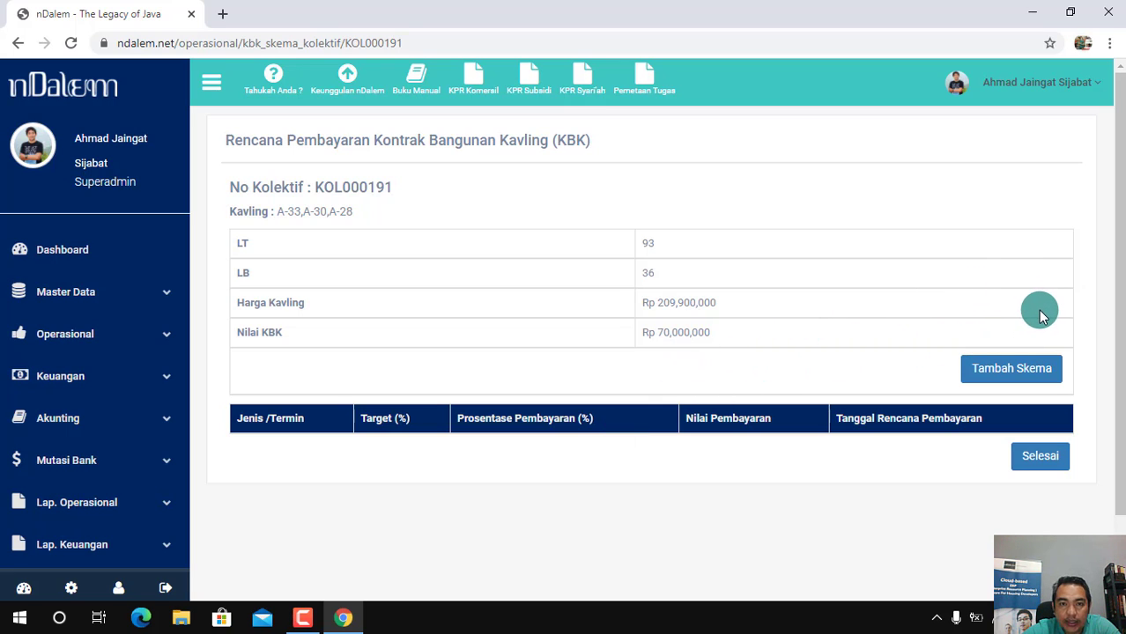
Add a payment scheme of type Termin with Target 100 and Persentase Pembayaran 100
{"action": "left_click", "coordinate": [1028, 372]}
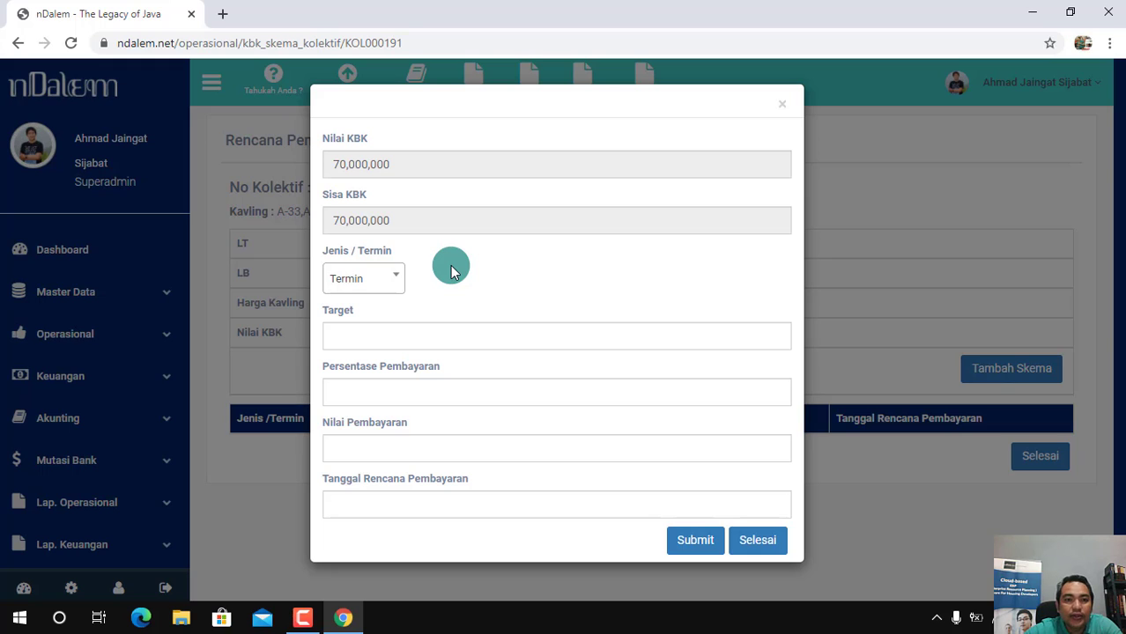
{"action": "left_click", "coordinate": [398, 284]}
{"action": "left_click", "coordinate": [379, 337]}
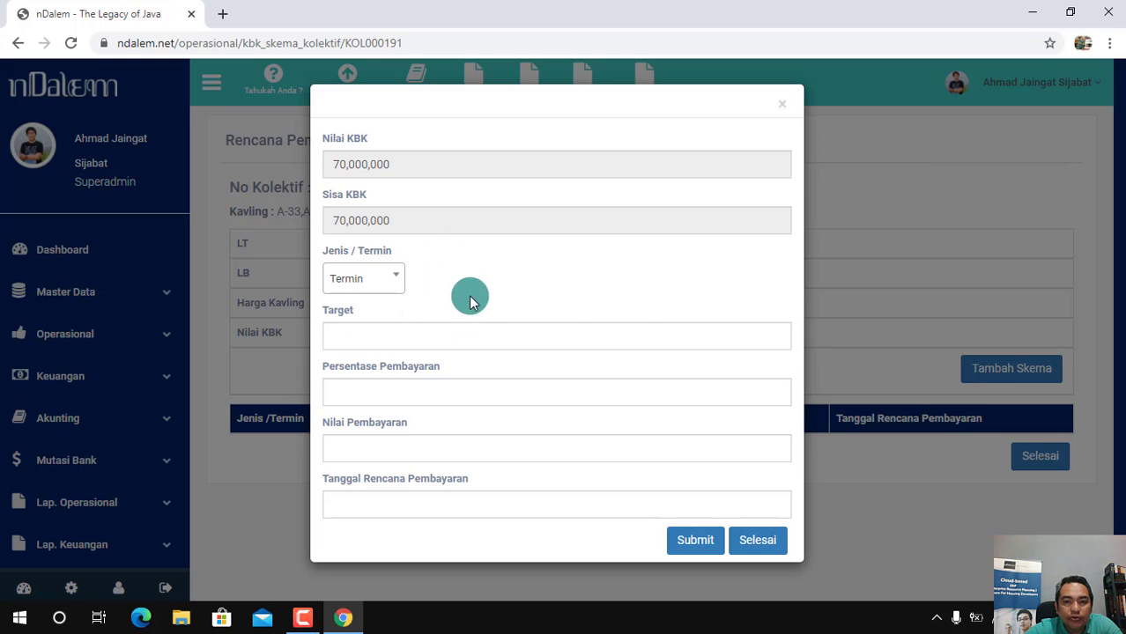
{"action": "left_click", "coordinate": [410, 335]}
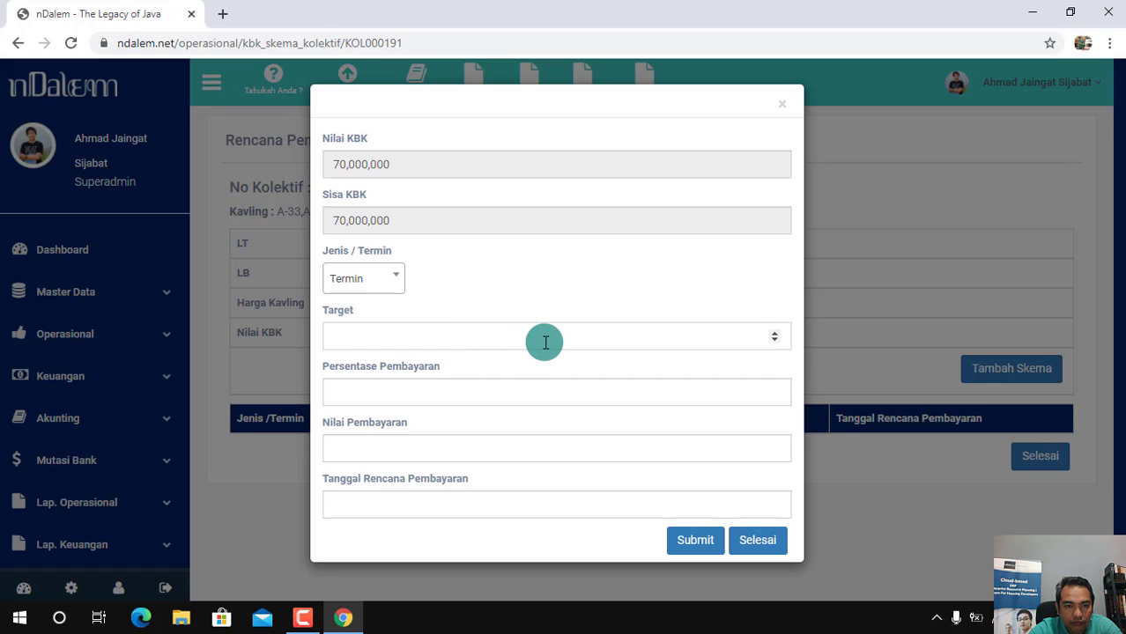
{"action": "type", "text": "100"}
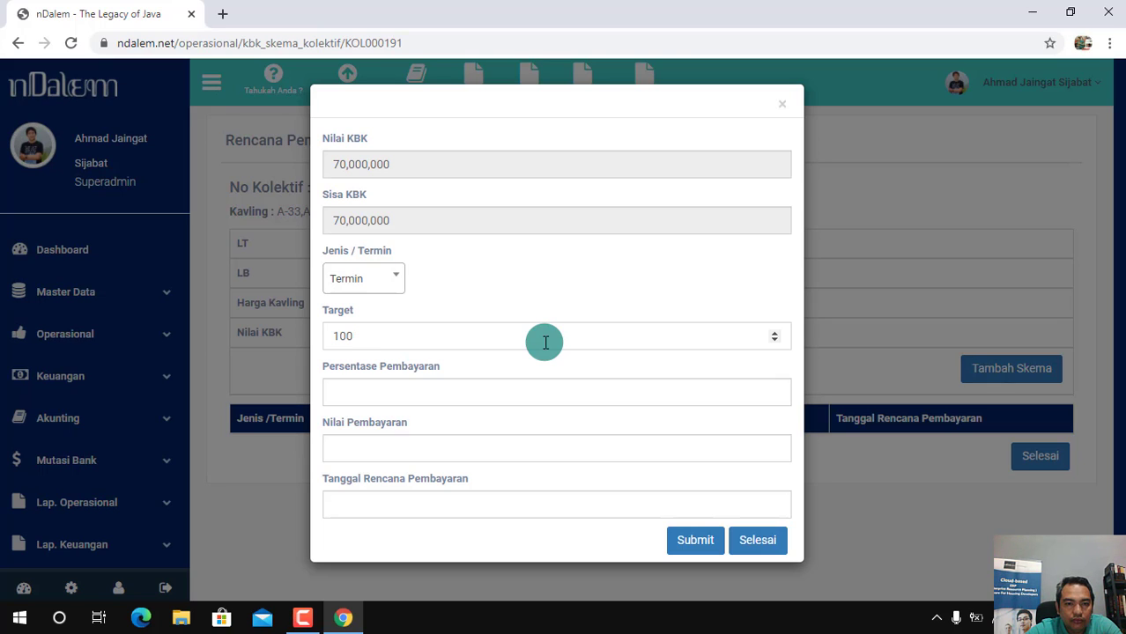
{"action": "left_click", "coordinate": [383, 395]}
{"action": "type", "text": "100"}
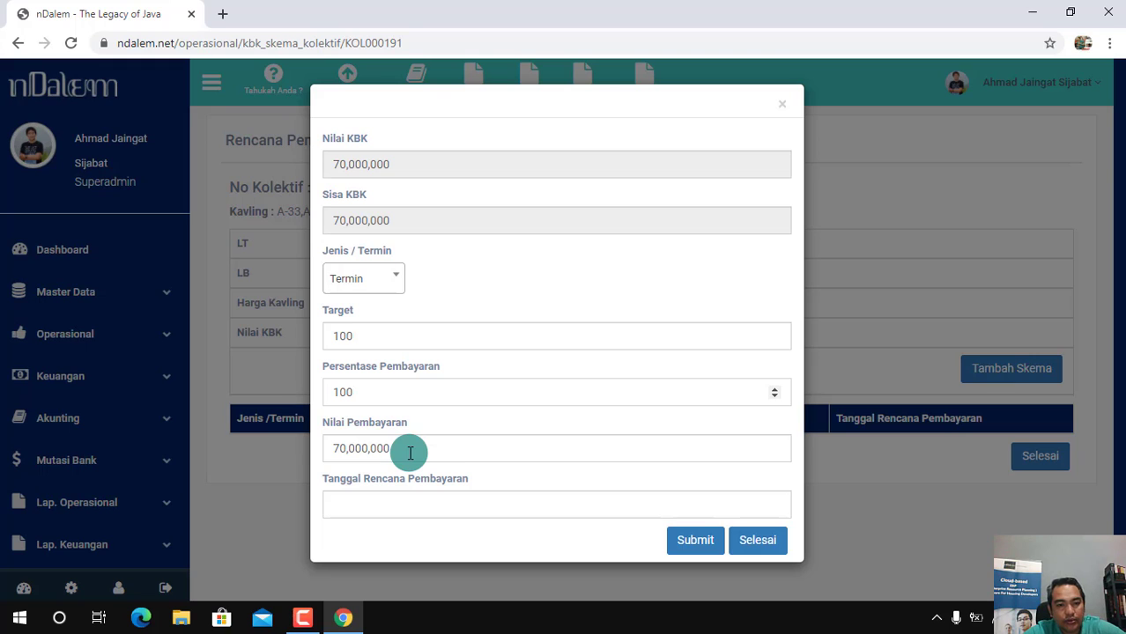
Set the scheme's Tanggal Rencana Pembayaran to 2021-01-08
{"action": "left_click", "coordinate": [377, 503]}
{"action": "left_click", "coordinate": [491, 340]}
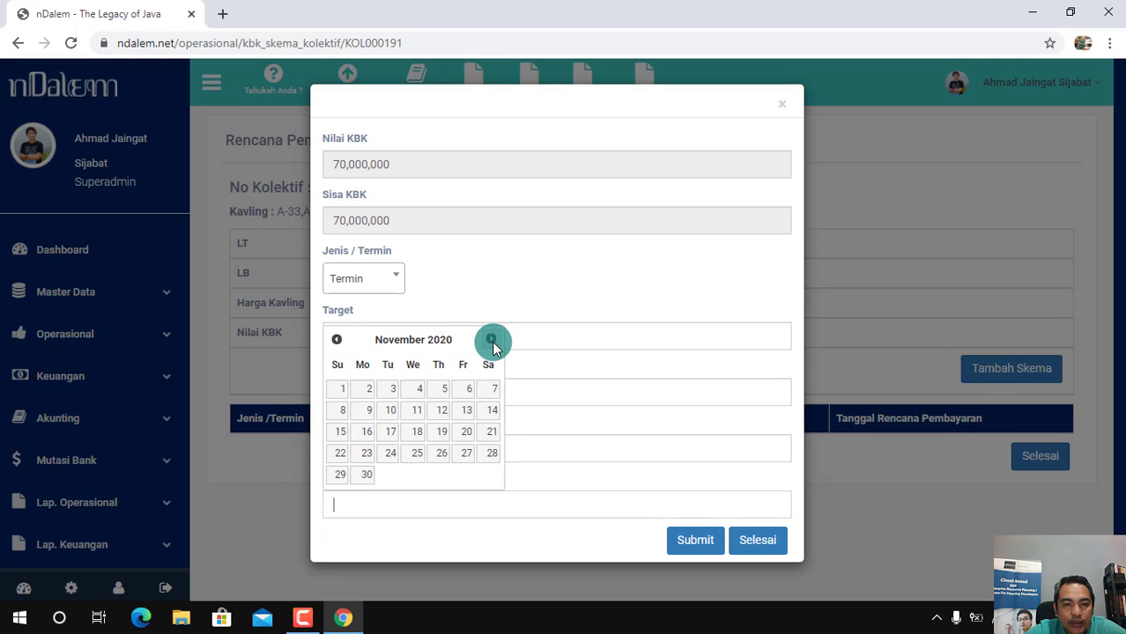
{"action": "left_click", "coordinate": [491, 340]}
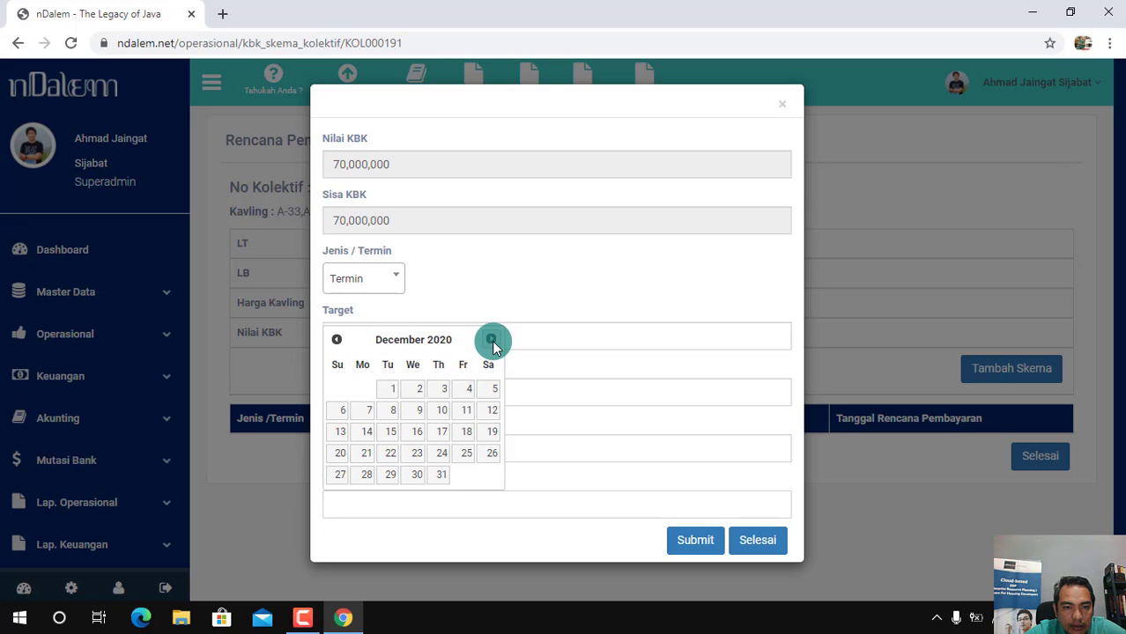
{"action": "left_click", "coordinate": [490, 340]}
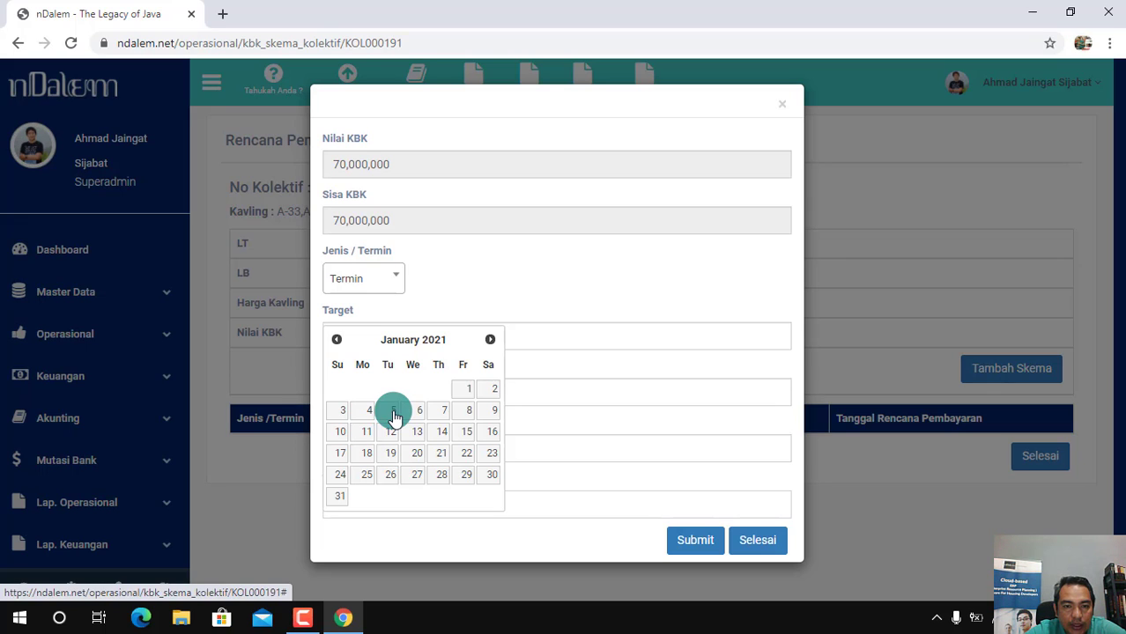
{"action": "left_click", "coordinate": [469, 414]}
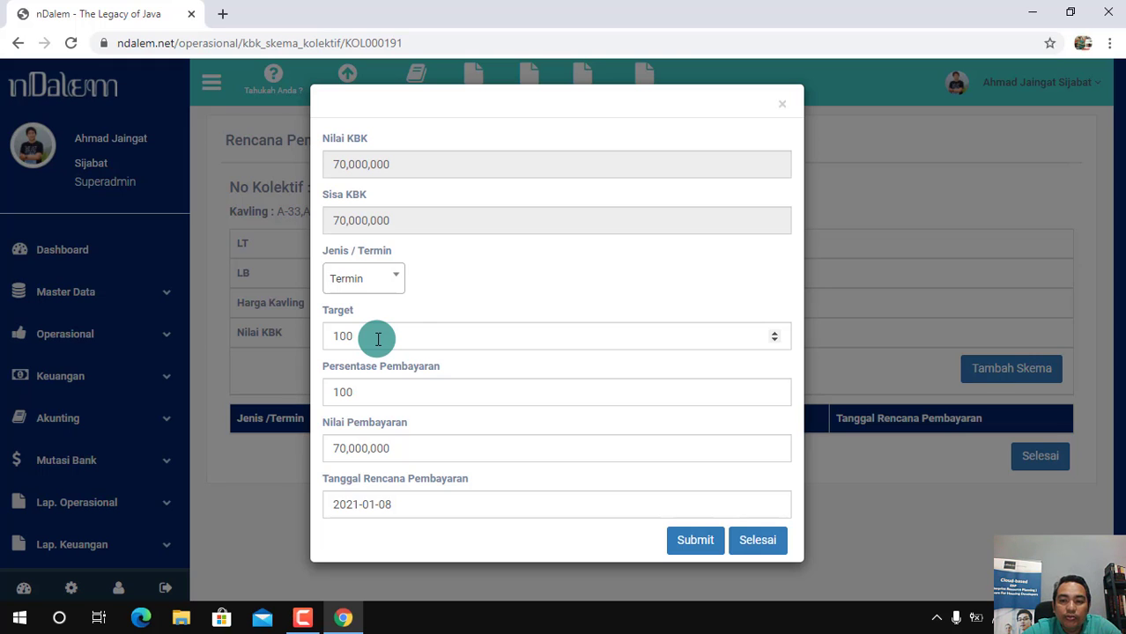
Save the Termin payment scheme and submit the completed KBK payment plan
{"action": "left_click", "coordinate": [698, 546]}
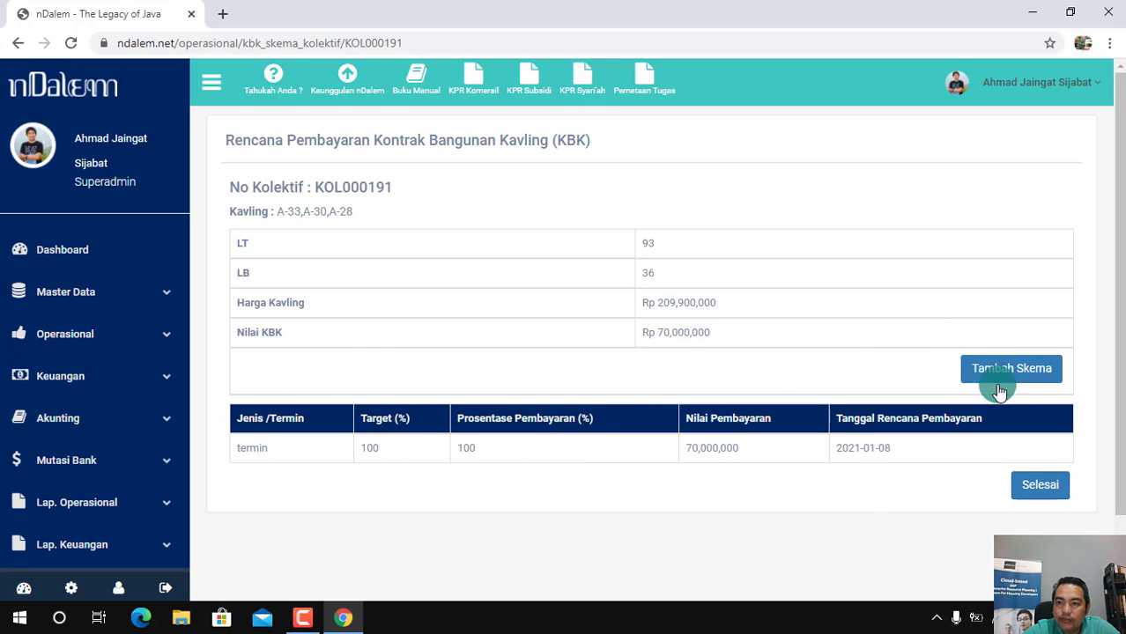
{"action": "left_click", "coordinate": [1045, 488]}
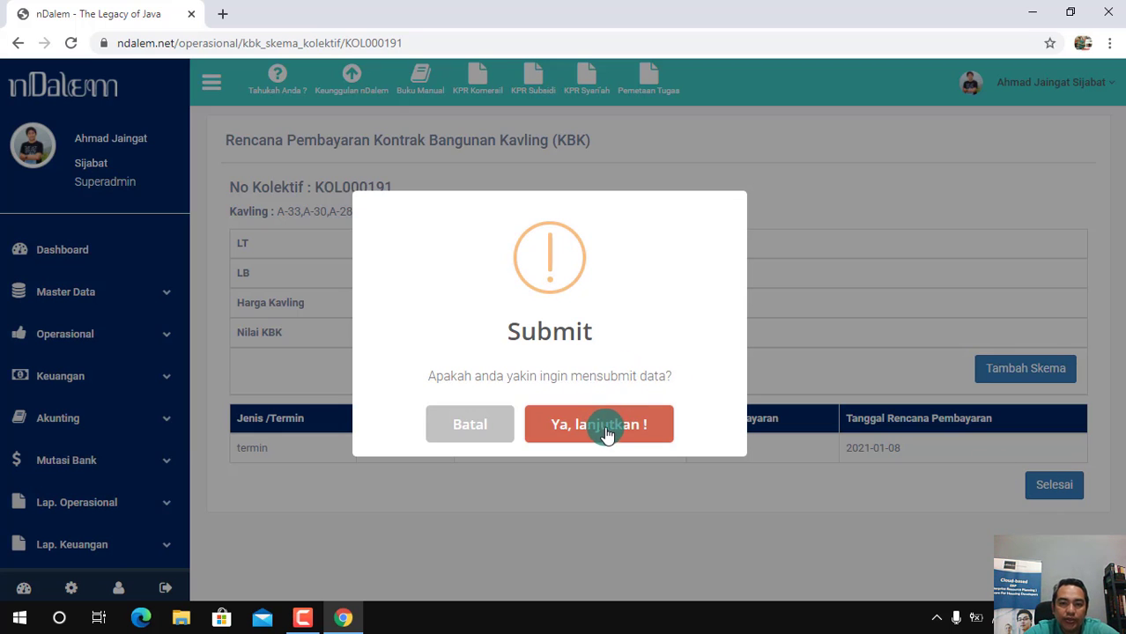
{"action": "left_click", "coordinate": [605, 432]}
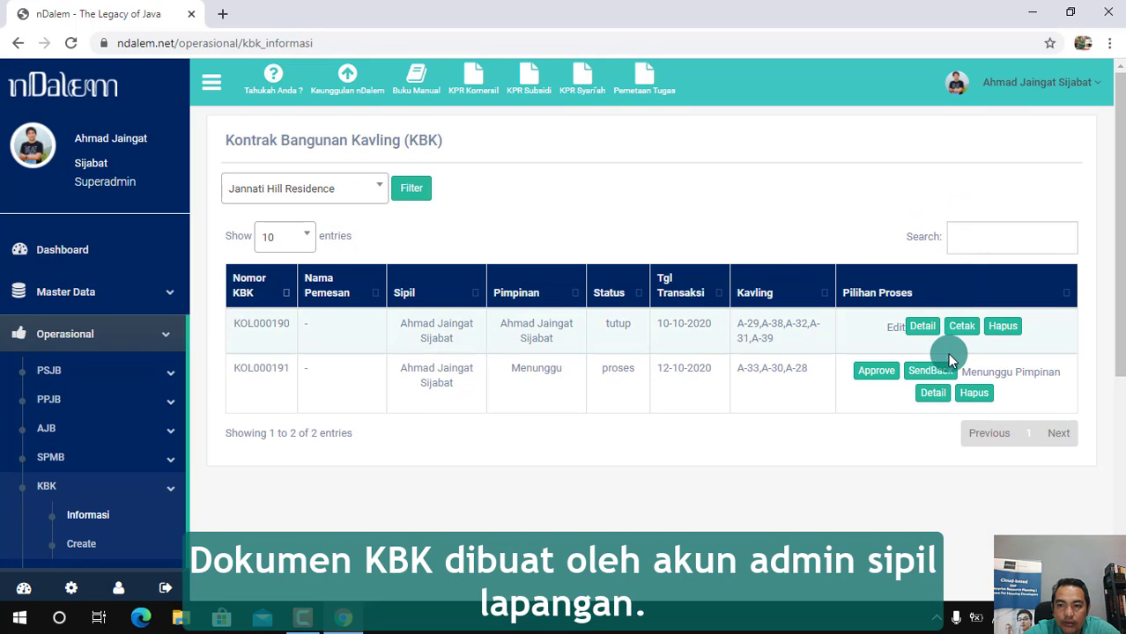
Open the details of the collective KBK for plots A-33, A-30 and A-28 and examine its parties, plot list and payment scheme
{"action": "left_click", "coordinate": [938, 395]}
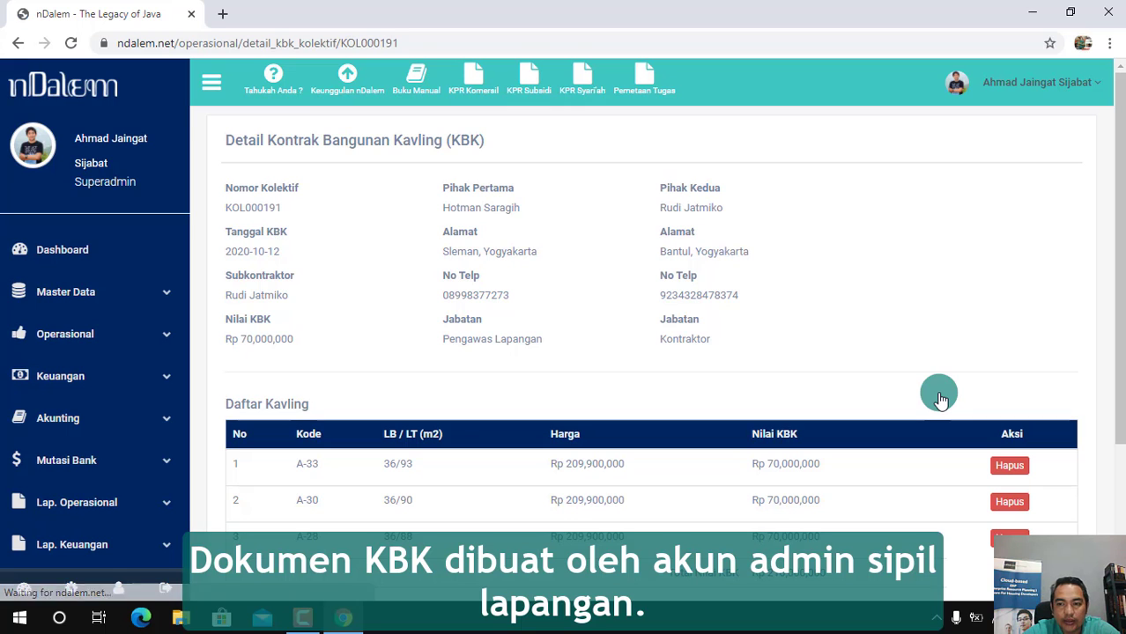
{"action": "left_click_drag", "start_coordinate": [1121, 320], "coordinate": [1117, 457]}
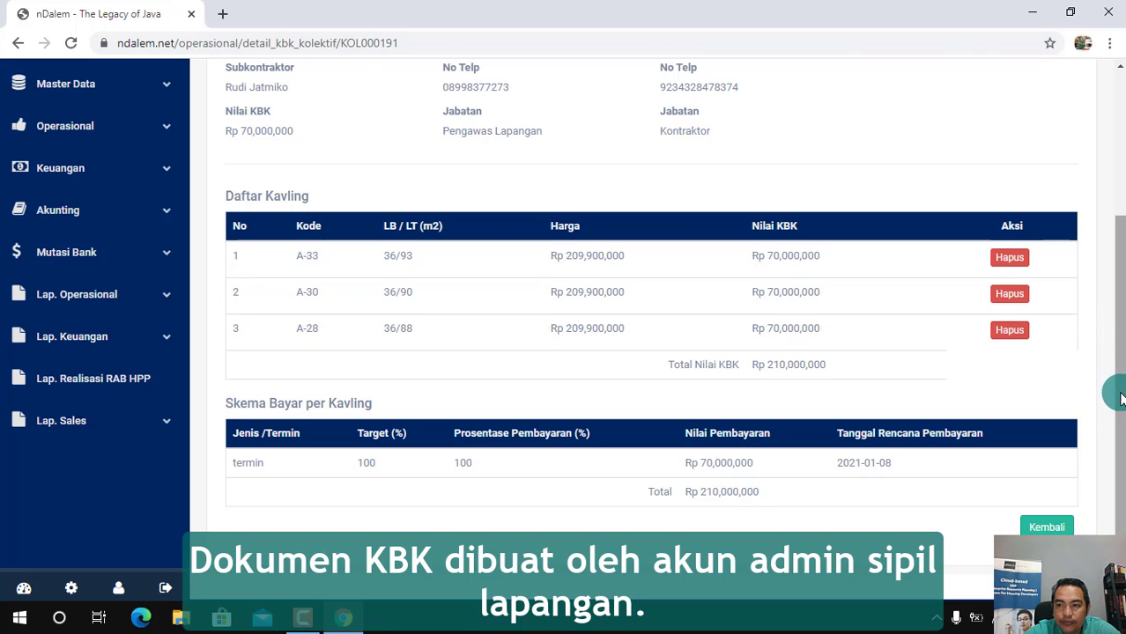
{"action": "scroll", "coordinate": [1117, 328], "scroll_direction": "up", "scroll_amount": 1}
{"action": "left_click_drag", "start_coordinate": [1123, 329], "coordinate": [1122, 403]}
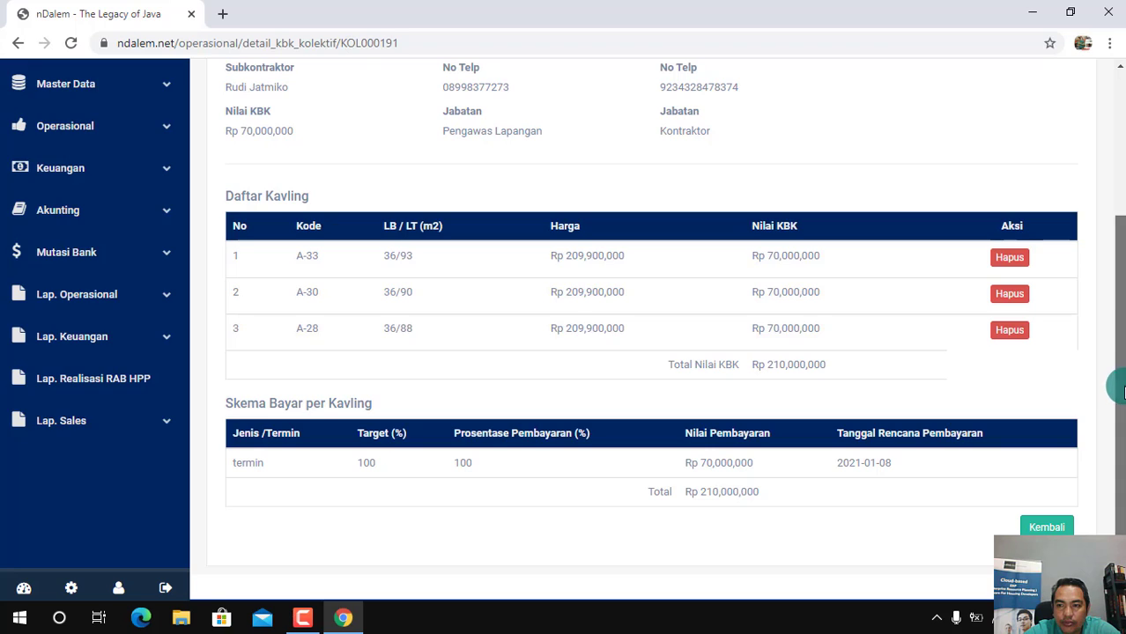
{"action": "left_click_drag", "start_coordinate": [1117, 375], "coordinate": [1119, 275]}
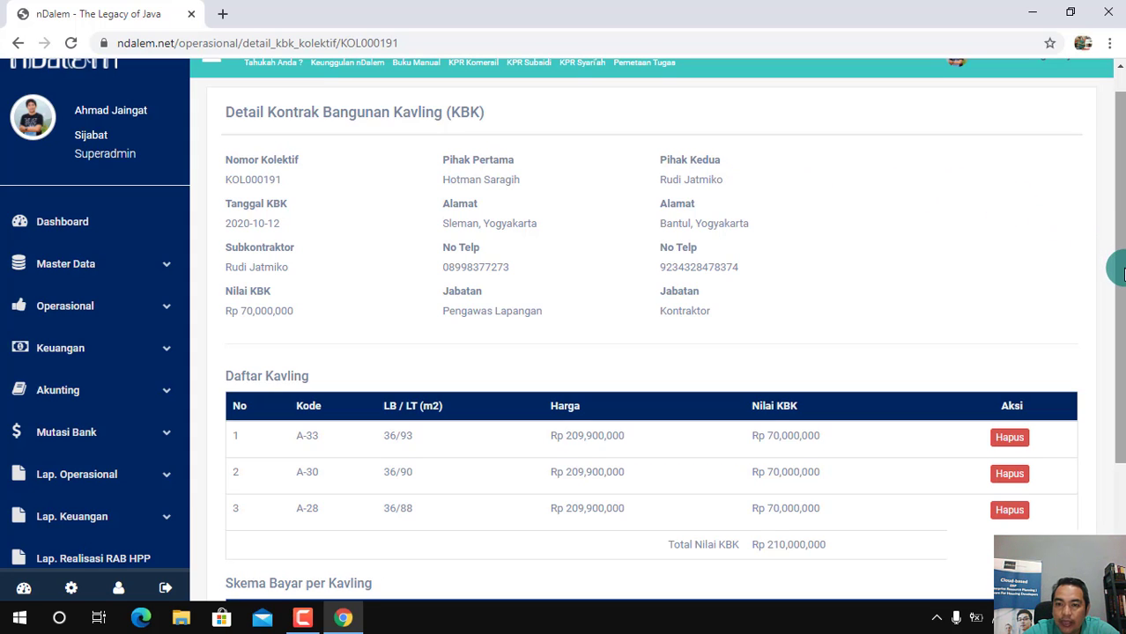
Finish reviewing the KBK details, return to the KBK list and approve the collective contract for plots A-33, A-30 and A-28
{"action": "left_click_drag", "start_coordinate": [1119, 262], "coordinate": [1106, 415]}
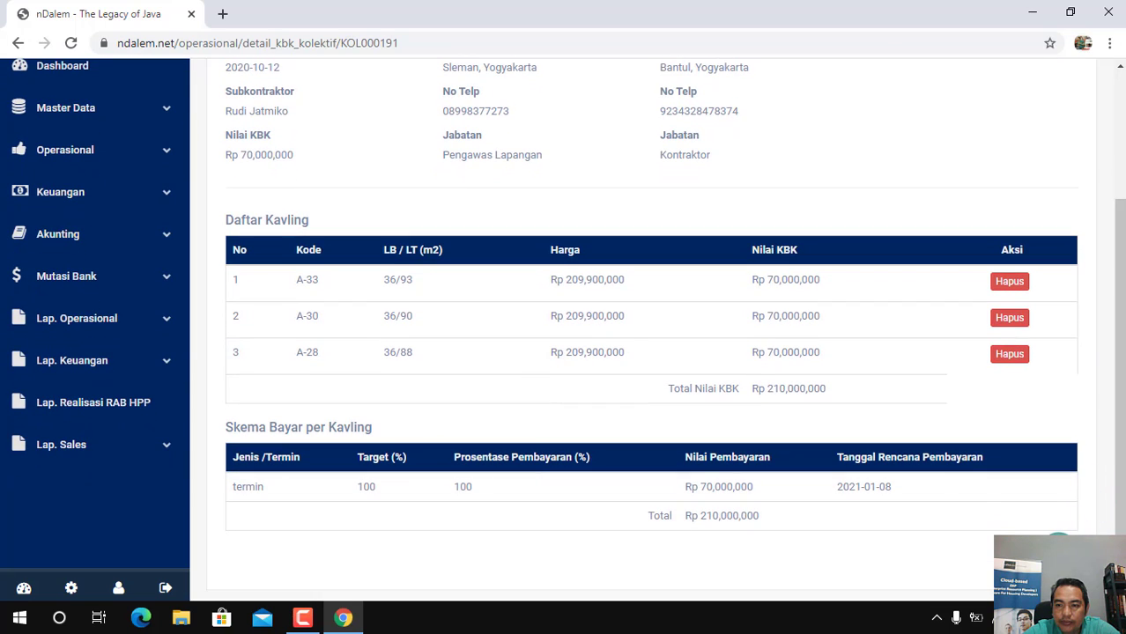
{"action": "left_click", "coordinate": [1043, 560]}
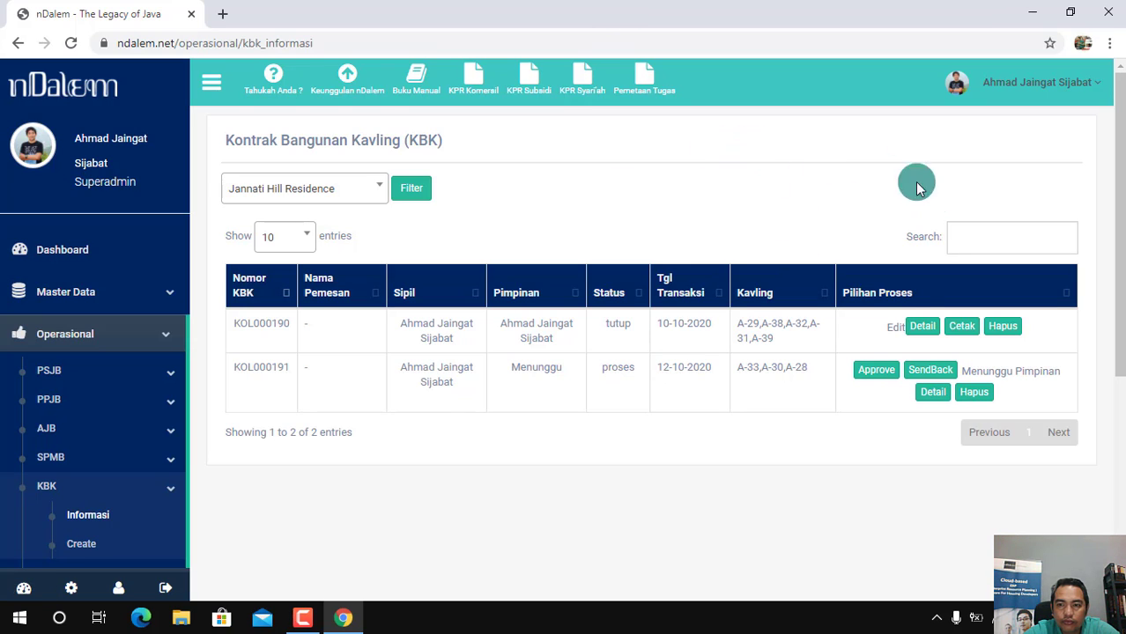
{"action": "left_click", "coordinate": [876, 377]}
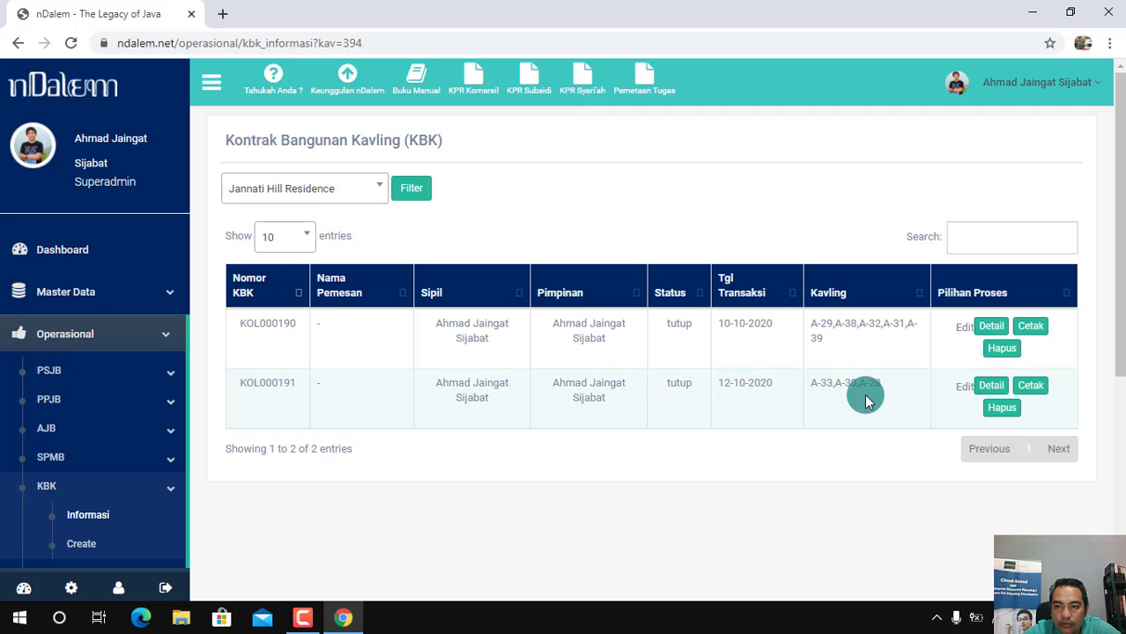
Open the printable document for plots A-33, A-30 and A-28, examine its parties, payment terms, work rules and subcontractor statement, and close it
{"action": "left_click", "coordinate": [1036, 387]}
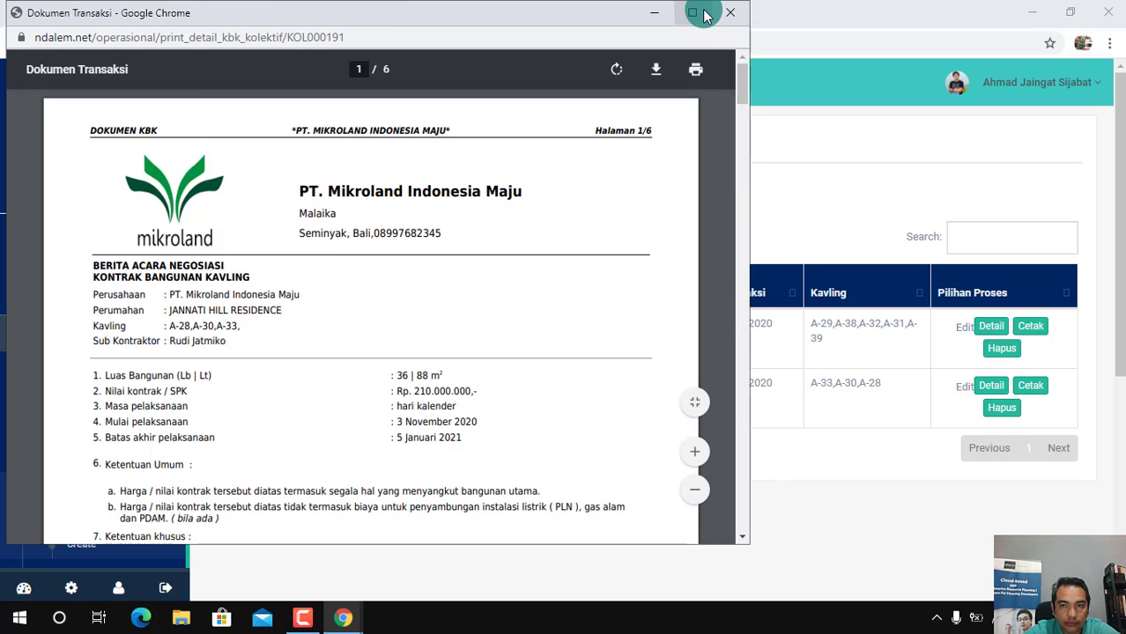
{"action": "left_click", "coordinate": [693, 14]}
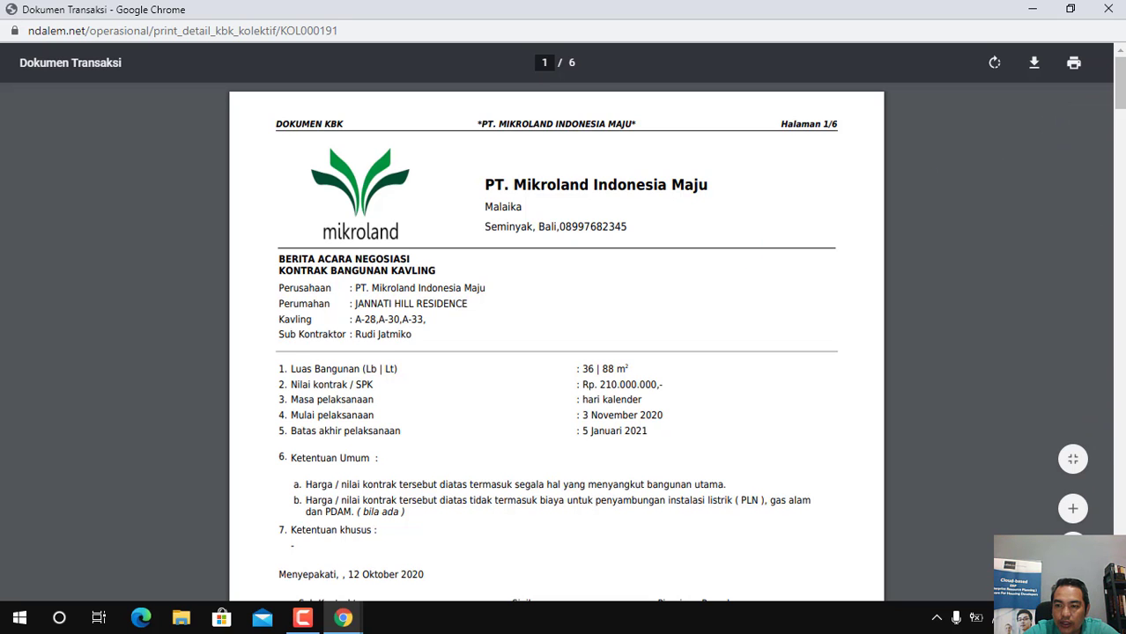
{"action": "scroll", "coordinate": [556, 343], "scroll_direction": "down", "scroll_amount": 3}
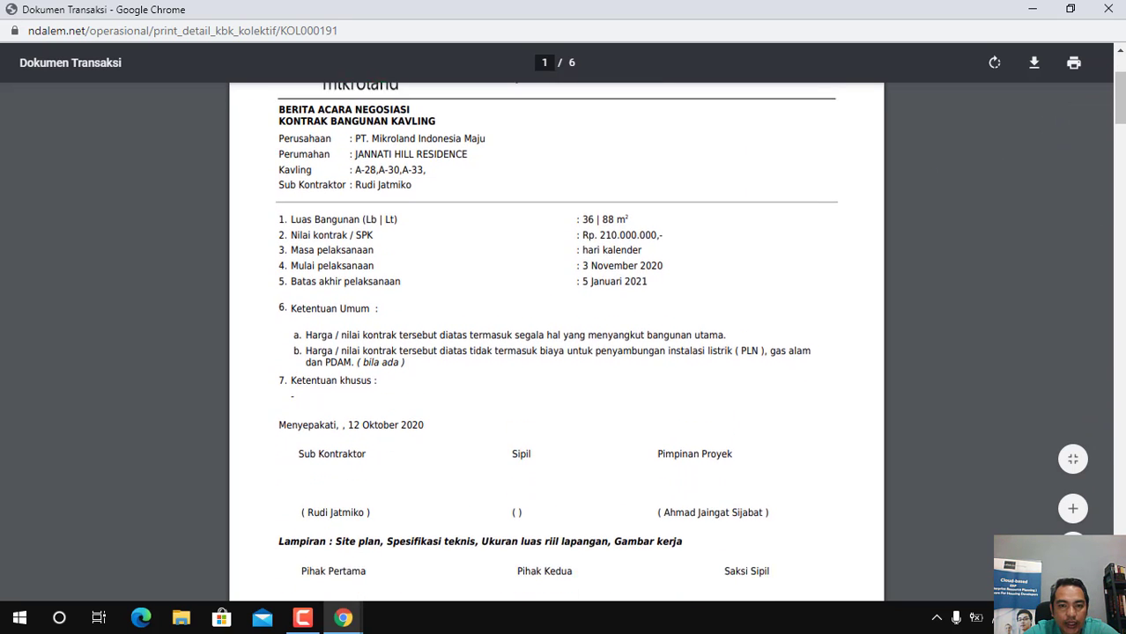
{"action": "scroll", "coordinate": [556, 343], "scroll_direction": "down", "scroll_amount": 6}
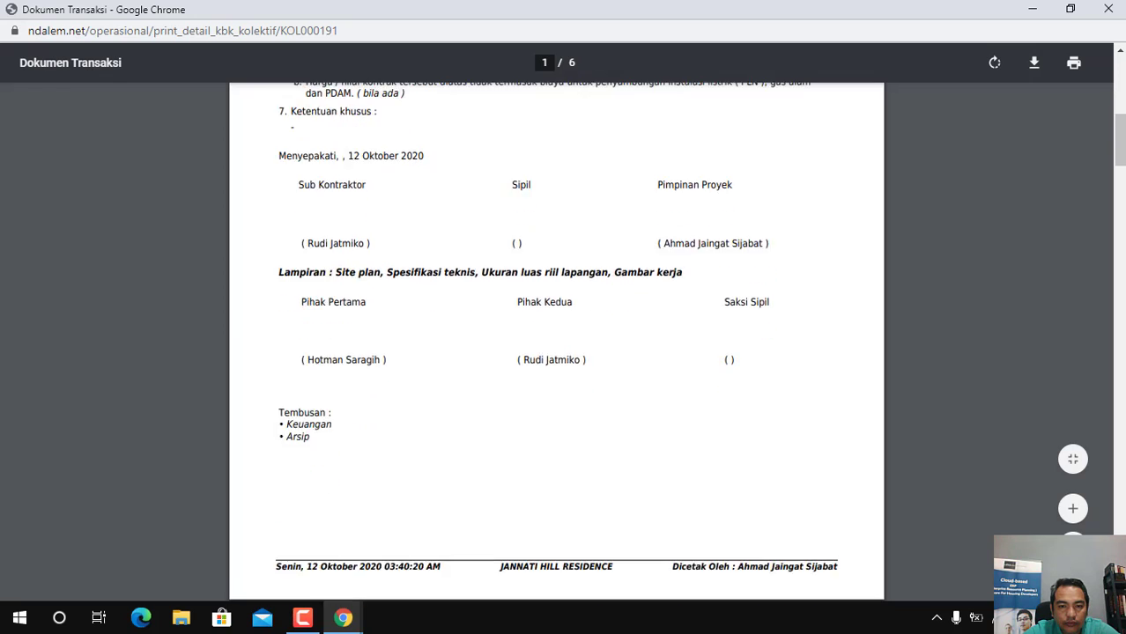
{"action": "scroll", "coordinate": [556, 344], "scroll_direction": "down", "scroll_amount": 4}
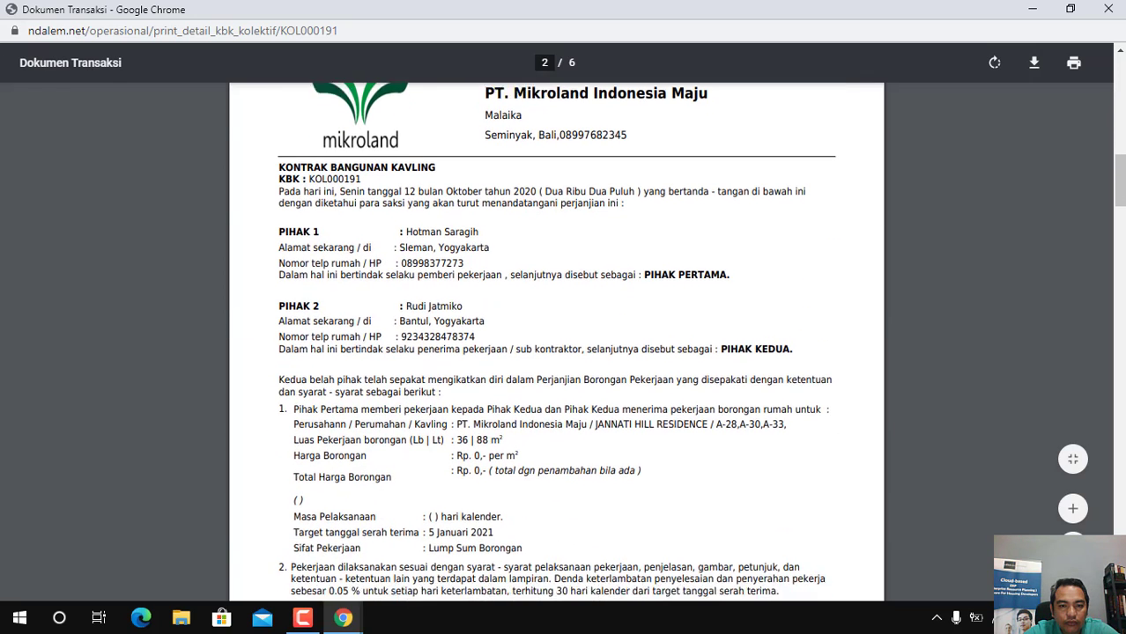
{"action": "scroll", "coordinate": [556, 343], "scroll_direction": "down", "scroll_amount": 2}
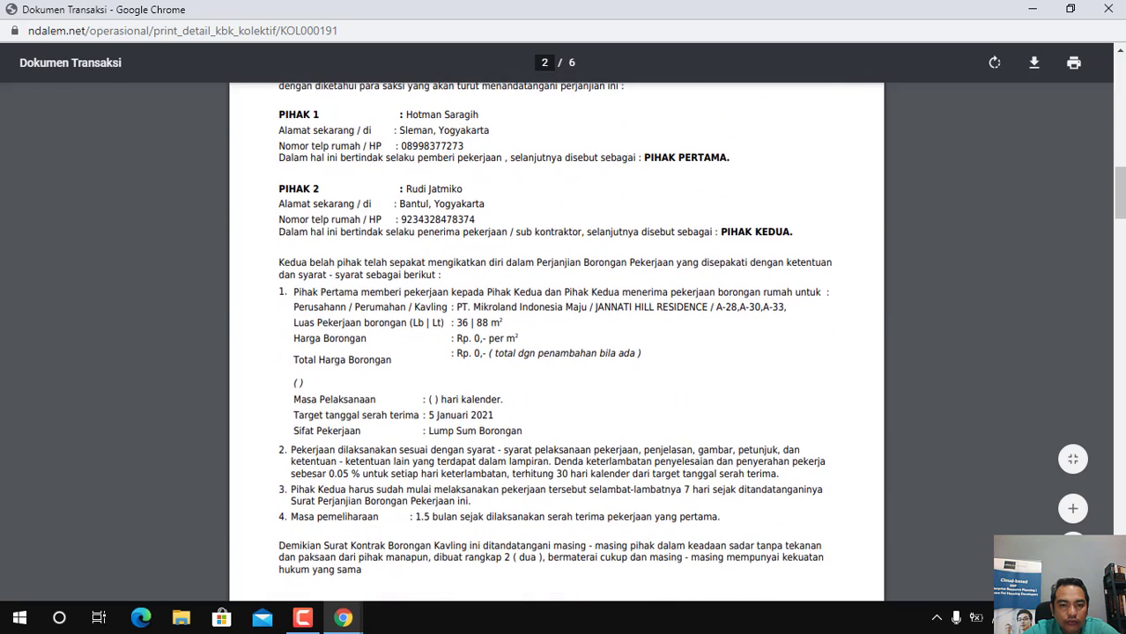
{"action": "scroll", "coordinate": [556, 343], "scroll_direction": "down", "scroll_amount": 2}
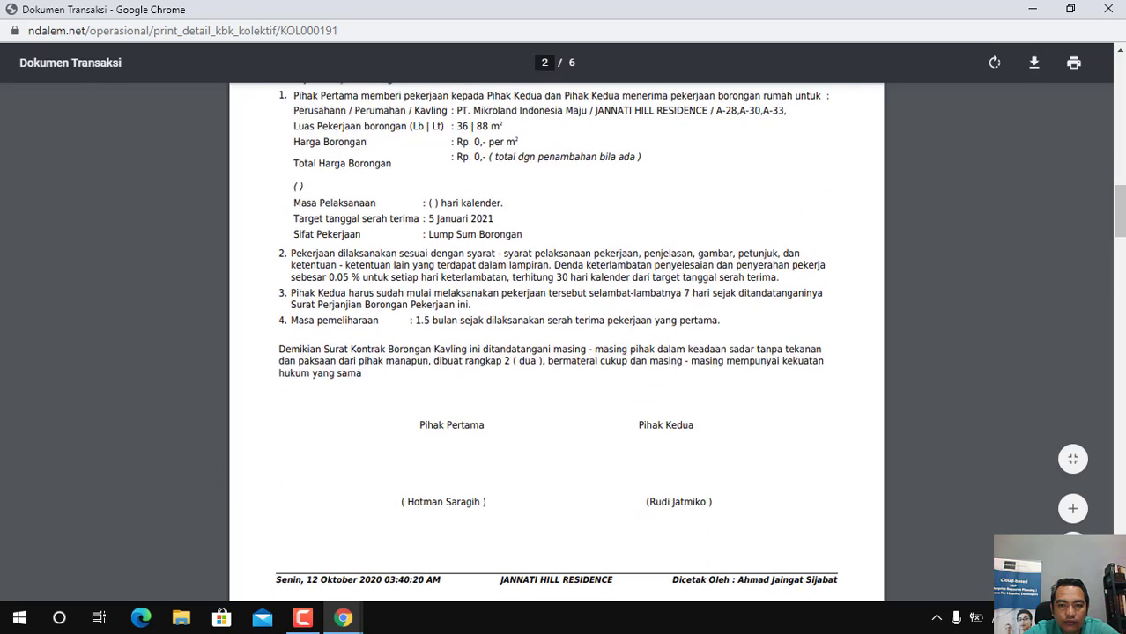
{"action": "scroll", "coordinate": [556, 343], "scroll_direction": "down", "scroll_amount": 3}
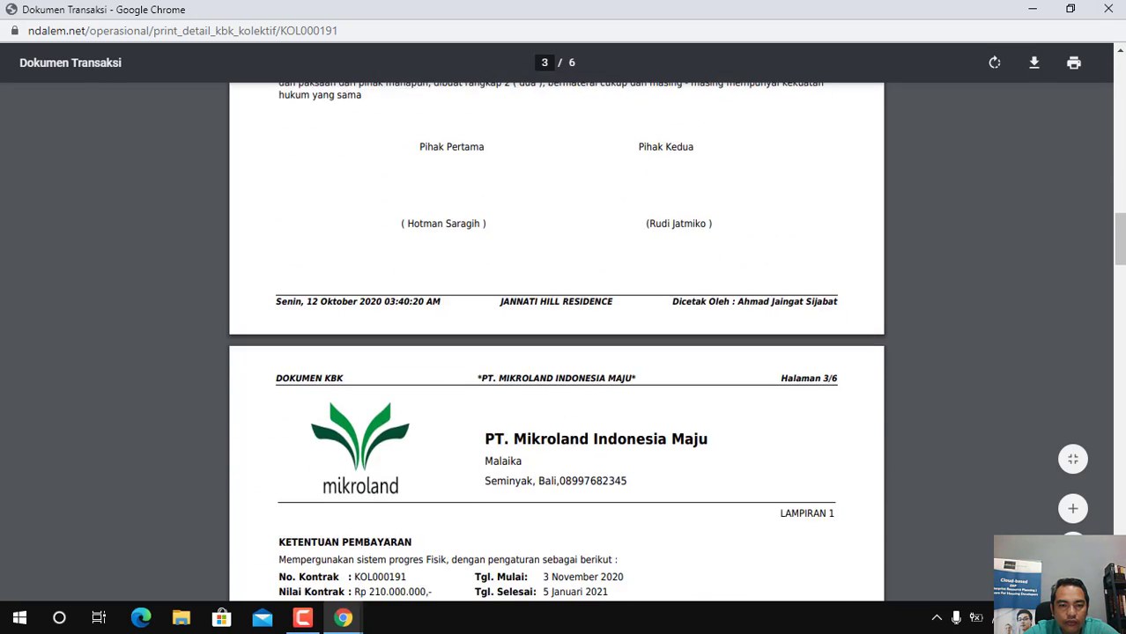
{"action": "scroll", "coordinate": [556, 343], "scroll_direction": "down", "scroll_amount": 2}
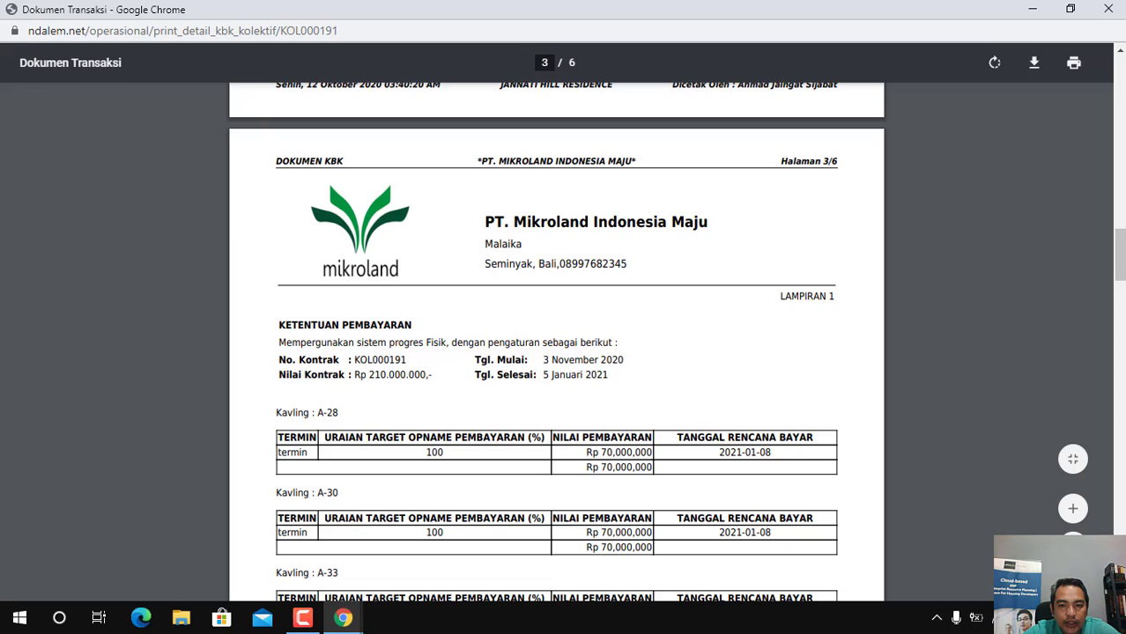
{"action": "scroll", "coordinate": [556, 344], "scroll_direction": "down", "scroll_amount": 1}
{"action": "scroll", "coordinate": [556, 344], "scroll_direction": "down", "scroll_amount": 1}
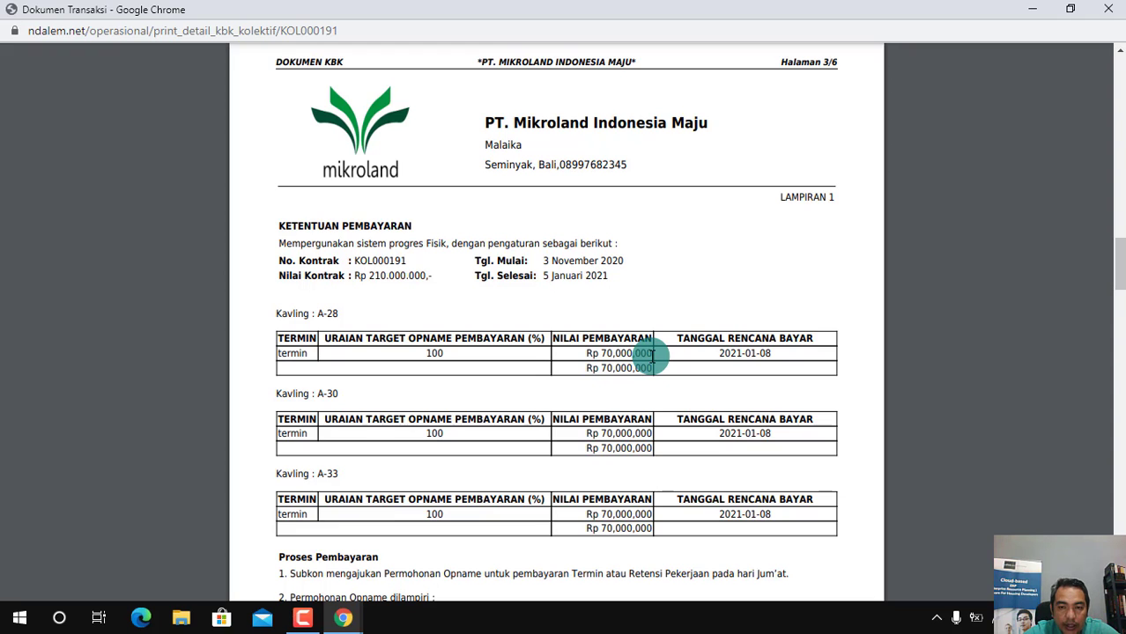
{"action": "left_click_drag", "start_coordinate": [1120, 264], "coordinate": [1121, 455]}
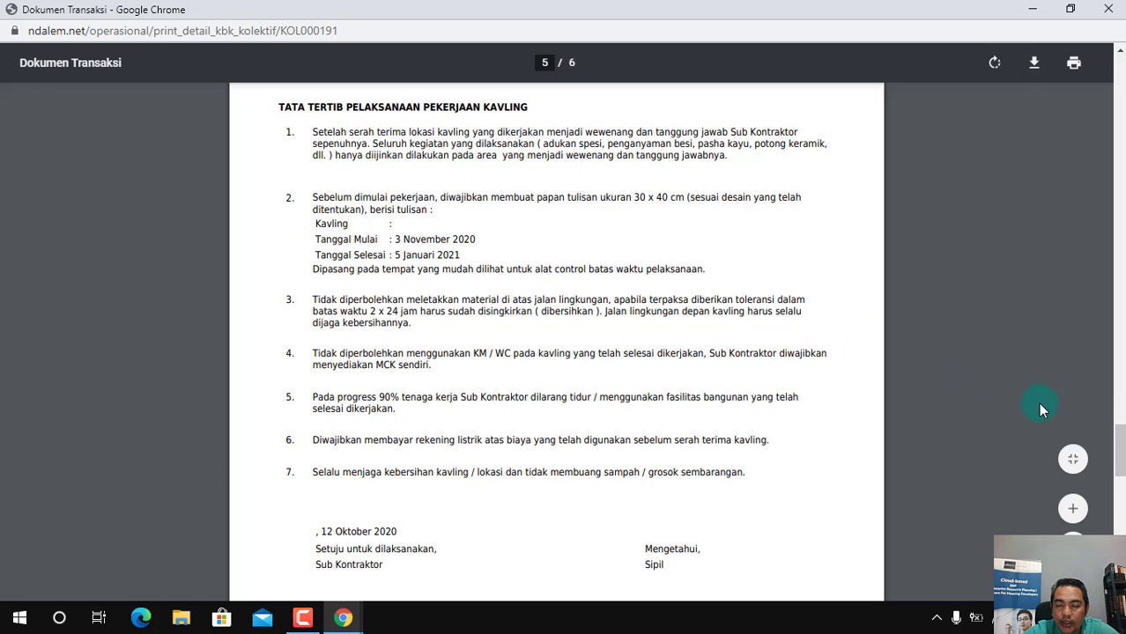
{"action": "left_click_drag", "start_coordinate": [1119, 449], "coordinate": [1119, 590]}
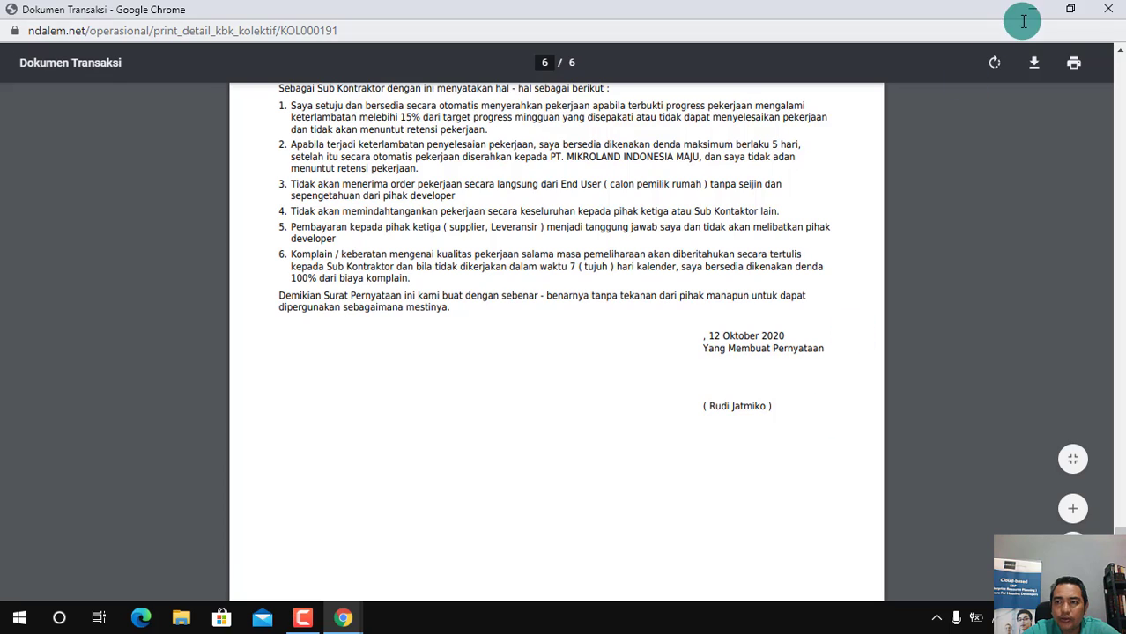
{"action": "left_click", "coordinate": [1108, 9]}
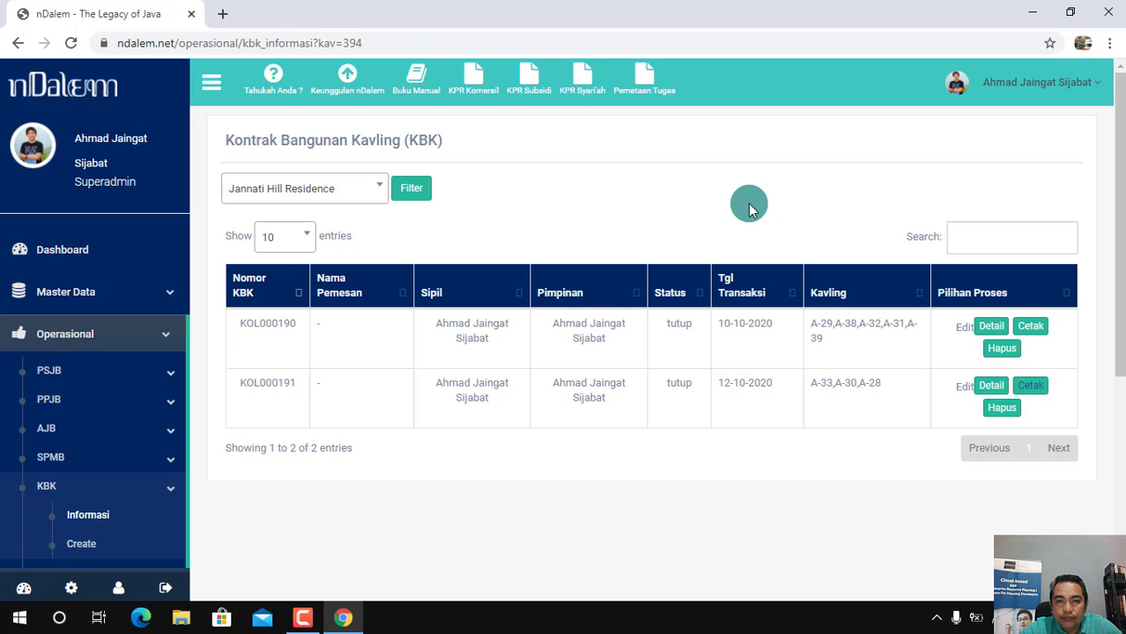
Return to the dashboard and open the KPR Subsidi payment system diagram in a maximized window
{"action": "left_click", "coordinate": [66, 255]}
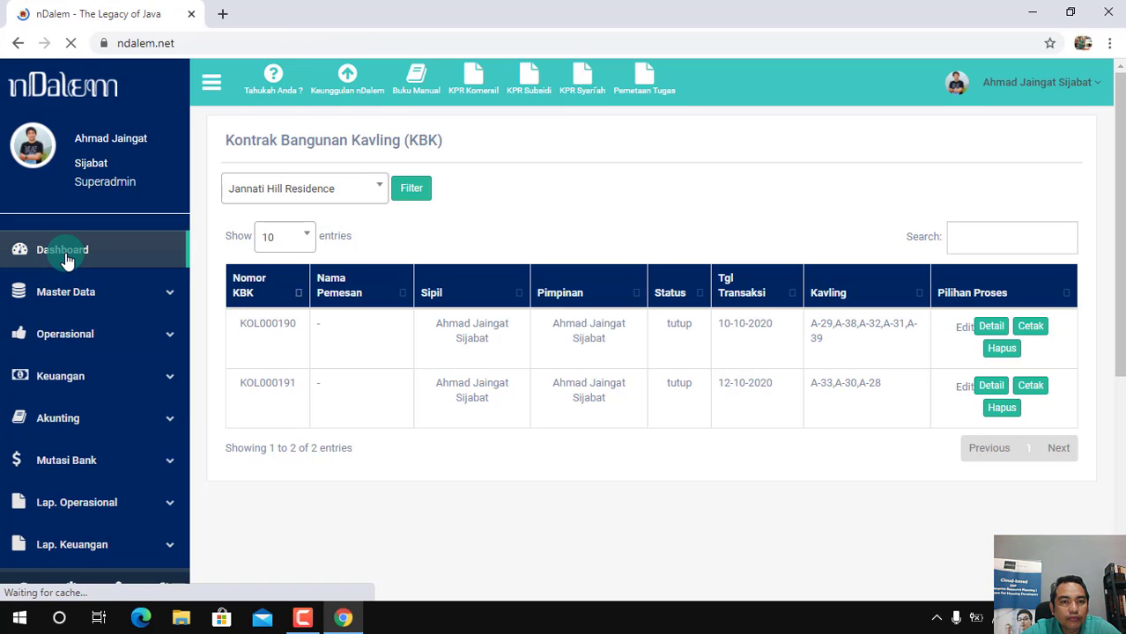
{"action": "left_click", "coordinate": [303, 619]}
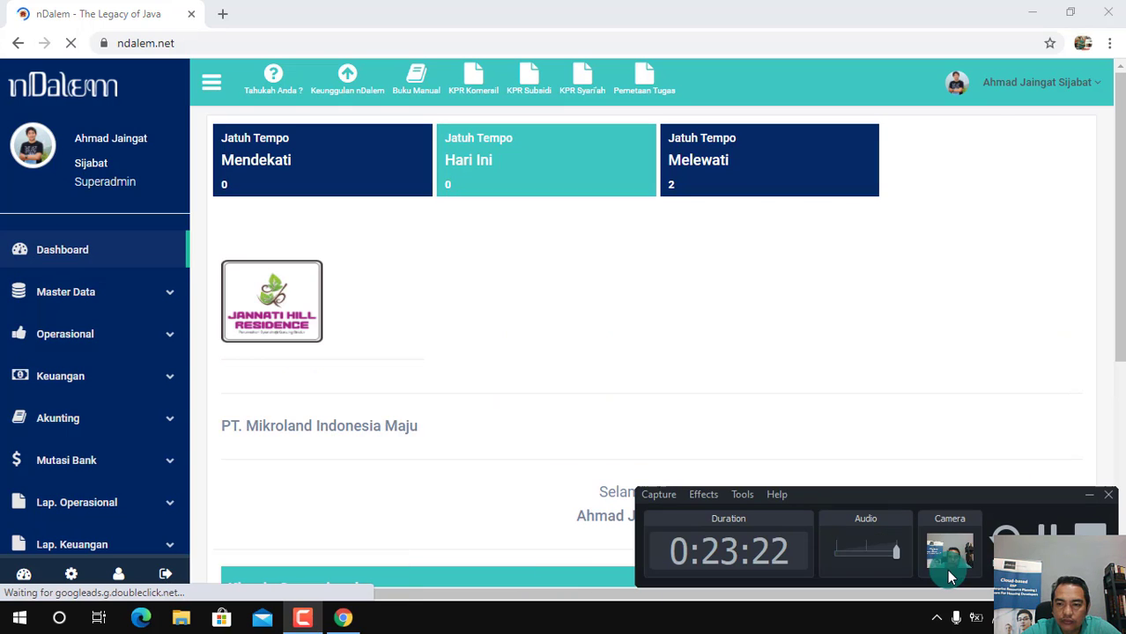
{"action": "left_click", "coordinate": [612, 343]}
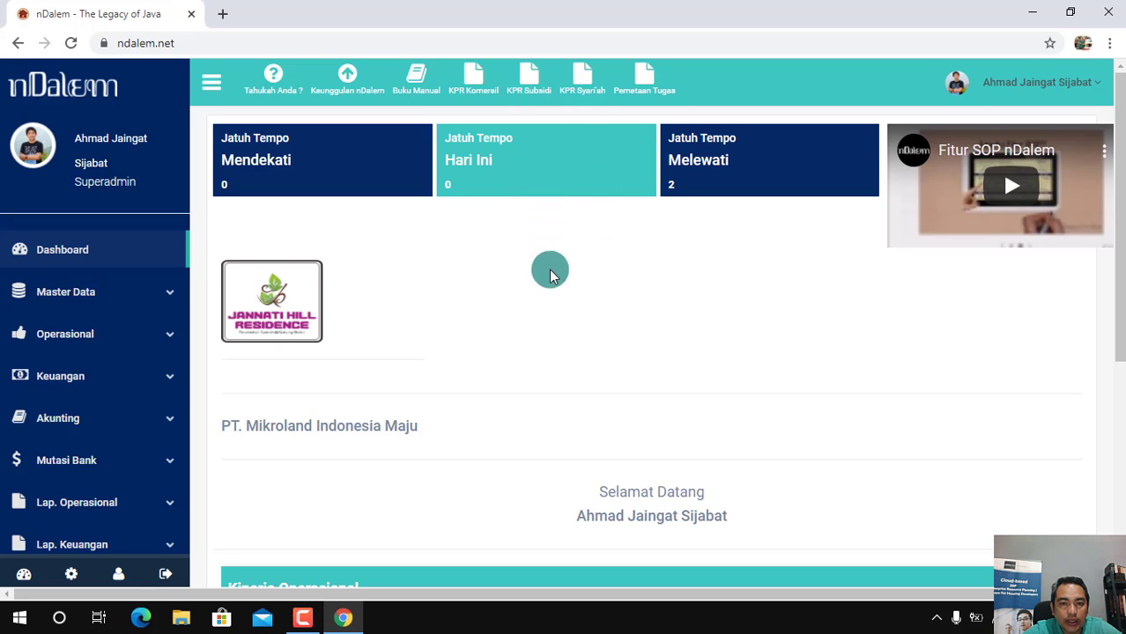
{"action": "left_click", "coordinate": [534, 85]}
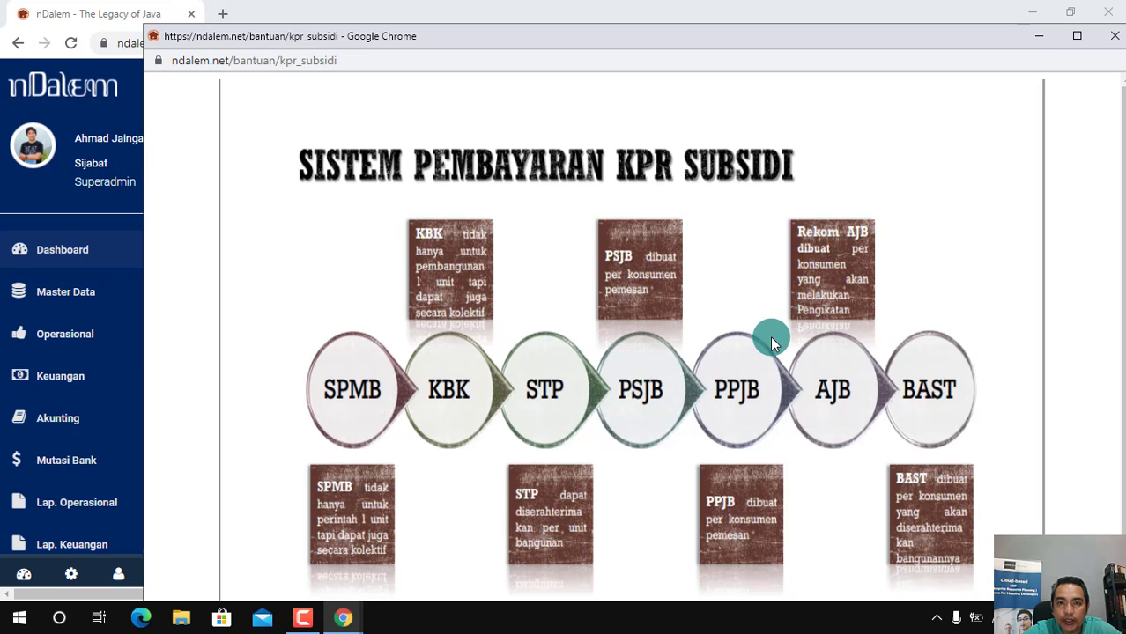
{"action": "left_click", "coordinate": [1077, 35]}
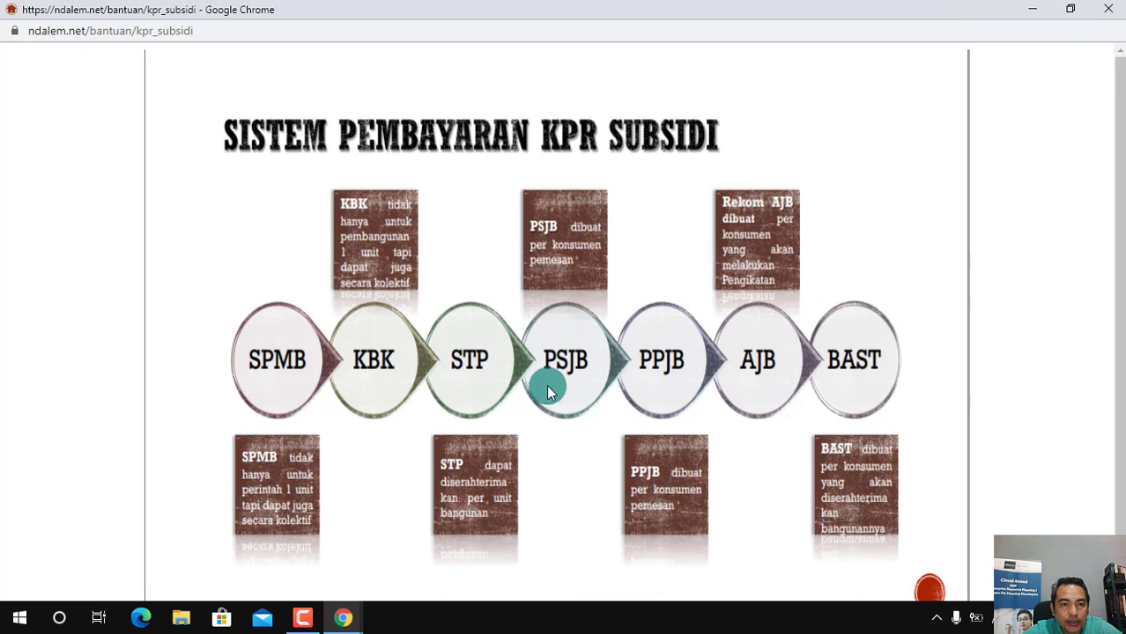
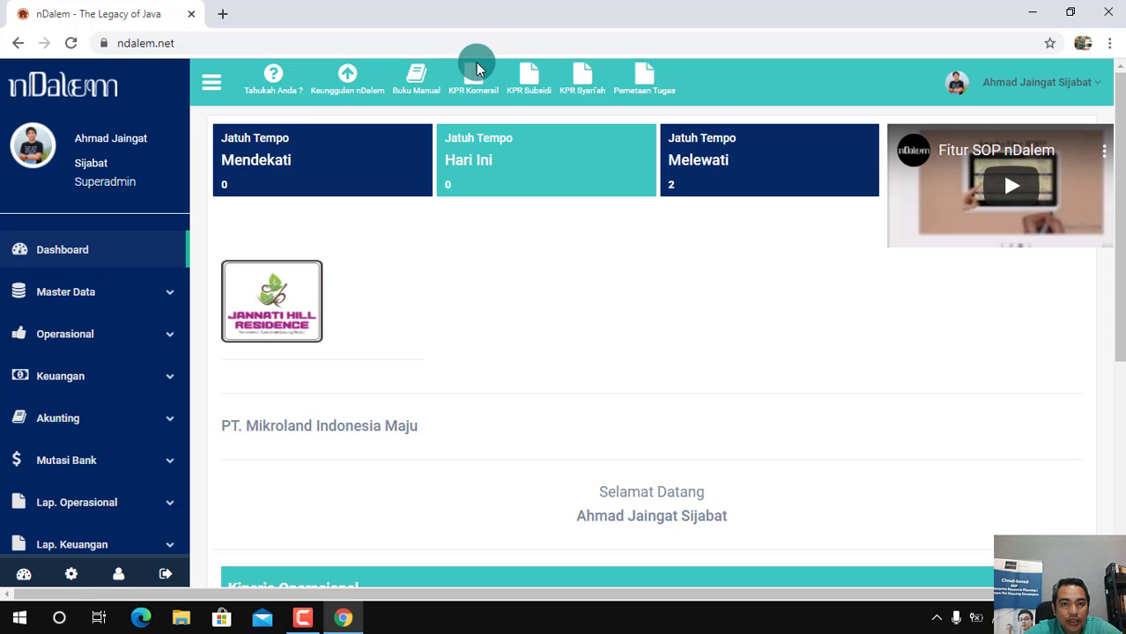
Open the KPR Komersil service level agreement diagram in a maximized window, examine its sales flows, and close it
{"action": "left_click", "coordinate": [474, 75]}
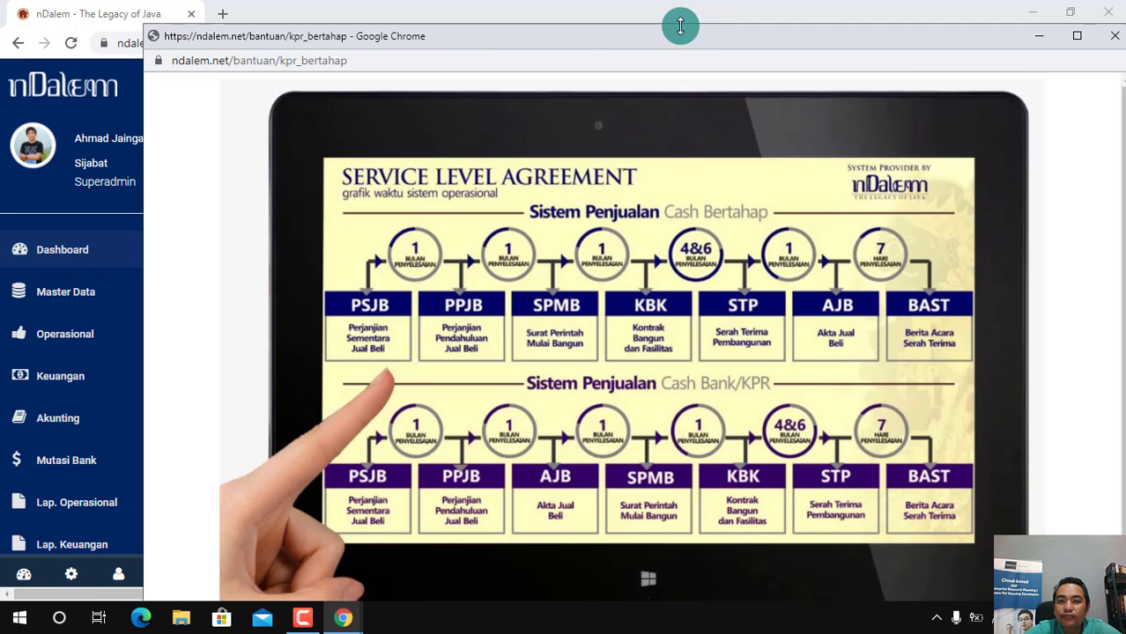
{"action": "left_click", "coordinate": [1077, 36]}
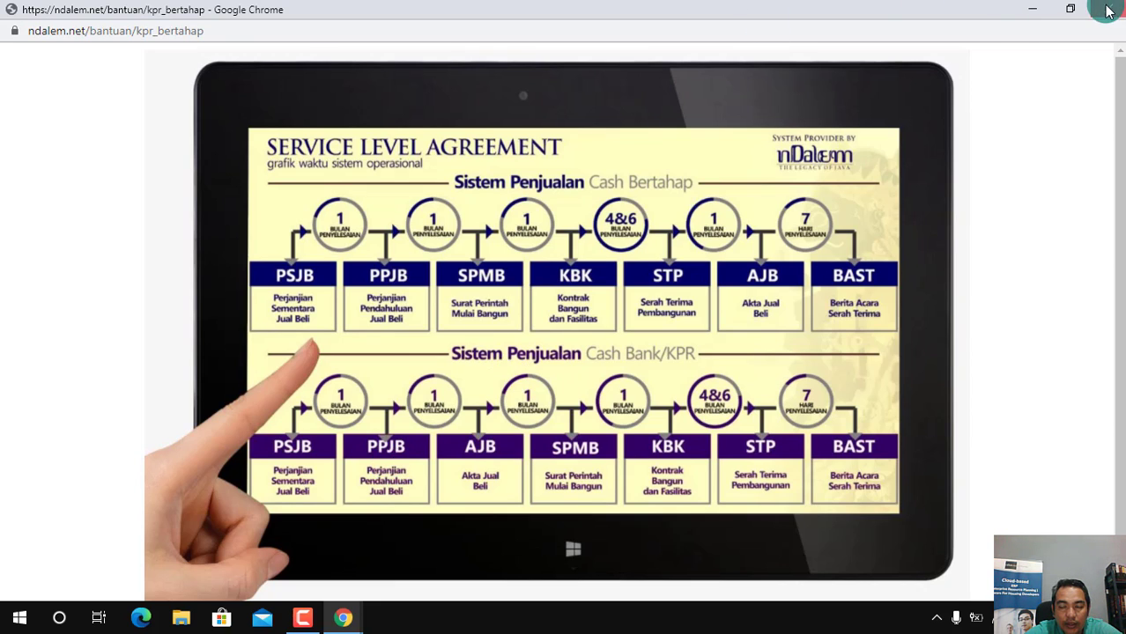
{"action": "left_click", "coordinate": [1108, 10]}
Compare the KPR Subsidi payment system diagram with the KPR Komersil sales flow, closing each diagram after viewing it
{"action": "left_click", "coordinate": [535, 79]}
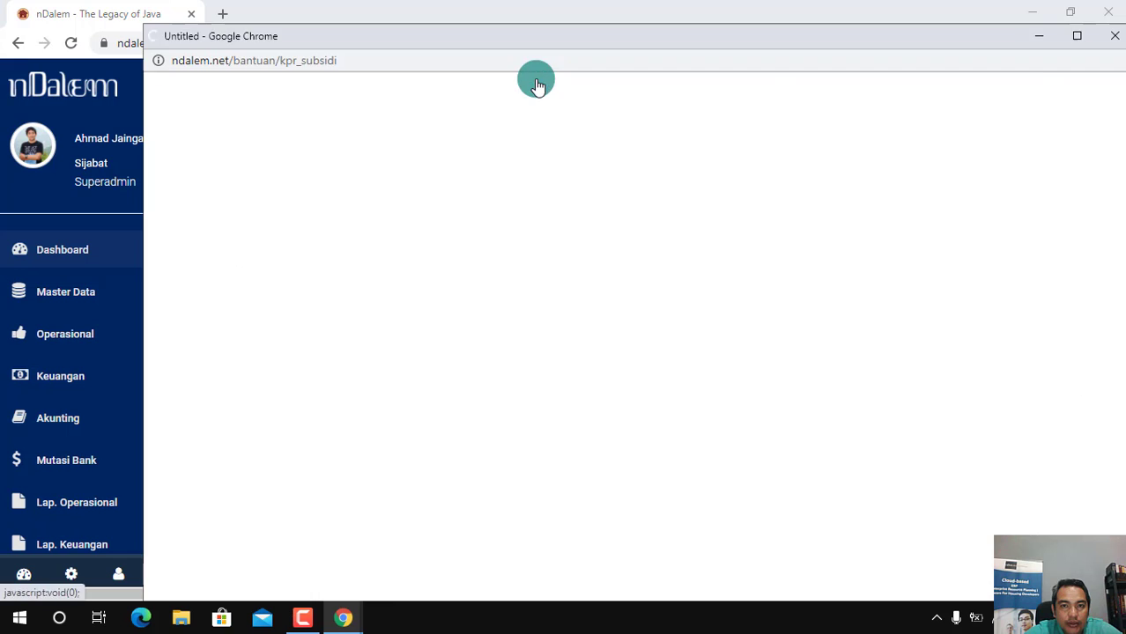
{"action": "left_click", "coordinate": [1075, 36]}
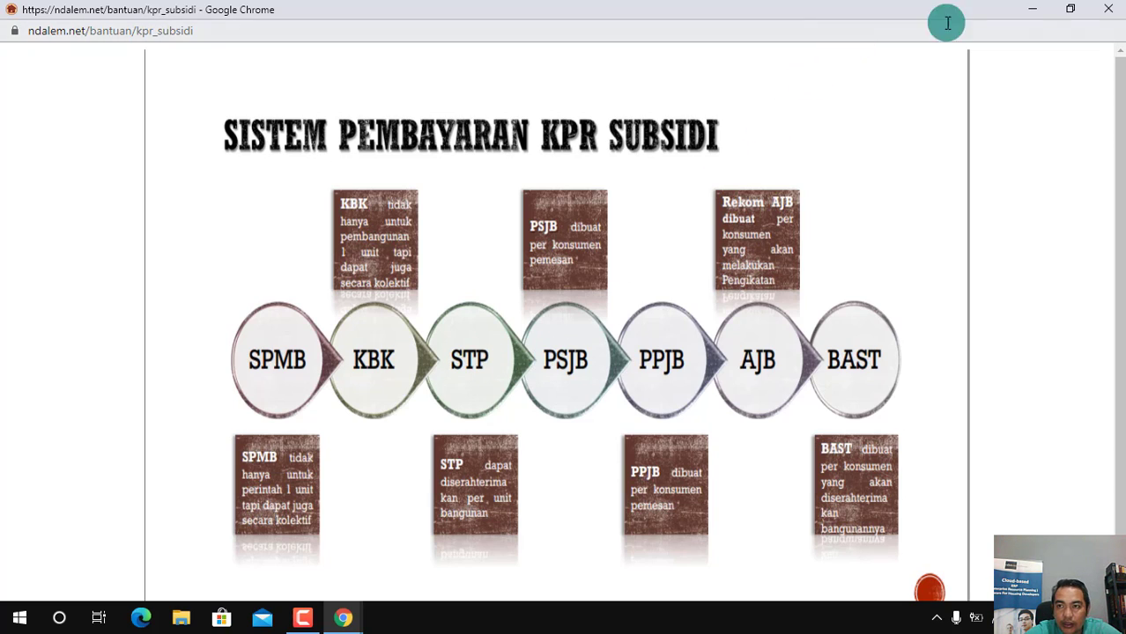
{"action": "left_click", "coordinate": [1109, 9]}
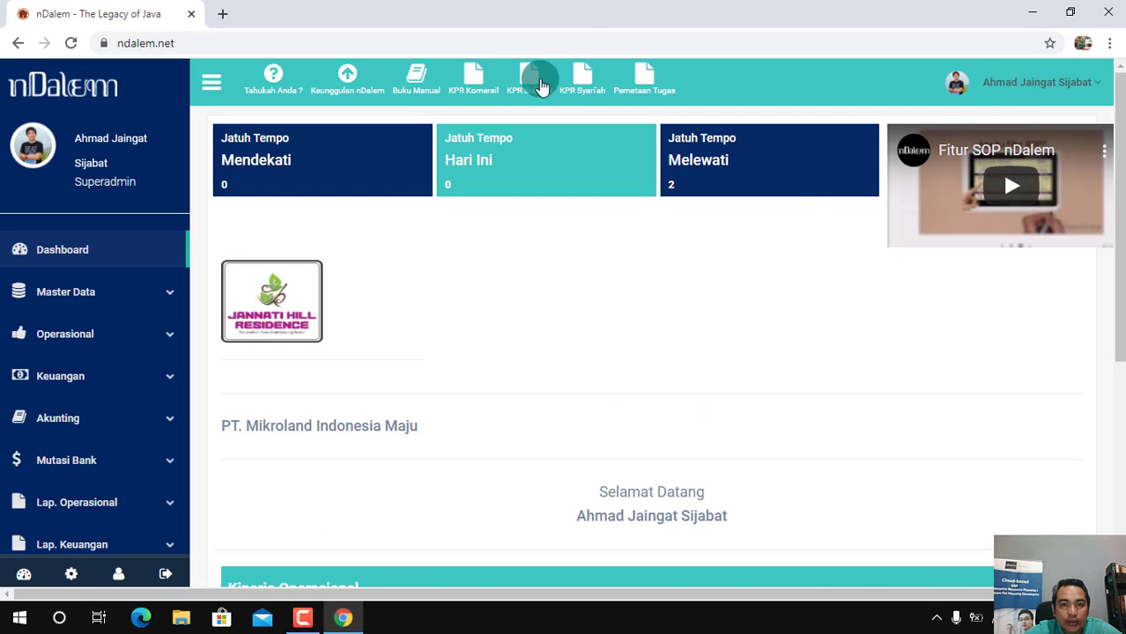
{"action": "left_click", "coordinate": [484, 92]}
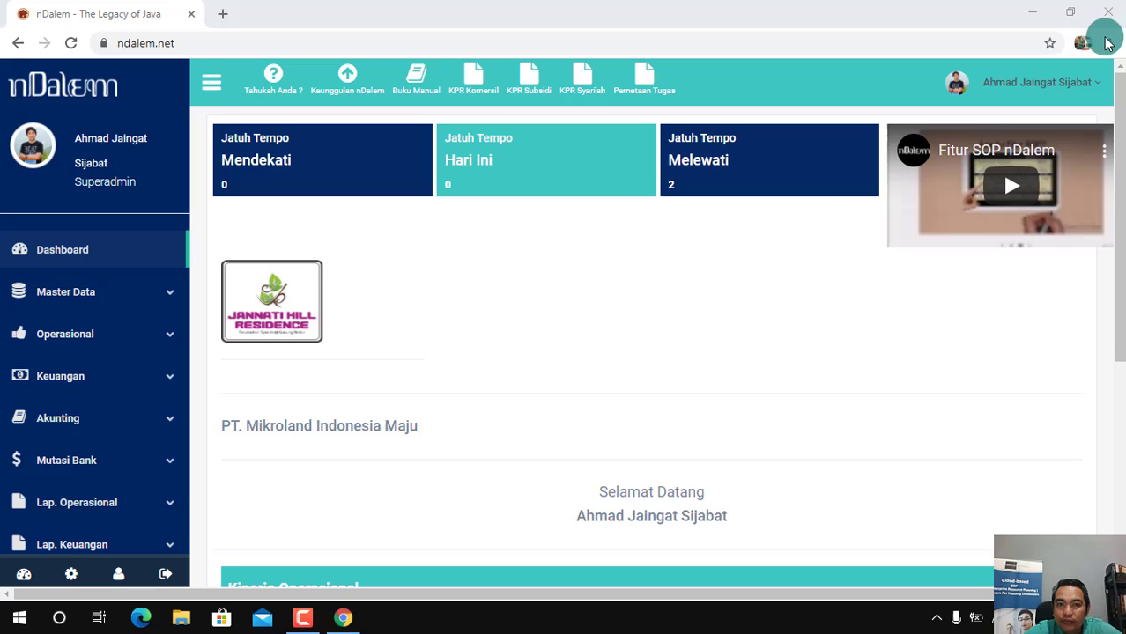
{"action": "left_click", "coordinate": [1115, 36]}
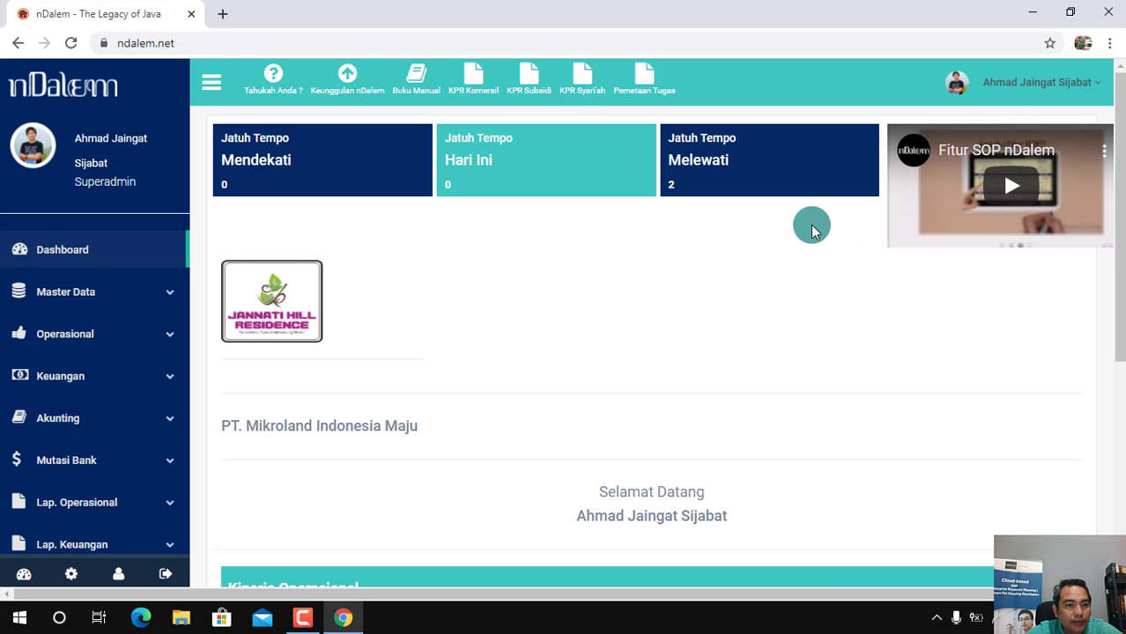
Open the form for a new PSJB and examine the plots offered for selection without choosing one
{"action": "left_click_drag", "start_coordinate": [1119, 259], "coordinate": [1121, 287]}
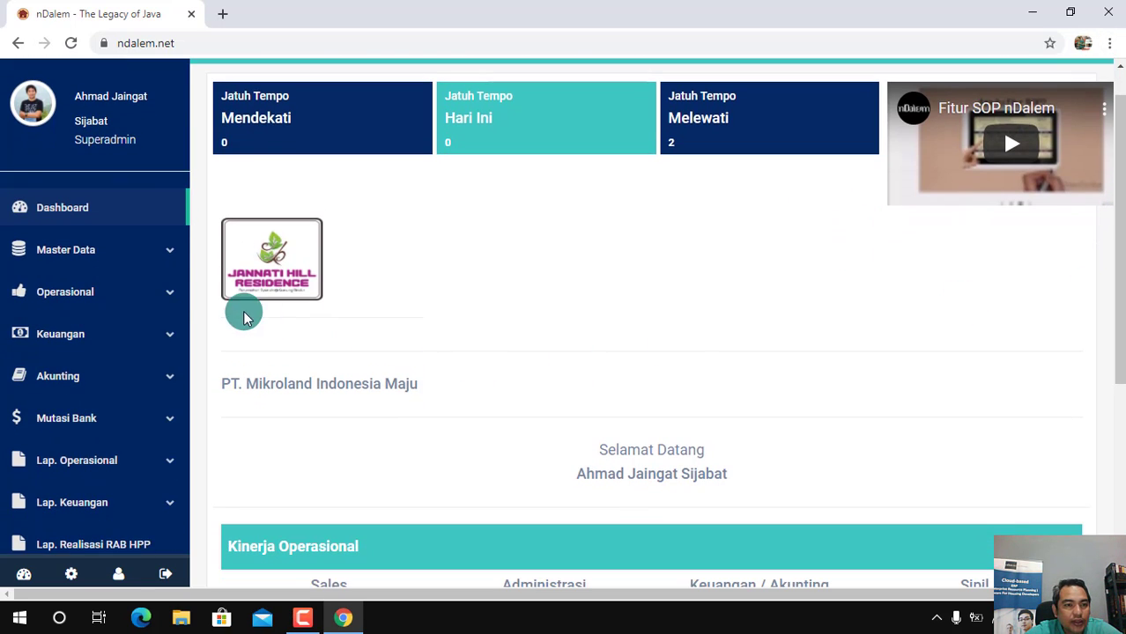
{"action": "left_click", "coordinate": [163, 298]}
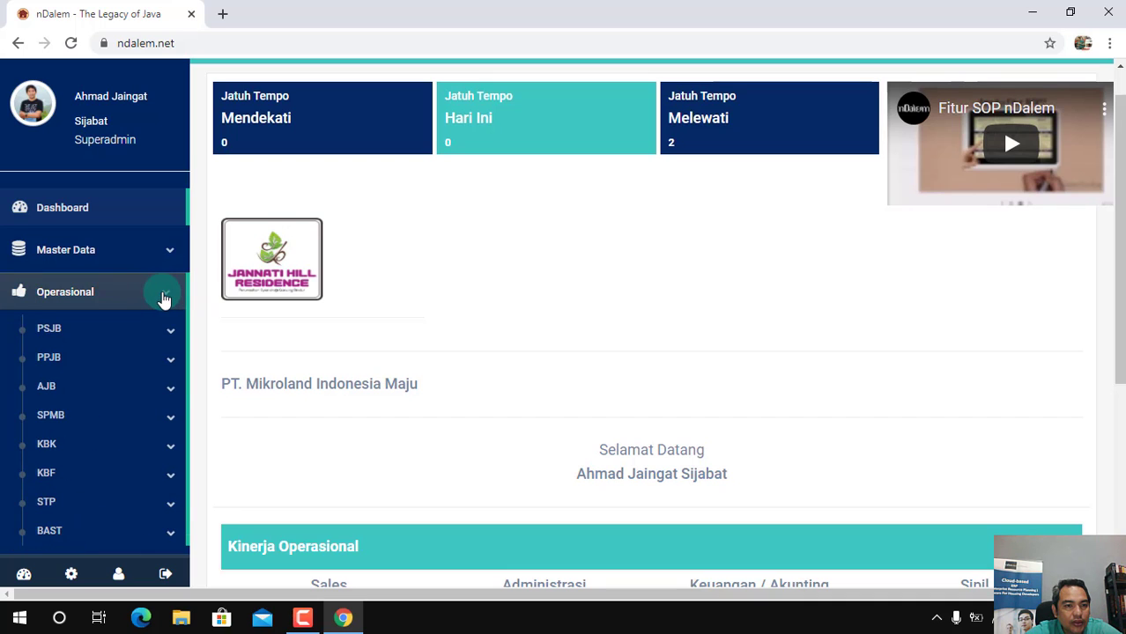
{"action": "left_click", "coordinate": [160, 336]}
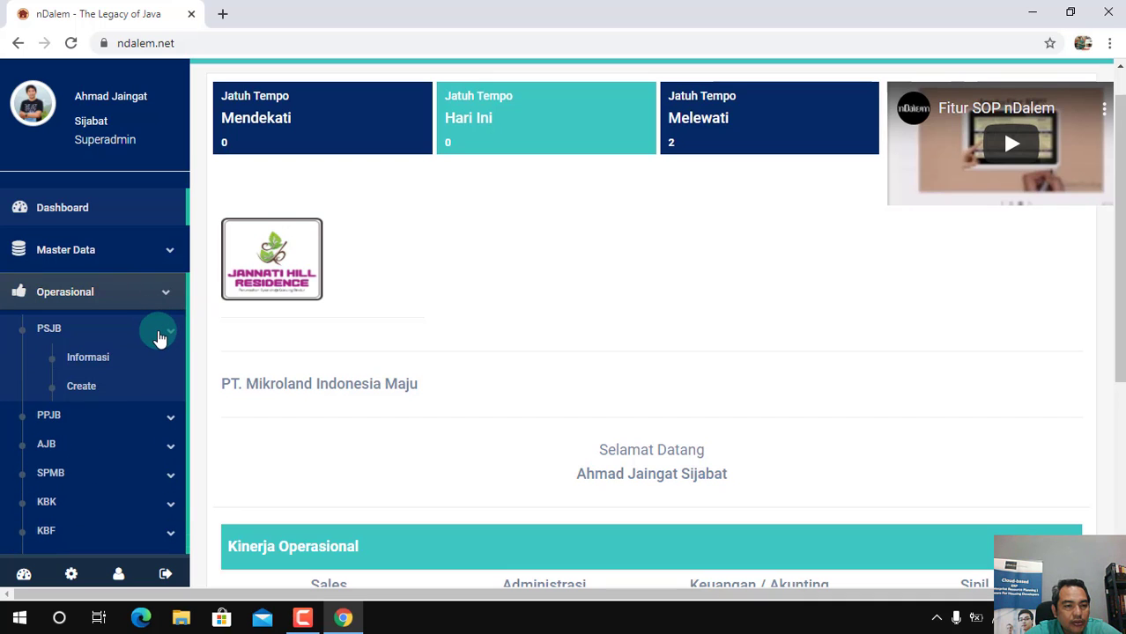
{"action": "left_click", "coordinate": [81, 393]}
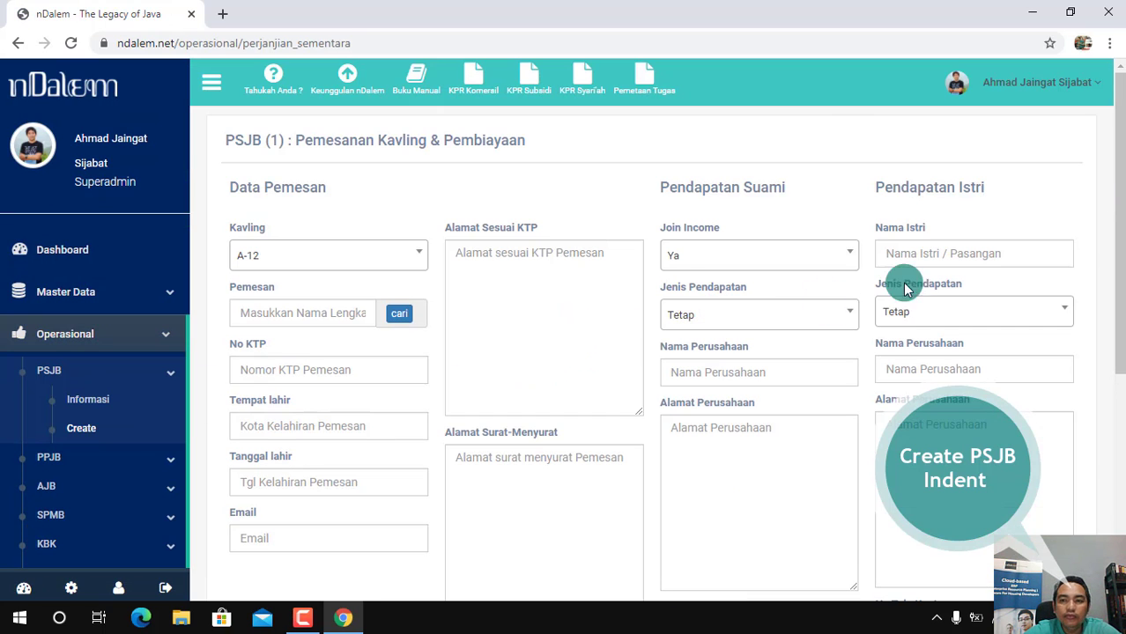
{"action": "mouse_move", "coordinate": [1122, 266]}
{"action": "left_mouse_down"}
{"action": "mouse_move", "coordinate": [1123, 279]}
{"action": "mouse_move", "coordinate": [1125, 256]}
{"action": "left_mouse_up"}
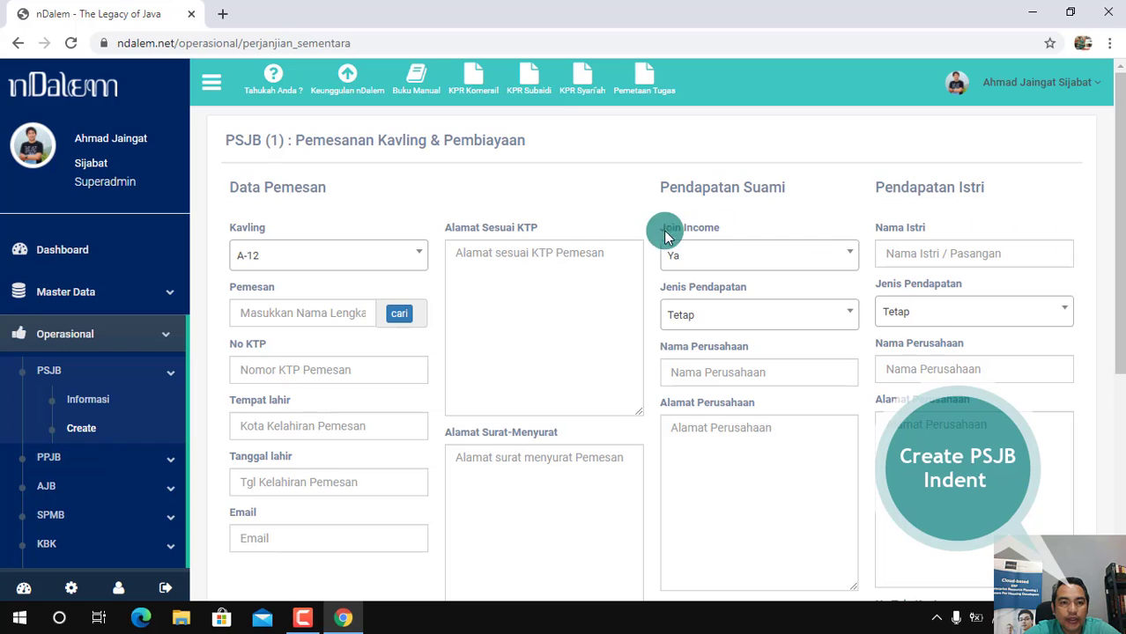
{"action": "left_click", "coordinate": [418, 258]}
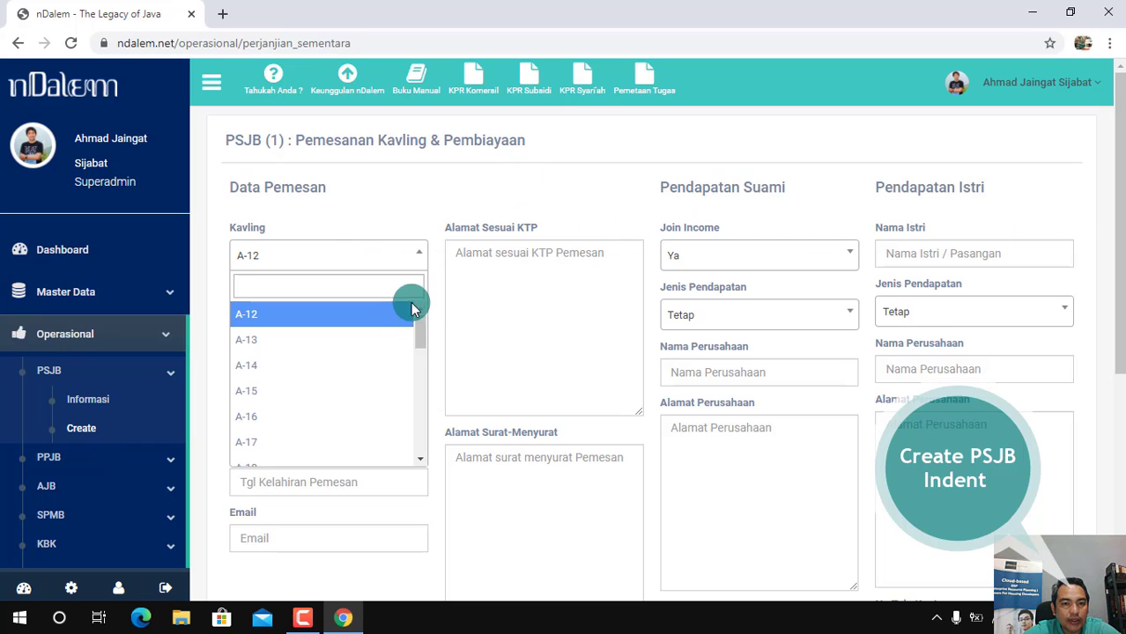
{"action": "left_click_drag", "start_coordinate": [420, 343], "coordinate": [436, 237]}
{"action": "left_click", "coordinate": [434, 216]}
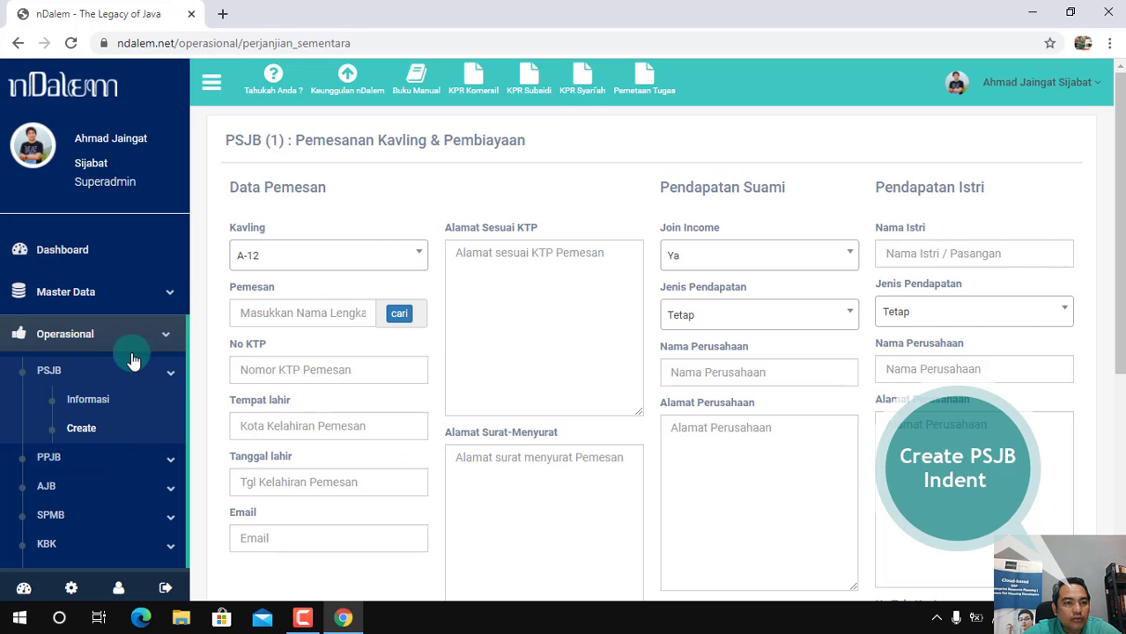
Open the KBK information list to check which Jannati Hill Residence plots are under collective construction contracts
{"action": "left_click", "coordinate": [162, 334]}
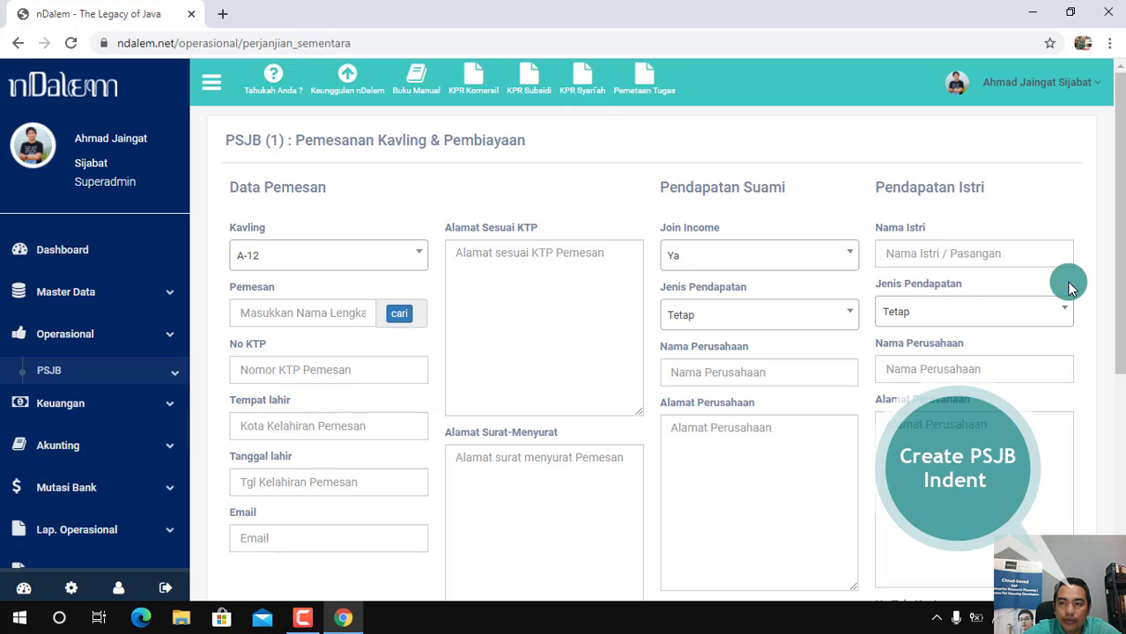
{"action": "left_click_drag", "start_coordinate": [1122, 290], "coordinate": [1121, 341]}
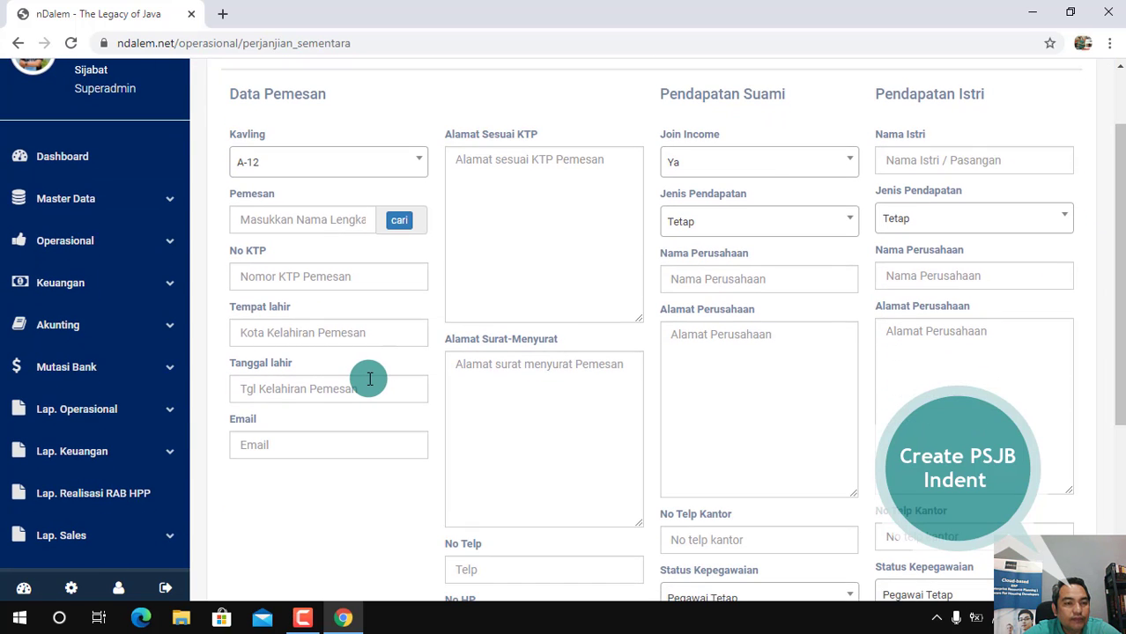
{"action": "left_click", "coordinate": [148, 253]}
{"action": "left_click", "coordinate": [123, 397]}
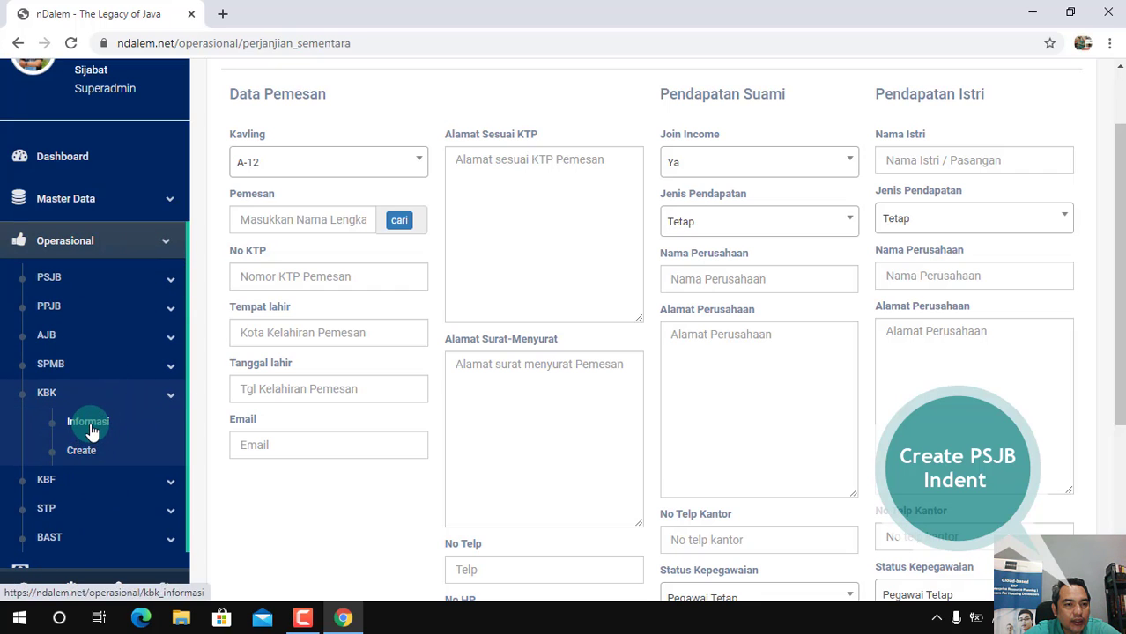
{"action": "left_click", "coordinate": [91, 428]}
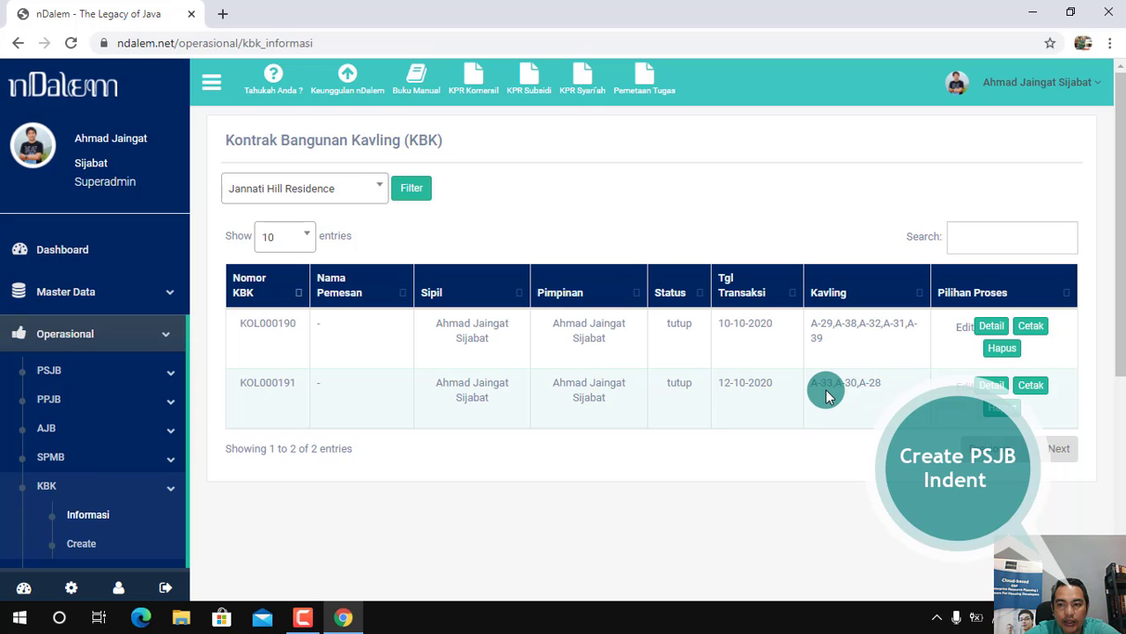
Start a new PSJB and select plot A-33 as the ordered Kavling
{"action": "left_click", "coordinate": [160, 343]}
{"action": "left_click", "coordinate": [160, 343]}
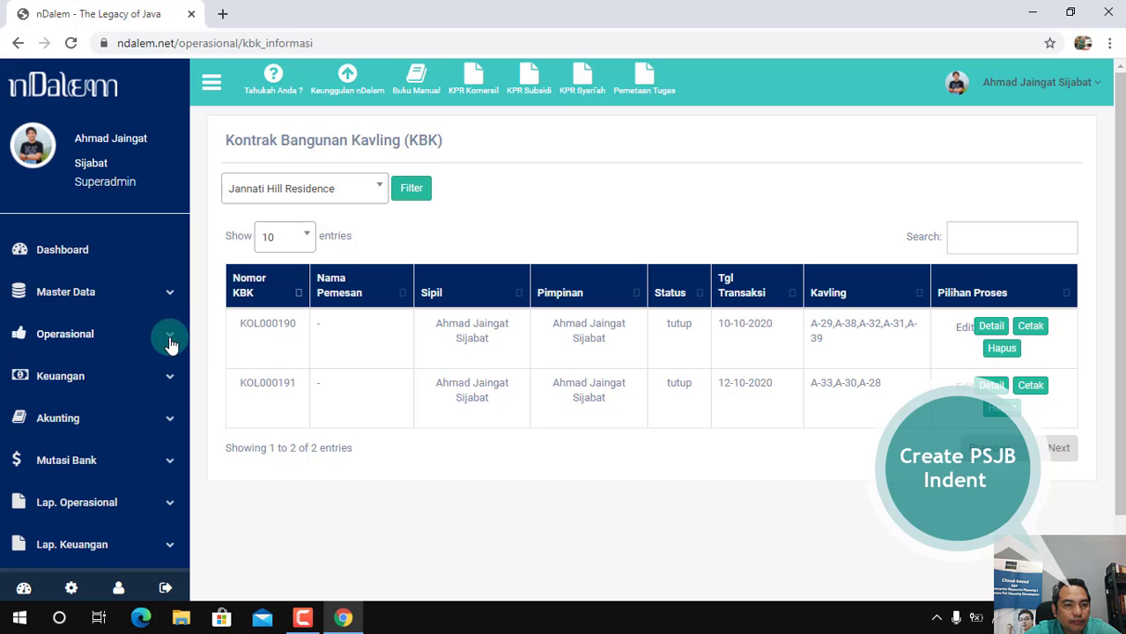
{"action": "left_click", "coordinate": [160, 370]}
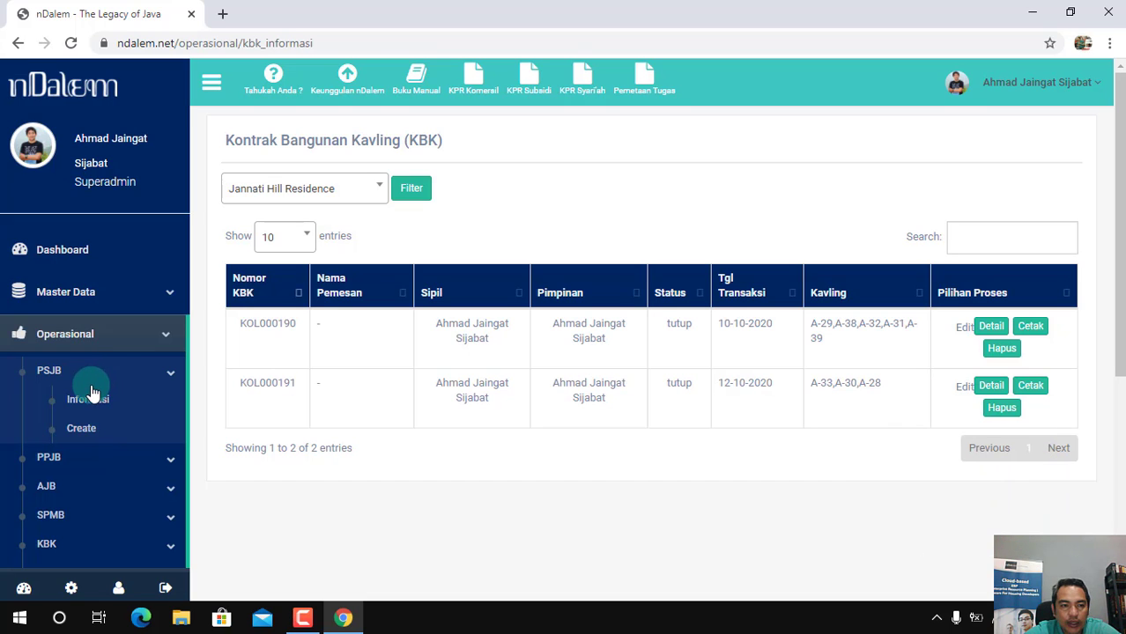
{"action": "left_click", "coordinate": [80, 431]}
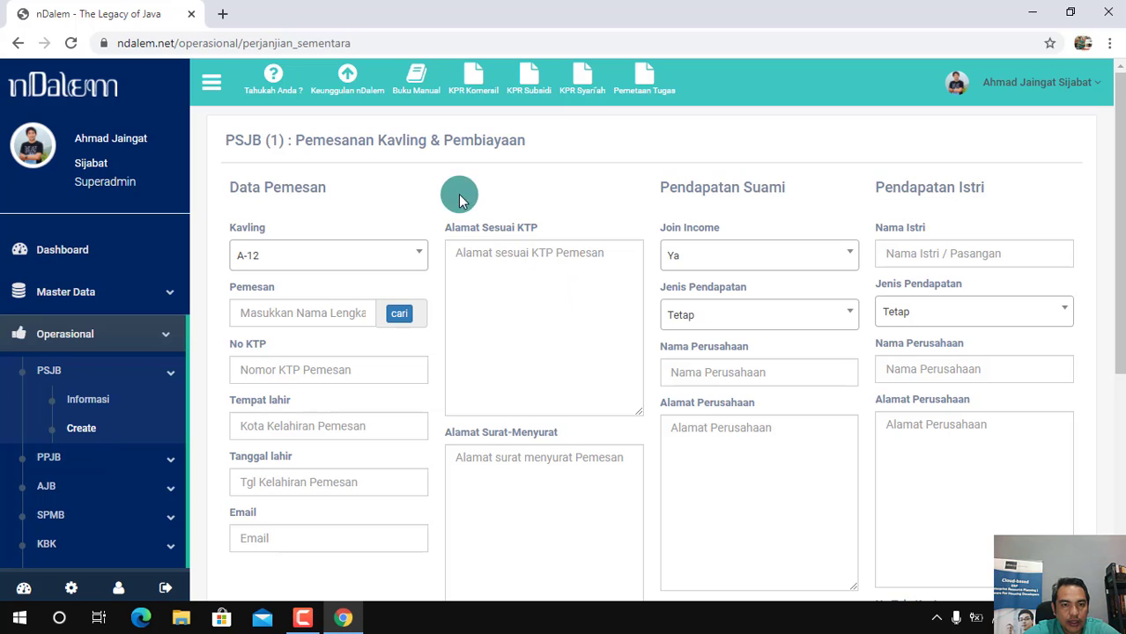
{"action": "left_click", "coordinate": [410, 256]}
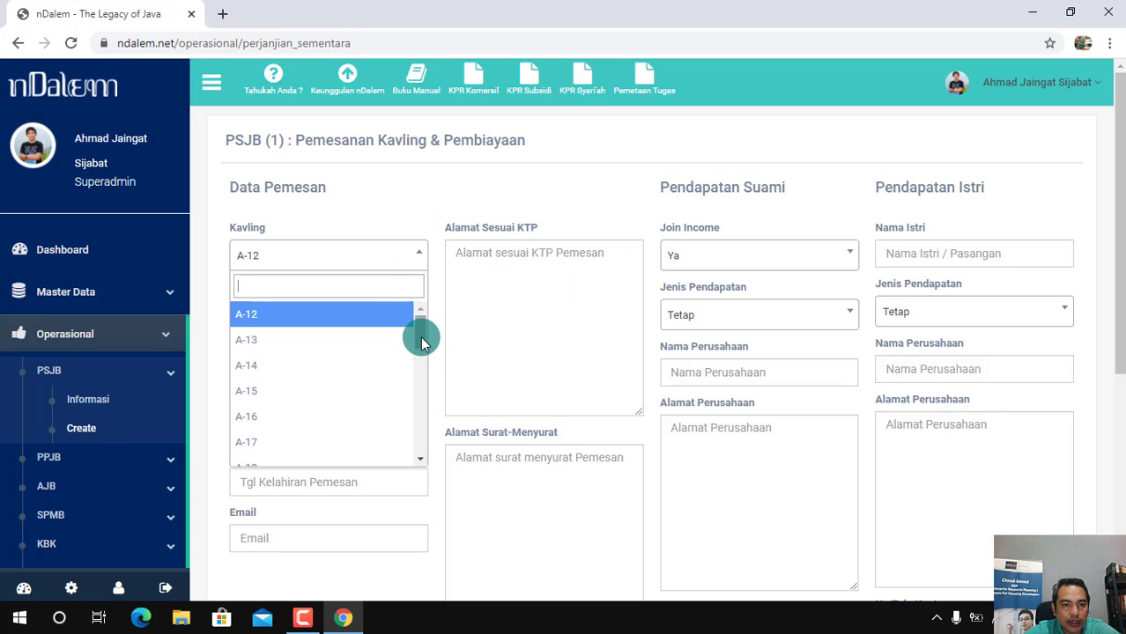
{"action": "left_click_drag", "start_coordinate": [421, 342], "coordinate": [419, 418]}
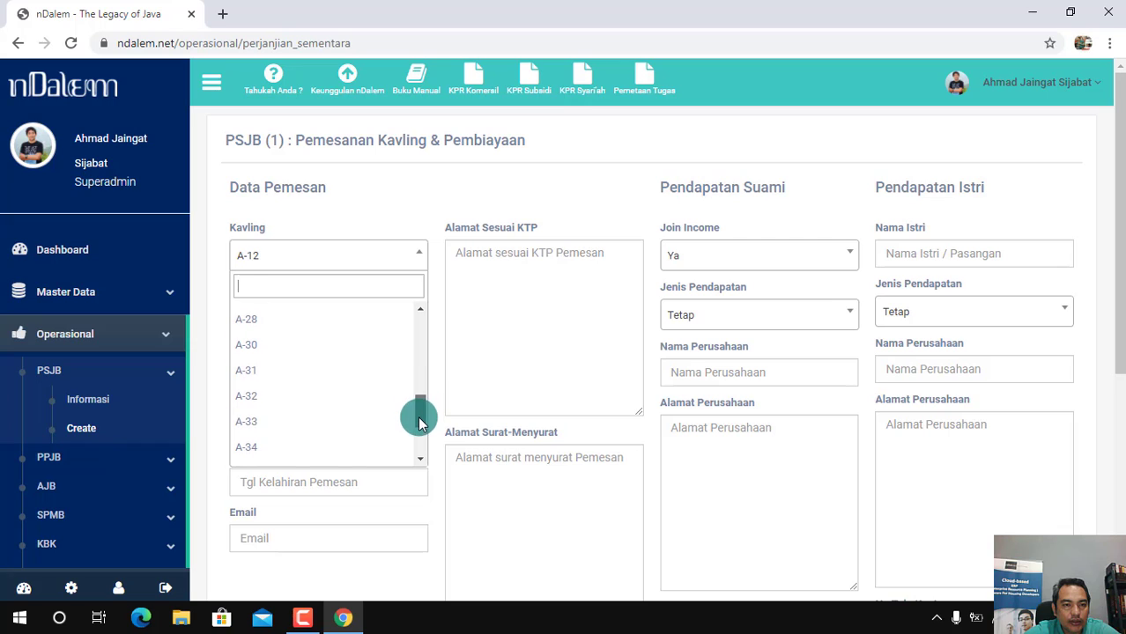
{"action": "left_click", "coordinate": [258, 425]}
Enter the buyer's full name and KTP number, and set the place of birth to Sleman
{"action": "left_click", "coordinate": [292, 312]}
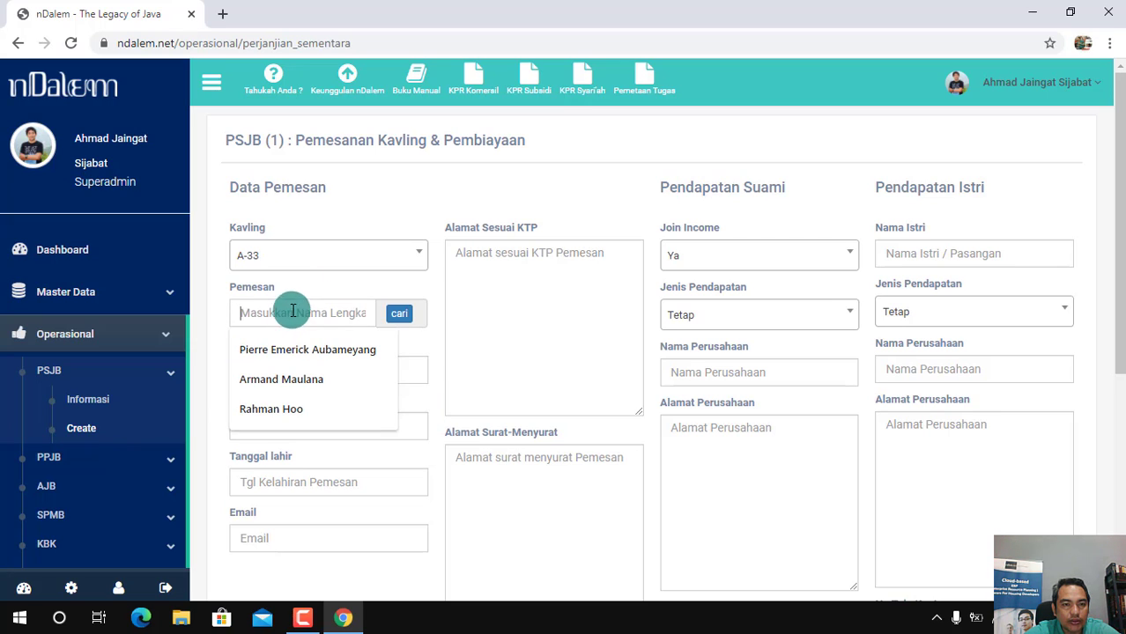
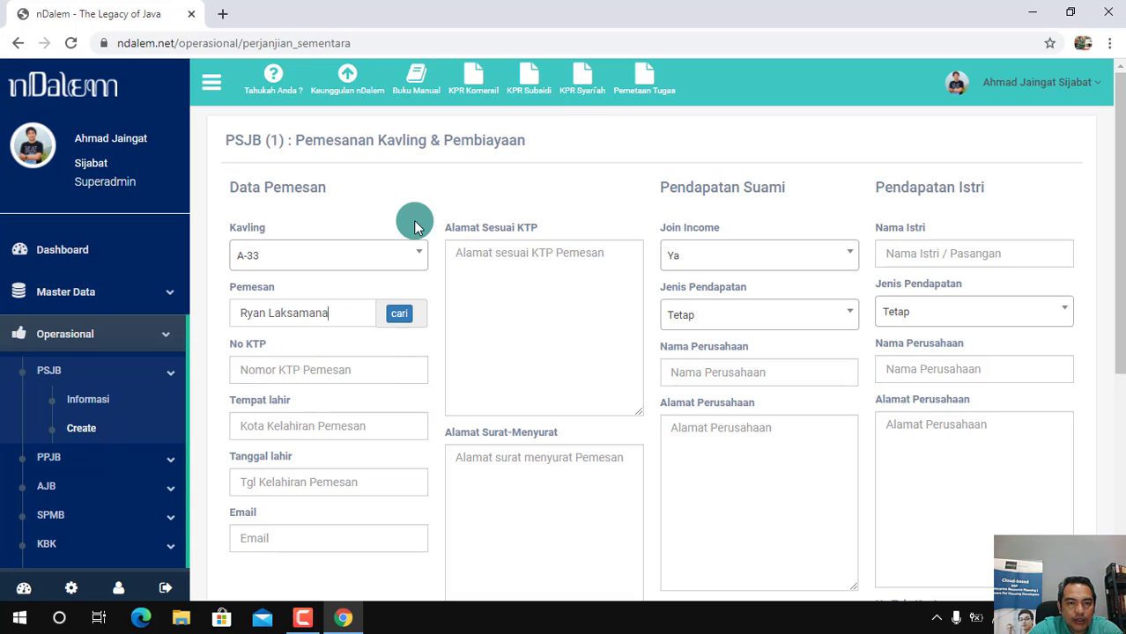
{"action": "left_click", "coordinate": [284, 371]}
{"action": "left_click", "coordinate": [278, 405]}
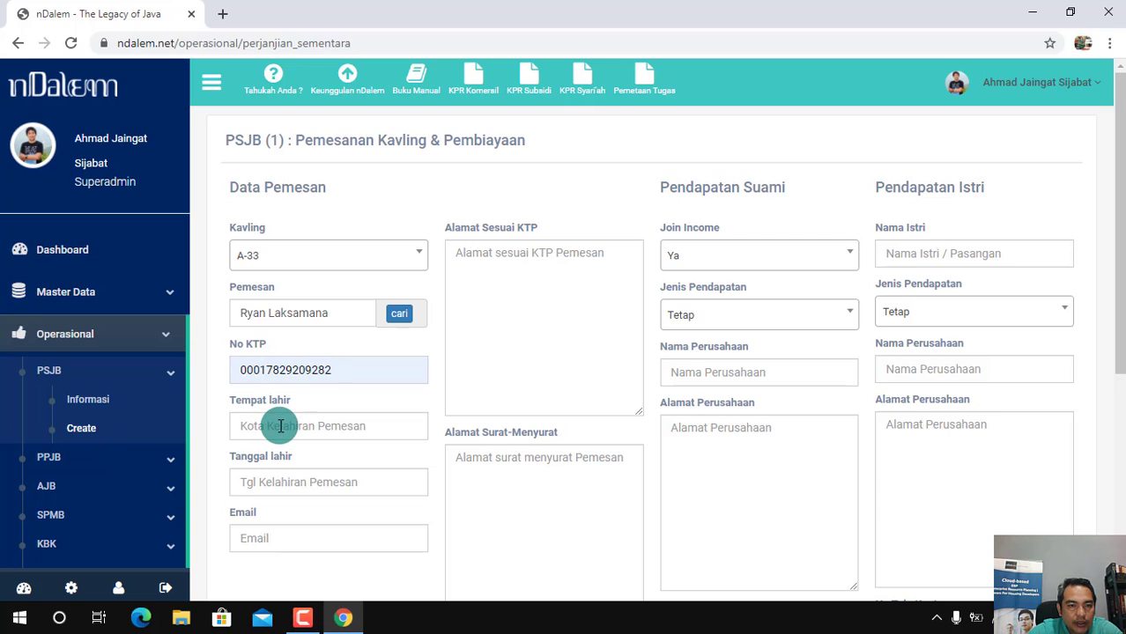
{"action": "left_click", "coordinate": [277, 432]}
{"action": "left_click", "coordinate": [268, 463]}
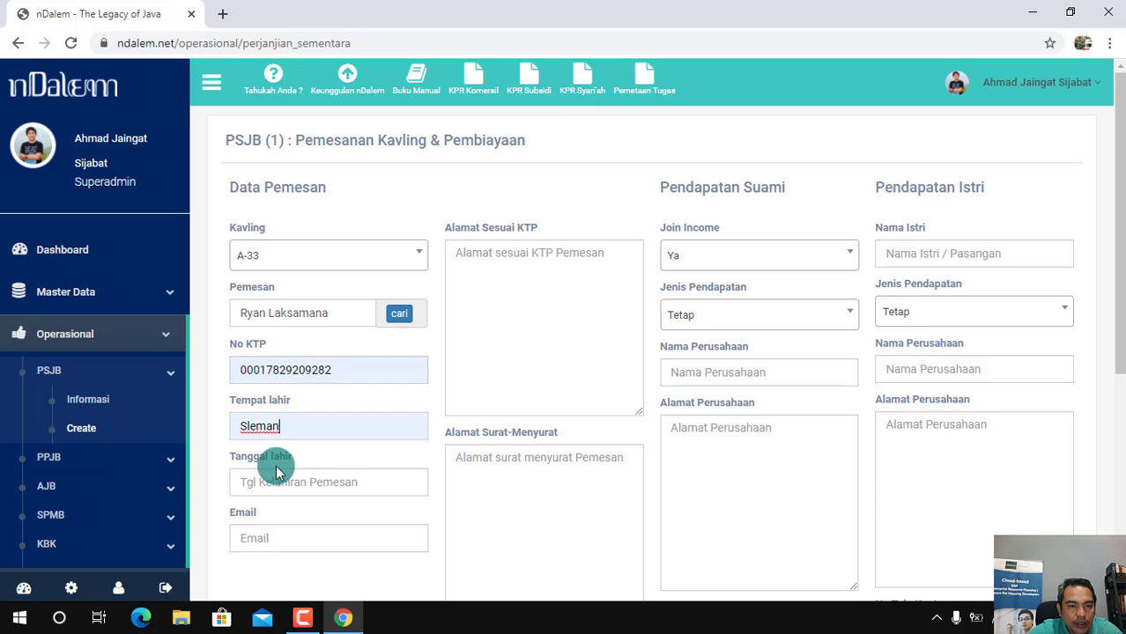
Fill in the buyer's date of birth and e-mail address
{"action": "left_click", "coordinate": [269, 482]}
{"action": "type", "text": "1"}
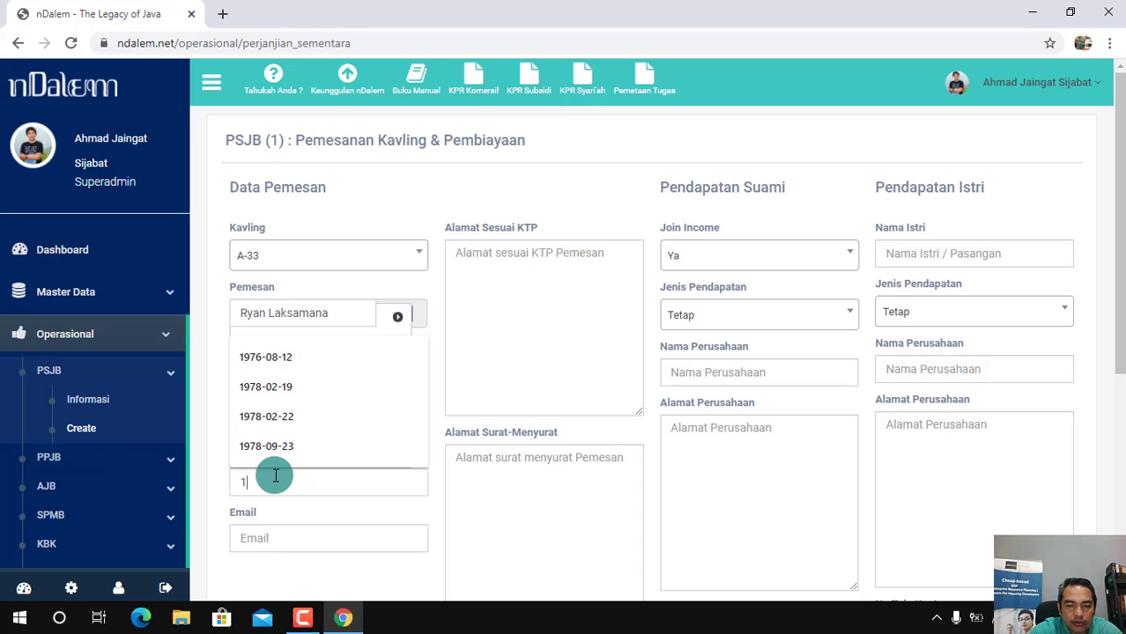
{"action": "type", "text": "980-"}
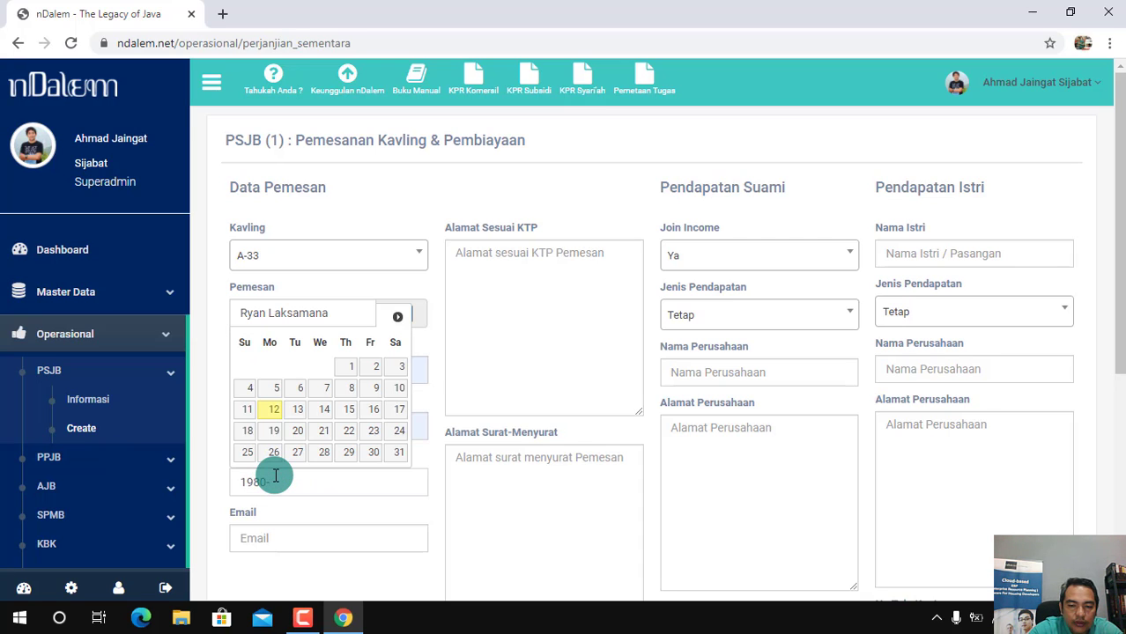
{"action": "type", "text": "05-21"}
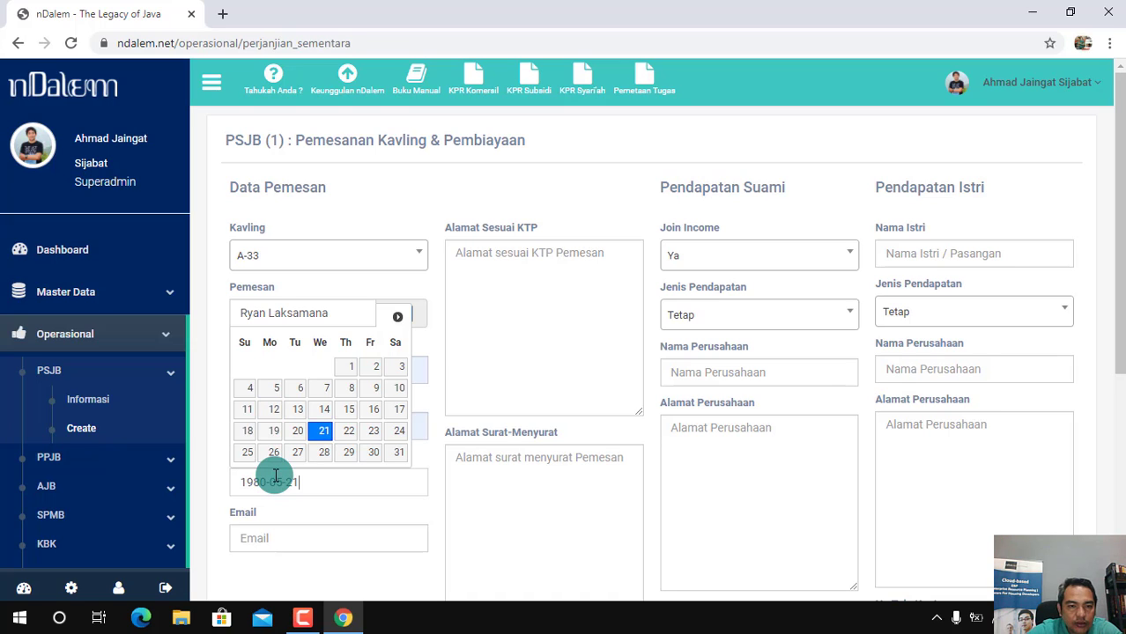
{"action": "left_click", "coordinate": [290, 538]}
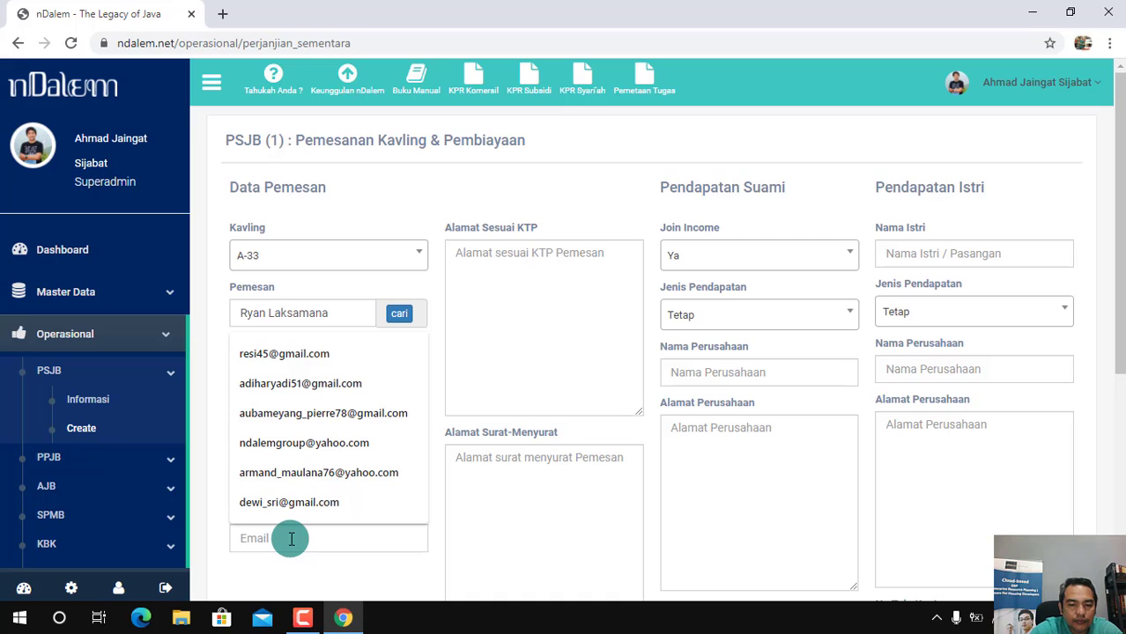
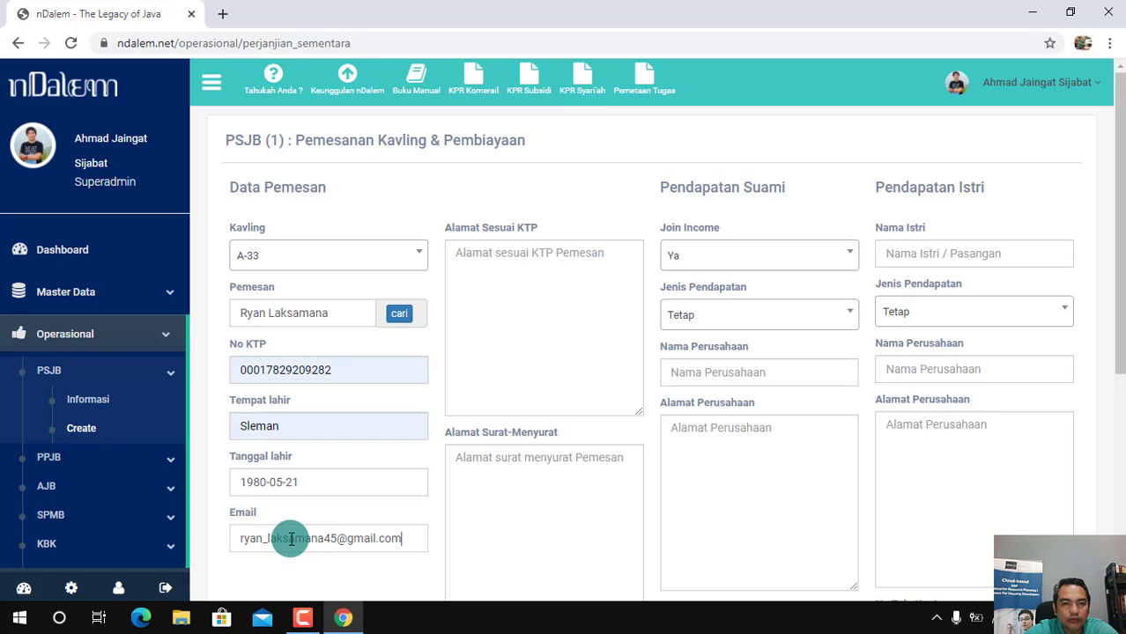
Fill in the buyer's address as on the KTP and the same address as the mailing address
{"action": "left_click", "coordinate": [543, 276]}
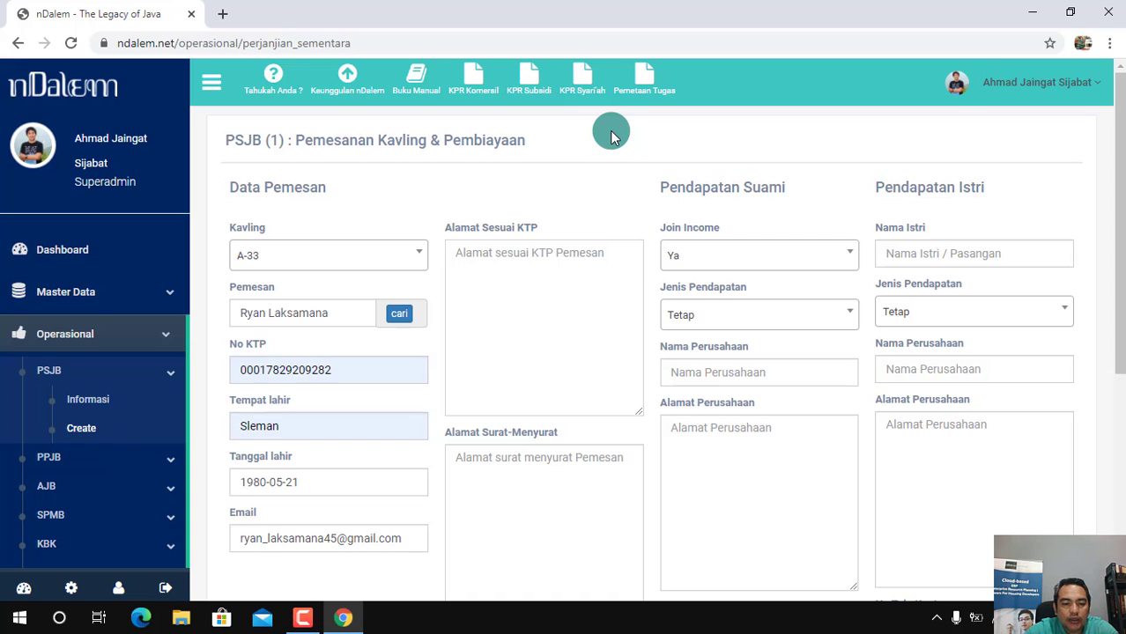
{"action": "type", "text": "sleman, yogyakarta"}
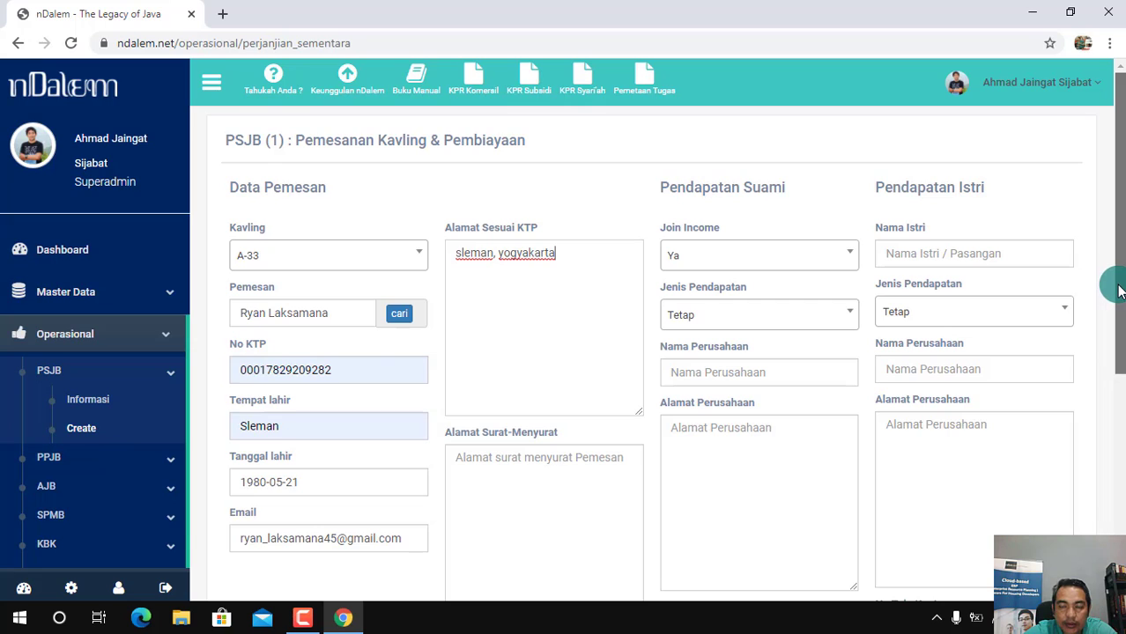
{"action": "left_click_drag", "start_coordinate": [1119, 283], "coordinate": [1121, 328]}
{"action": "left_click", "coordinate": [507, 410]}
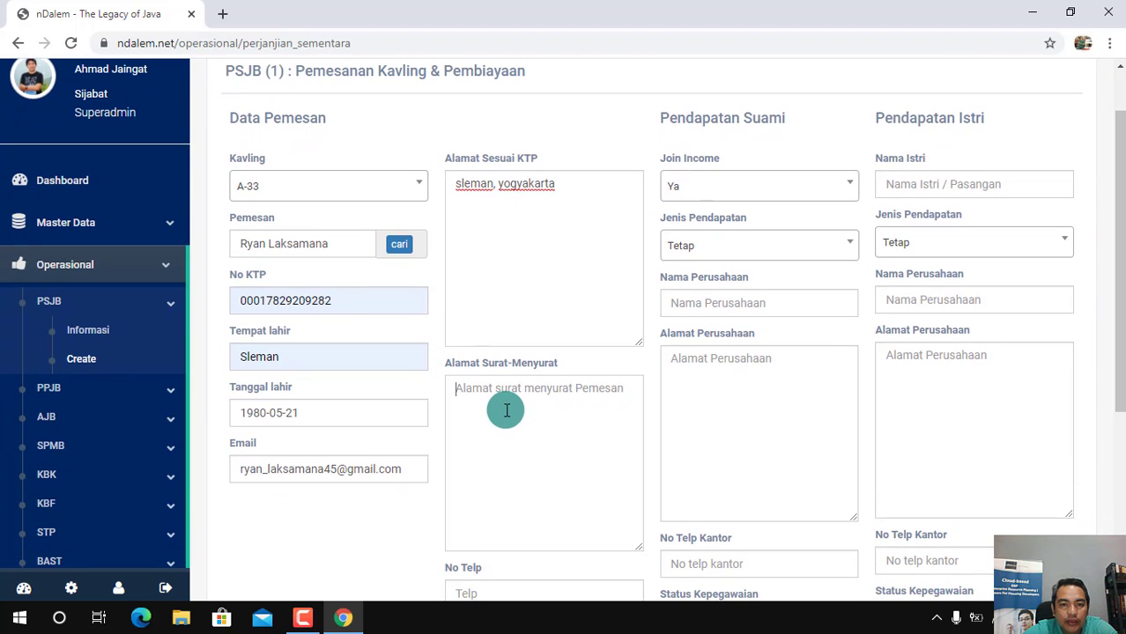
{"action": "type", "text": "sleman, yogyakarta"}
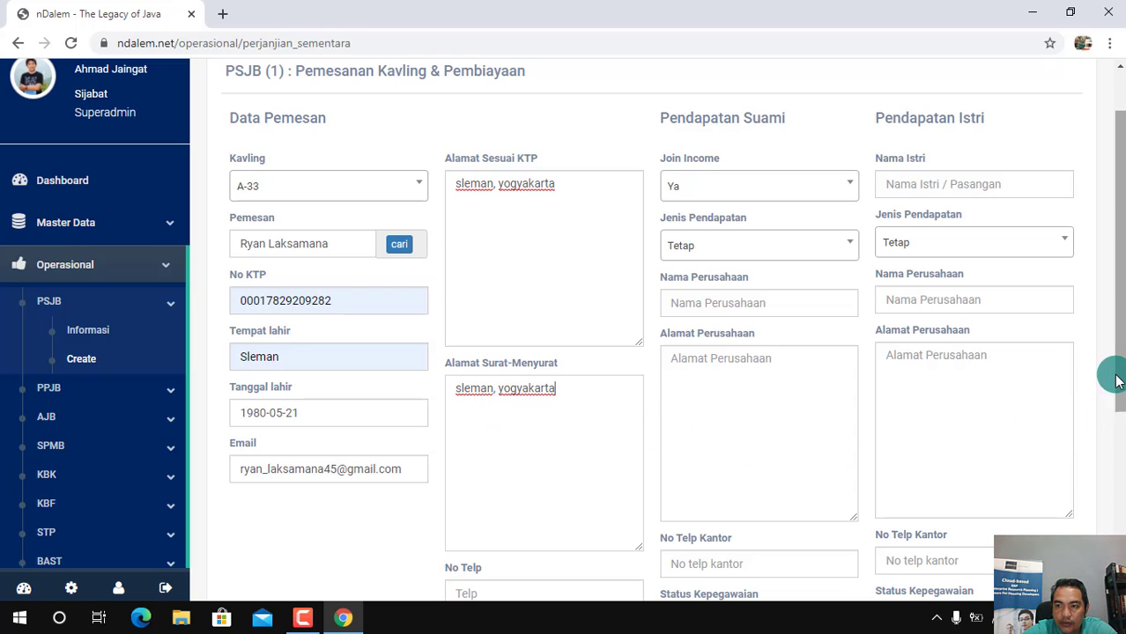
Enter the buyer's telephone number under No Telp
{"action": "left_click_drag", "start_coordinate": [1116, 372], "coordinate": [1118, 427]}
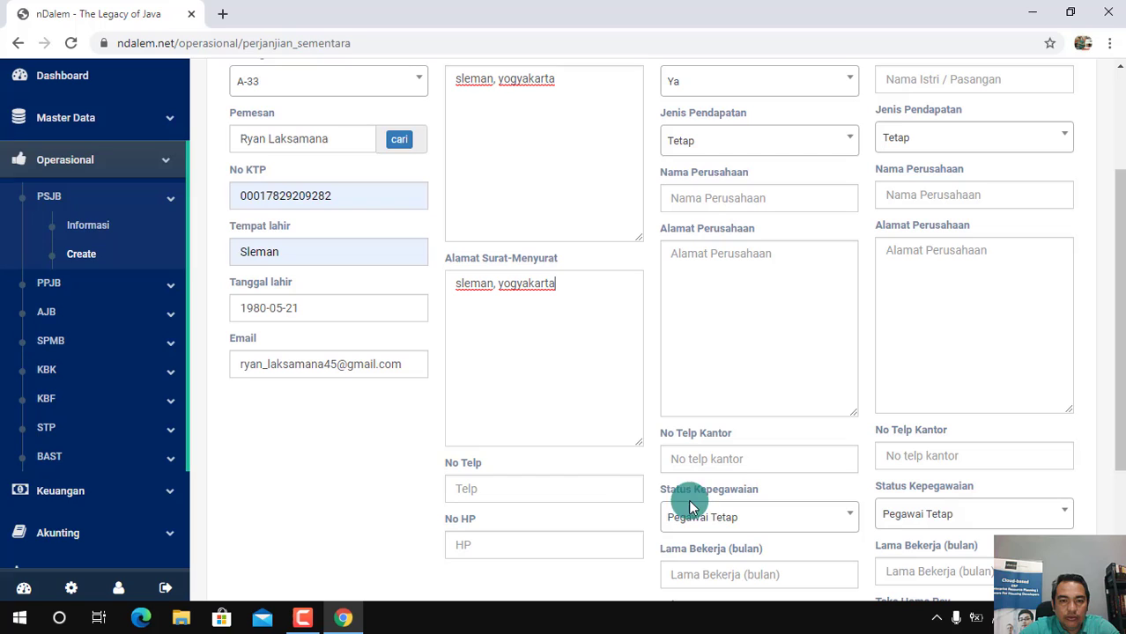
{"action": "left_click", "coordinate": [522, 489]}
{"action": "left_click", "coordinate": [499, 425]}
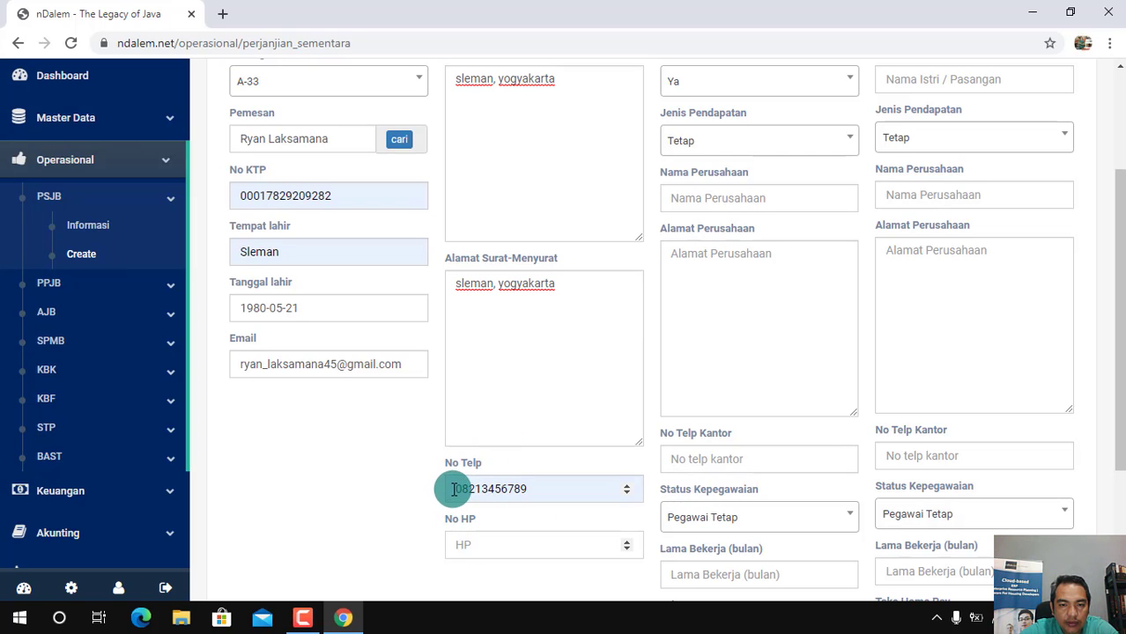
Copy the buyer's telephone number into No HP as the mobile number
{"action": "left_click_drag", "start_coordinate": [454, 489], "coordinate": [548, 492]}
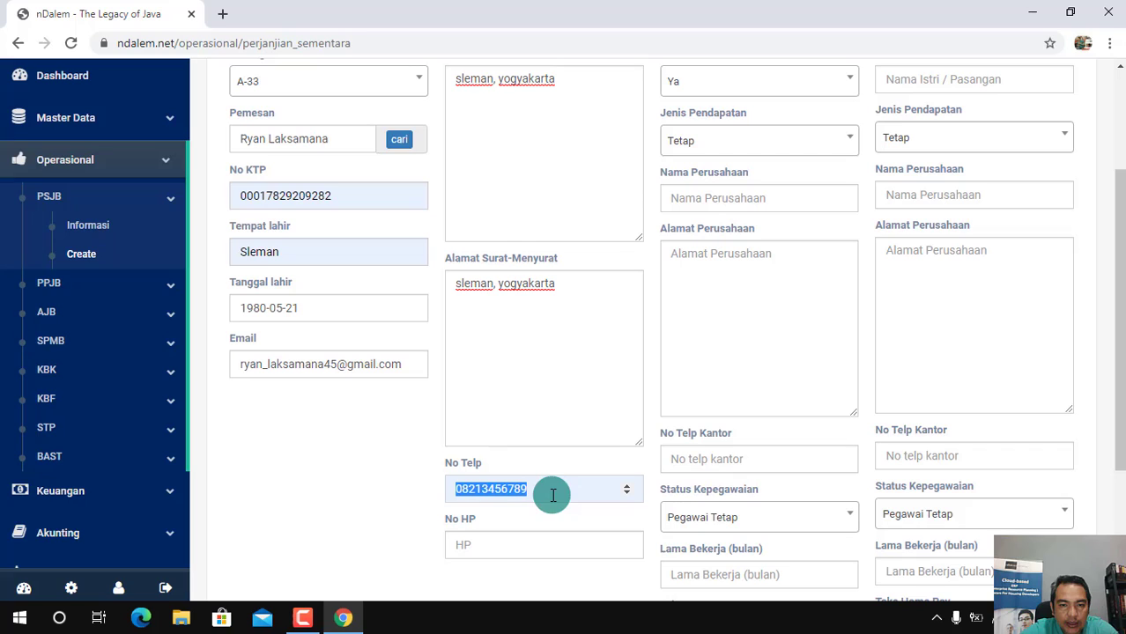
{"action": "left_click", "coordinate": [469, 547]}
{"action": "right_click", "coordinate": [467, 546]}
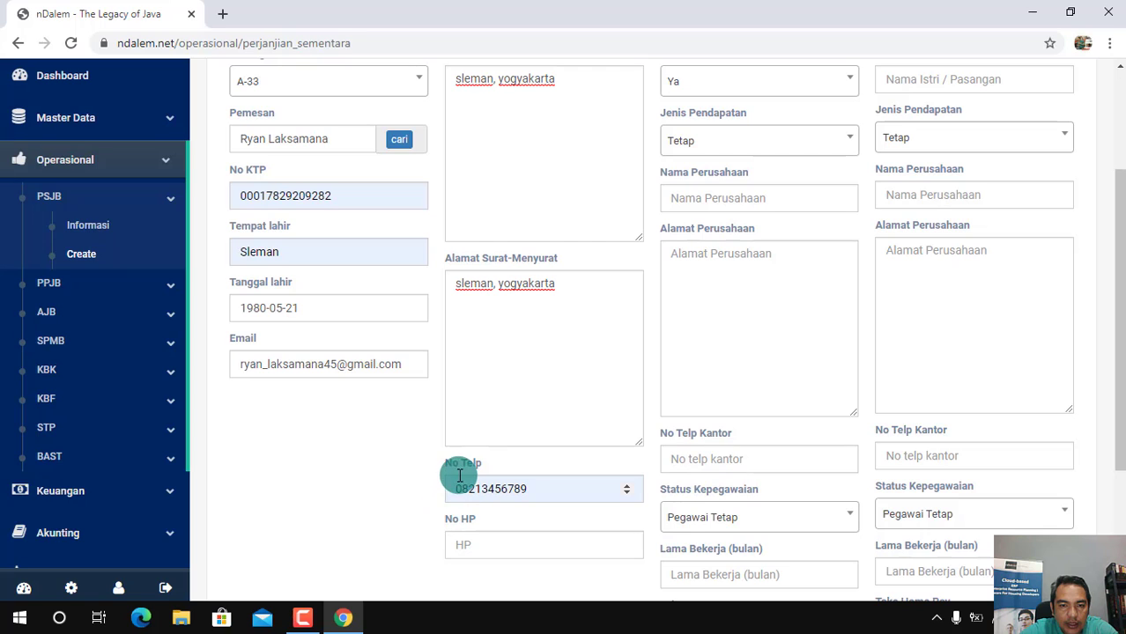
{"action": "left_click_drag", "start_coordinate": [453, 489], "coordinate": [536, 489]}
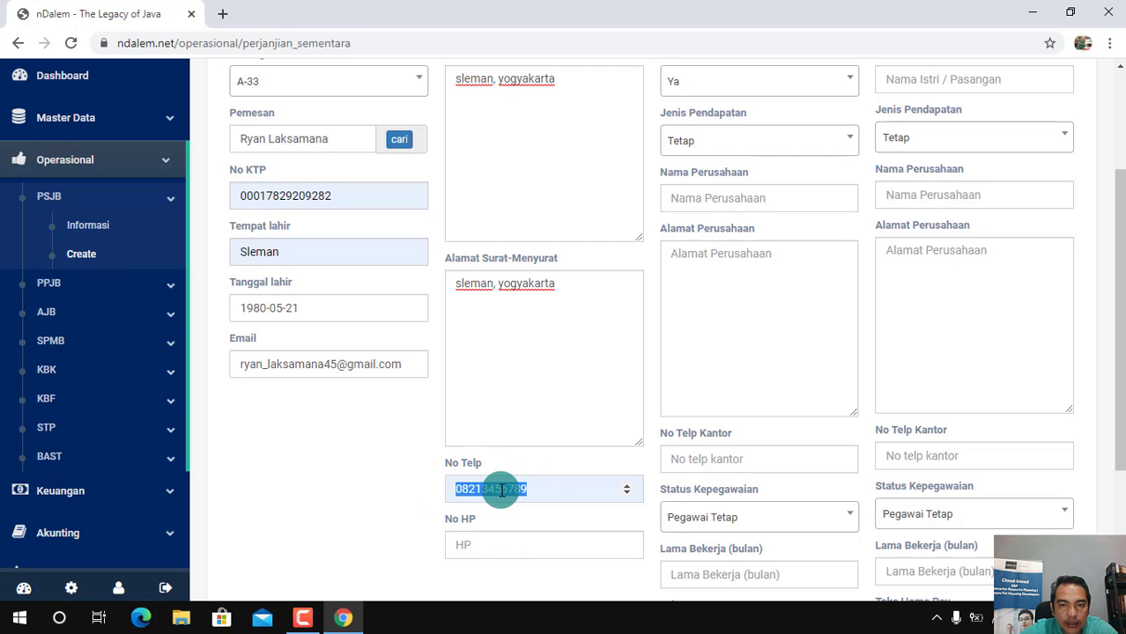
{"action": "right_click", "coordinate": [503, 489]}
{"action": "left_click", "coordinate": [559, 290]}
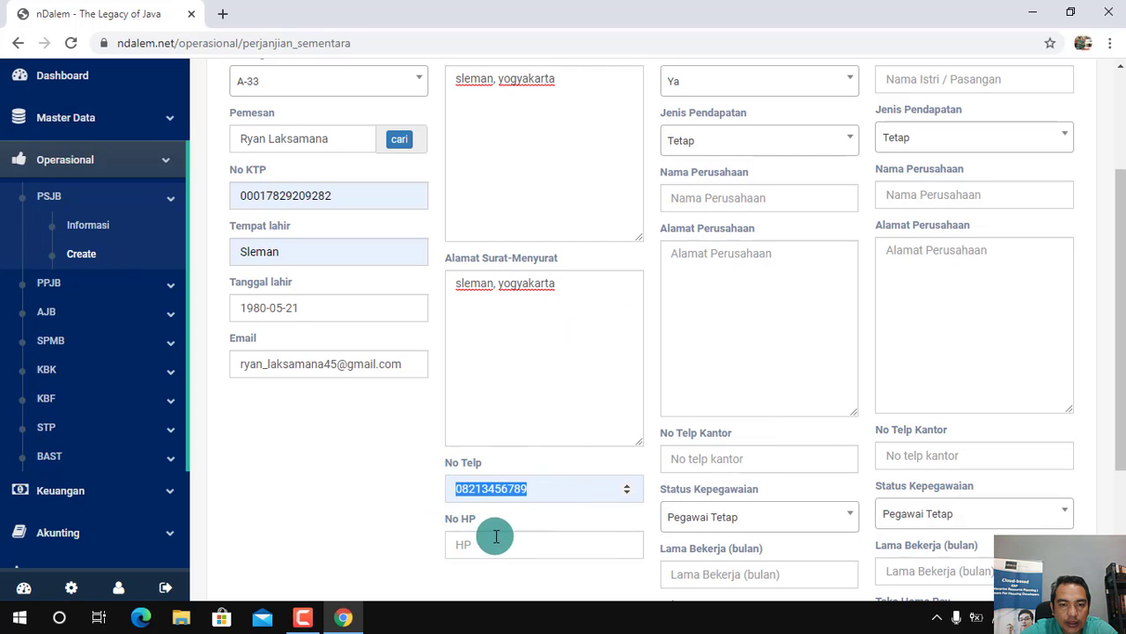
{"action": "left_click", "coordinate": [463, 544]}
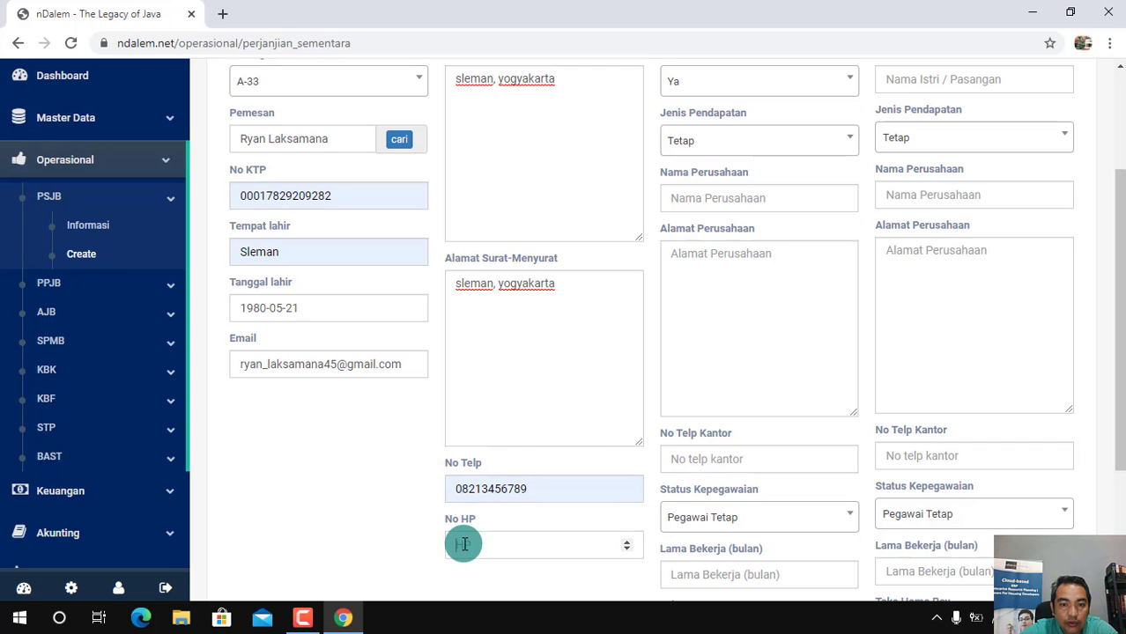
{"action": "right_click", "coordinate": [463, 544]}
{"action": "left_click", "coordinate": [520, 414]}
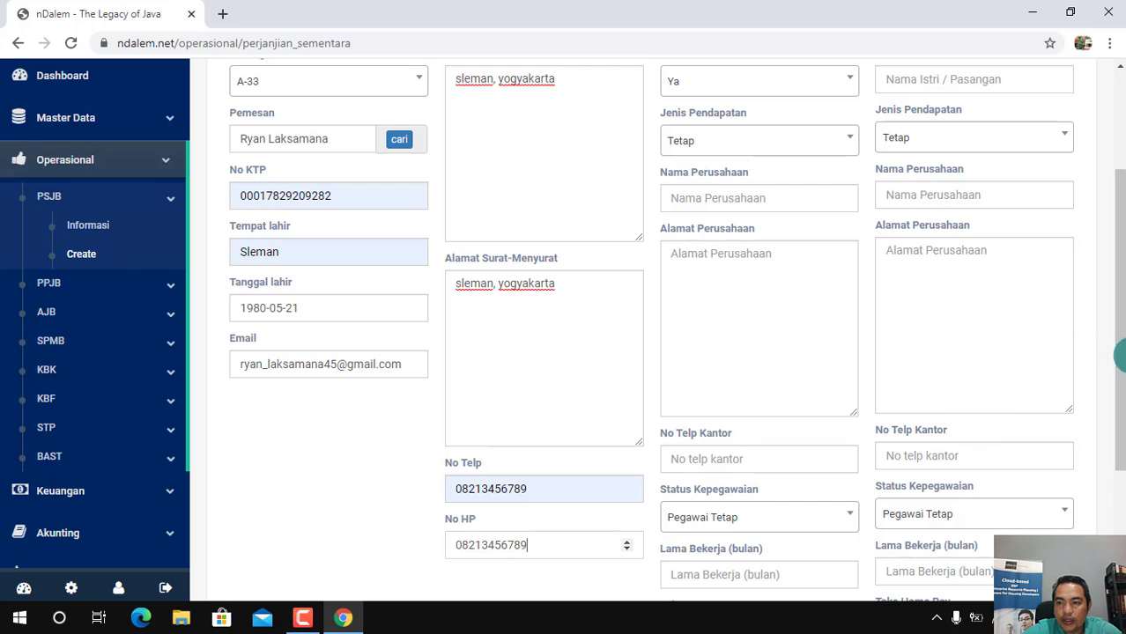
Set Join Income to Ya in the husband's income section
{"action": "left_click_drag", "start_coordinate": [1119, 370], "coordinate": [1121, 289]}
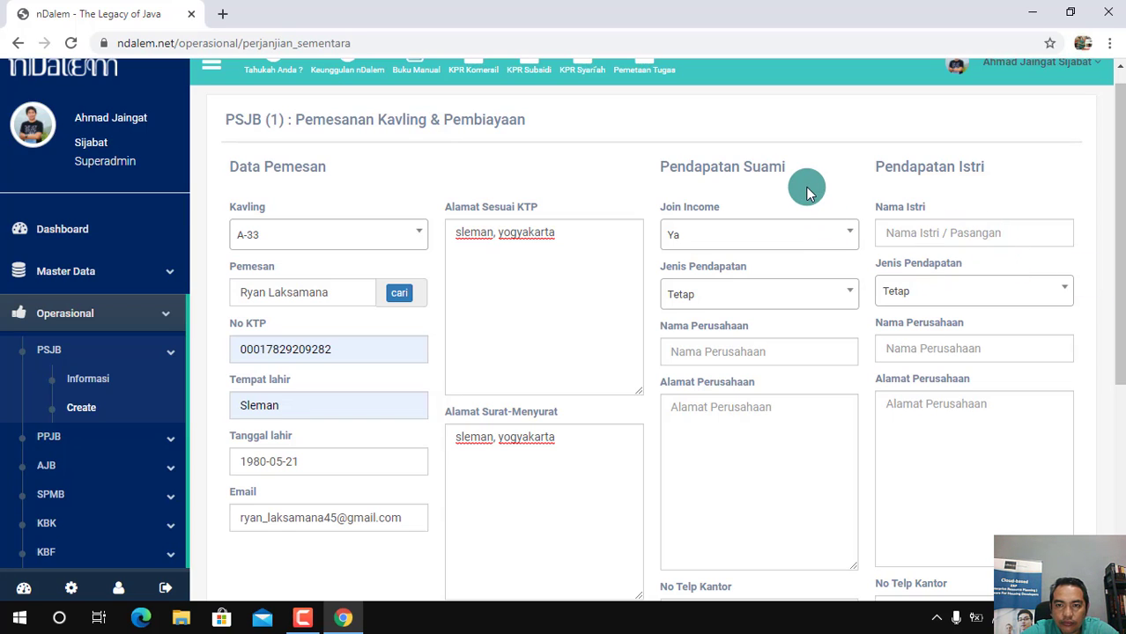
{"action": "left_click", "coordinate": [838, 242]}
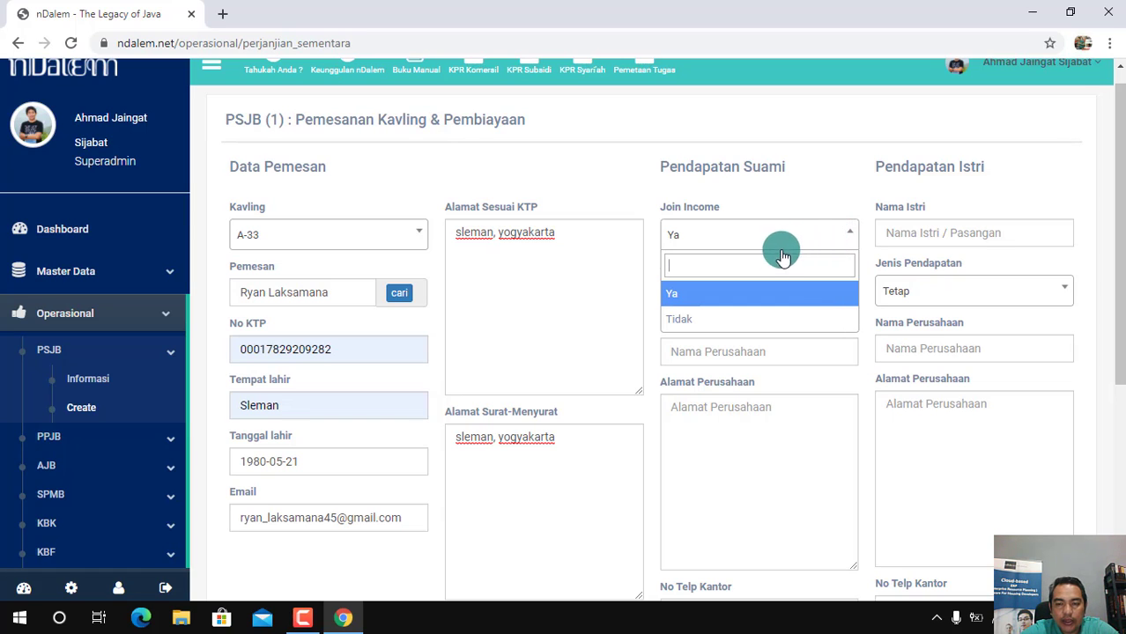
{"action": "left_click", "coordinate": [688, 300]}
Enter the wife's full name in the wife's income section
{"action": "left_click", "coordinate": [909, 229]}
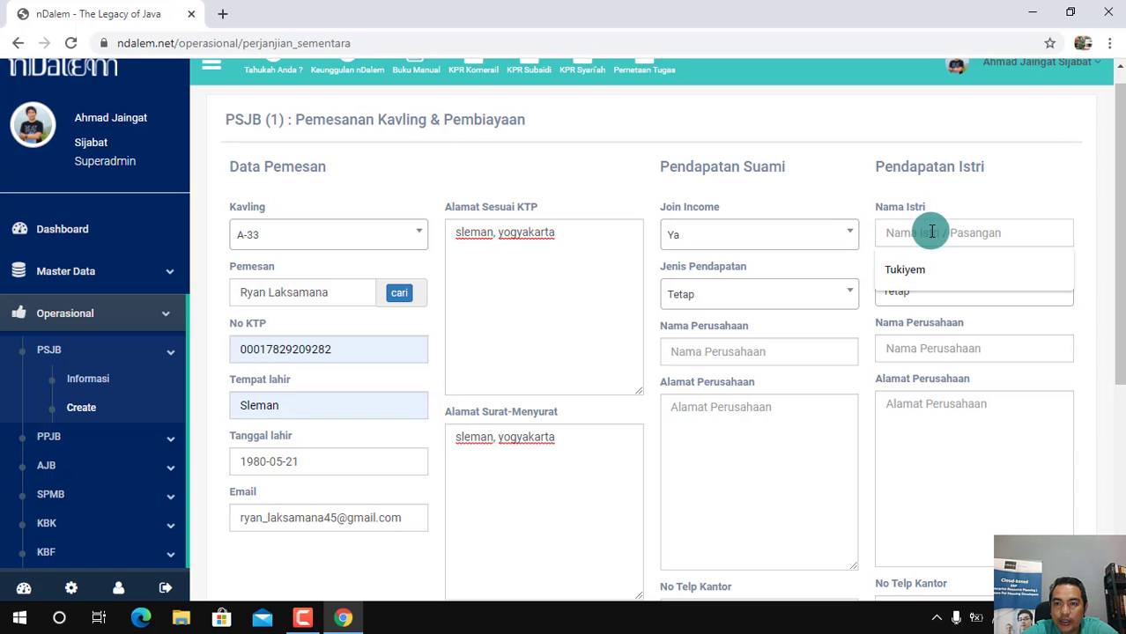
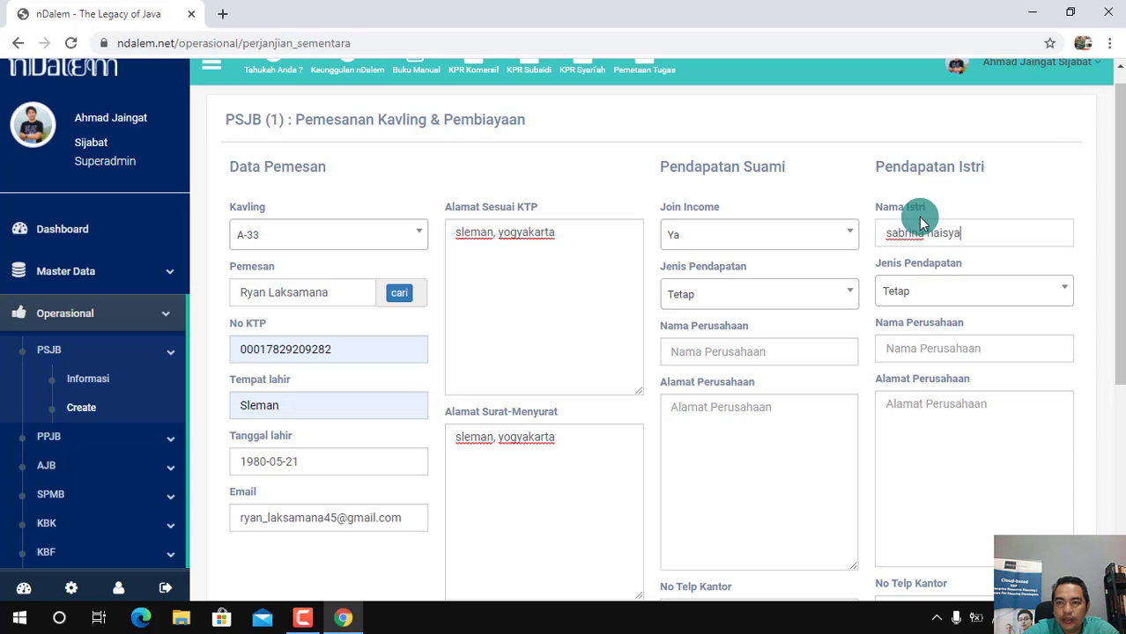
Capitalise the first letter of both words in the wife's name
{"action": "left_click", "coordinate": [892, 236]}
{"action": "key", "text": "BackSpace"}
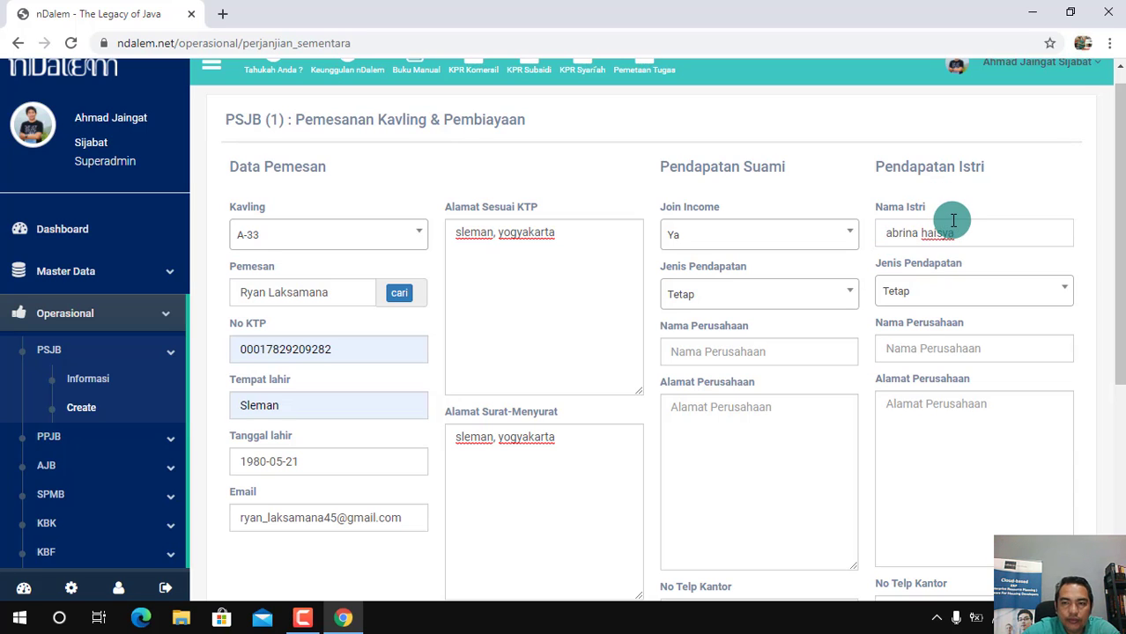
{"action": "type", "text": "S"}
{"action": "key", "text": "Right"}
{"action": "key", "text": "Right"}
{"action": "key", "text": "Right"}
{"action": "key", "text": "Right"}
{"action": "key", "text": "Right"}
{"action": "key", "text": "Right"}
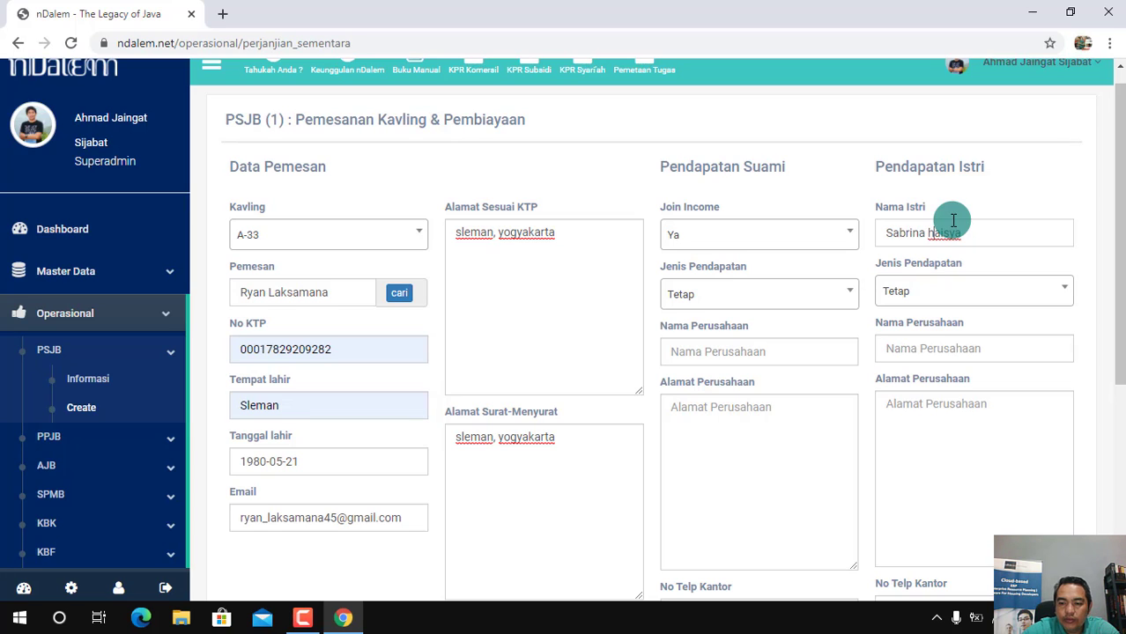
{"action": "key", "text": "Right"}
{"action": "key", "text": "Right"}
{"action": "key", "text": "BackSpace"}
{"action": "type", "text": "H"}
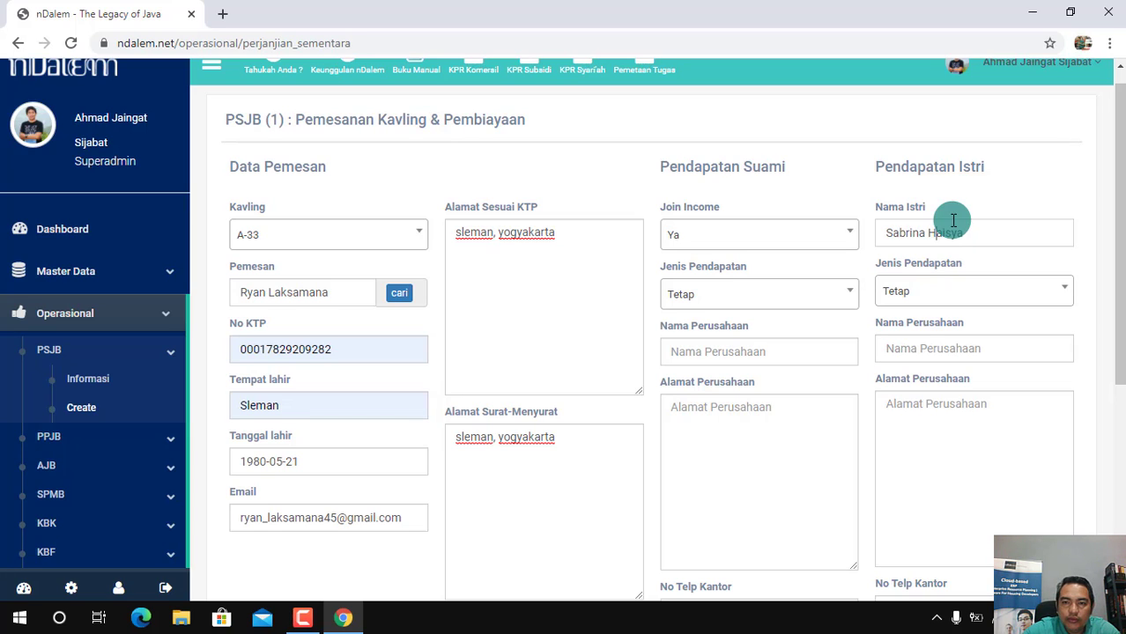
Choose Tetap as the Jenis Pendapatan for both husband and wife
{"action": "left_click", "coordinate": [775, 300]}
{"action": "left_click", "coordinate": [729, 351]}
{"action": "left_click", "coordinate": [959, 296]}
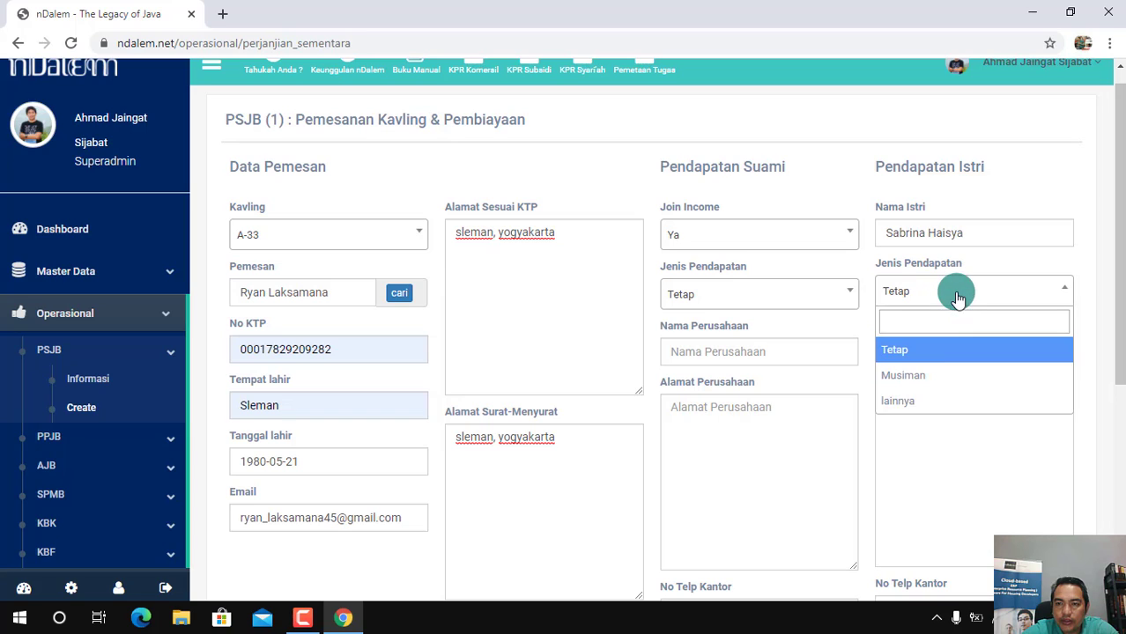
{"action": "left_click", "coordinate": [921, 350]}
Set the husband's company name to Telkom Indonesia and the wife's to Indosat DIY
{"action": "left_click", "coordinate": [759, 353]}
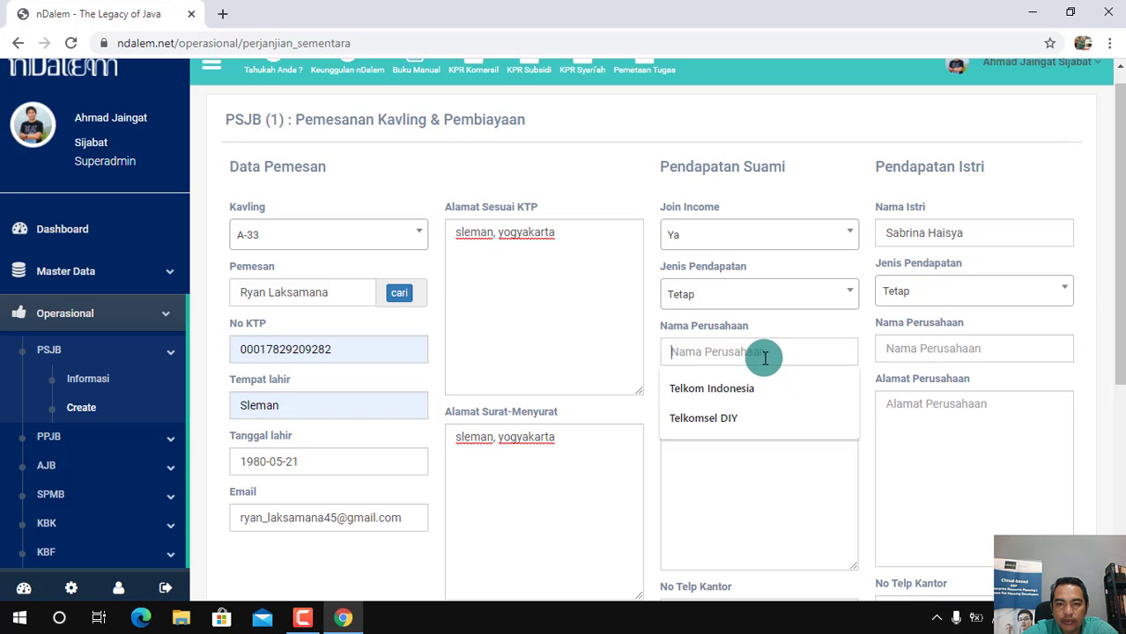
{"action": "left_click", "coordinate": [722, 392]}
{"action": "left_click", "coordinate": [912, 348]}
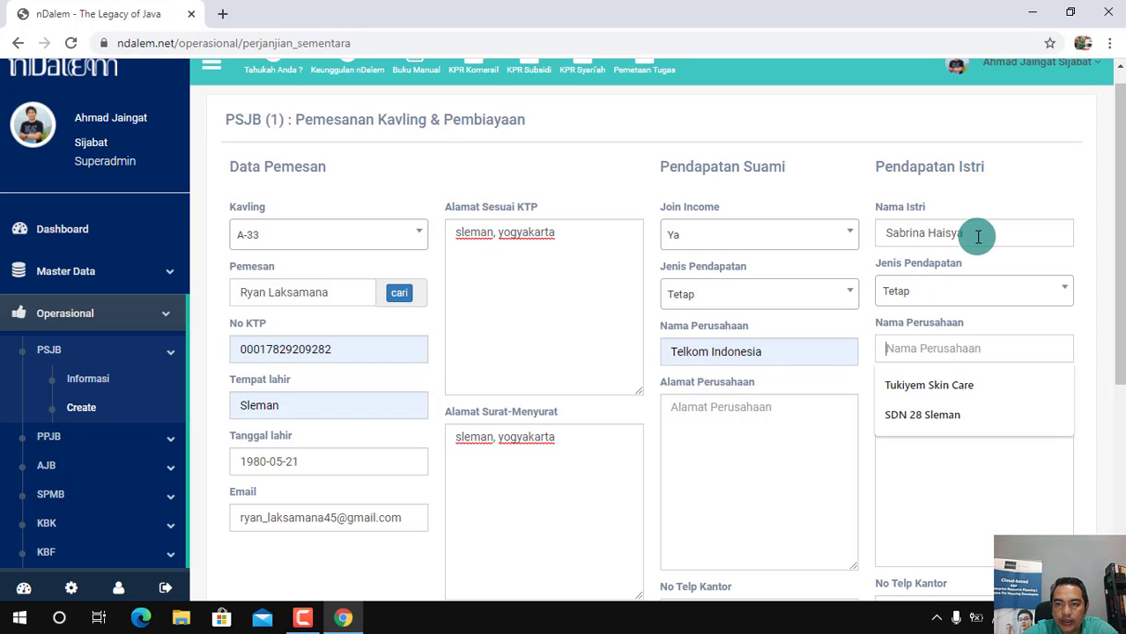
{"action": "type", "text": "Indosat"}
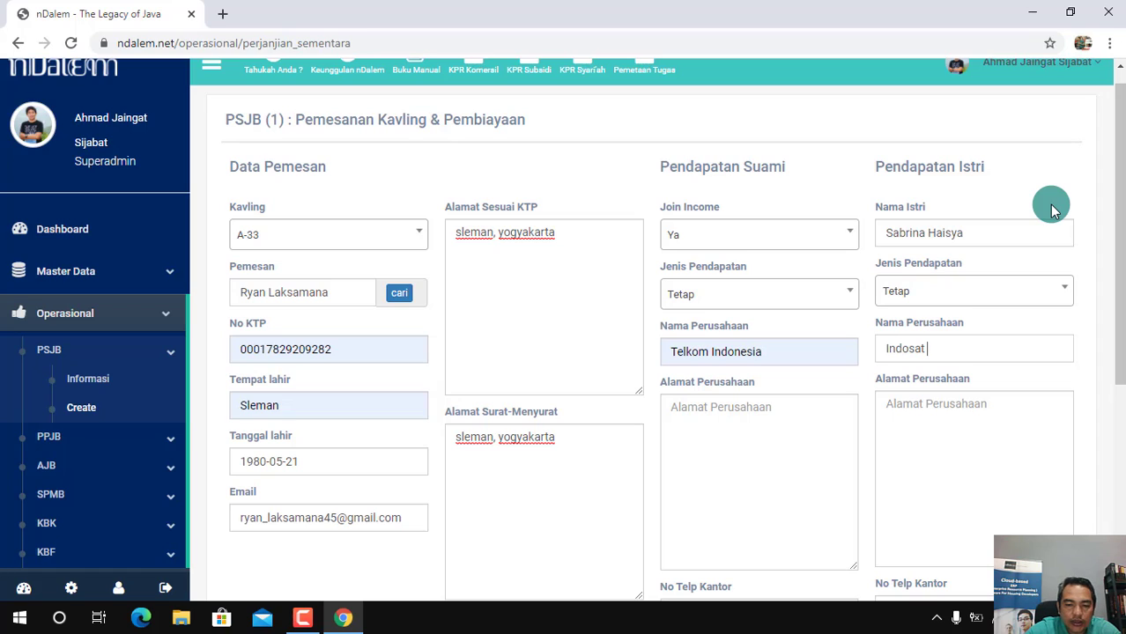
{"action": "type", "text": " D"}
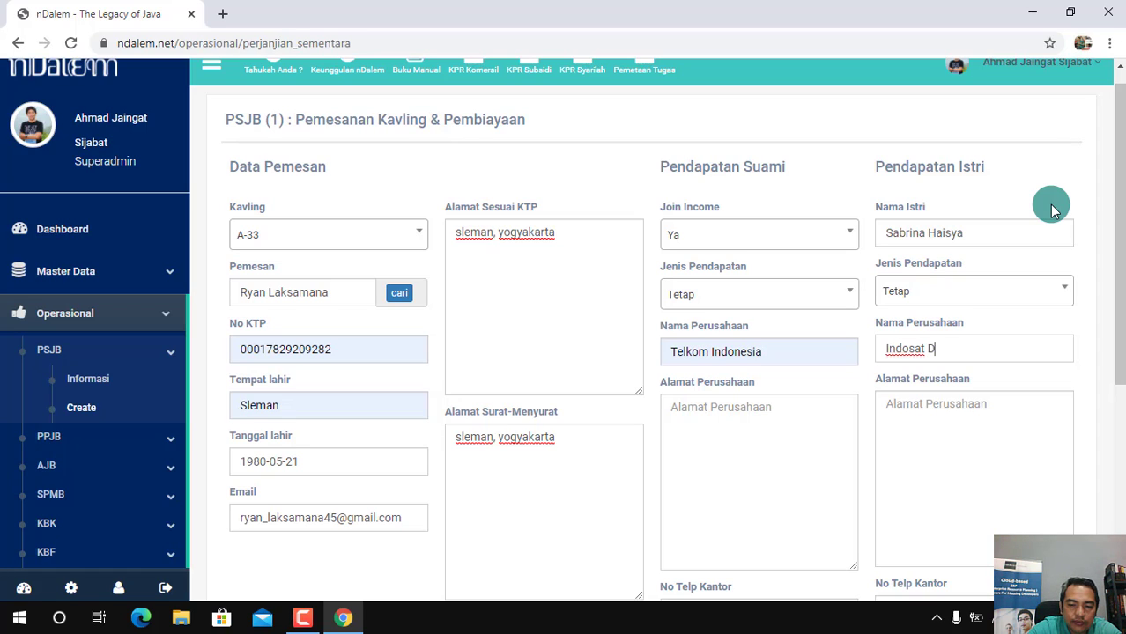
{"action": "type", "text": "IY"}
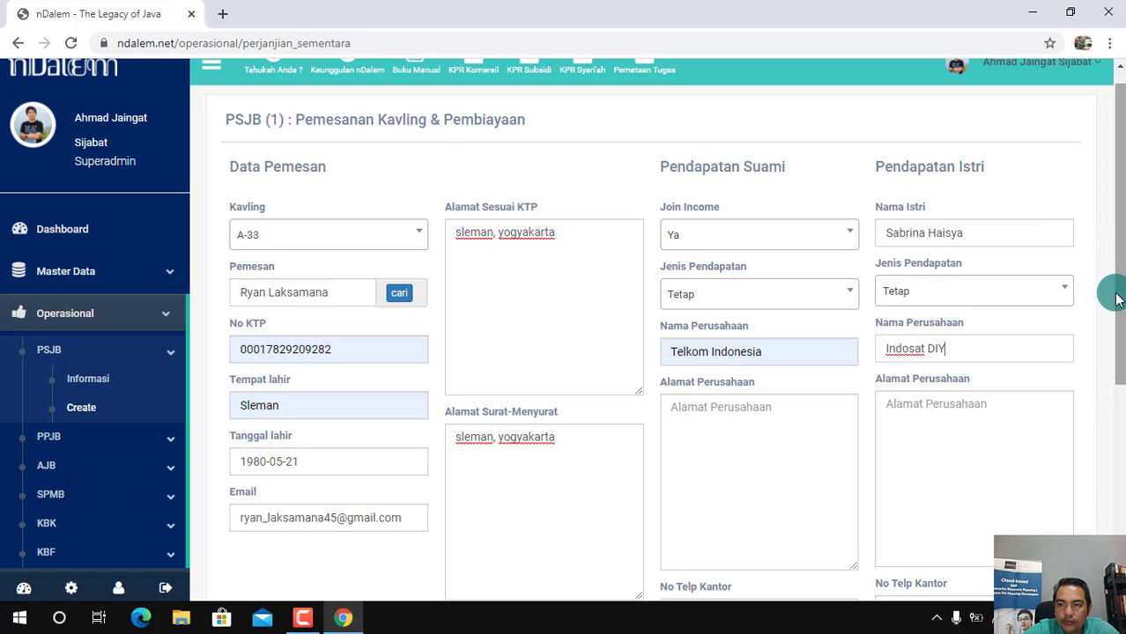
Enter yogyakarta as the company address for both husband and wife
{"action": "left_click_drag", "start_coordinate": [1117, 319], "coordinate": [1118, 386]}
{"action": "left_click", "coordinate": [733, 346]}
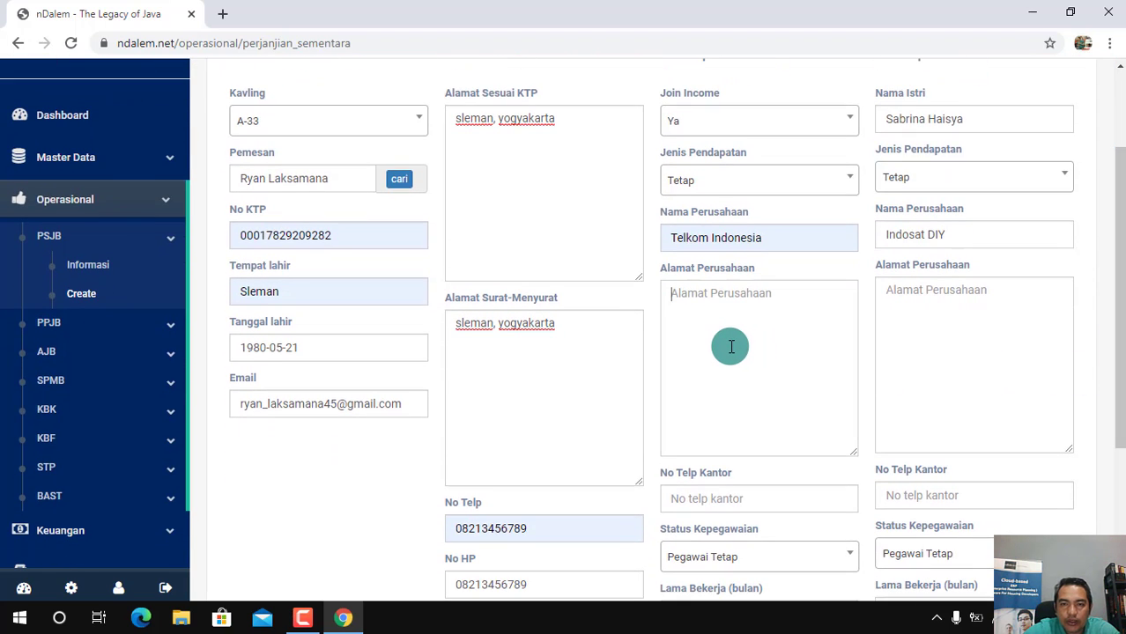
{"action": "type", "text": "yogy"}
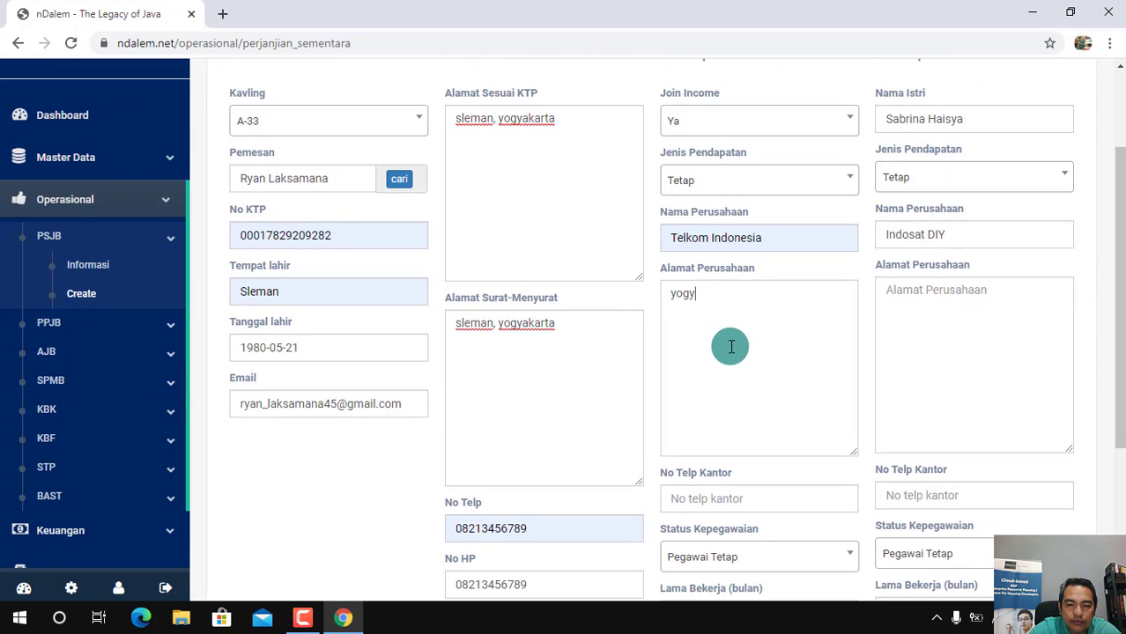
{"action": "type", "text": "akarta"}
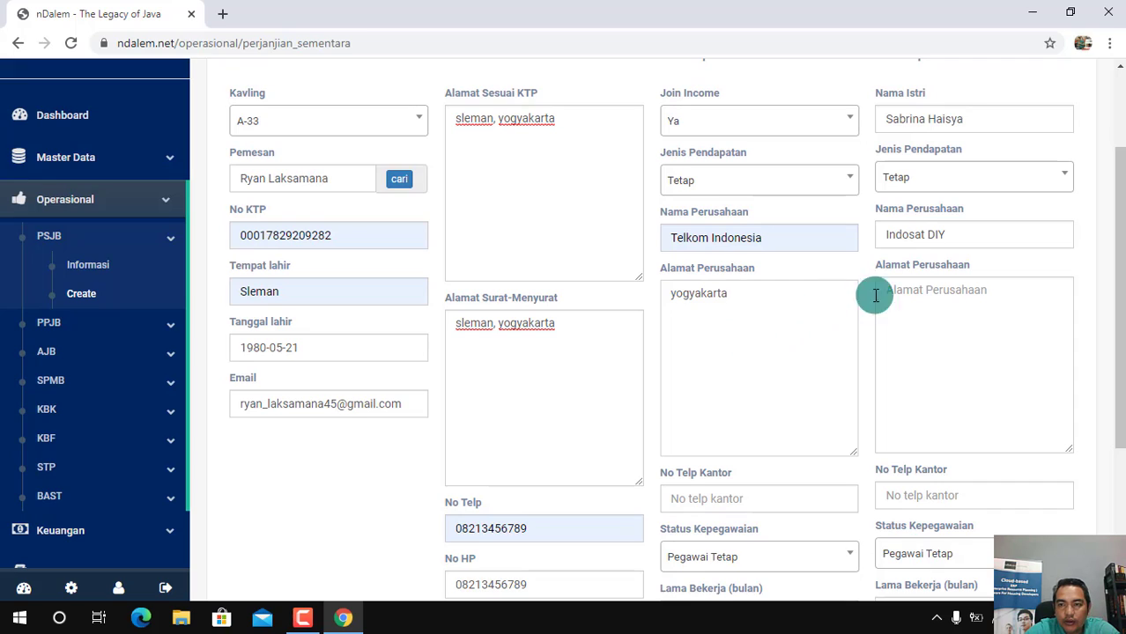
{"action": "left_click", "coordinate": [944, 312]}
{"action": "type", "text": "y"}
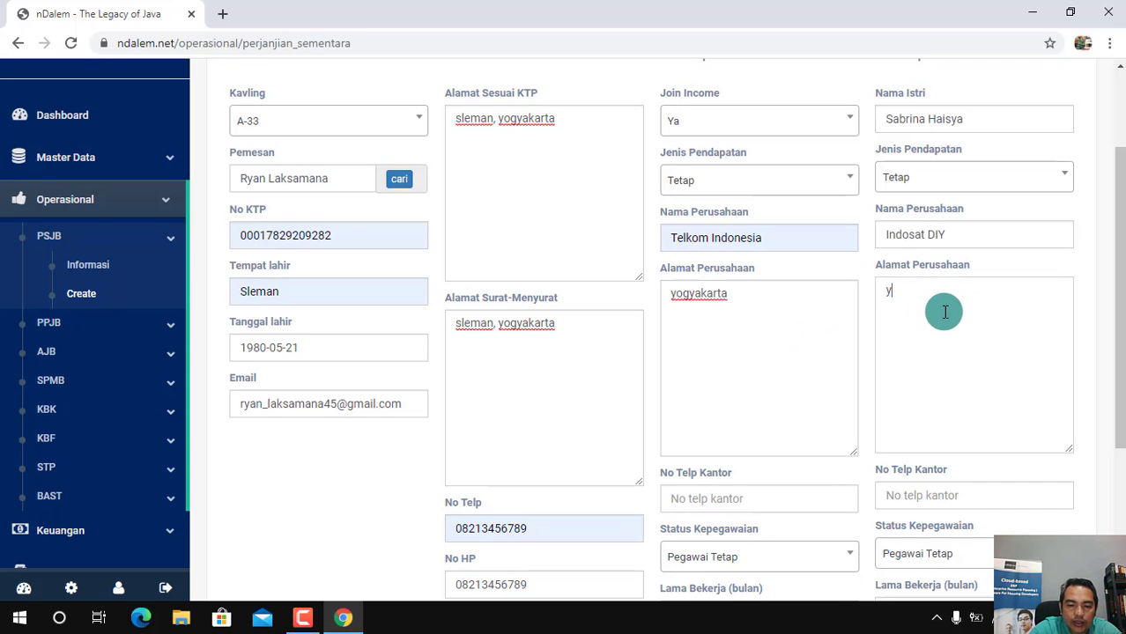
{"action": "type", "text": "ogyakarta"}
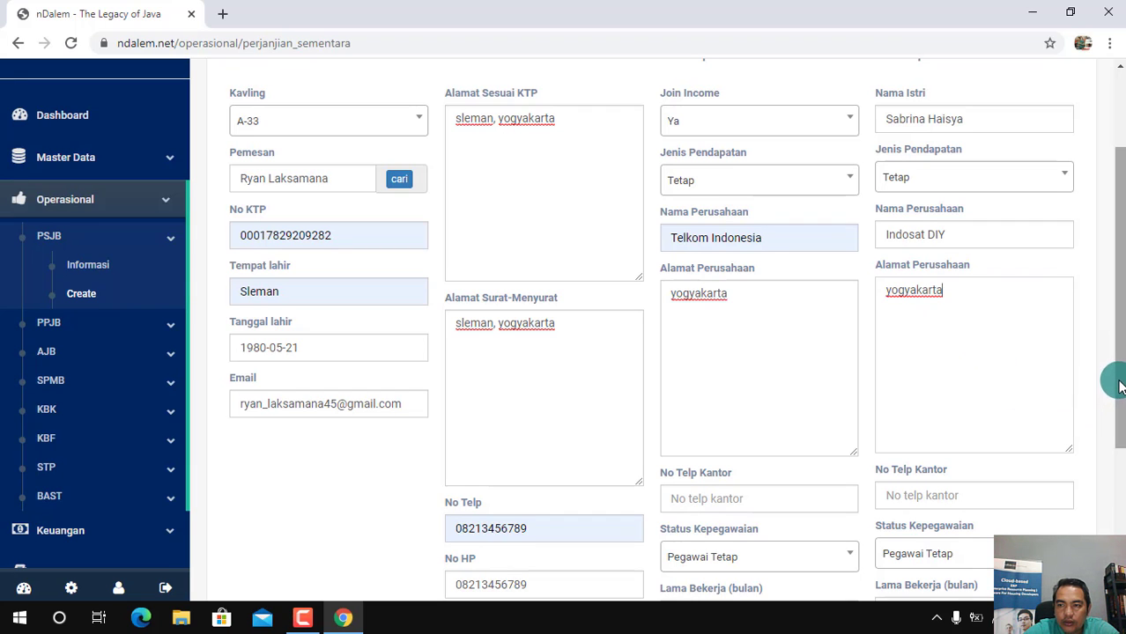
Enter the office phone numbers for both husband and wife under No Telp Kantor
{"action": "left_click_drag", "start_coordinate": [1121, 382], "coordinate": [1120, 466]}
{"action": "left_click", "coordinate": [723, 336]}
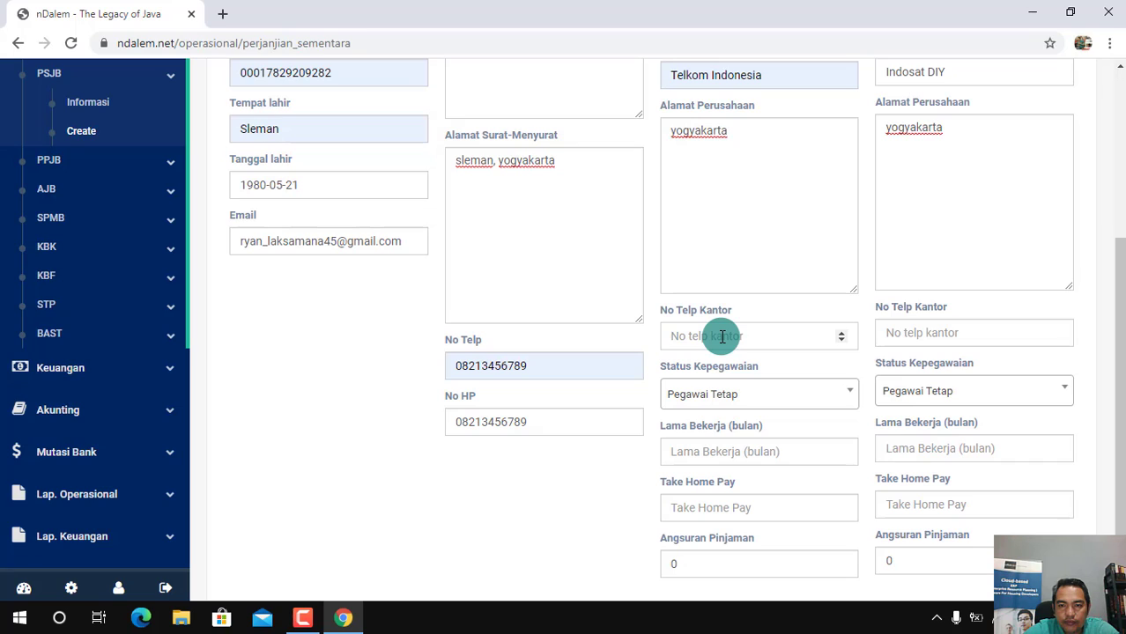
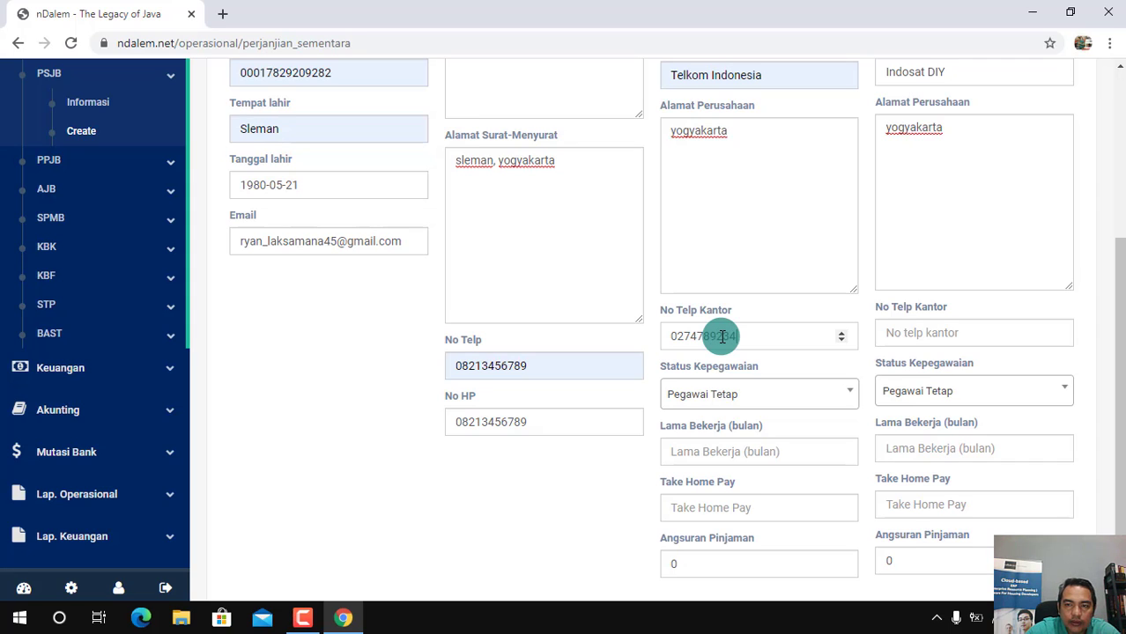
{"action": "left_click", "coordinate": [909, 335]}
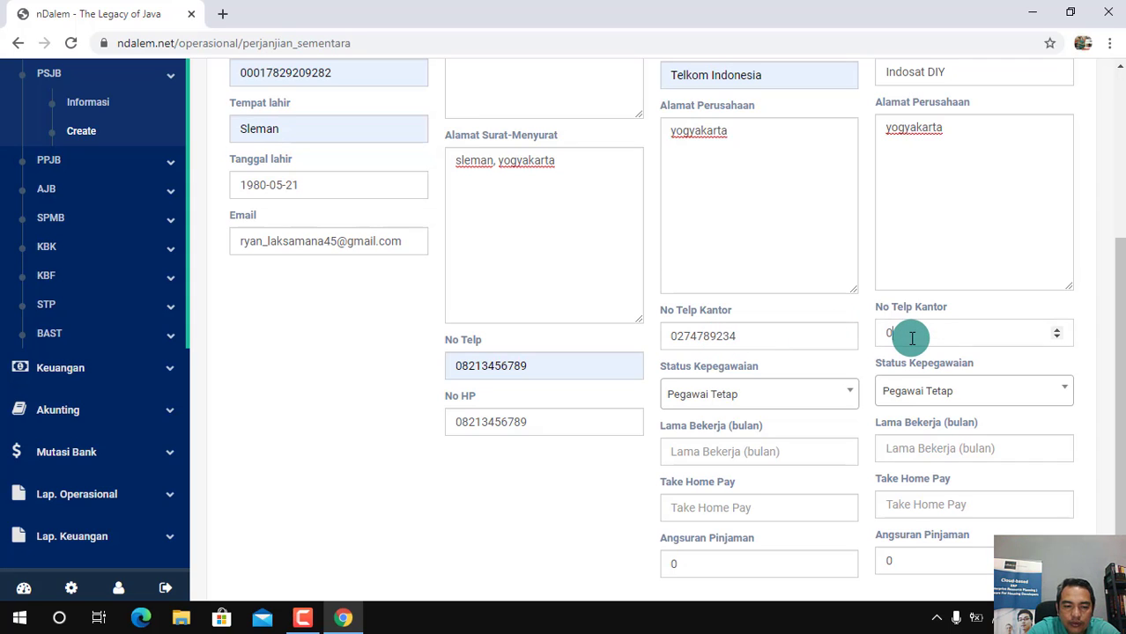
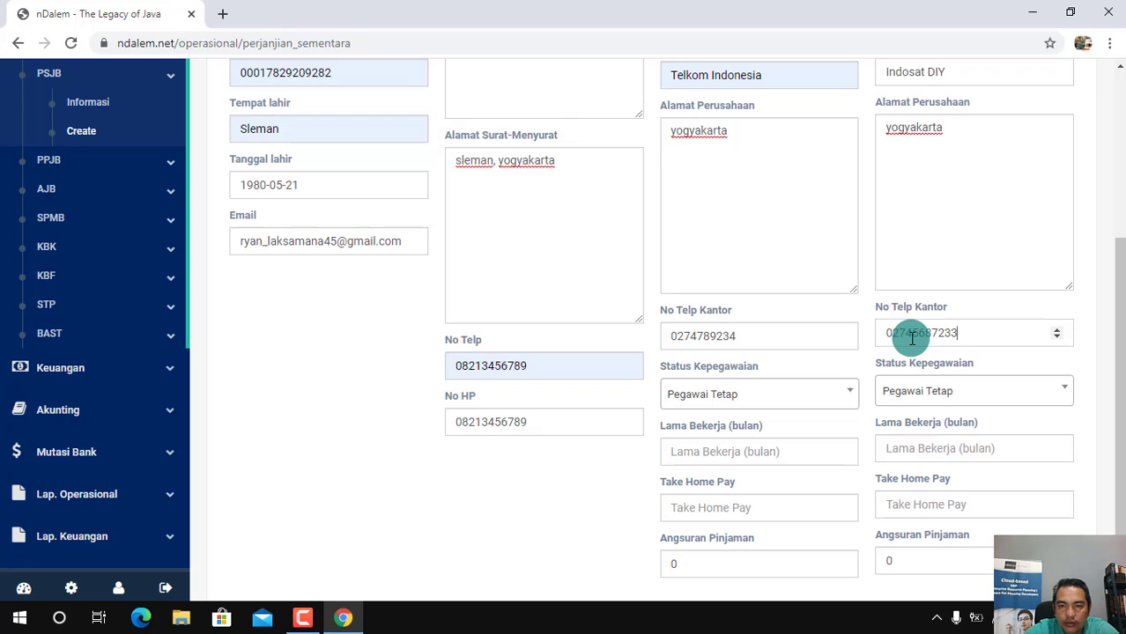
Choose Pegawai Tetap as the husband's Status Kepegawaian and Pegawai Kontrak as the wife's
{"action": "left_click", "coordinate": [837, 397]}
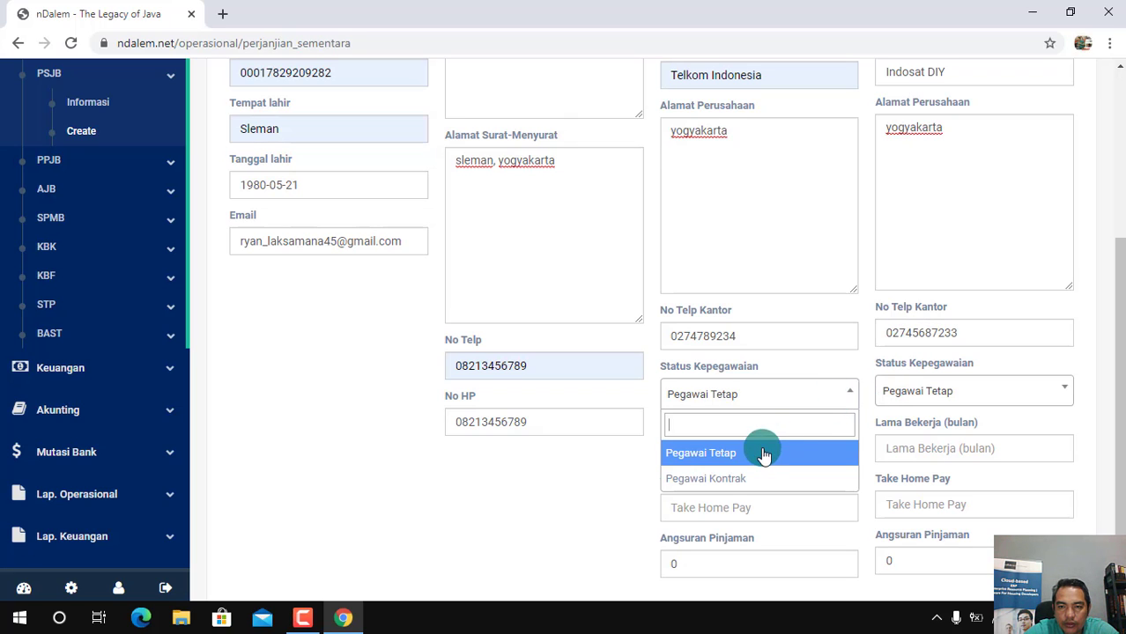
{"action": "left_click", "coordinate": [760, 453]}
{"action": "left_click", "coordinate": [1036, 390]}
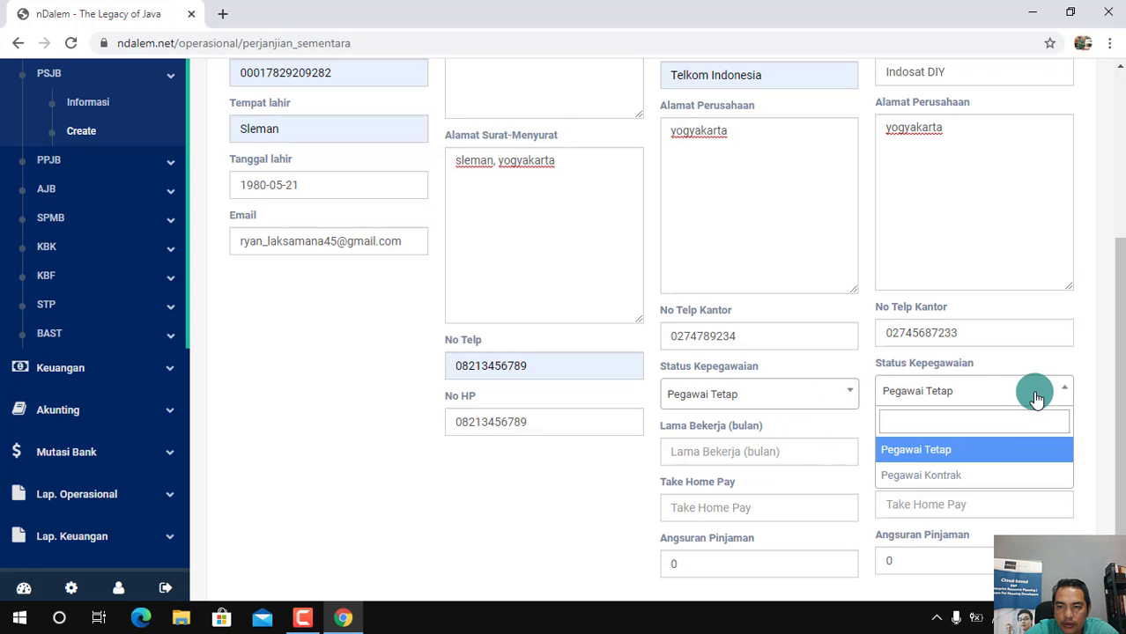
{"action": "left_click", "coordinate": [938, 473]}
Set Lama Bekerja to 60 months for the husband and 24 months for the wife
{"action": "scroll", "coordinate": [1111, 441], "scroll_direction": "down", "scroll_amount": 1}
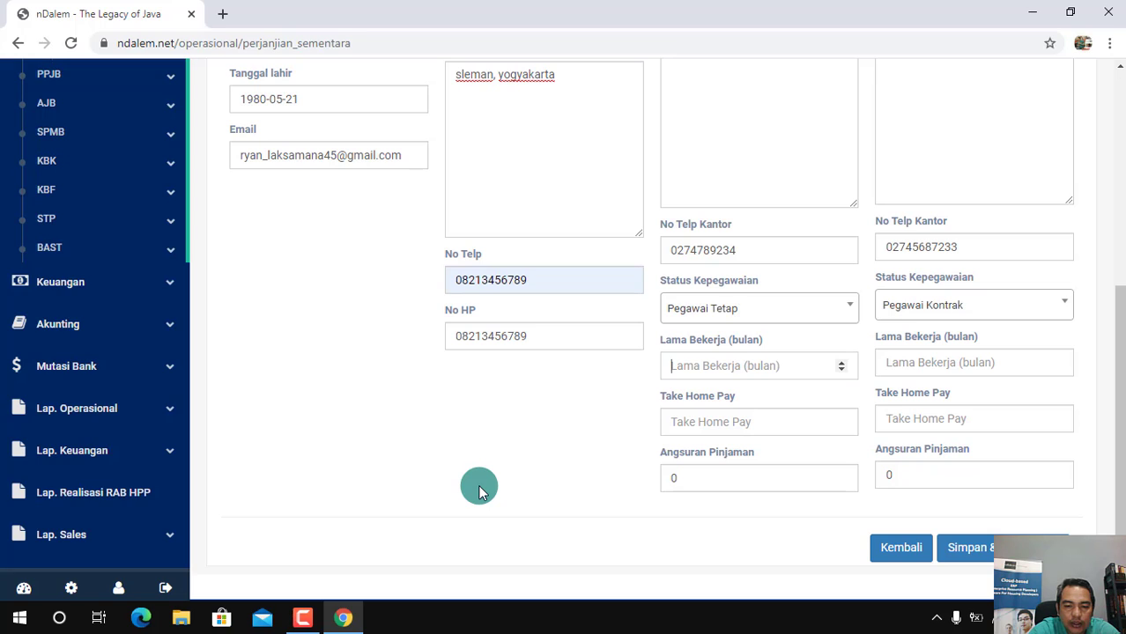
{"action": "type", "text": "60"}
{"action": "left_click", "coordinate": [901, 369]}
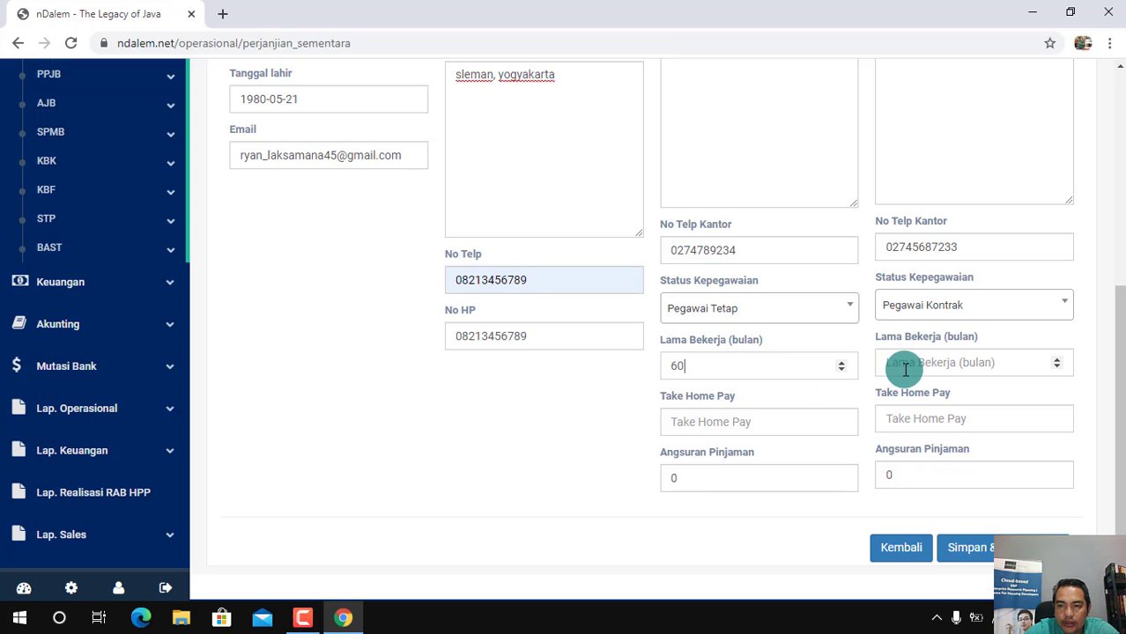
{"action": "type", "text": "12"}
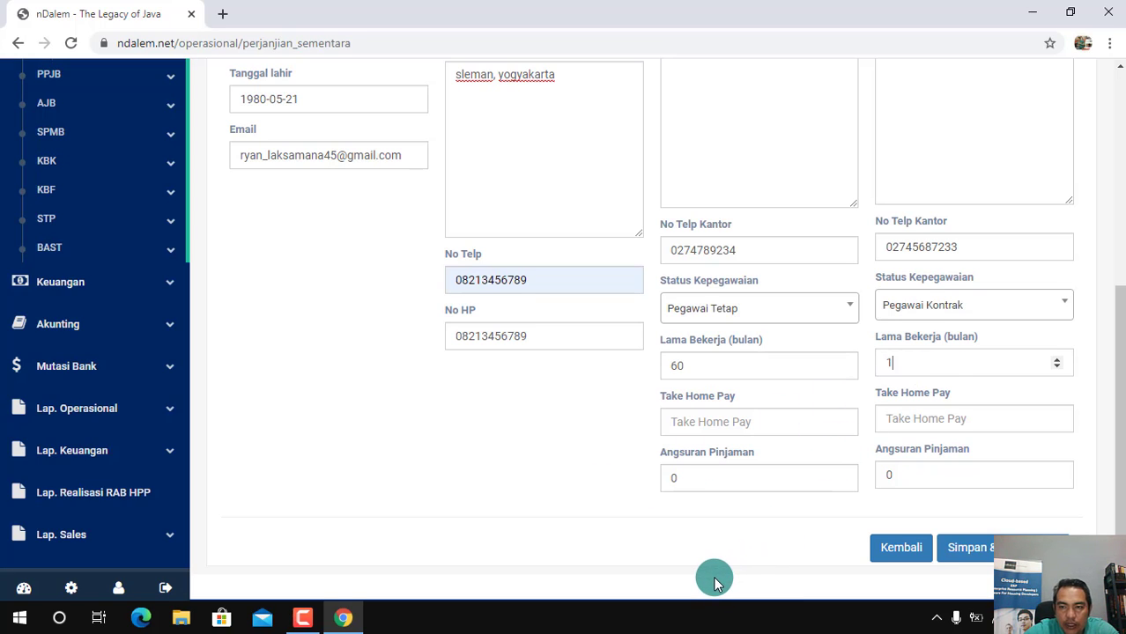
{"action": "key", "text": "BackSpace"}
{"action": "key", "text": "BackSpace"}
{"action": "type", "text": "24"}
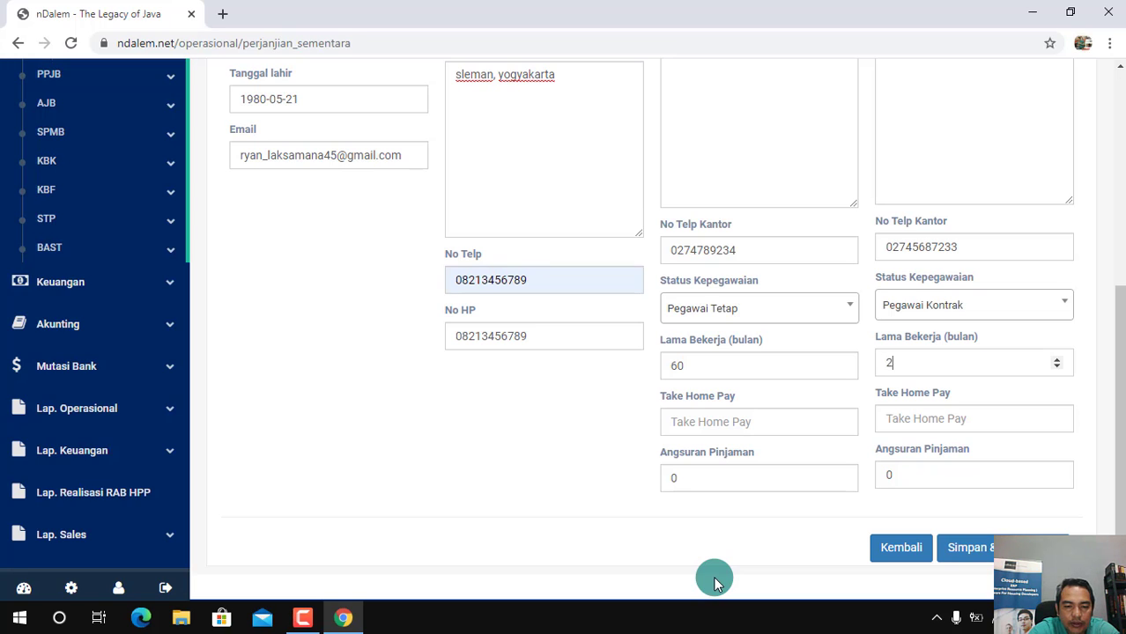
Set Take Home Pay to 7,500,000 for the husband and 2,000,000 for the wife
{"action": "left_click", "coordinate": [692, 421]}
{"action": "left_click", "coordinate": [692, 457]}
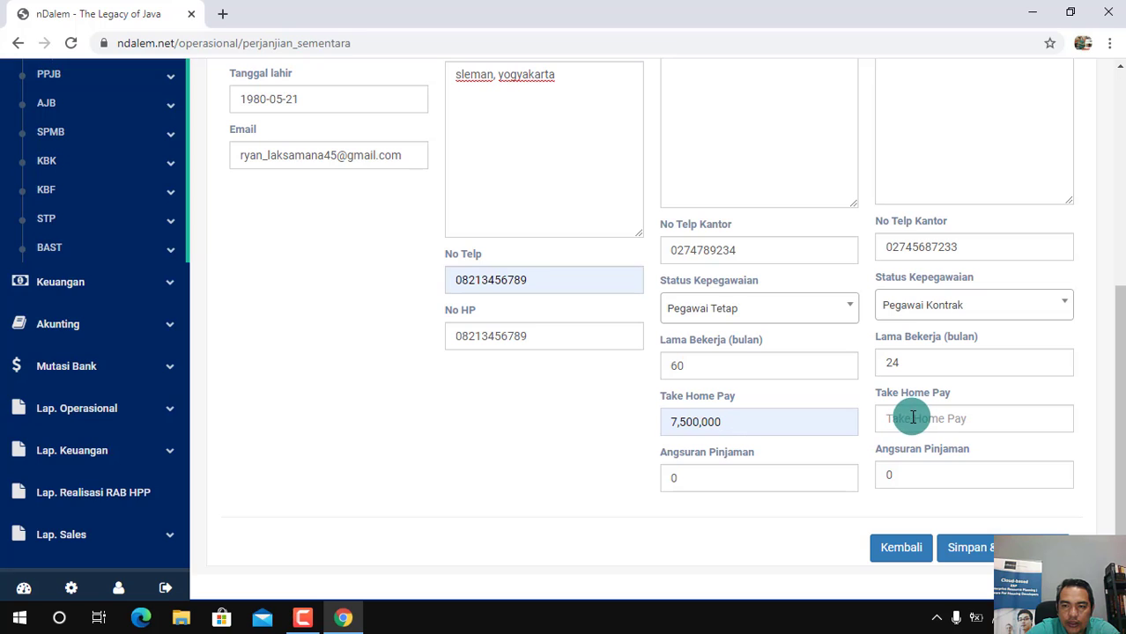
{"action": "left_click", "coordinate": [908, 418]}
{"action": "type", "text": "2000000"}
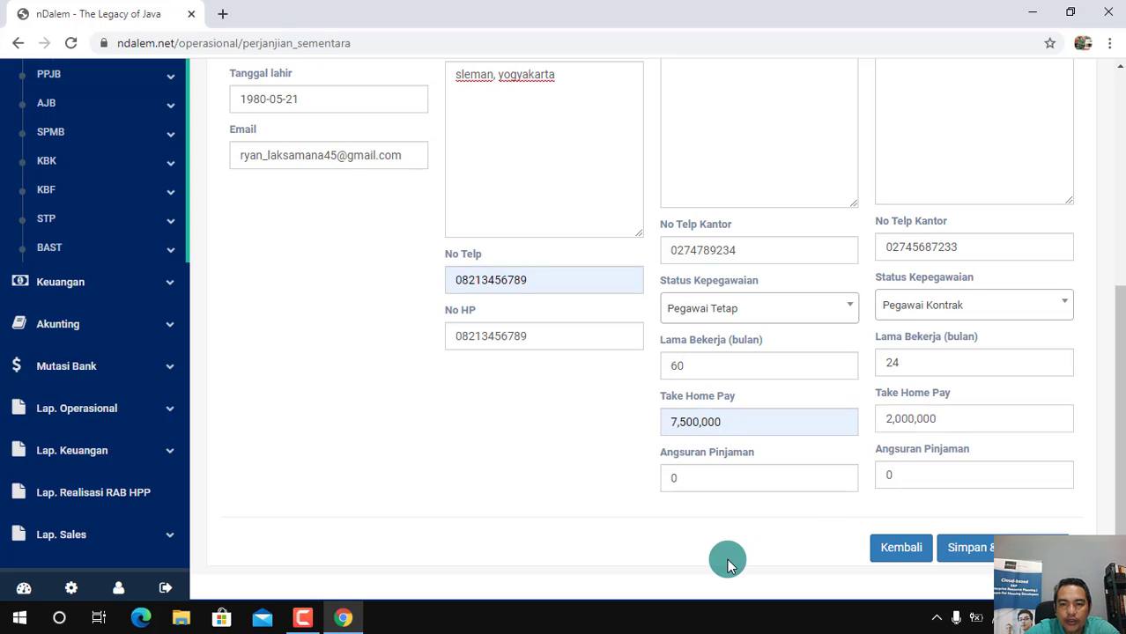
Set Angsuran Pinjaman to 500,000 for both husband and wife
{"action": "left_click", "coordinate": [687, 473]}
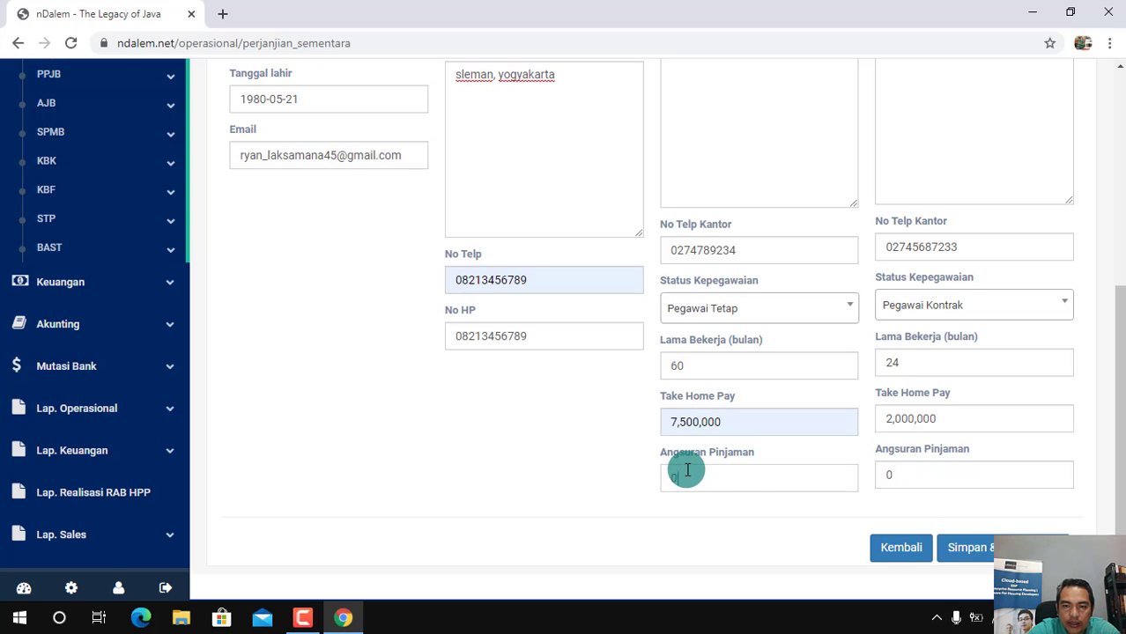
{"action": "key", "text": "BackSpace"}
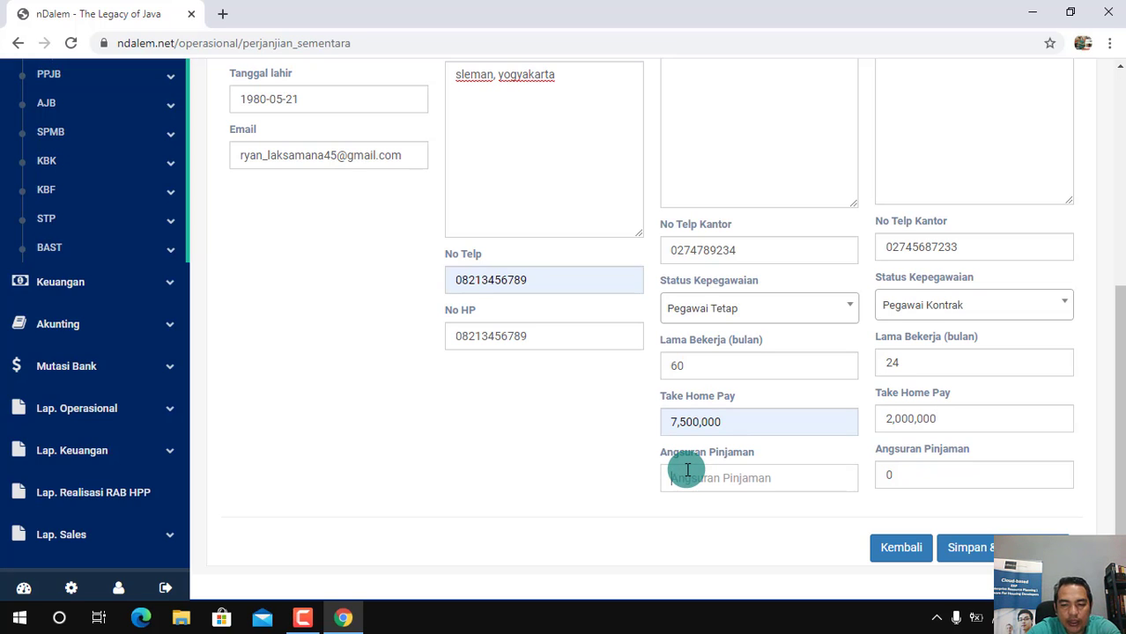
{"action": "type", "text": "5000000"}
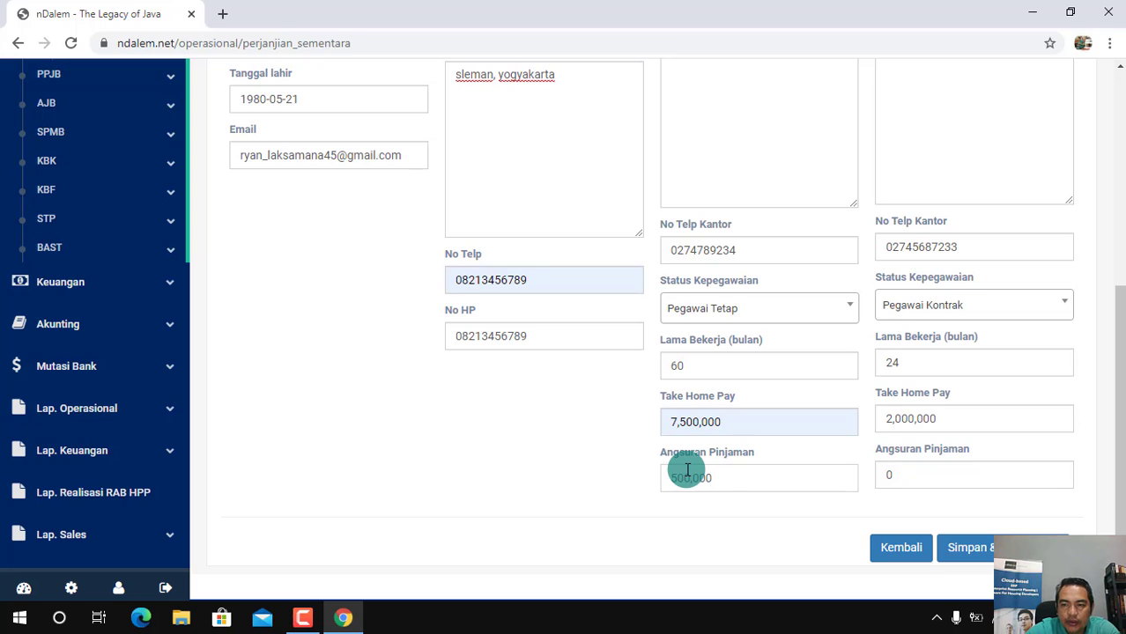
{"action": "left_click", "coordinate": [902, 478]}
{"action": "key", "text": "BackSpace"}
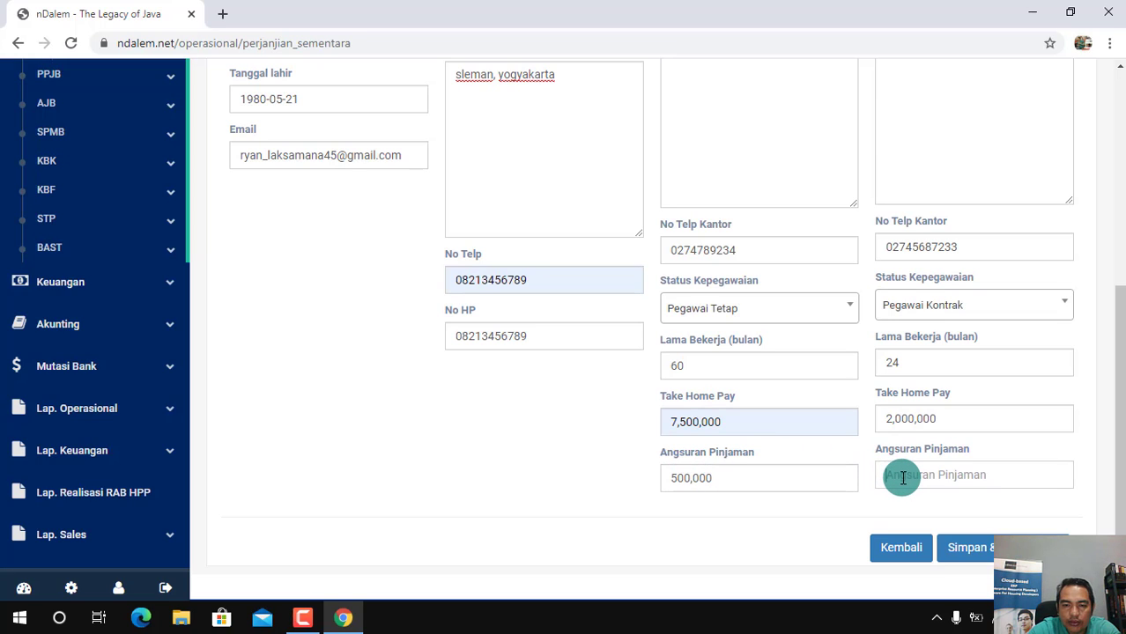
{"action": "type", "text": "5000000"}
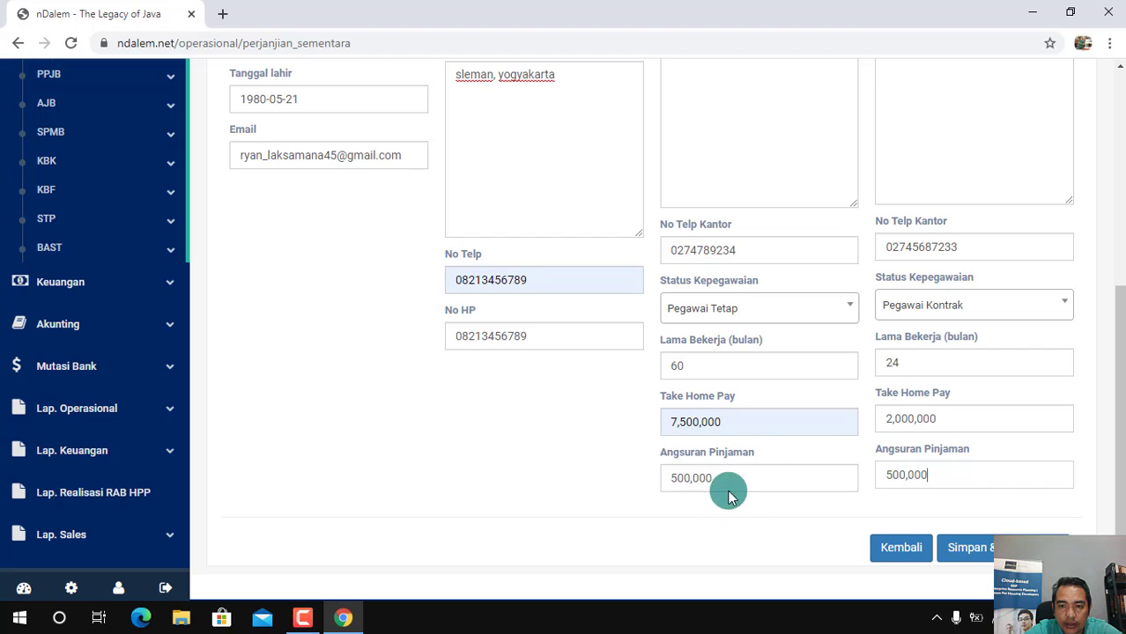
Save the buyer's PSJB data and confirm continuing to the next process
{"action": "left_click_drag", "start_coordinate": [1119, 414], "coordinate": [1119, 476]}
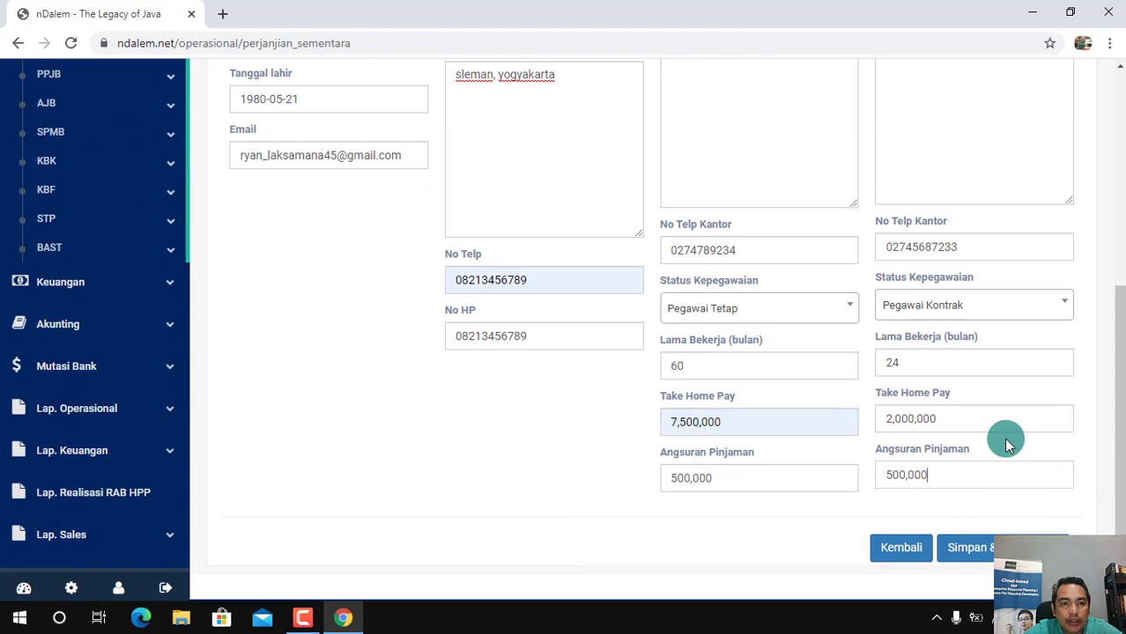
{"action": "left_click", "coordinate": [1000, 548]}
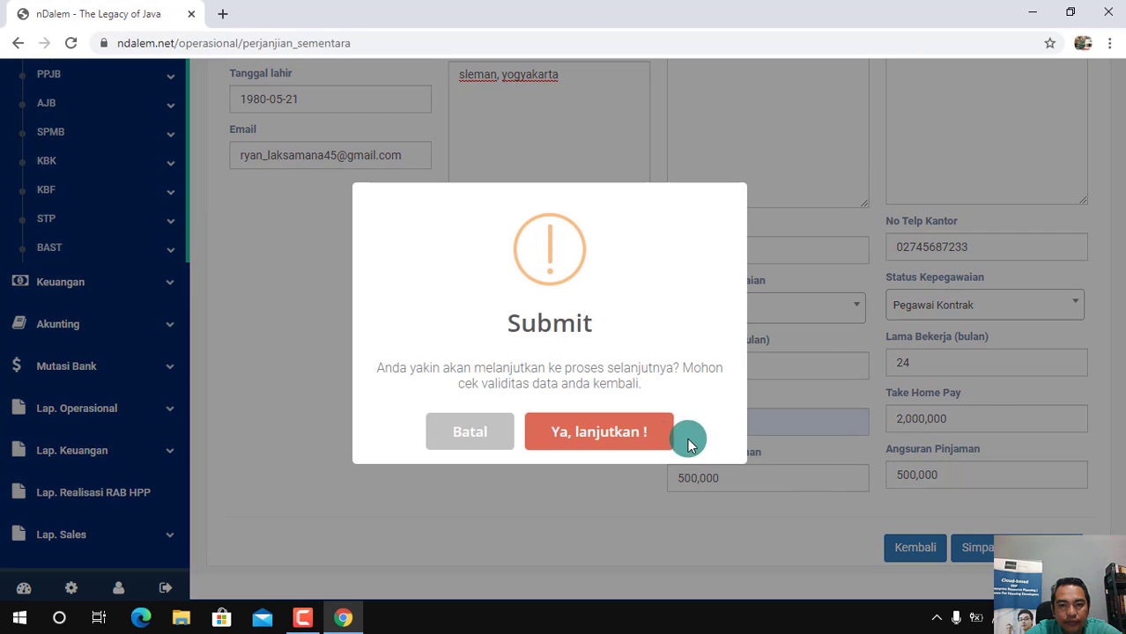
{"action": "left_click", "coordinate": [583, 446]}
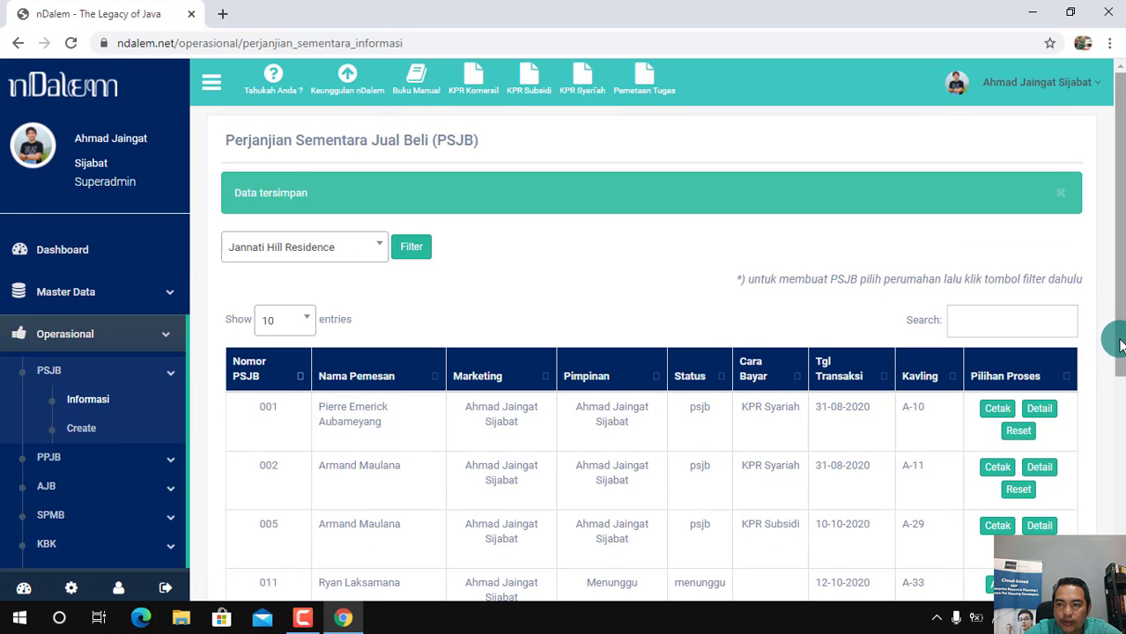
Open the order information form for plot A-33's pending PSJB and choose KPR as Cara Pembayaran
{"action": "scroll", "coordinate": [1120, 370], "scroll_direction": "down", "scroll_amount": 1}
{"action": "scroll", "coordinate": [1118, 378], "scroll_direction": "down", "scroll_amount": 1}
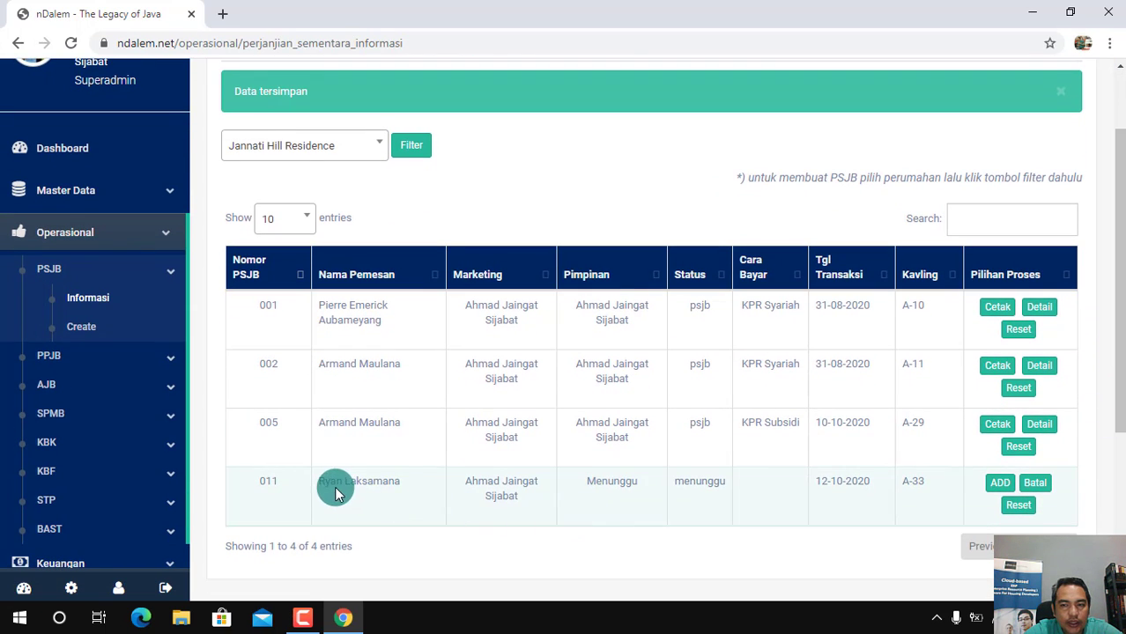
{"action": "left_click", "coordinate": [1002, 485]}
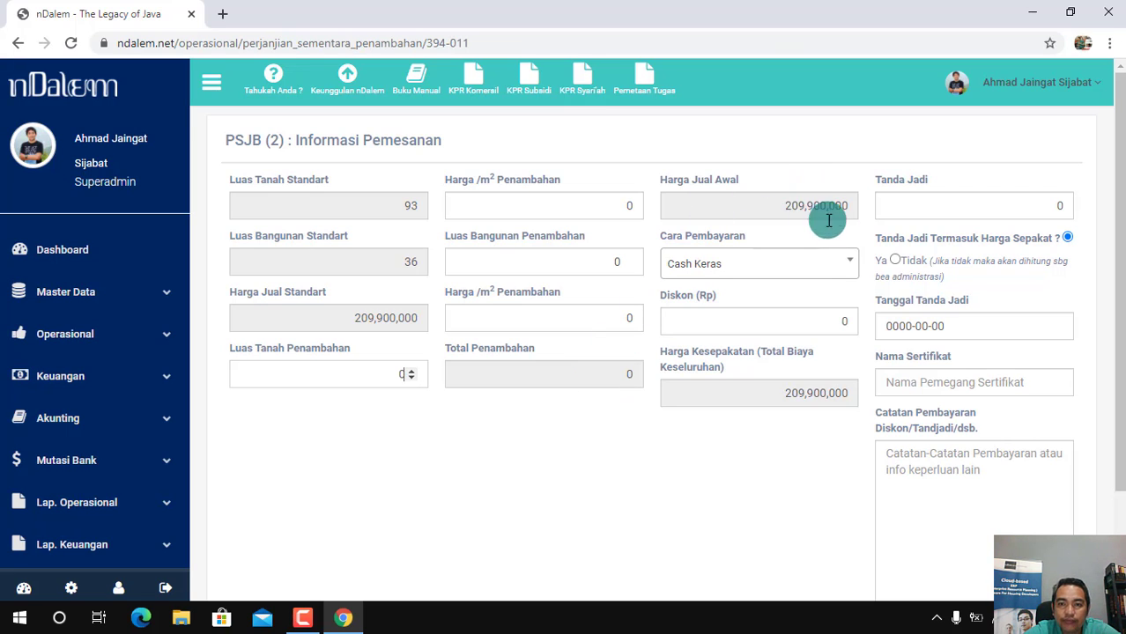
{"action": "left_click", "coordinate": [846, 271]}
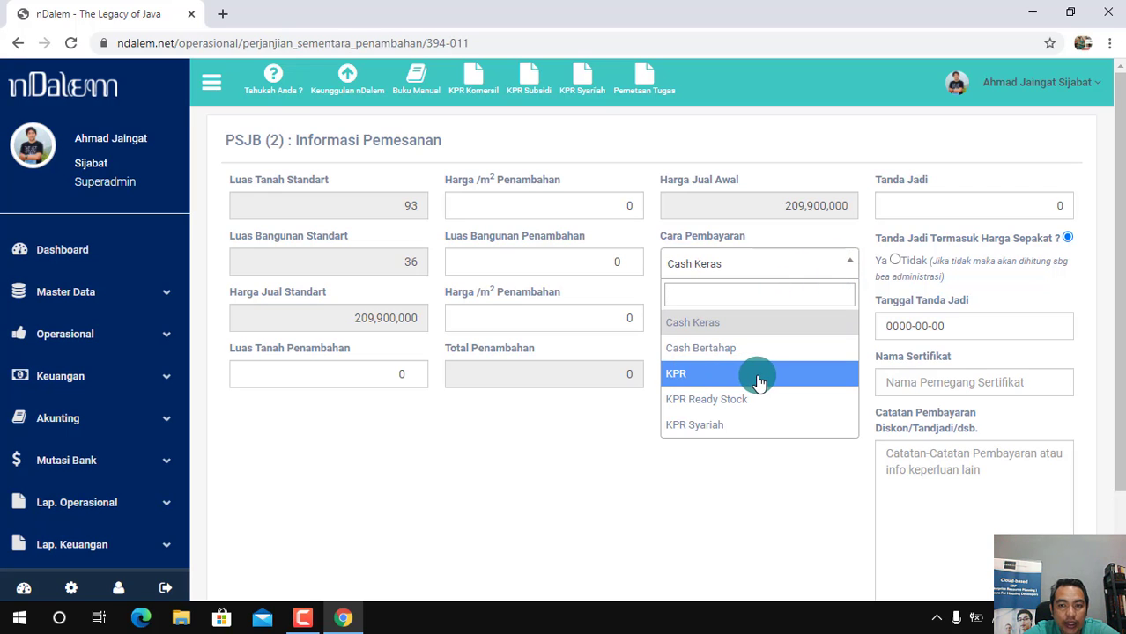
{"action": "left_click", "coordinate": [712, 381]}
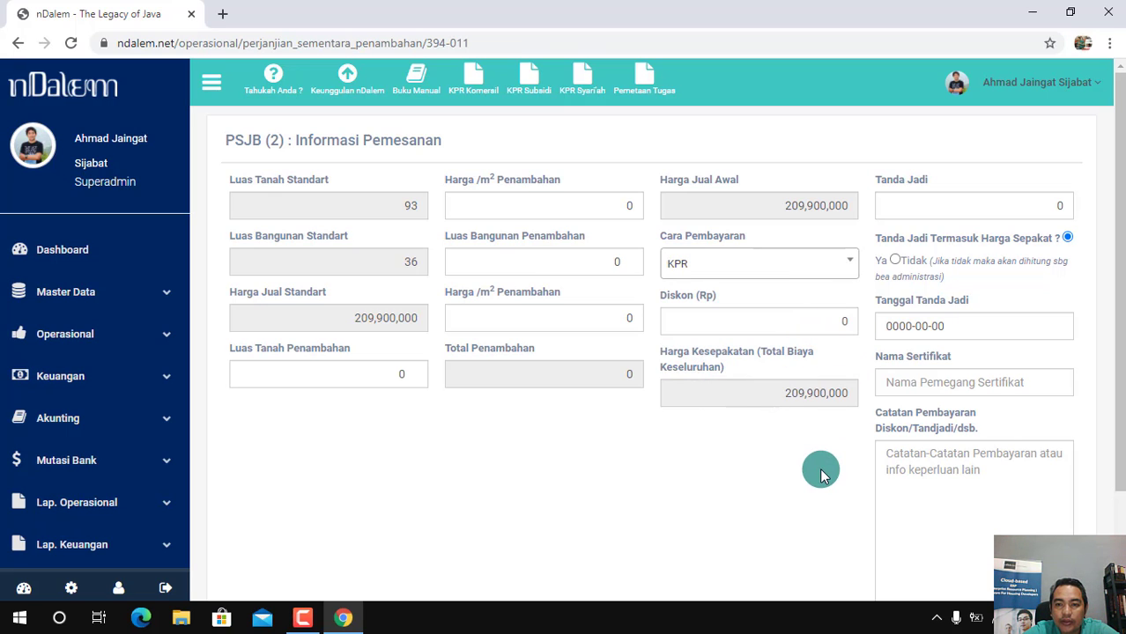
Set a Tanda Jadi of 1,000,000 not included in the agreed price, dated 2020-10-12
{"action": "left_click", "coordinate": [1068, 208]}
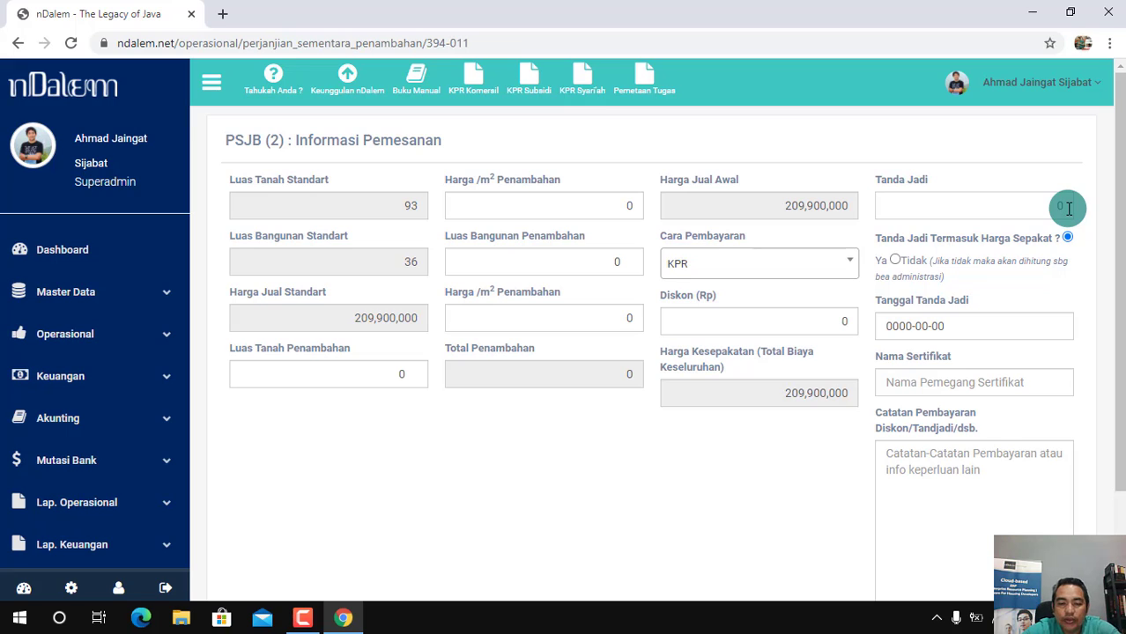
{"action": "key", "text": "Delete"}
{"action": "type", "text": "1,000,00"}
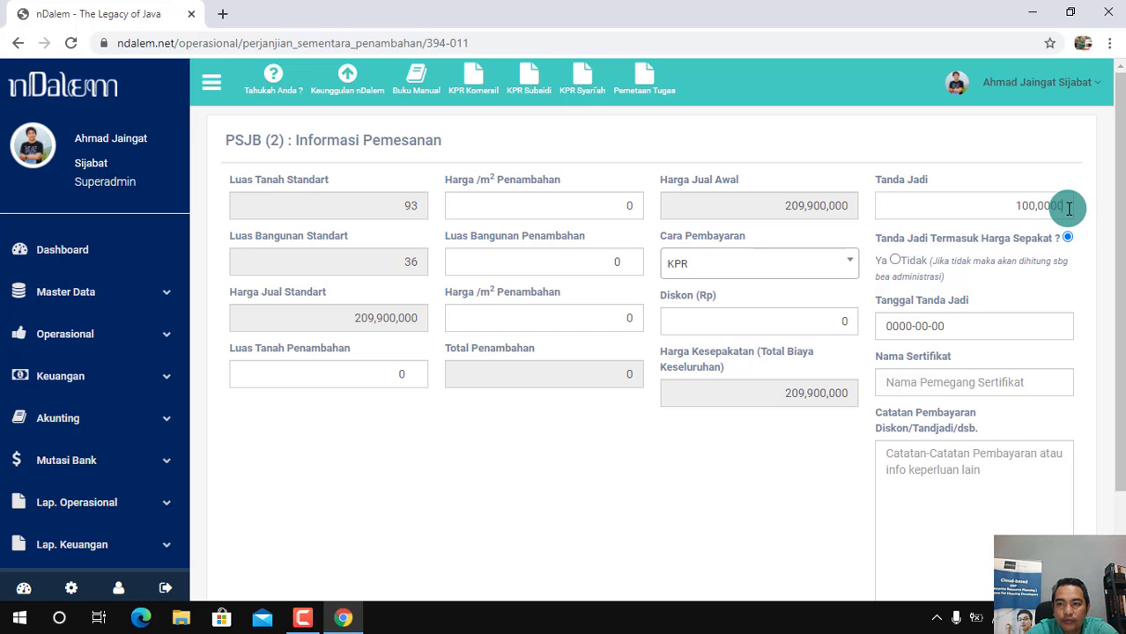
{"action": "type", "text": "0"}
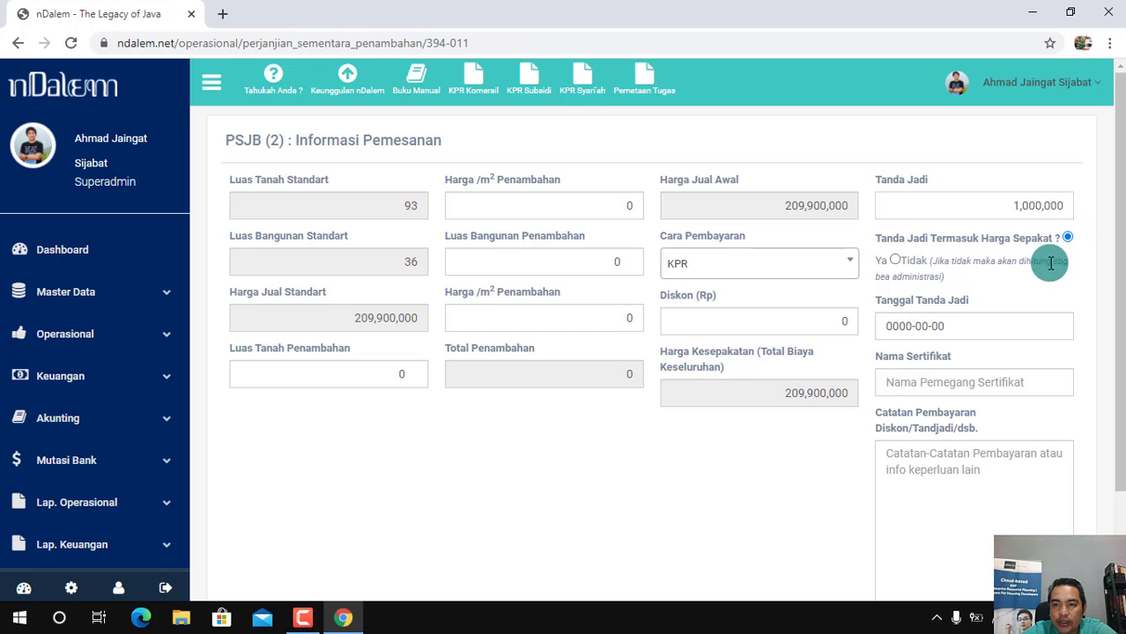
{"action": "left_click", "coordinate": [895, 261]}
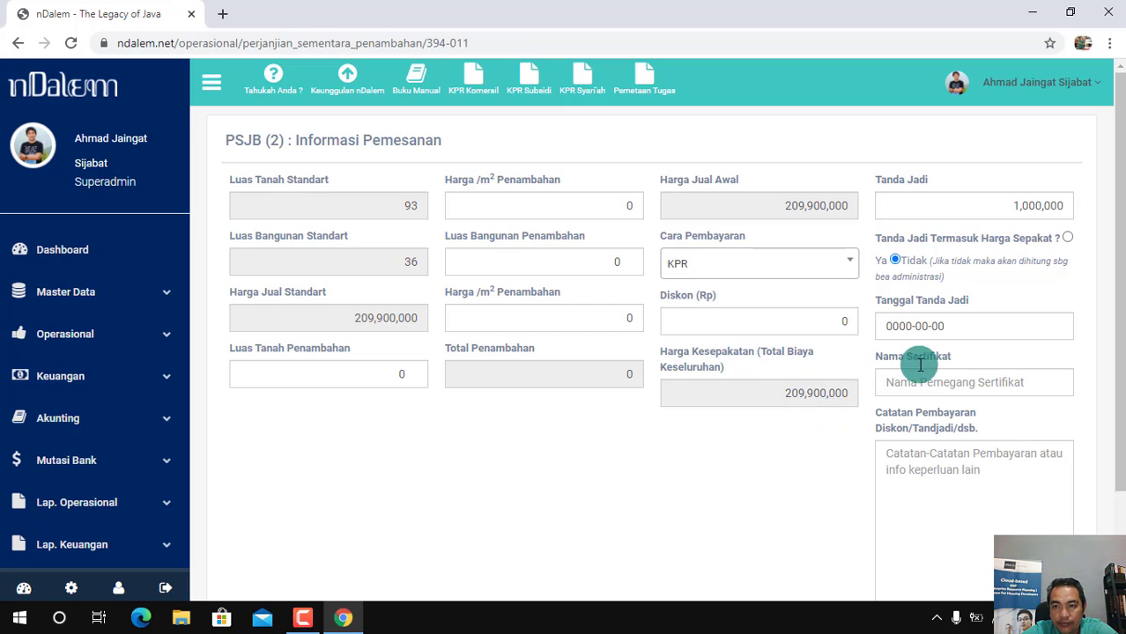
{"action": "left_click", "coordinate": [997, 330]}
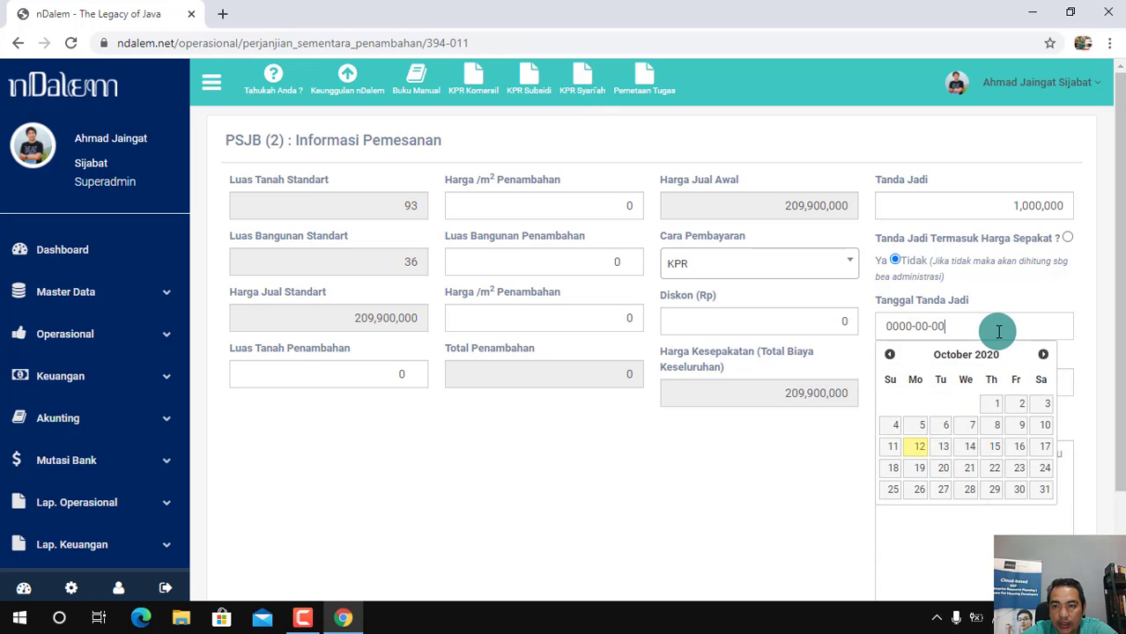
{"action": "left_click", "coordinate": [919, 446]}
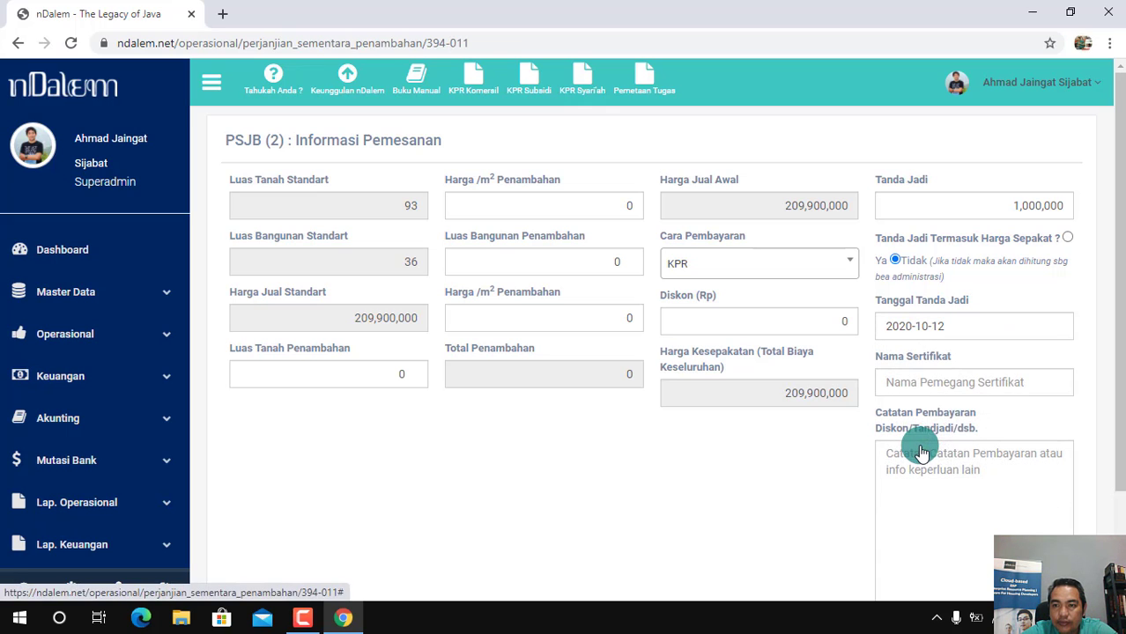
Enter the buyer's full name as the certificate holder and "-" as the payment note
{"action": "left_click", "coordinate": [997, 382]}
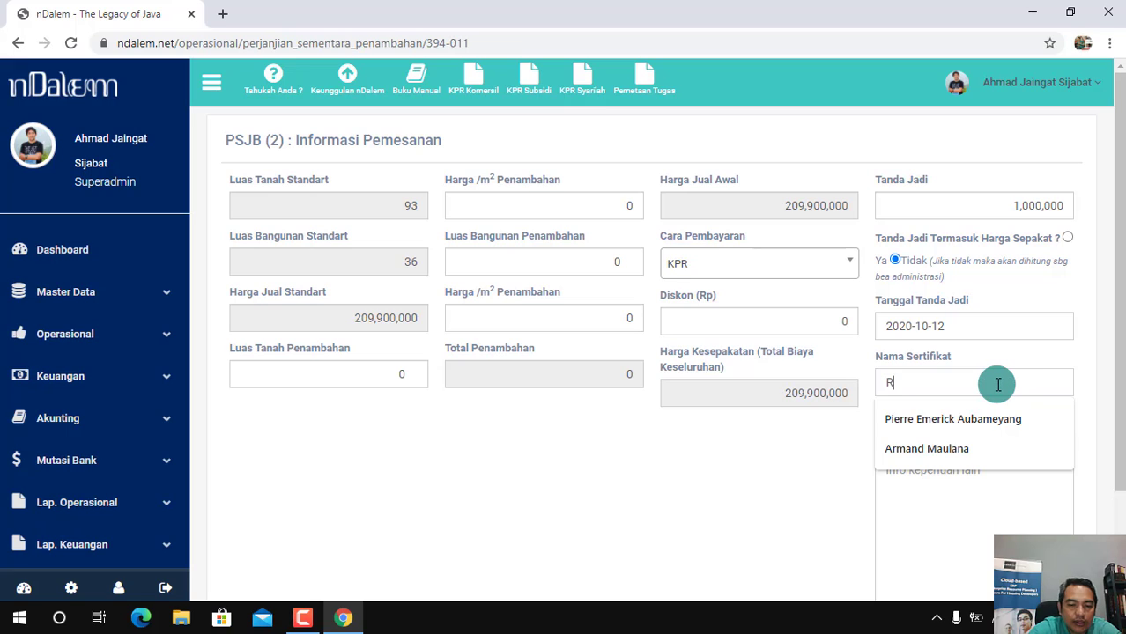
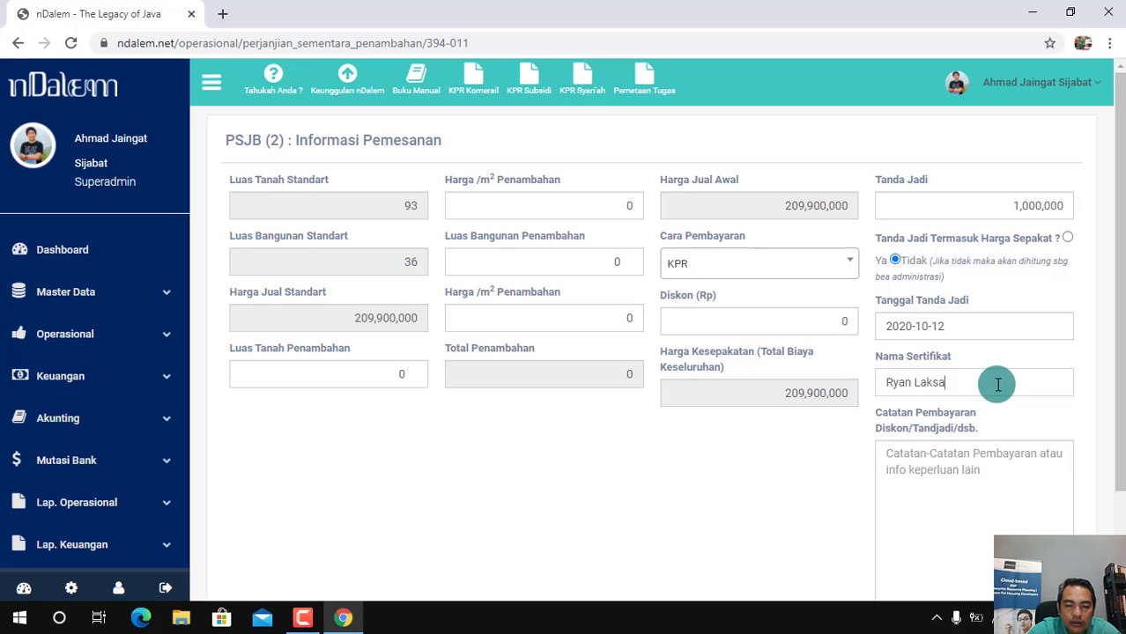
{"action": "left_click", "coordinate": [967, 485]}
{"action": "type", "text": "-"}
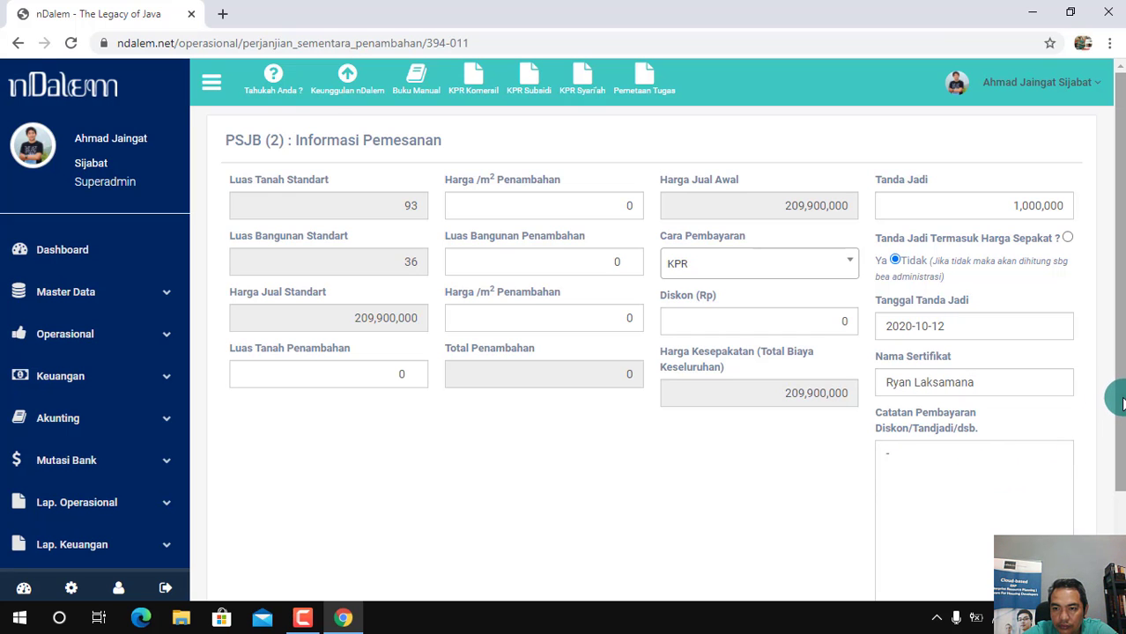
{"action": "left_click_drag", "start_coordinate": [1121, 401], "coordinate": [1121, 445]}
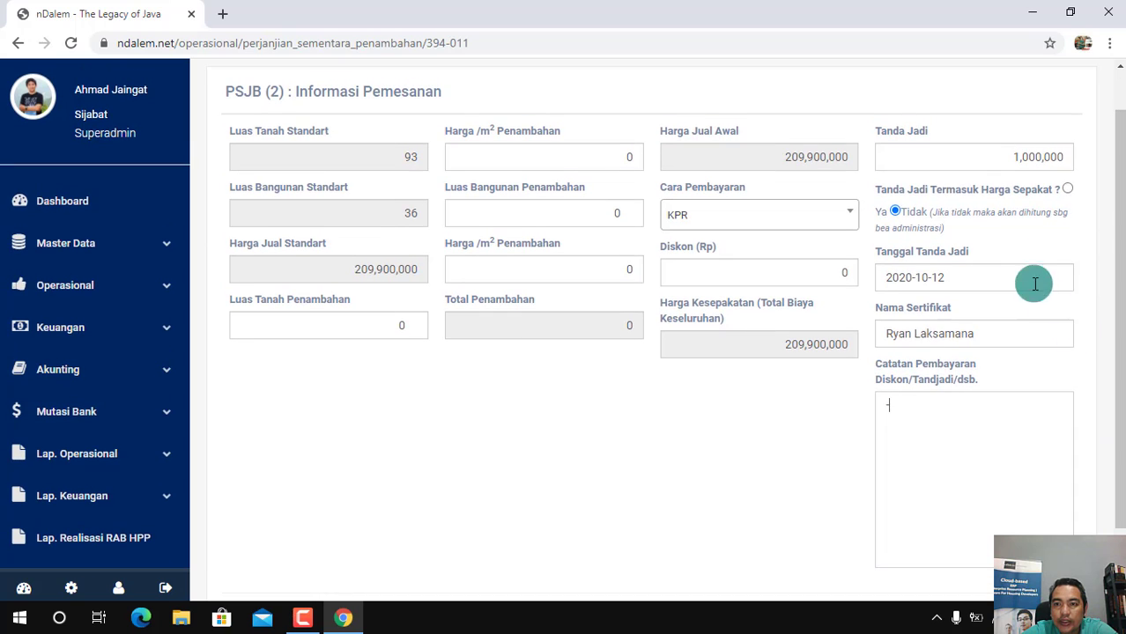
Keep the Tanda Jadi excluded from the agreed price, then save the order information and confirm continuing to the next process
{"action": "left_click", "coordinate": [894, 210]}
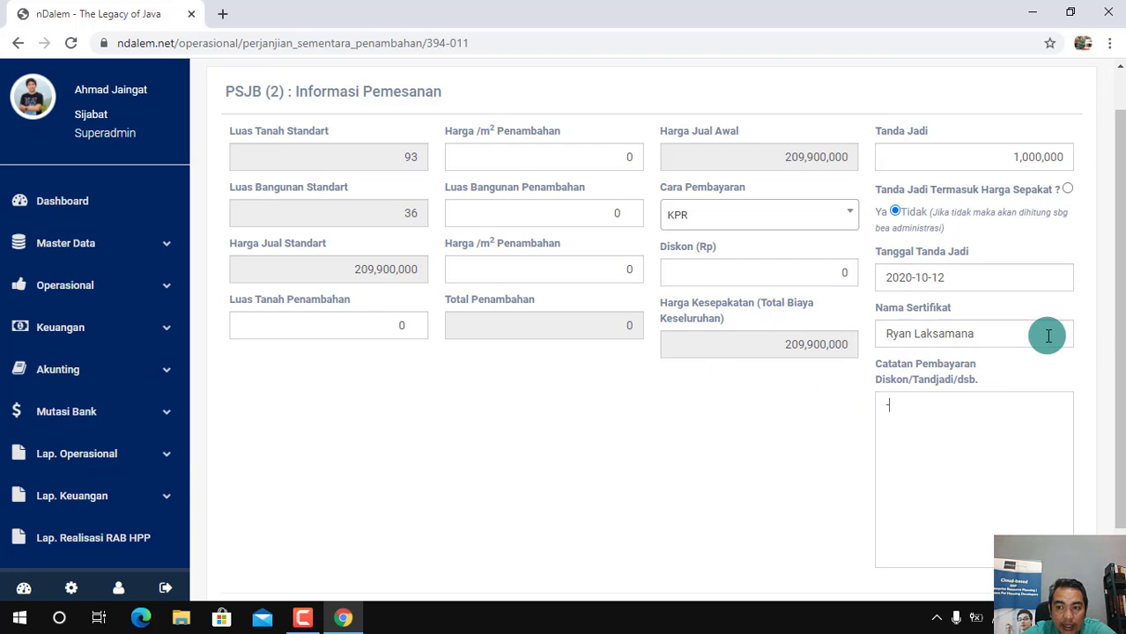
{"action": "left_click_drag", "start_coordinate": [1117, 339], "coordinate": [1085, 491]}
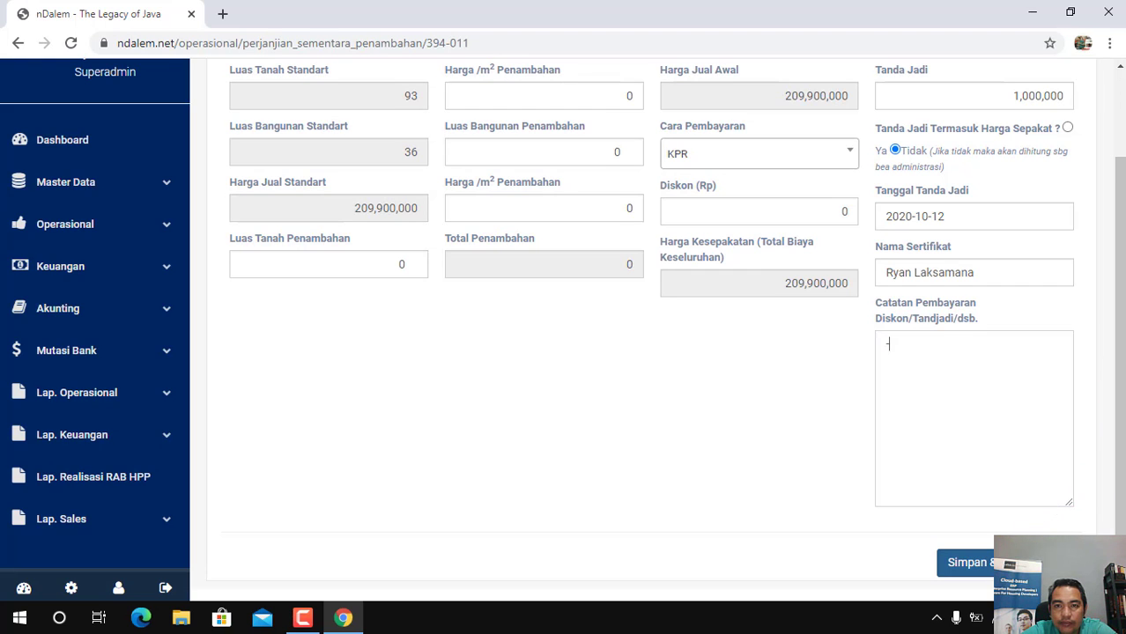
{"action": "left_click", "coordinate": [966, 562]}
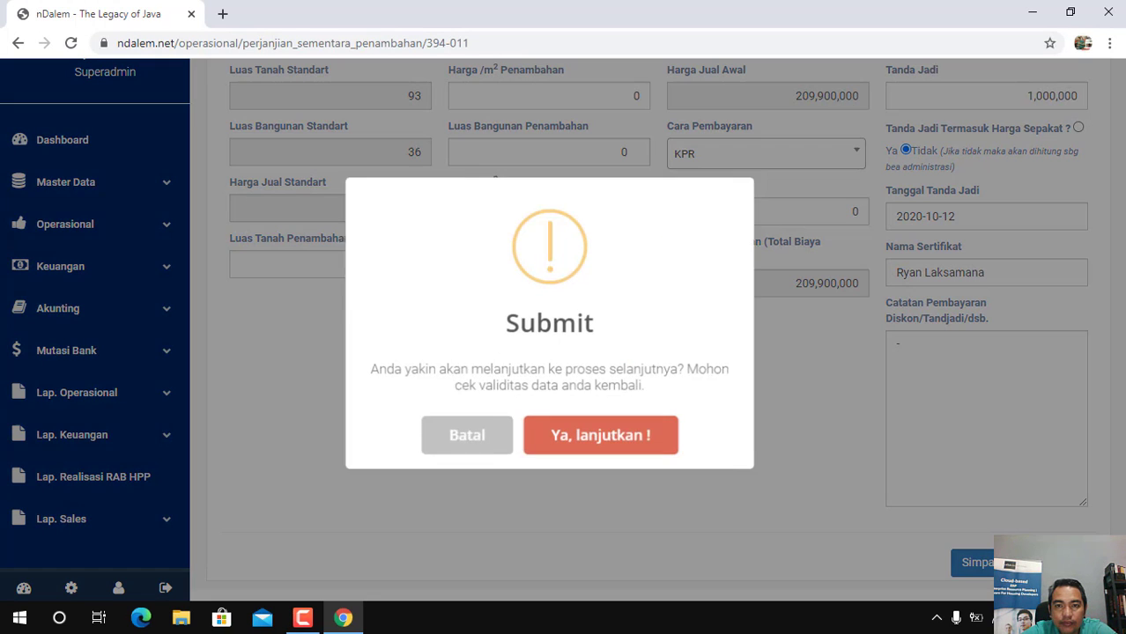
{"action": "left_click", "coordinate": [598, 432]}
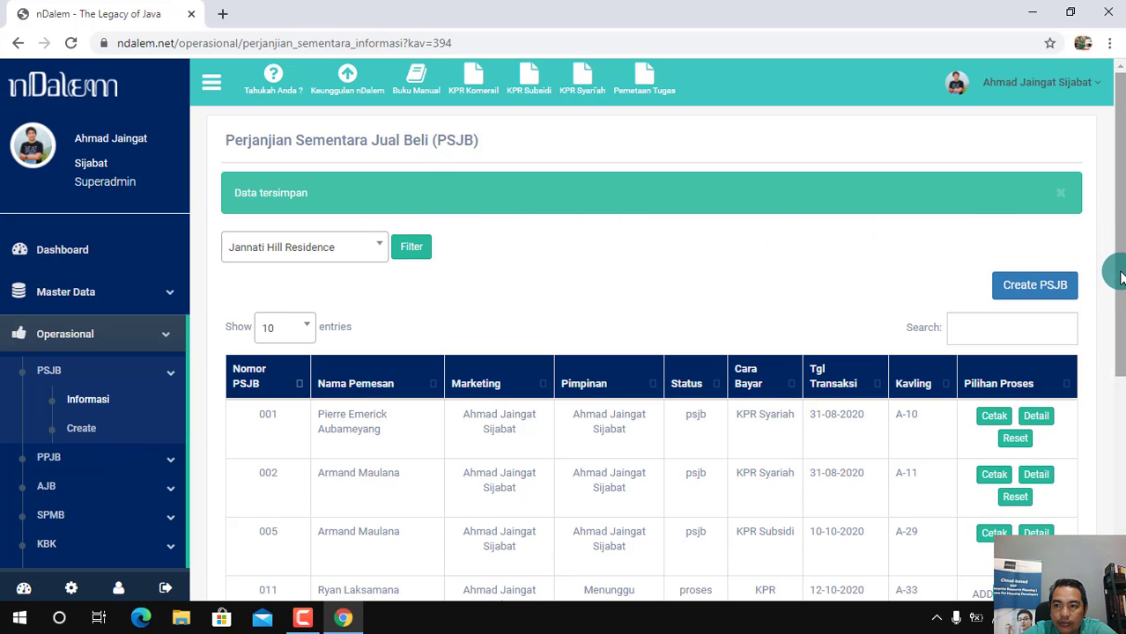
Open the Penambahan & Pembayaran form for plot A-33's pending PSJB
{"action": "left_click_drag", "start_coordinate": [1120, 278], "coordinate": [1115, 362]}
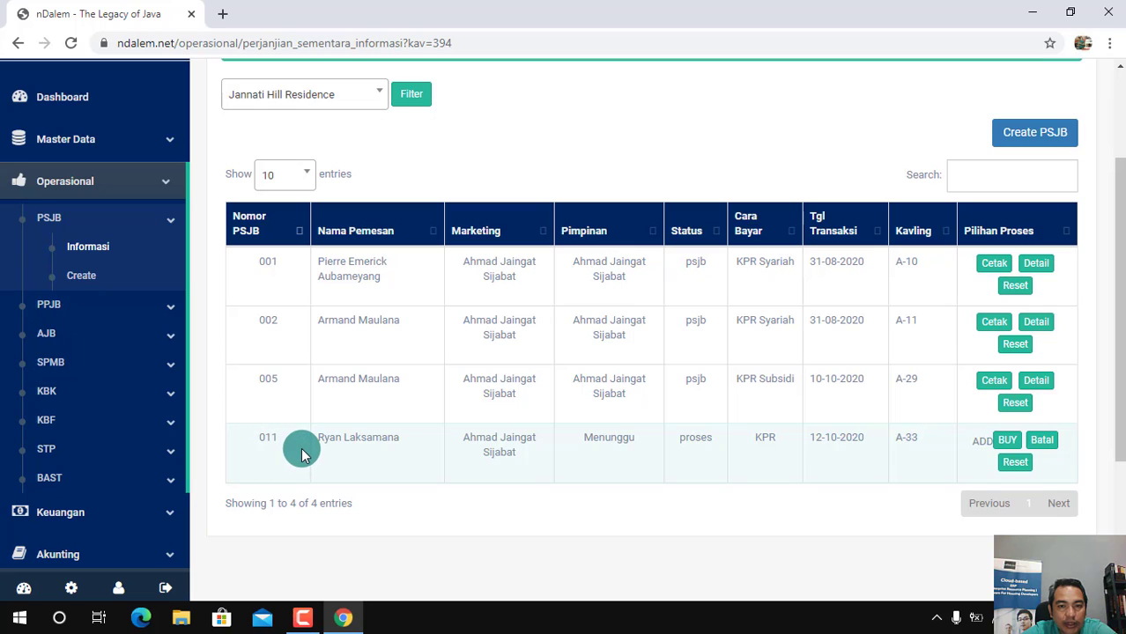
{"action": "left_click", "coordinate": [1013, 441]}
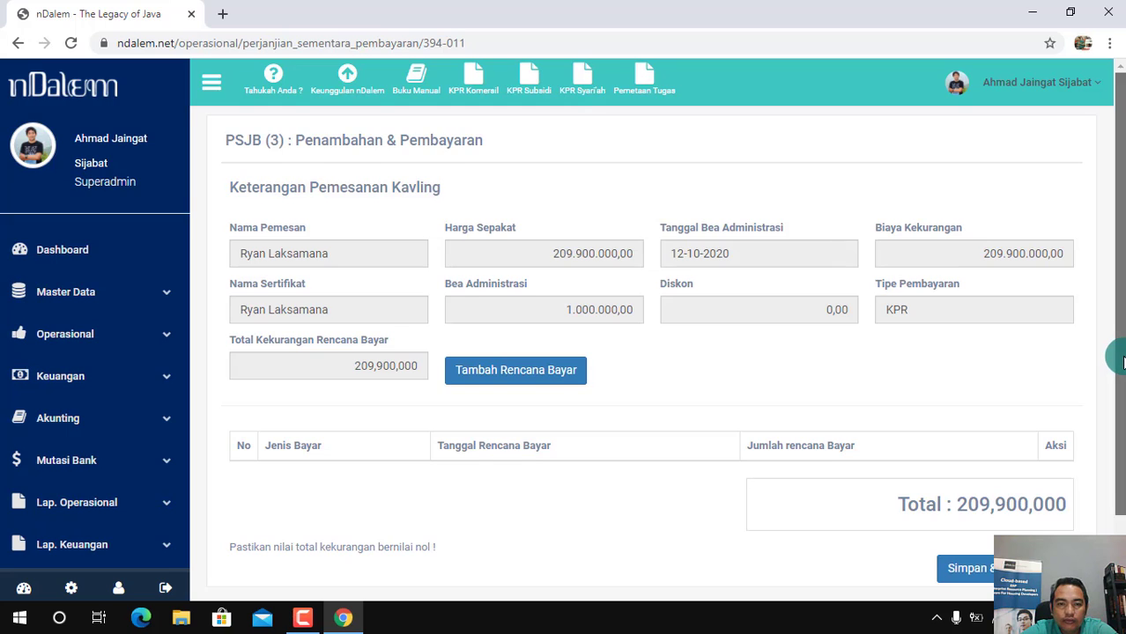
{"action": "left_click_drag", "start_coordinate": [1121, 360], "coordinate": [1085, 397]}
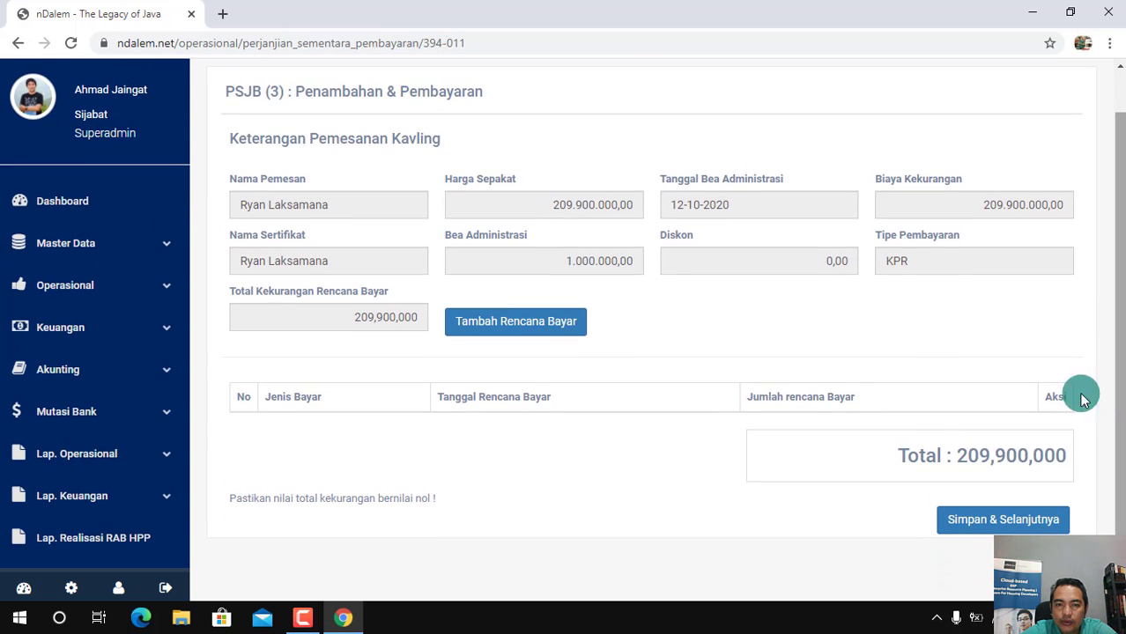
Add a planned payment of type Down Payment with a Jumlah Rencana Bayar of 21,000,000
{"action": "left_click", "coordinate": [524, 322]}
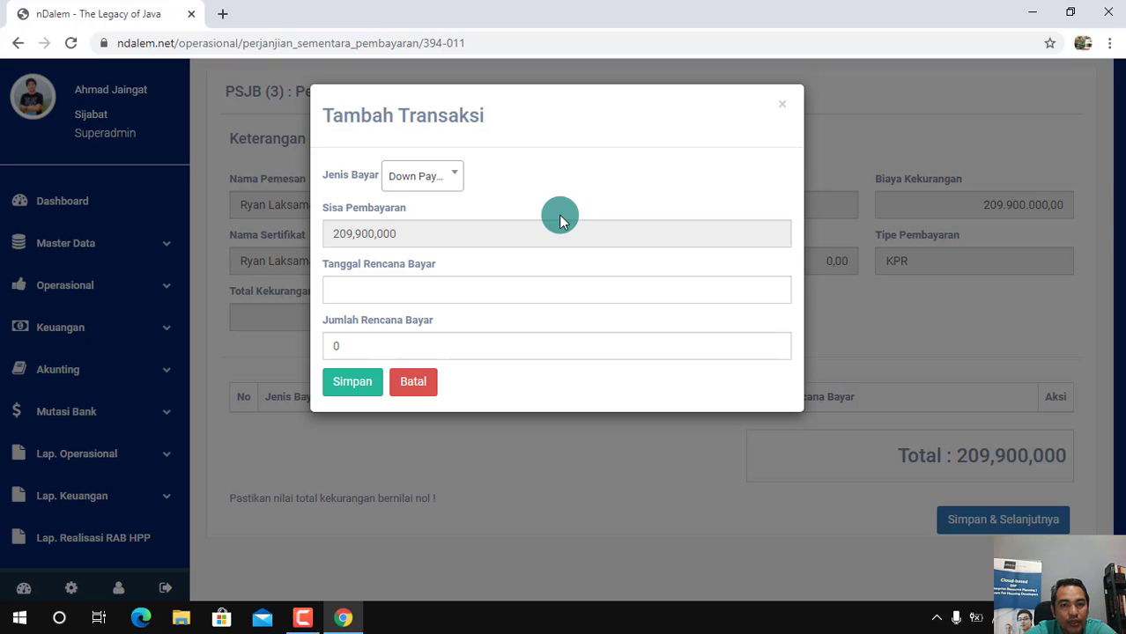
{"action": "left_click", "coordinate": [453, 180]}
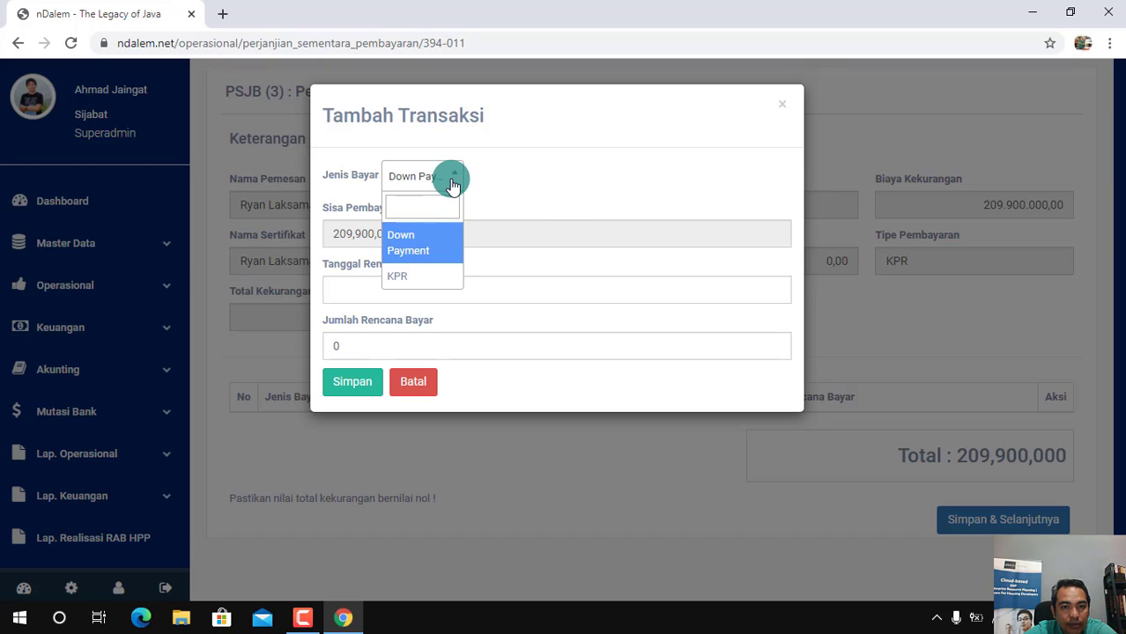
{"action": "left_click", "coordinate": [440, 240]}
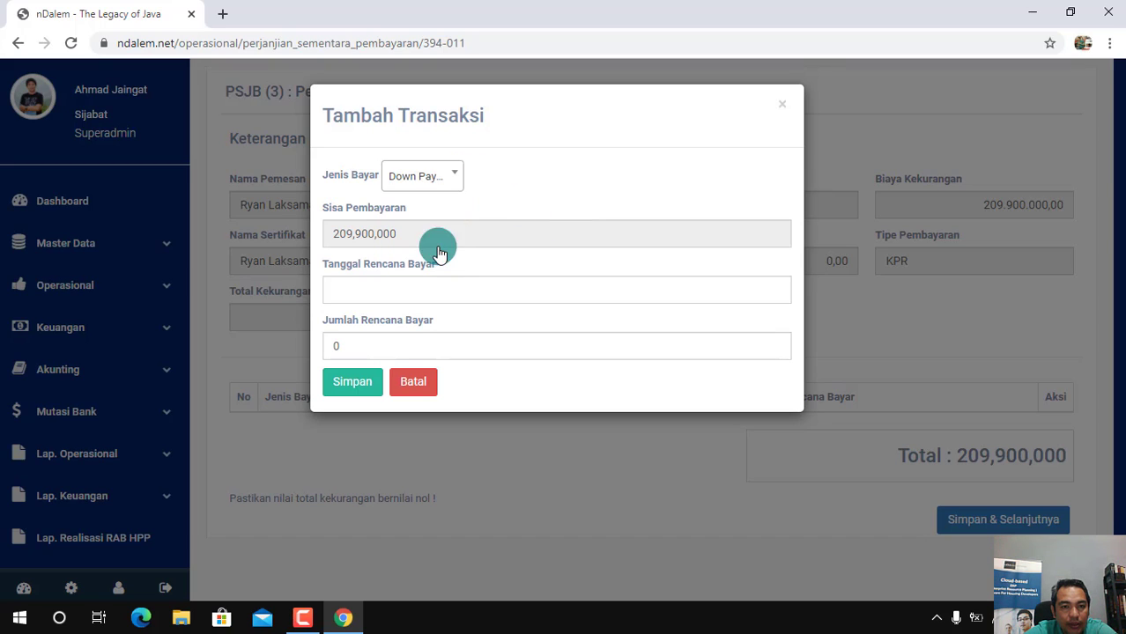
{"action": "left_click", "coordinate": [366, 345]}
{"action": "key", "text": "BackSpace"}
{"action": "type", "text": "21"}
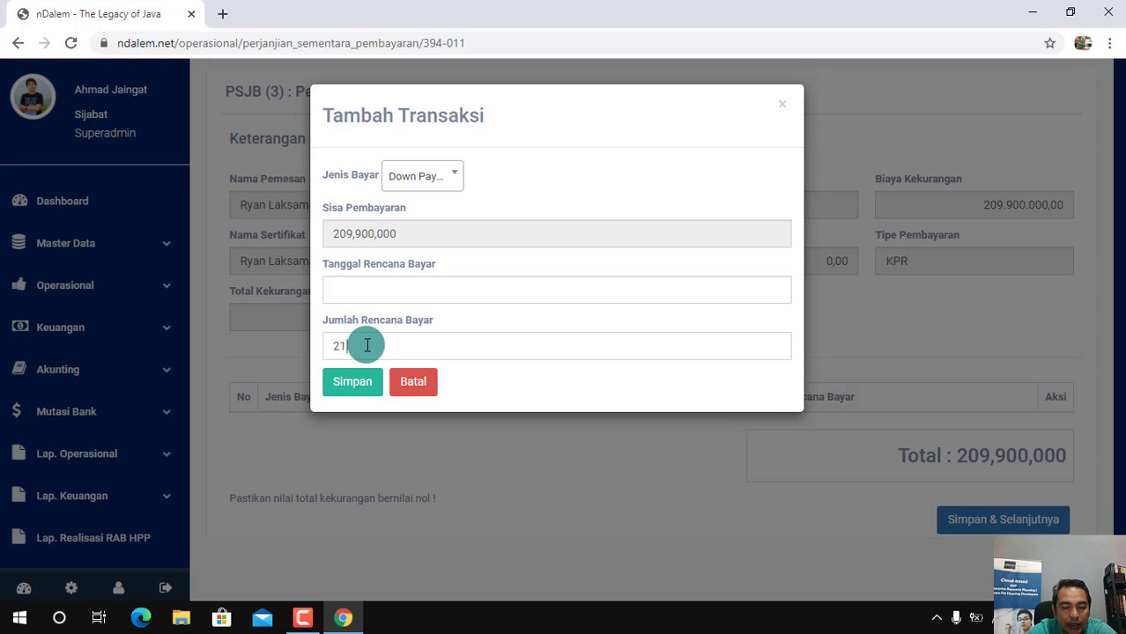
{"action": "type", "text": ",000,000"}
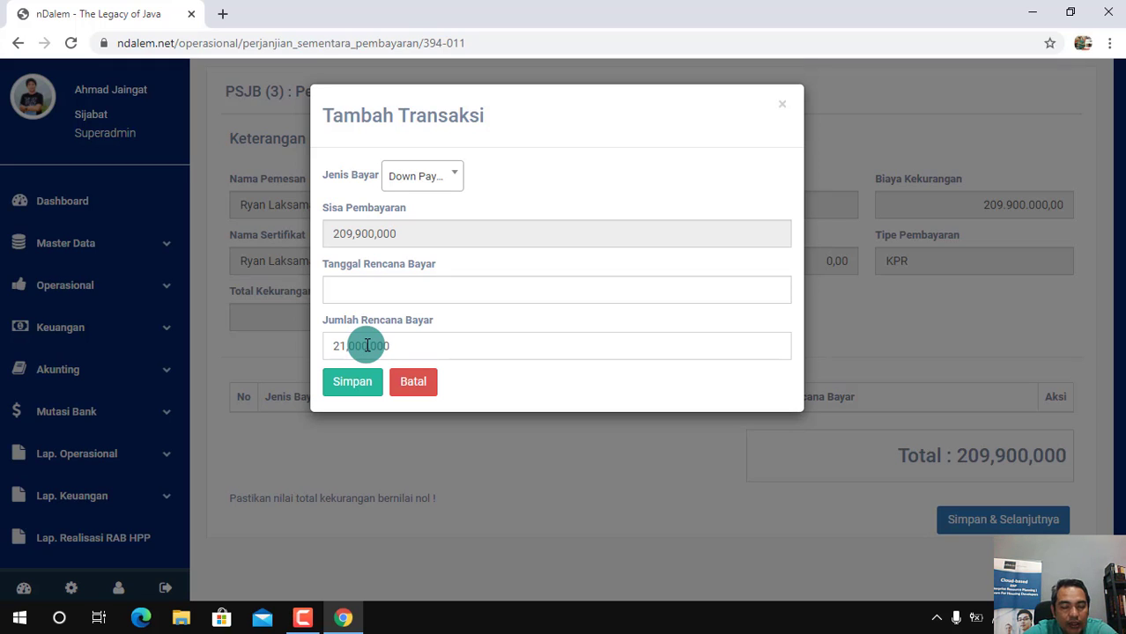
Date the planned down payment 2020-10-30 and save it to the payment plan
{"action": "left_click", "coordinate": [345, 289]}
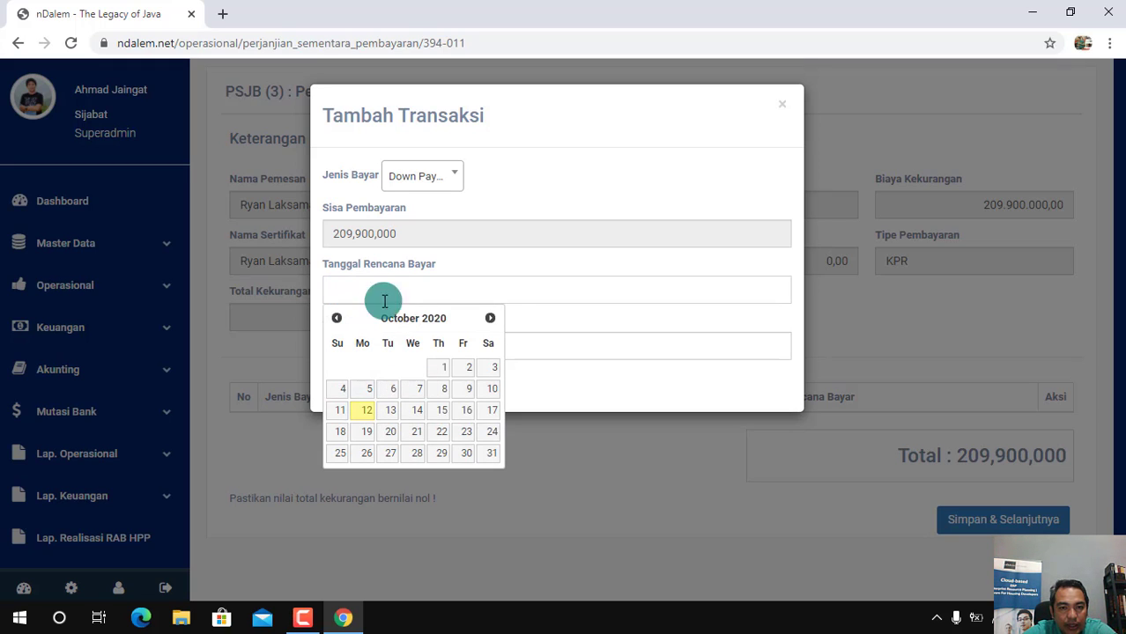
{"action": "left_click", "coordinate": [490, 317]}
{"action": "left_click", "coordinate": [337, 319]}
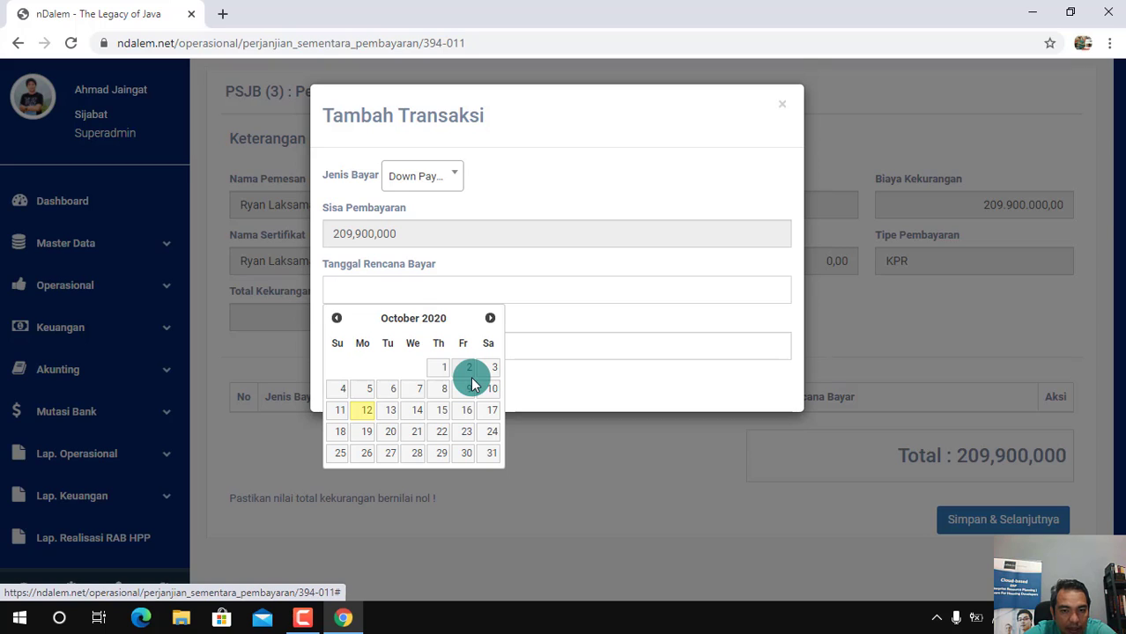
{"action": "left_click", "coordinate": [467, 454]}
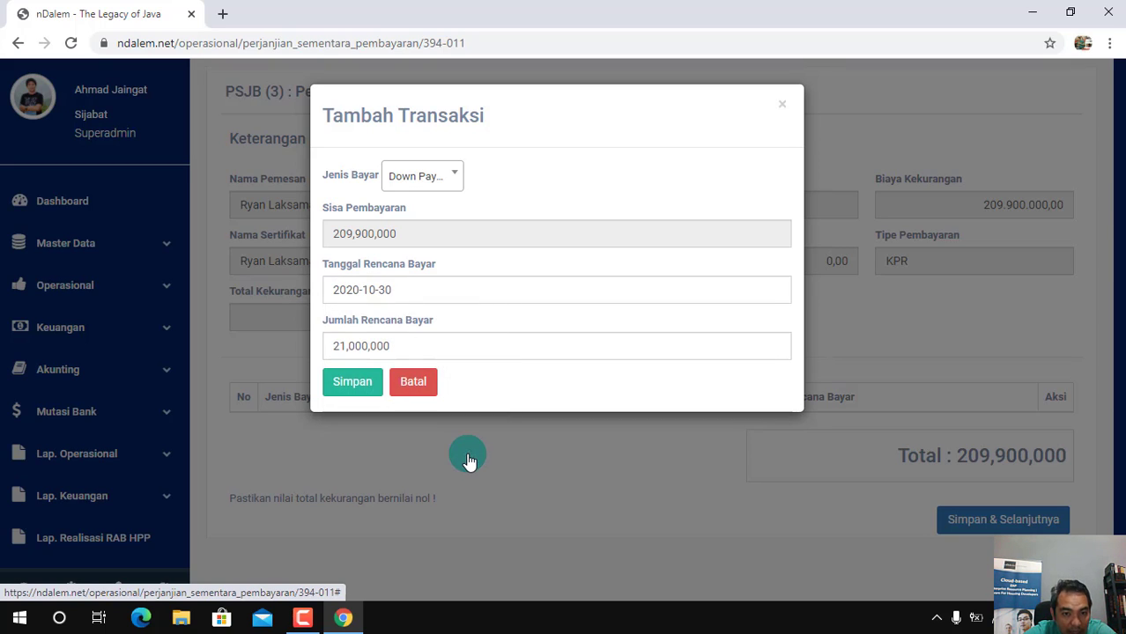
{"action": "left_click", "coordinate": [362, 389]}
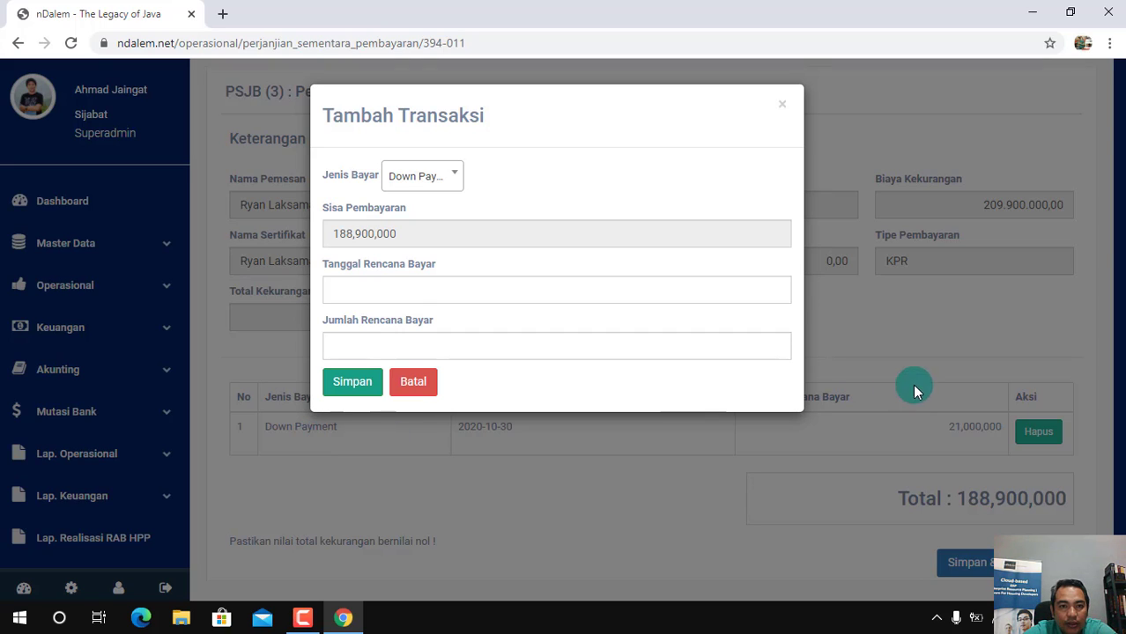
Choose KPR as the Jenis Bayar for the second planned payment
{"action": "left_click", "coordinate": [455, 176]}
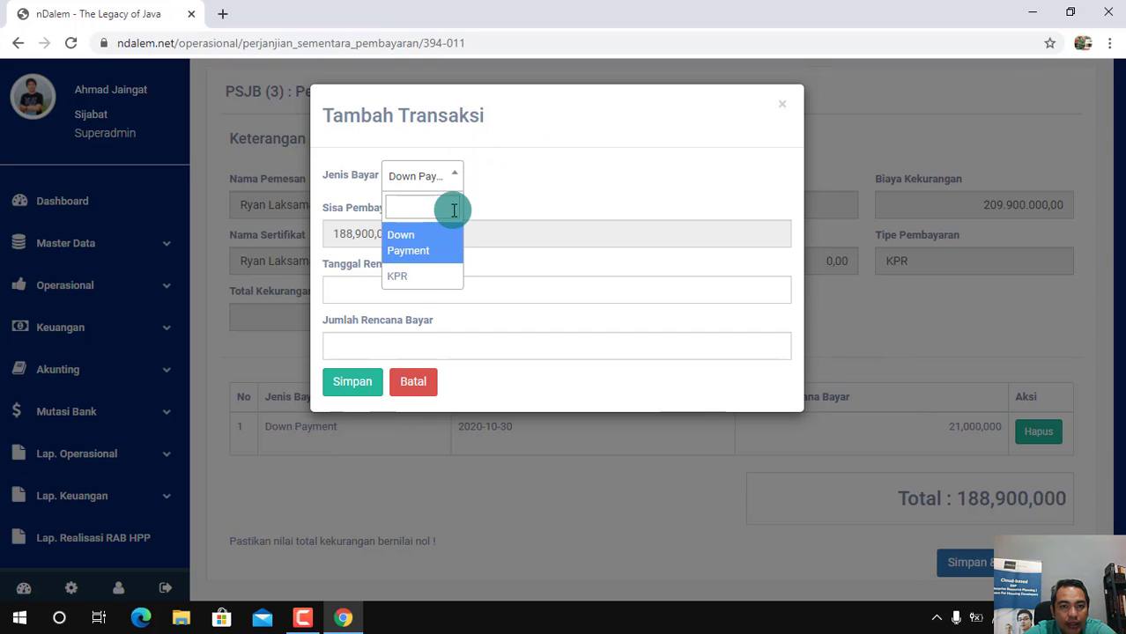
{"action": "left_click", "coordinate": [490, 180]}
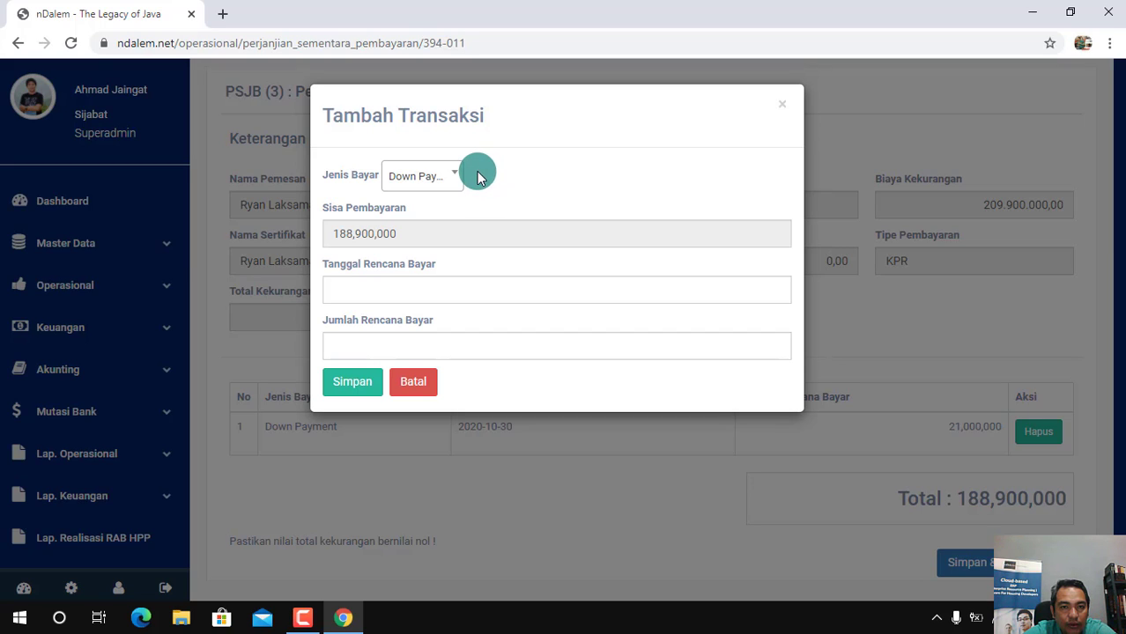
{"action": "left_click", "coordinate": [453, 177]}
{"action": "left_click", "coordinate": [423, 246]}
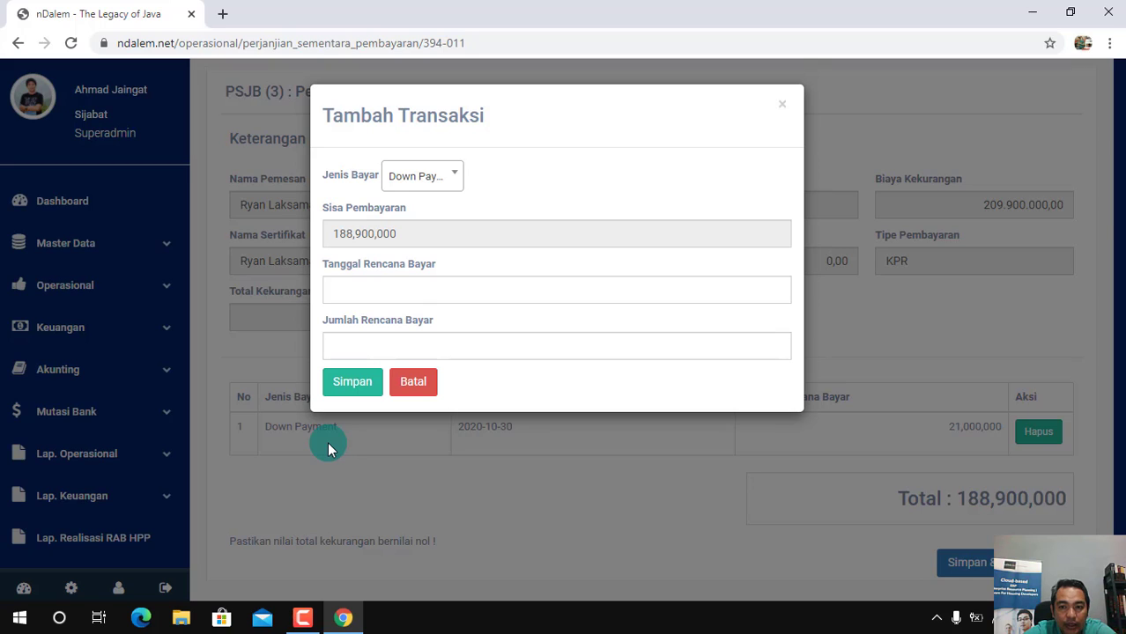
{"action": "left_click", "coordinate": [452, 177]}
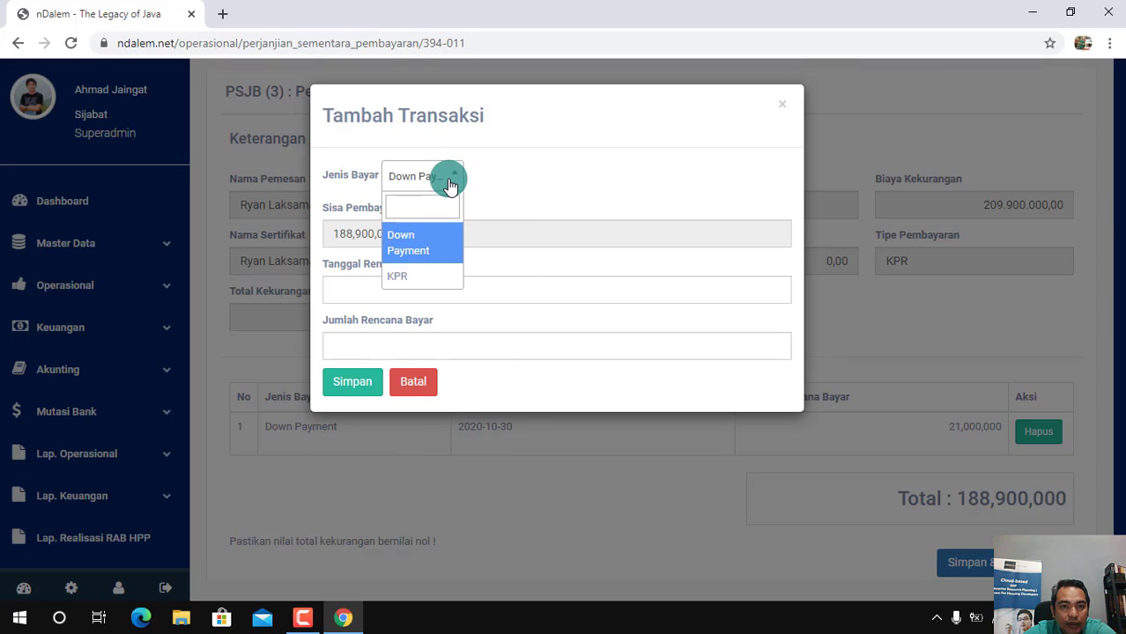
{"action": "left_click", "coordinate": [430, 282]}
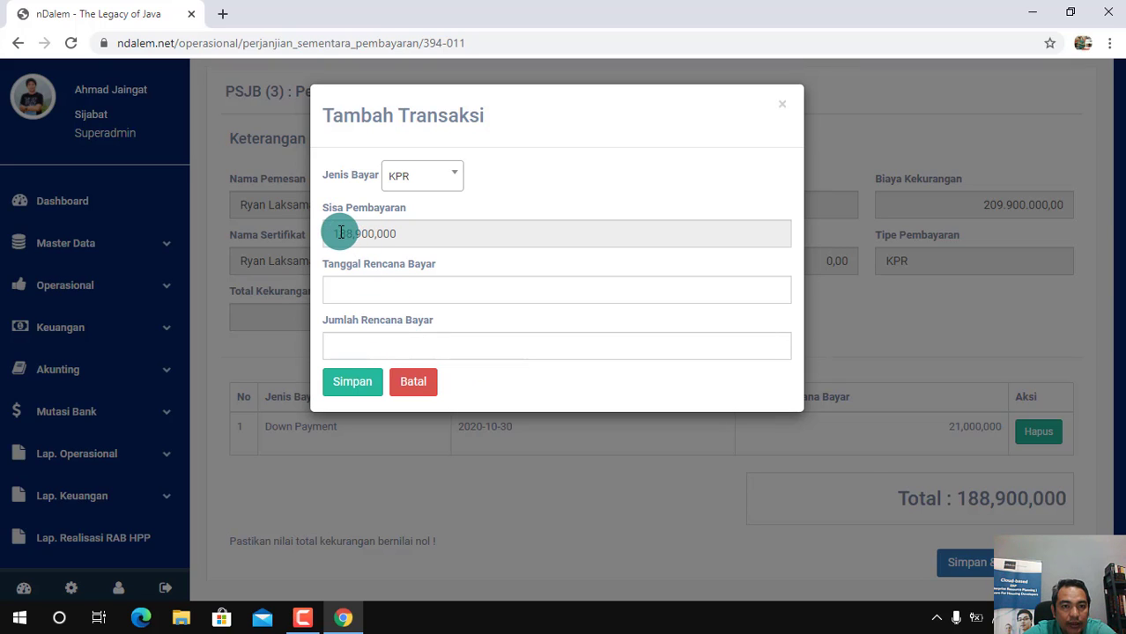
Copy the Sisa Pembayaran of 188,900,000 into the KPR payment's Jumlah Rencana Bayar
{"action": "left_click_drag", "start_coordinate": [334, 233], "coordinate": [409, 233]}
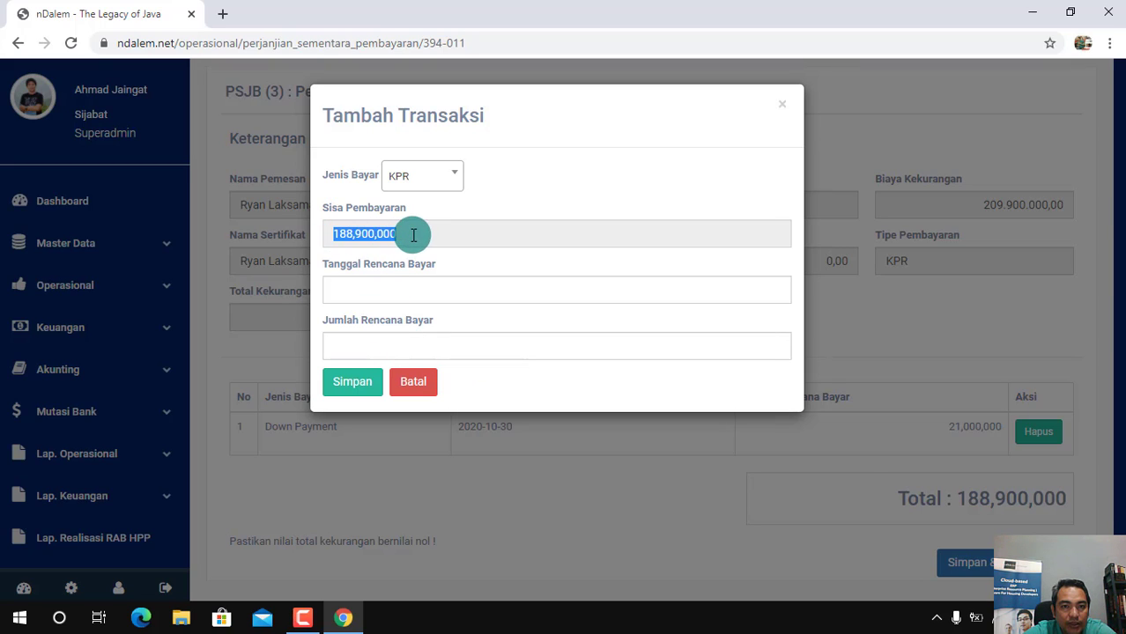
{"action": "right_click", "coordinate": [387, 231]}
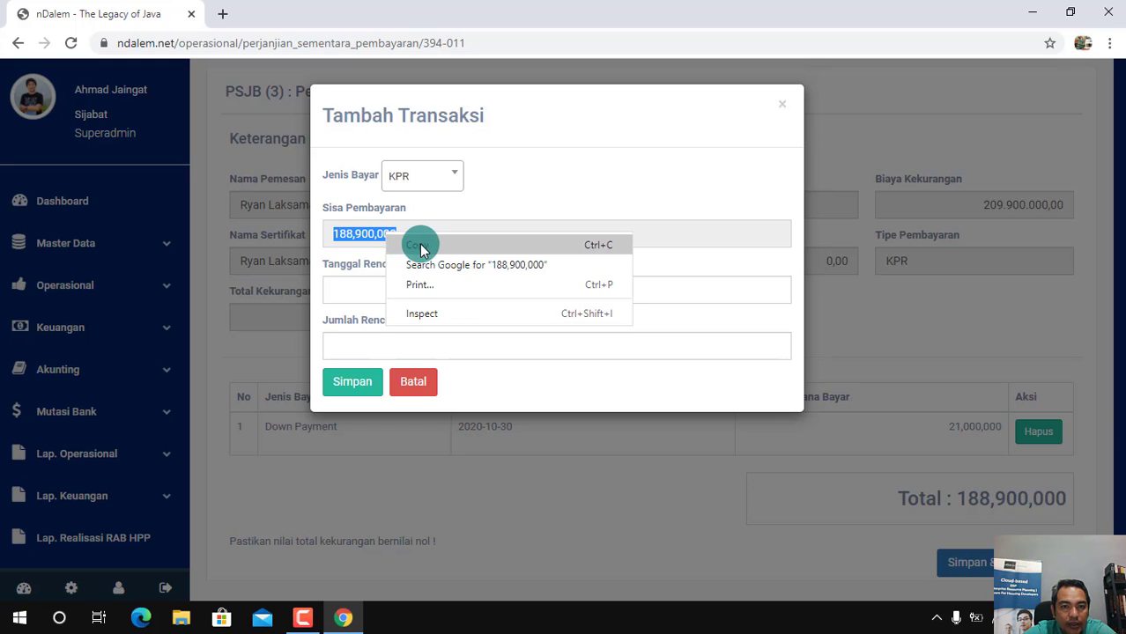
{"action": "left_click", "coordinate": [420, 245]}
{"action": "left_click", "coordinate": [342, 350]}
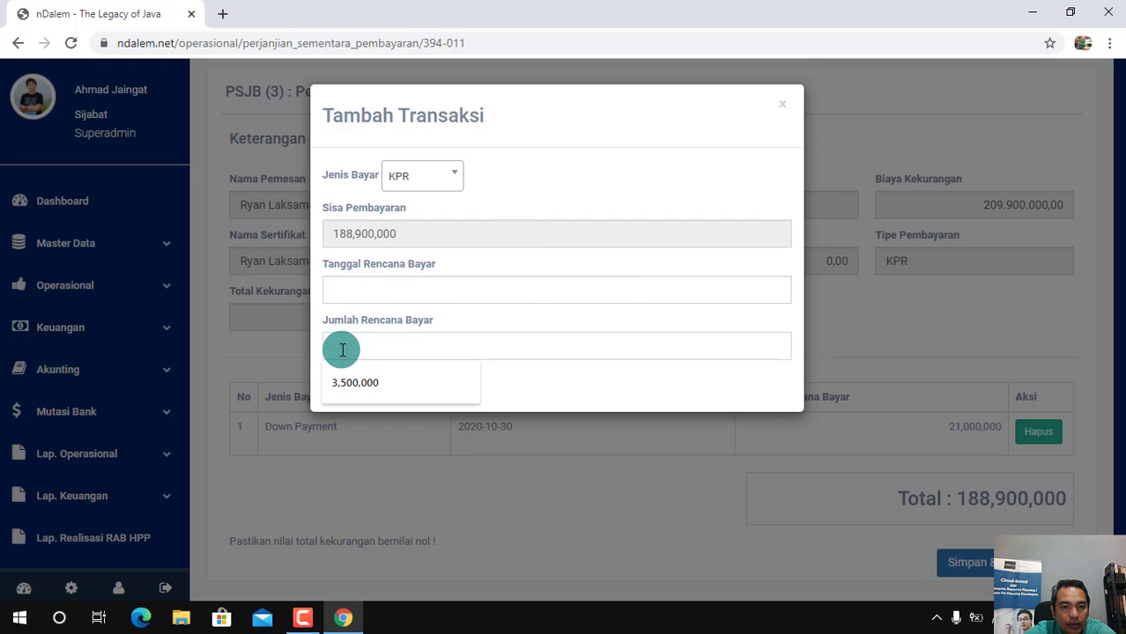
{"action": "right_click", "coordinate": [342, 350]}
{"action": "left_click", "coordinate": [415, 221]}
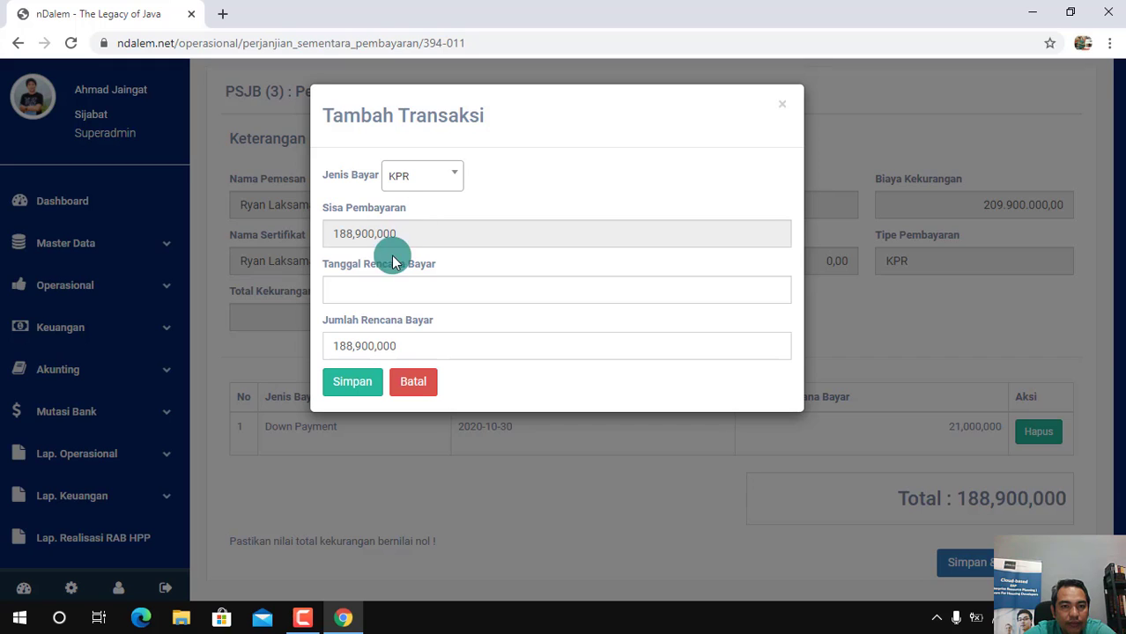
Date the planned KPR payment 2021-01-11, save it and close the Tambah Transaksi dialog
{"action": "left_click", "coordinate": [354, 292]}
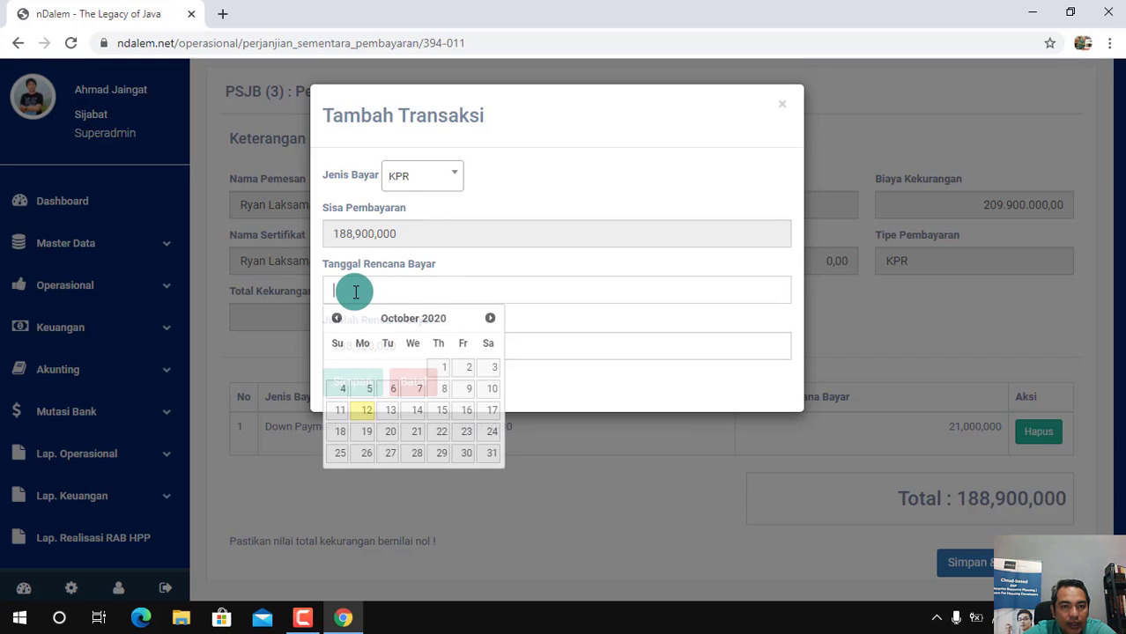
{"action": "left_click", "coordinate": [492, 321]}
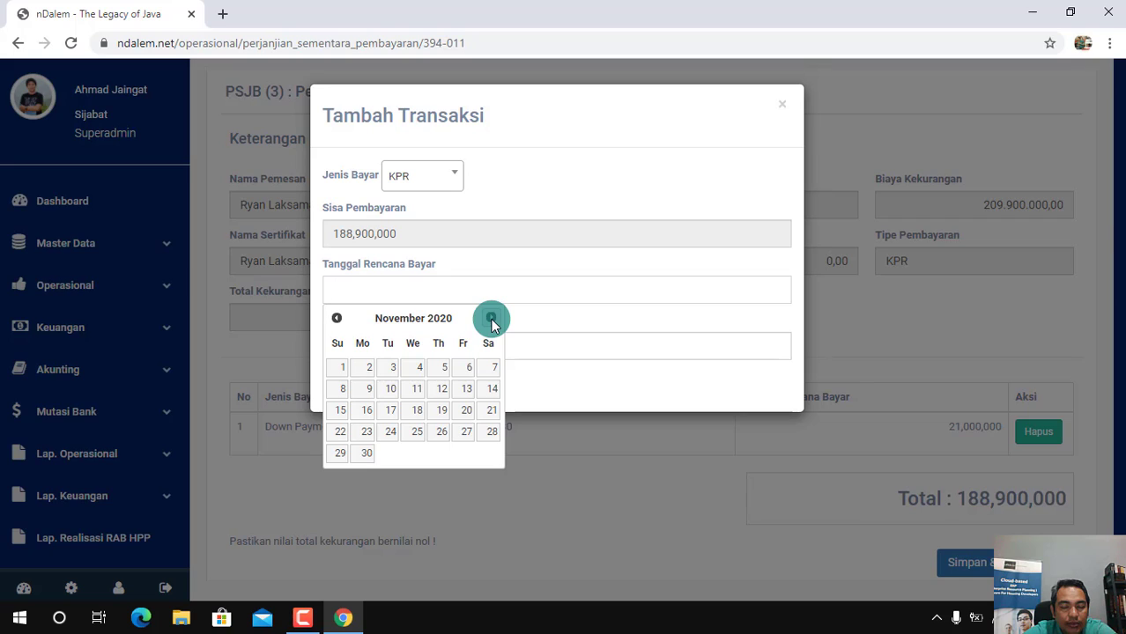
{"action": "left_click", "coordinate": [492, 321]}
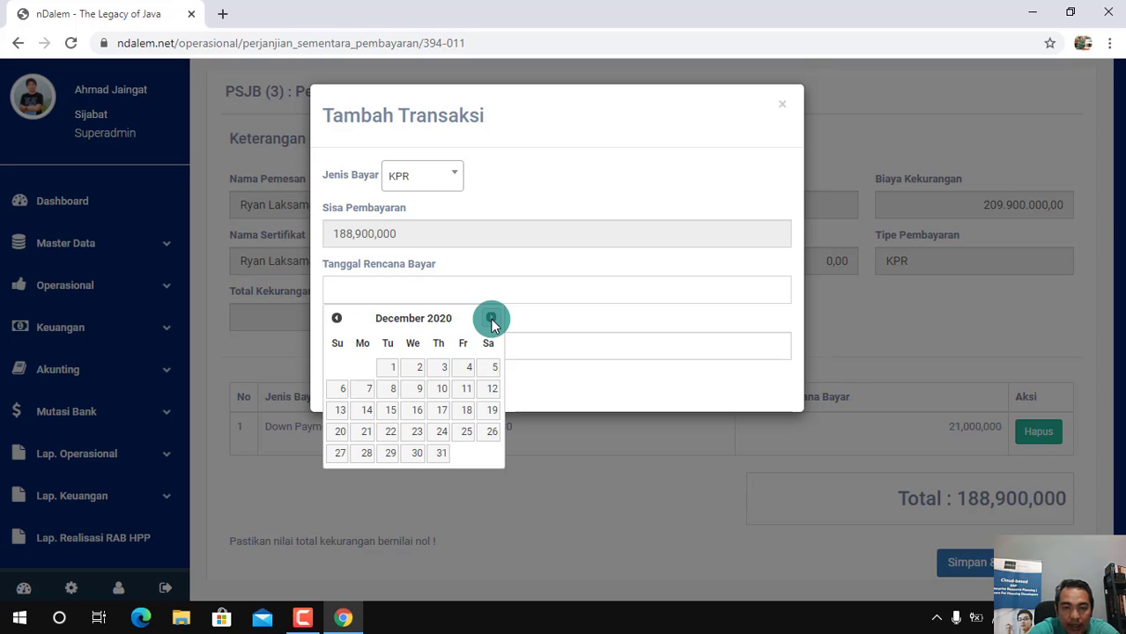
{"action": "left_click", "coordinate": [491, 319]}
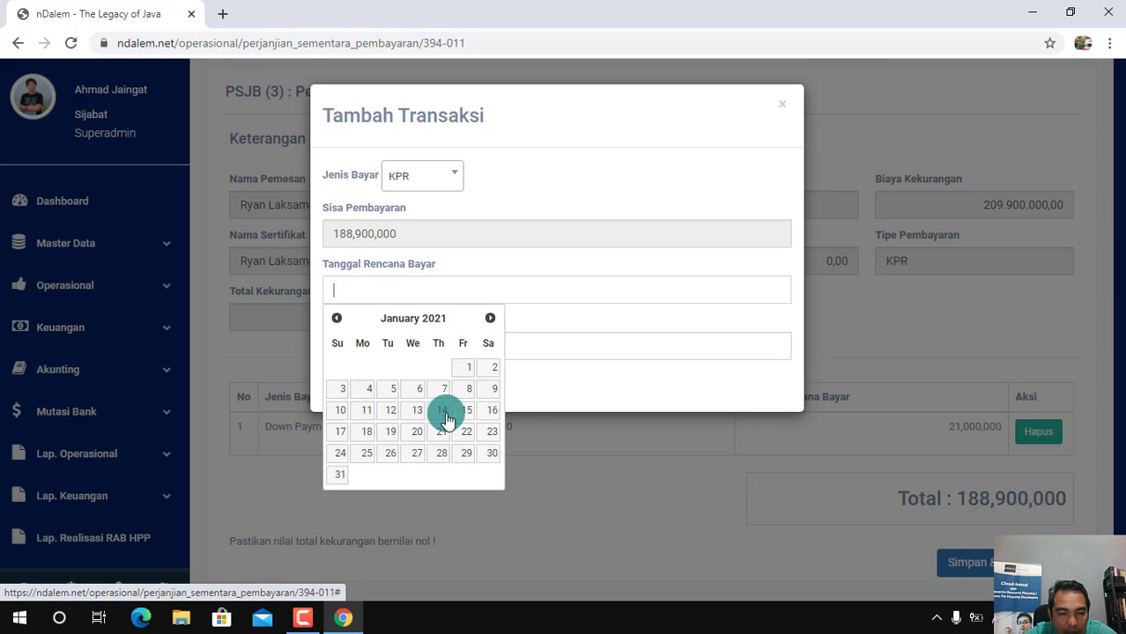
{"action": "left_click", "coordinate": [368, 418]}
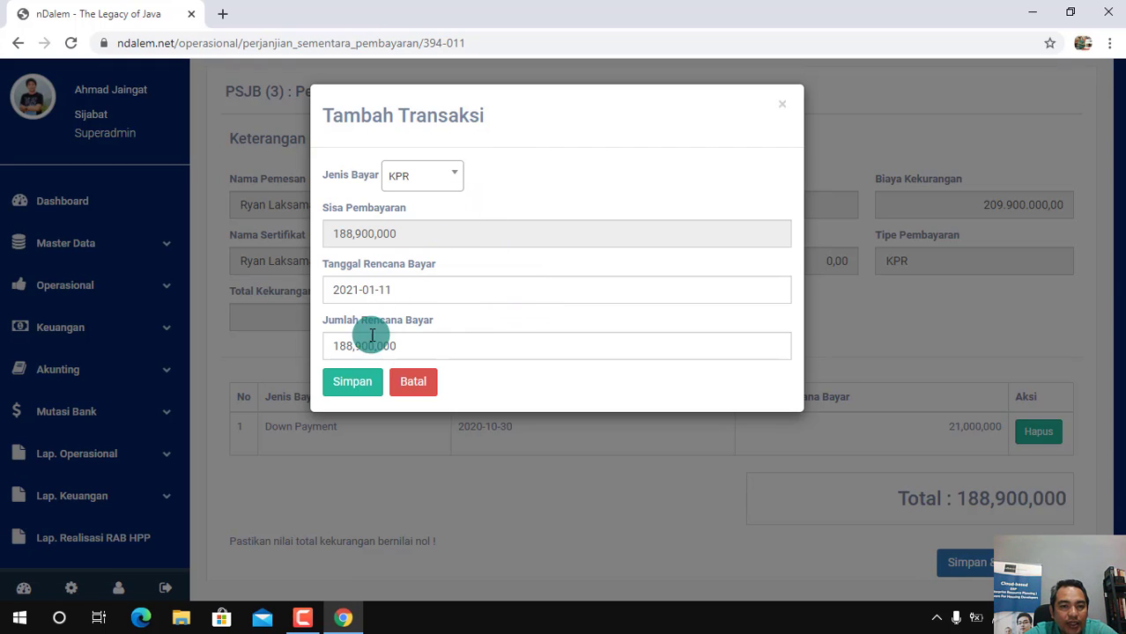
{"action": "left_click", "coordinate": [366, 386]}
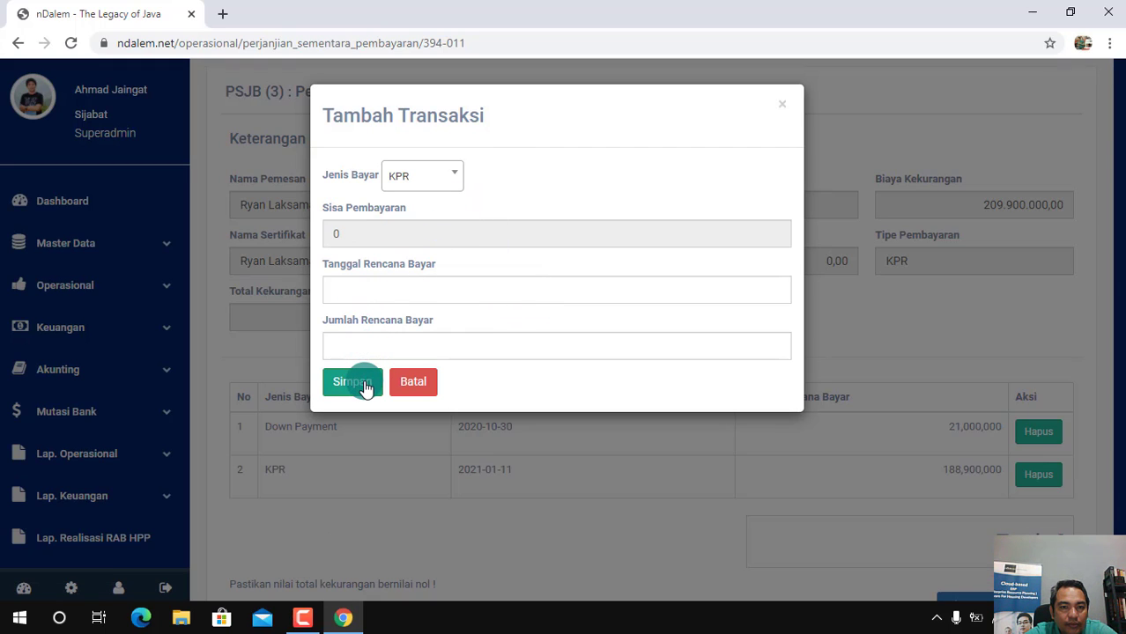
{"action": "left_click", "coordinate": [782, 104]}
Save the completed payment plan for plot A-33 and confirm continuing to the next process
{"action": "left_click", "coordinate": [302, 619]}
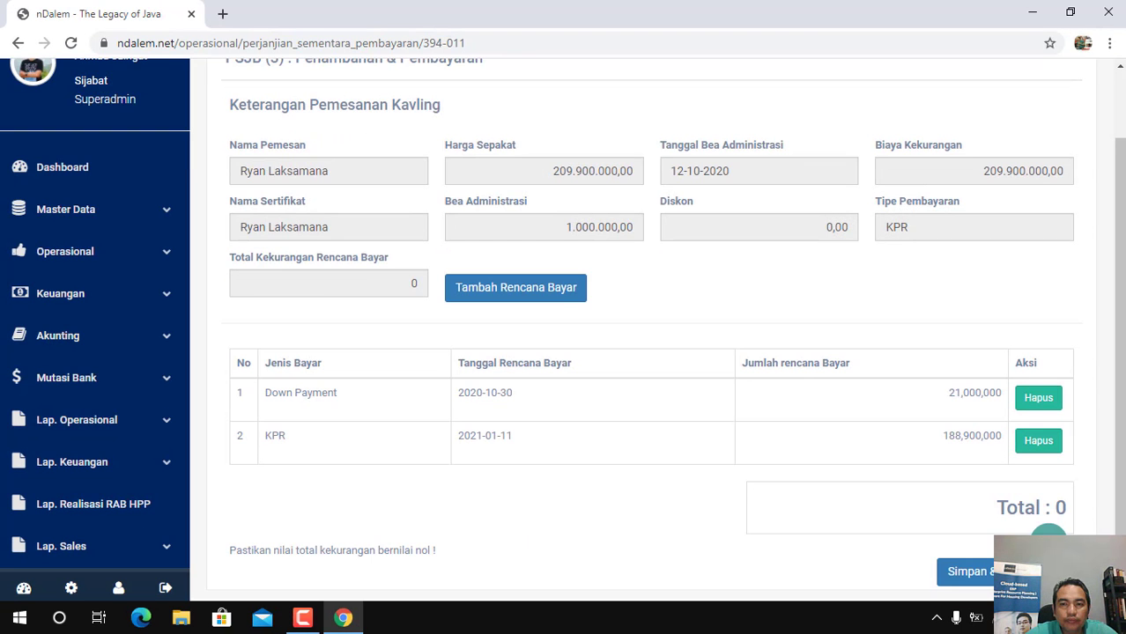
{"action": "left_click", "coordinate": [533, 437]}
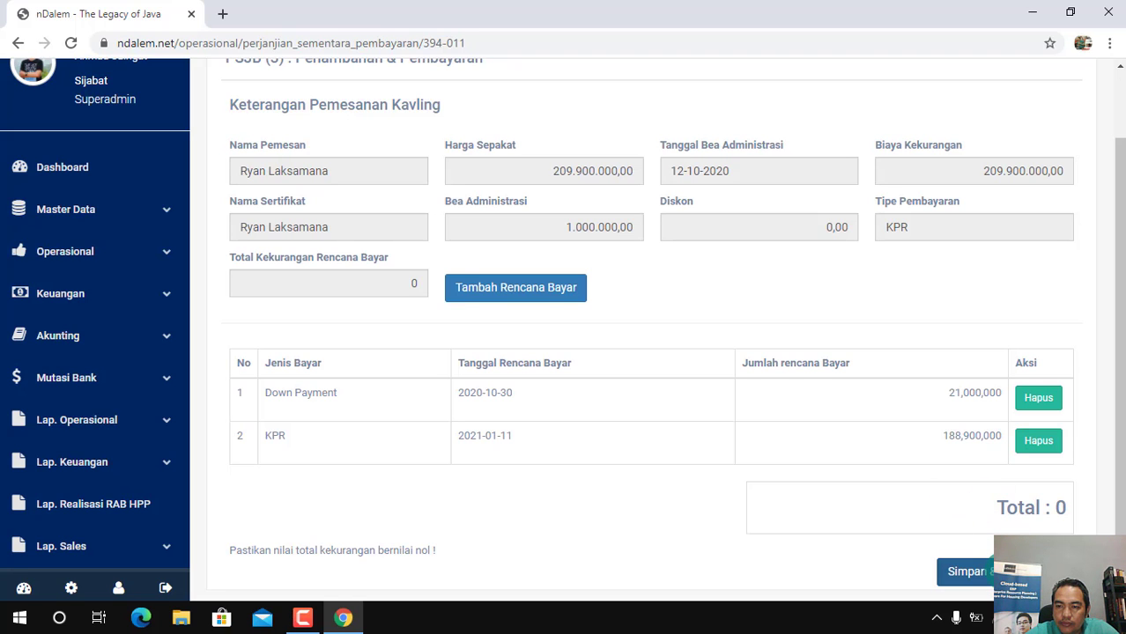
{"action": "left_click", "coordinate": [974, 571]}
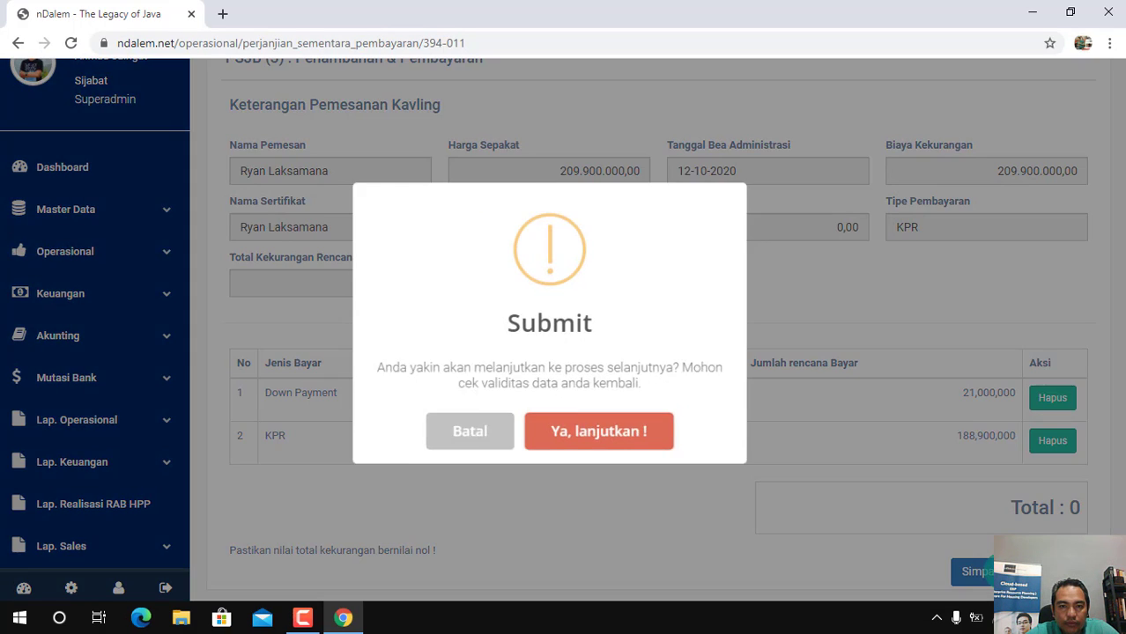
{"action": "left_click", "coordinate": [616, 436]}
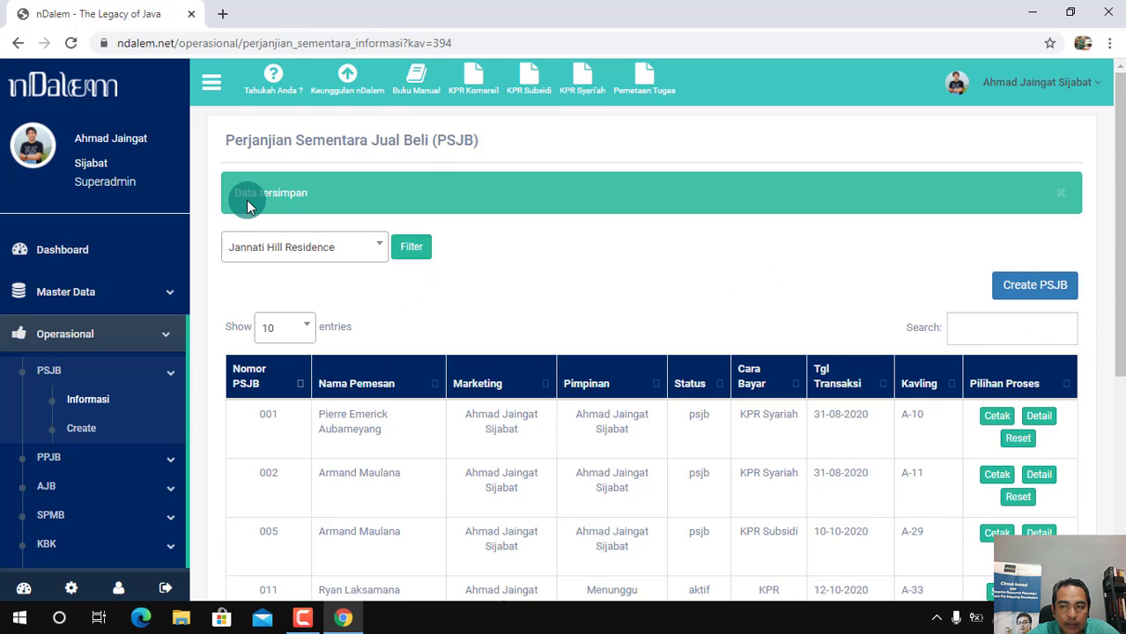
Open the payment simulation for plot A-33 and select BTN as the KPR bank
{"action": "left_click_drag", "start_coordinate": [1122, 344], "coordinate": [1117, 398]}
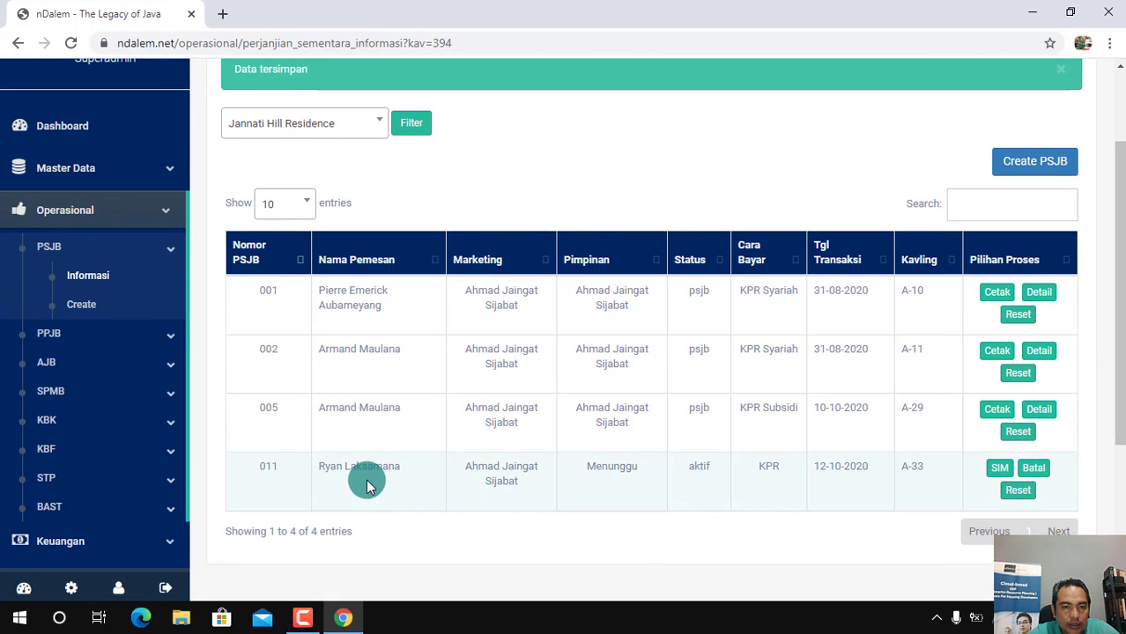
{"action": "left_click", "coordinate": [1004, 474]}
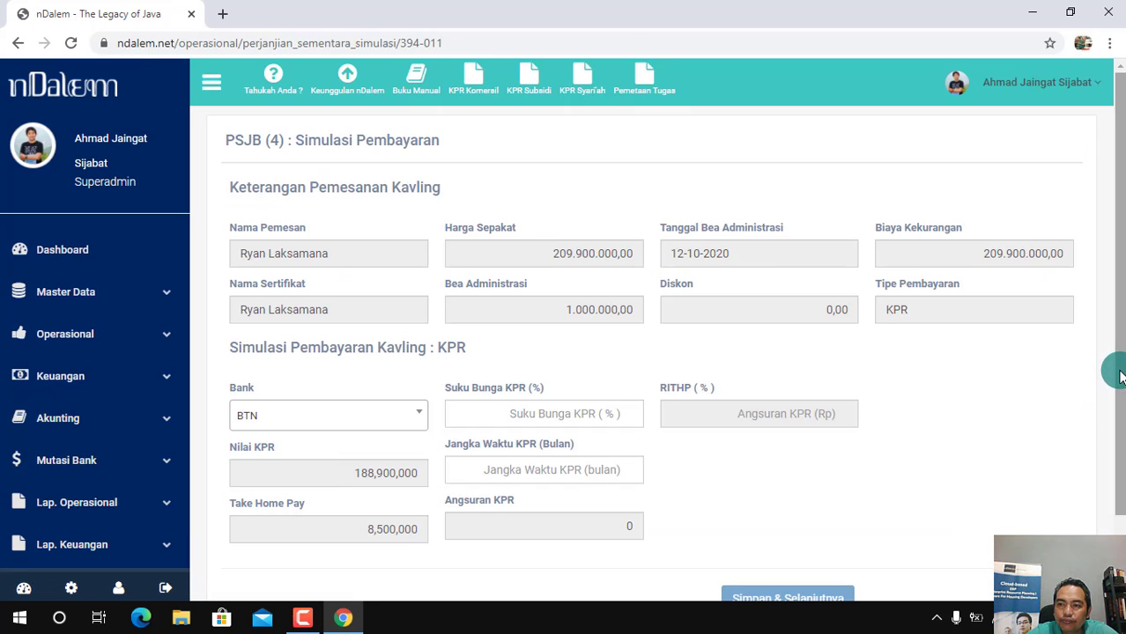
{"action": "left_click_drag", "start_coordinate": [1119, 373], "coordinate": [1114, 397]}
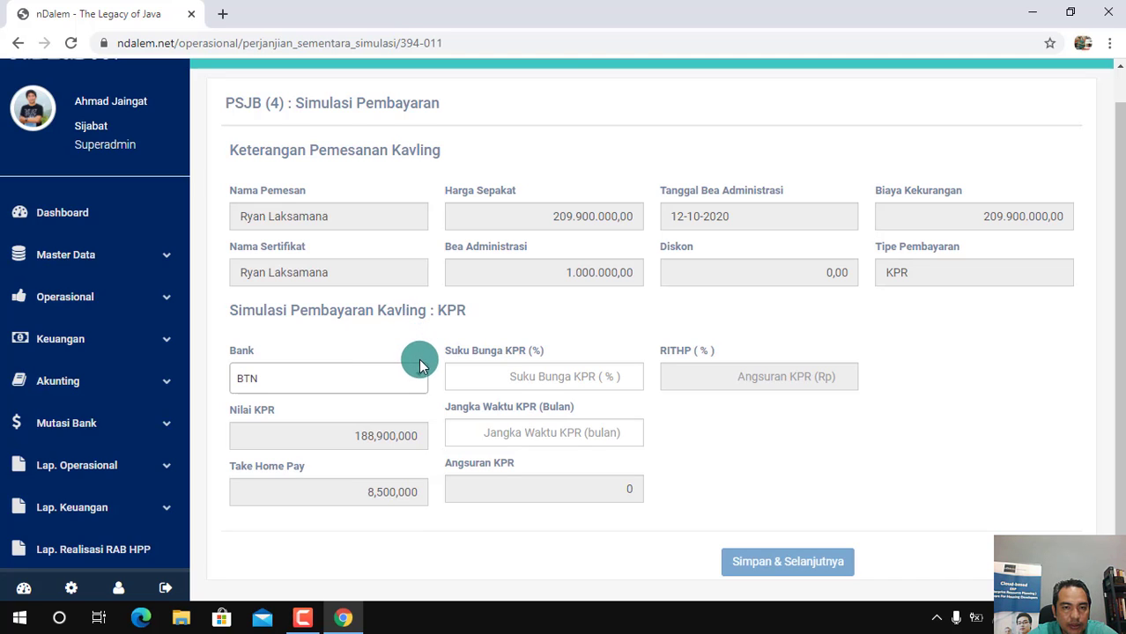
{"action": "left_click", "coordinate": [419, 386]}
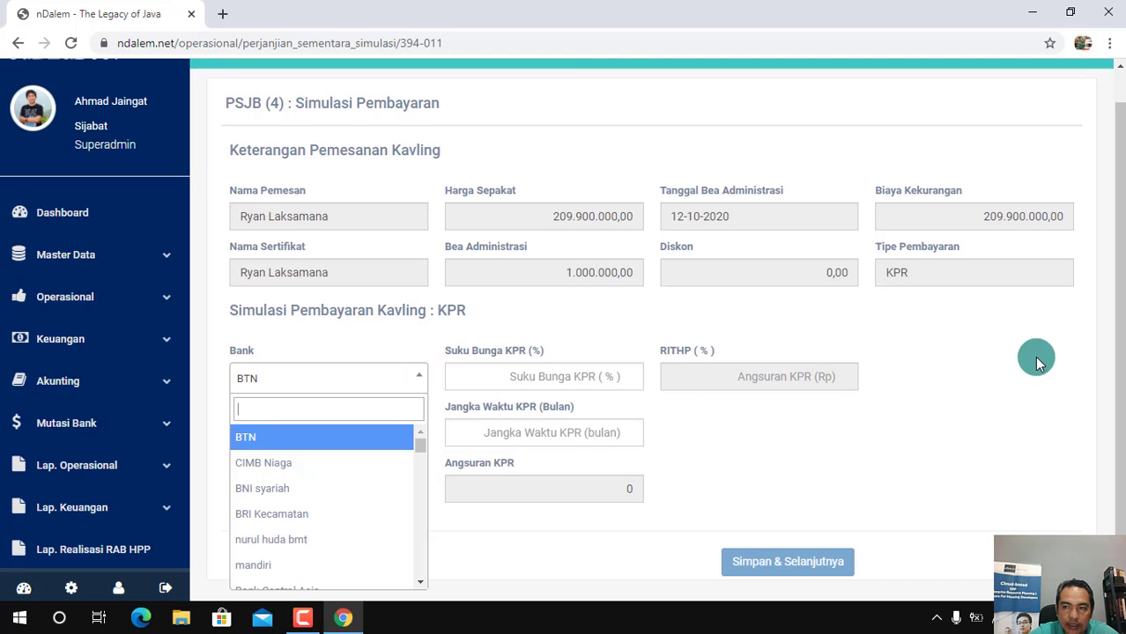
{"action": "left_click_drag", "start_coordinate": [1121, 367], "coordinate": [1074, 396]}
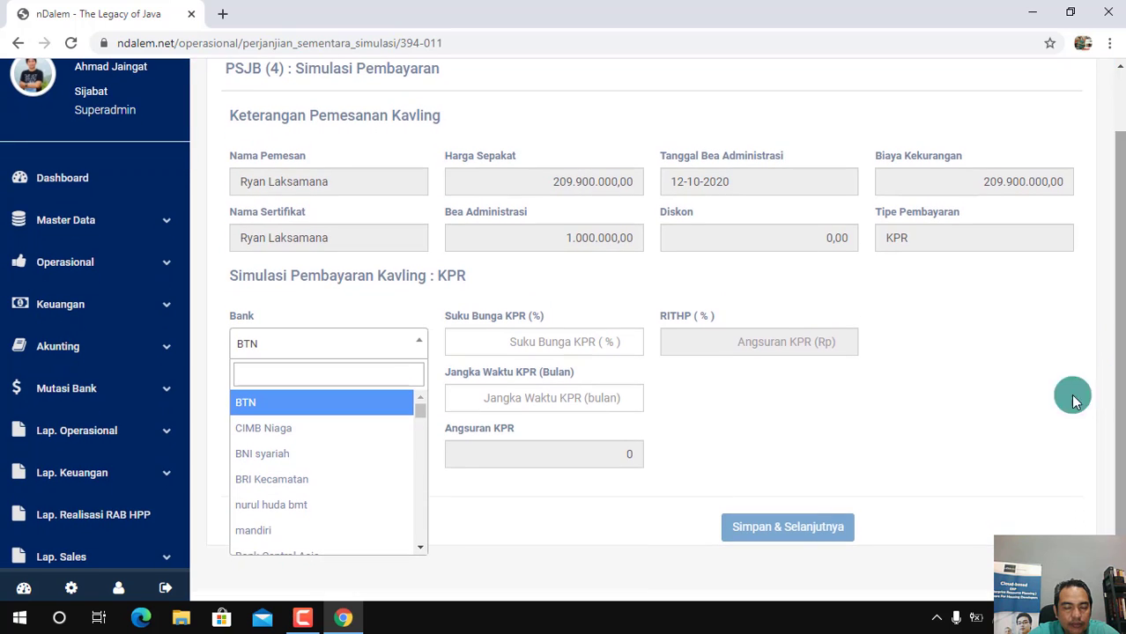
{"action": "left_click", "coordinate": [294, 406]}
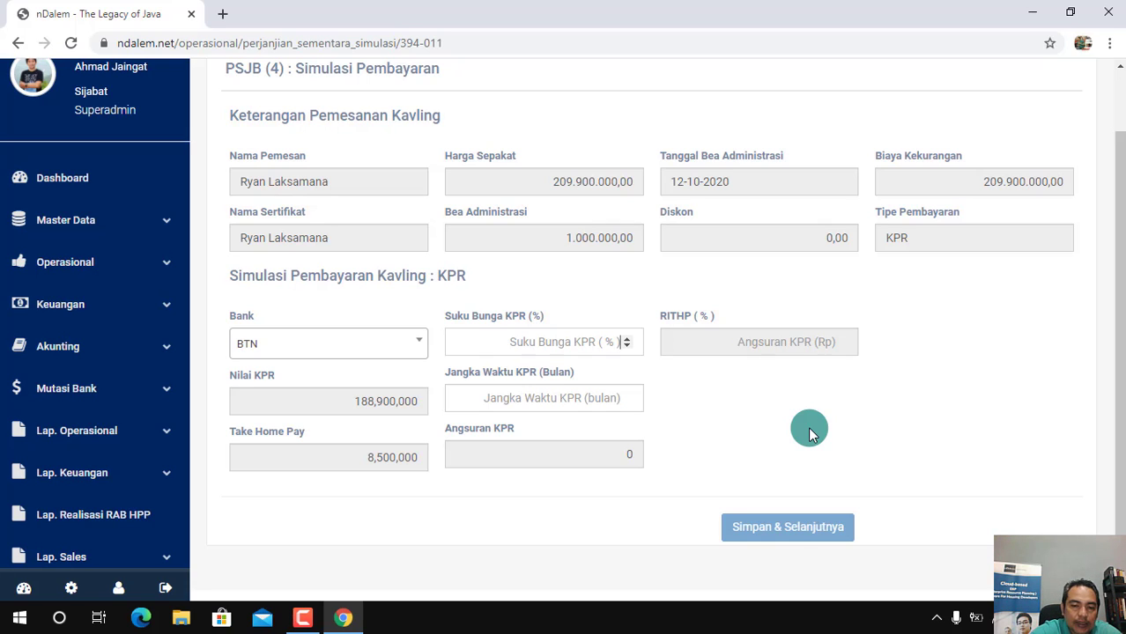
Set the Suku Bunga KPR to 6% and the Jangka Waktu KPR to 120 months, and submit the payment simulation with confirmation
{"action": "type", "text": "6"}
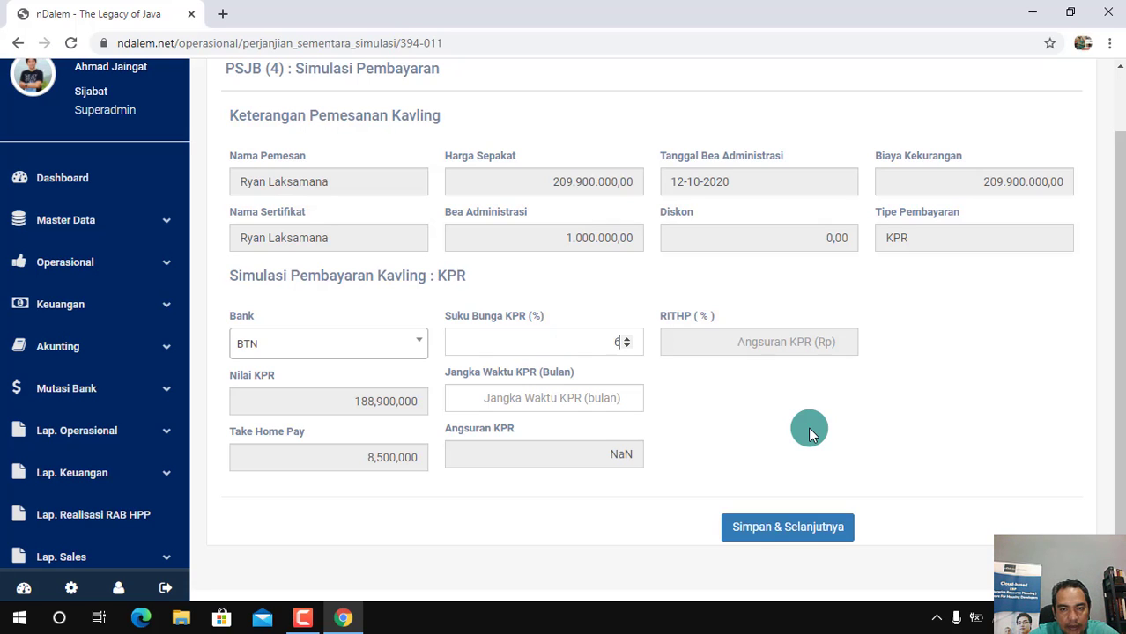
{"action": "left_click", "coordinate": [556, 398]}
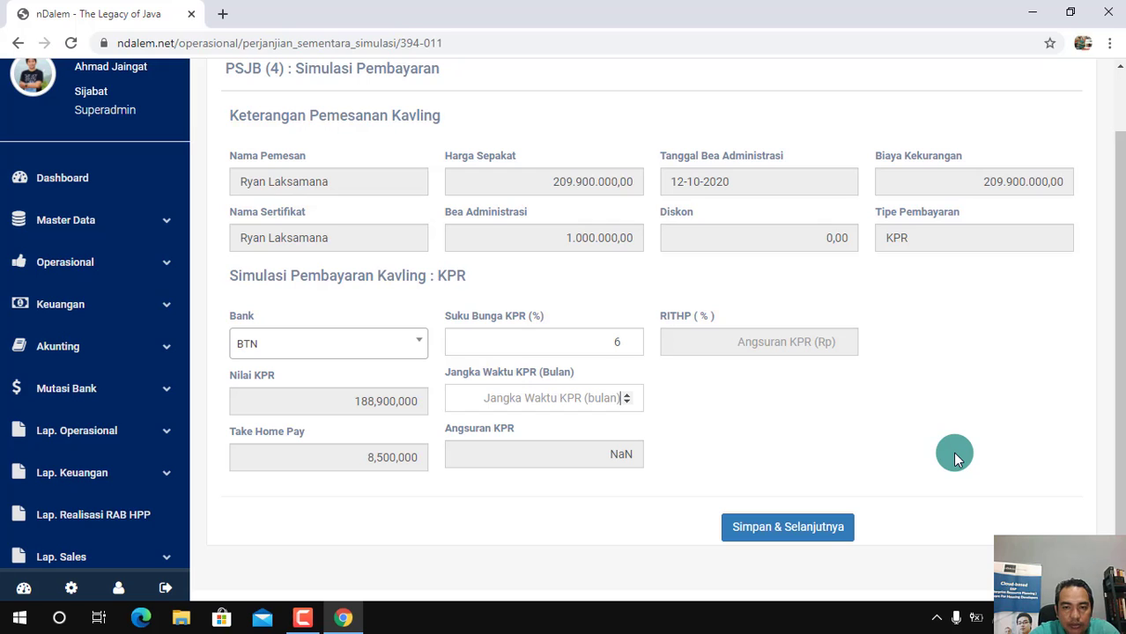
{"action": "type", "text": "120"}
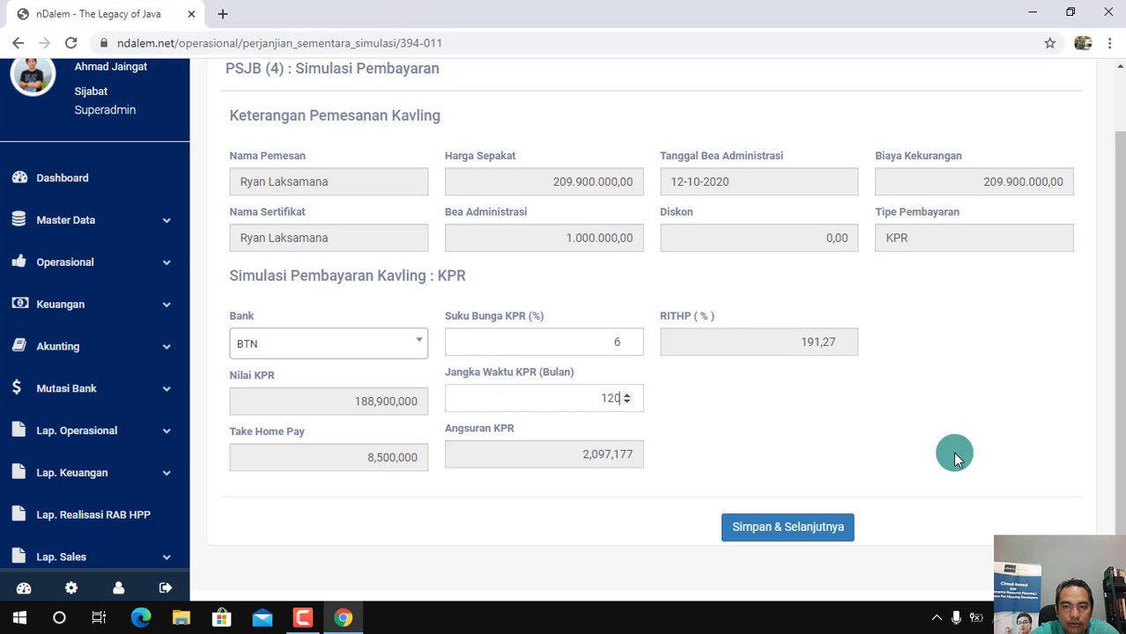
{"action": "left_click", "coordinate": [953, 452]}
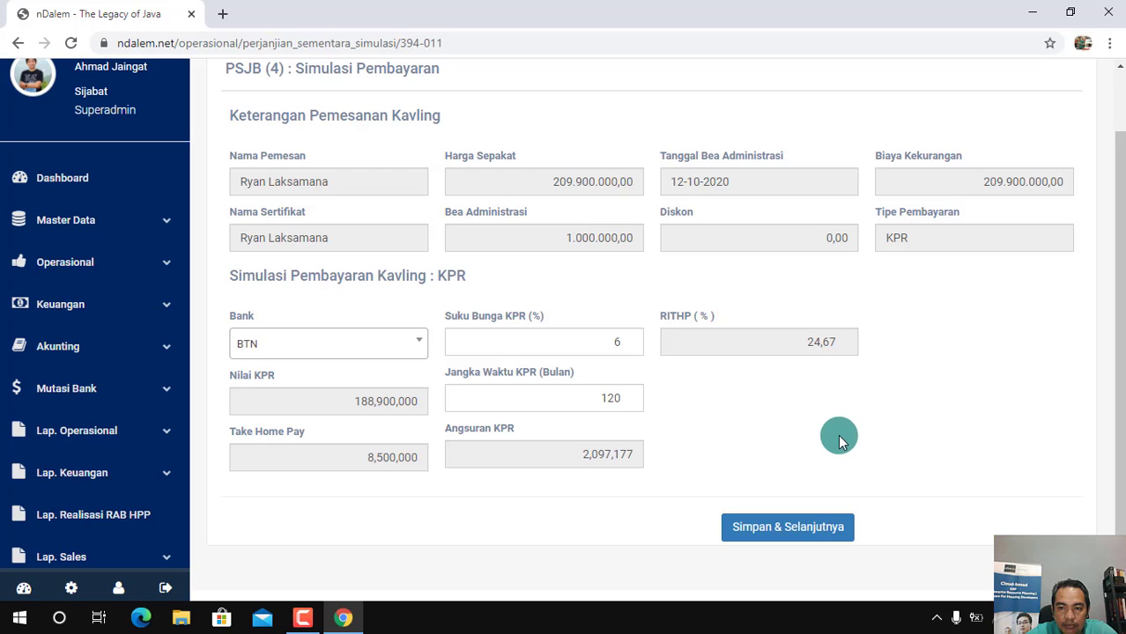
{"action": "left_click", "coordinate": [791, 529]}
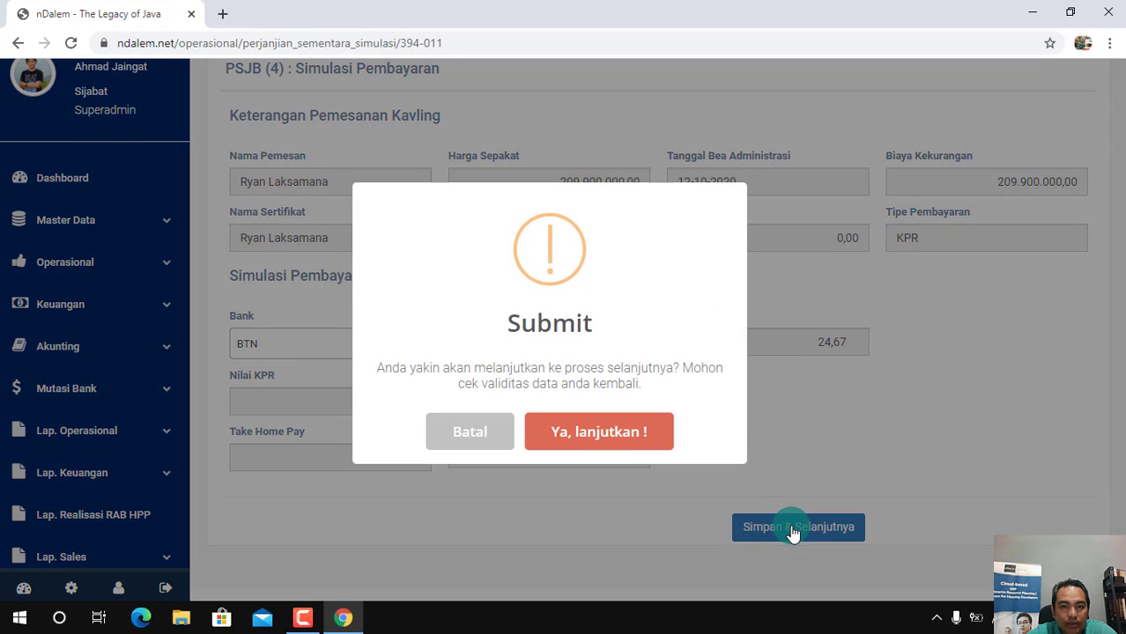
{"action": "left_click", "coordinate": [611, 435]}
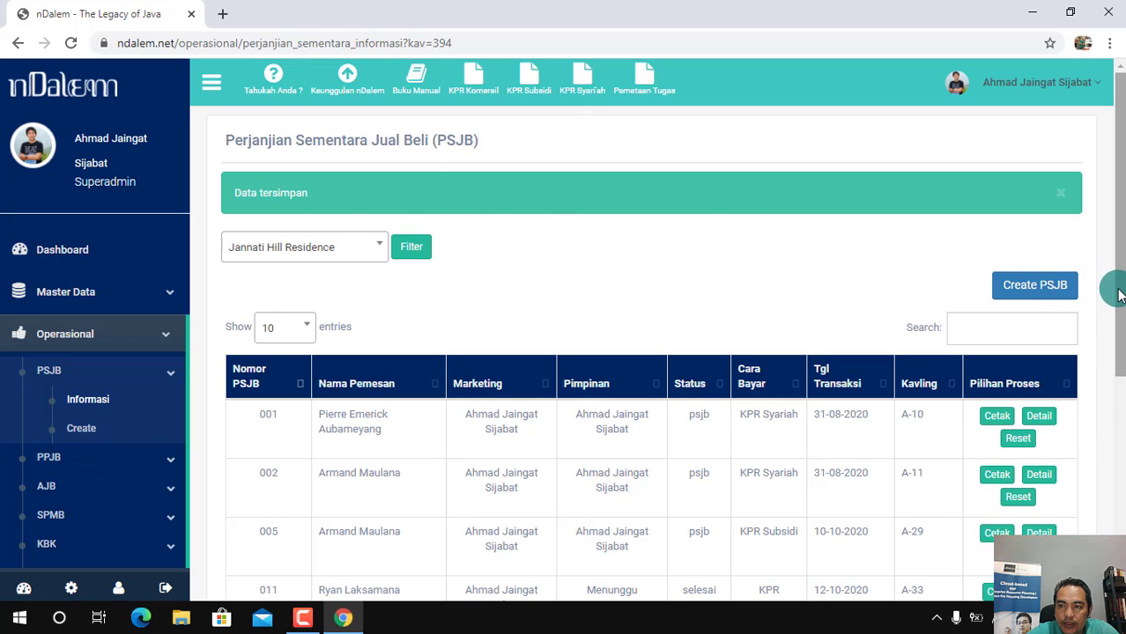
Open the booking confirmation for plot A-33 and choose Transfer as the Cara Pembayaran Booking Fee
{"action": "left_click_drag", "start_coordinate": [1114, 296], "coordinate": [1121, 363]}
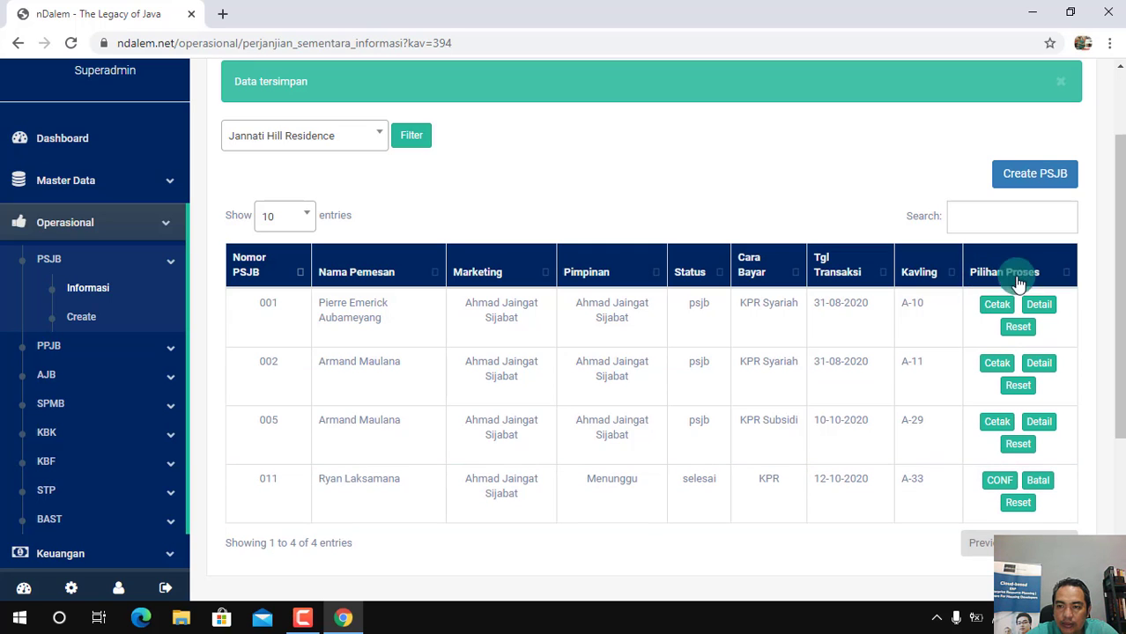
{"action": "left_click", "coordinate": [1000, 482]}
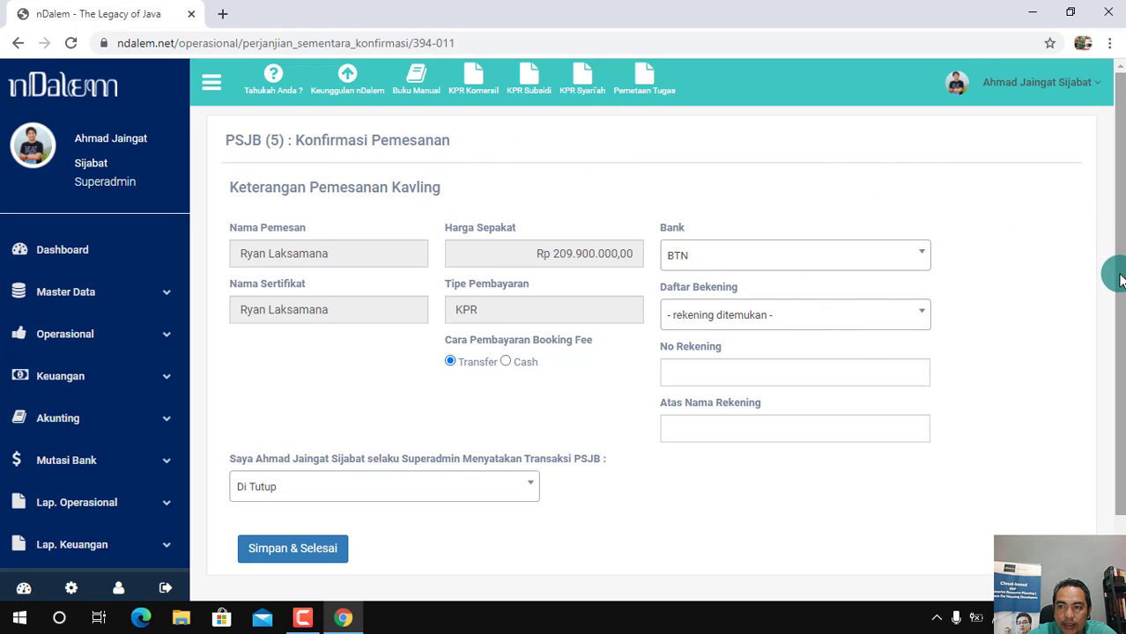
{"action": "left_click_drag", "start_coordinate": [1120, 279], "coordinate": [1115, 291]}
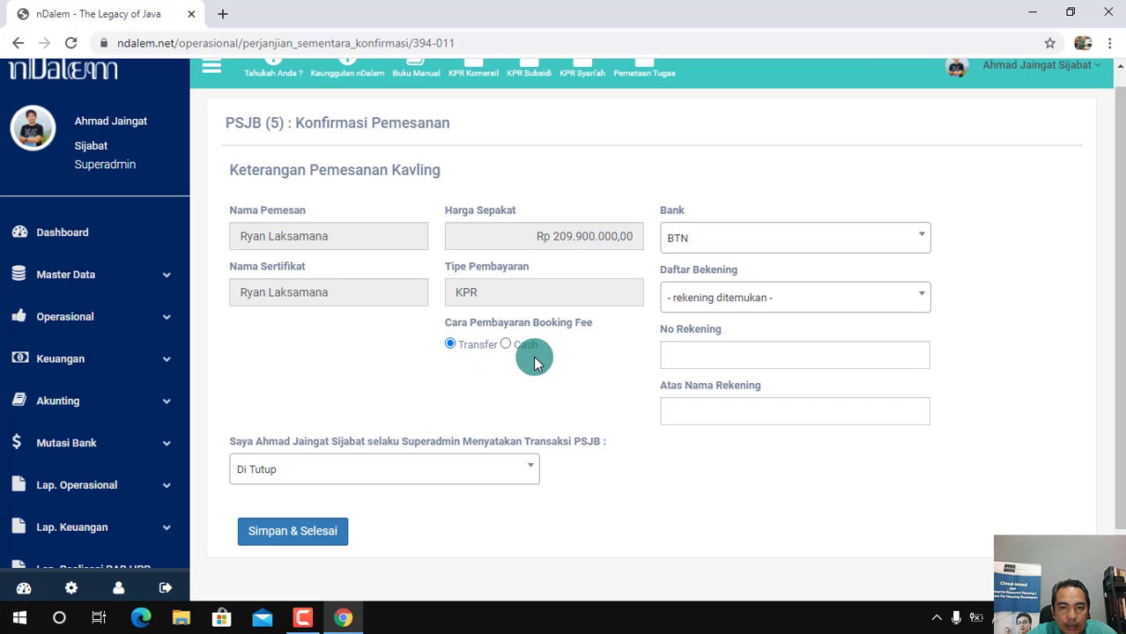
{"action": "left_click", "coordinate": [505, 344]}
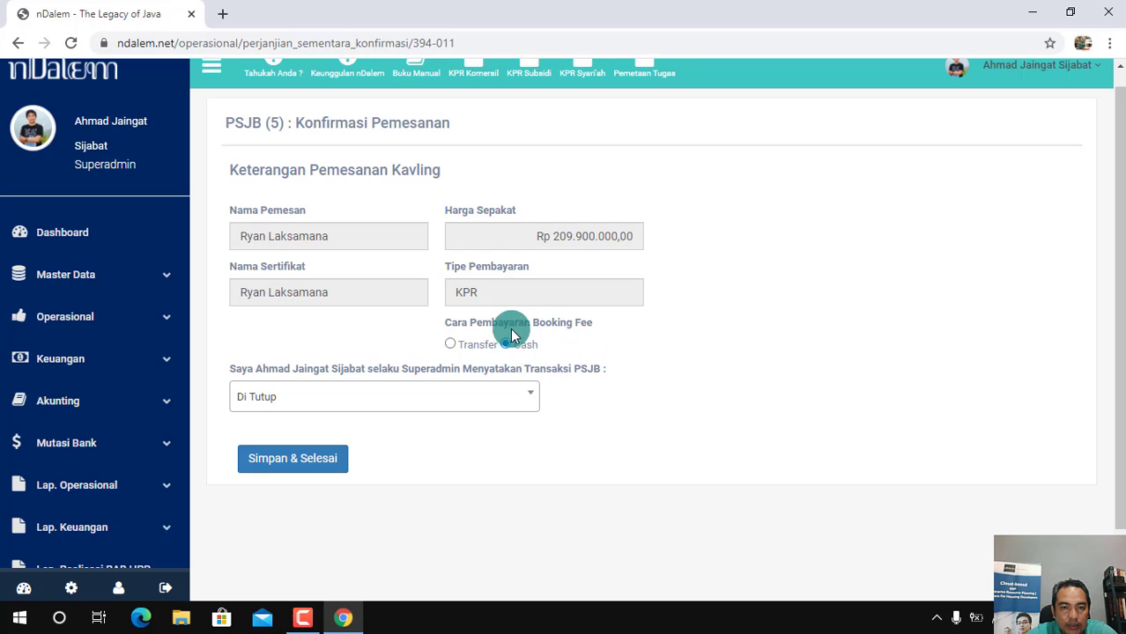
{"action": "left_click", "coordinate": [451, 345]}
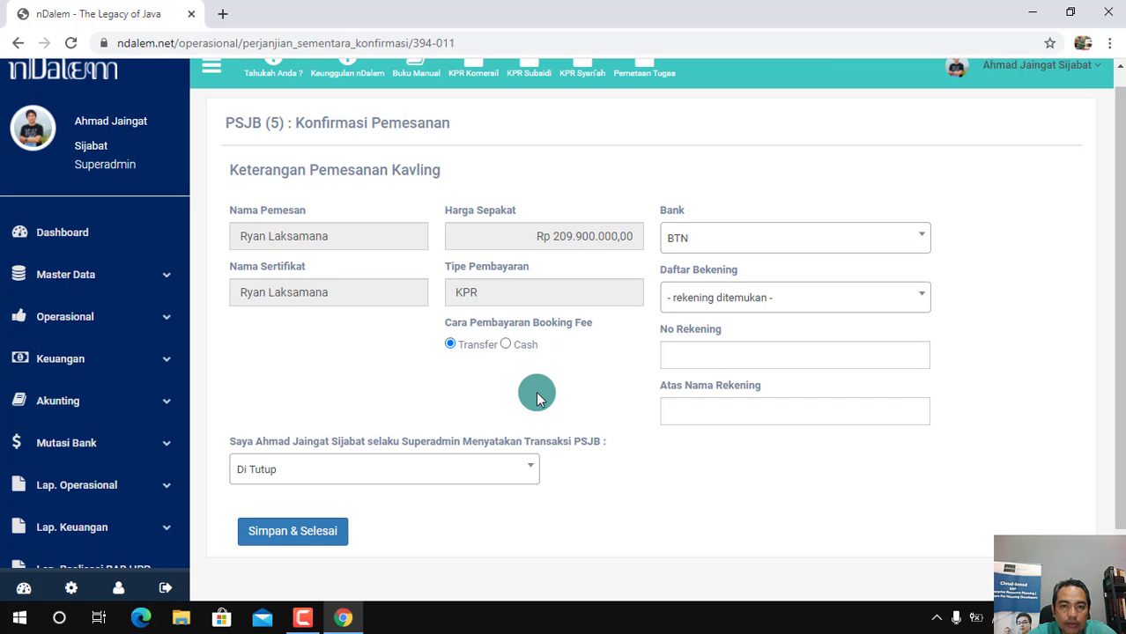
Choose CIMB Niaga as the transfer bank and the PT. Software Anak Negeri account as the receiving account
{"action": "left_click", "coordinate": [912, 238]}
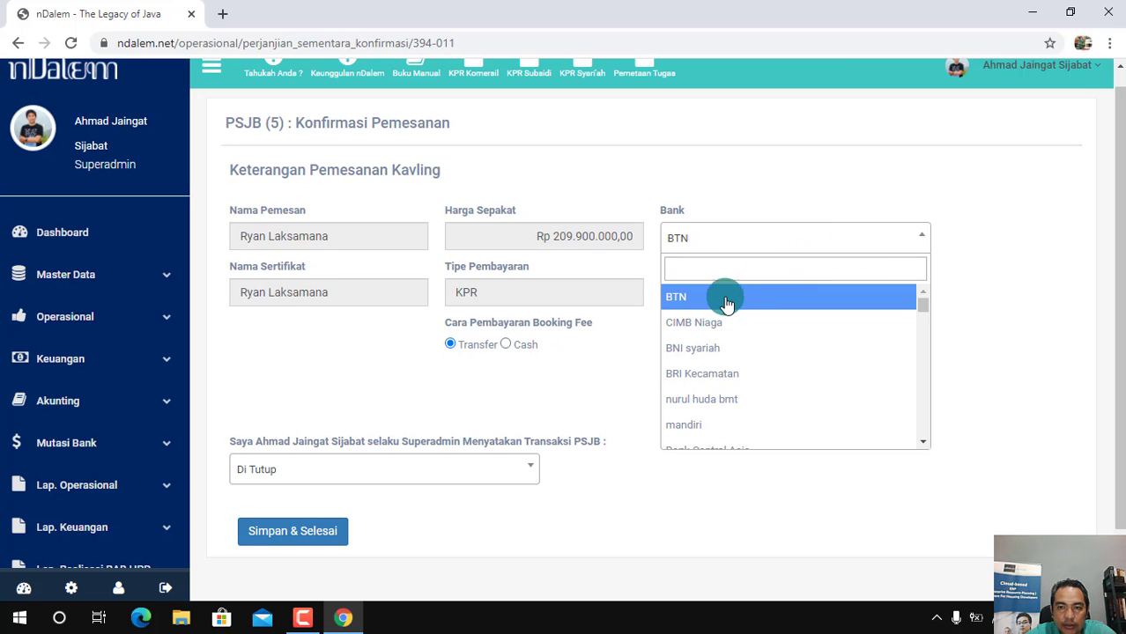
{"action": "left_click", "coordinate": [712, 323]}
{"action": "left_click", "coordinate": [905, 300]}
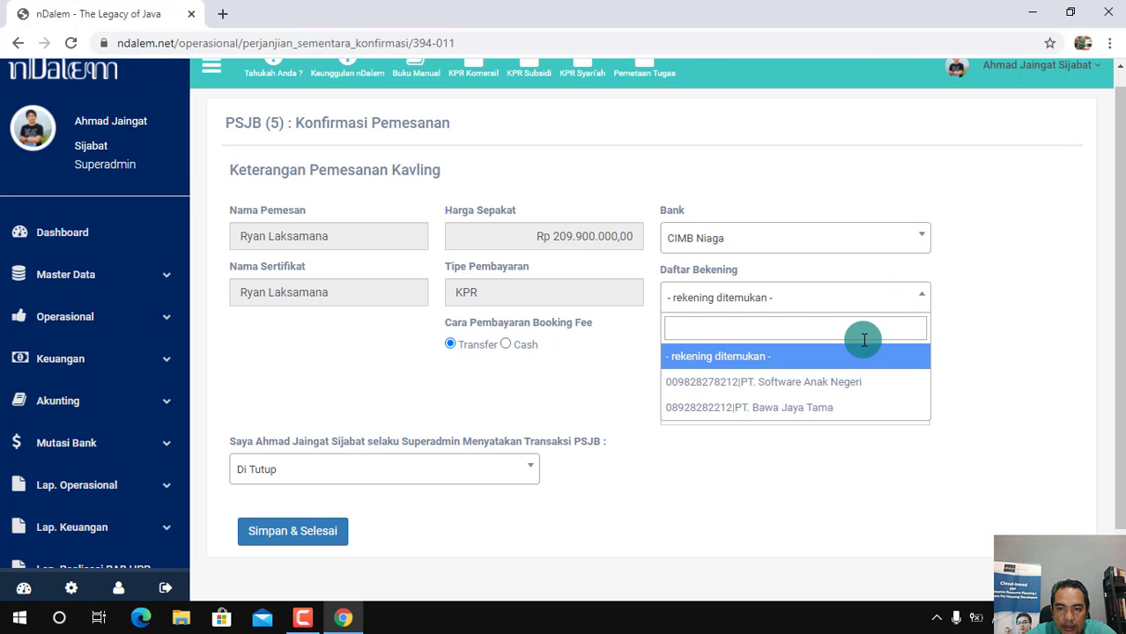
{"action": "left_click", "coordinate": [782, 391]}
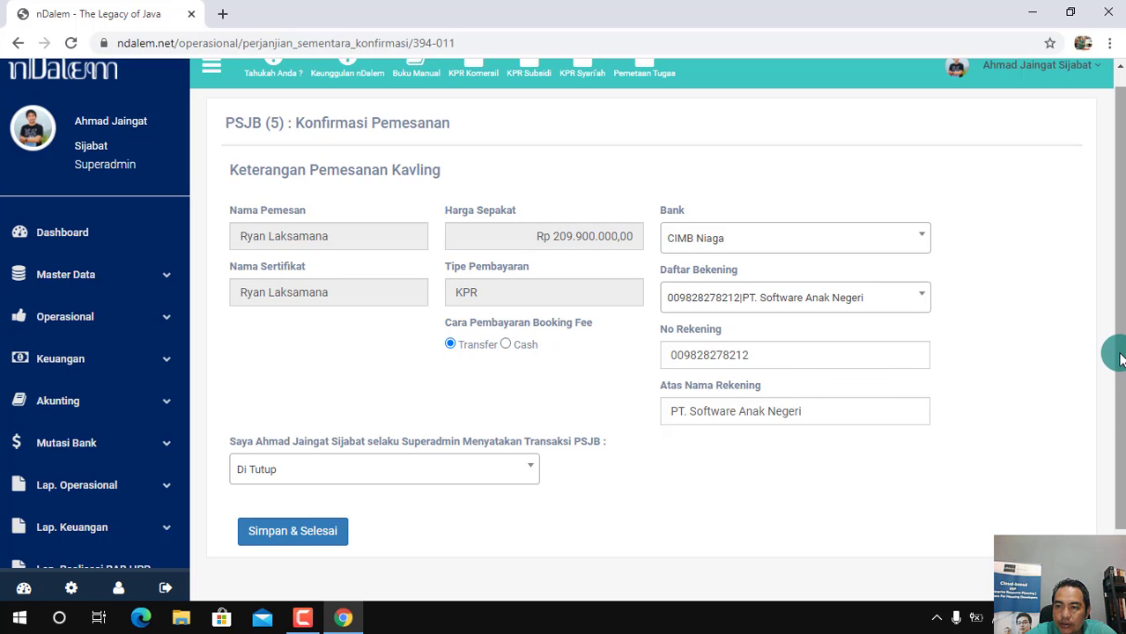
Declare the PSJB transaction as Di Tutup, save the booking confirmation and confirm continuing to the next process
{"action": "left_click_drag", "start_coordinate": [1119, 357], "coordinate": [1003, 436]}
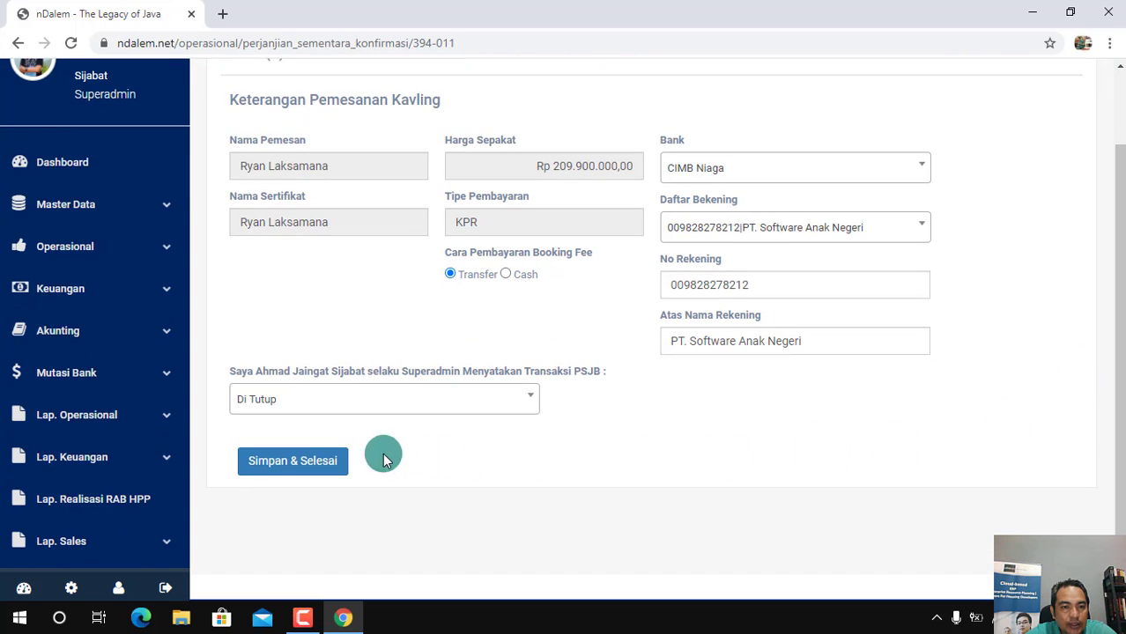
{"action": "left_click", "coordinate": [522, 401]}
{"action": "left_click", "coordinate": [357, 458]}
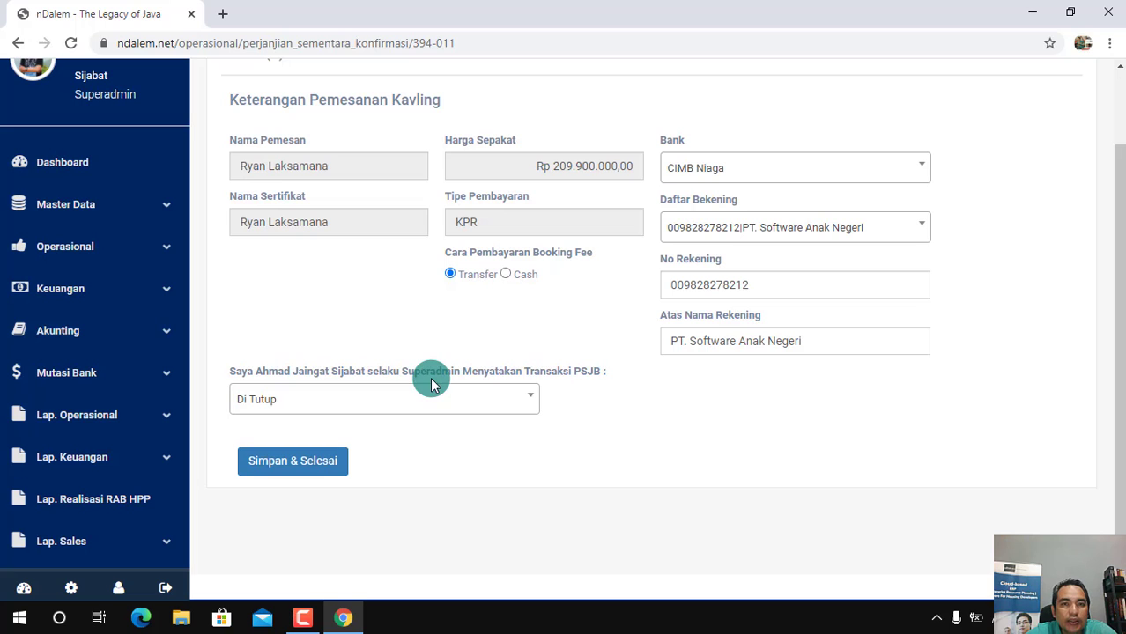
{"action": "left_click_drag", "start_coordinate": [1118, 372], "coordinate": [1119, 300]}
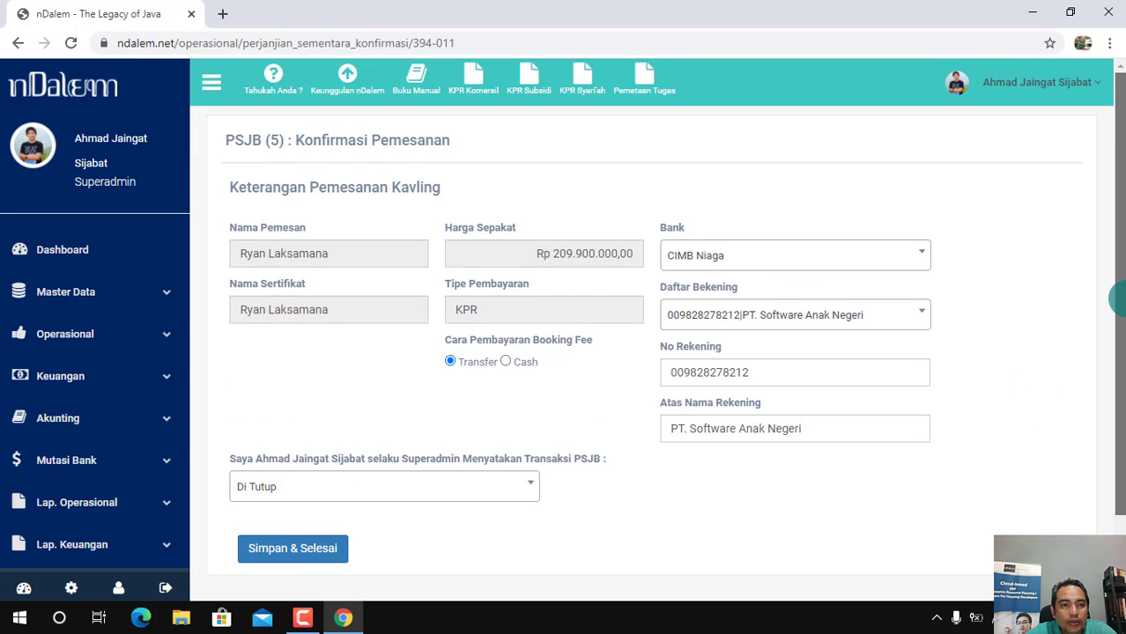
{"action": "scroll", "coordinate": [1117, 299], "scroll_direction": "down", "scroll_amount": 1}
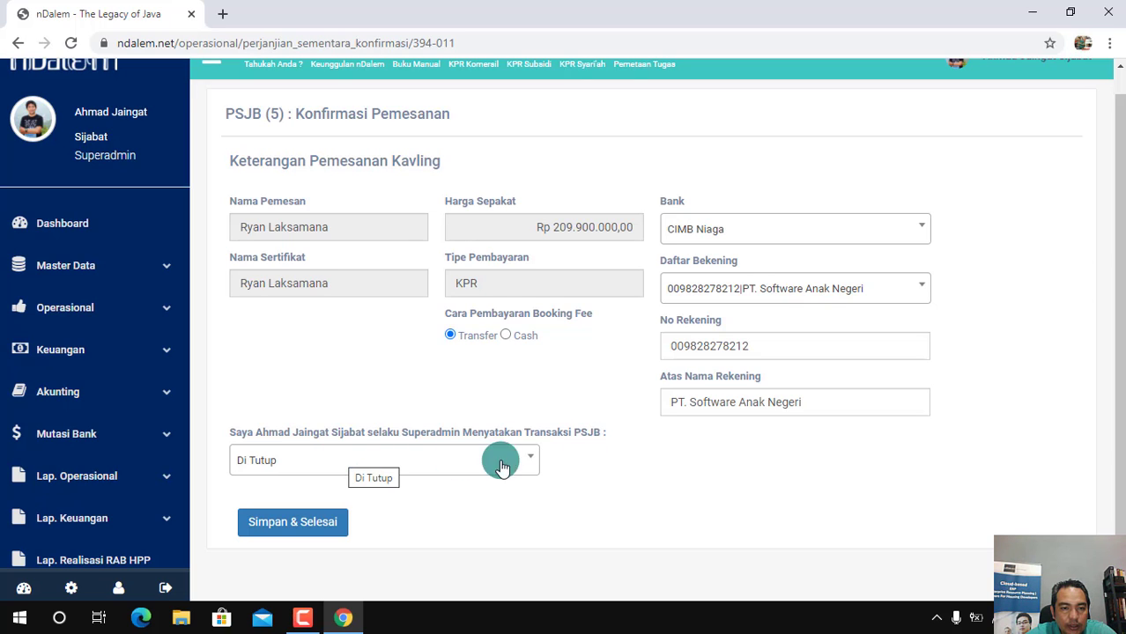
{"action": "left_click", "coordinate": [296, 525]}
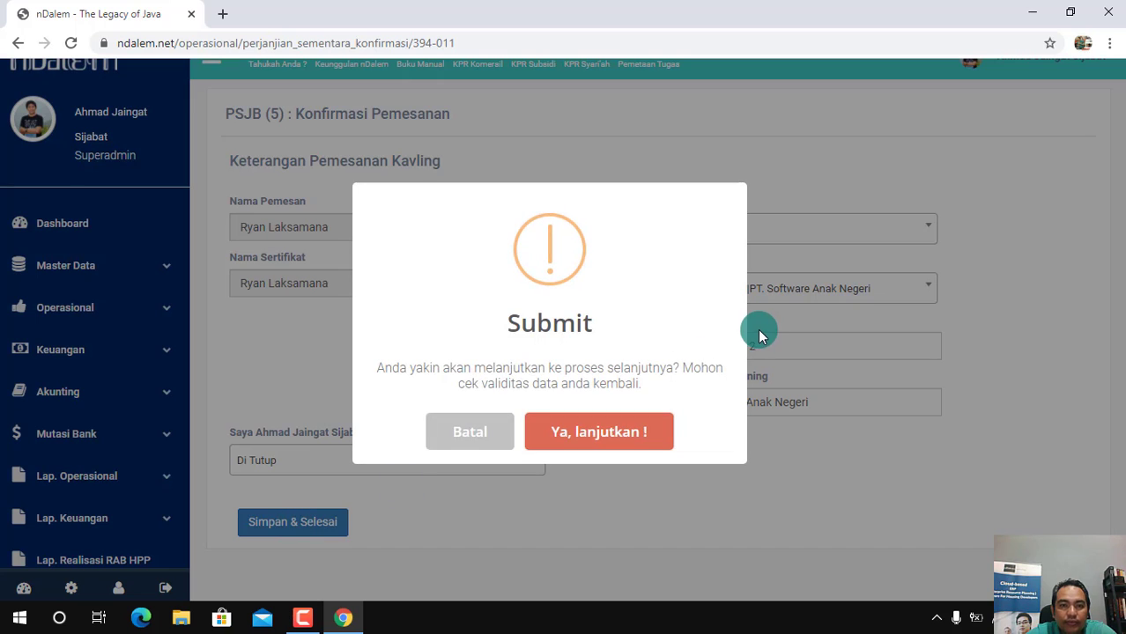
{"action": "left_click", "coordinate": [616, 435]}
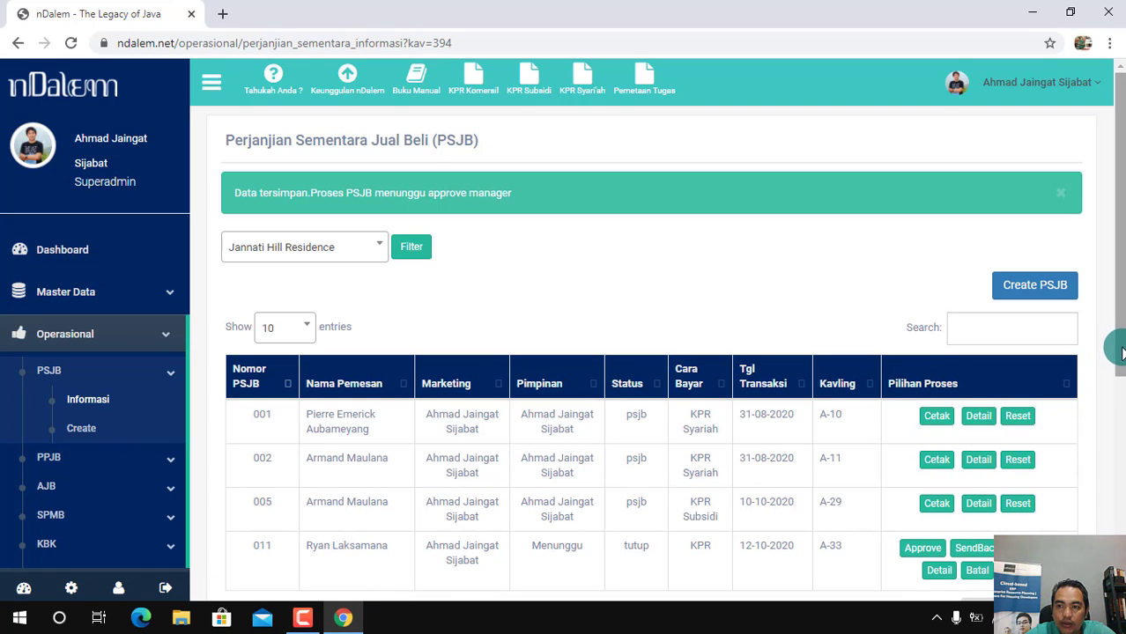
Review the PSJB details of plot A-33, including the joint income and payment schedule, and return to the PSJB list
{"action": "left_click_drag", "start_coordinate": [1119, 357], "coordinate": [1121, 431]}
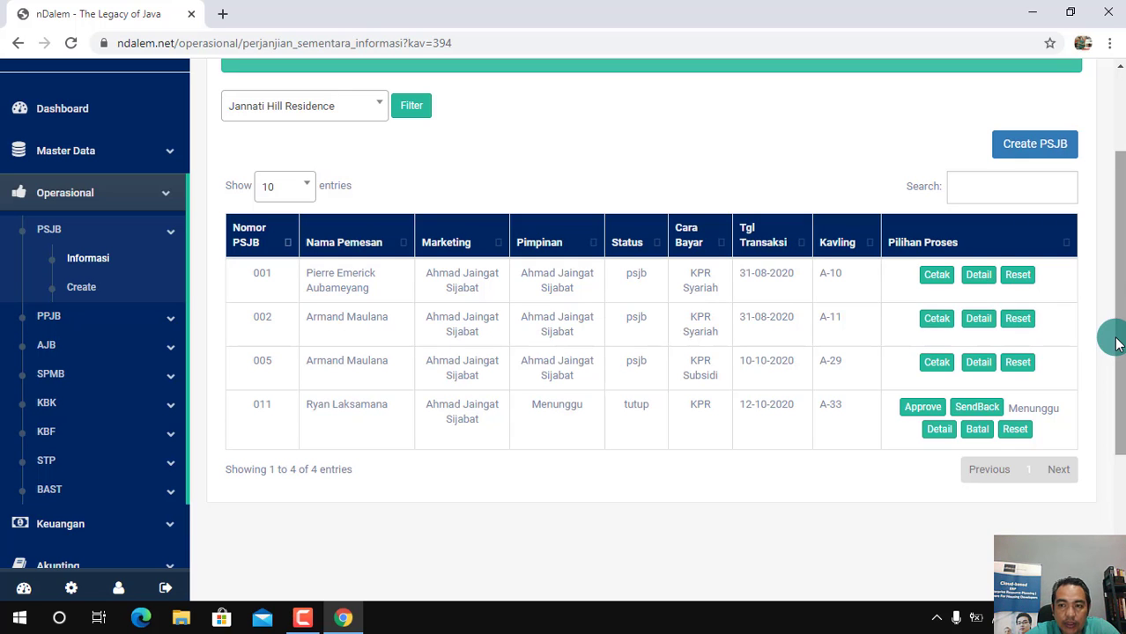
{"action": "scroll", "coordinate": [1117, 344], "scroll_direction": "up", "scroll_amount": 1}
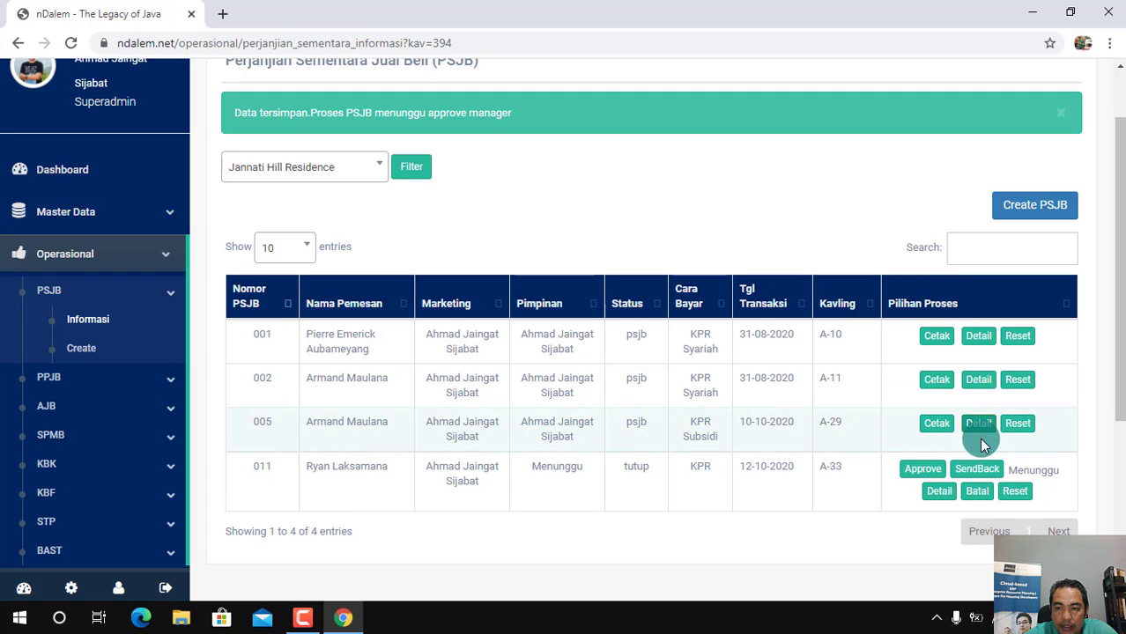
{"action": "left_click", "coordinate": [949, 500]}
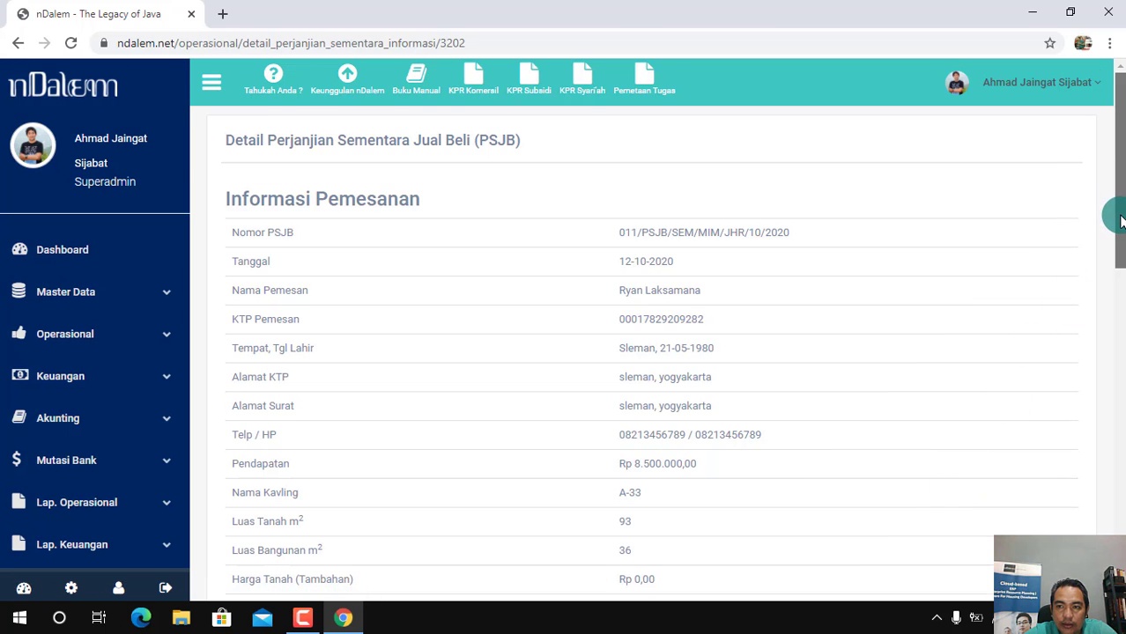
{"action": "left_click_drag", "start_coordinate": [1117, 214], "coordinate": [1121, 438]}
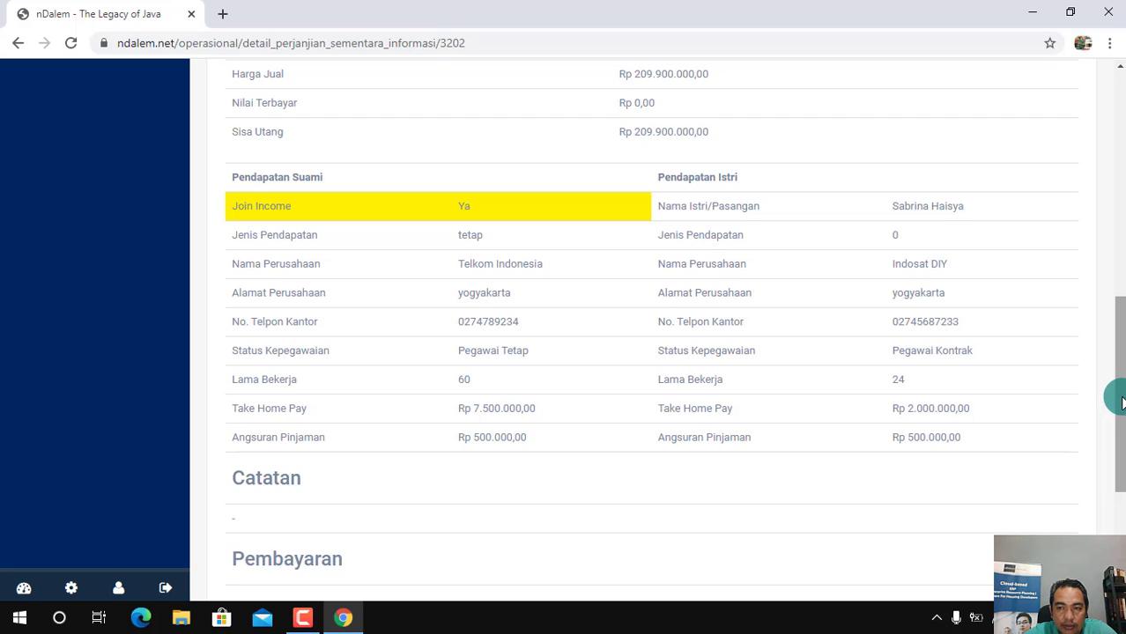
{"action": "left_click_drag", "start_coordinate": [1121, 402], "coordinate": [1121, 504]}
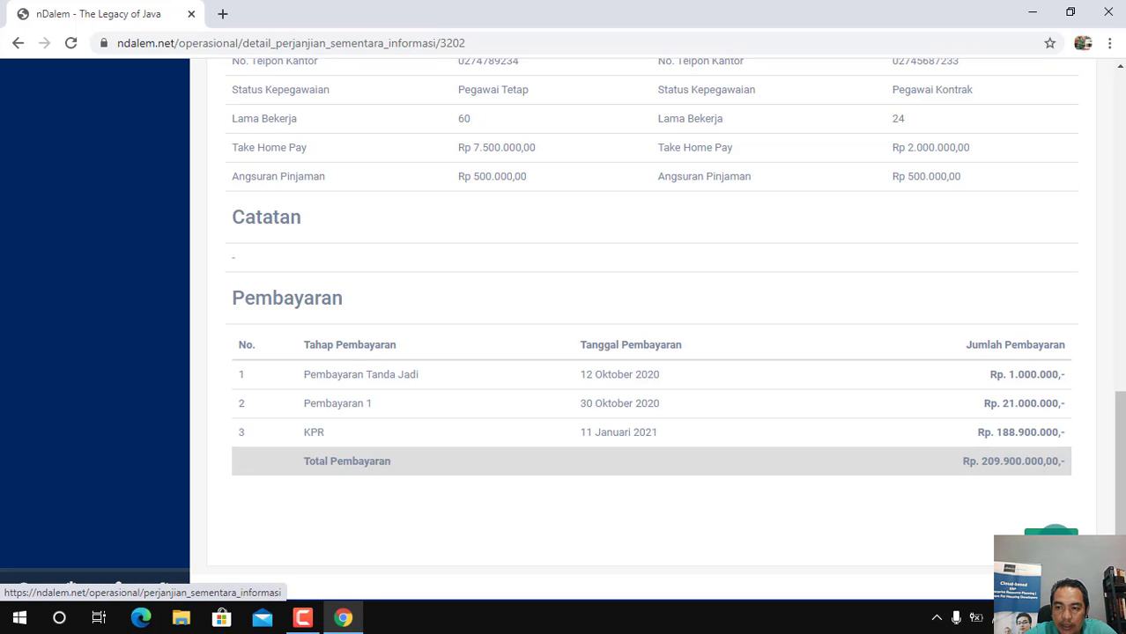
{"action": "left_click", "coordinate": [1053, 527]}
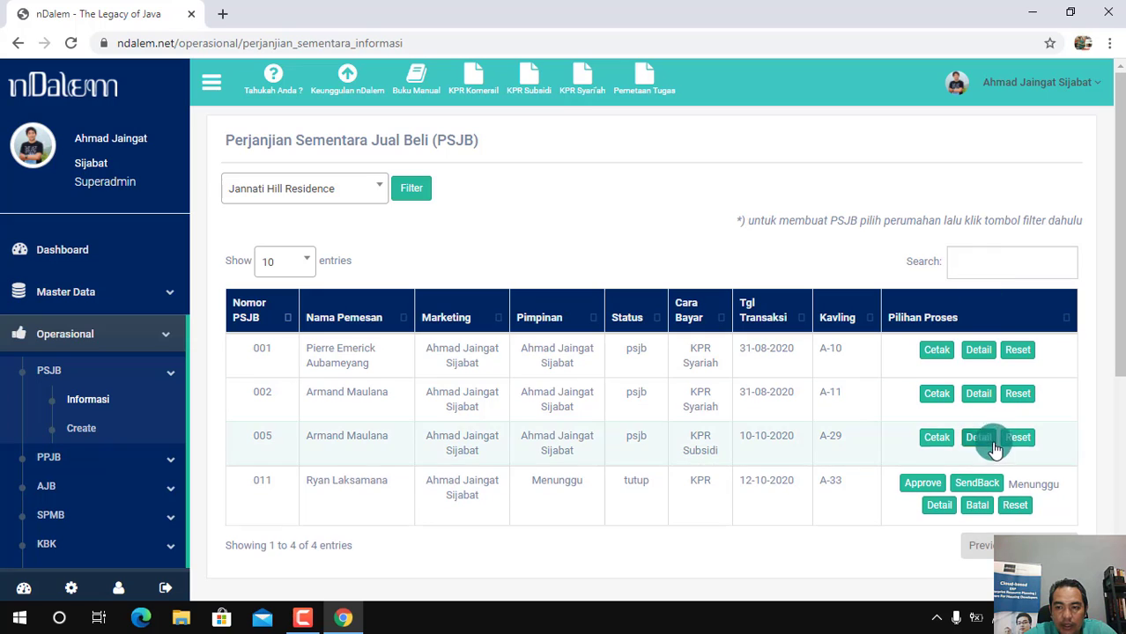
Approve the PSJB for plot A-33 and open its printable document in a maximized window
{"action": "left_click", "coordinate": [922, 485]}
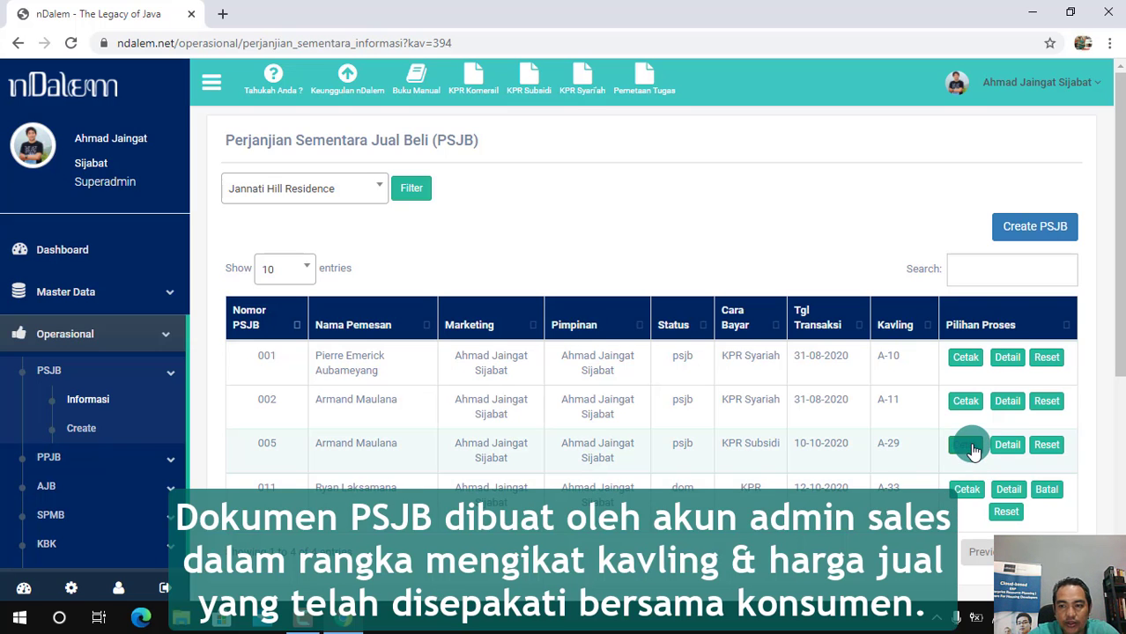
{"action": "left_click", "coordinate": [968, 490]}
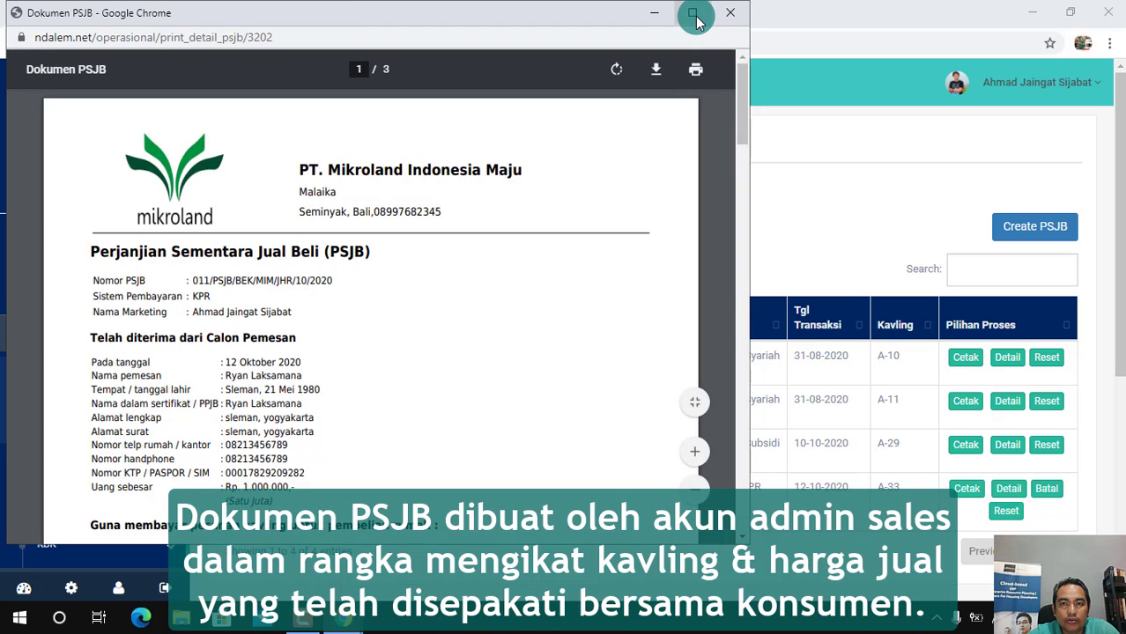
{"action": "left_click", "coordinate": [694, 14]}
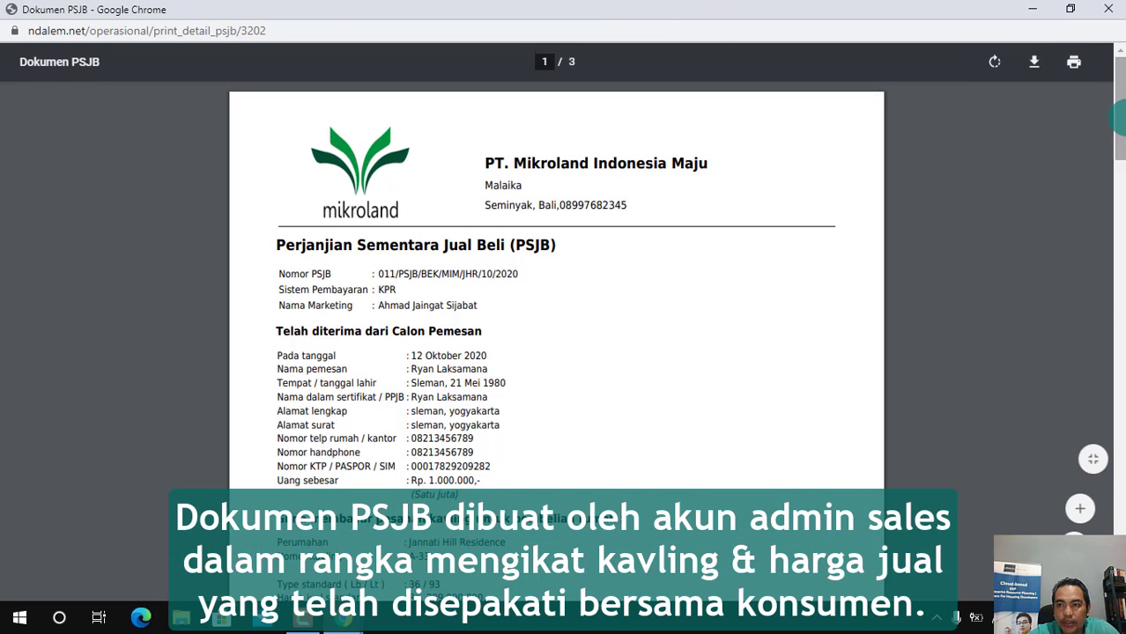
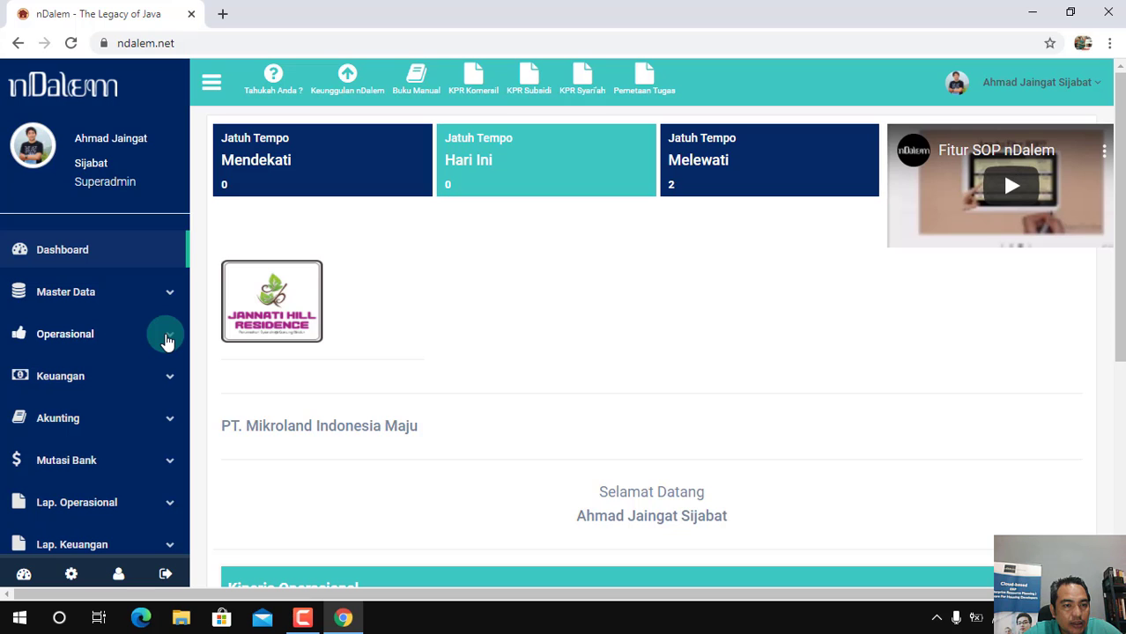
Start creating a PPJB in the Operasional module by registering the PSJB of plot A-33 in Jannati Hill Residence
{"action": "left_click", "coordinate": [168, 341]}
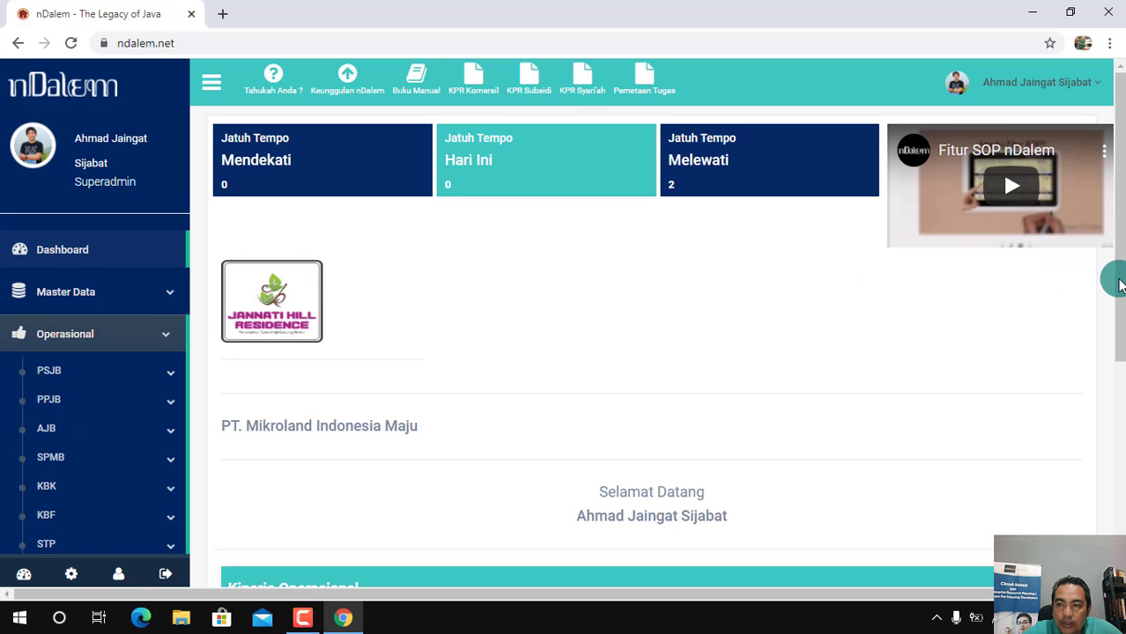
{"action": "left_click_drag", "start_coordinate": [1109, 272], "coordinate": [1109, 326]}
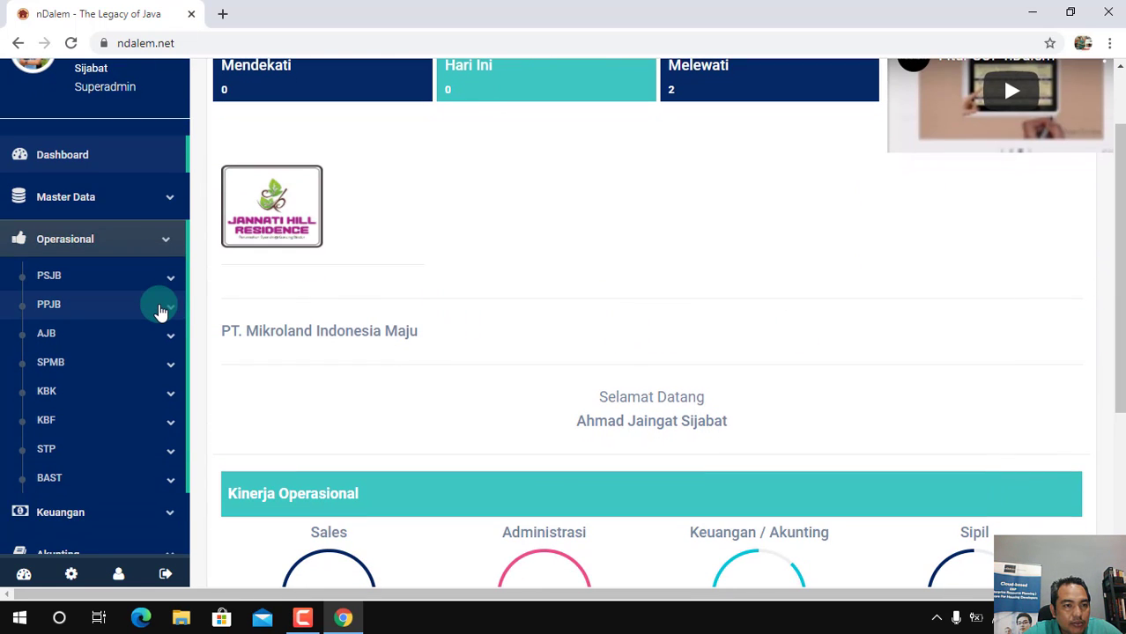
{"action": "left_click", "coordinate": [159, 312]}
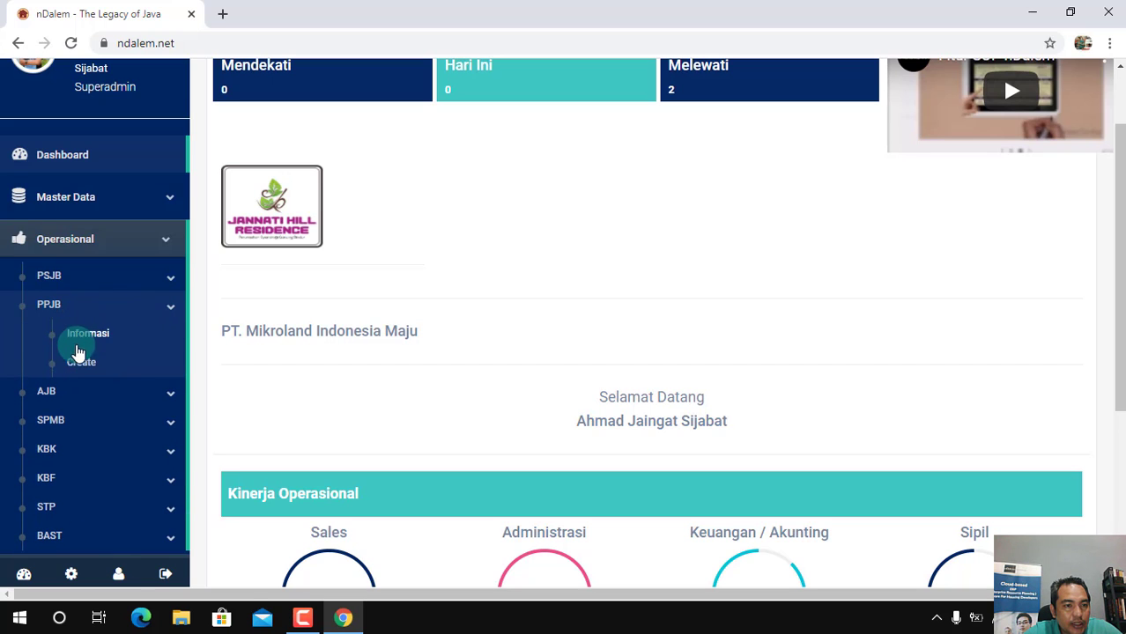
{"action": "left_click", "coordinate": [79, 367]}
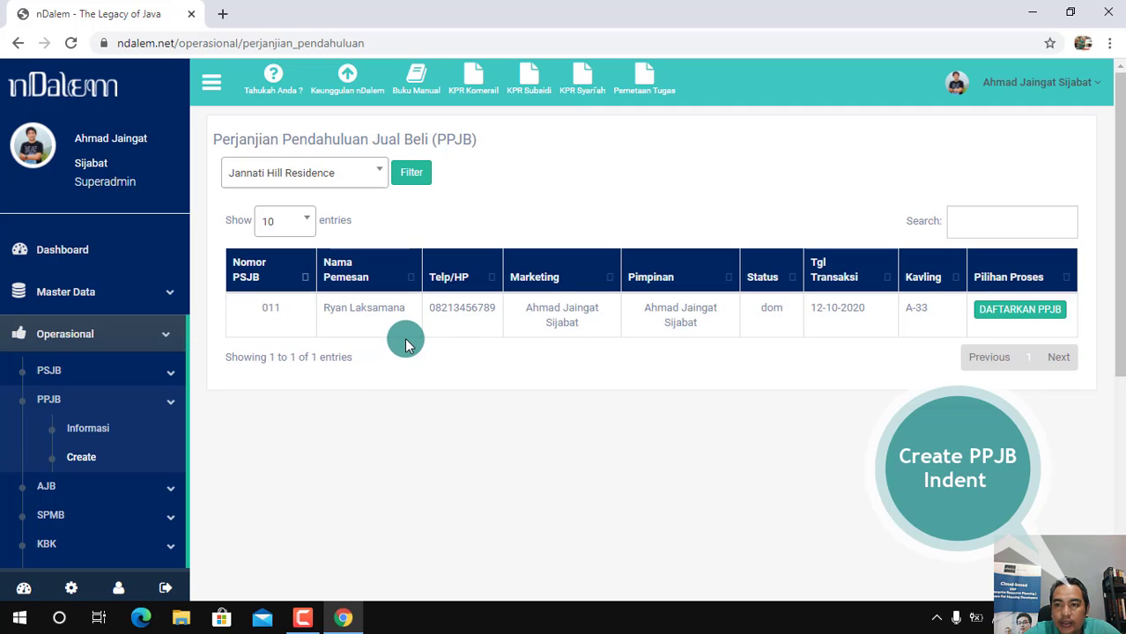
{"action": "left_click", "coordinate": [1033, 310]}
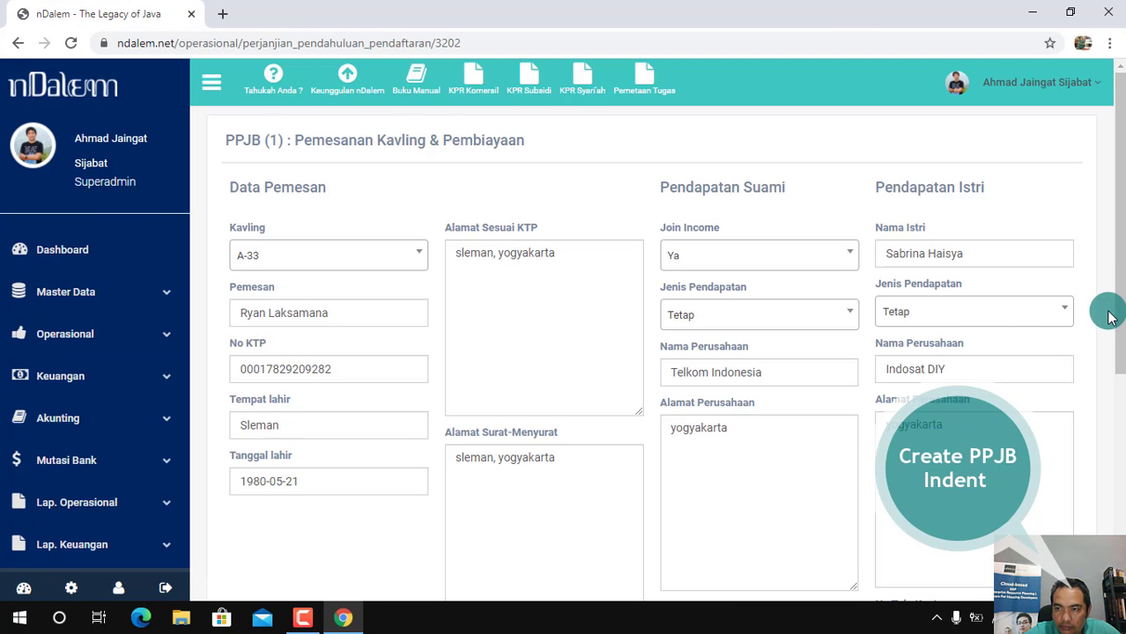
Review the buyer's and both spouses' income data on PPJB form 1, save it and confirm continuing to the next process
{"action": "left_click_drag", "start_coordinate": [1114, 285], "coordinate": [1121, 338]}
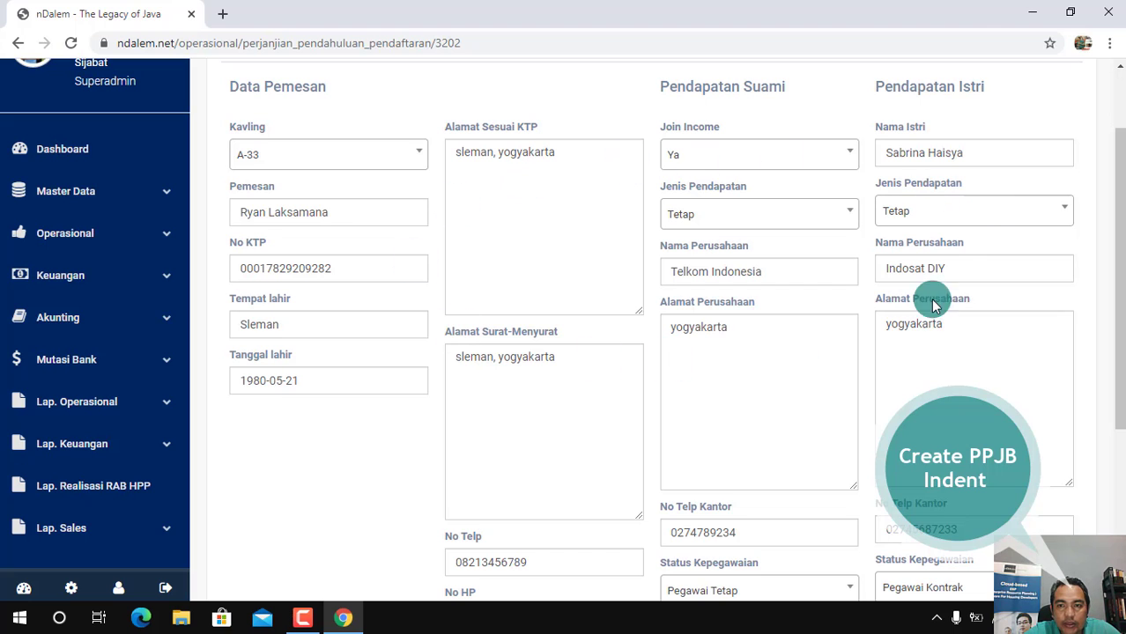
{"action": "left_click_drag", "start_coordinate": [1121, 277], "coordinate": [1119, 253]}
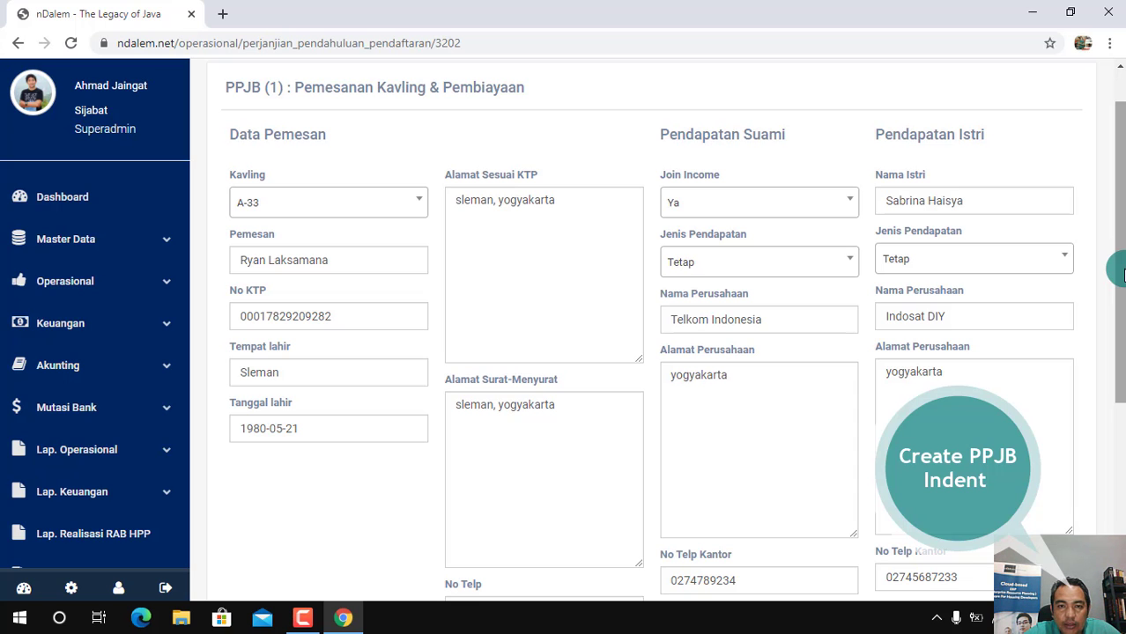
{"action": "left_click_drag", "start_coordinate": [1121, 274], "coordinate": [1119, 456]}
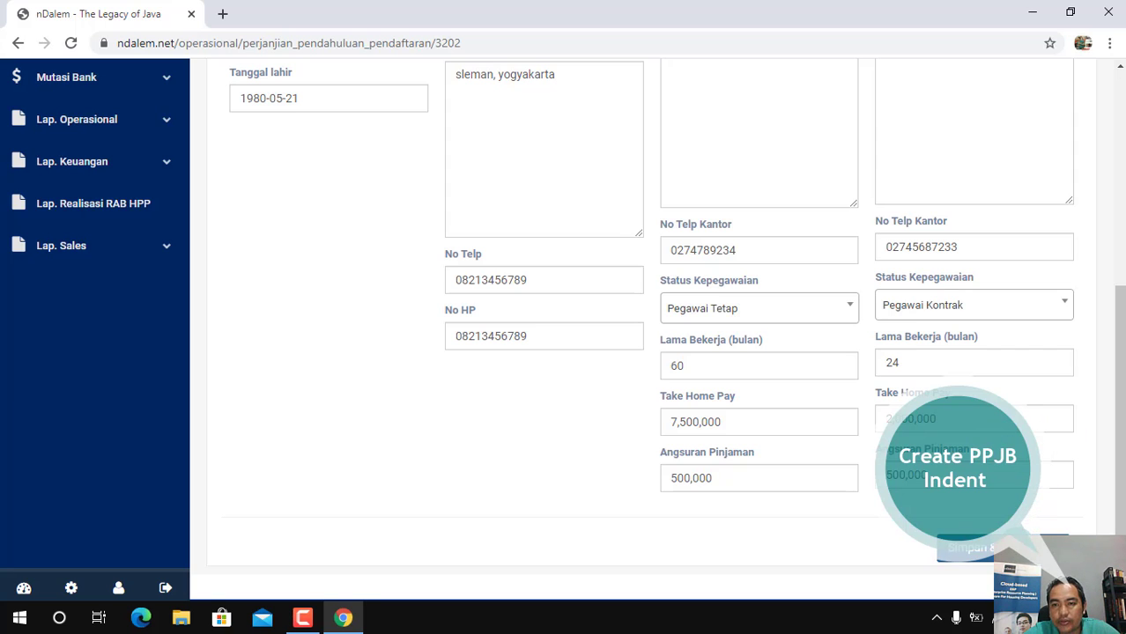
{"action": "left_click", "coordinate": [974, 548]}
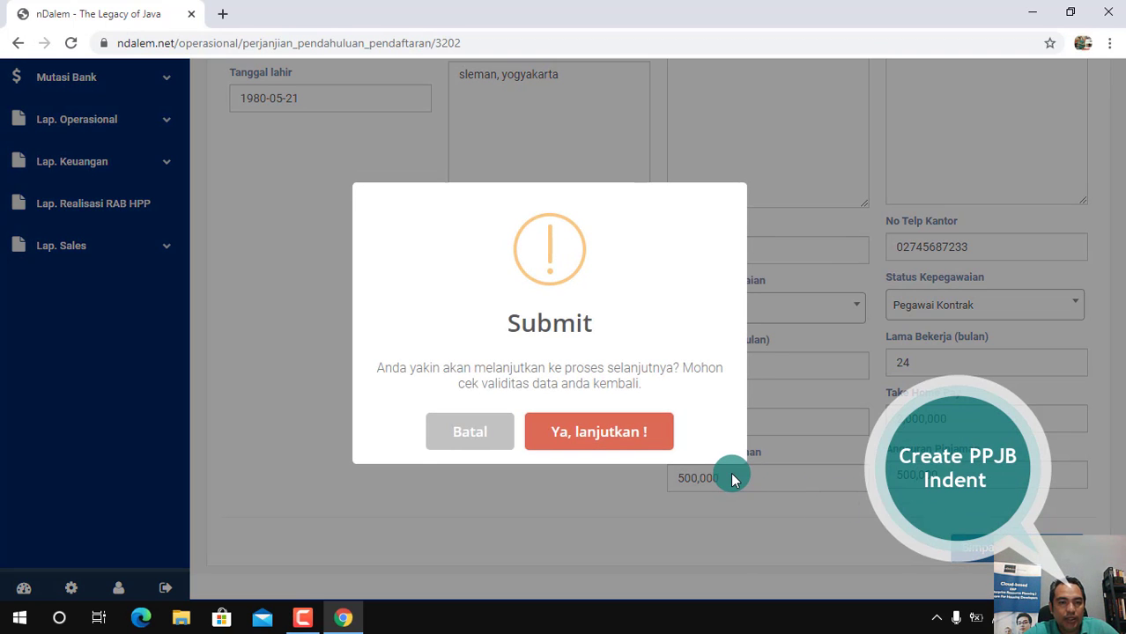
{"action": "left_click", "coordinate": [615, 440]}
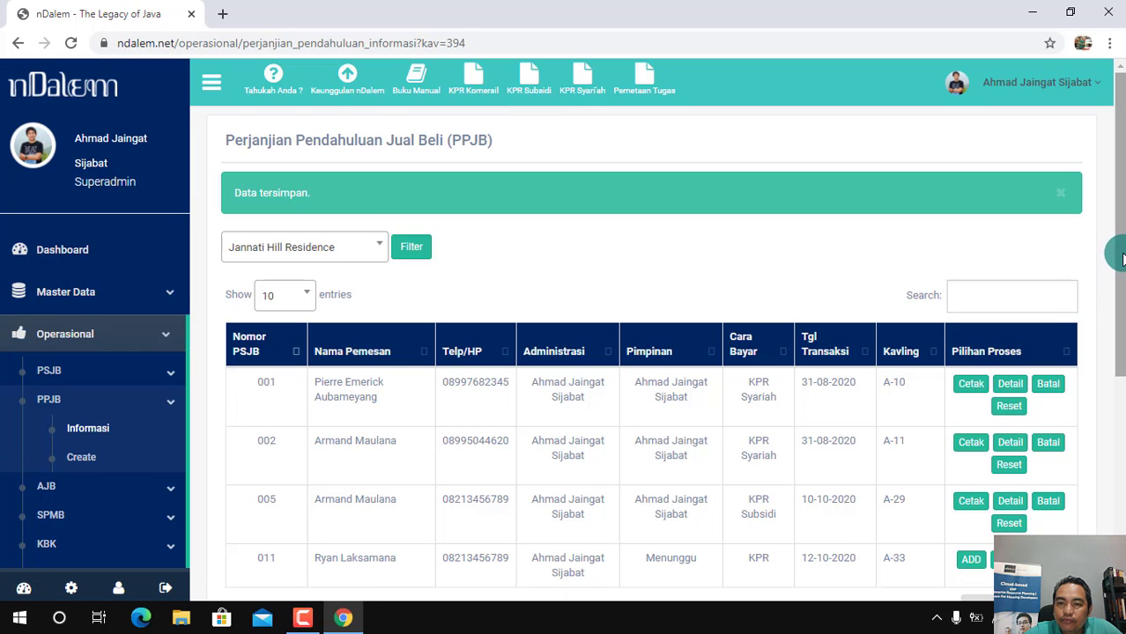
Open the additions and payment stage for plot A-33's PPJB, save its data as filled in and confirm continuing
{"action": "left_click_drag", "start_coordinate": [1119, 258], "coordinate": [1121, 301]}
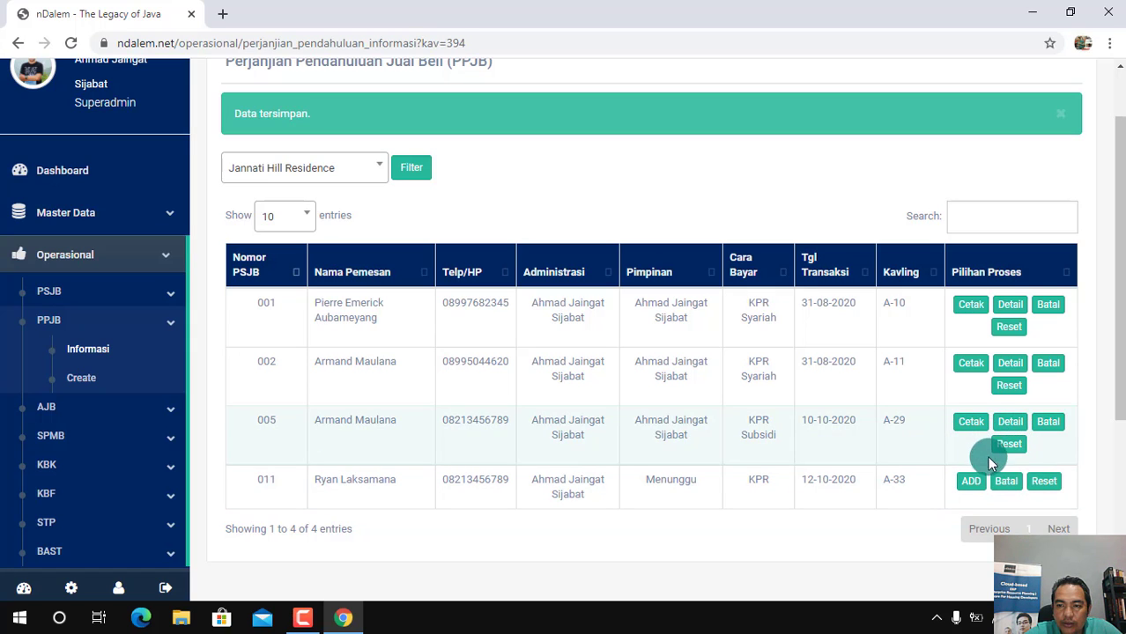
{"action": "left_click", "coordinate": [973, 483]}
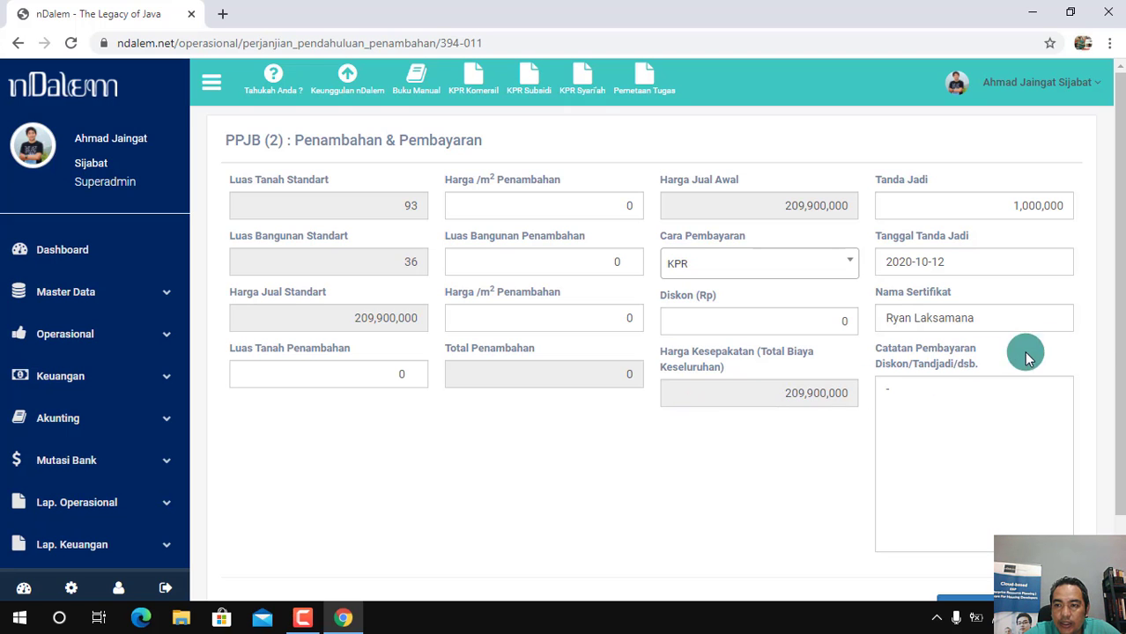
{"action": "left_click_drag", "start_coordinate": [1120, 344], "coordinate": [1120, 412]}
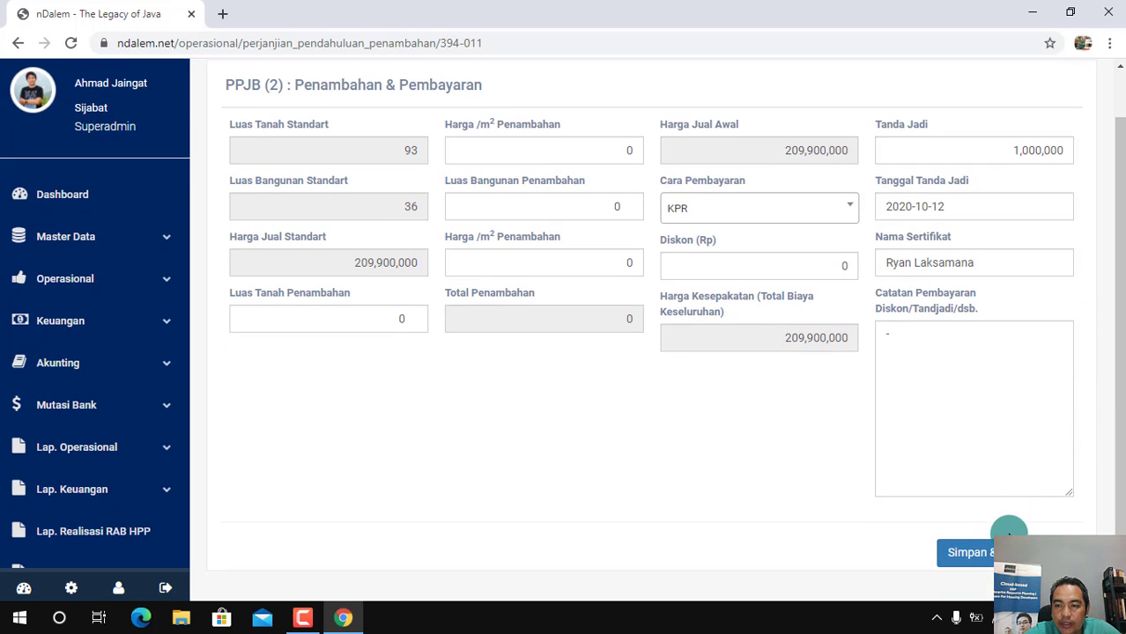
{"action": "left_click", "coordinate": [974, 552]}
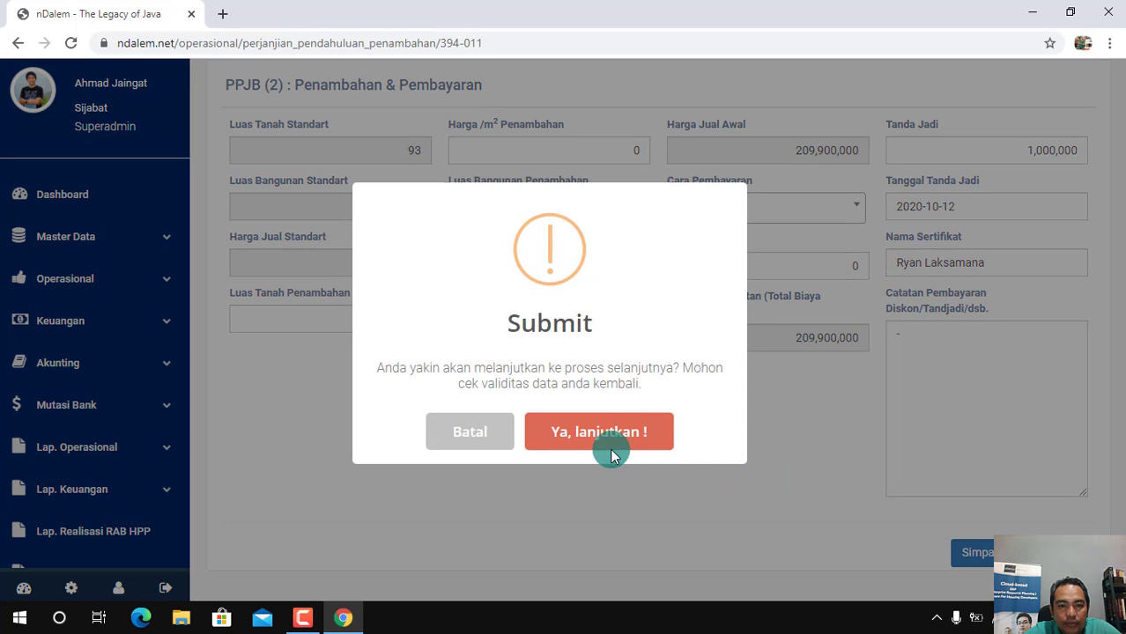
{"action": "left_click", "coordinate": [573, 439]}
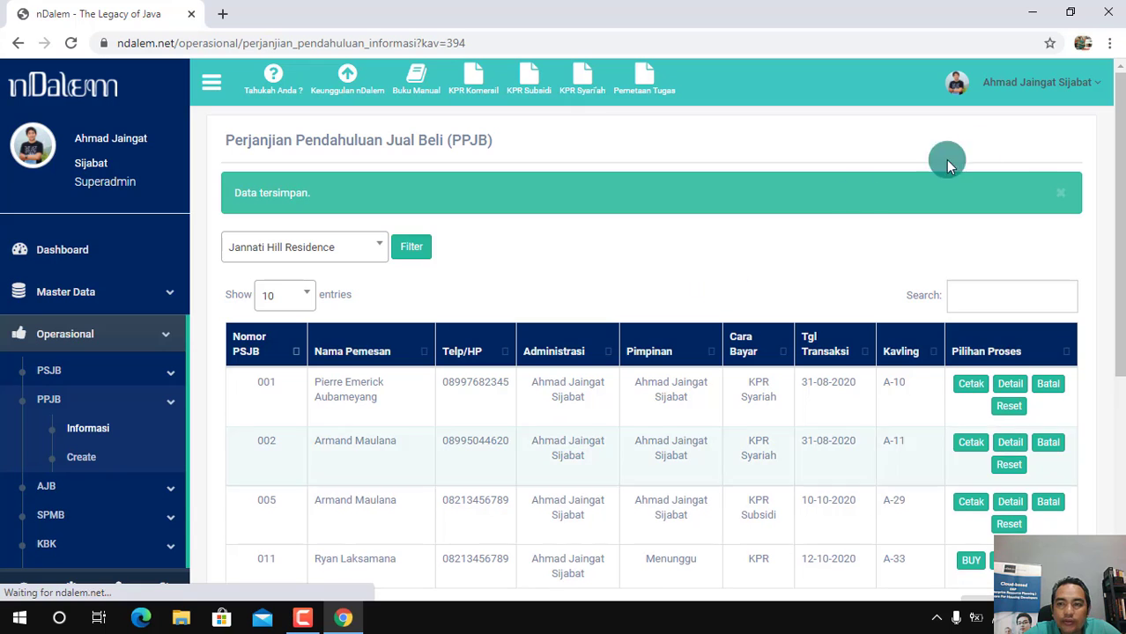
Open the payment plan stage of the PPJB for plot A-33
{"action": "scroll", "coordinate": [1115, 209], "scroll_direction": "down", "scroll_amount": 1}
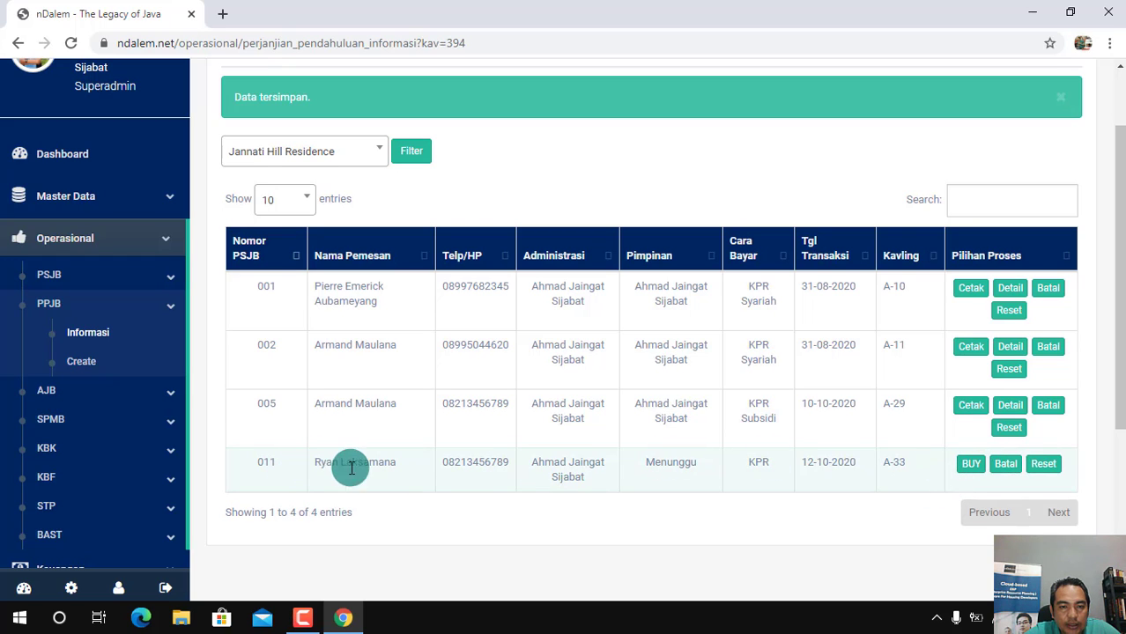
{"action": "left_click", "coordinate": [973, 467]}
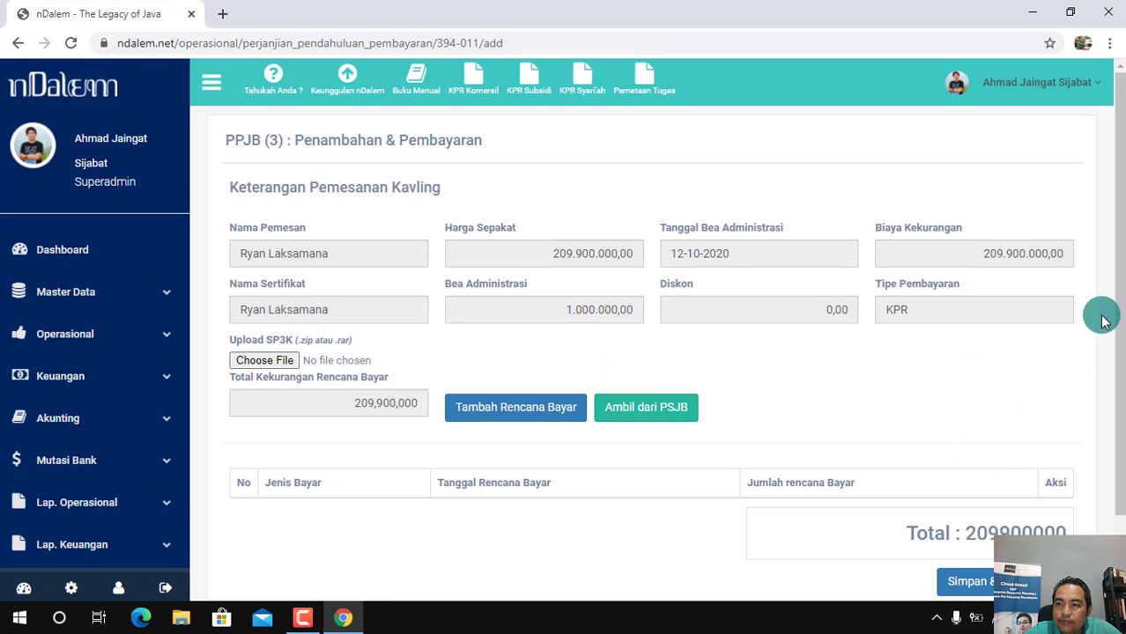
{"action": "left_click_drag", "start_coordinate": [1116, 304], "coordinate": [1114, 327]}
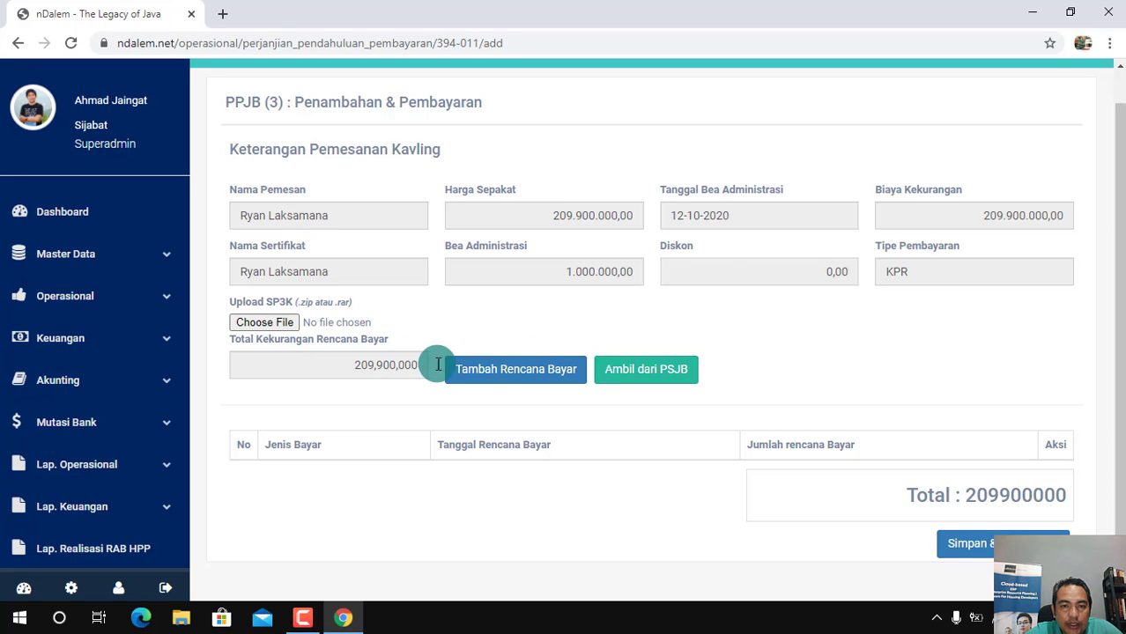
Try taking over the PSJB payment scheme as the PPJB payment plan and delete the imported entries
{"action": "left_click", "coordinate": [665, 373]}
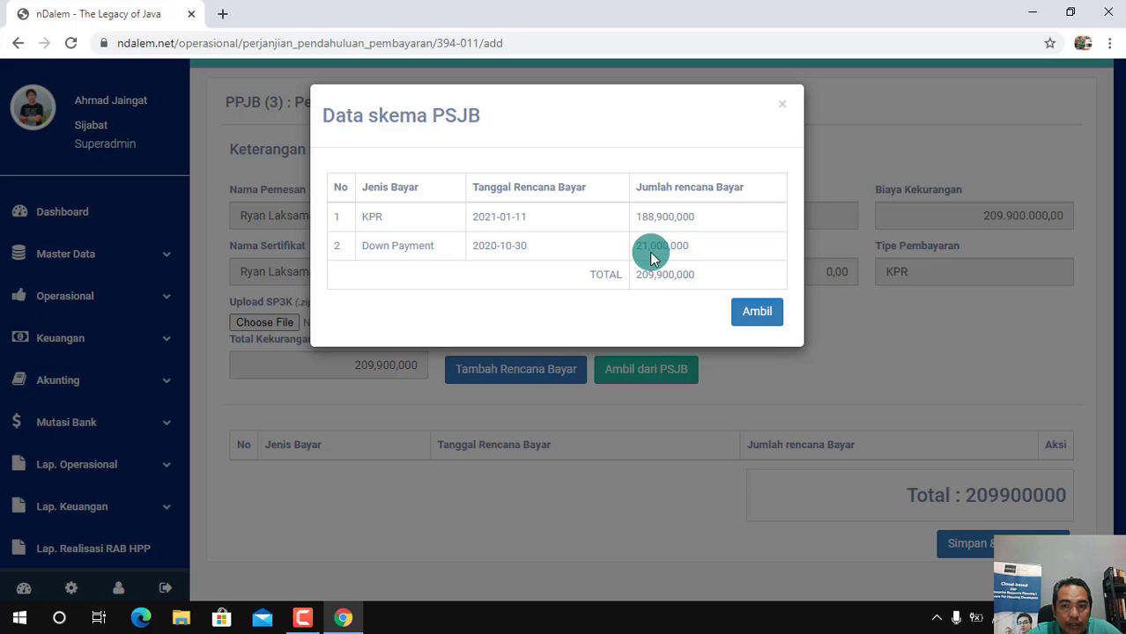
{"action": "left_click", "coordinate": [757, 313]}
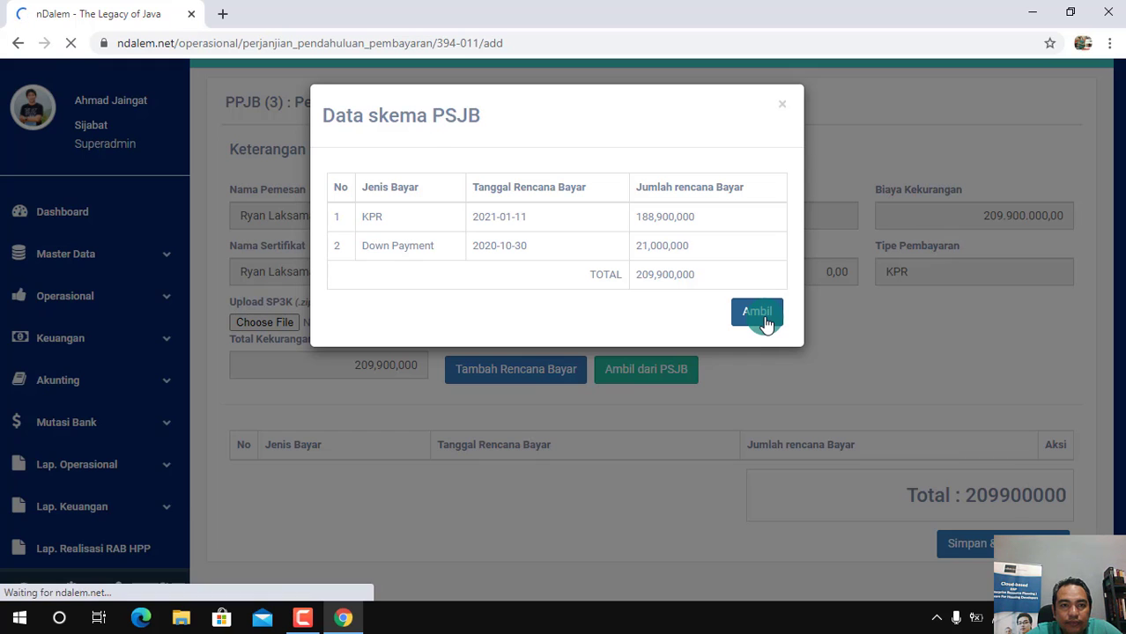
{"action": "scroll", "coordinate": [1117, 344], "scroll_direction": "down", "scroll_amount": 1}
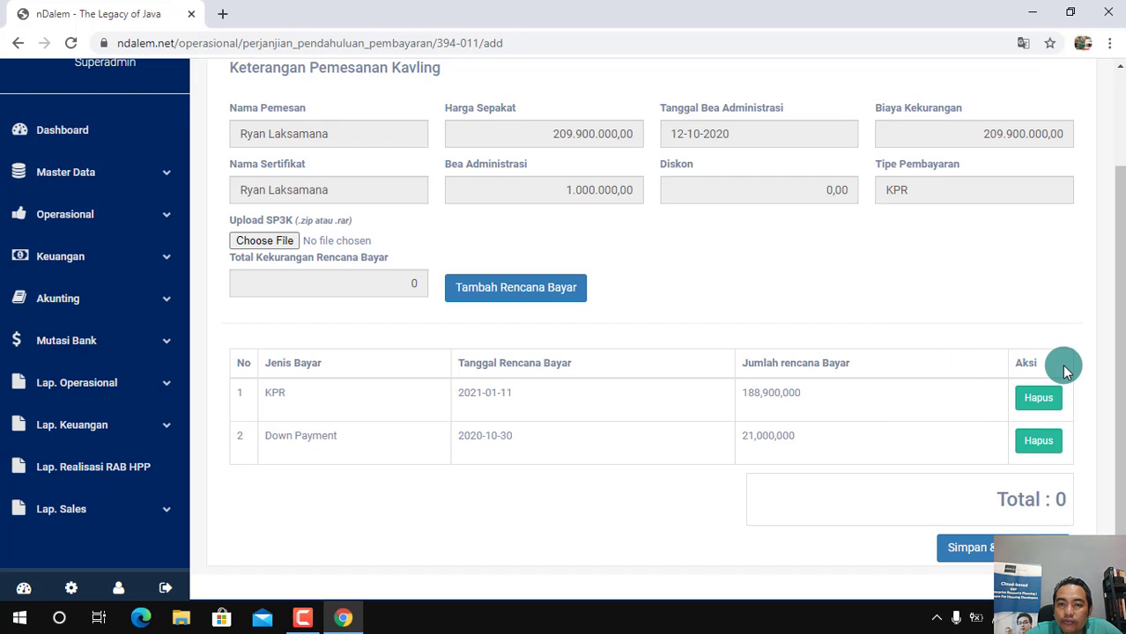
{"action": "left_click", "coordinate": [1040, 441]}
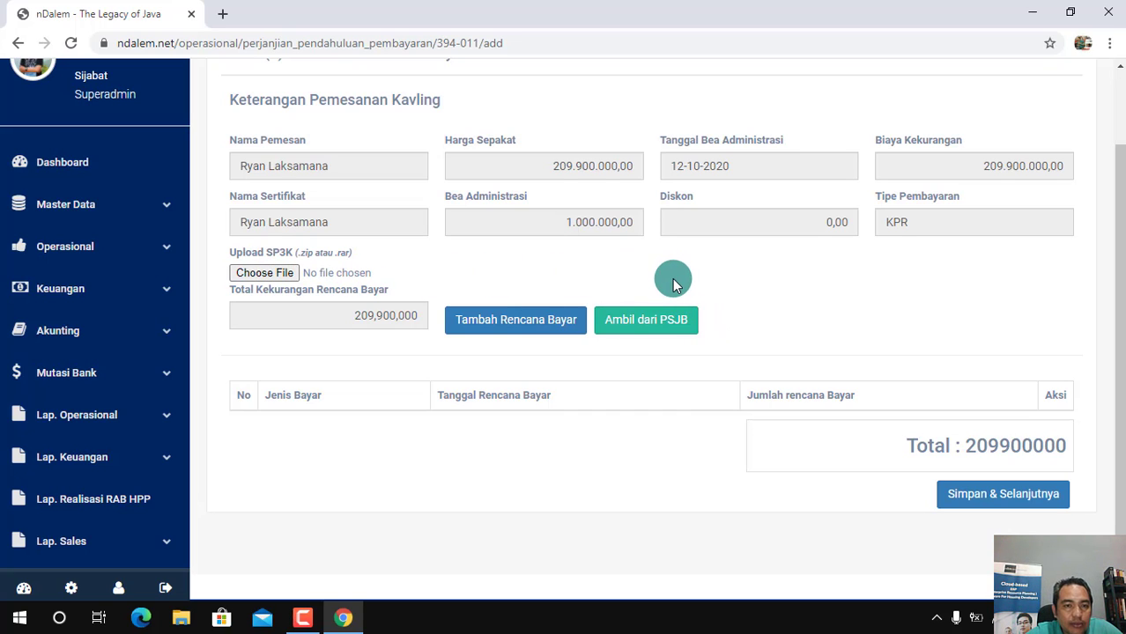
Examine the KPR and Down Payment entries of the PSJB payment scheme and close it without importing them
{"action": "left_click", "coordinate": [665, 326]}
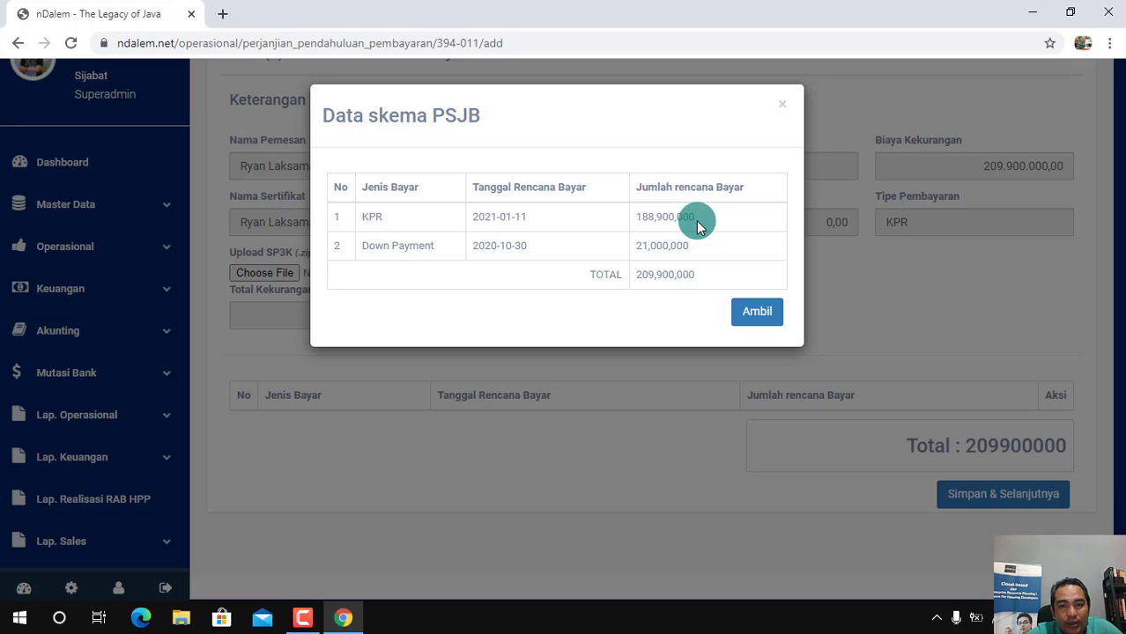
{"action": "left_click", "coordinate": [784, 110]}
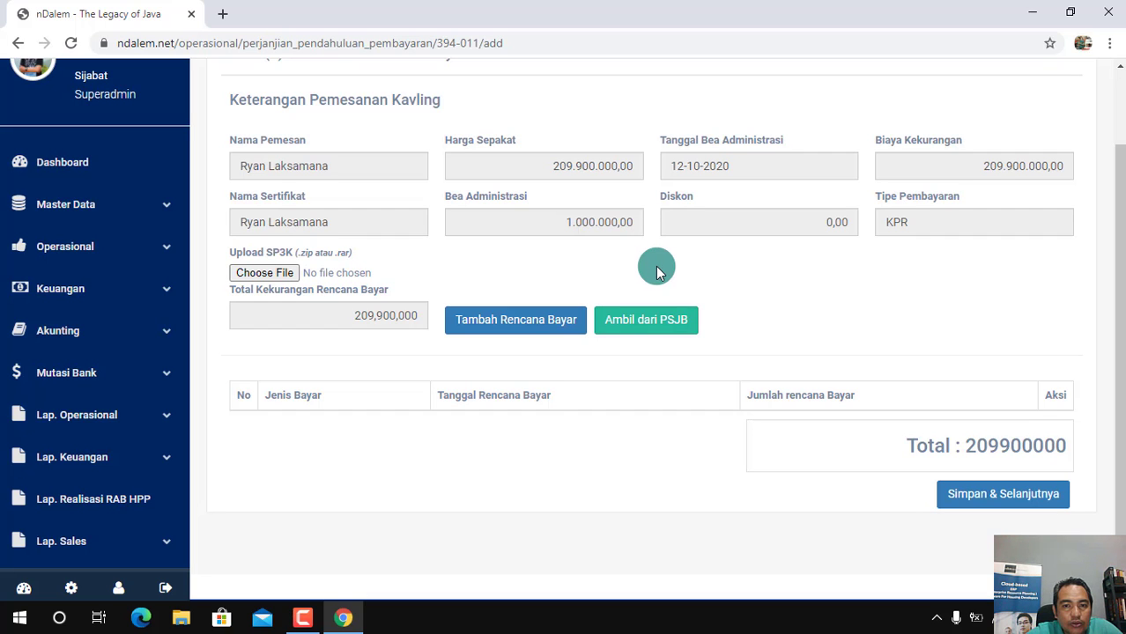
{"action": "left_click", "coordinate": [648, 319]}
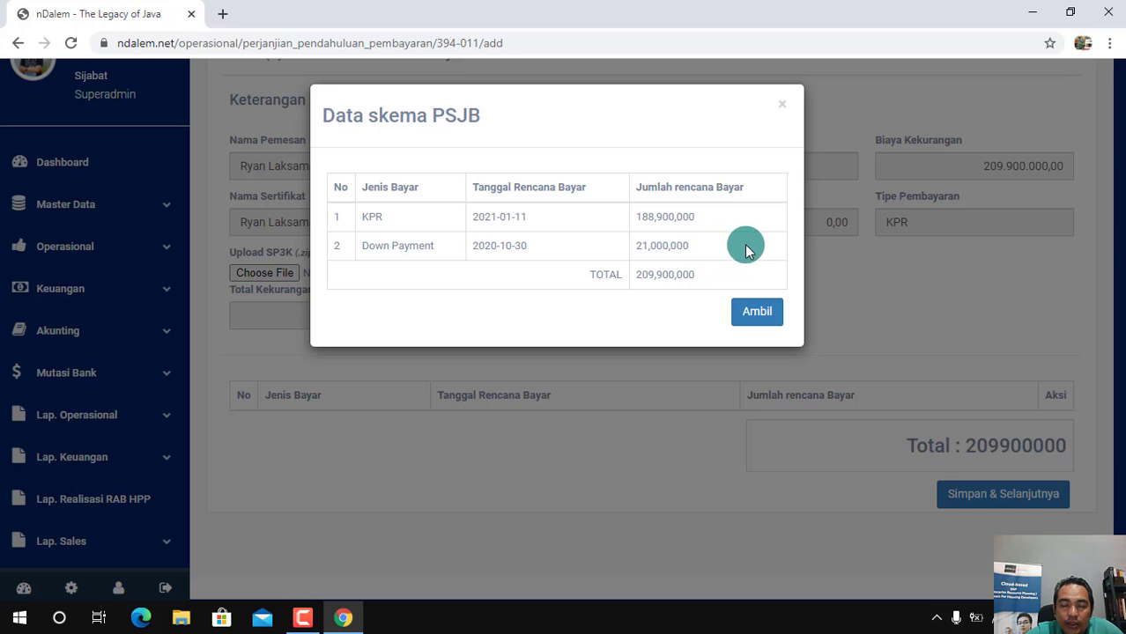
{"action": "left_click", "coordinate": [781, 108]}
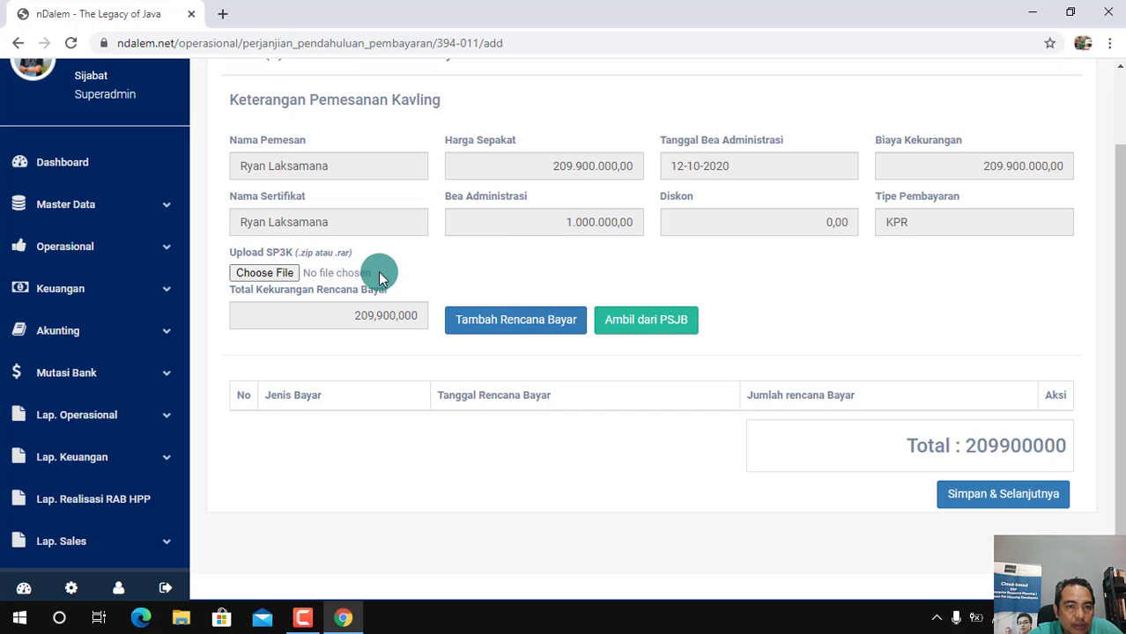
Start a new payment plan entry with payment type KPR and a planned amount of 170,000,000
{"action": "left_click", "coordinate": [528, 336]}
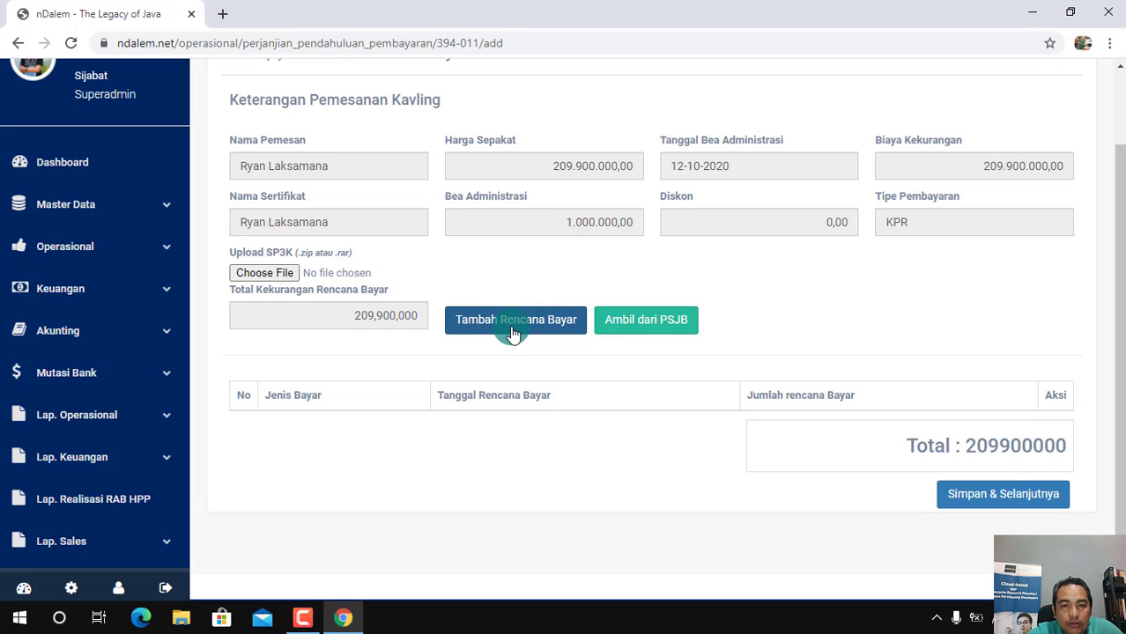
{"action": "left_click", "coordinate": [514, 326]}
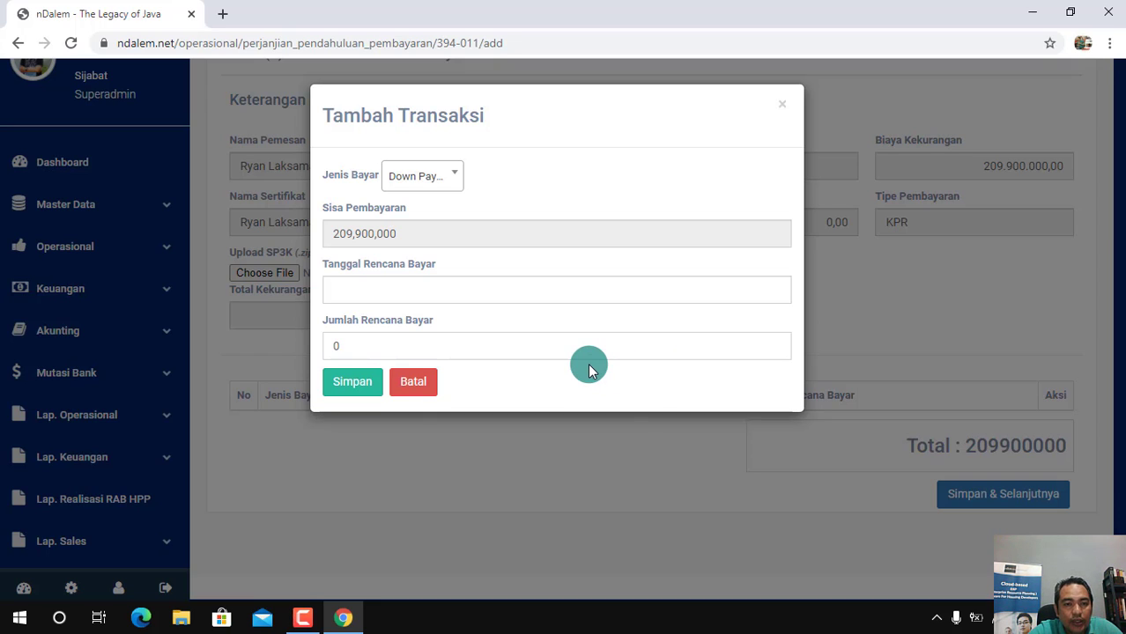
{"action": "left_click", "coordinate": [446, 177]}
{"action": "left_click", "coordinate": [420, 282]}
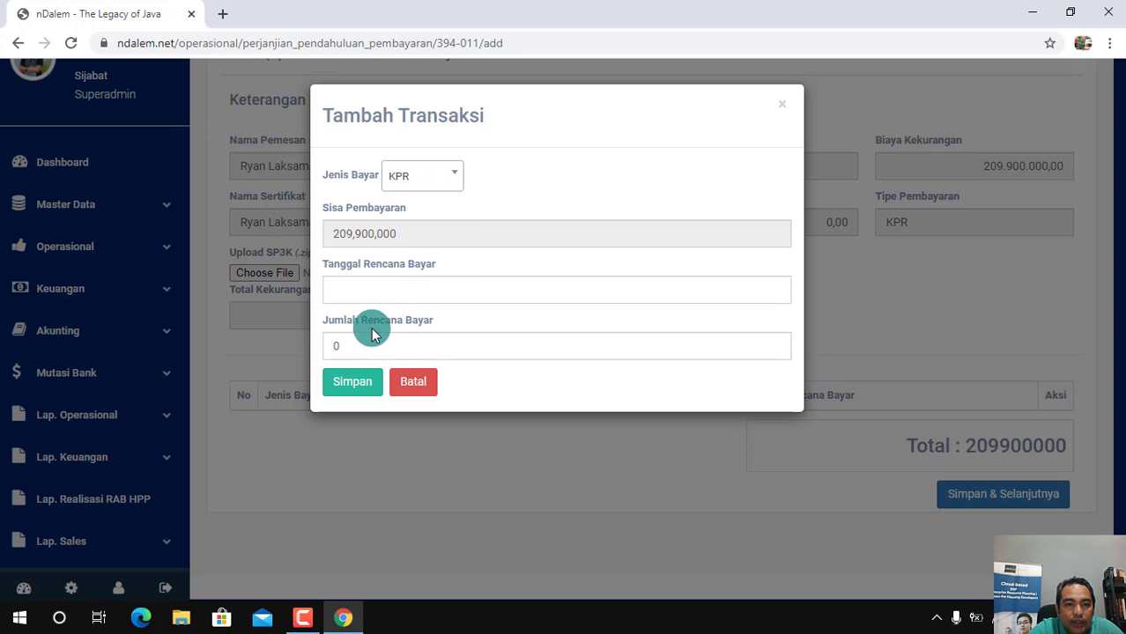
{"action": "left_click", "coordinate": [352, 349]}
{"action": "key", "text": "BackSpace"}
{"action": "type", "text": "17"}
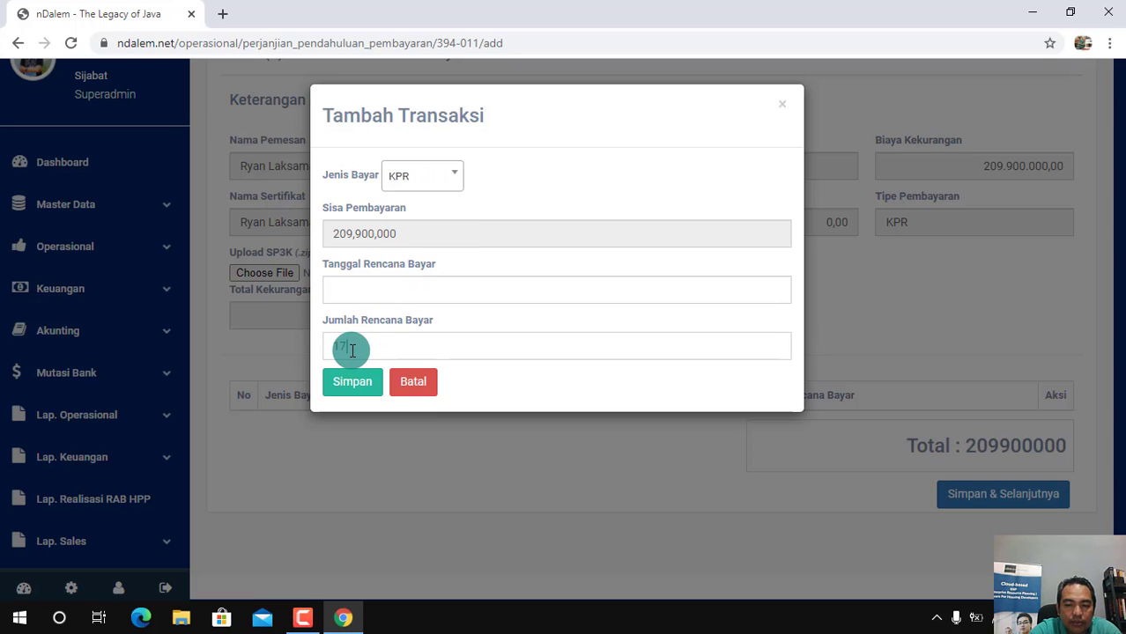
{"action": "type", "text": "0,000,000"}
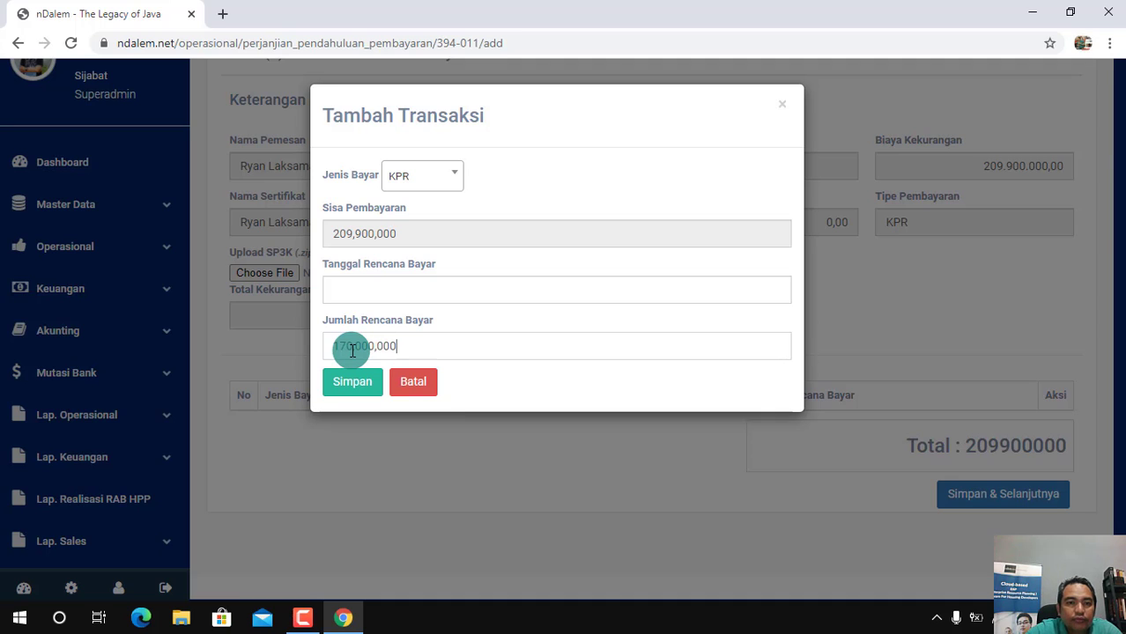
{"action": "left_click", "coordinate": [448, 182]}
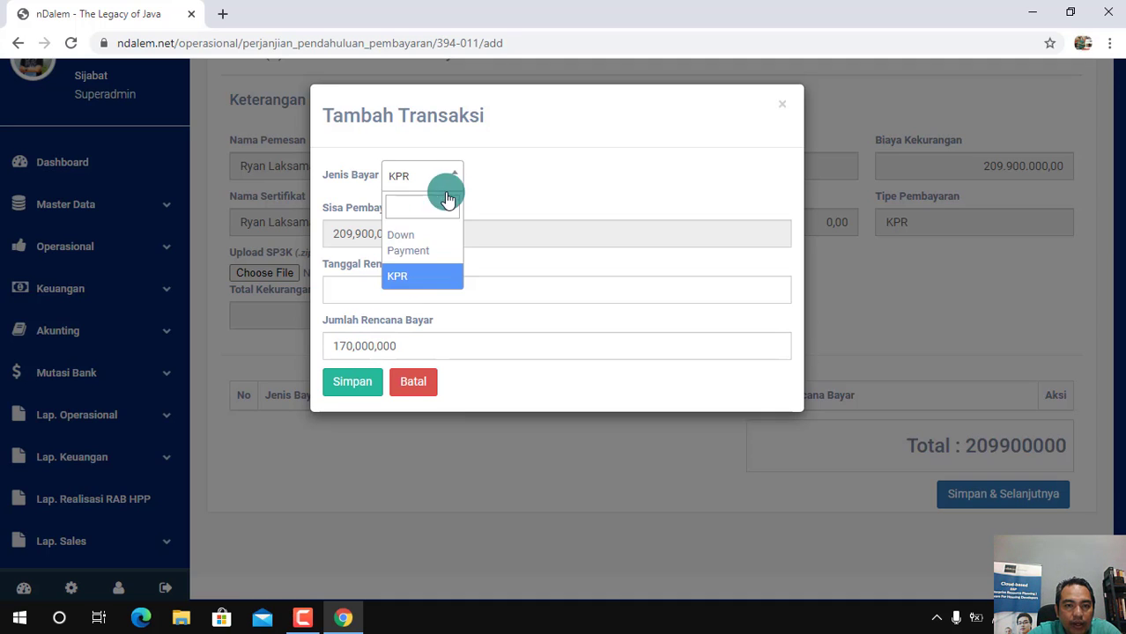
{"action": "left_click", "coordinate": [421, 282]}
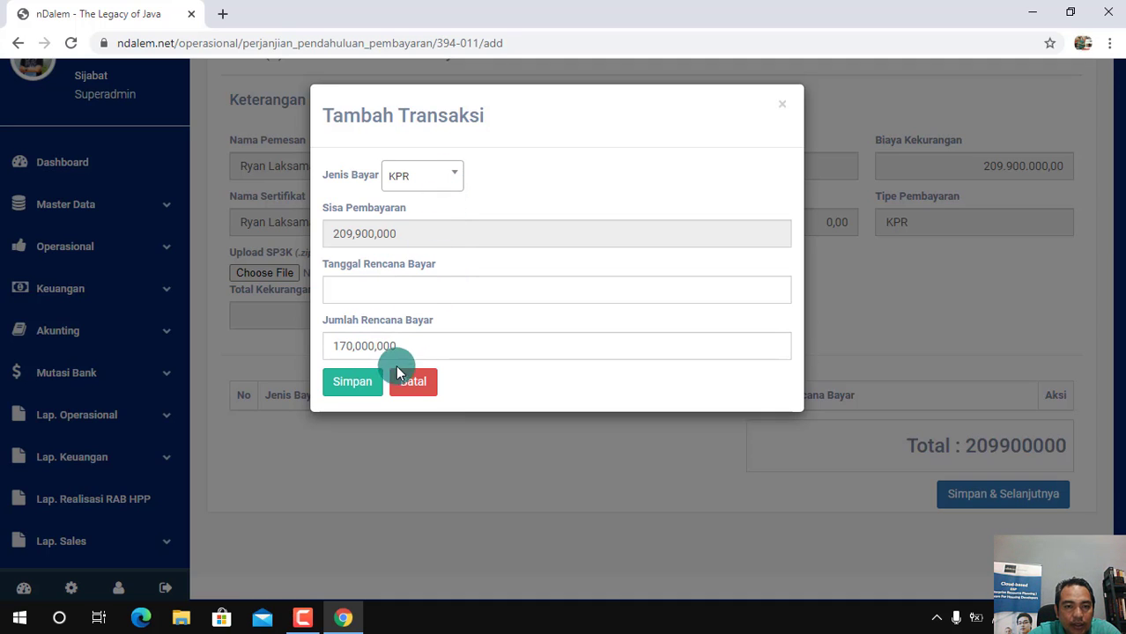
Set the KPR entry's planned payment date to 2021-01-11 and save the entry
{"action": "left_click", "coordinate": [352, 291]}
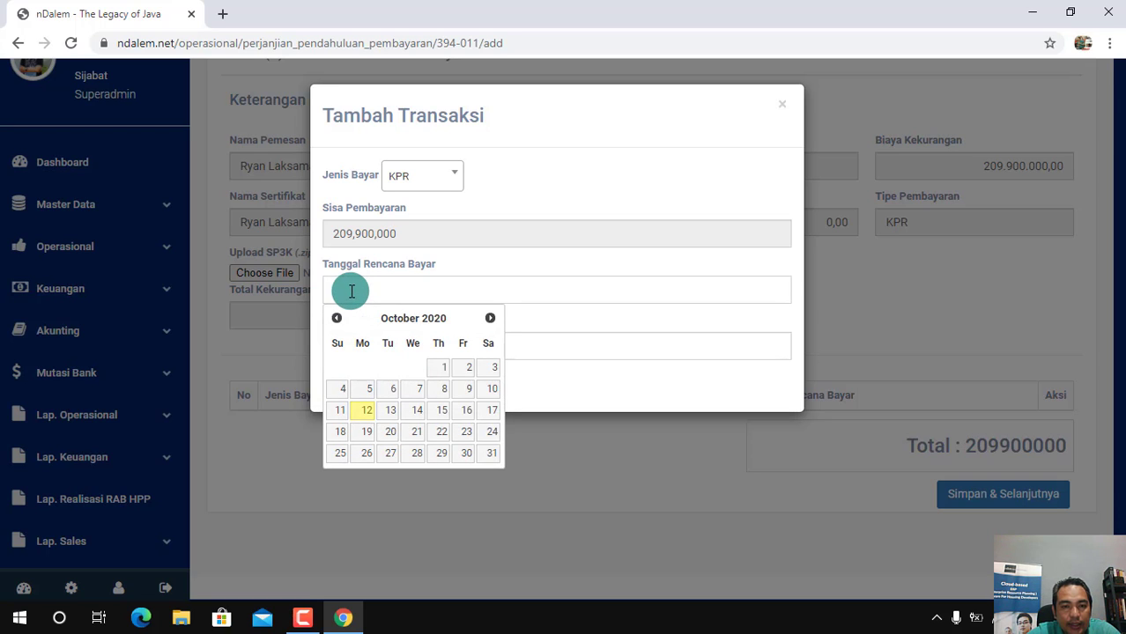
{"action": "left_click", "coordinate": [491, 318]}
{"action": "left_click", "coordinate": [491, 318]}
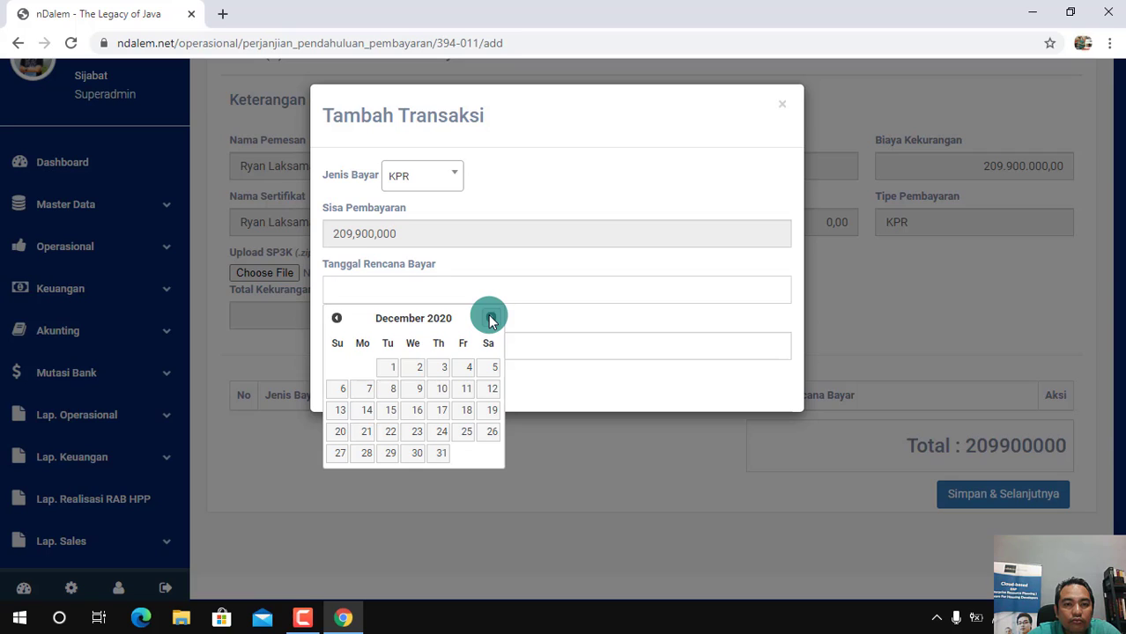
{"action": "left_click", "coordinate": [491, 318]}
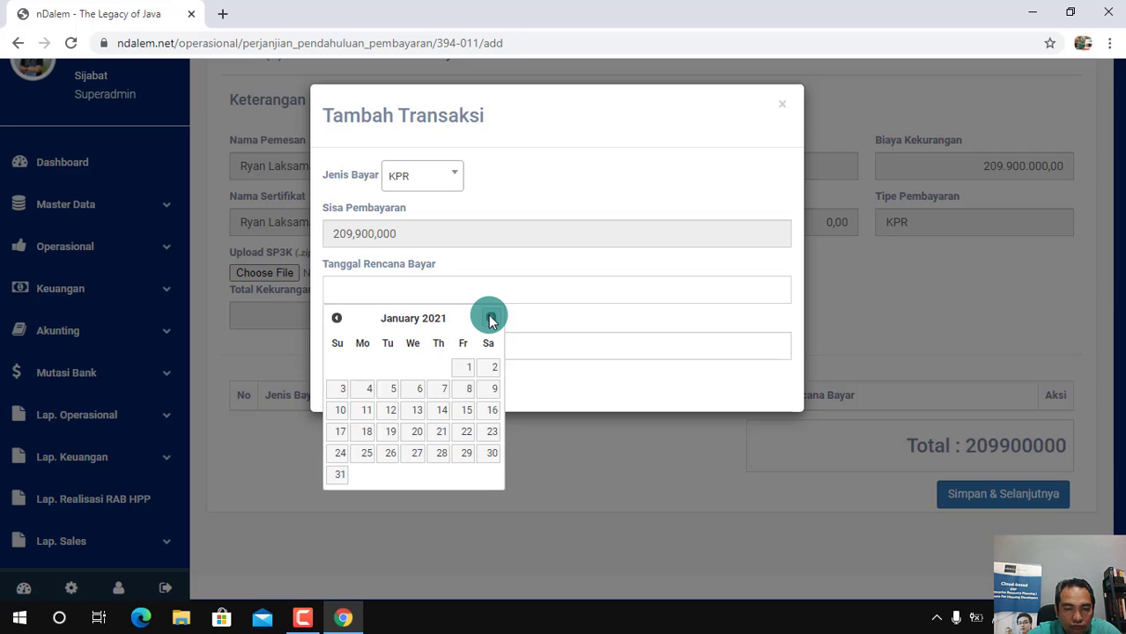
{"action": "left_click", "coordinate": [368, 417]}
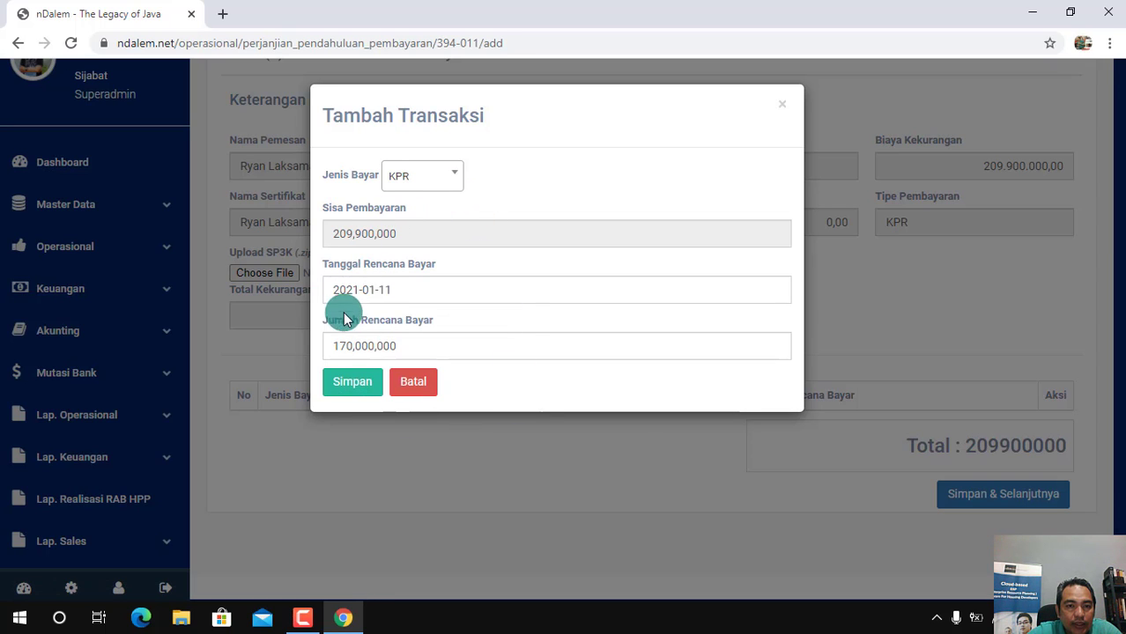
{"action": "left_click", "coordinate": [354, 392]}
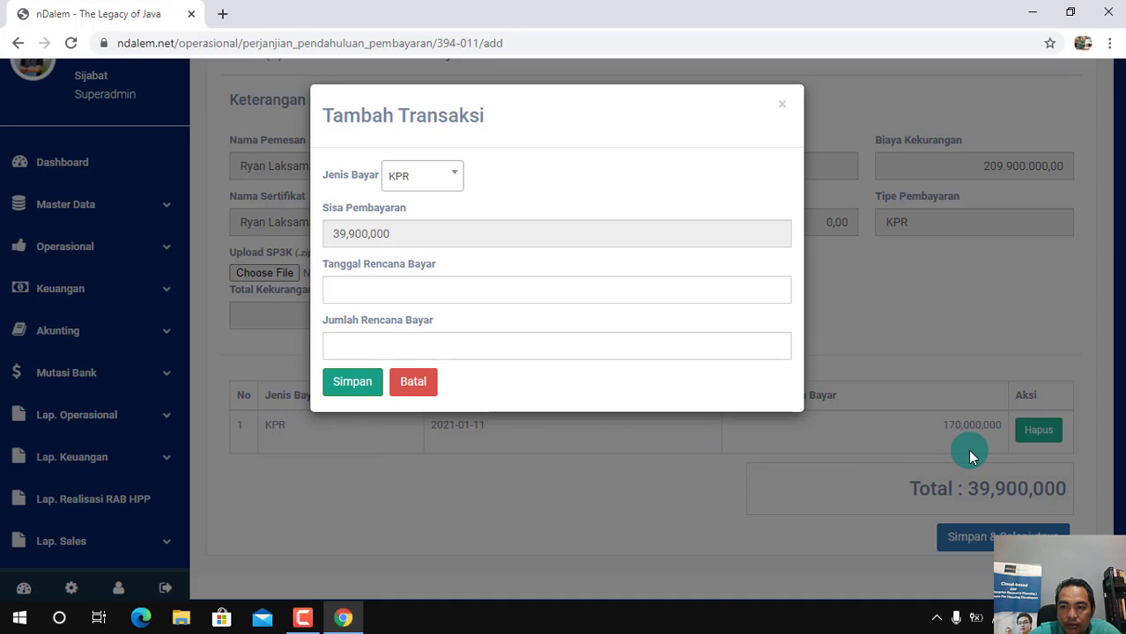
Choose Down Payment as the next entry's payment type and copy the remaining 39,900,000 in as its planned amount
{"action": "left_click", "coordinate": [455, 187]}
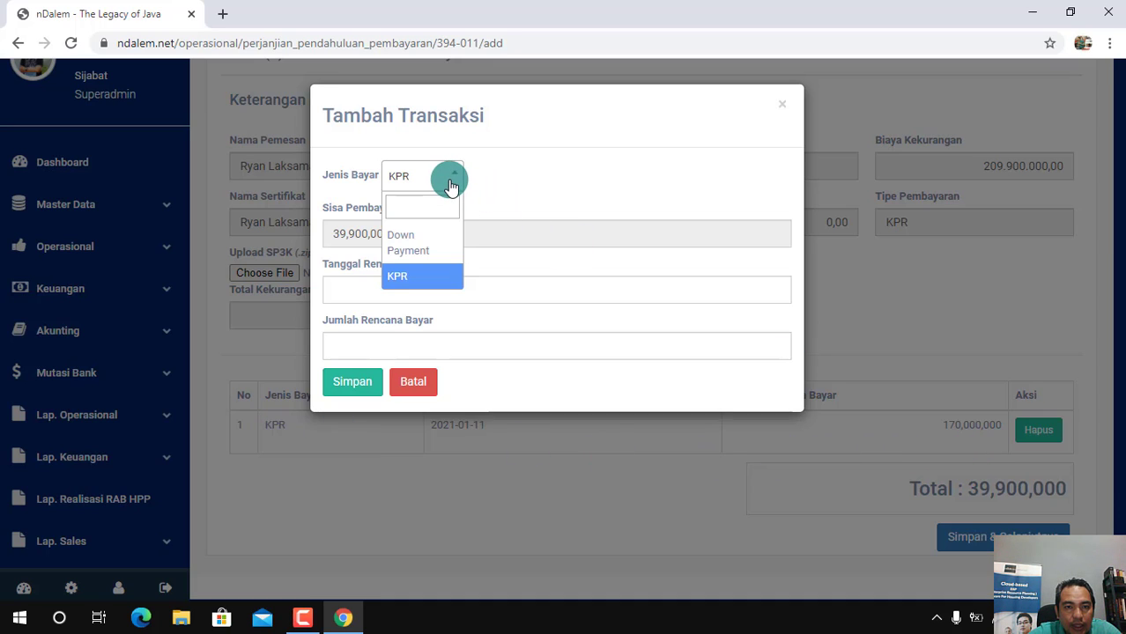
{"action": "left_click", "coordinate": [424, 252]}
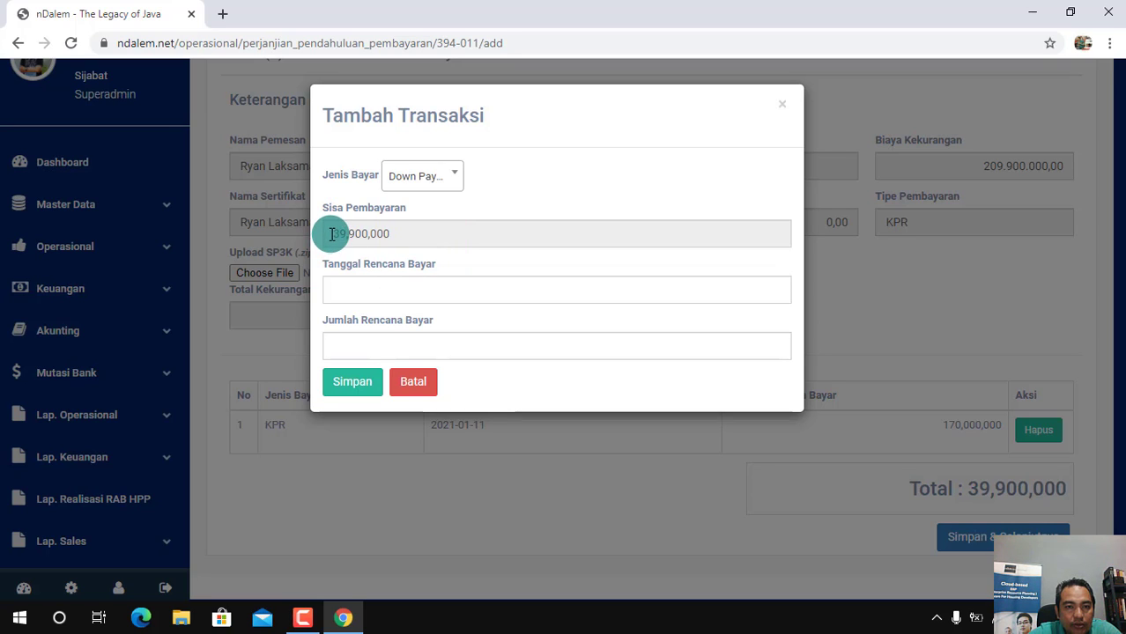
{"action": "left_click_drag", "start_coordinate": [333, 234], "coordinate": [377, 235]}
{"action": "right_click", "coordinate": [377, 234]}
{"action": "left_click", "coordinate": [410, 244]}
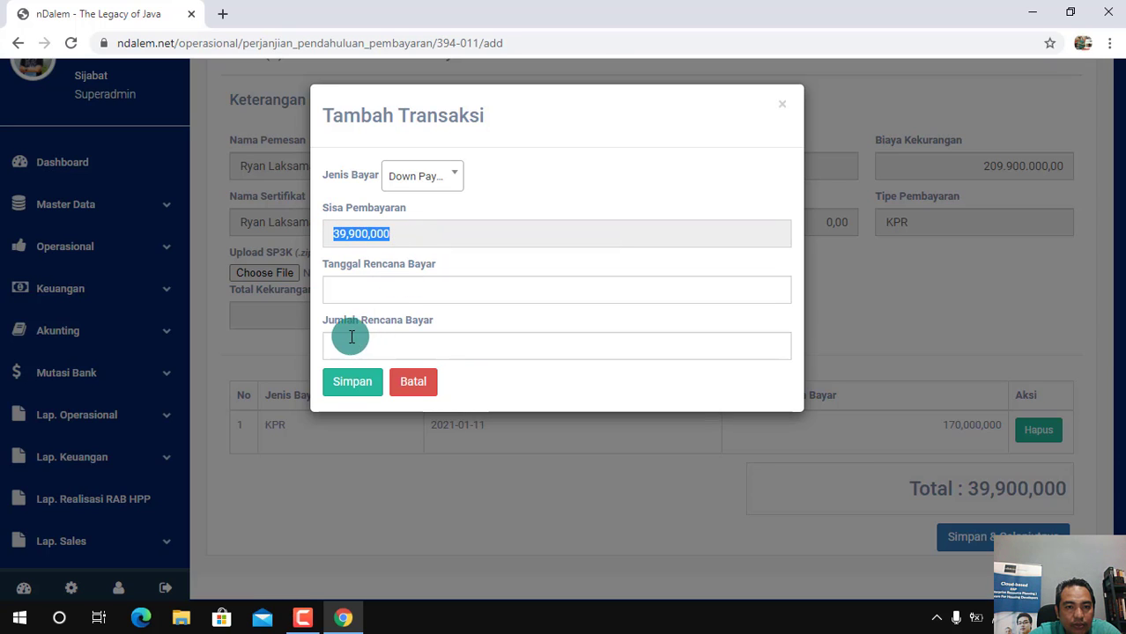
{"action": "left_click", "coordinate": [337, 344]}
{"action": "right_click", "coordinate": [337, 343]}
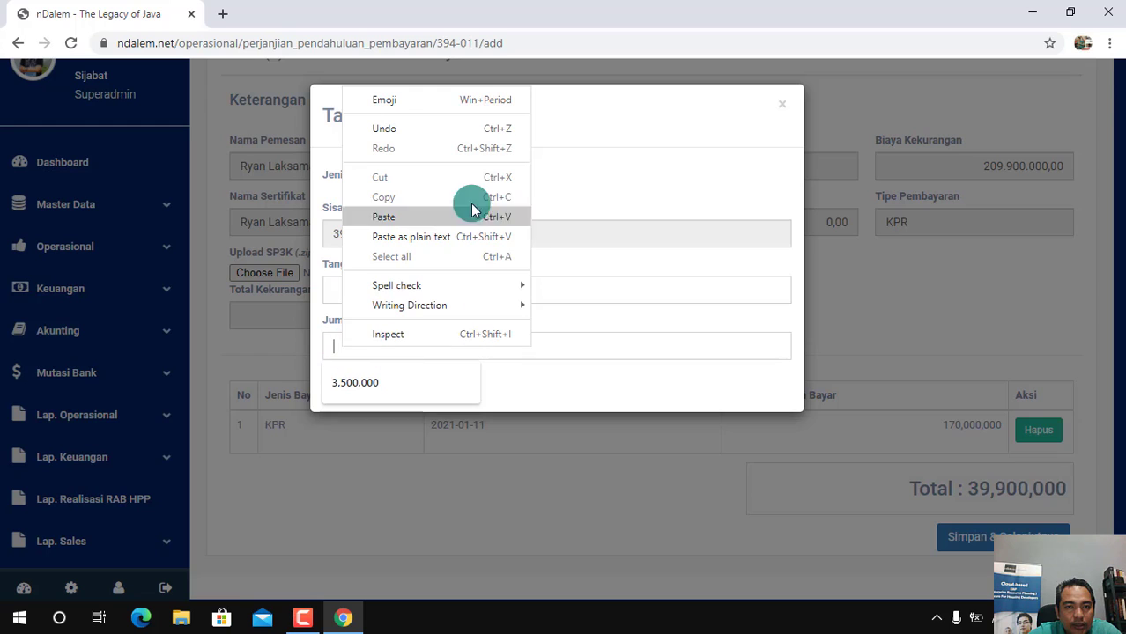
{"action": "left_click", "coordinate": [418, 218]}
Set the Down Payment entry's planned payment date to 2020-10-30, save it and close the transaction form
{"action": "left_click", "coordinate": [380, 292]}
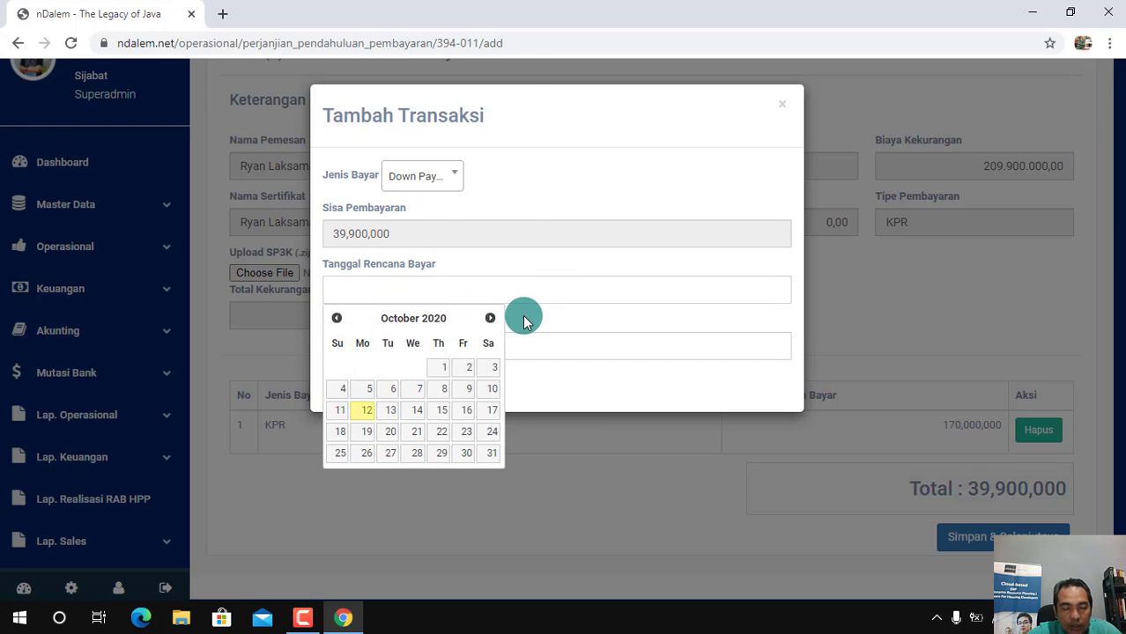
{"action": "left_click", "coordinate": [337, 319]}
{"action": "left_click", "coordinate": [336, 319]}
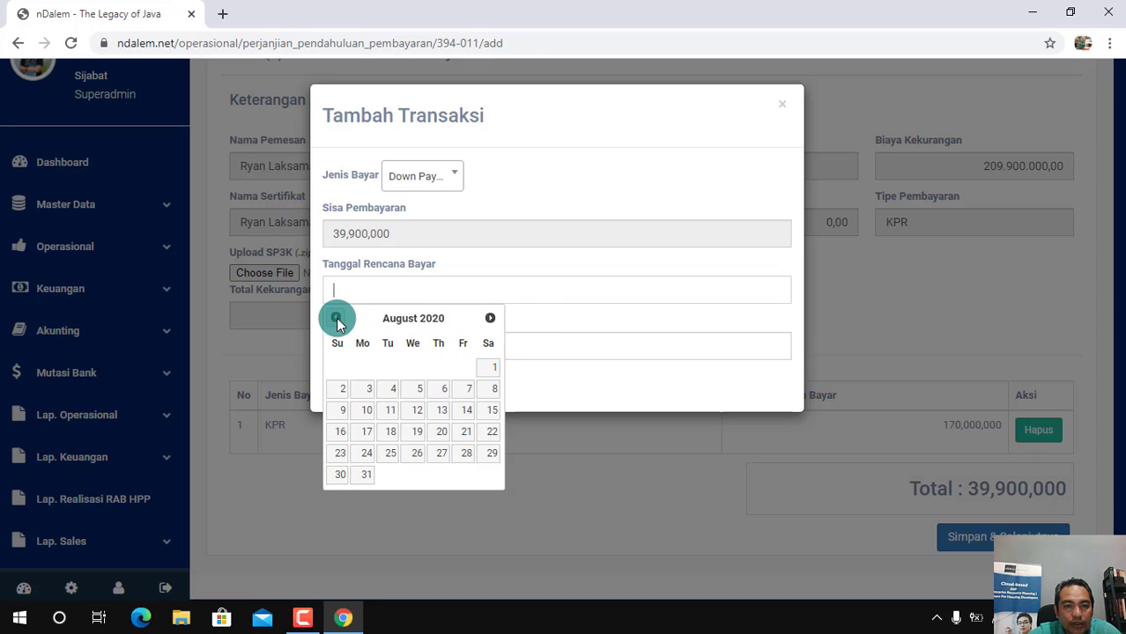
{"action": "left_click", "coordinate": [490, 319]}
{"action": "left_click", "coordinate": [490, 319]}
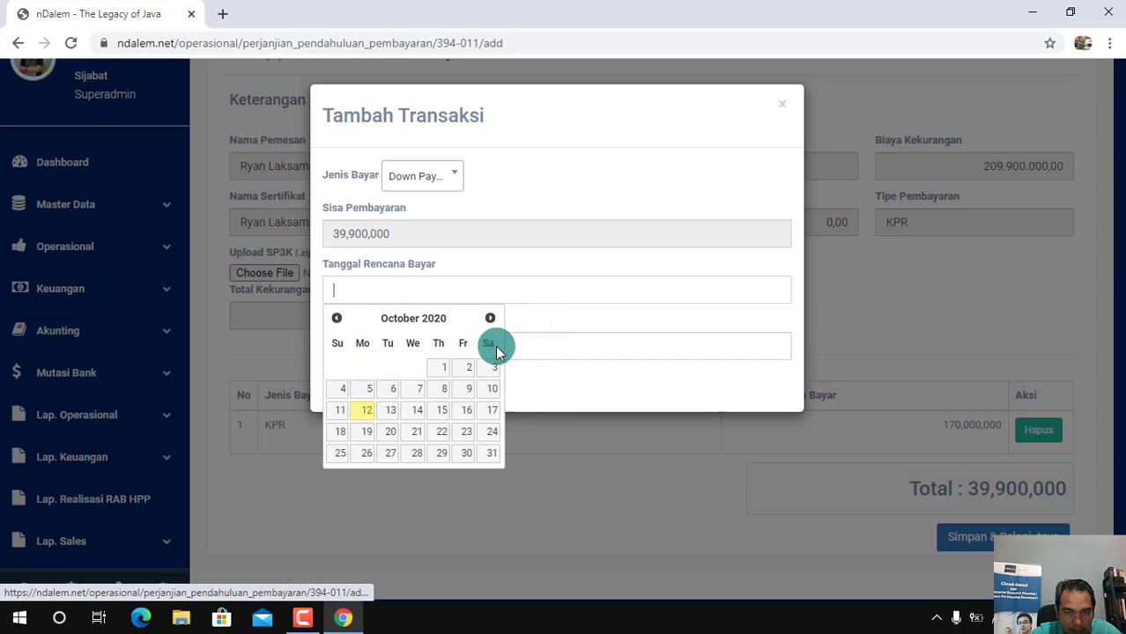
{"action": "left_click", "coordinate": [467, 454]}
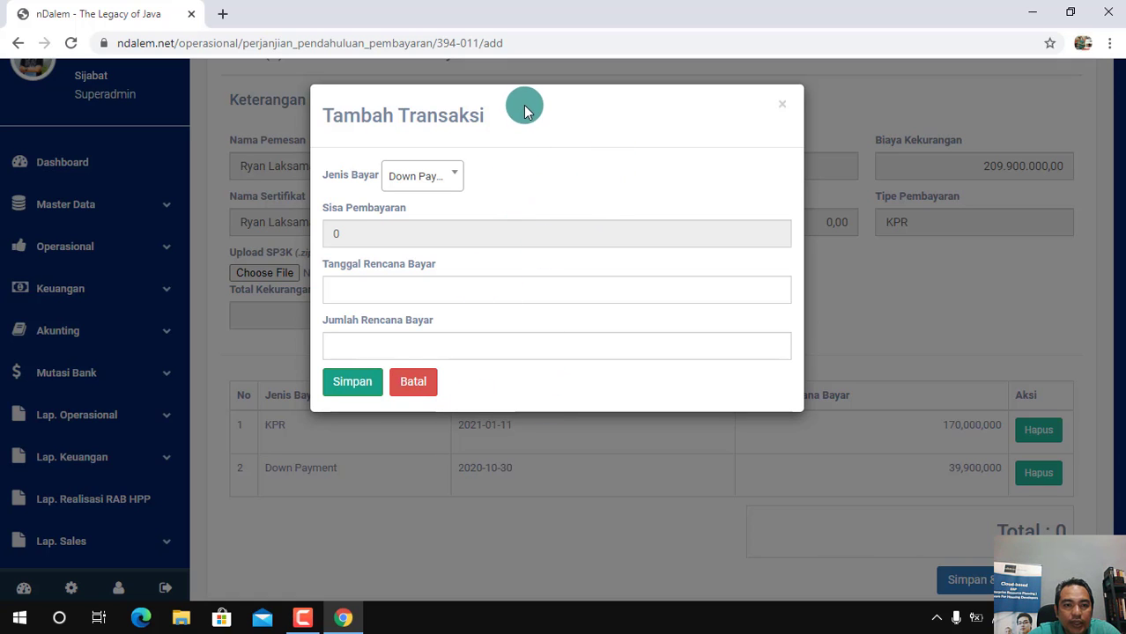
{"action": "left_click", "coordinate": [785, 106]}
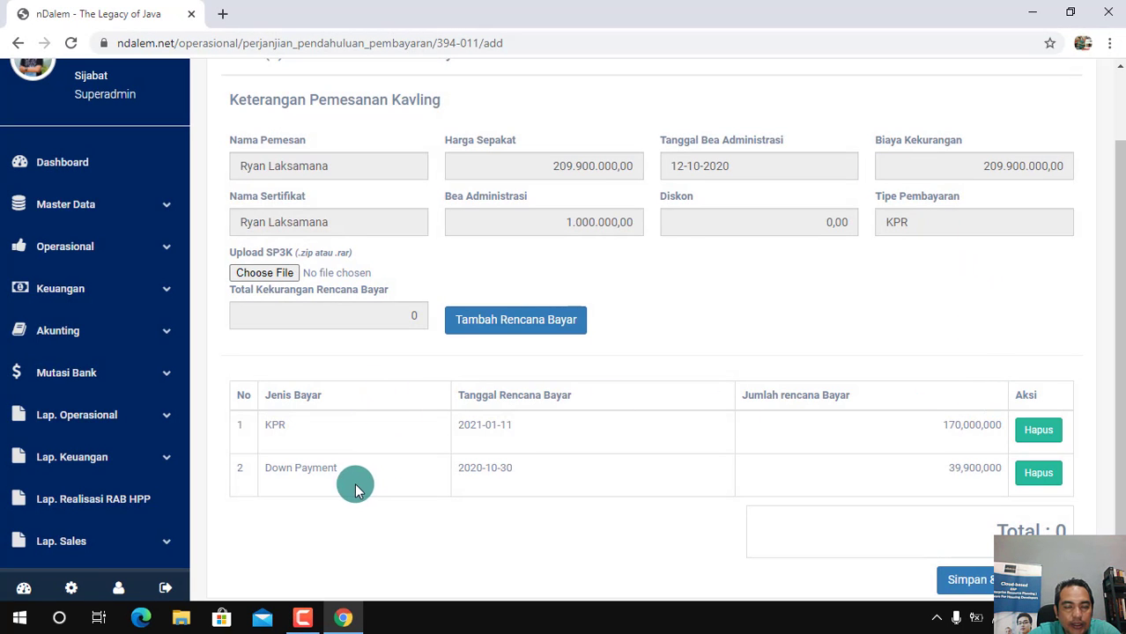
Attach the image SP3_BTN from D:\All About nDalem App\TRAINING TOOL\contoh sp3k as the SP3K upload
{"action": "left_click_drag", "start_coordinate": [1117, 344], "coordinate": [1119, 358]}
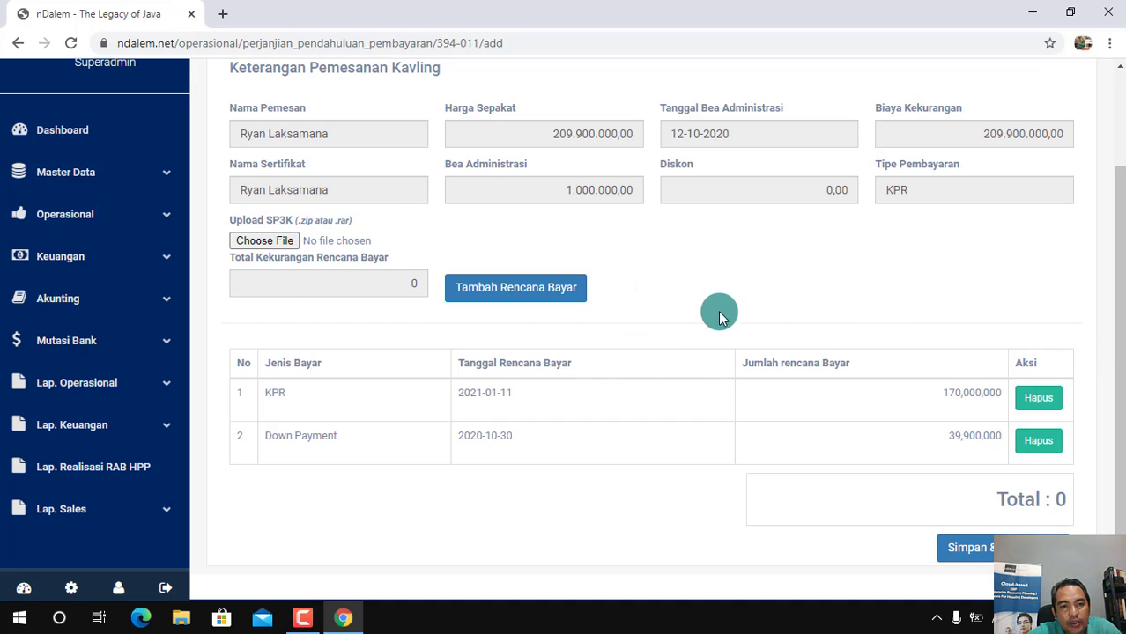
{"action": "left_click", "coordinate": [261, 243]}
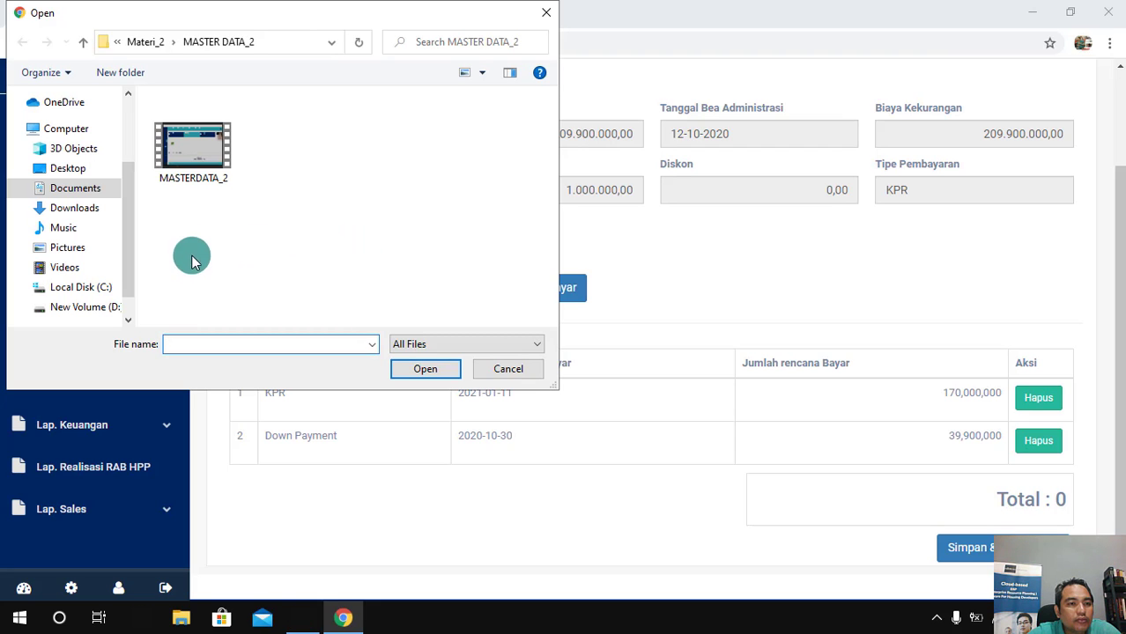
{"action": "left_click", "coordinate": [85, 306]}
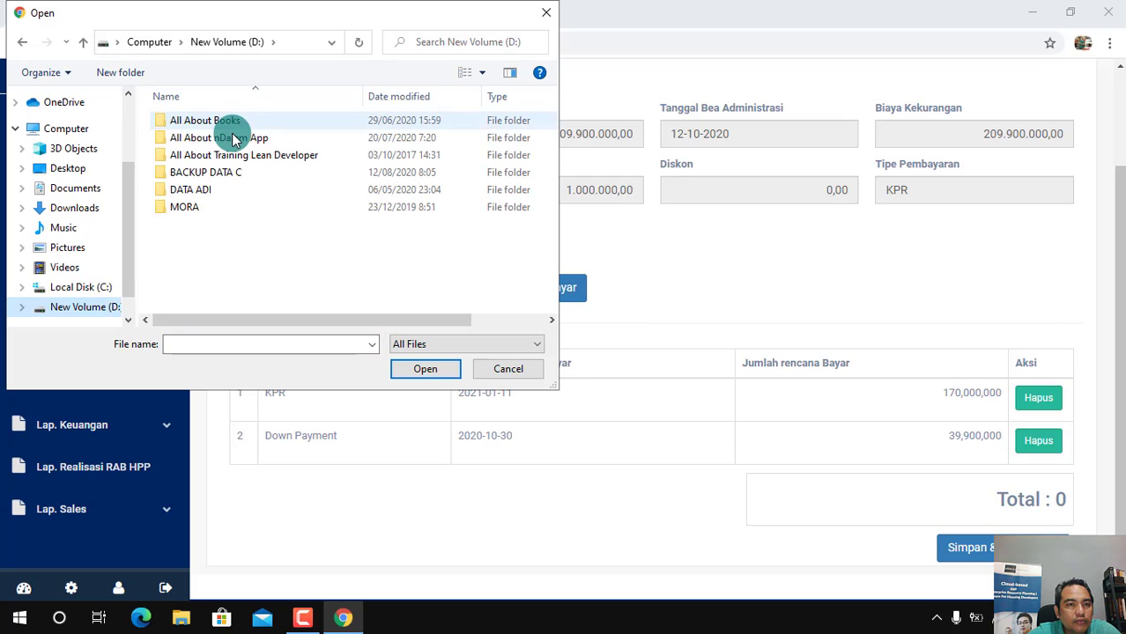
{"action": "double_click", "coordinate": [228, 146]}
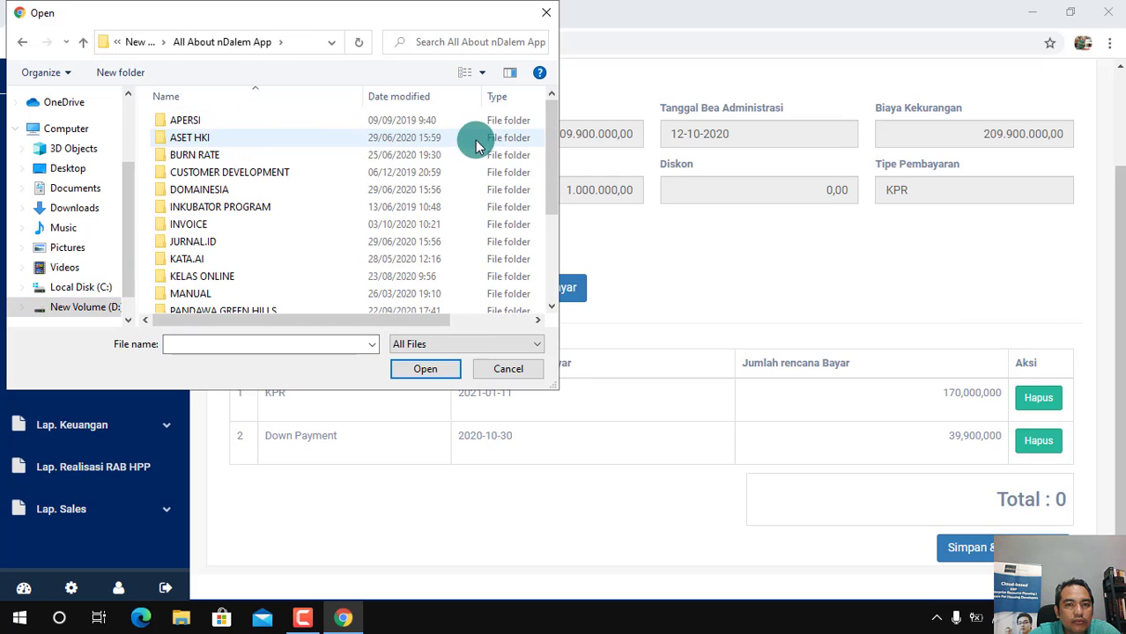
{"action": "left_click_drag", "start_coordinate": [549, 176], "coordinate": [553, 255]}
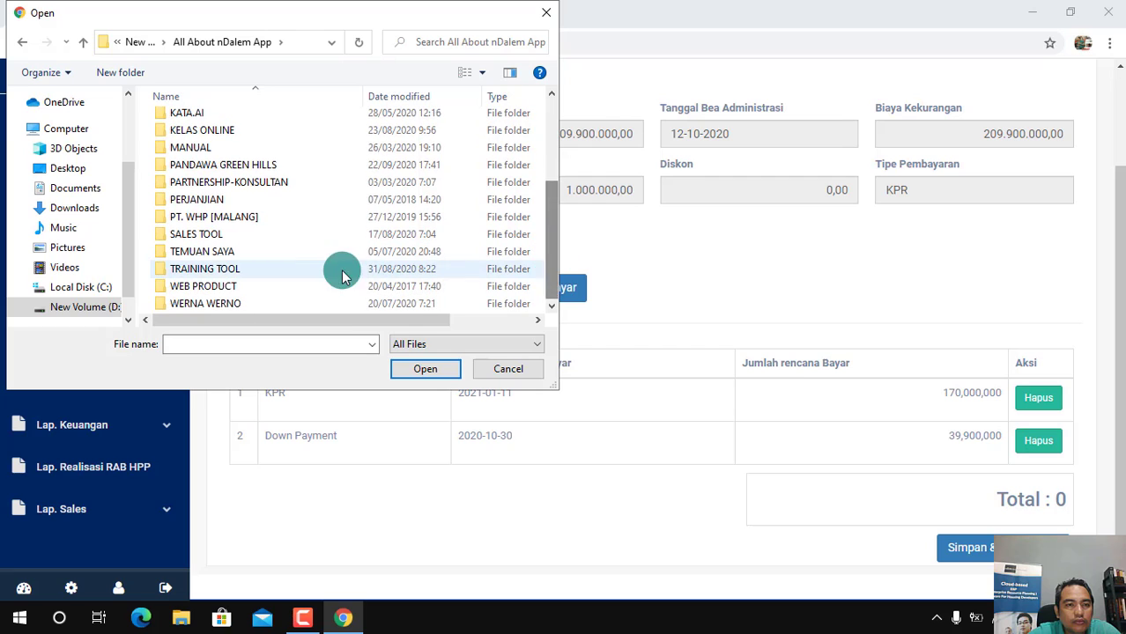
{"action": "left_click", "coordinate": [221, 270]}
{"action": "double_click", "coordinate": [220, 269]}
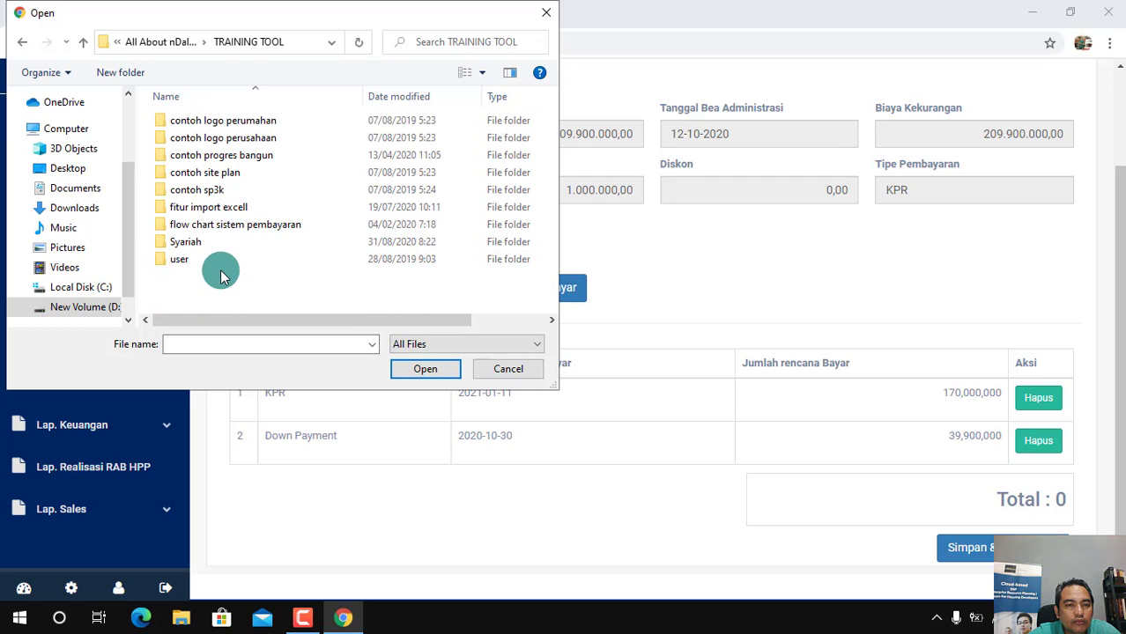
{"action": "double_click", "coordinate": [222, 192]}
{"action": "left_click", "coordinate": [290, 141]}
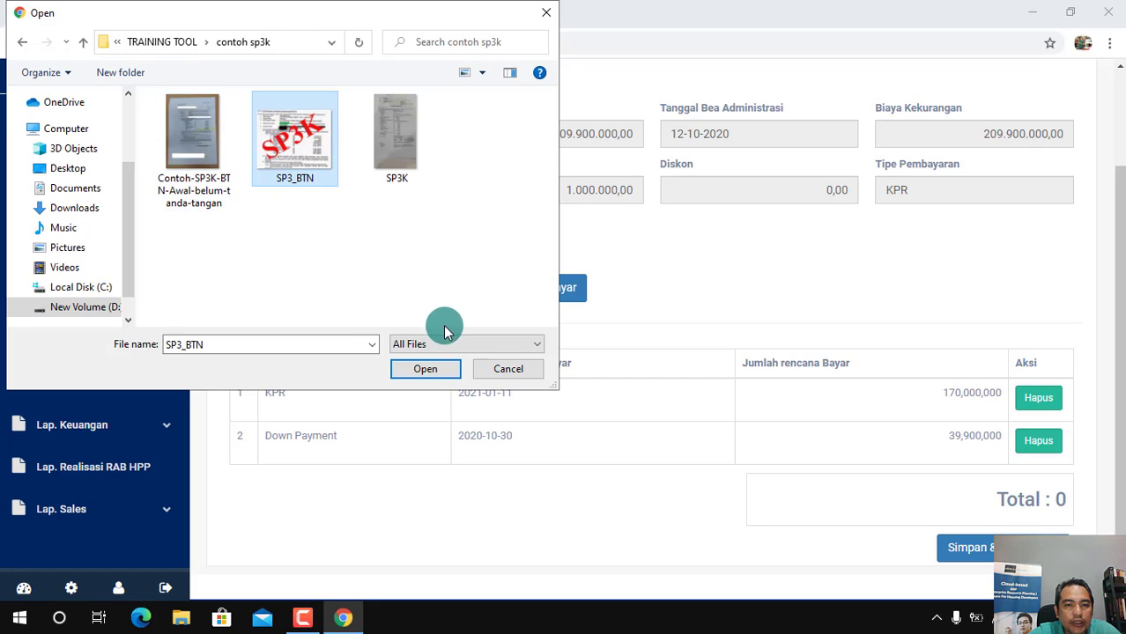
{"action": "left_click", "coordinate": [430, 367]}
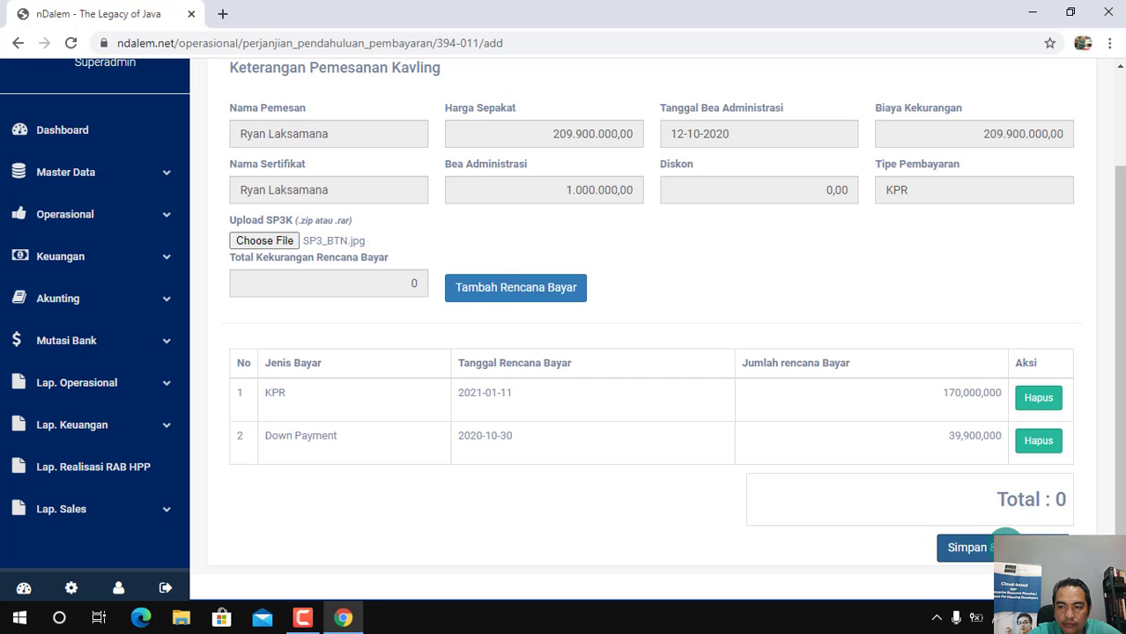
Save and submit the payment plan, and open the payment simulation stage of the PPJB for plot A-33
{"action": "left_click", "coordinate": [1003, 544]}
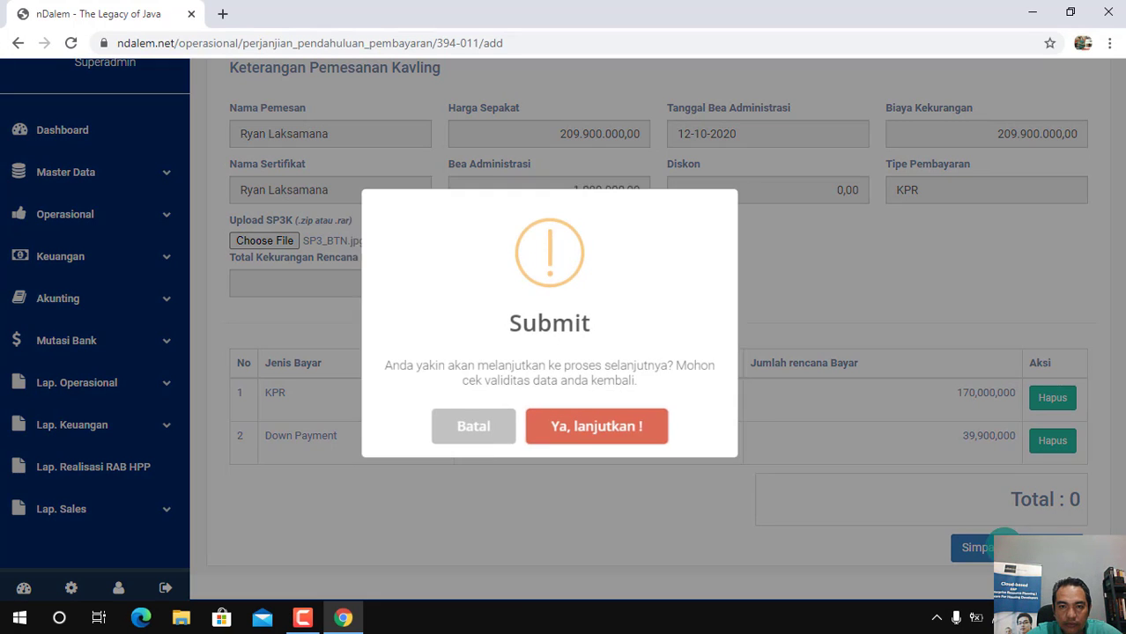
{"action": "left_click", "coordinate": [606, 440]}
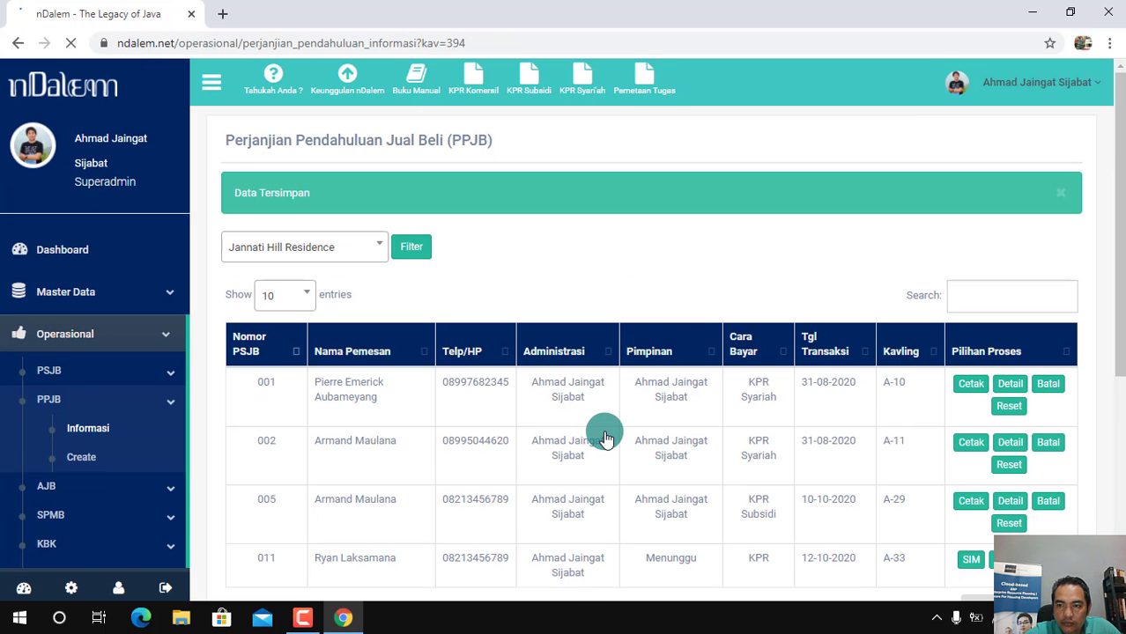
{"action": "scroll", "coordinate": [1120, 342], "scroll_direction": "down", "scroll_amount": 2}
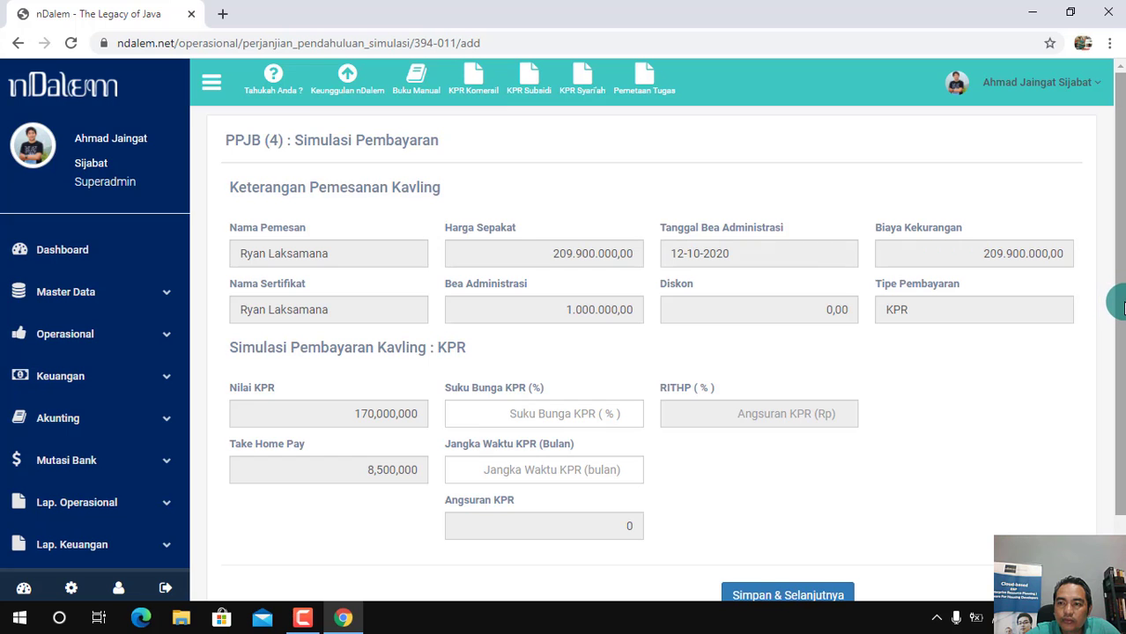
Set the KPR simulation to an interest rate of 7% and a term of 180 months, and submit it
{"action": "scroll", "coordinate": [1109, 312], "scroll_direction": "down", "scroll_amount": 1}
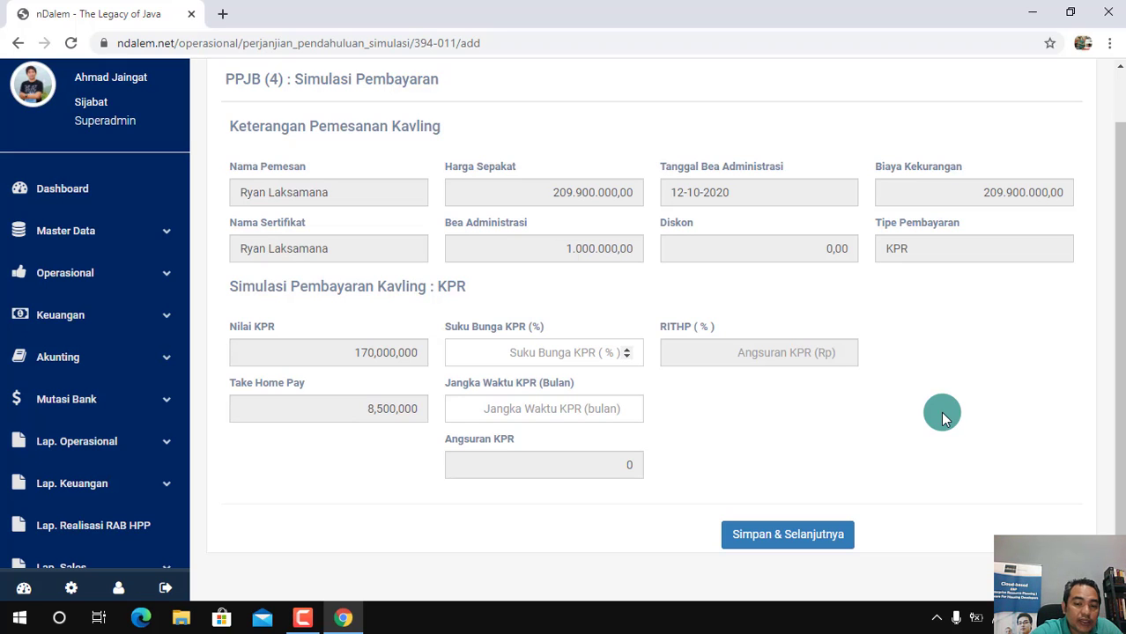
{"action": "type", "text": "7"}
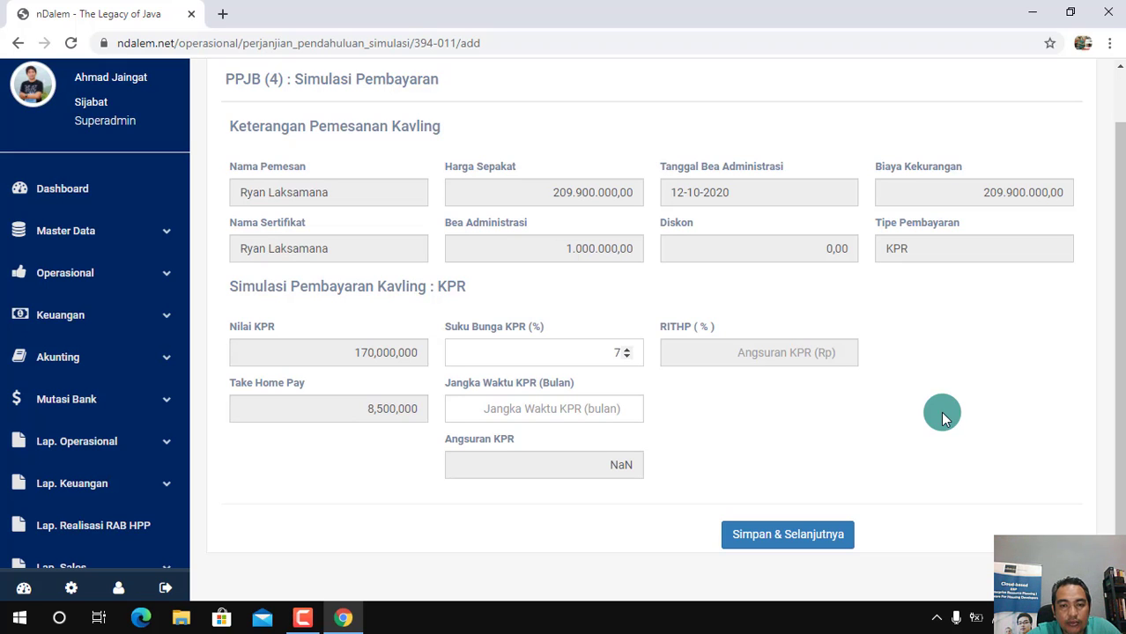
{"action": "left_click", "coordinate": [536, 404]}
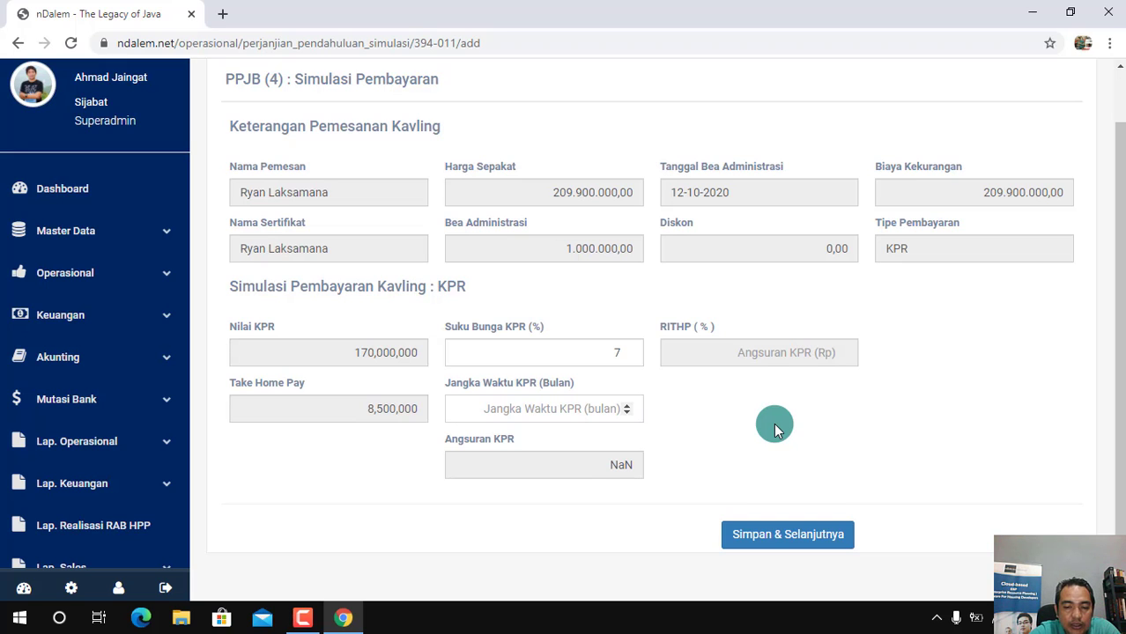
{"action": "type", "text": "180"}
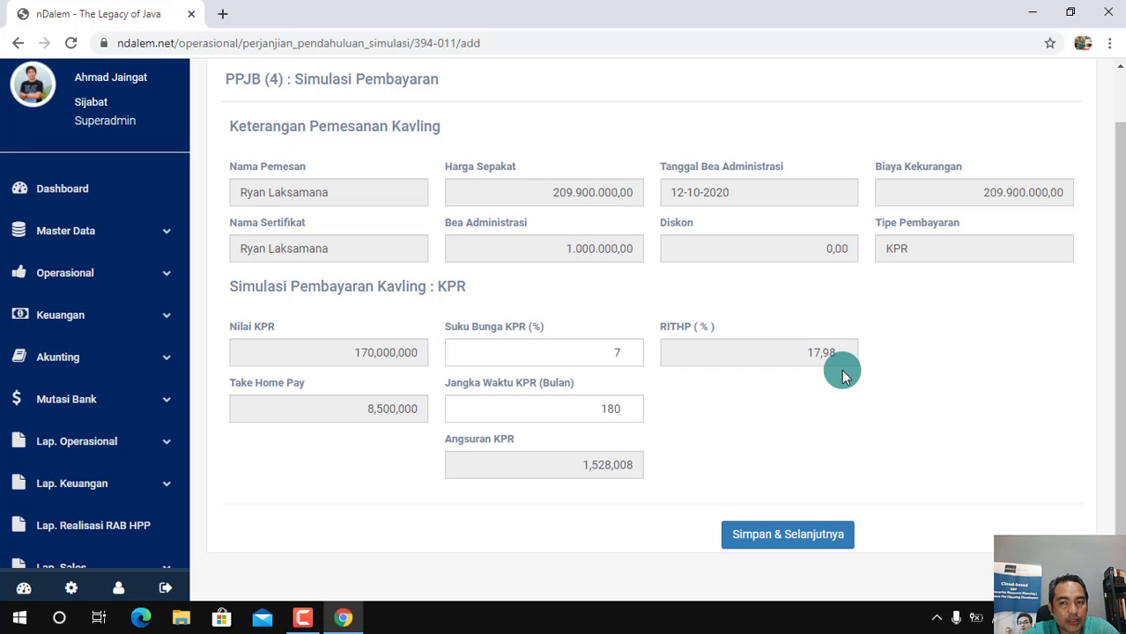
{"action": "scroll", "coordinate": [1112, 357], "scroll_direction": "down", "scroll_amount": 1}
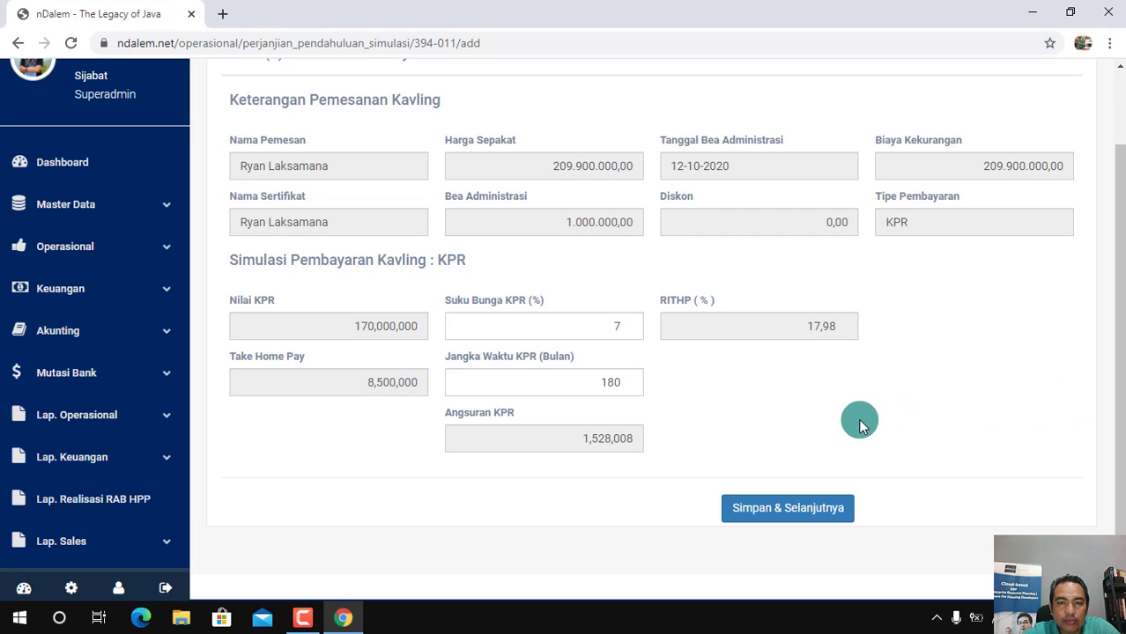
{"action": "left_click", "coordinate": [807, 516]}
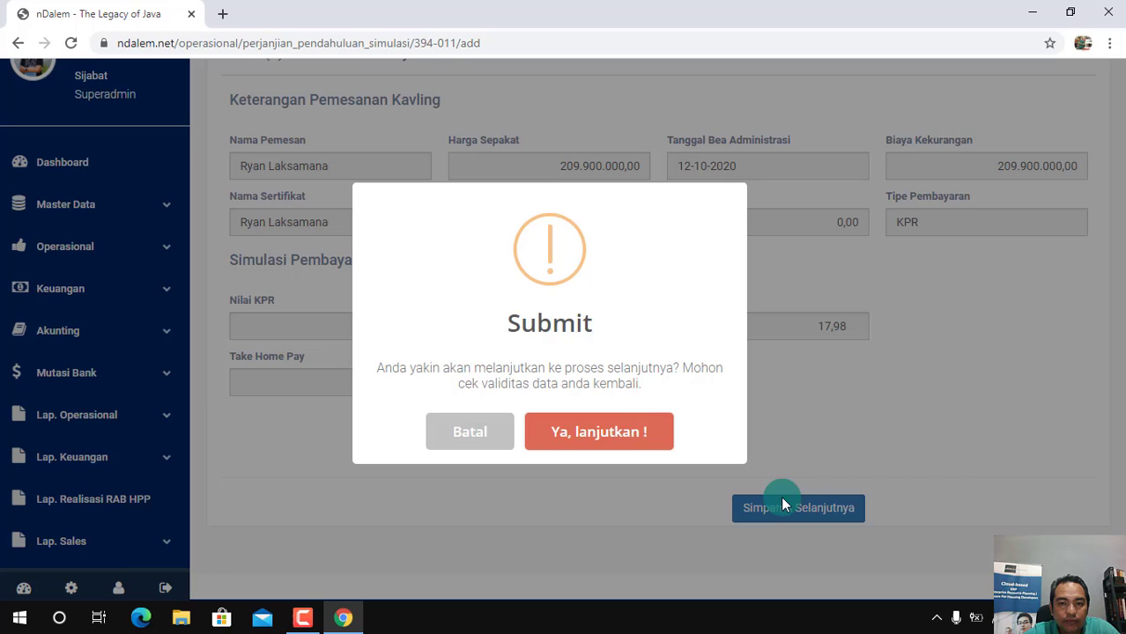
{"action": "left_click", "coordinate": [608, 433]}
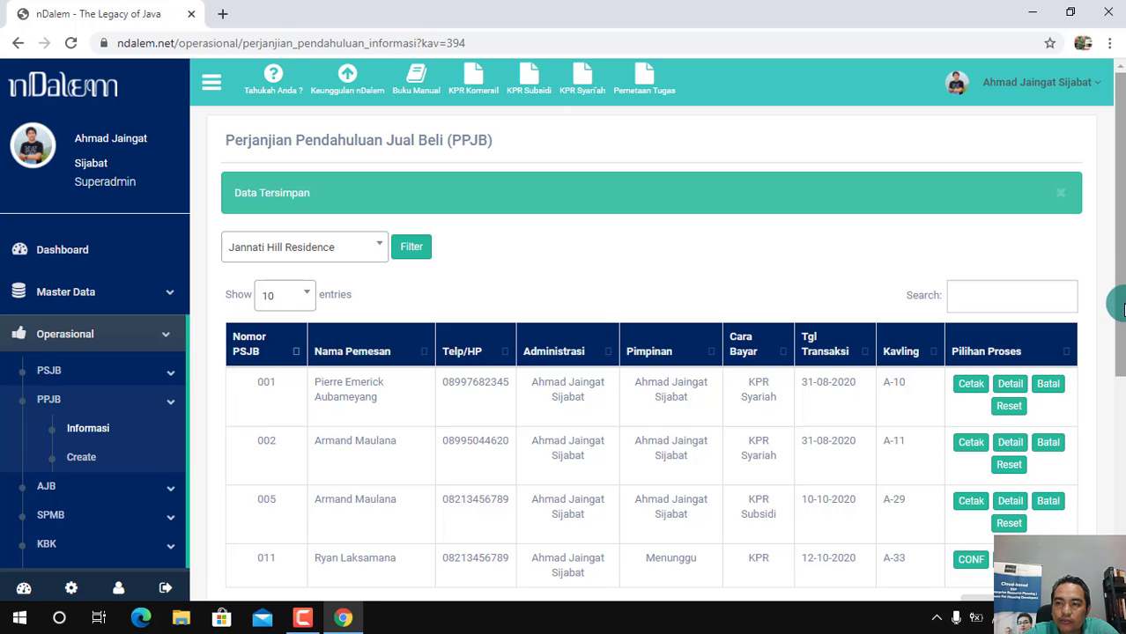
Open the booking confirmation stage of the PPJB for plot A-33 and set the bank to CIMB Niaga
{"action": "left_click_drag", "start_coordinate": [1114, 309], "coordinate": [1114, 365]}
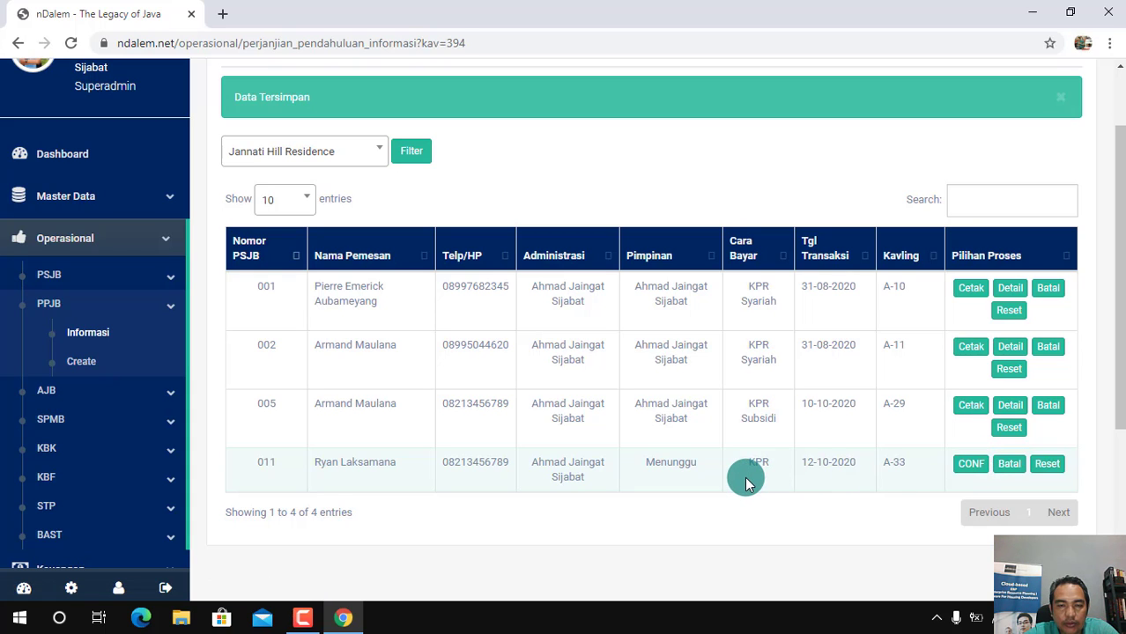
{"action": "left_click", "coordinate": [973, 472]}
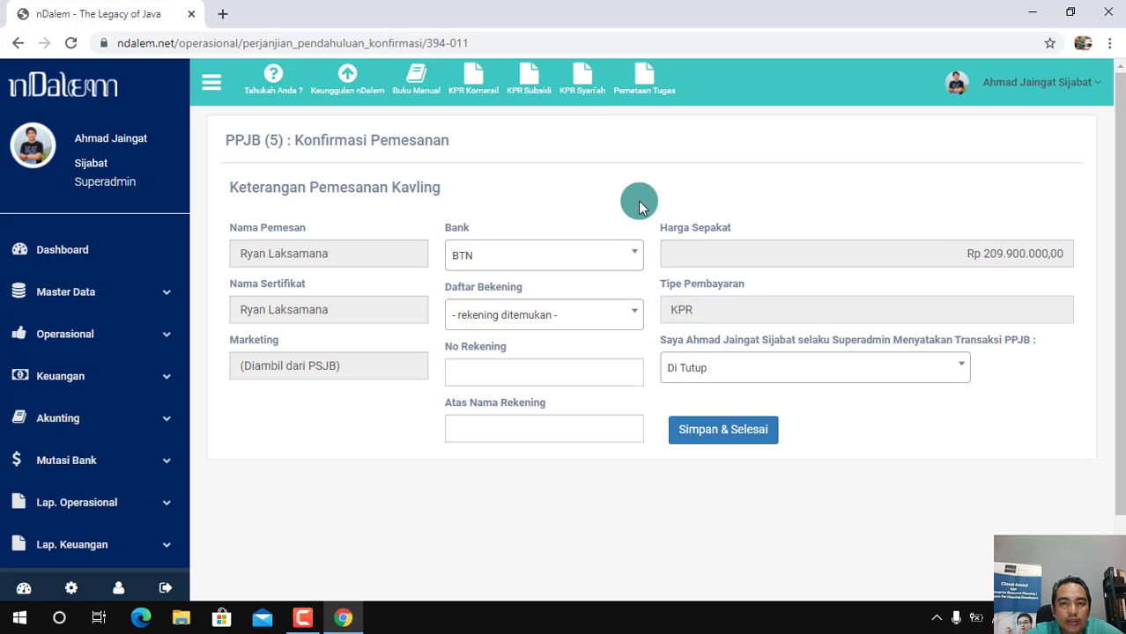
{"action": "left_click", "coordinate": [634, 261]}
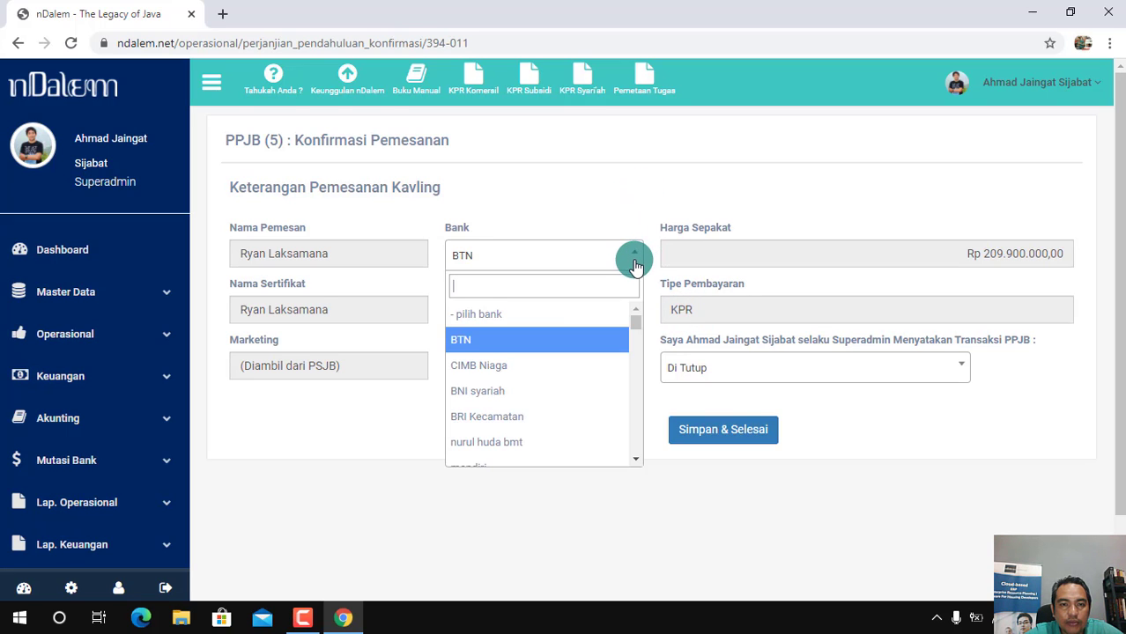
{"action": "left_click", "coordinate": [516, 365]}
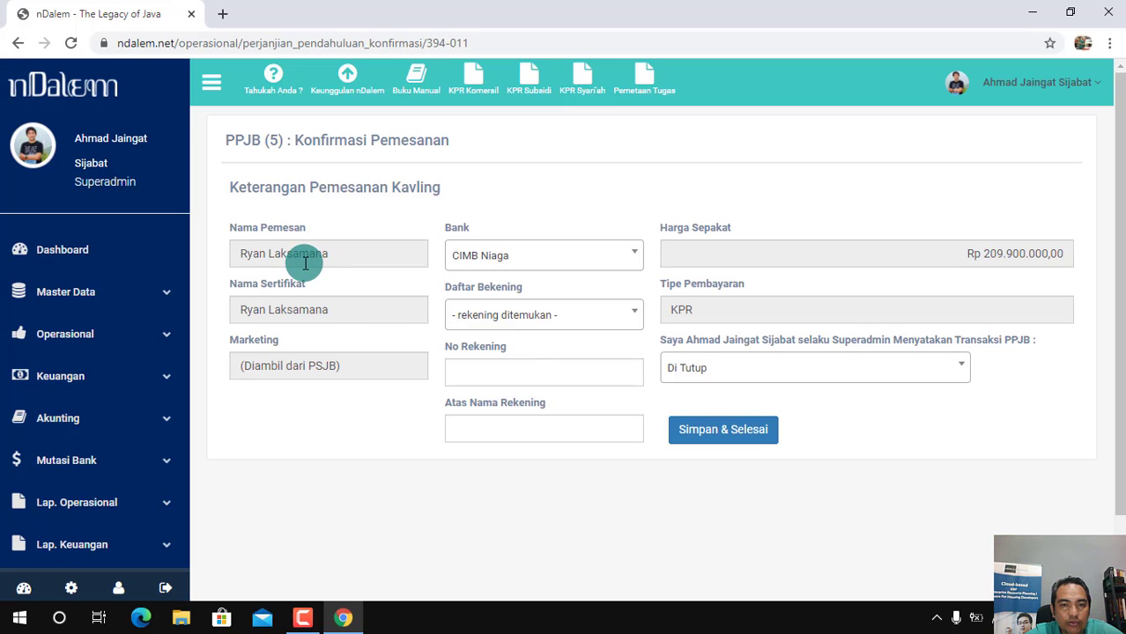
{"action": "left_click", "coordinate": [629, 268]}
{"action": "left_click", "coordinate": [467, 366]}
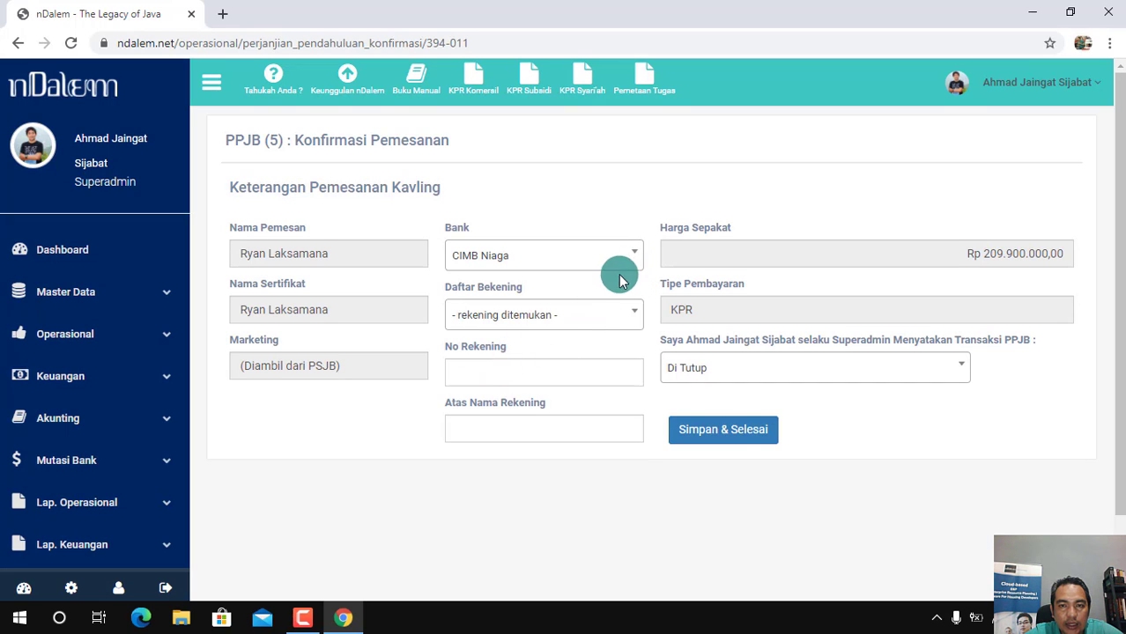
{"action": "left_click", "coordinate": [626, 263]}
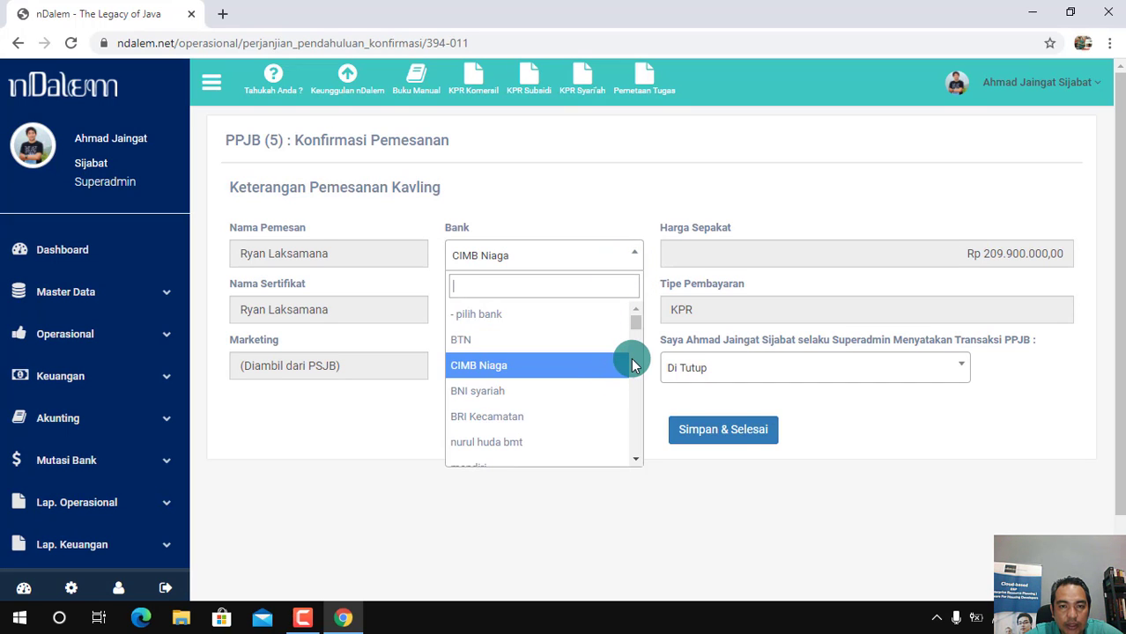
{"action": "left_click", "coordinate": [631, 263]}
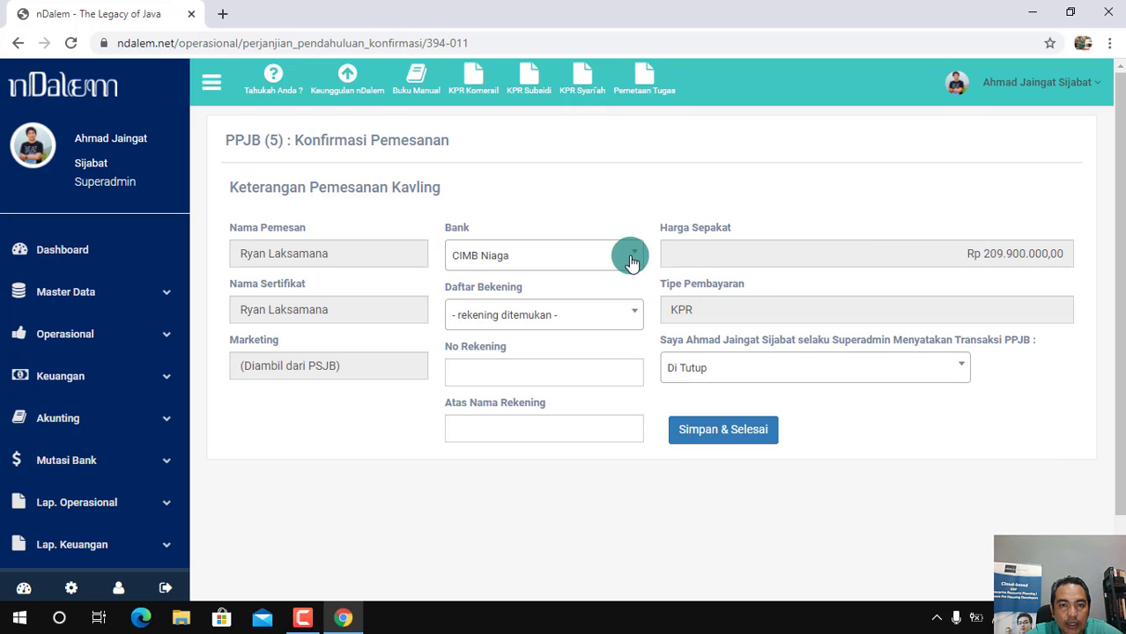
{"action": "left_click", "coordinate": [604, 265]}
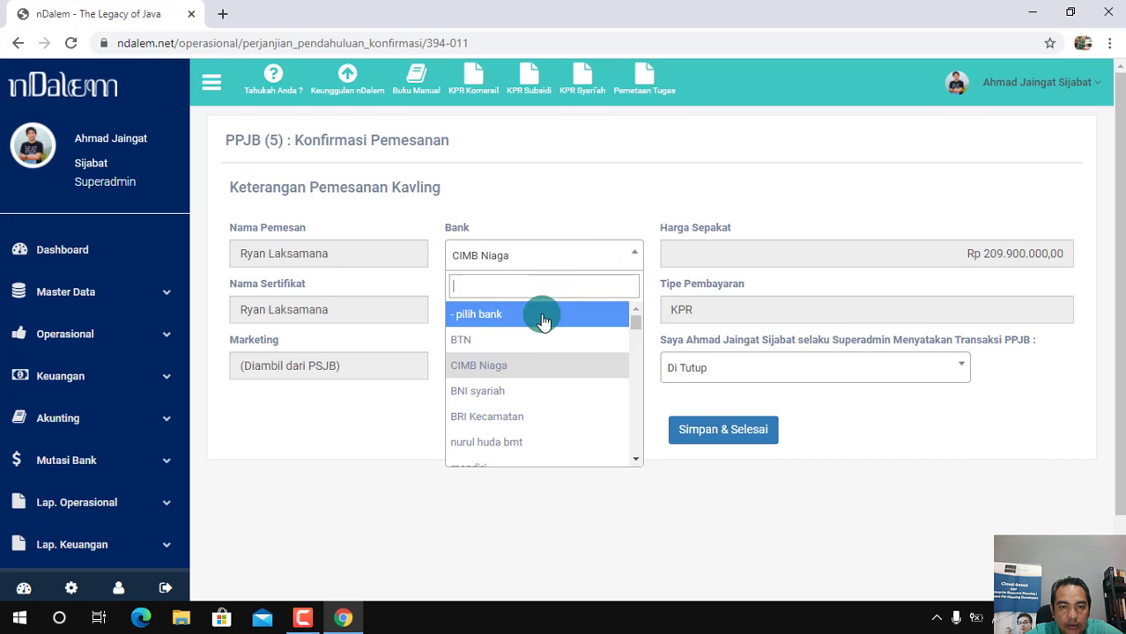
{"action": "left_click", "coordinate": [508, 374]}
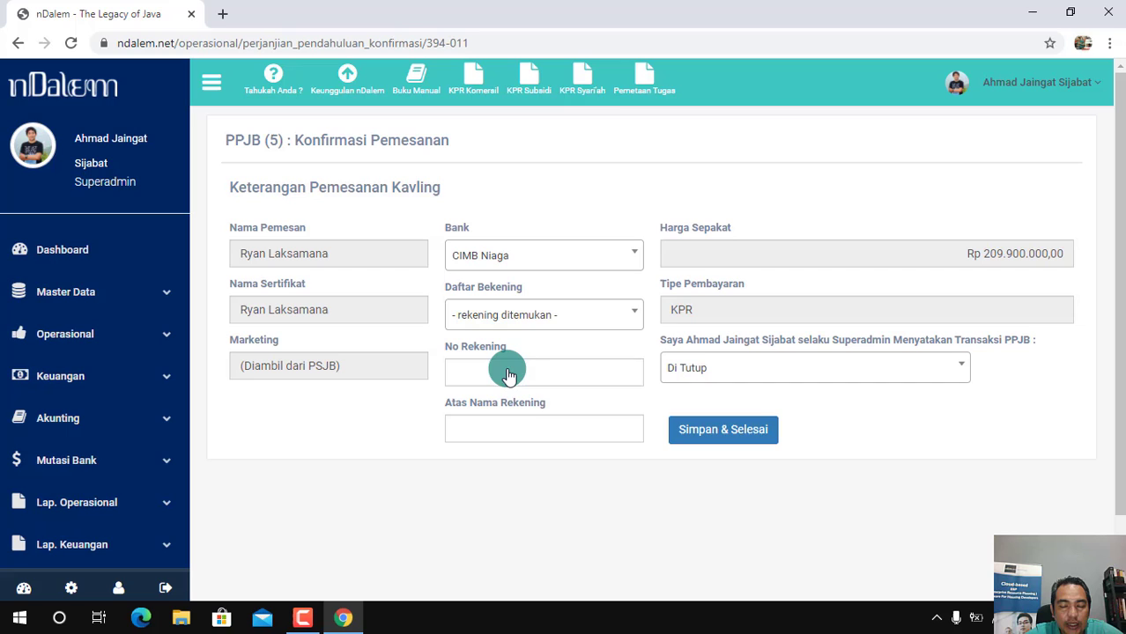
Choose the PT. Software Anak Negeri bank account, keep the transaction as Di Tutup, and save and submit the booking confirmation
{"action": "left_click", "coordinate": [628, 319]}
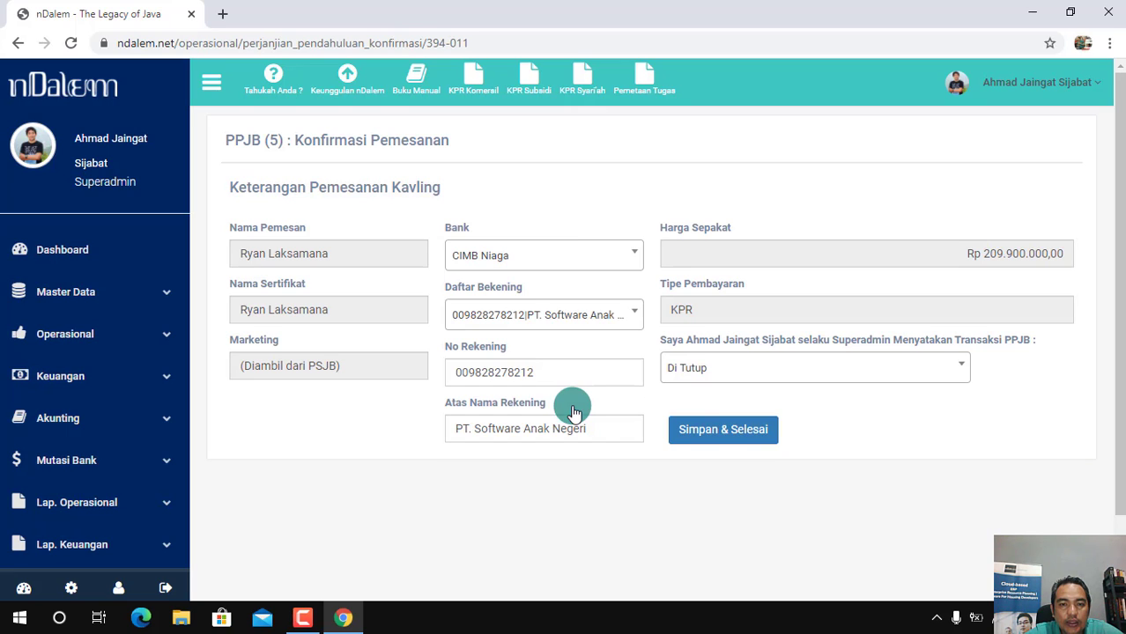
{"action": "left_click", "coordinate": [574, 414]}
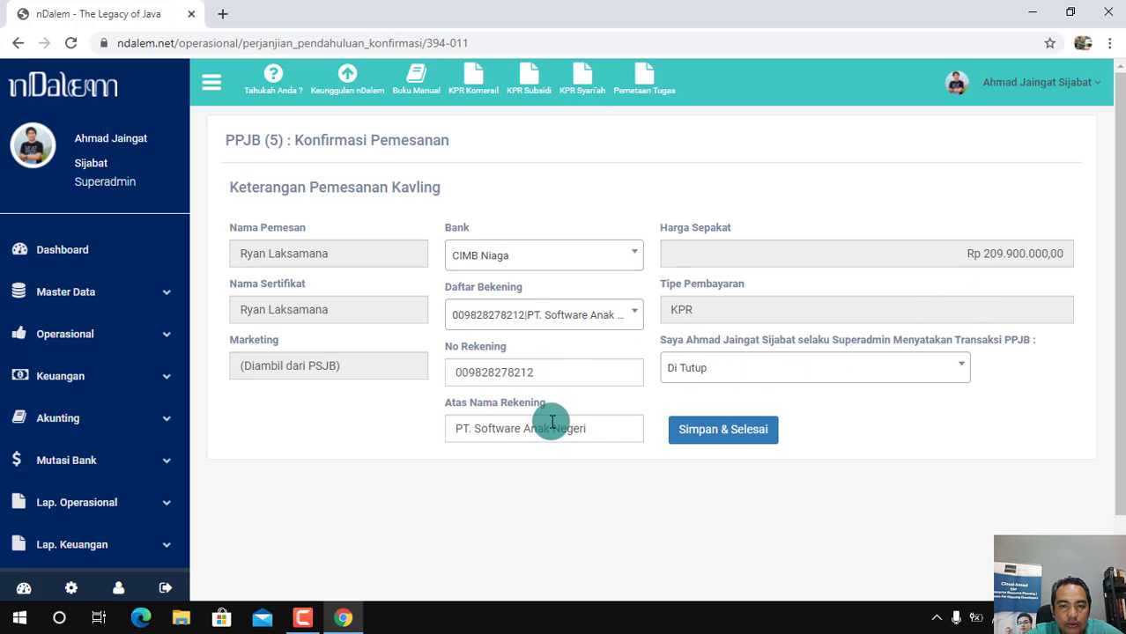
{"action": "left_click", "coordinate": [953, 370]}
{"action": "left_click", "coordinate": [746, 428]}
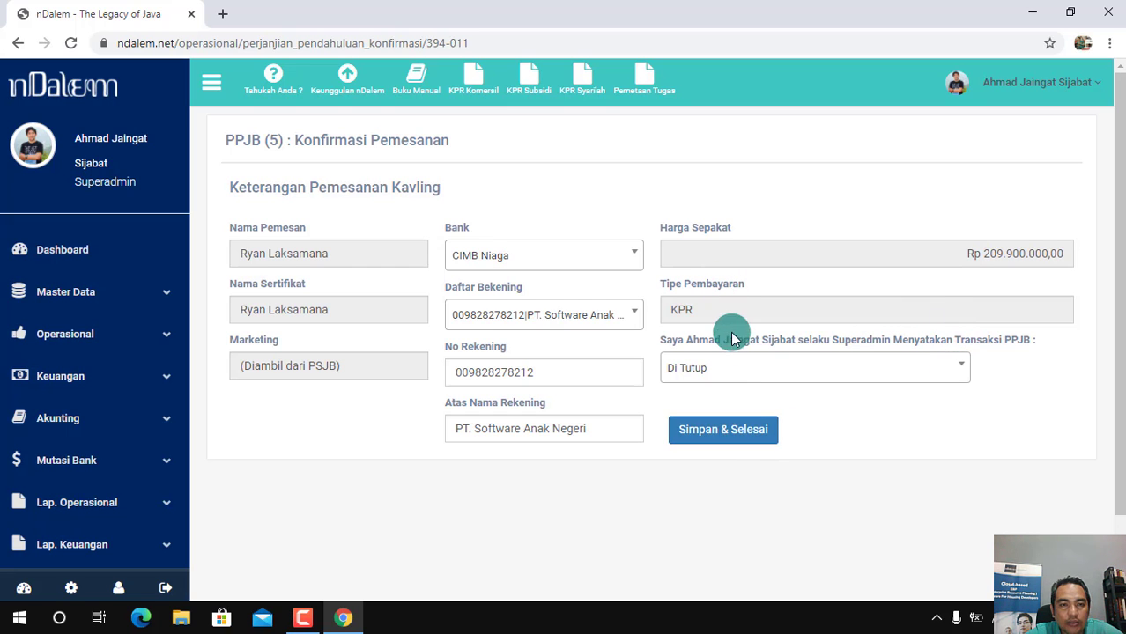
{"action": "left_click", "coordinate": [722, 433]}
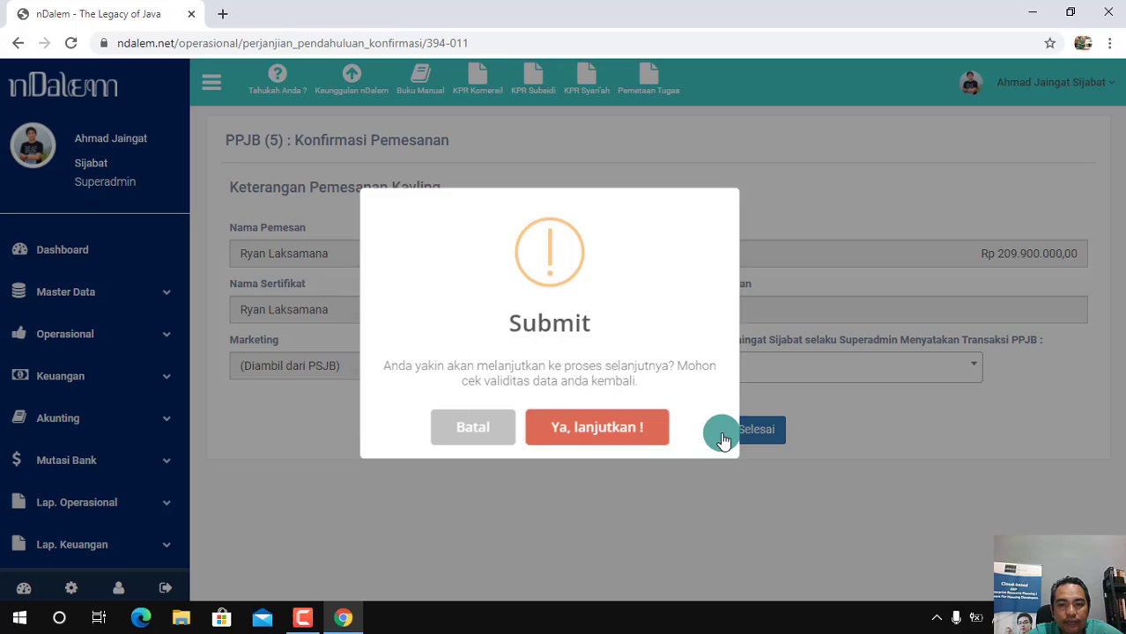
{"action": "left_click", "coordinate": [589, 439]}
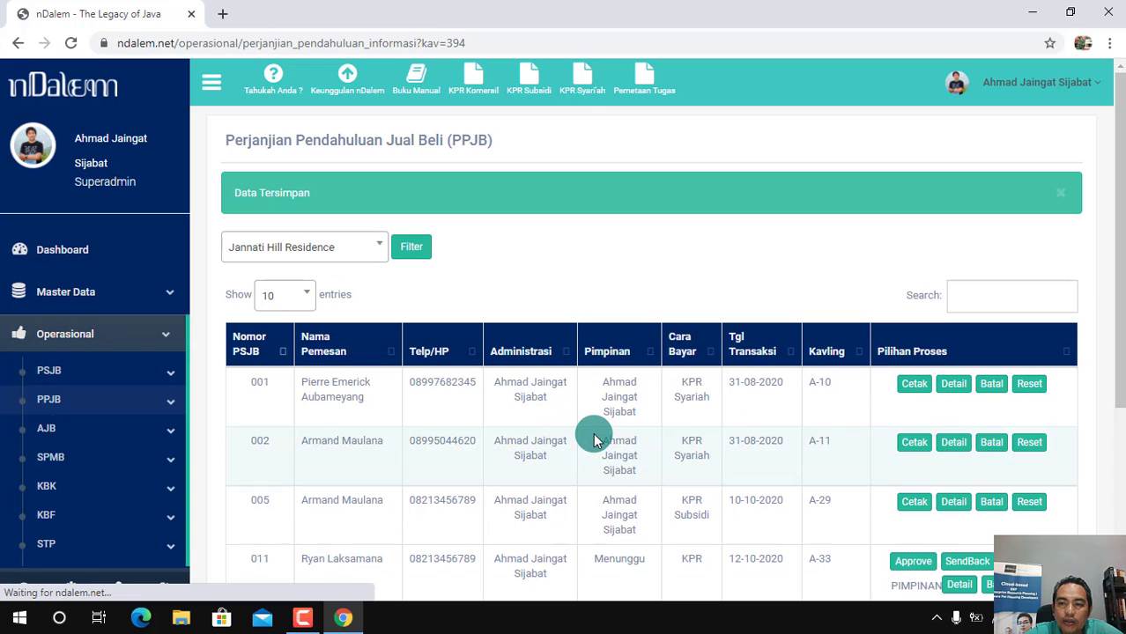
Open the PPJB details for plot A-33 and review the payment schedule and the uploaded SP3K image
{"action": "left_click_drag", "start_coordinate": [1120, 304], "coordinate": [1120, 405]}
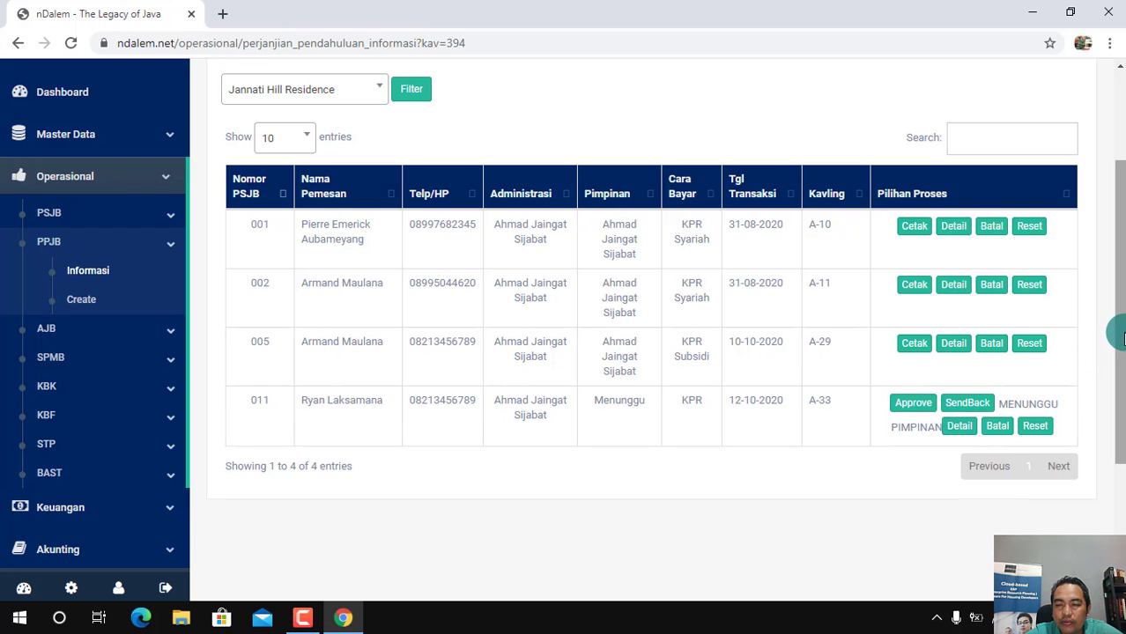
{"action": "left_click_drag", "start_coordinate": [1119, 337], "coordinate": [1117, 296]}
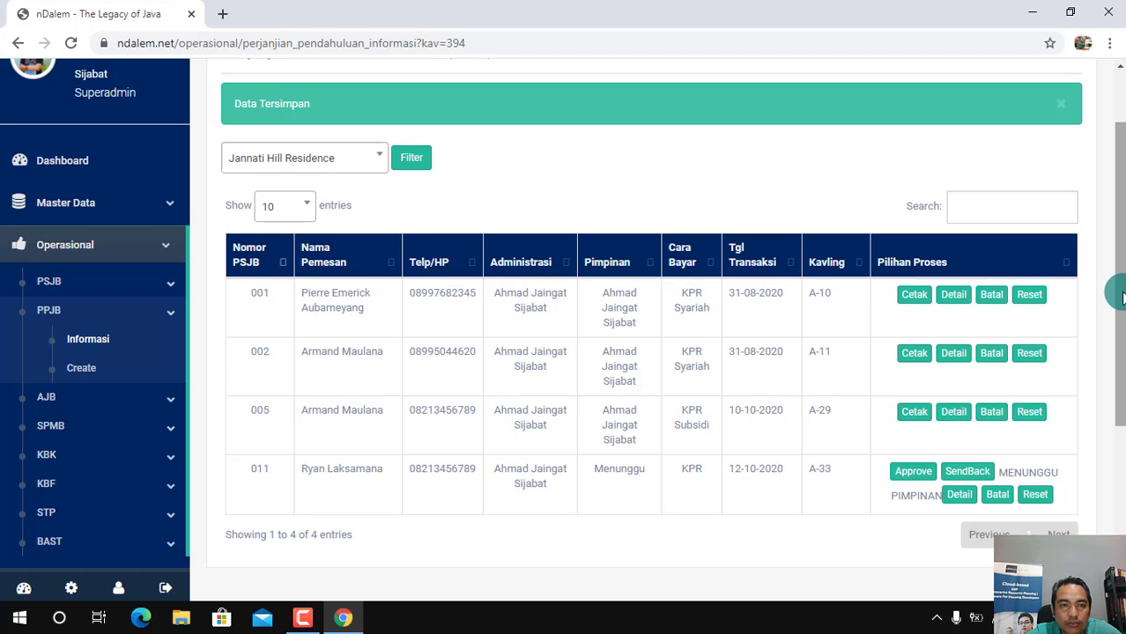
{"action": "mouse_move", "coordinate": [1120, 297]}
{"action": "left_mouse_down"}
{"action": "mouse_move", "coordinate": [1118, 269]}
{"action": "mouse_move", "coordinate": [1118, 314]}
{"action": "left_mouse_up"}
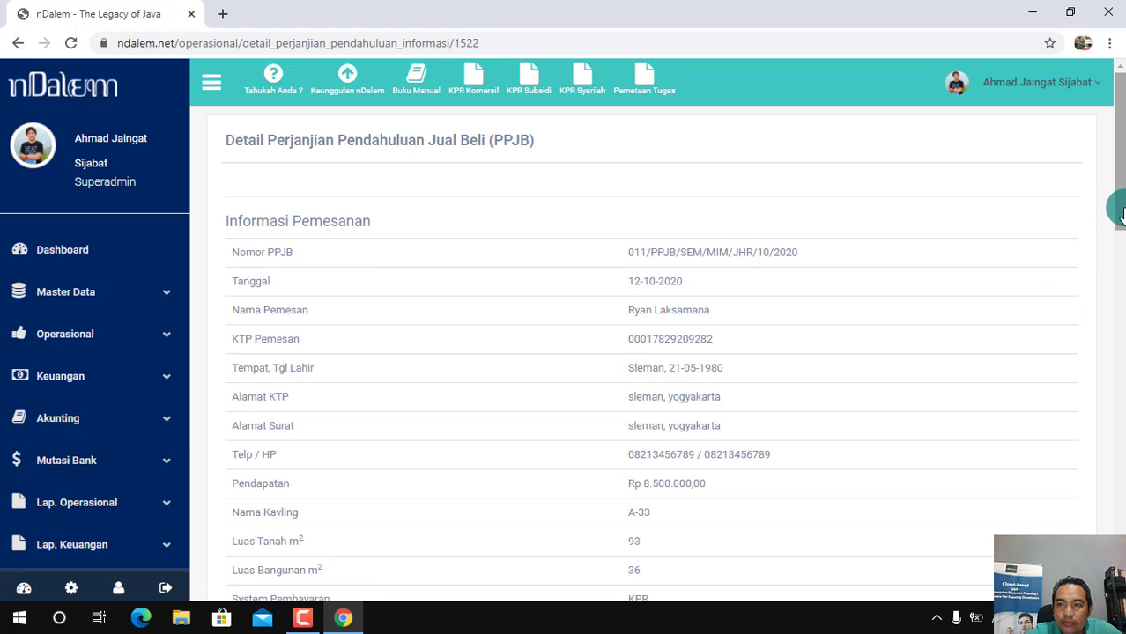
{"action": "left_click_drag", "start_coordinate": [1120, 196], "coordinate": [1117, 472]}
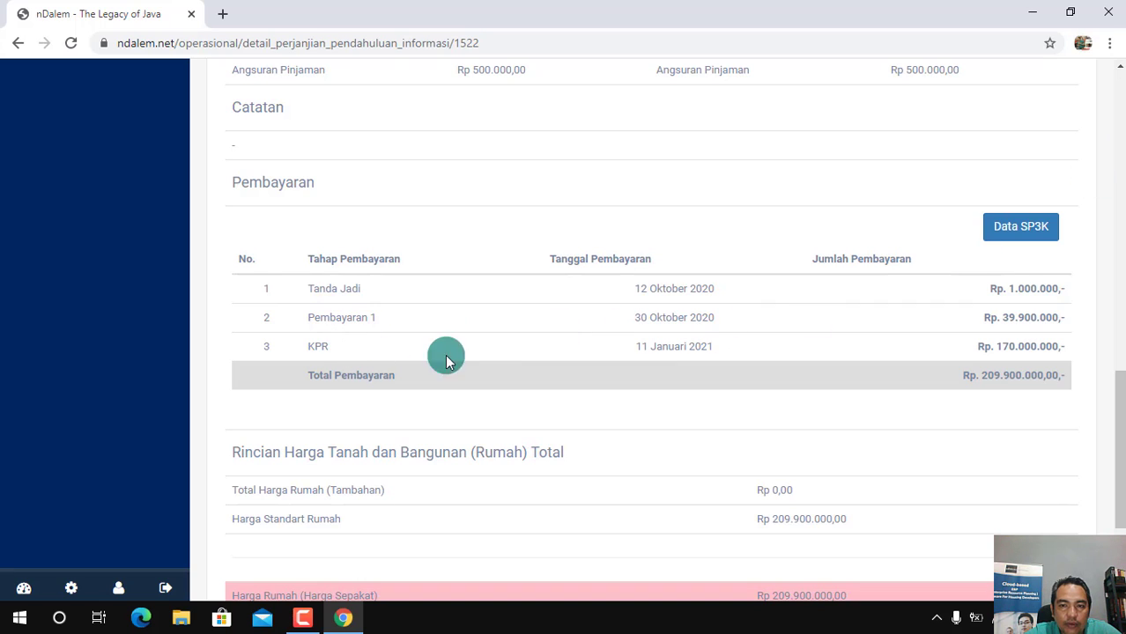
{"action": "left_click", "coordinate": [1020, 228]}
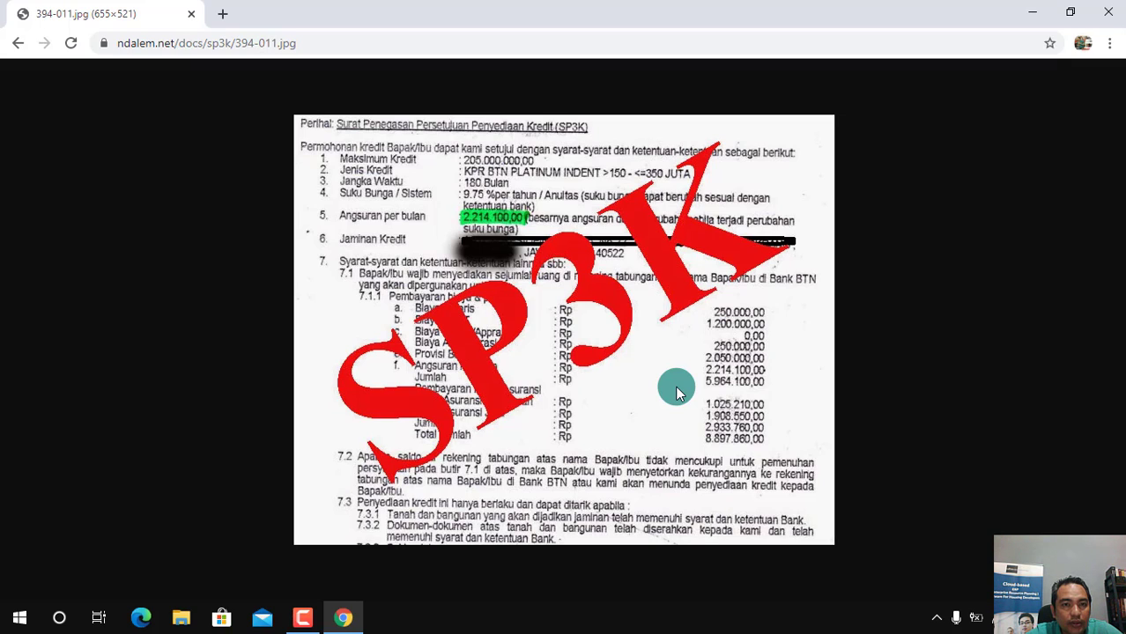
{"action": "left_click", "coordinate": [21, 48]}
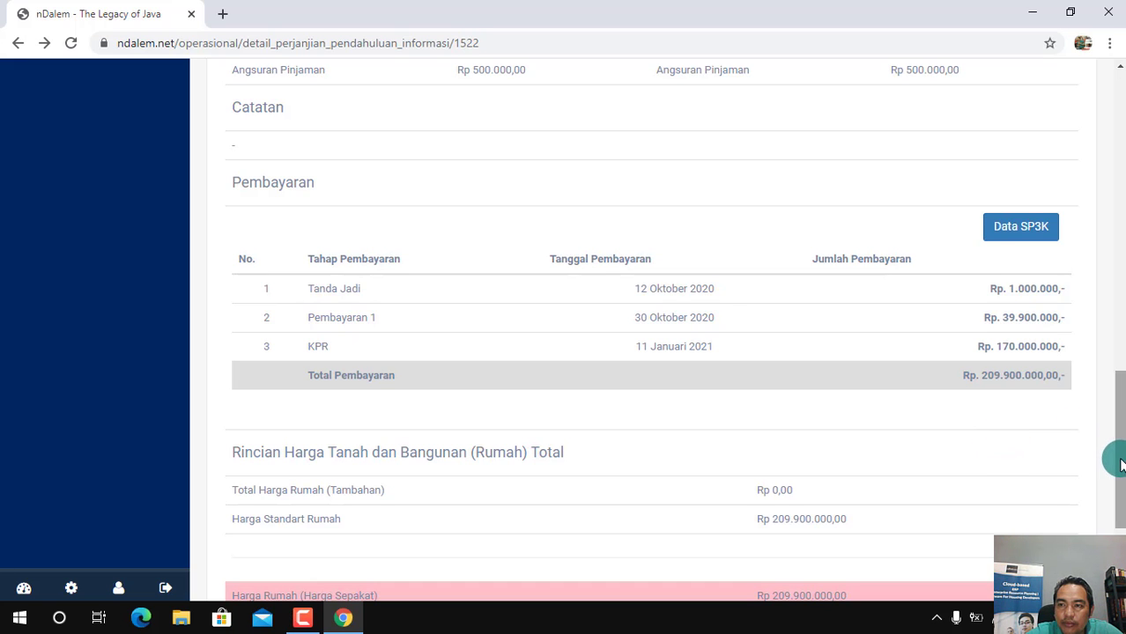
Review the land and building price breakdown in the PPJB details and return to the PPJB list
{"action": "mouse_move", "coordinate": [1114, 456]}
{"action": "left_mouse_down"}
{"action": "mouse_move", "coordinate": [1115, 320]}
{"action": "mouse_move", "coordinate": [1123, 458]}
{"action": "left_mouse_up"}
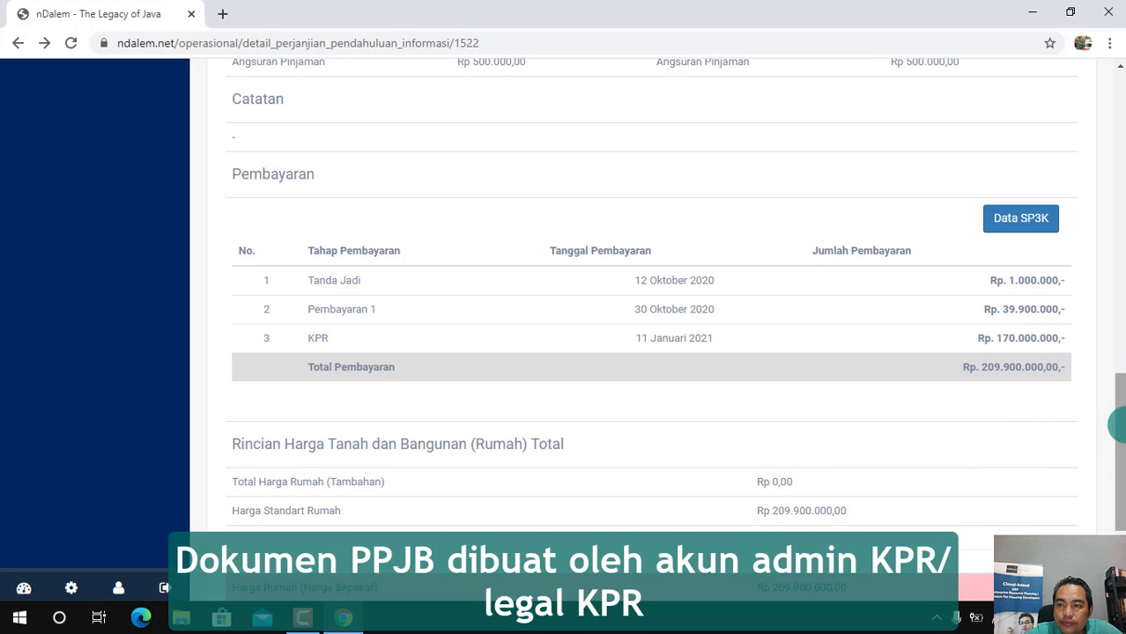
{"action": "left_click_drag", "start_coordinate": [1113, 422], "coordinate": [1121, 493]}
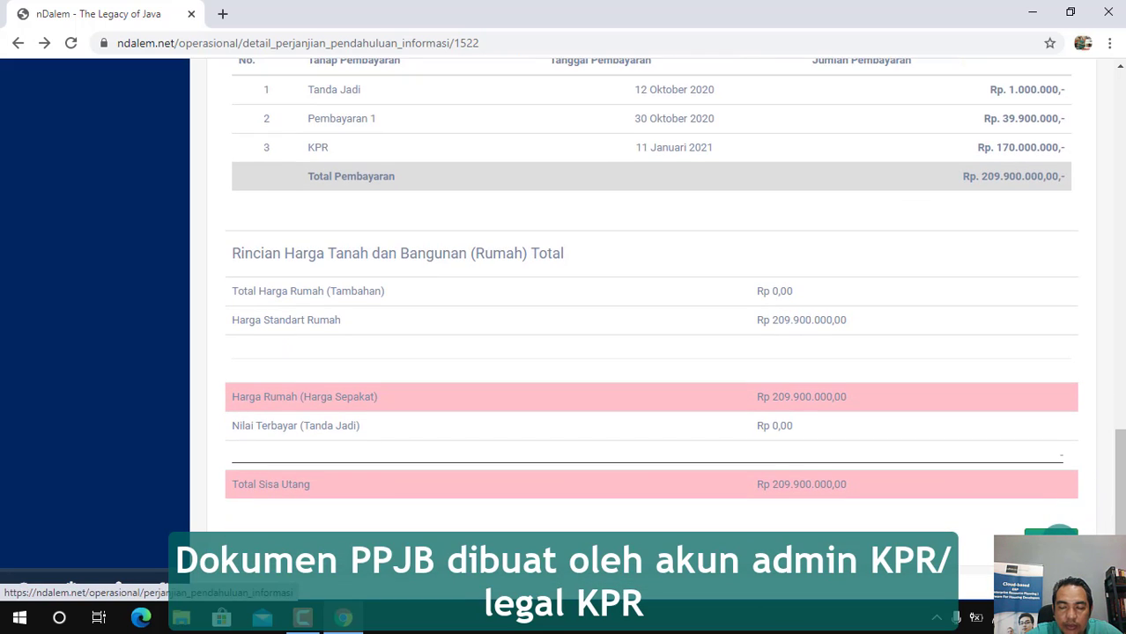
{"action": "left_click", "coordinate": [1059, 541]}
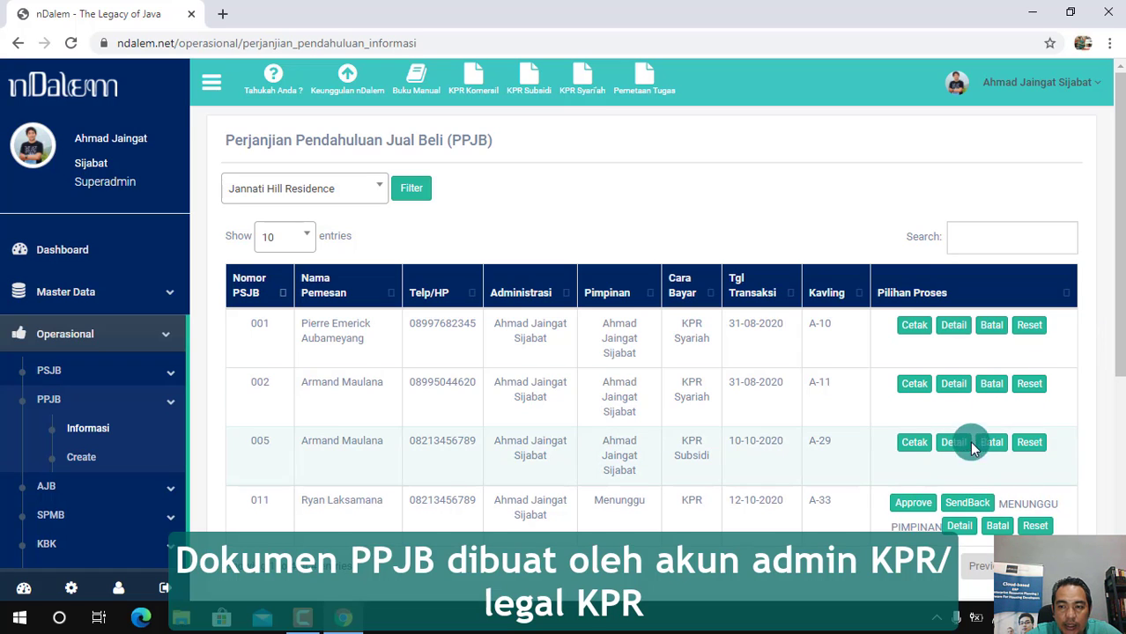
Approve the PPJB for plot A-33 and open its printable document in a maximized window
{"action": "left_click", "coordinate": [916, 508]}
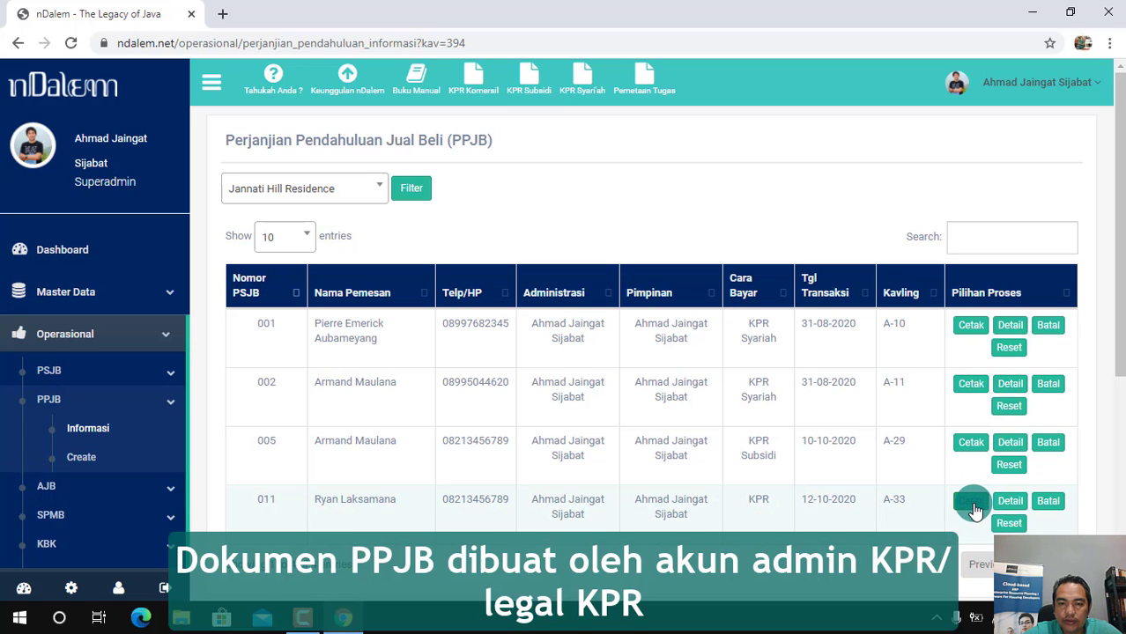
{"action": "left_click", "coordinate": [972, 502]}
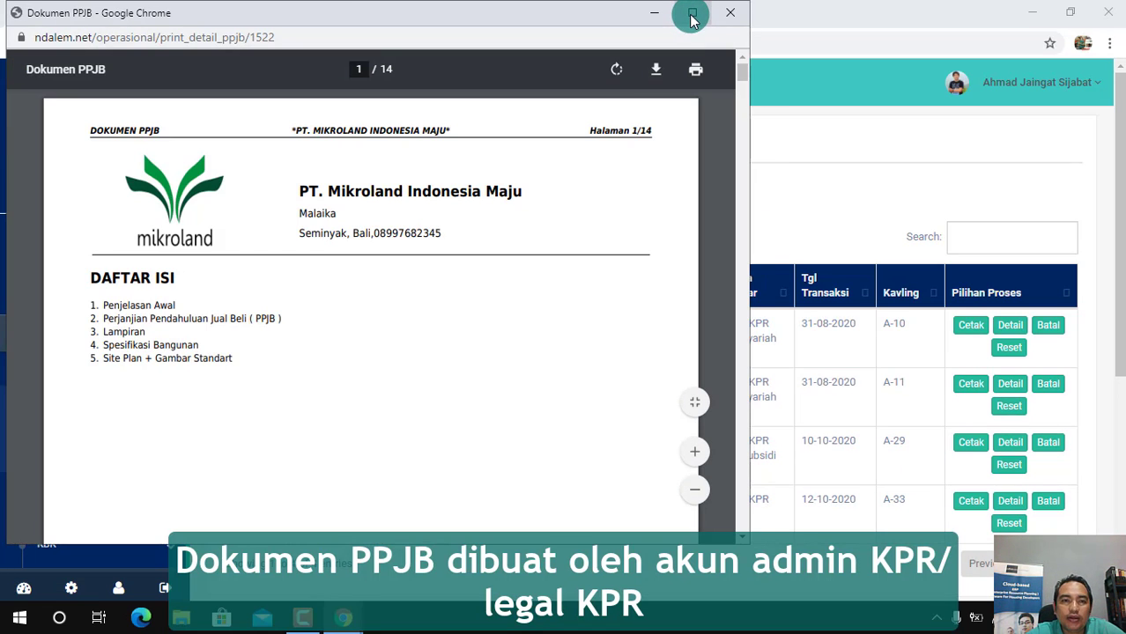
{"action": "left_click", "coordinate": [691, 14]}
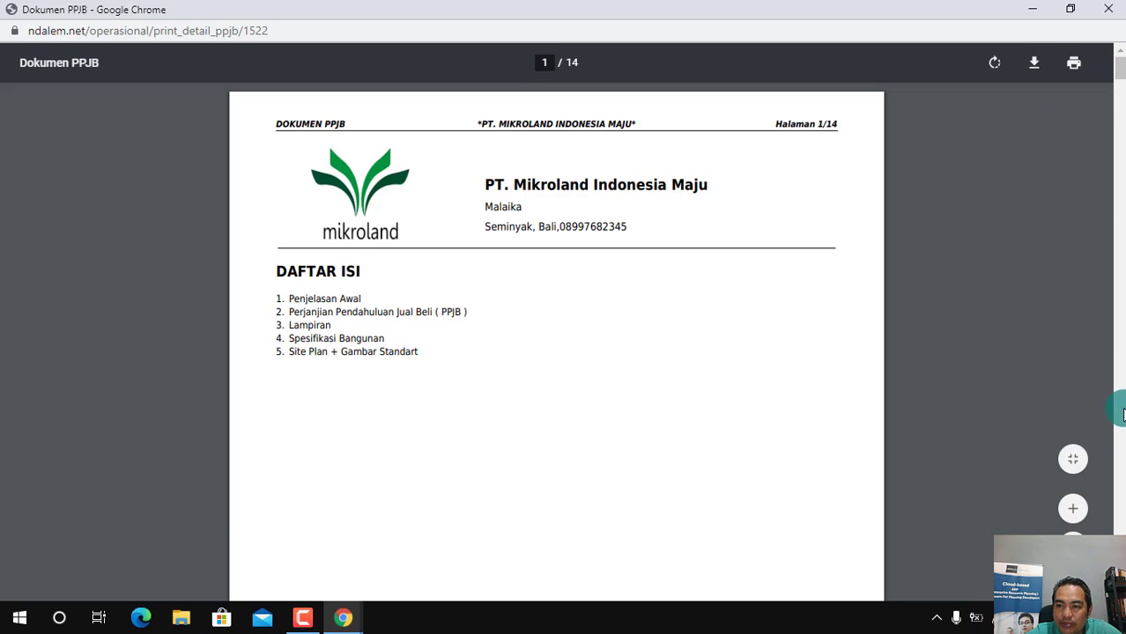
Examine the PPJB document from the table of contents and checklists through the parties' section to the Pasal 2 payment system
{"action": "scroll", "coordinate": [556, 343], "scroll_direction": "down", "scroll_amount": 5}
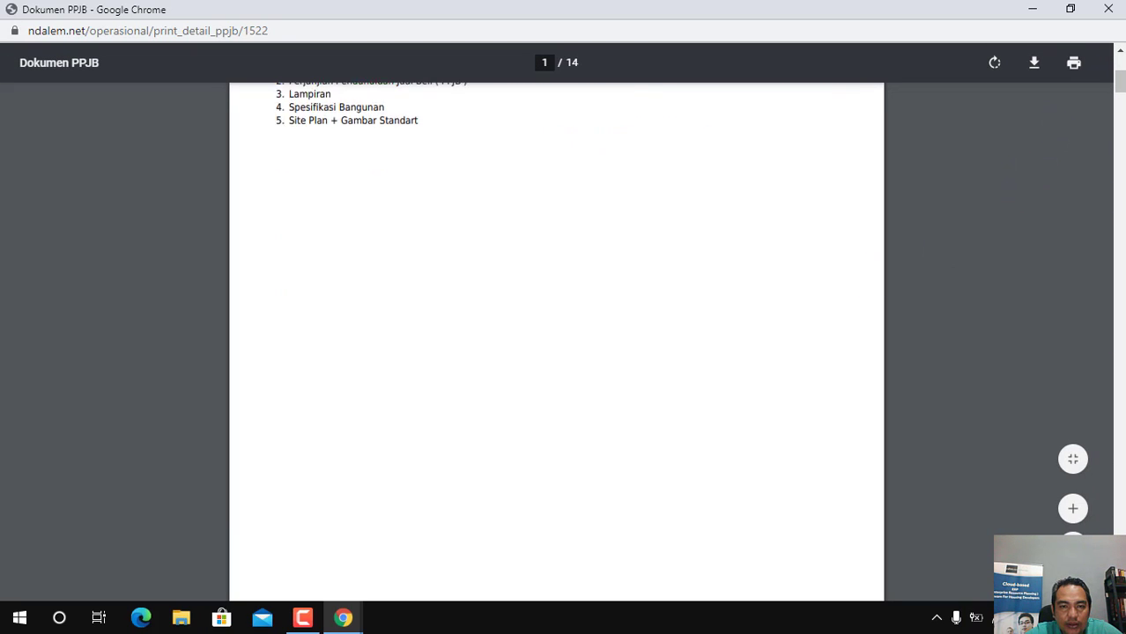
{"action": "scroll", "coordinate": [556, 344], "scroll_direction": "down", "scroll_amount": 5}
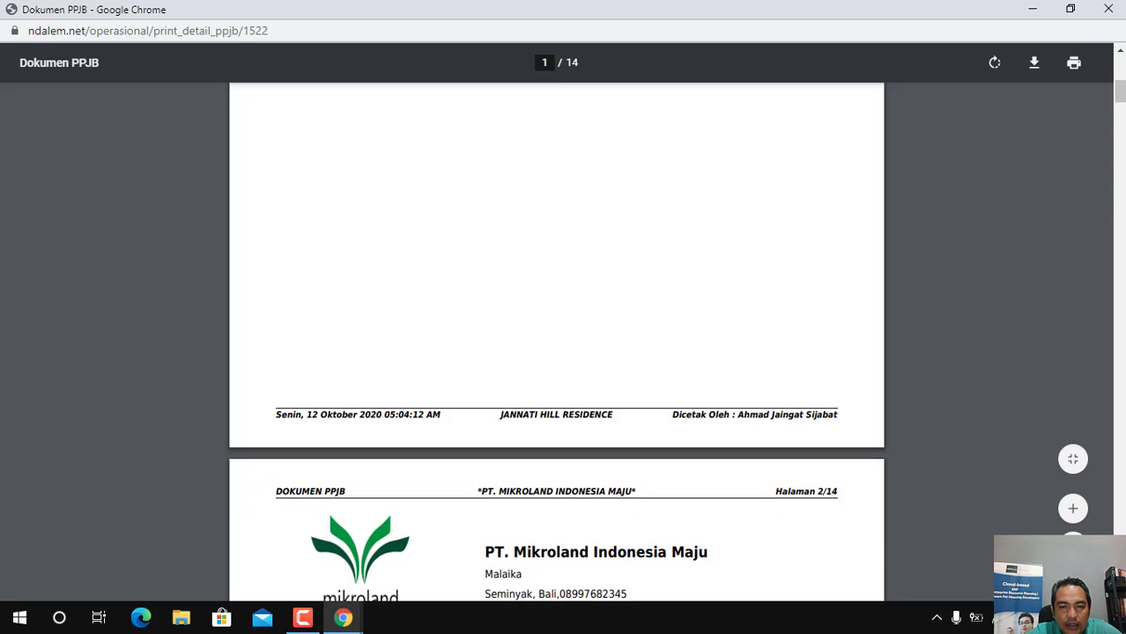
{"action": "scroll", "coordinate": [556, 342], "scroll_direction": "down", "scroll_amount": 3}
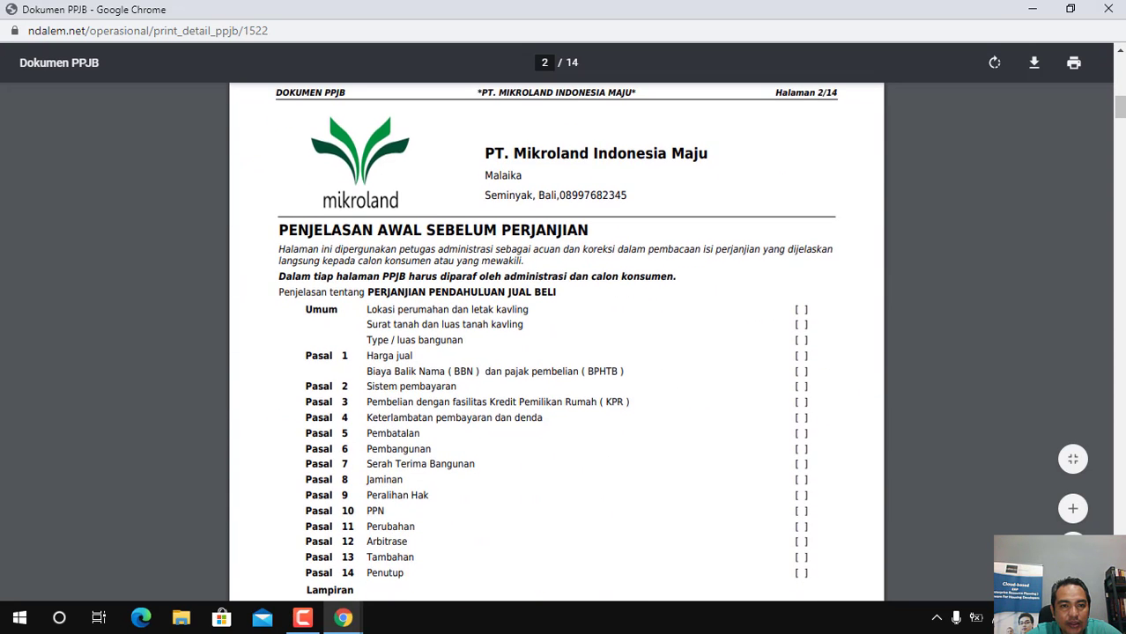
{"action": "scroll", "coordinate": [556, 342], "scroll_direction": "down", "scroll_amount": 6}
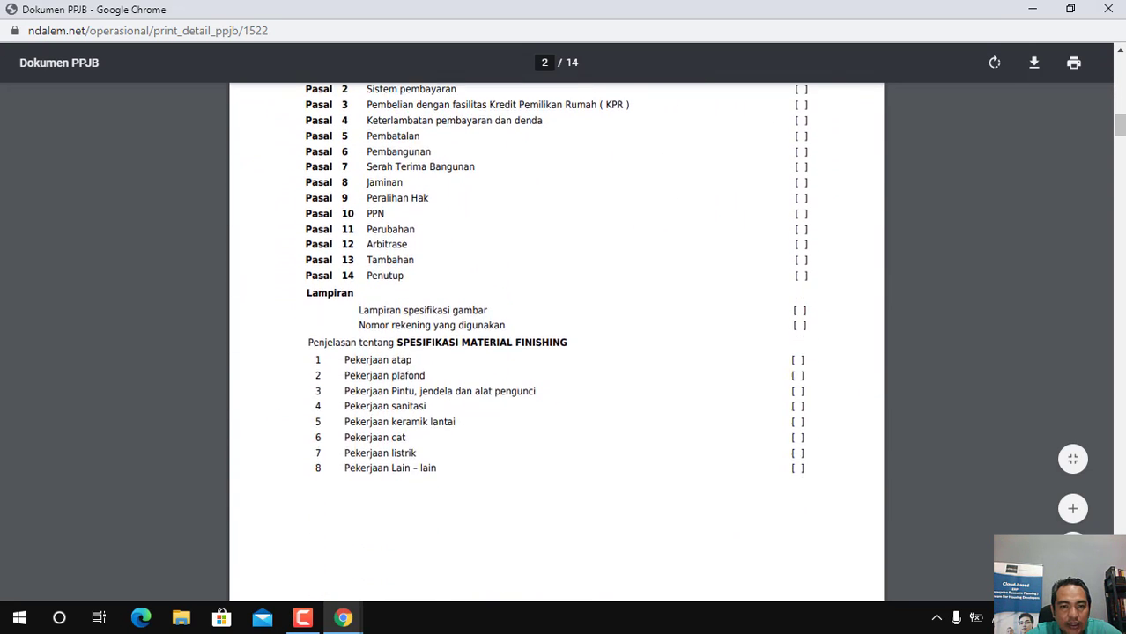
{"action": "scroll", "coordinate": [556, 342], "scroll_direction": "down", "scroll_amount": 6}
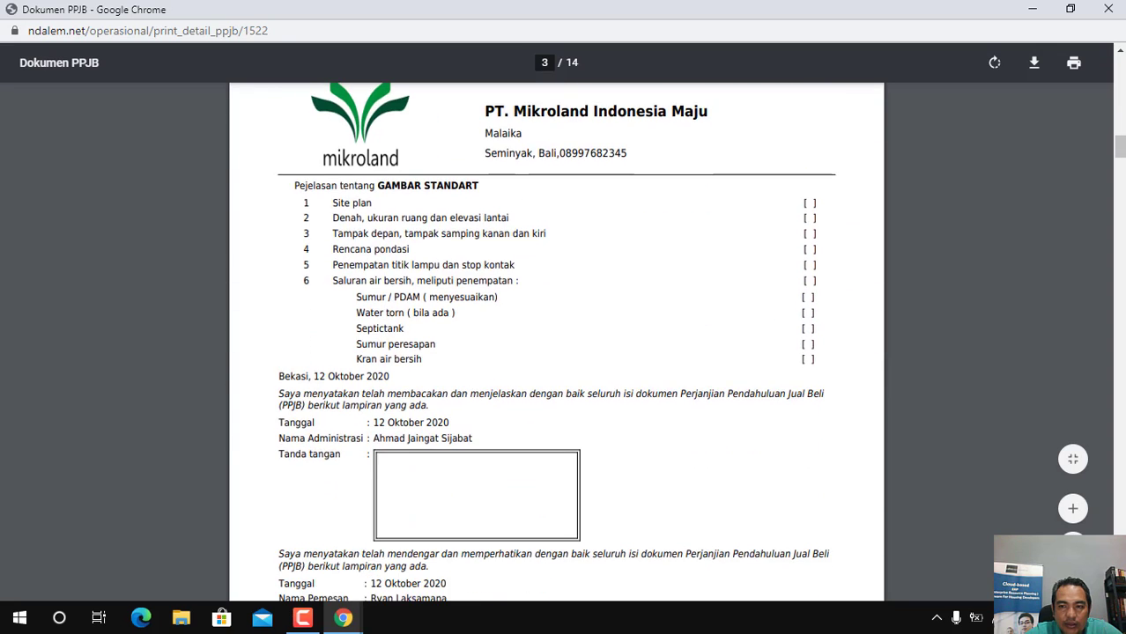
{"action": "scroll", "coordinate": [556, 342], "scroll_direction": "down", "scroll_amount": 6}
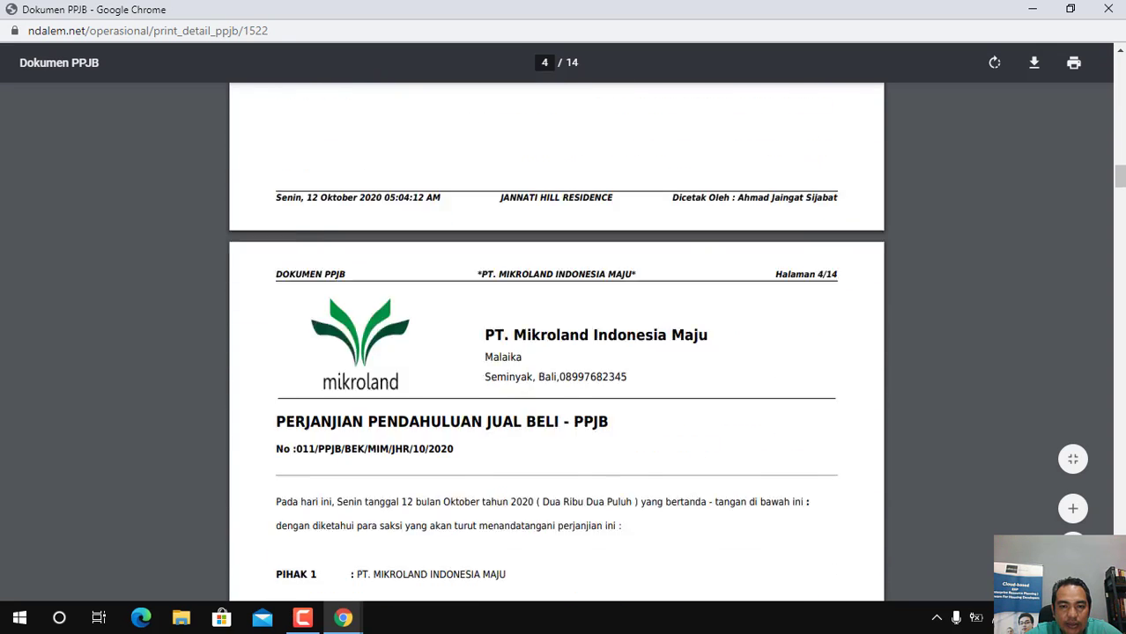
{"action": "scroll", "coordinate": [556, 342], "scroll_direction": "down", "scroll_amount": 3}
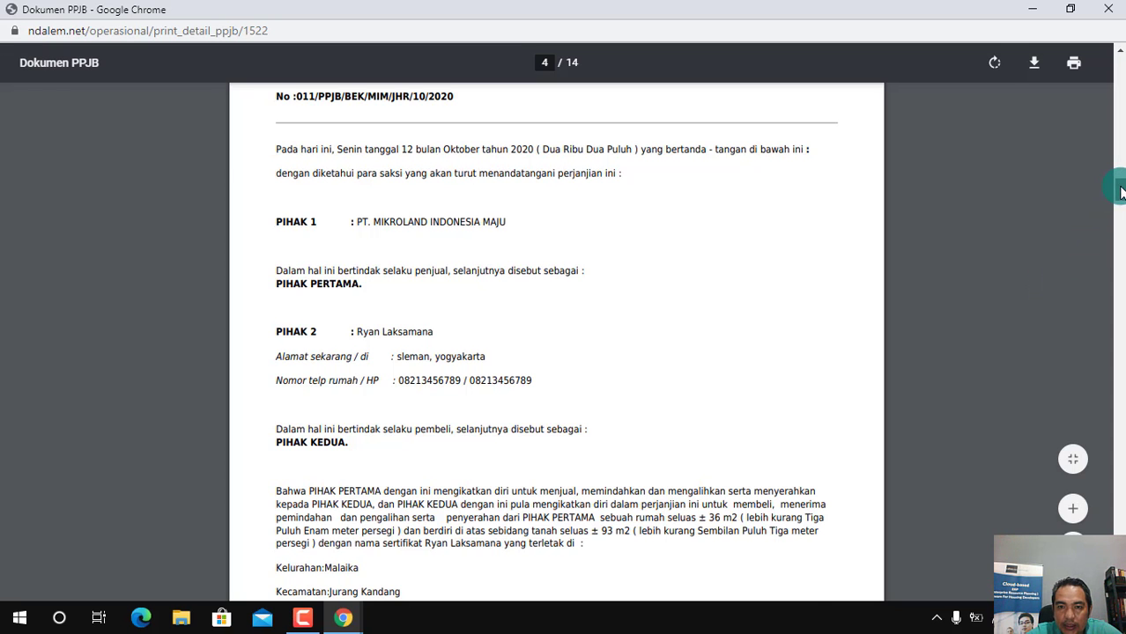
{"action": "left_click_drag", "start_coordinate": [1119, 191], "coordinate": [1122, 258]}
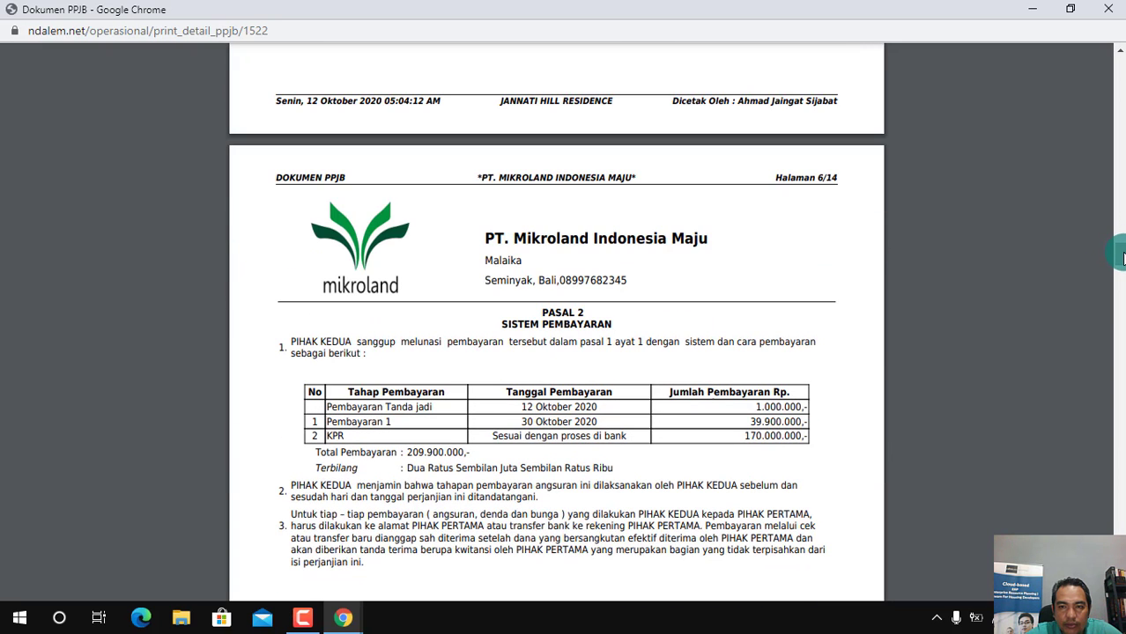
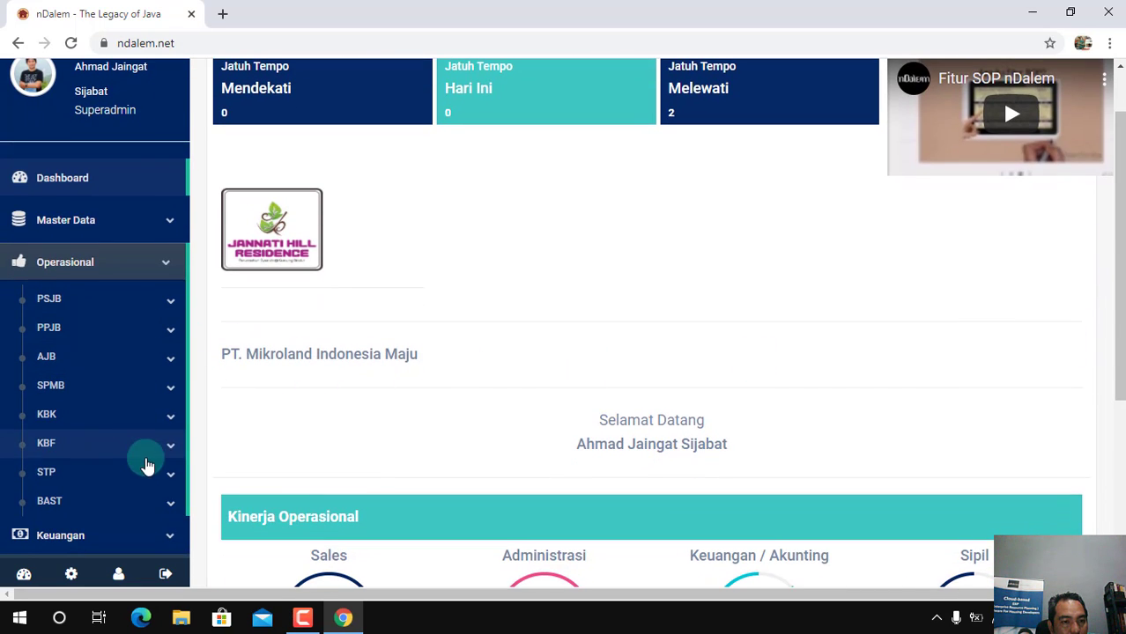
Check plot A-33 in the KPR Subsidi section of the STP creation waiting list and in the PPJB information list
{"action": "left_click", "coordinate": [148, 485]}
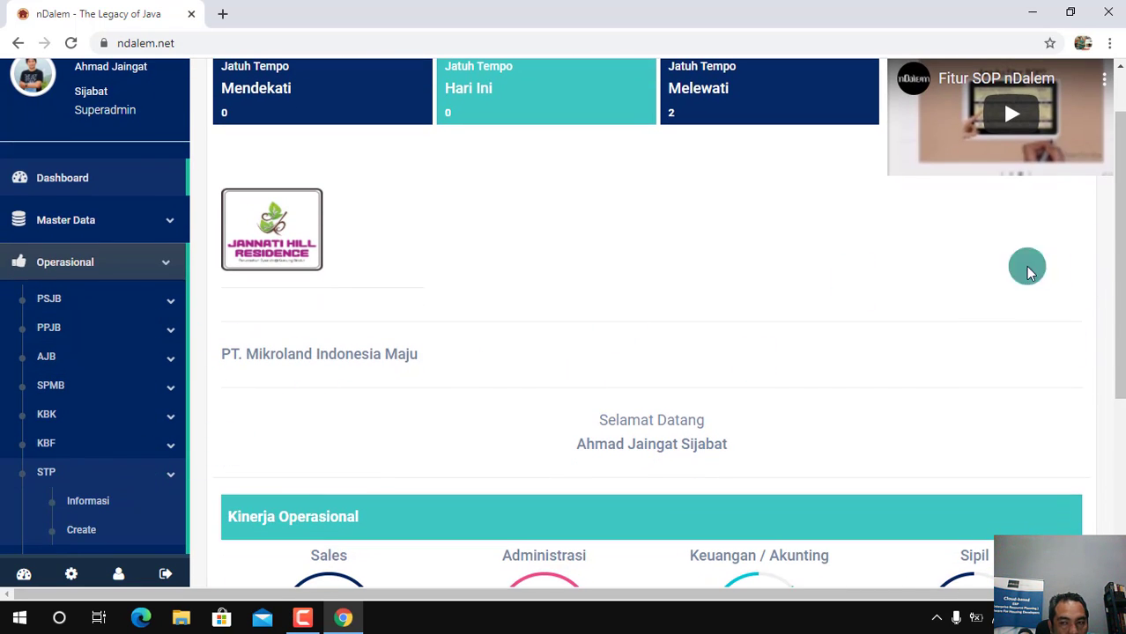
{"action": "left_click_drag", "start_coordinate": [1117, 308], "coordinate": [1121, 379]}
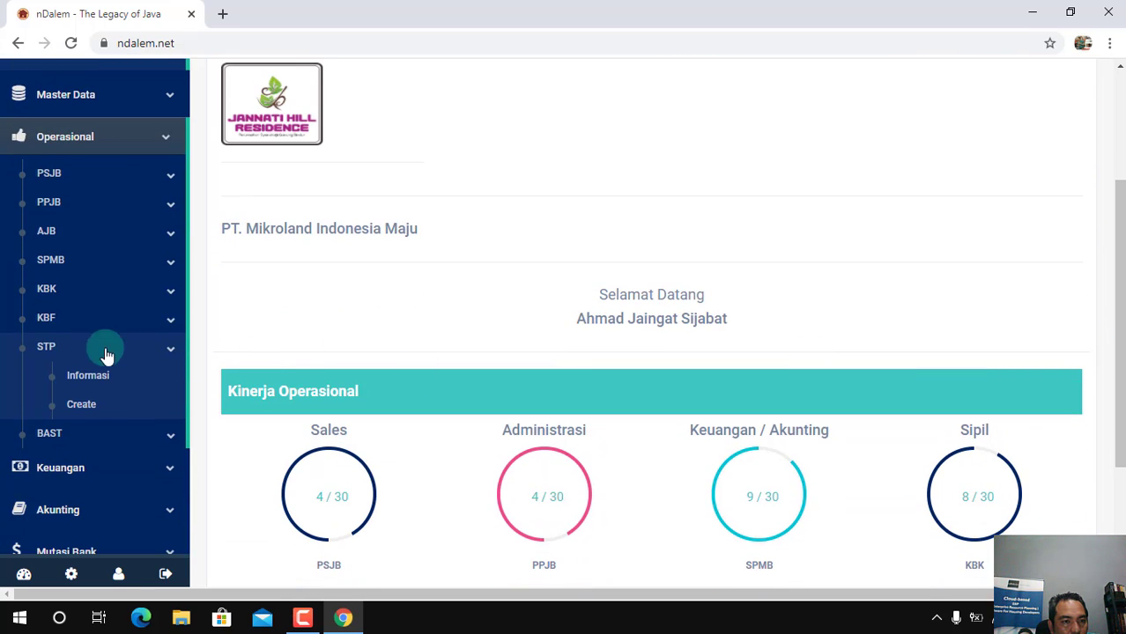
{"action": "left_click", "coordinate": [88, 410]}
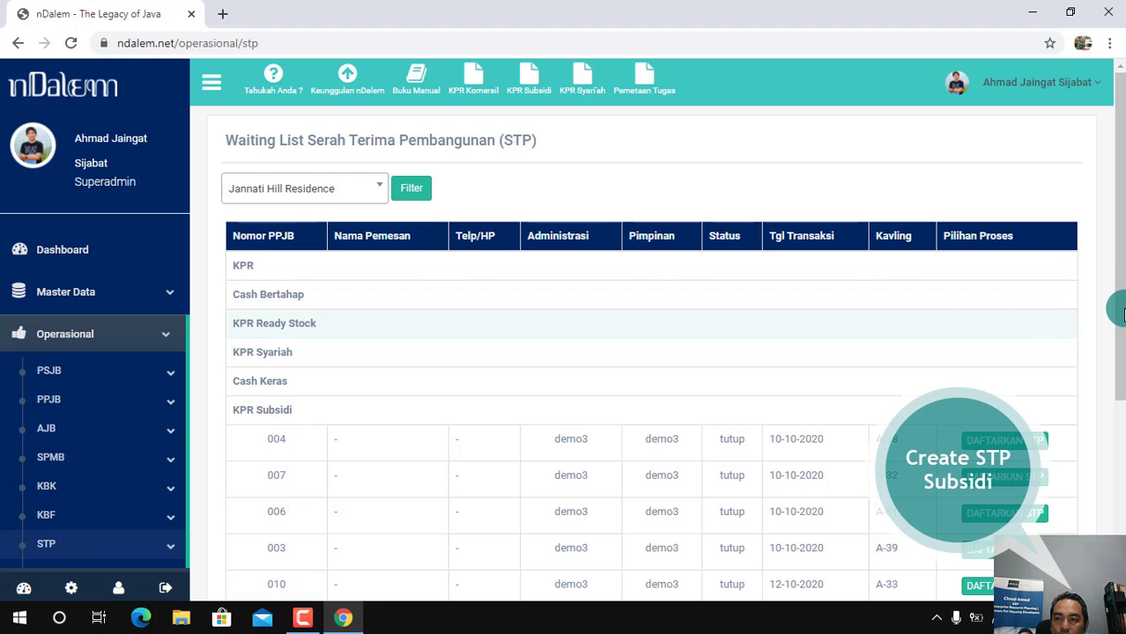
{"action": "left_click_drag", "start_coordinate": [1121, 258], "coordinate": [1120, 372]}
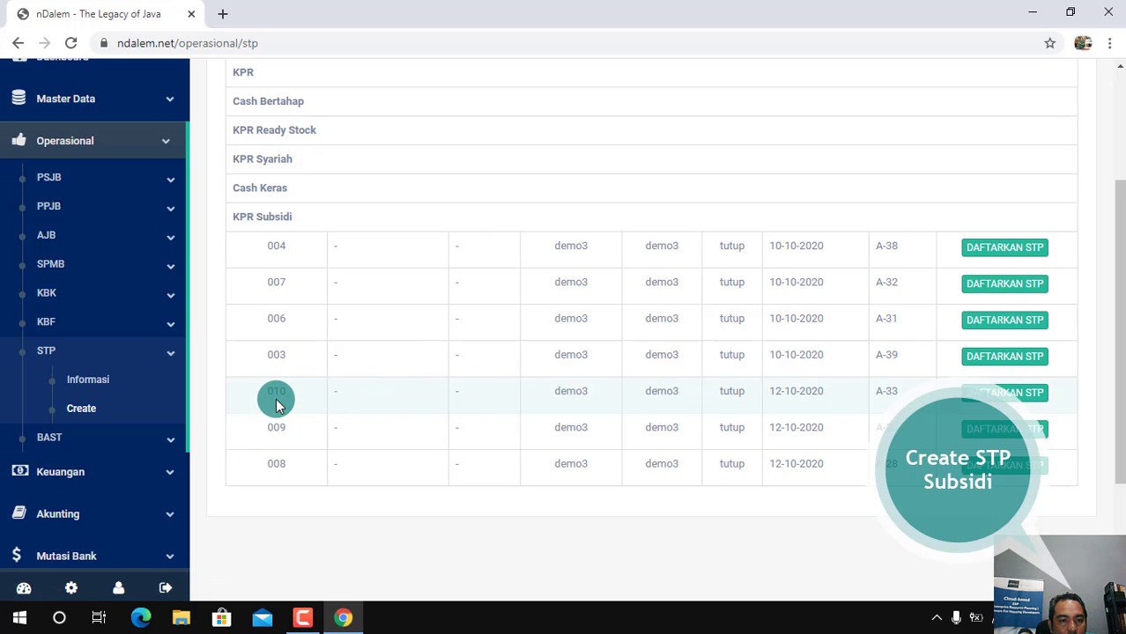
{"action": "scroll", "coordinate": [1117, 365], "scroll_direction": "up", "scroll_amount": 1}
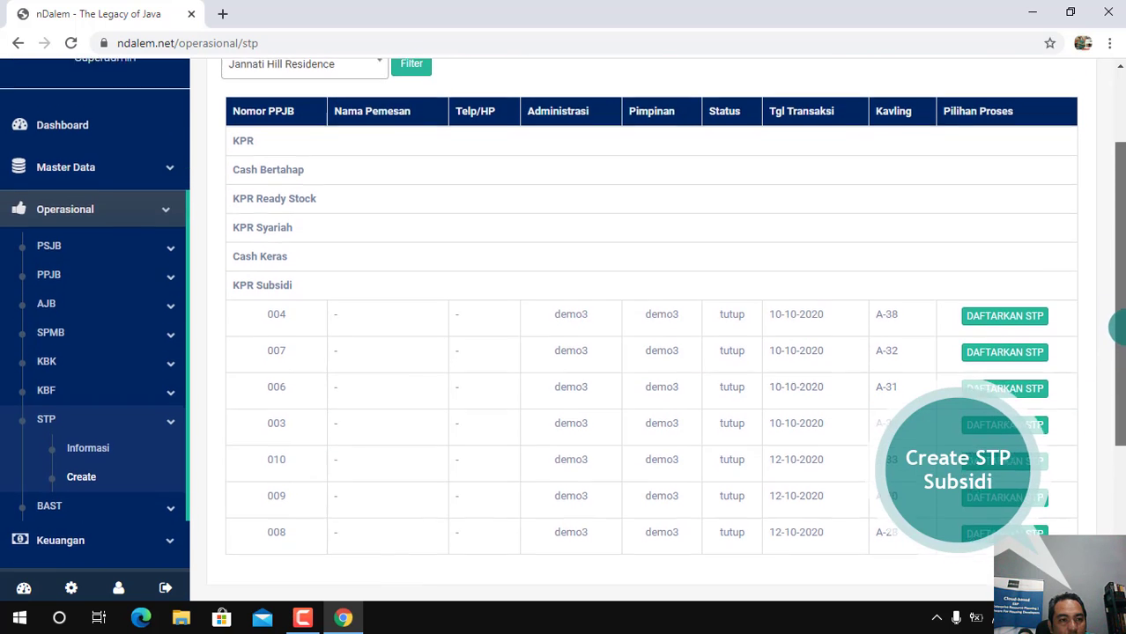
{"action": "left_click", "coordinate": [114, 291]}
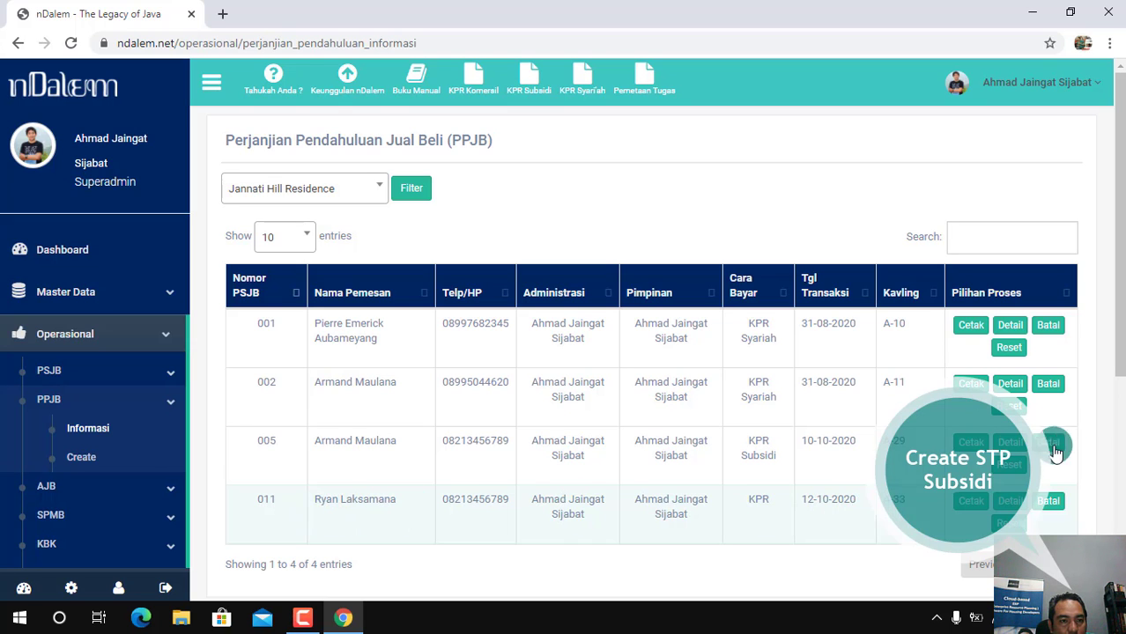
{"action": "left_click_drag", "start_coordinate": [1119, 328], "coordinate": [1119, 395]}
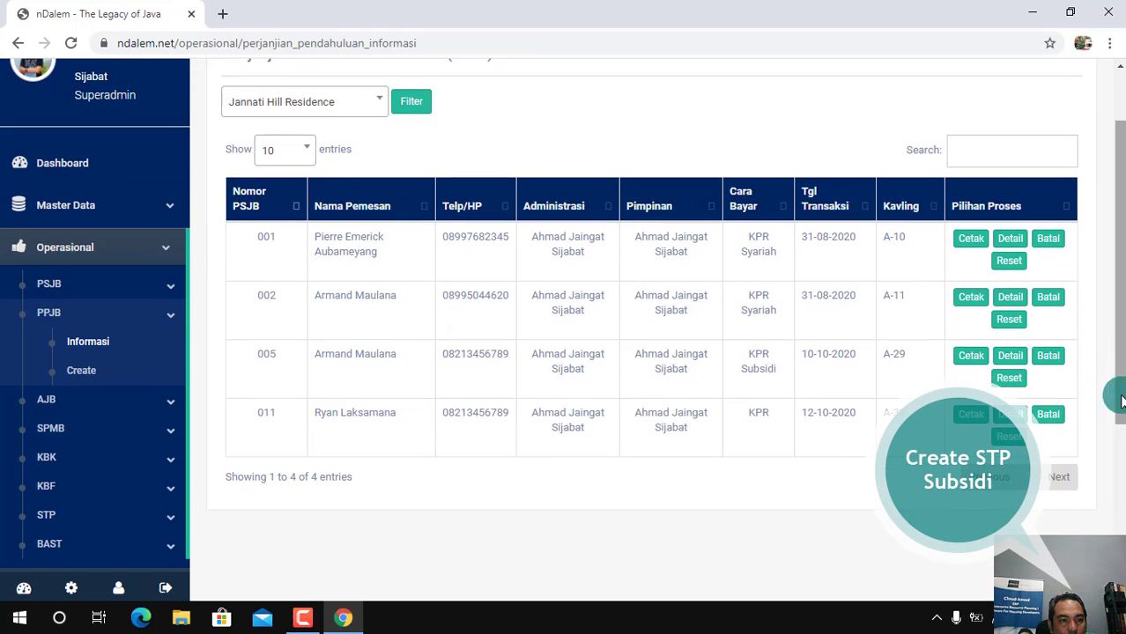
Return to the STP creation waiting list and open the KPR Subsidi STP registration form for plot A-33
{"action": "left_click", "coordinate": [157, 518]}
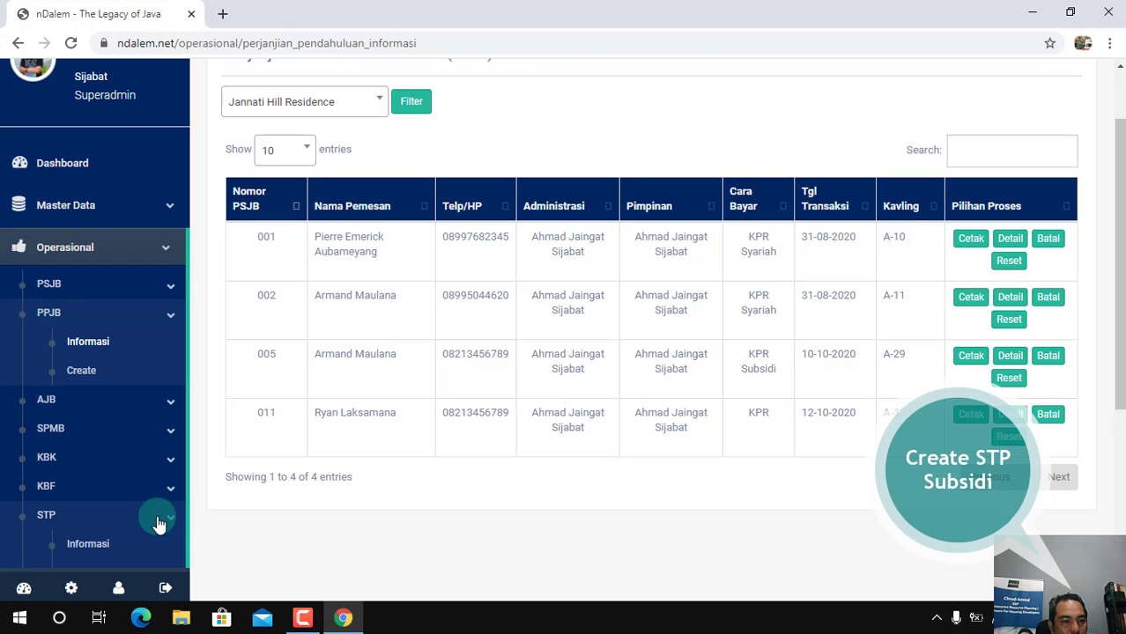
{"action": "scroll", "coordinate": [1121, 415], "scroll_direction": "down", "scroll_amount": 3}
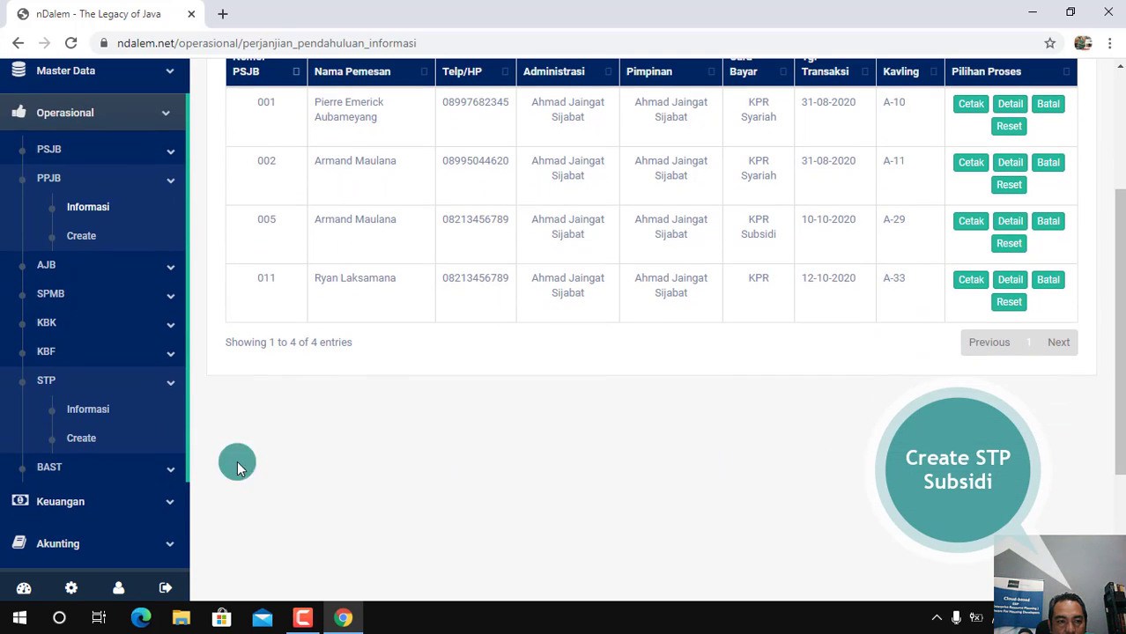
{"action": "left_click", "coordinate": [82, 439]}
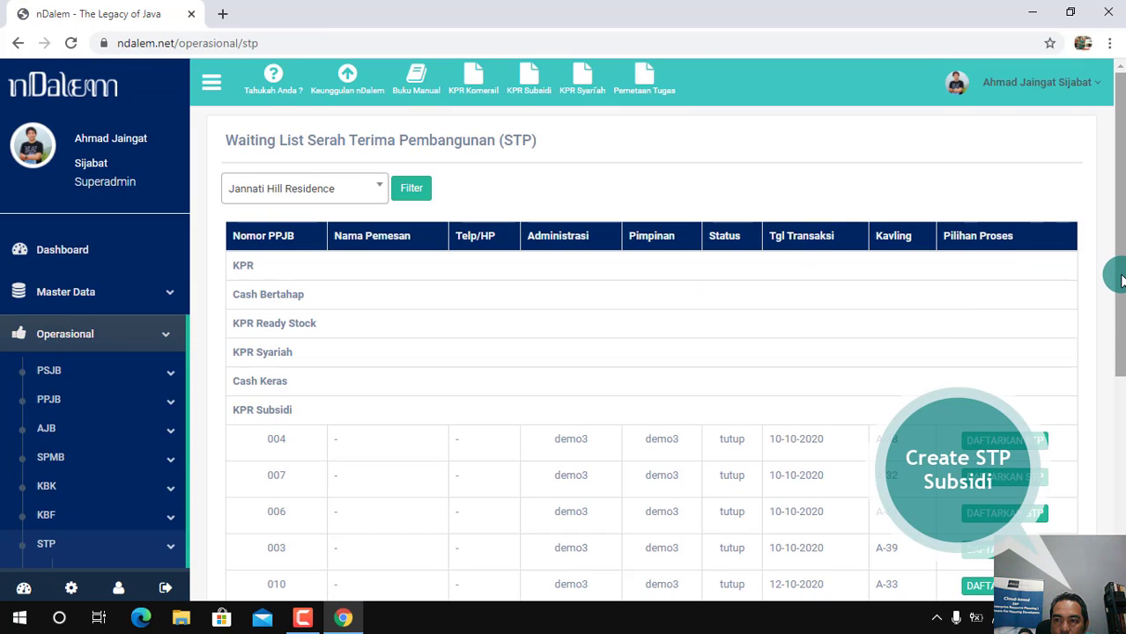
{"action": "left_click_drag", "start_coordinate": [1117, 264], "coordinate": [1121, 420]}
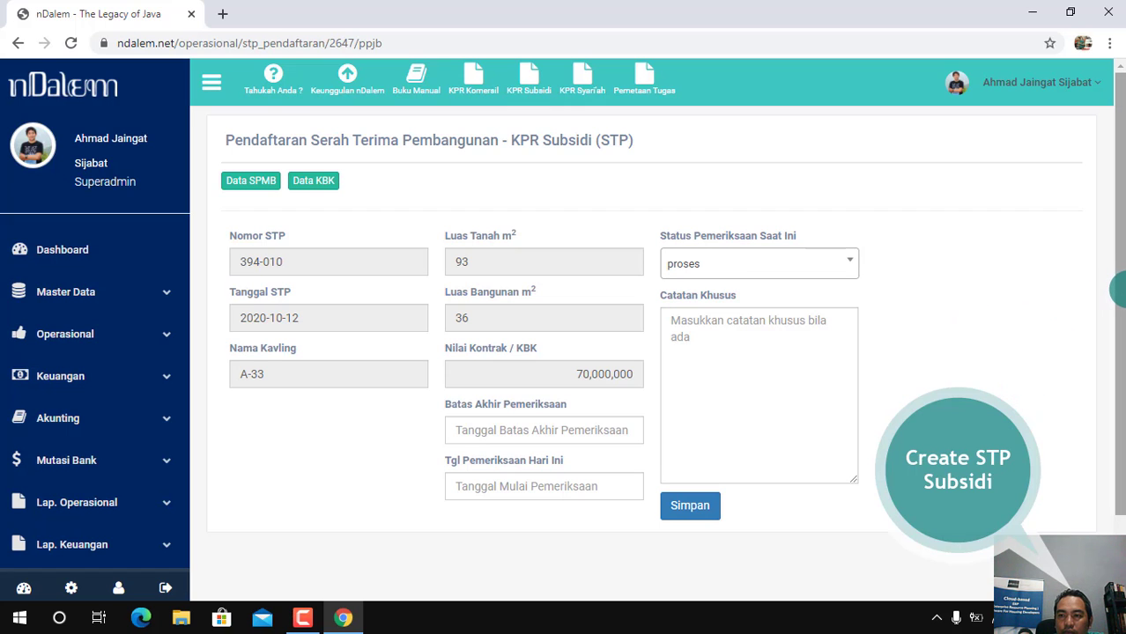
Open the SPMB document in a maximized window, review its BAST deadline and KBK values, and close it
{"action": "left_click_drag", "start_coordinate": [1116, 298], "coordinate": [1120, 327]}
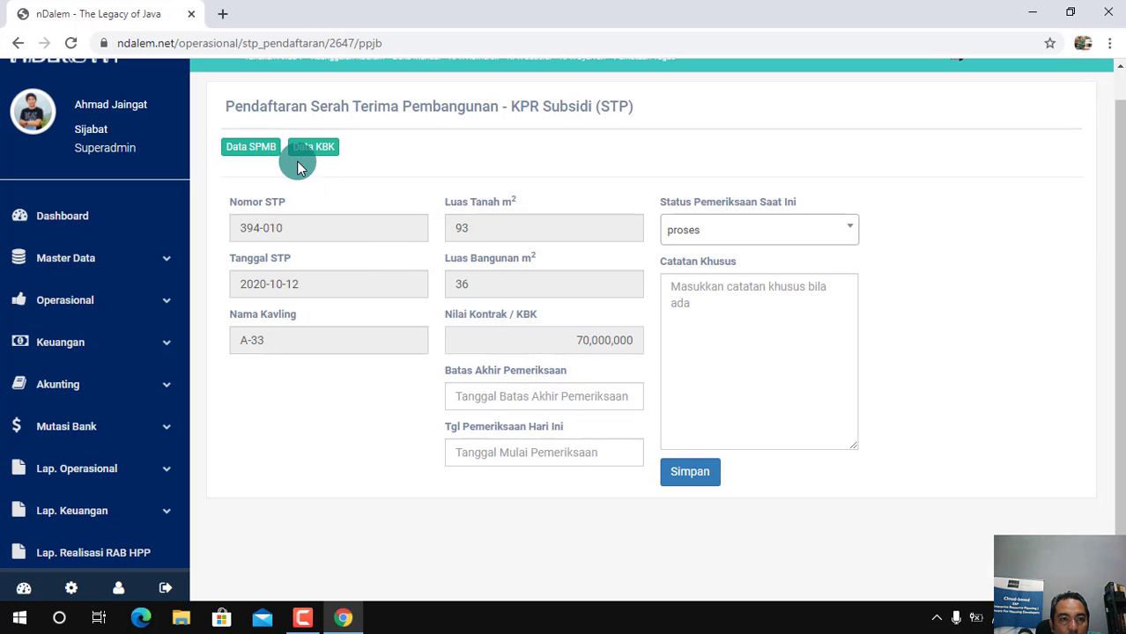
{"action": "left_click", "coordinate": [254, 151]}
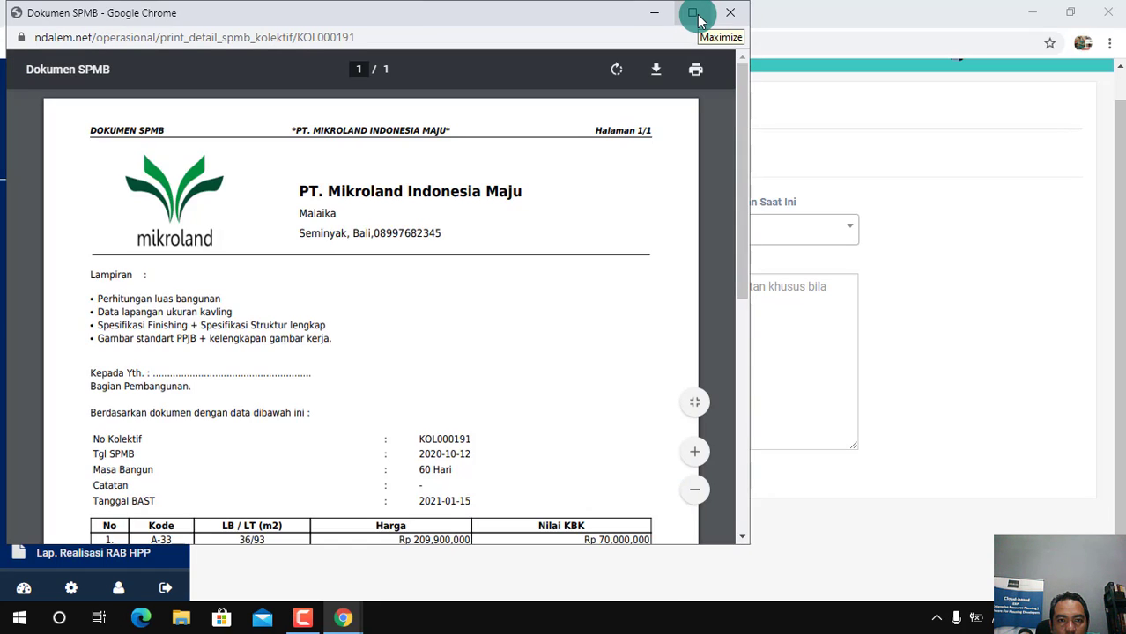
{"action": "left_click", "coordinate": [698, 16]}
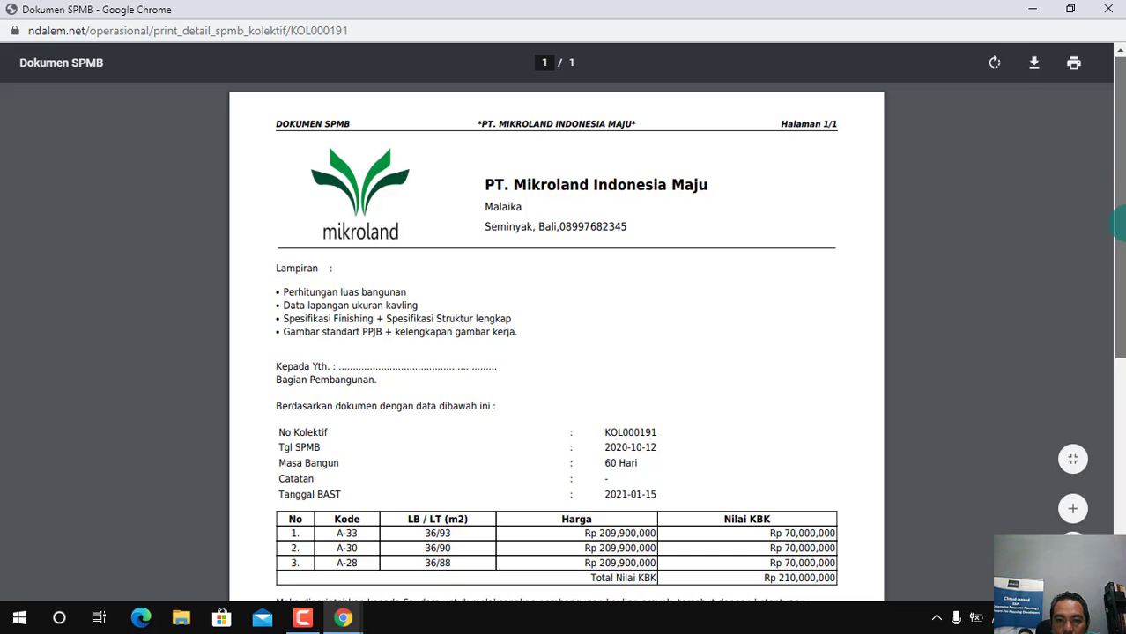
{"action": "scroll", "coordinate": [826, 398], "scroll_direction": "down", "scroll_amount": 2}
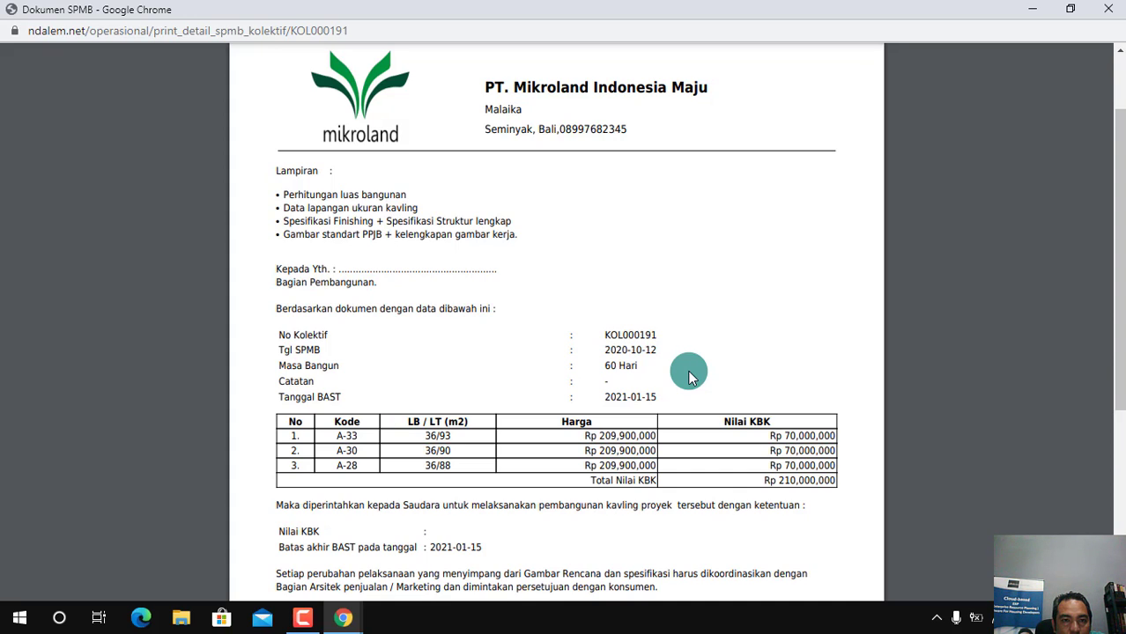
{"action": "left_click", "coordinate": [1120, 329]}
{"action": "left_click_drag", "start_coordinate": [1121, 338], "coordinate": [1122, 375]}
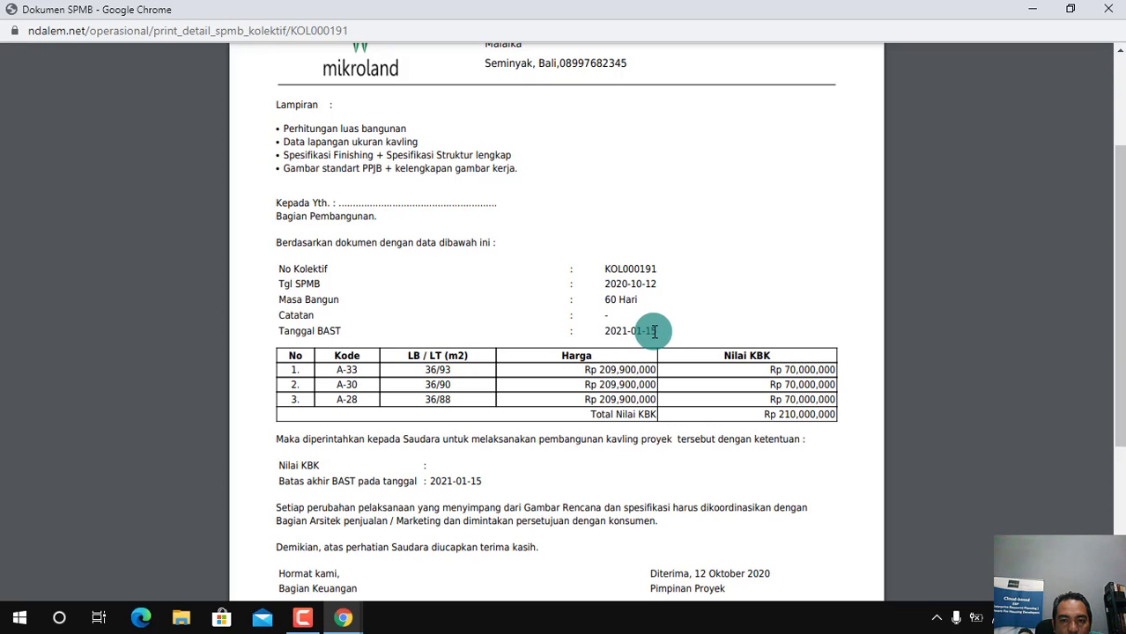
{"action": "left_click", "coordinate": [1107, 8]}
Set the final inspection deadline (Batas Akhir Pemeriksaan) to 2021-01-12
{"action": "left_click", "coordinate": [531, 395]}
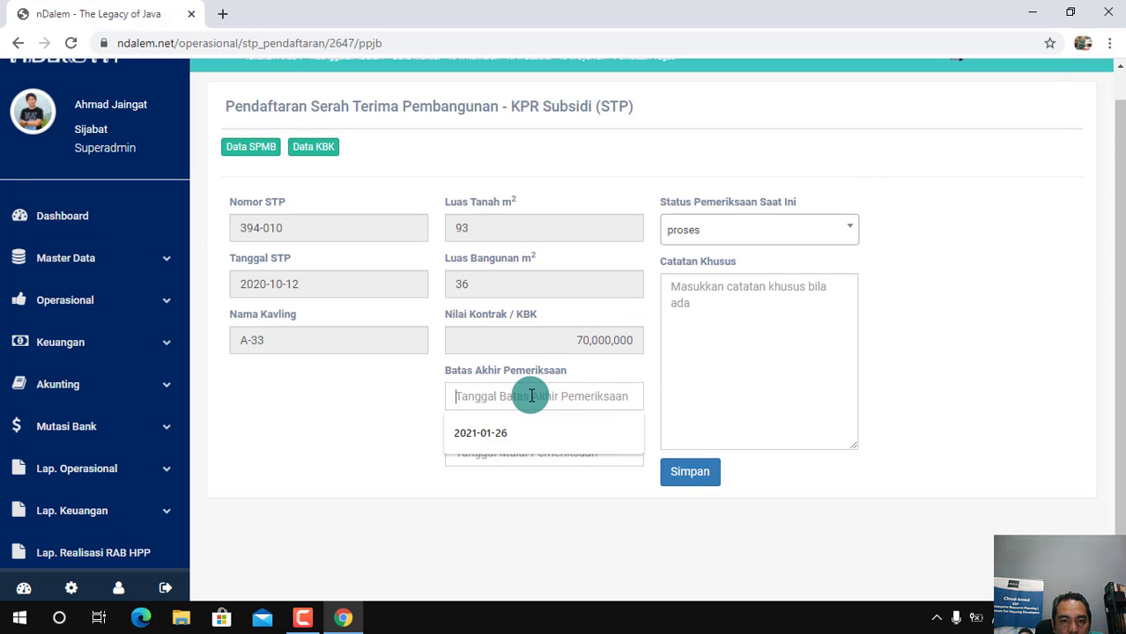
{"action": "left_click", "coordinate": [586, 493]}
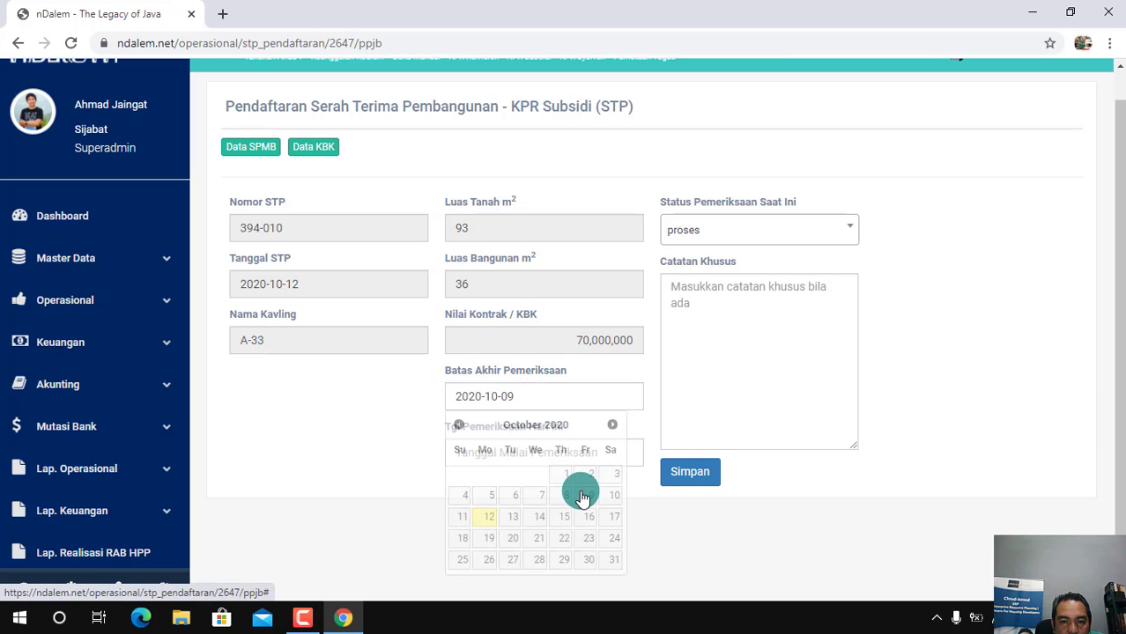
{"action": "left_click", "coordinate": [581, 397]}
{"action": "left_click", "coordinate": [613, 425]}
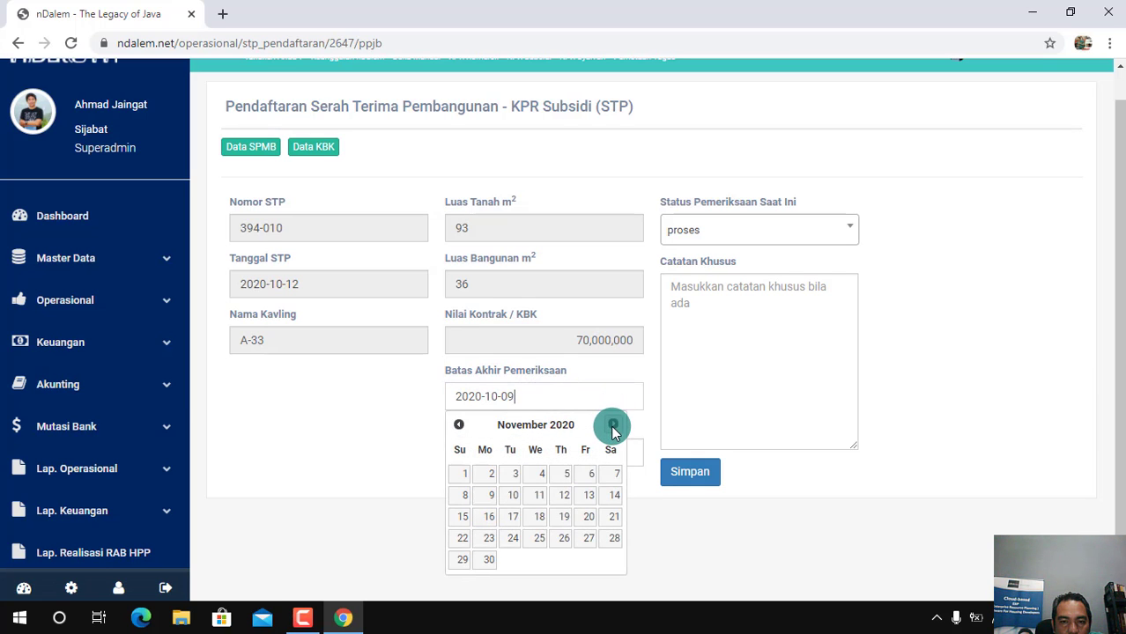
{"action": "left_click", "coordinate": [613, 424]}
{"action": "left_click", "coordinate": [613, 424]}
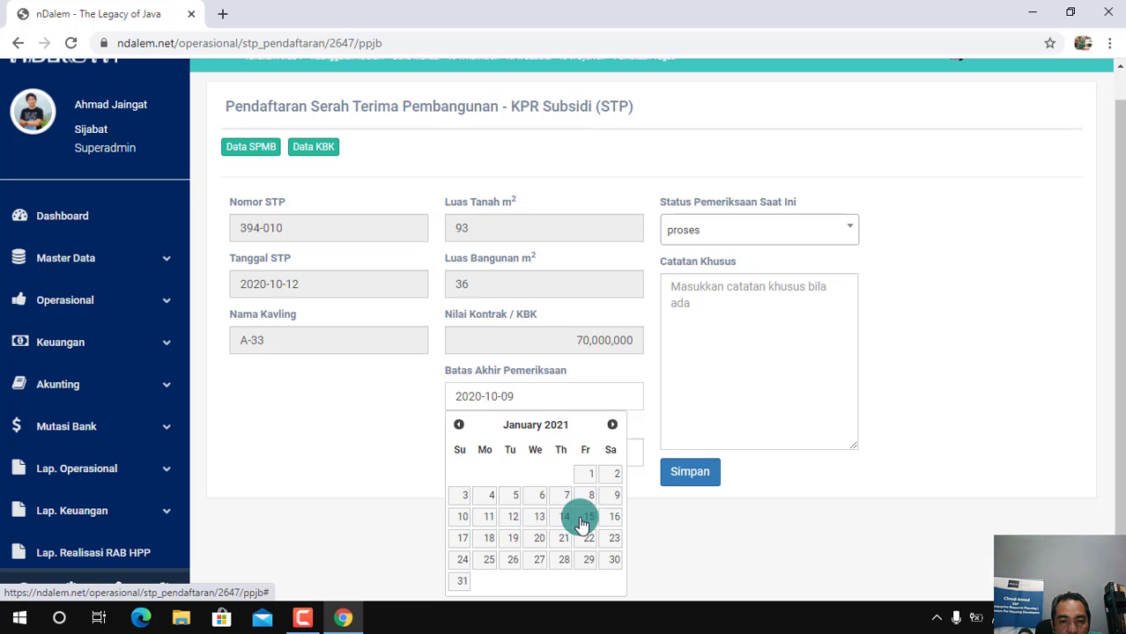
{"action": "left_click", "coordinate": [513, 520]}
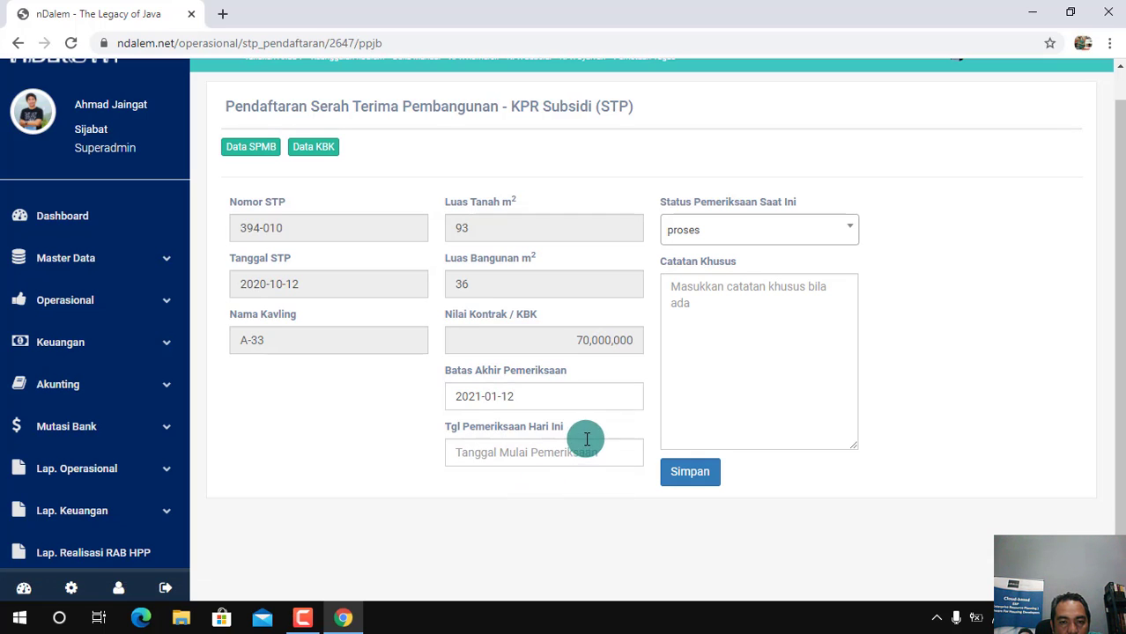
{"action": "left_click", "coordinate": [537, 452]}
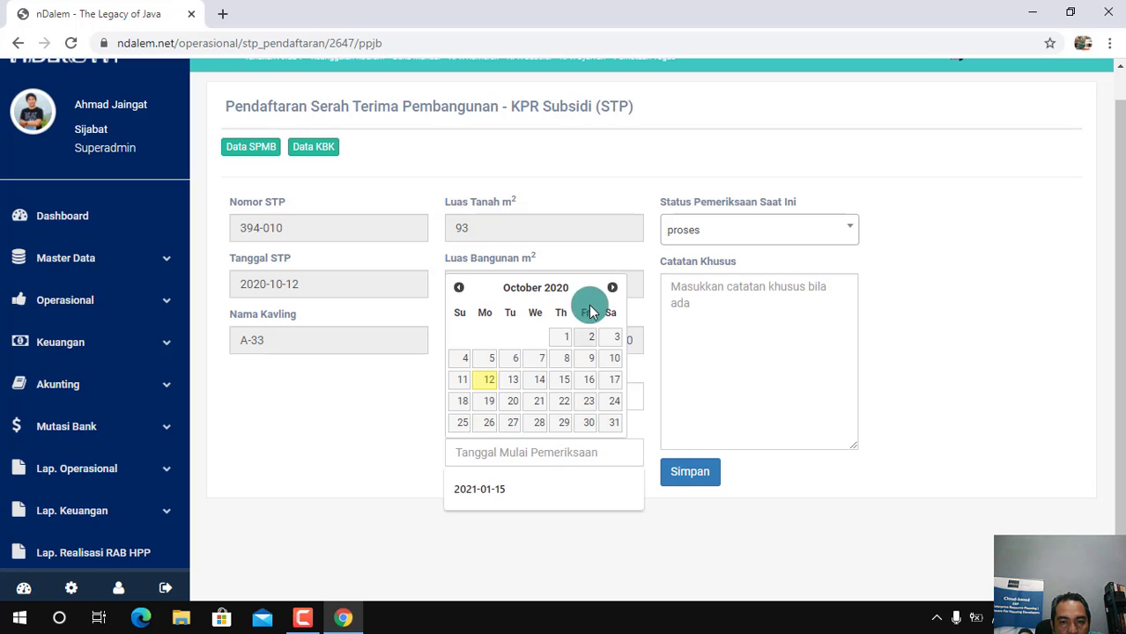
{"action": "left_click", "coordinate": [613, 291]}
{"action": "left_click", "coordinate": [612, 290]}
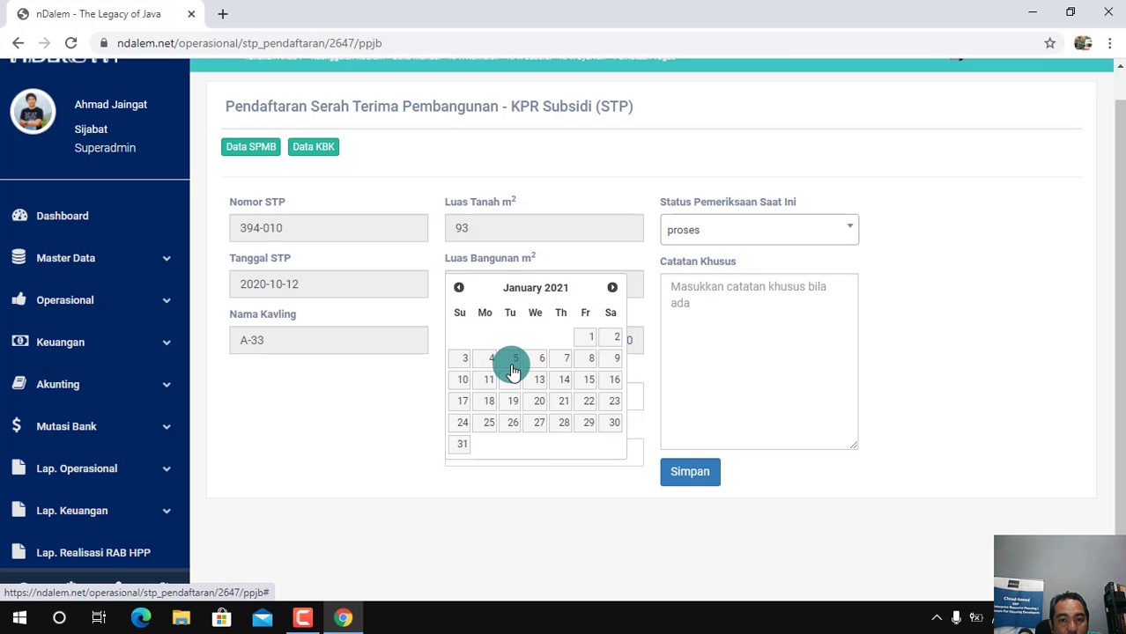
{"action": "left_click", "coordinate": [449, 169]}
Recheck the build period and BAST date in the SPMB document and return to the STP form
{"action": "left_click", "coordinate": [247, 152]}
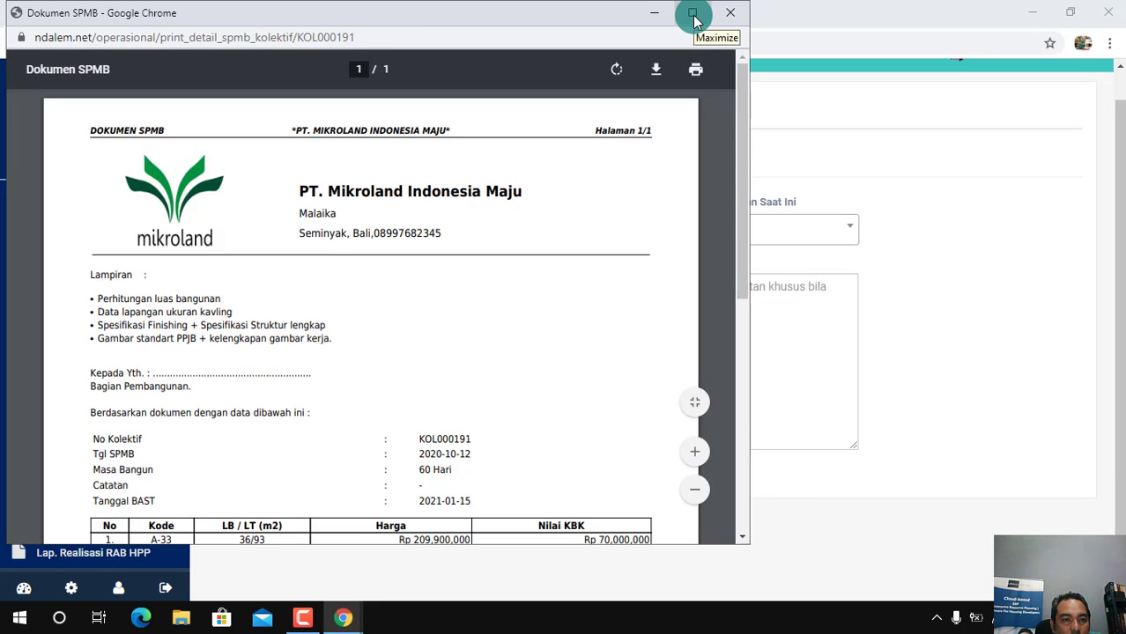
{"action": "left_click", "coordinate": [692, 15]}
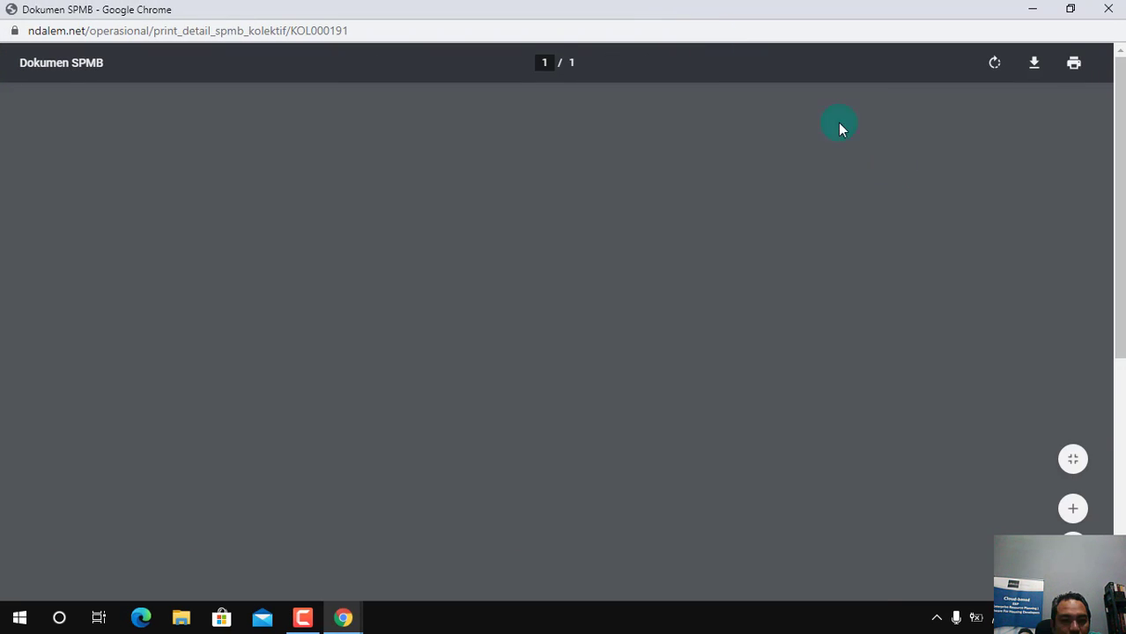
{"action": "left_click_drag", "start_coordinate": [1121, 255], "coordinate": [1121, 280]}
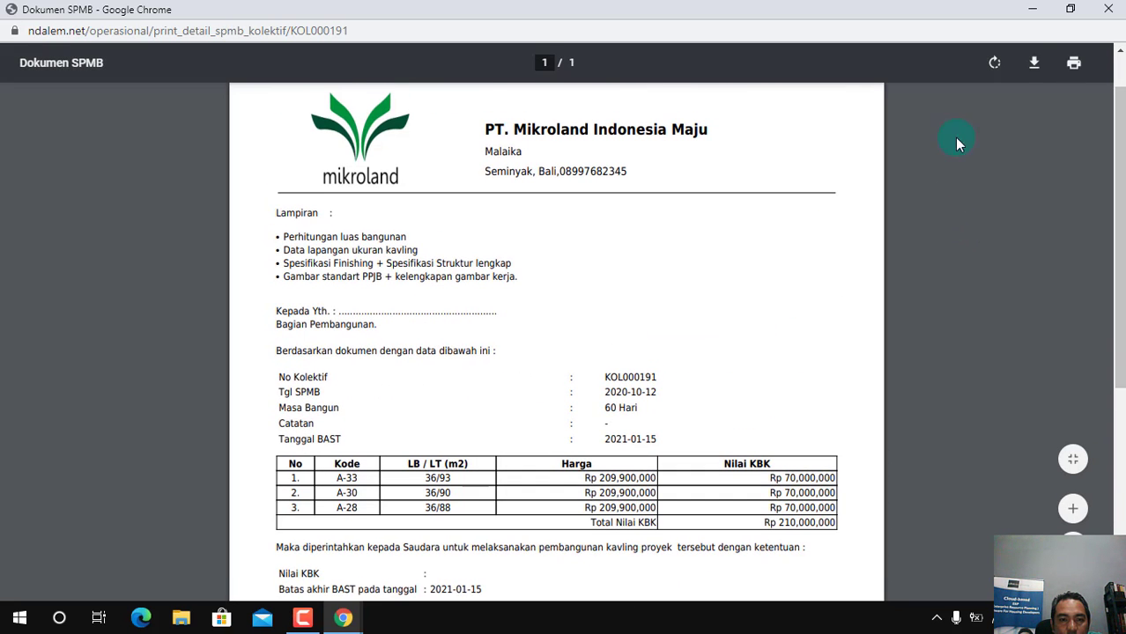
{"action": "left_click", "coordinate": [1109, 8]}
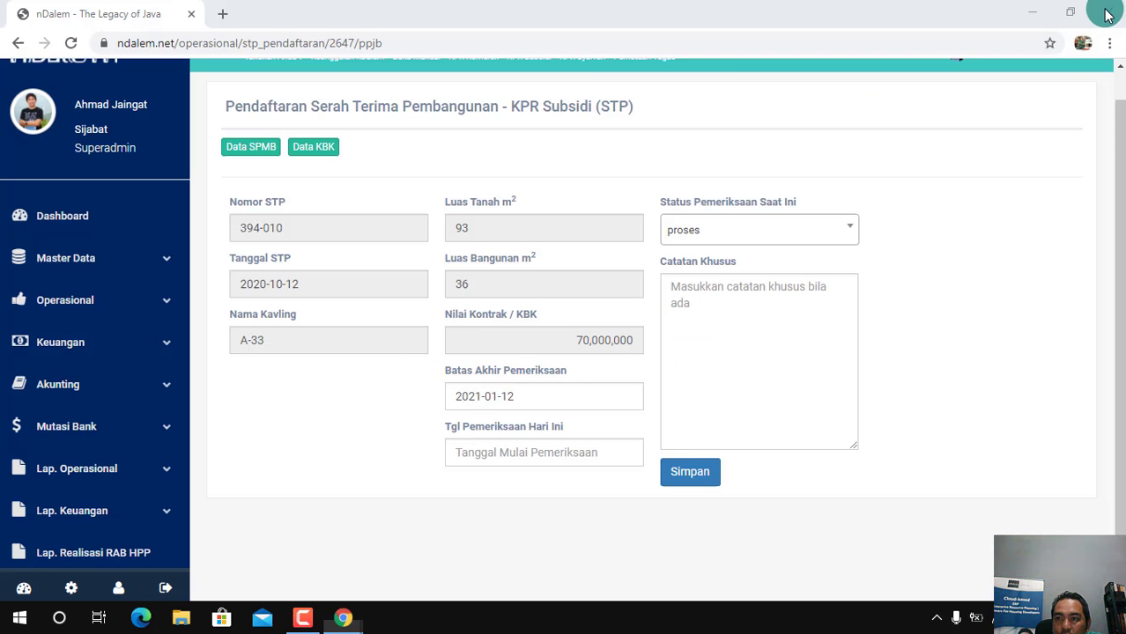
Review the start and end dates of construction in the KBK document and return to the STP form
{"action": "left_click", "coordinate": [316, 146]}
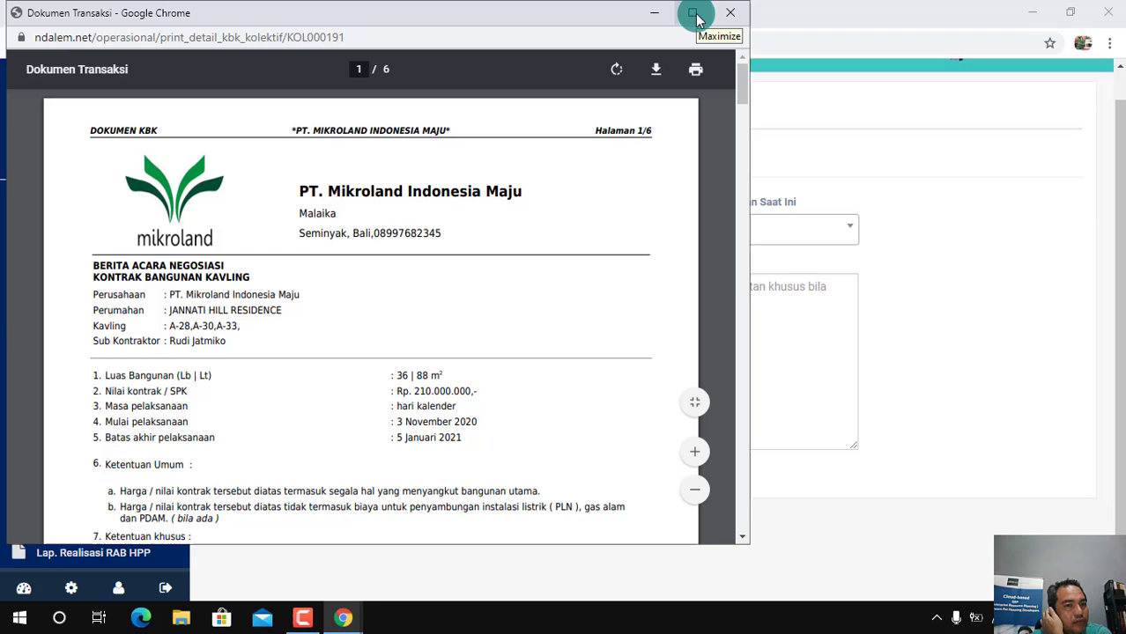
{"action": "left_click", "coordinate": [692, 13]}
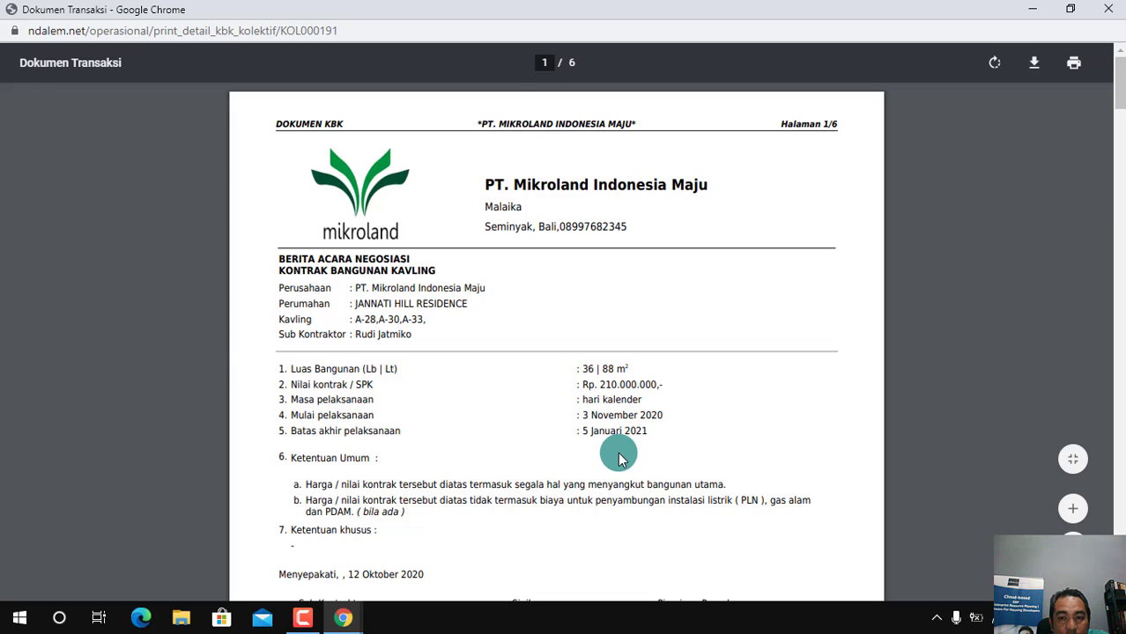
{"action": "left_click", "coordinate": [1109, 9]}
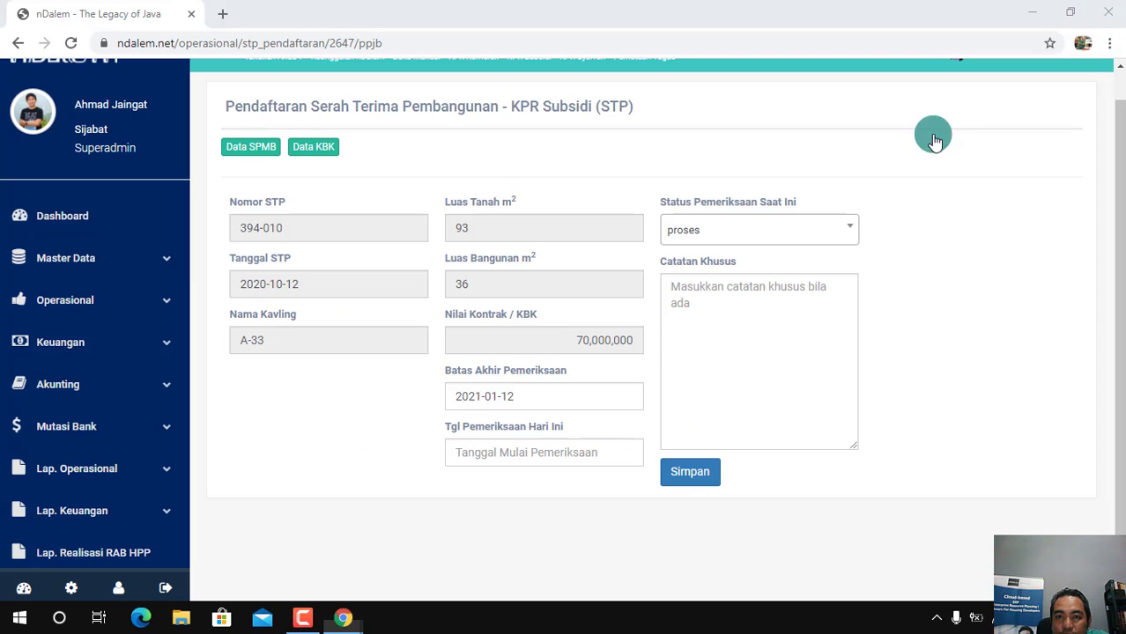
Set today's inspection date (Tgl Pemeriksaan Hari Ini) to 2021-01-05
{"action": "left_click", "coordinate": [515, 452]}
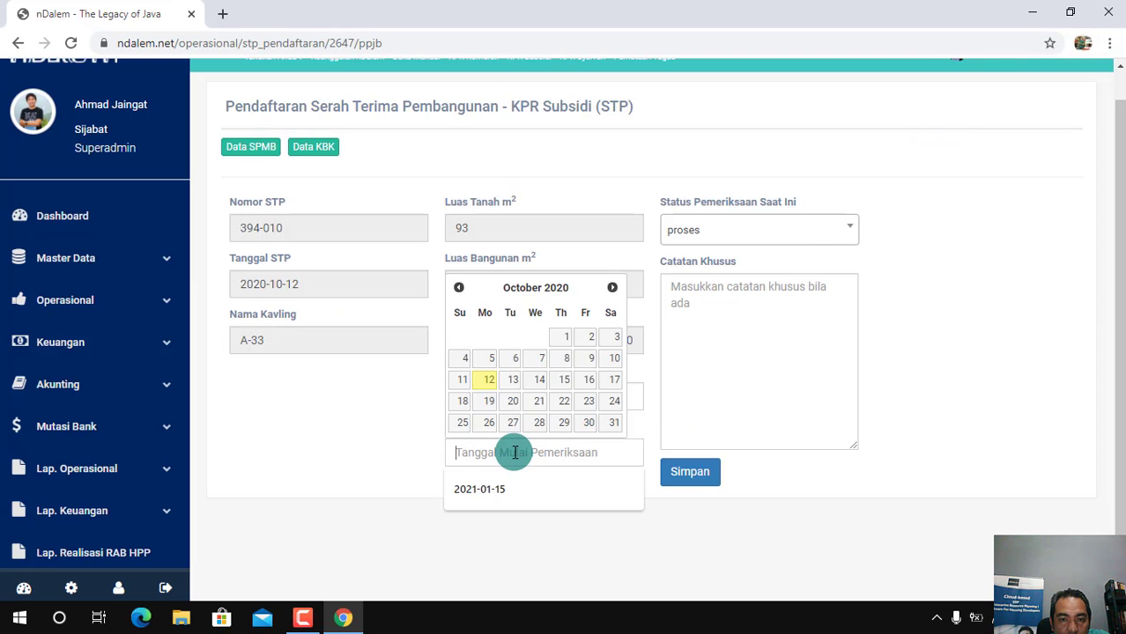
{"action": "left_click", "coordinate": [613, 288]}
{"action": "left_click", "coordinate": [612, 288]}
{"action": "left_click", "coordinate": [613, 288]}
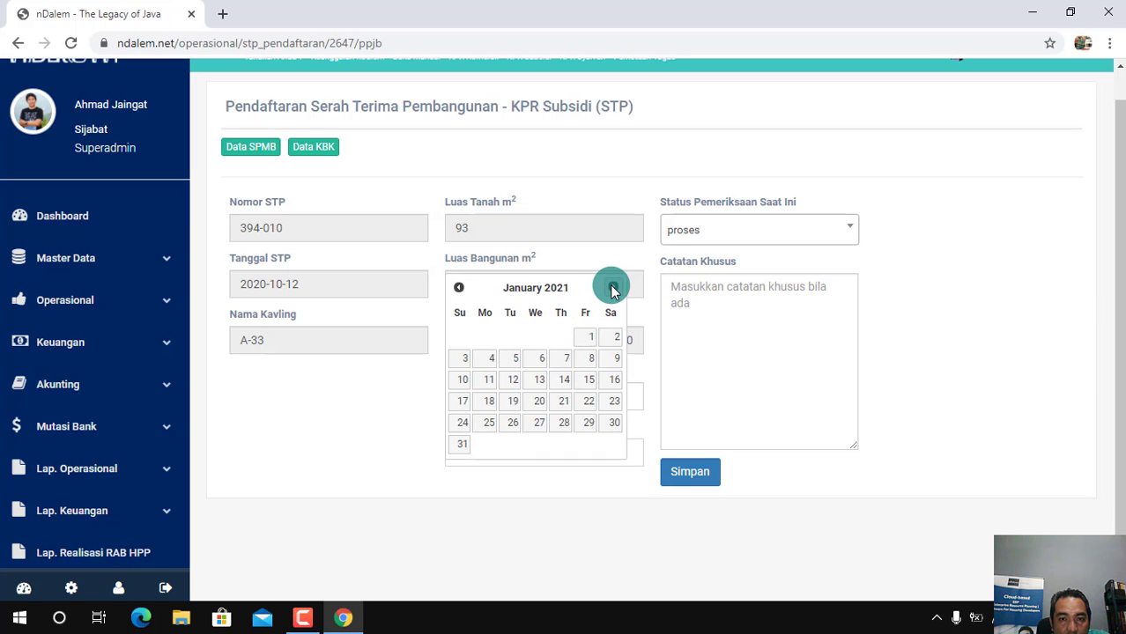
{"action": "left_click", "coordinate": [519, 367]}
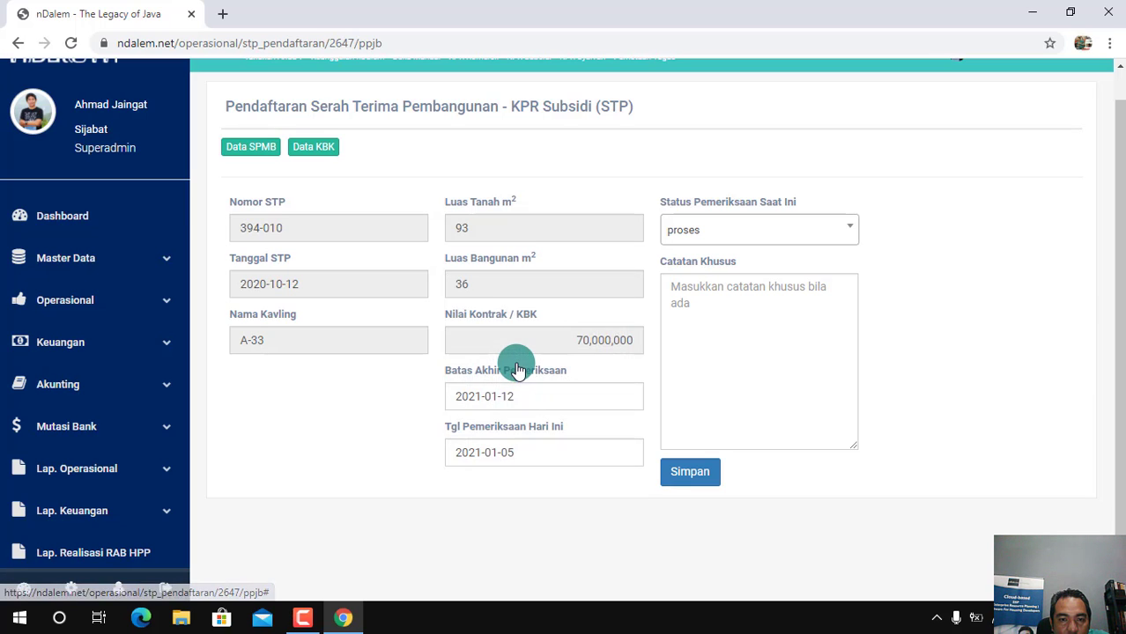
Choose proses as the current inspection status and enter "-" as the special note
{"action": "left_click", "coordinate": [827, 232]}
{"action": "left_click", "coordinate": [705, 298]}
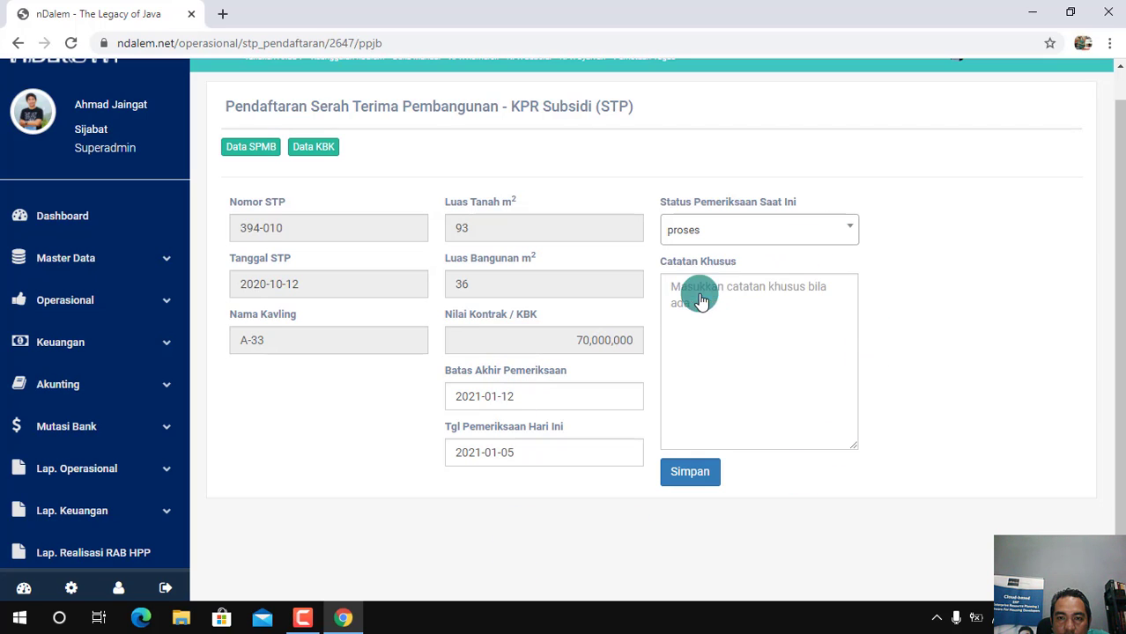
{"action": "left_click", "coordinate": [725, 314]}
{"action": "type", "text": "-"}
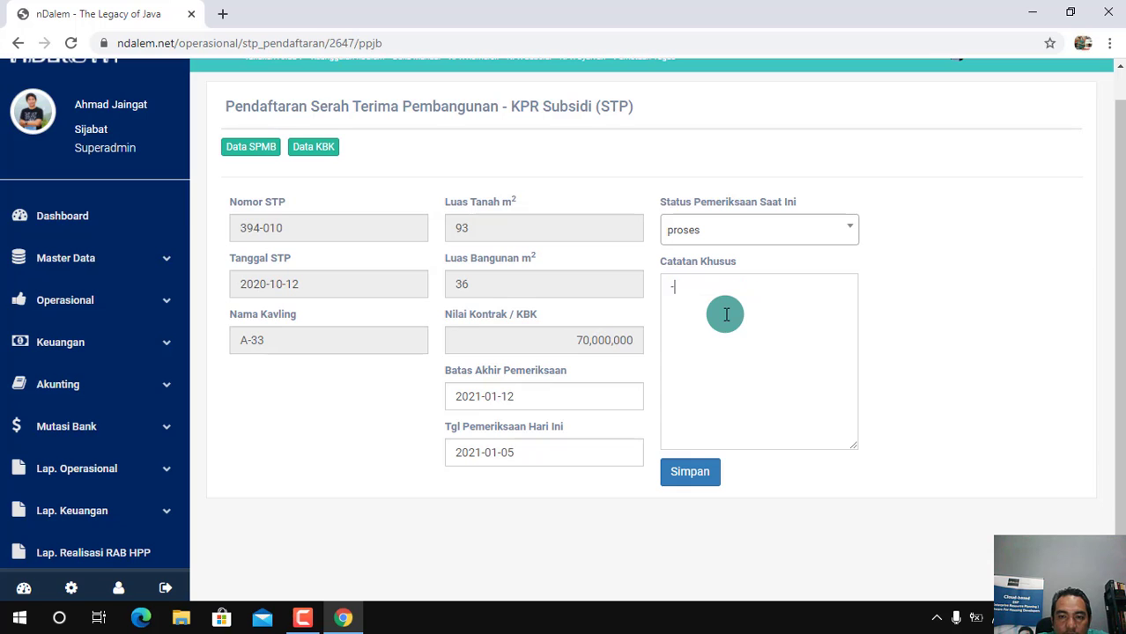
Save the STP registration for plot A-33, confirm the submission and check the recorded handover and inspection details
{"action": "left_click", "coordinate": [690, 480]}
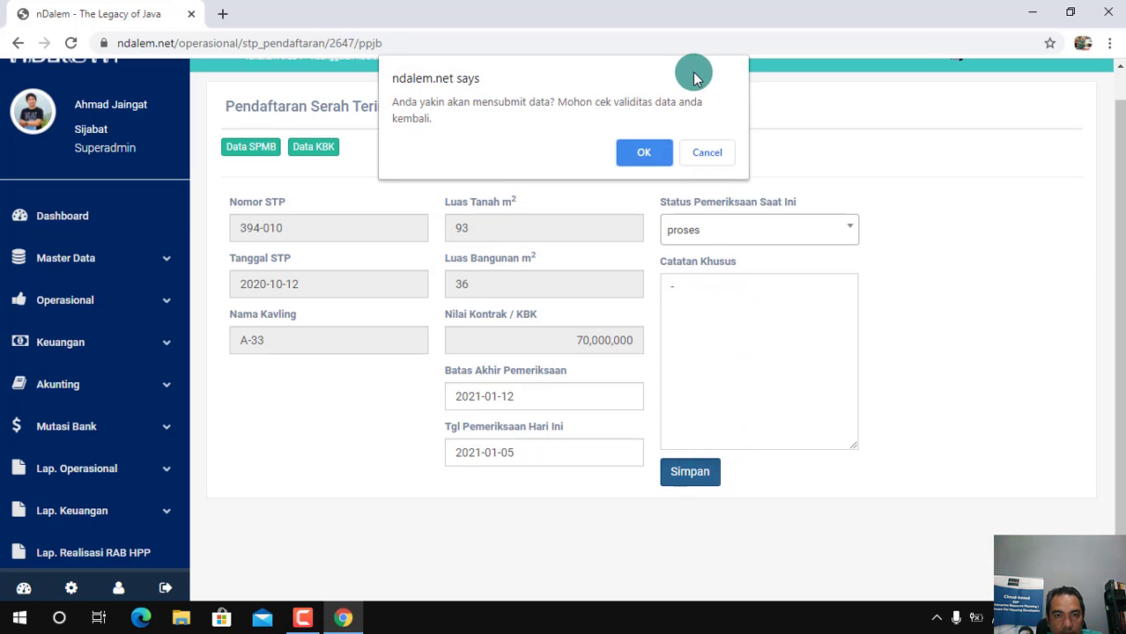
{"action": "left_click", "coordinate": [648, 155]}
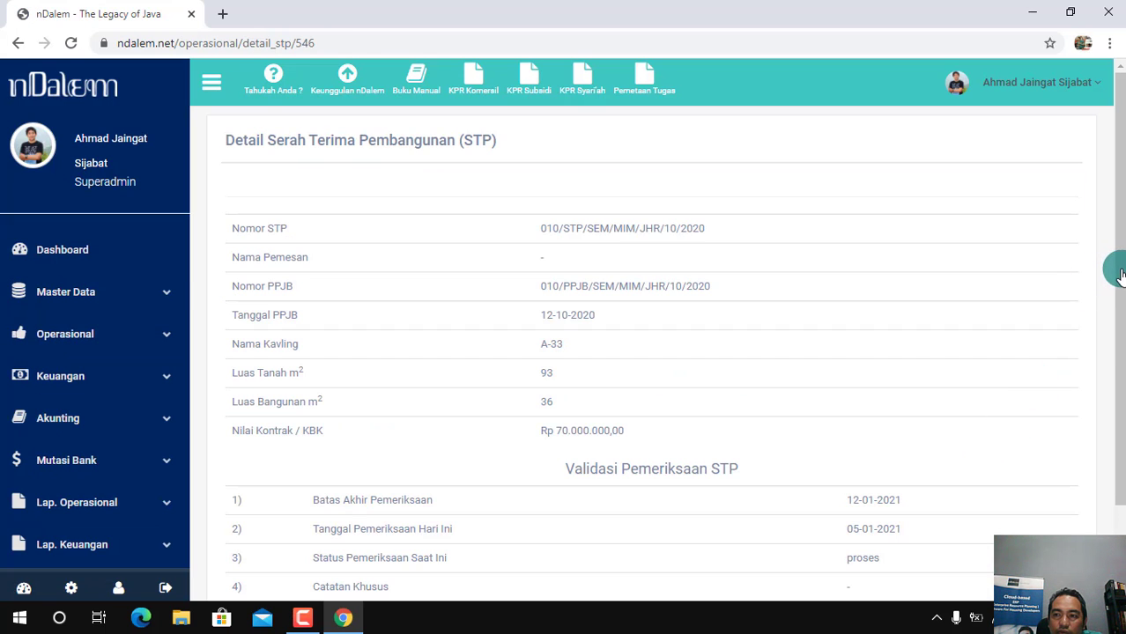
{"action": "left_click_drag", "start_coordinate": [1120, 297], "coordinate": [1122, 379]}
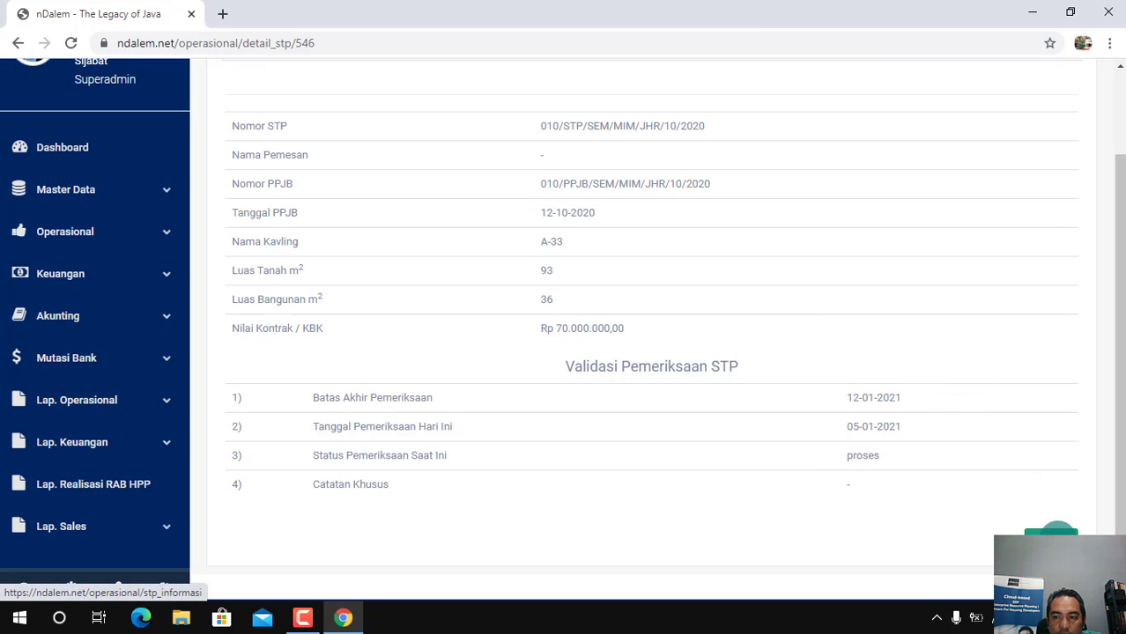
Return to the STP list and approve the waiting STP for plot A-33
{"action": "left_click", "coordinate": [1051, 531]}
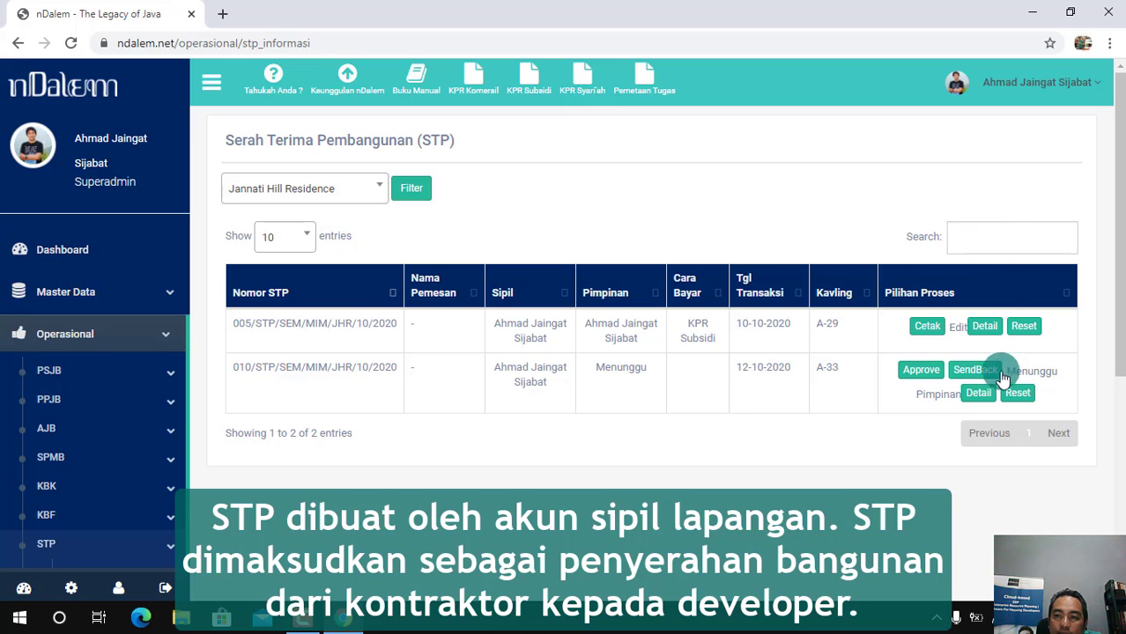
{"action": "left_click", "coordinate": [925, 373]}
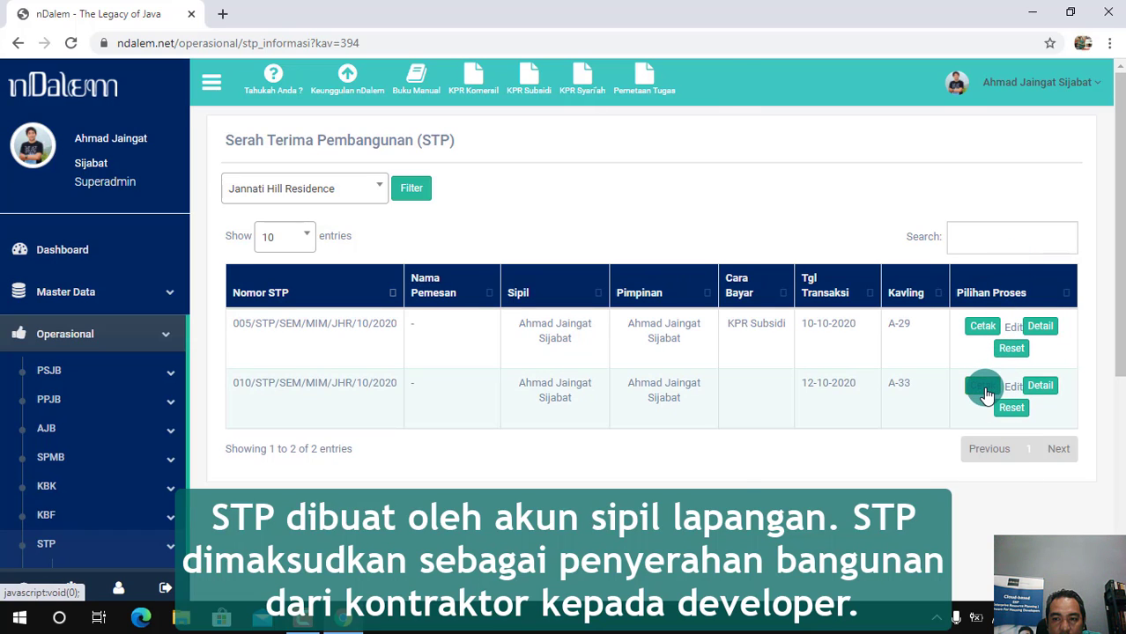
Open the printable STP document for plot A-33 full screen and read the parties, handover terms and signature block on page 1
{"action": "left_click", "coordinate": [983, 388]}
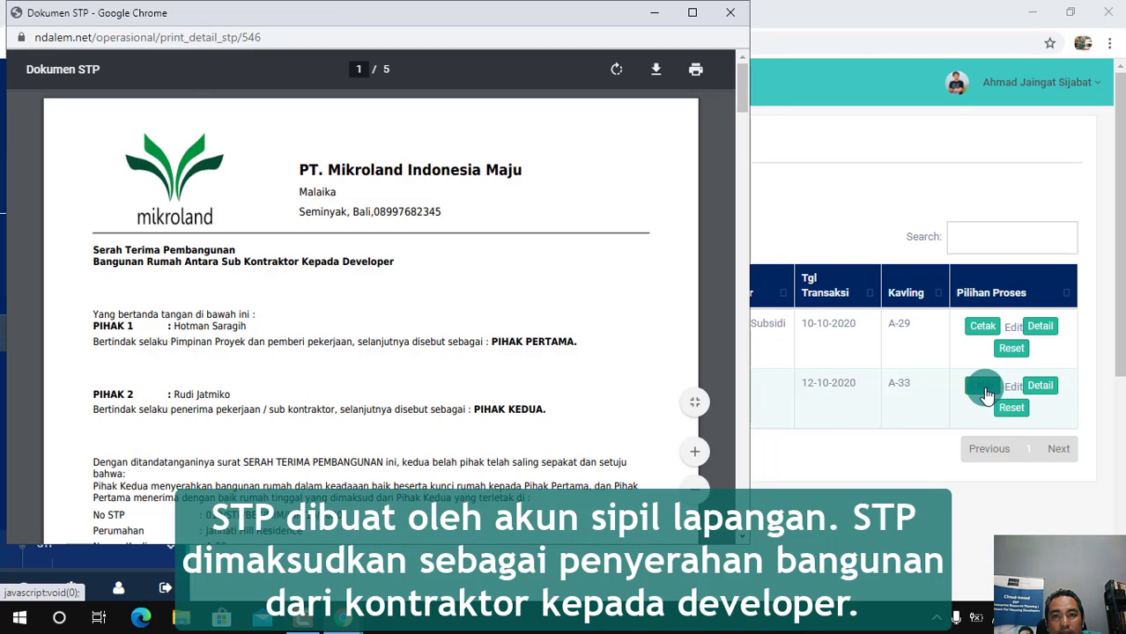
{"action": "left_click", "coordinate": [694, 13]}
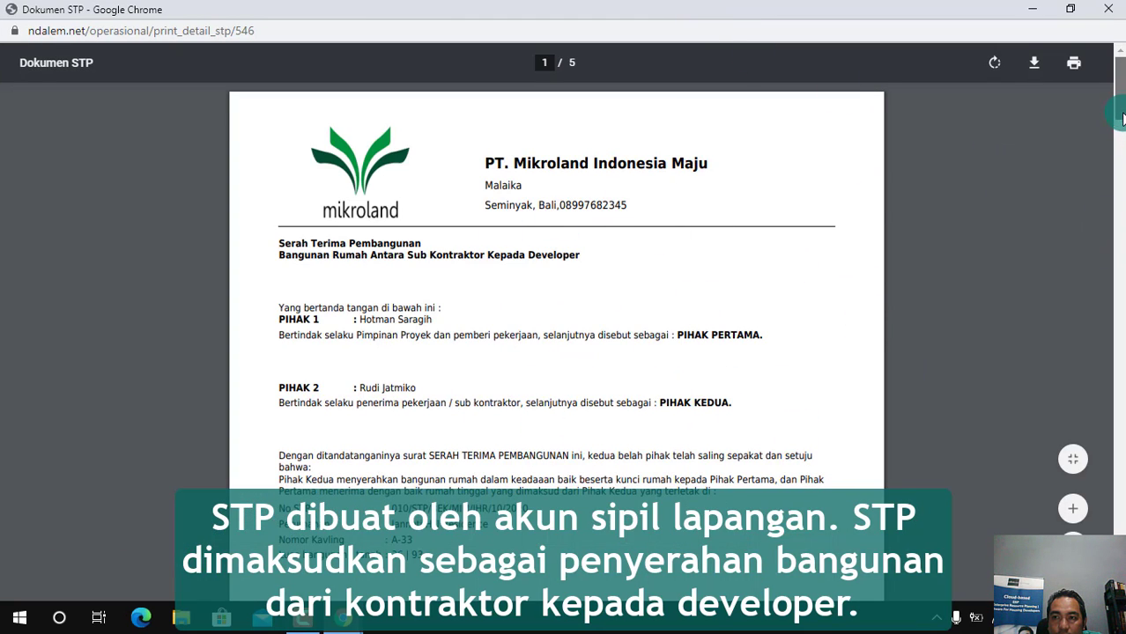
{"action": "scroll", "coordinate": [1121, 118], "scroll_direction": "down", "scroll_amount": 10}
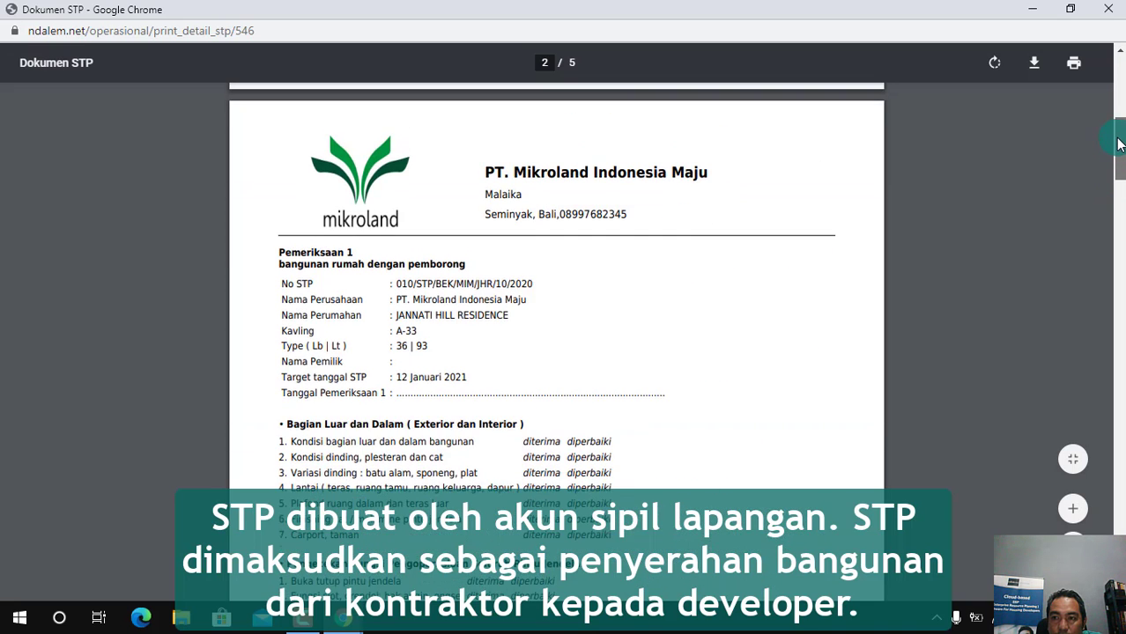
{"action": "scroll", "coordinate": [1119, 143], "scroll_direction": "up", "scroll_amount": 9}
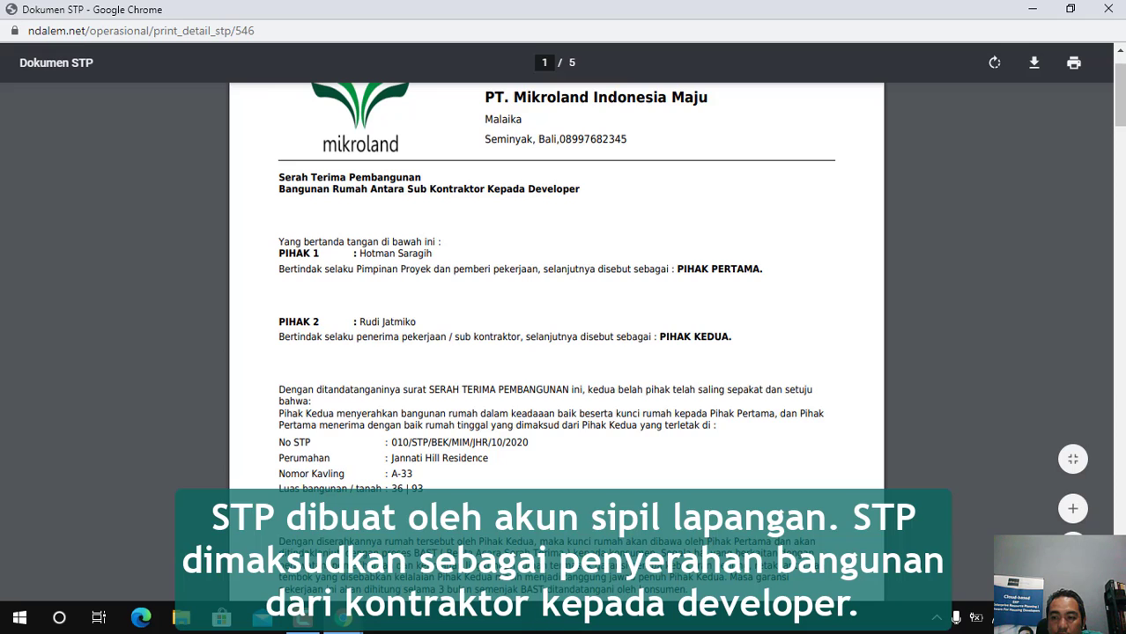
{"action": "scroll", "coordinate": [881, 467], "scroll_direction": "down", "scroll_amount": 5}
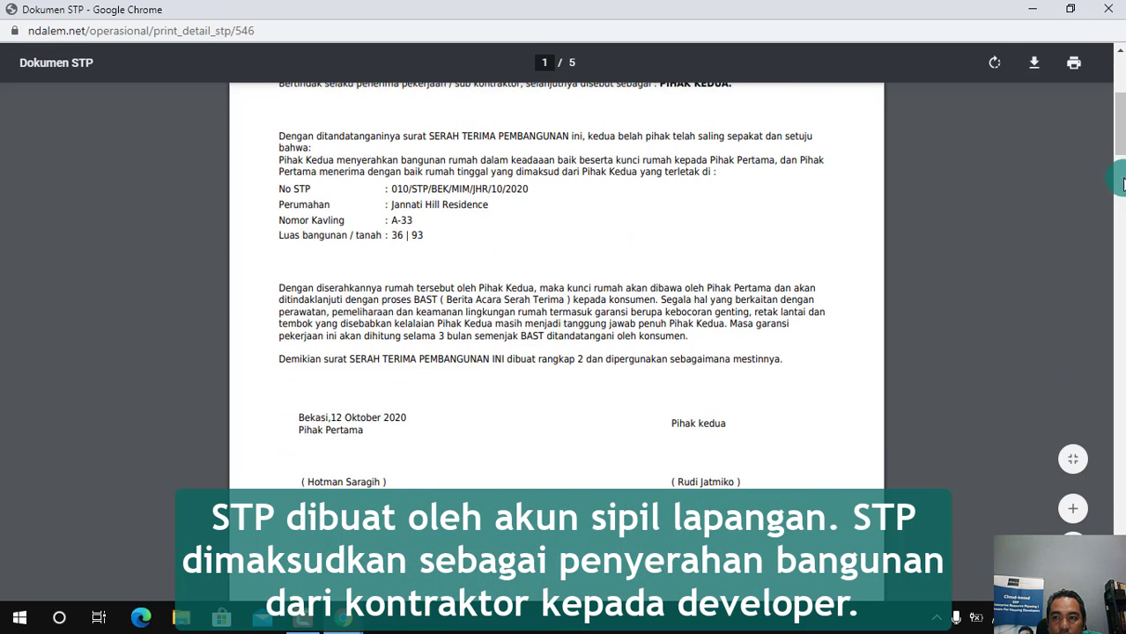
{"action": "scroll", "coordinate": [1119, 148], "scroll_direction": "up", "scroll_amount": 5}
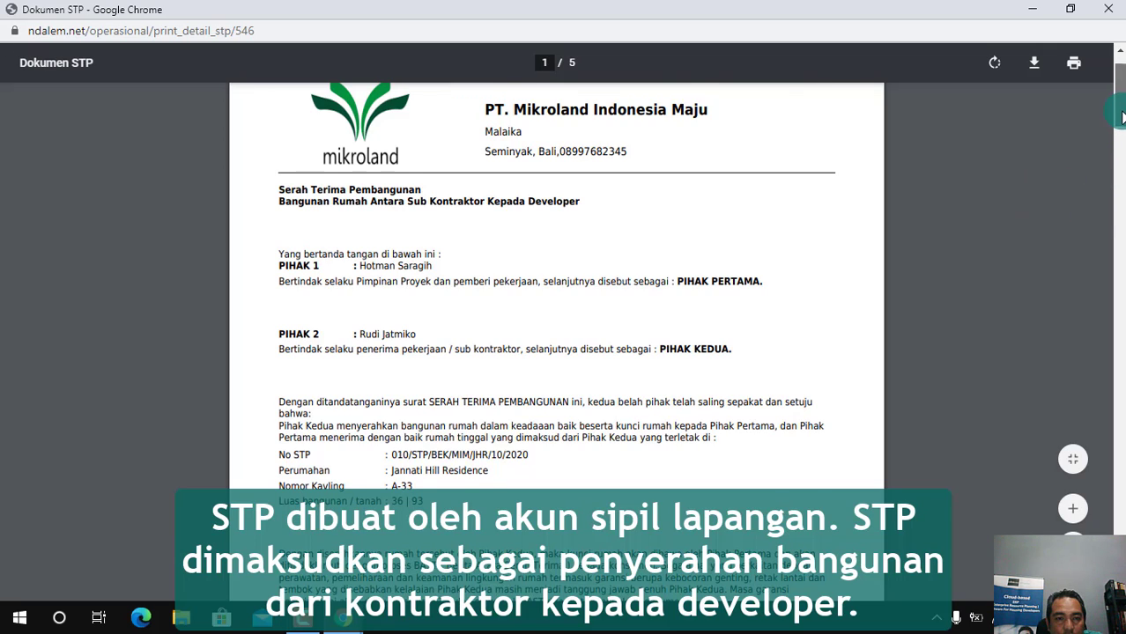
{"action": "scroll", "coordinate": [1121, 146], "scroll_direction": "down", "scroll_amount": 2}
{"action": "scroll", "coordinate": [1121, 146], "scroll_direction": "down", "scroll_amount": 7}
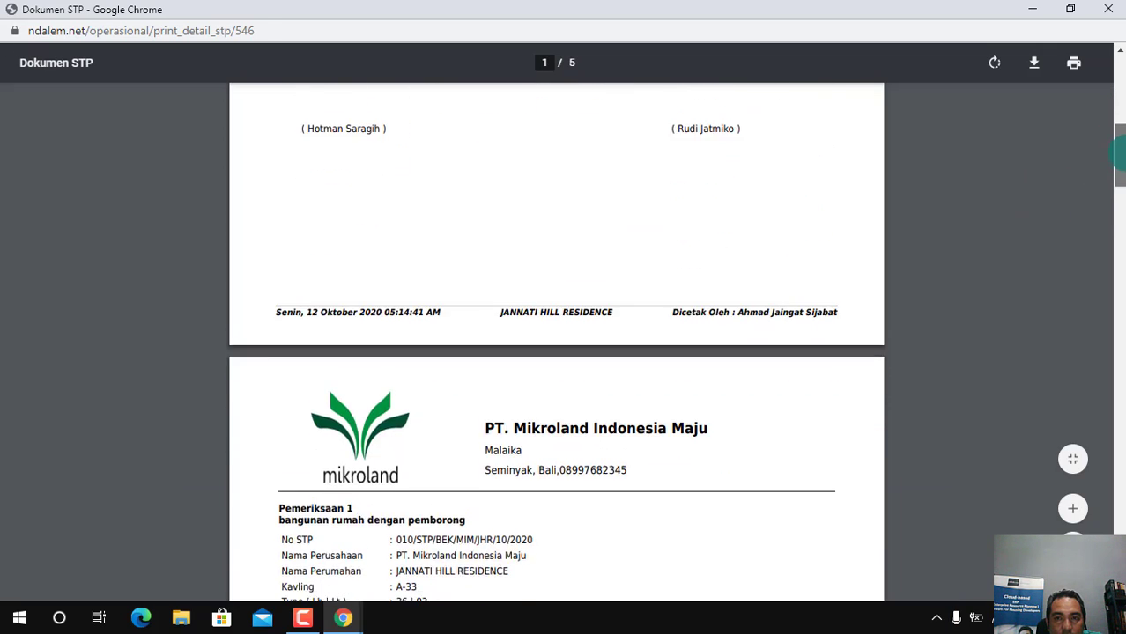
{"action": "scroll", "coordinate": [1119, 141], "scroll_direction": "up", "scroll_amount": 3}
{"action": "scroll", "coordinate": [1119, 140], "scroll_direction": "up", "scroll_amount": 2}
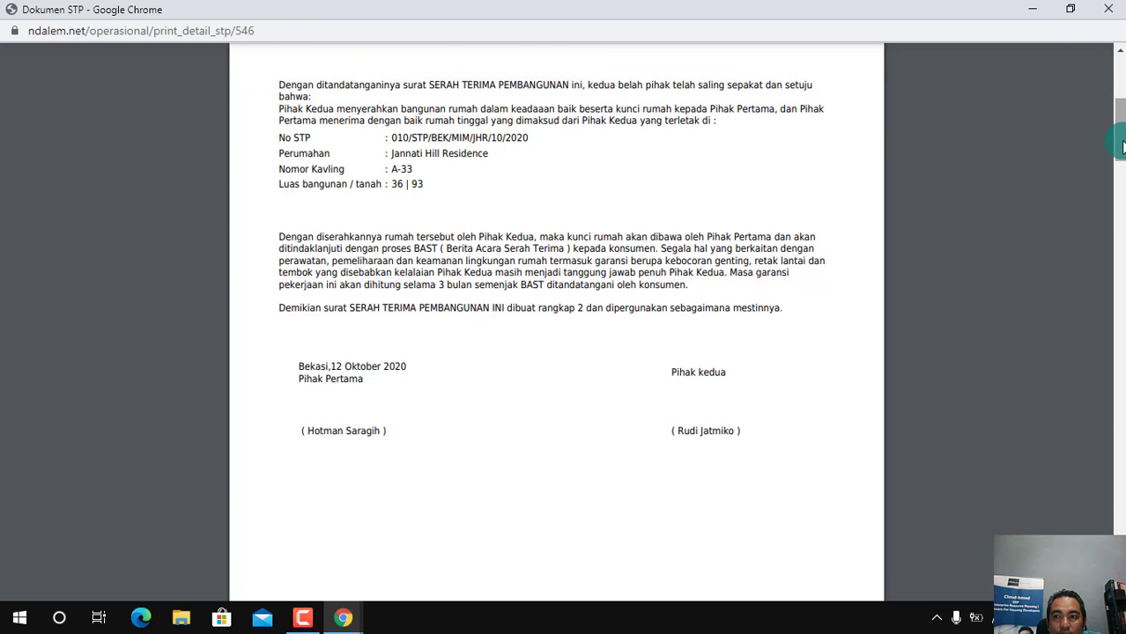
{"action": "scroll", "coordinate": [1119, 136], "scroll_direction": "up", "scroll_amount": 4}
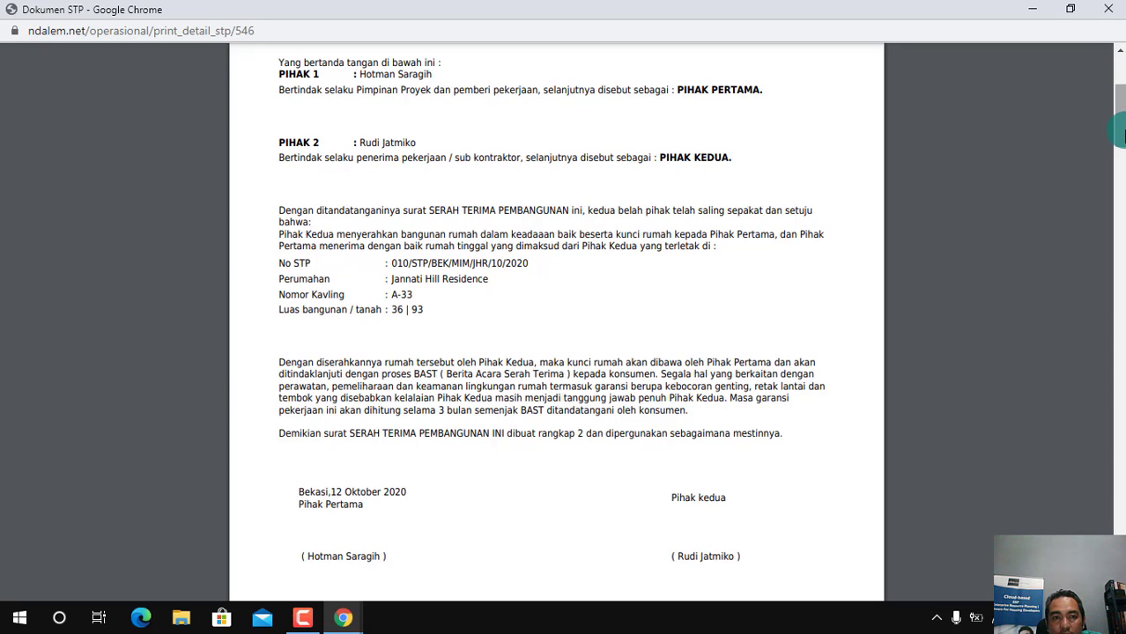
{"action": "scroll", "coordinate": [1010, 191], "scroll_direction": "up", "scroll_amount": 3}
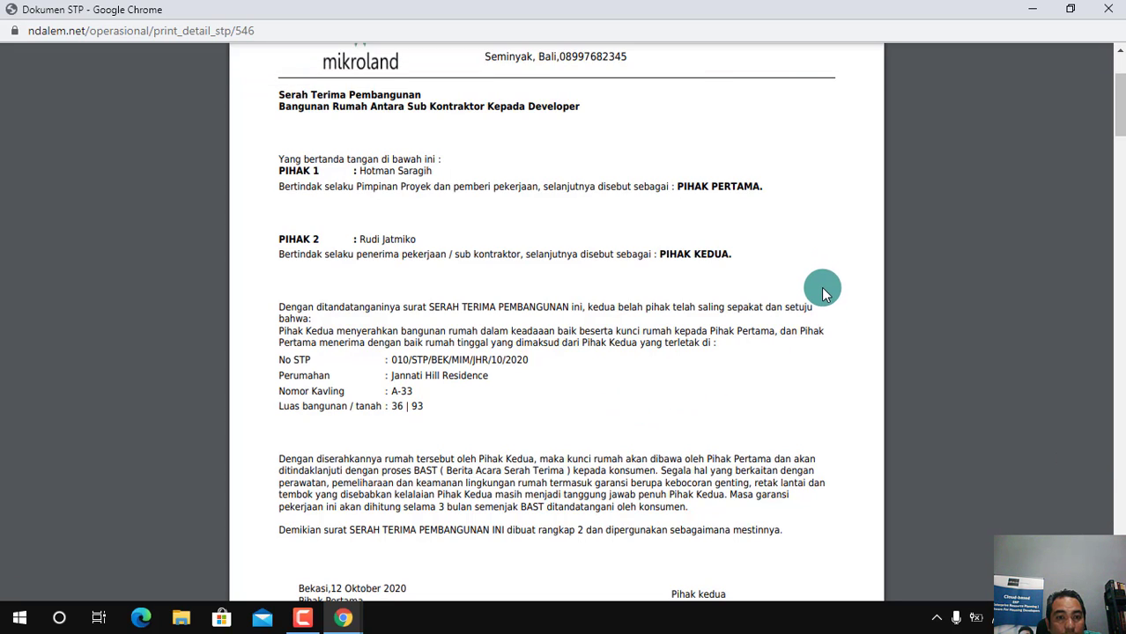
{"action": "scroll", "coordinate": [564, 353], "scroll_direction": "down", "scroll_amount": 5}
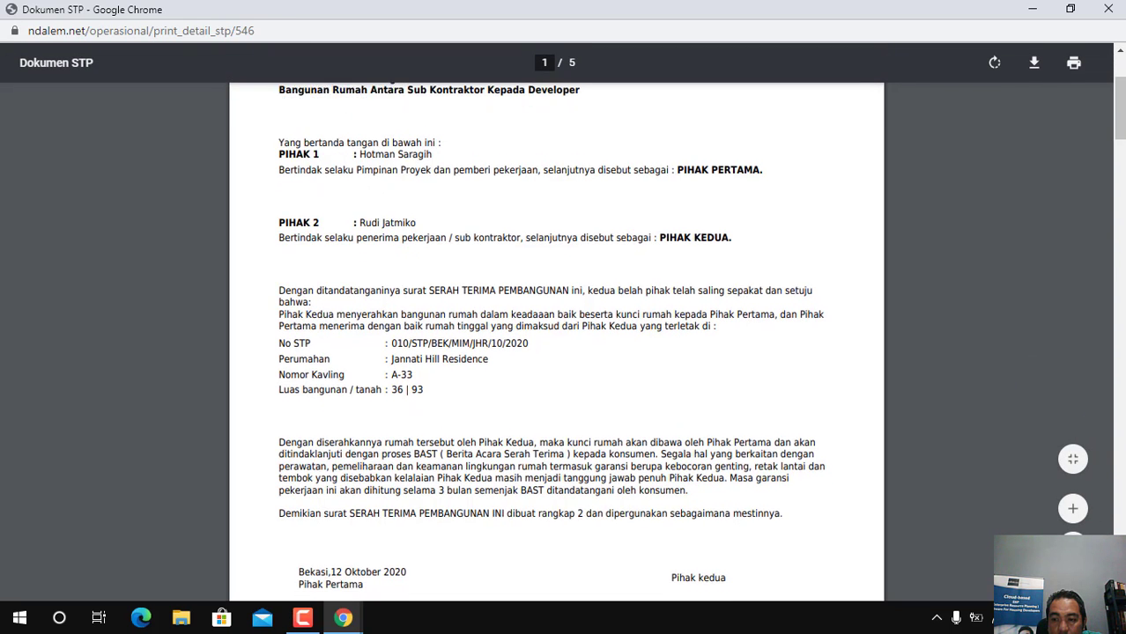
{"action": "scroll", "coordinate": [564, 353], "scroll_direction": "down", "scroll_amount": 3}
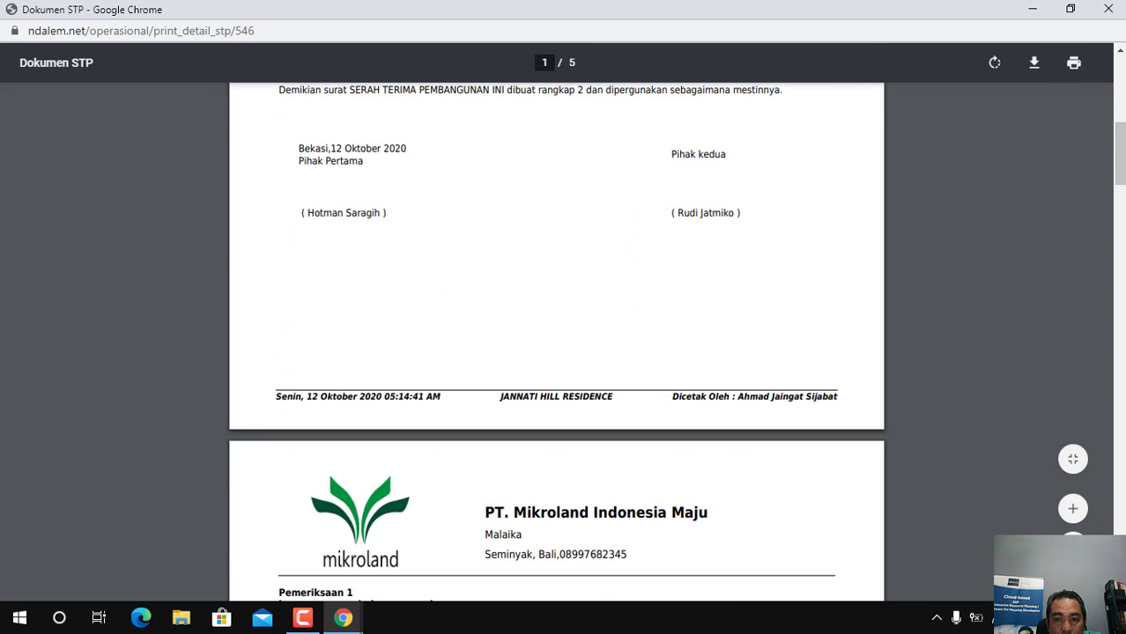
{"action": "scroll", "coordinate": [556, 344], "scroll_direction": "down", "scroll_amount": 3}
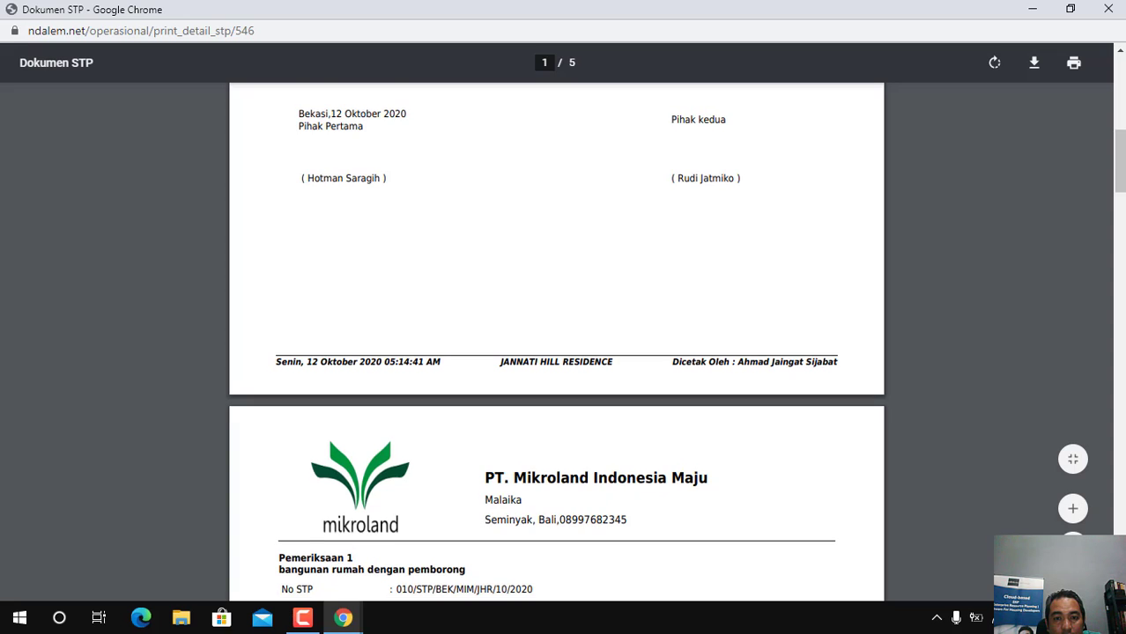
Examine the Pemeriksaan 1 checklist on page 2, from the exterior and interior items to the roof checks and handover time evaluation
{"action": "scroll", "coordinate": [556, 343], "scroll_direction": "down", "scroll_amount": 3}
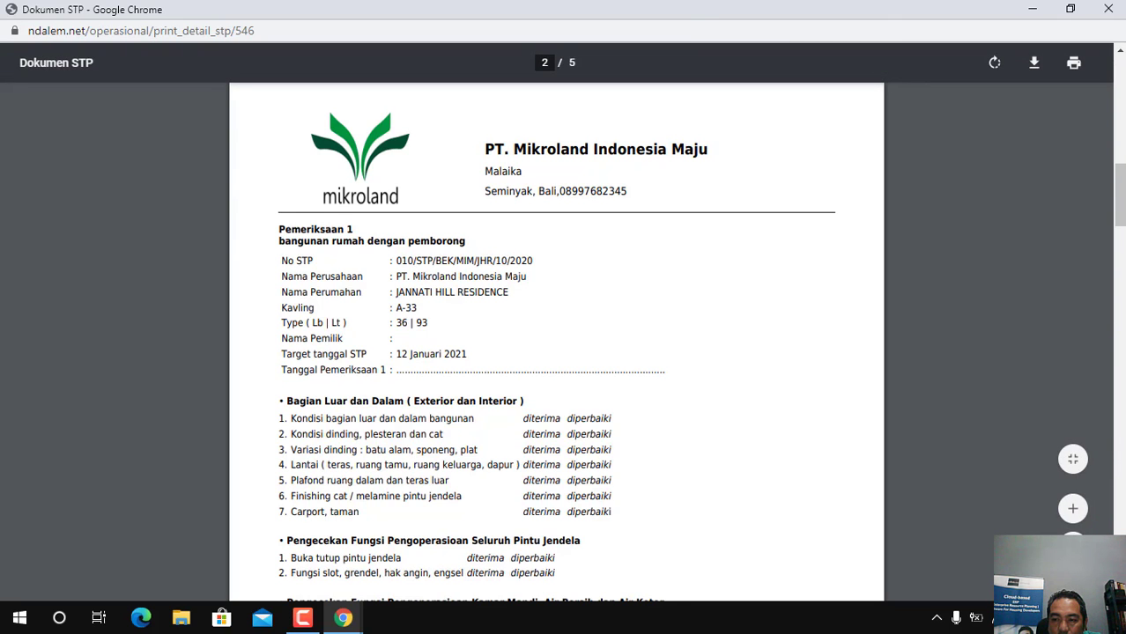
{"action": "scroll", "coordinate": [611, 396], "scroll_direction": "down", "scroll_amount": 2}
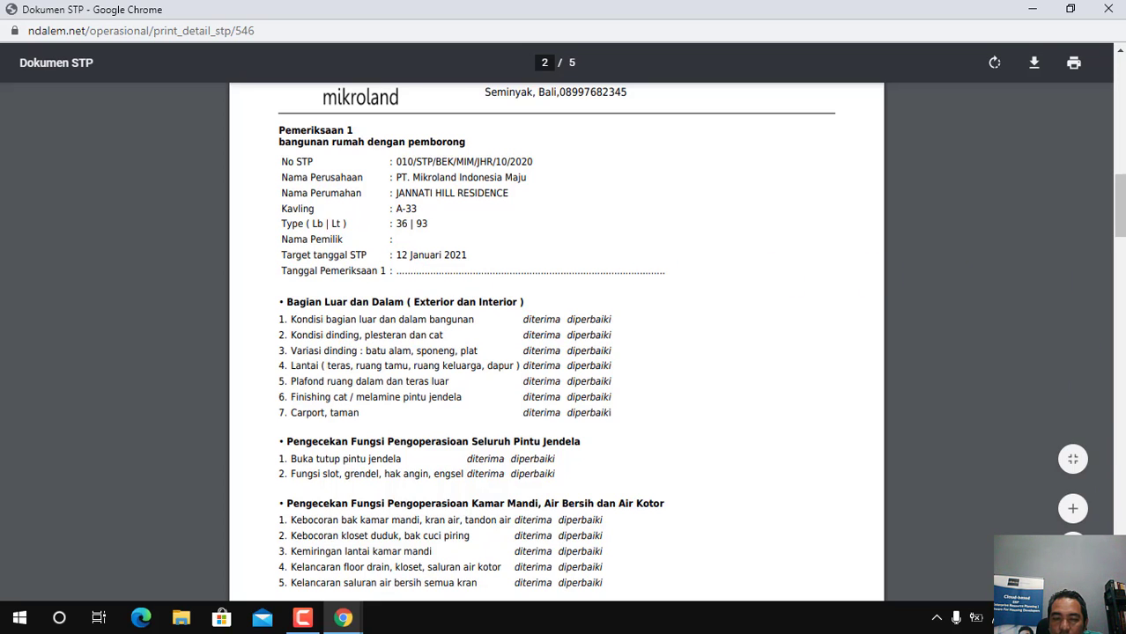
{"action": "scroll", "coordinate": [557, 344], "scroll_direction": "down", "scroll_amount": 2}
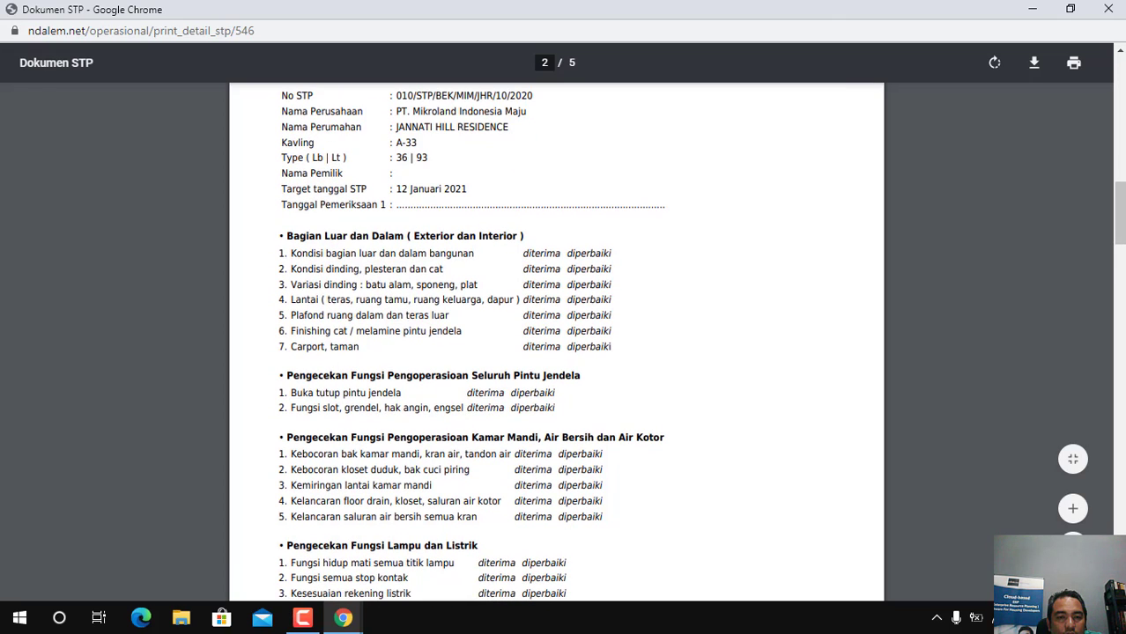
{"action": "scroll", "coordinate": [557, 343], "scroll_direction": "down", "scroll_amount": 1}
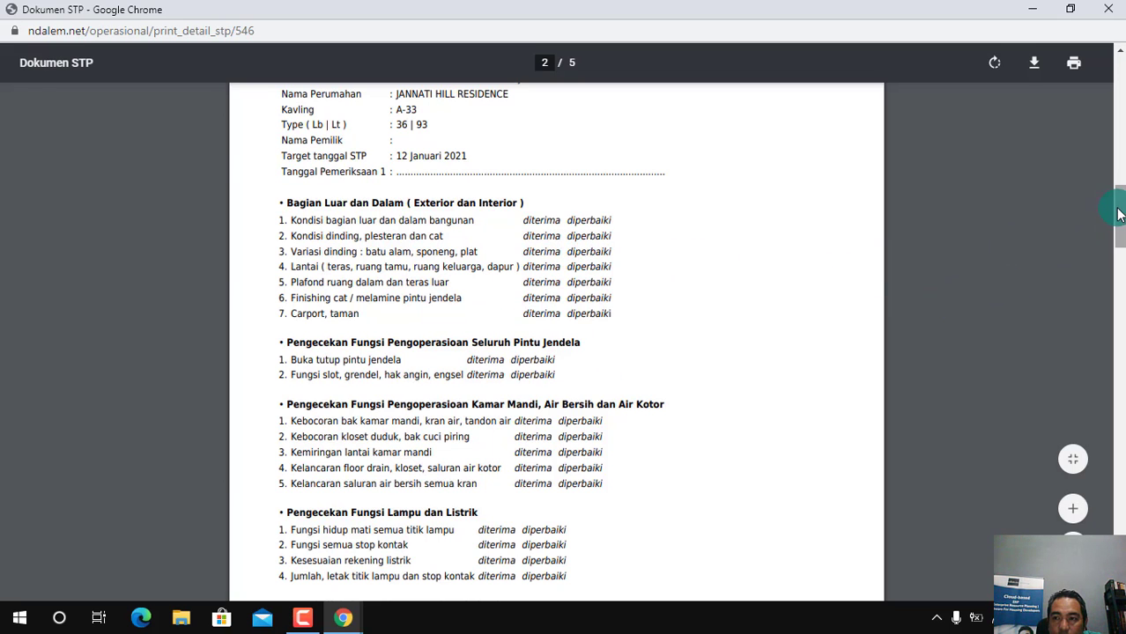
{"action": "left_click_drag", "start_coordinate": [1120, 210], "coordinate": [1121, 239]}
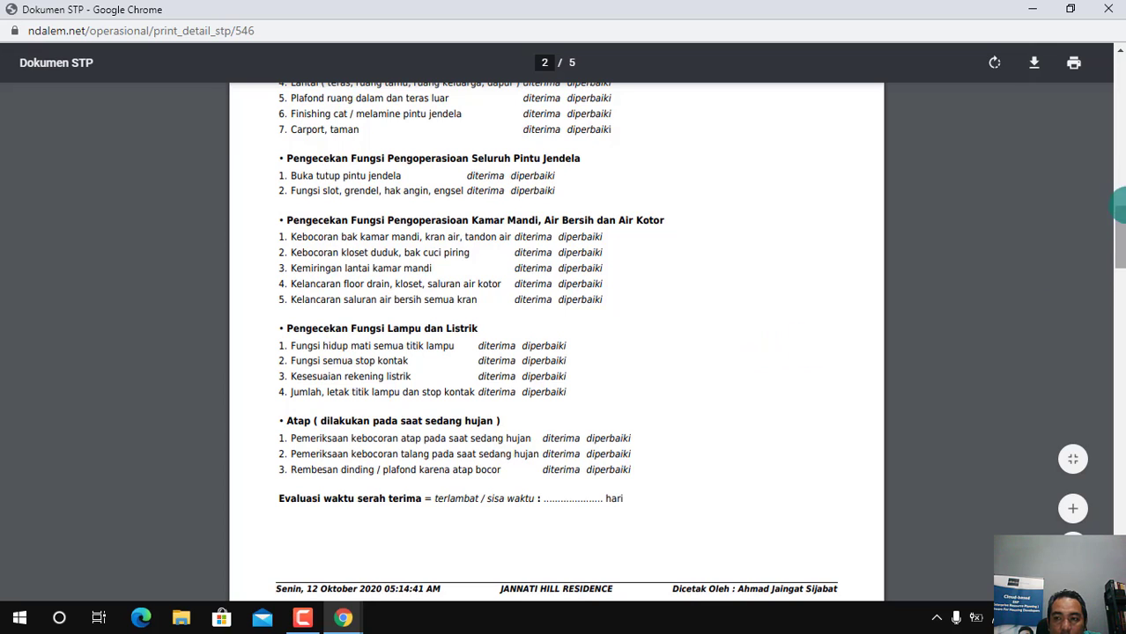
{"action": "left_click", "coordinate": [1119, 53]}
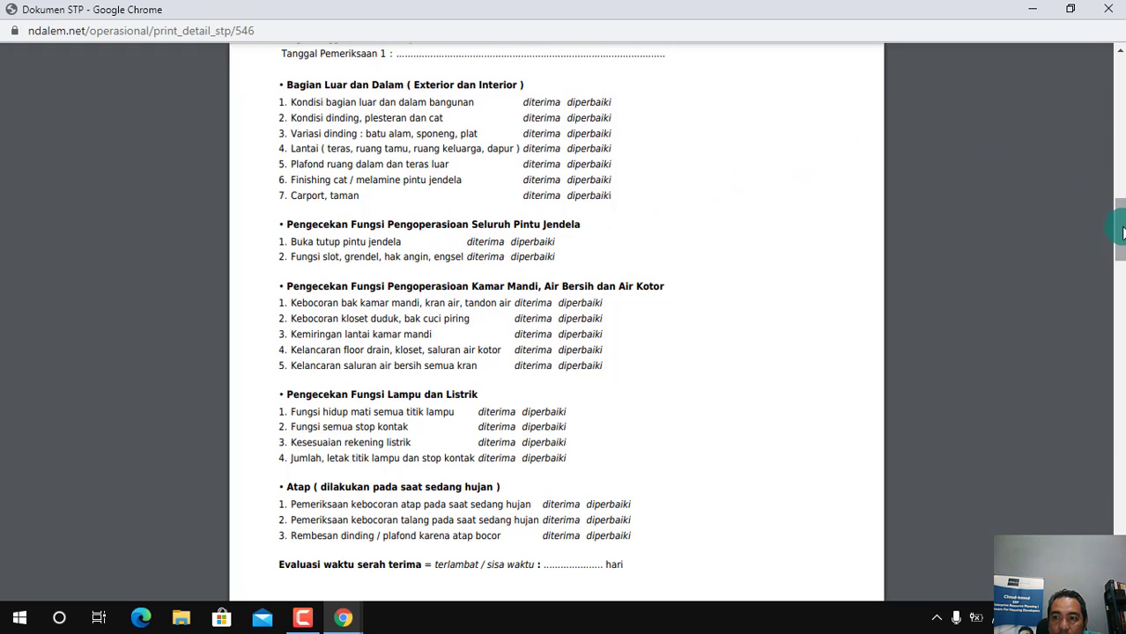
Examine the first inspection's notes on page 3 and the Pemeriksaan 2 - FINAL checklist on page 4
{"action": "left_click_drag", "start_coordinate": [1122, 232], "coordinate": [1121, 297]}
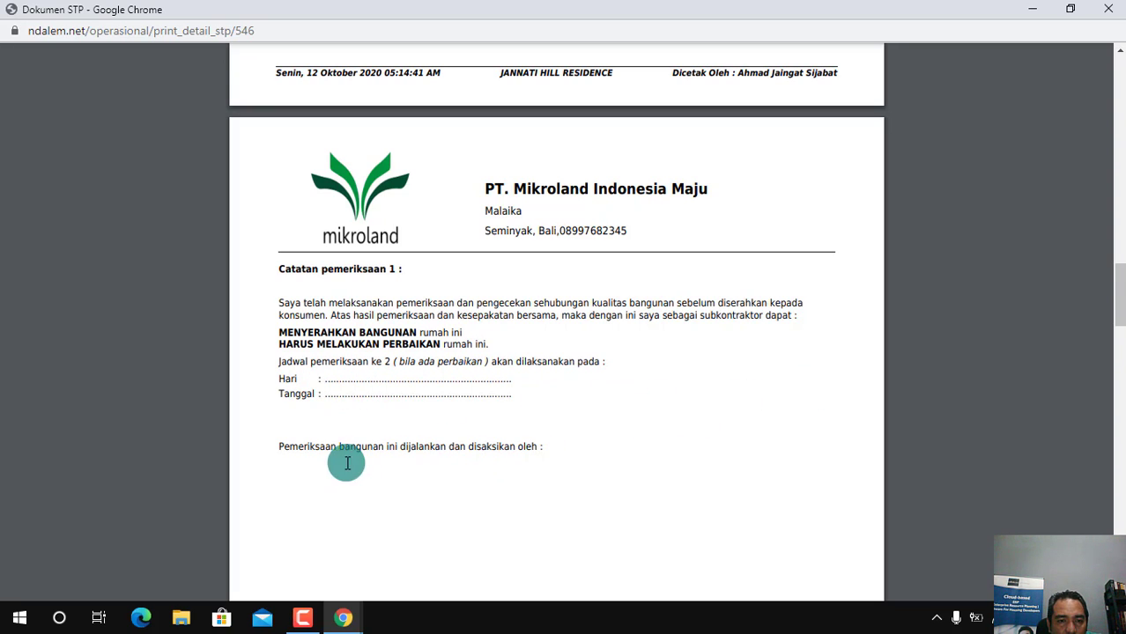
{"action": "left_click_drag", "start_coordinate": [1120, 316], "coordinate": [1119, 420]}
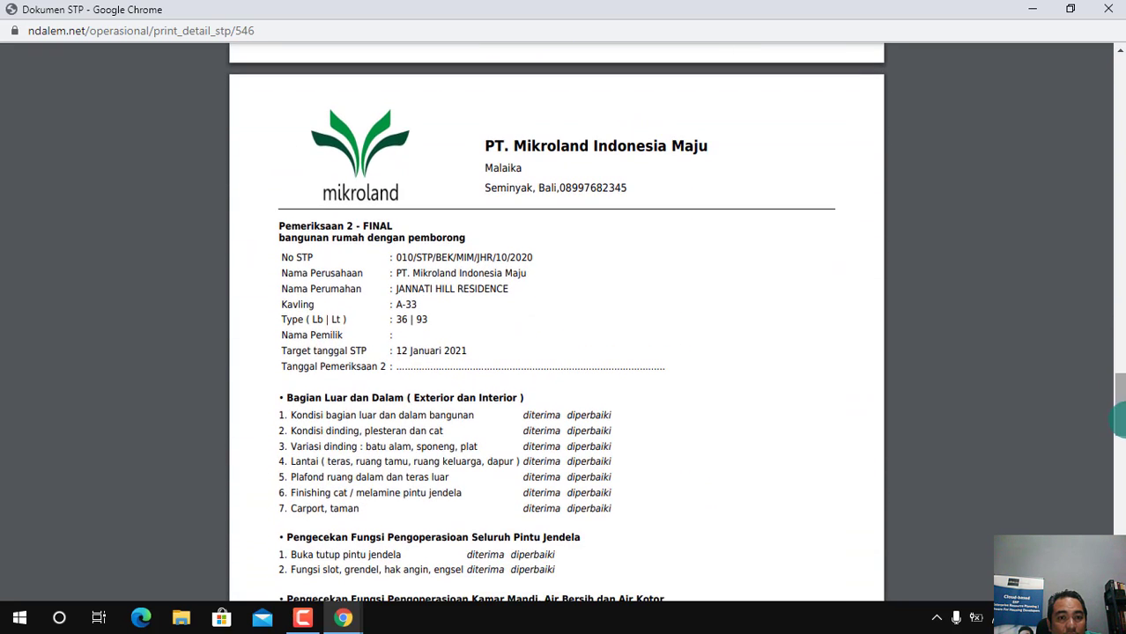
{"action": "left_click", "coordinate": [597, 302]}
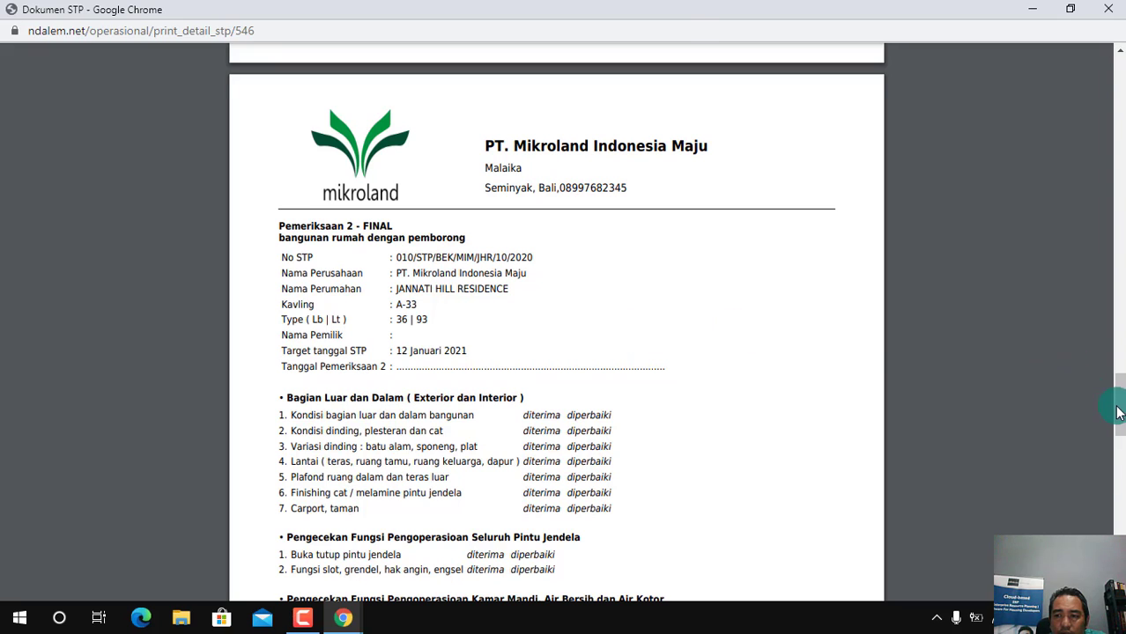
{"action": "scroll", "coordinate": [1119, 425], "scroll_direction": "down", "scroll_amount": 1}
{"action": "scroll", "coordinate": [1119, 426], "scroll_direction": "down", "scroll_amount": 1}
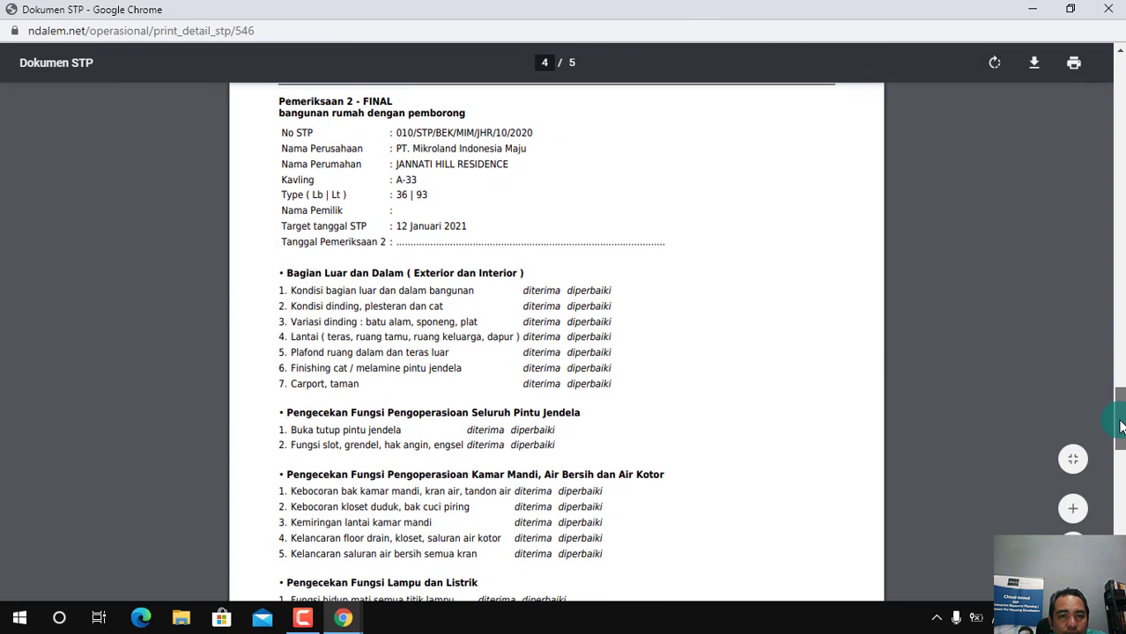
{"action": "left_click_drag", "start_coordinate": [1119, 425], "coordinate": [1119, 432]}
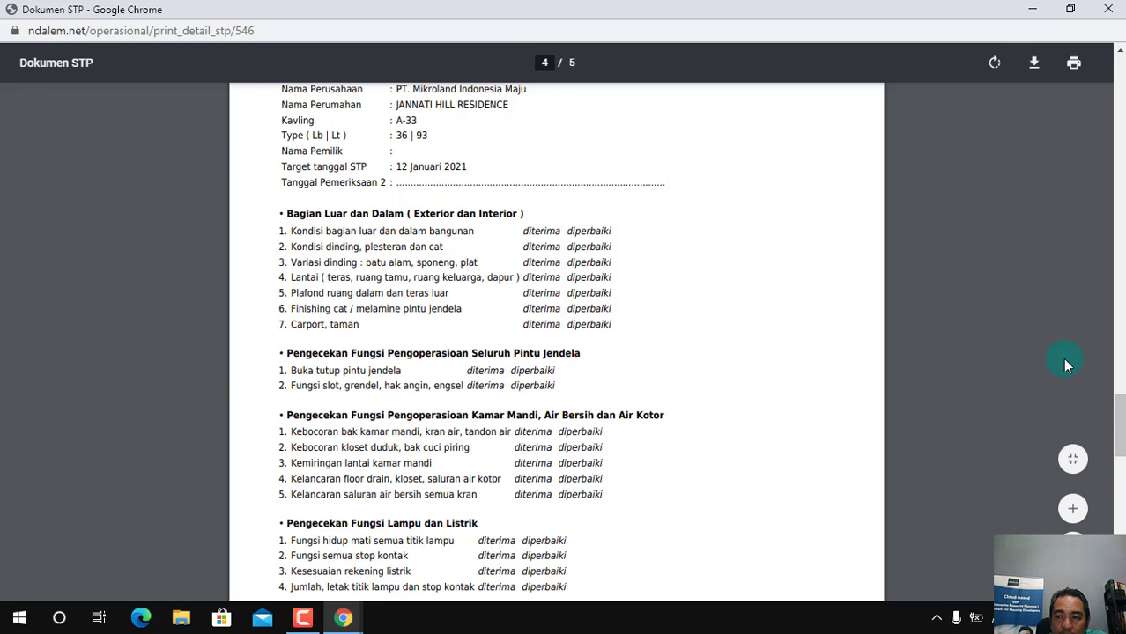
Read the second inspection's notes on page 5, and review the parties and handover terms on page 1 again
{"action": "left_click_drag", "start_coordinate": [1119, 438], "coordinate": [1120, 524]}
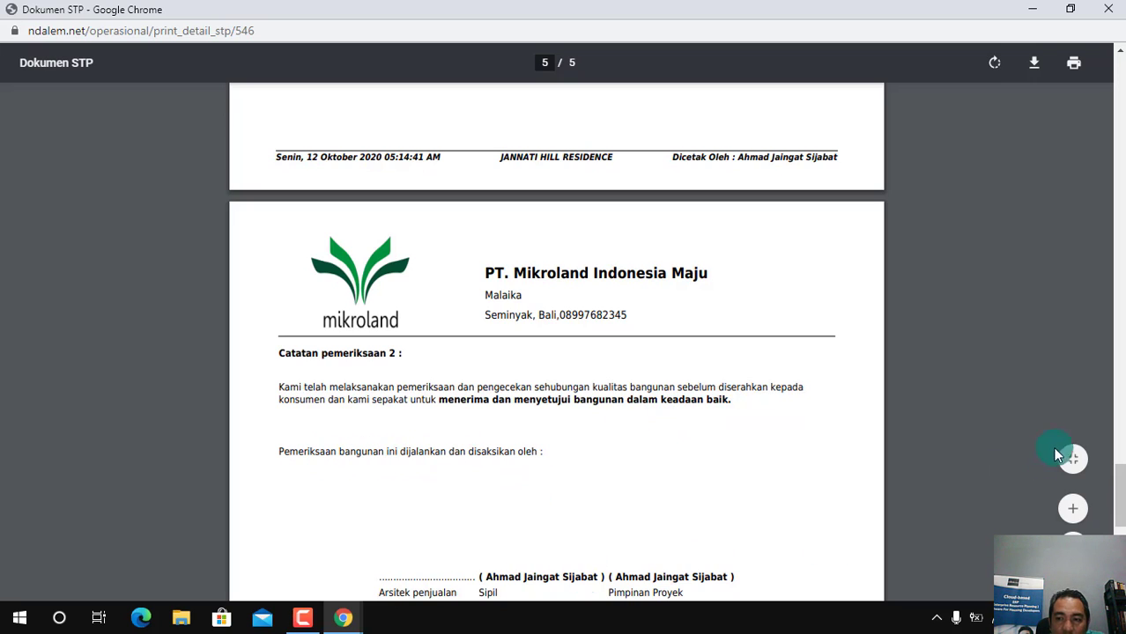
{"action": "mouse_move", "coordinate": [1121, 498]}
{"action": "left_mouse_down"}
{"action": "mouse_move", "coordinate": [1121, 522]}
{"action": "mouse_move", "coordinate": [1123, 73]}
{"action": "left_mouse_up"}
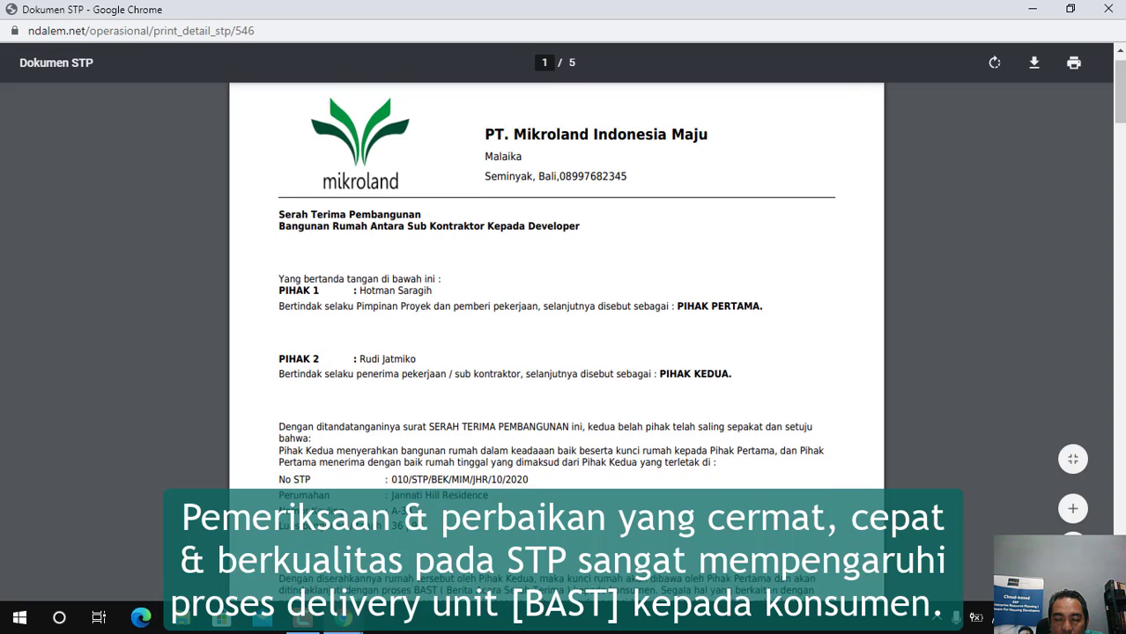
{"action": "scroll", "coordinate": [840, 527], "scroll_direction": "down", "scroll_amount": 5}
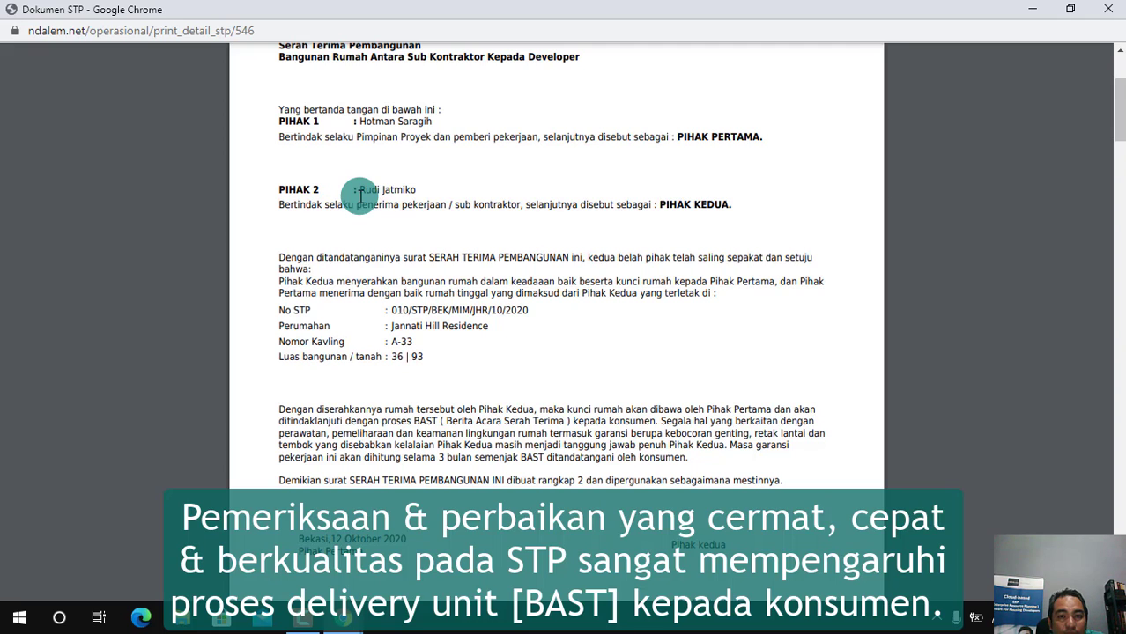
{"action": "scroll", "coordinate": [1053, 196], "scroll_direction": "down", "scroll_amount": 2}
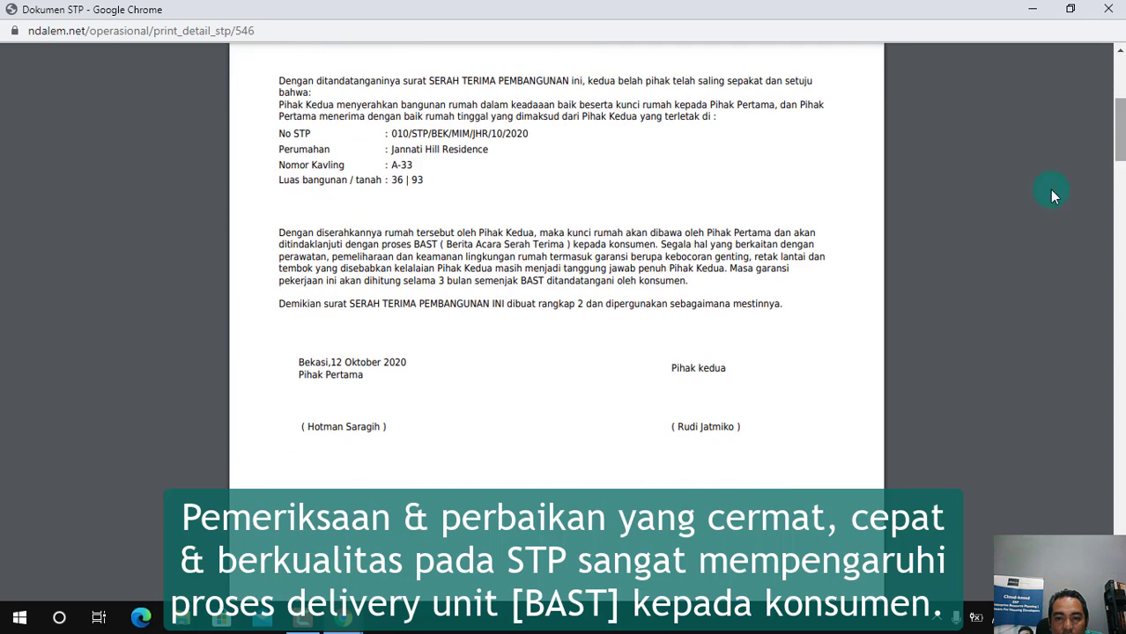
{"action": "scroll", "coordinate": [1121, 119], "scroll_direction": "up", "scroll_amount": 2}
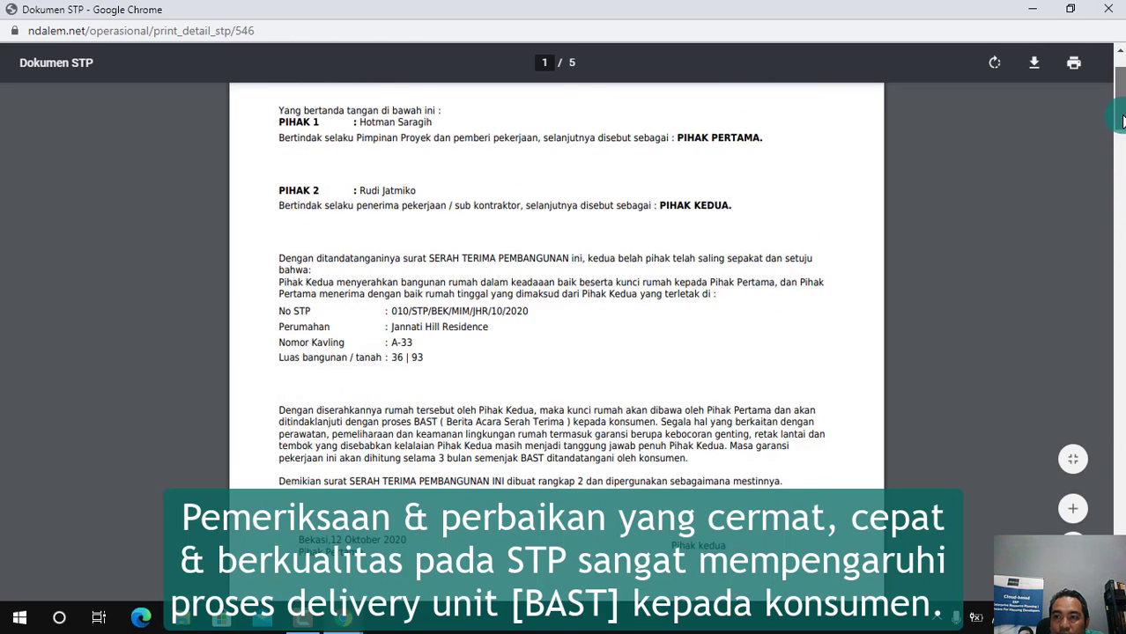
{"action": "scroll", "coordinate": [1120, 119], "scroll_direction": "up", "scroll_amount": 2}
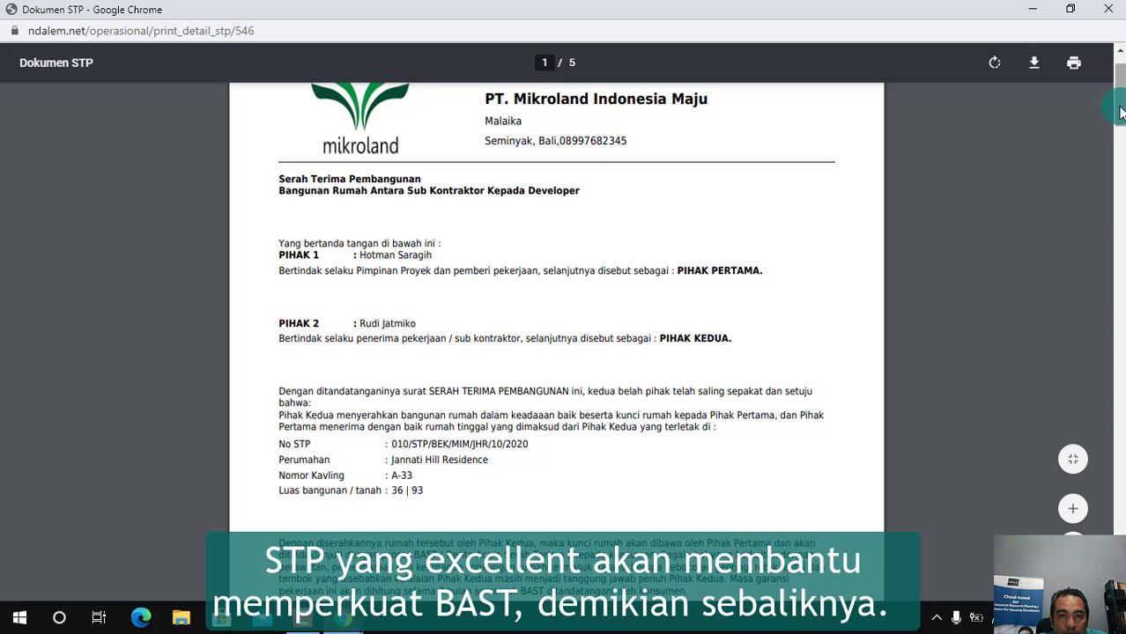
Close the printable STP document for plot A-33 and return to the dashboard
{"action": "left_click_drag", "start_coordinate": [1119, 113], "coordinate": [1119, 99]}
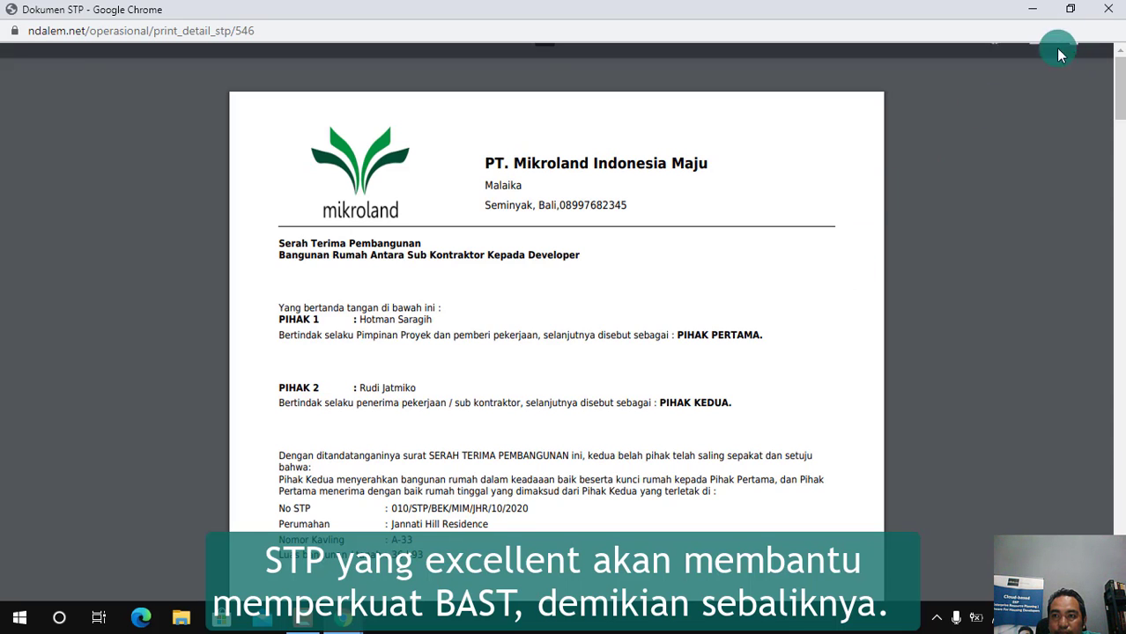
{"action": "left_click", "coordinate": [1109, 11]}
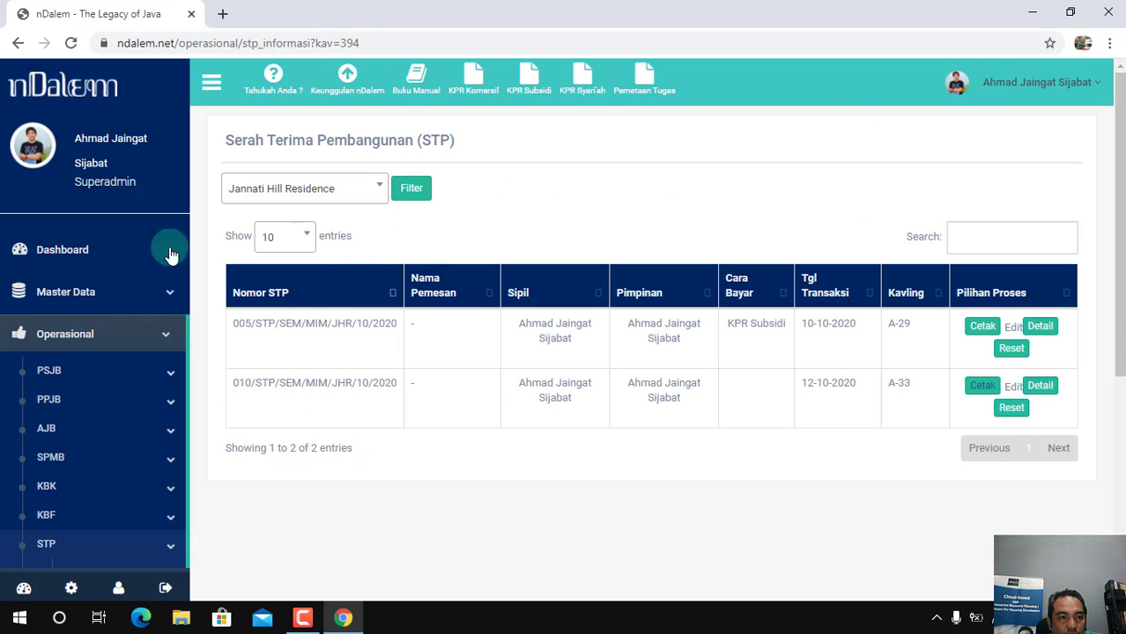
{"action": "left_click", "coordinate": [88, 250]}
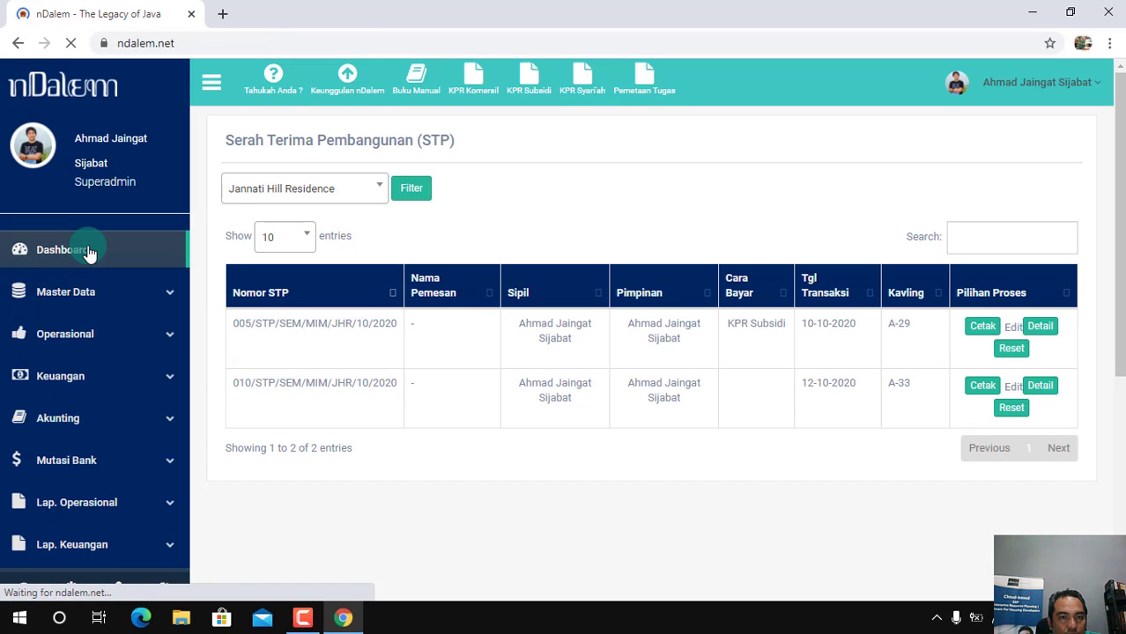
{"action": "left_click", "coordinate": [302, 618]}
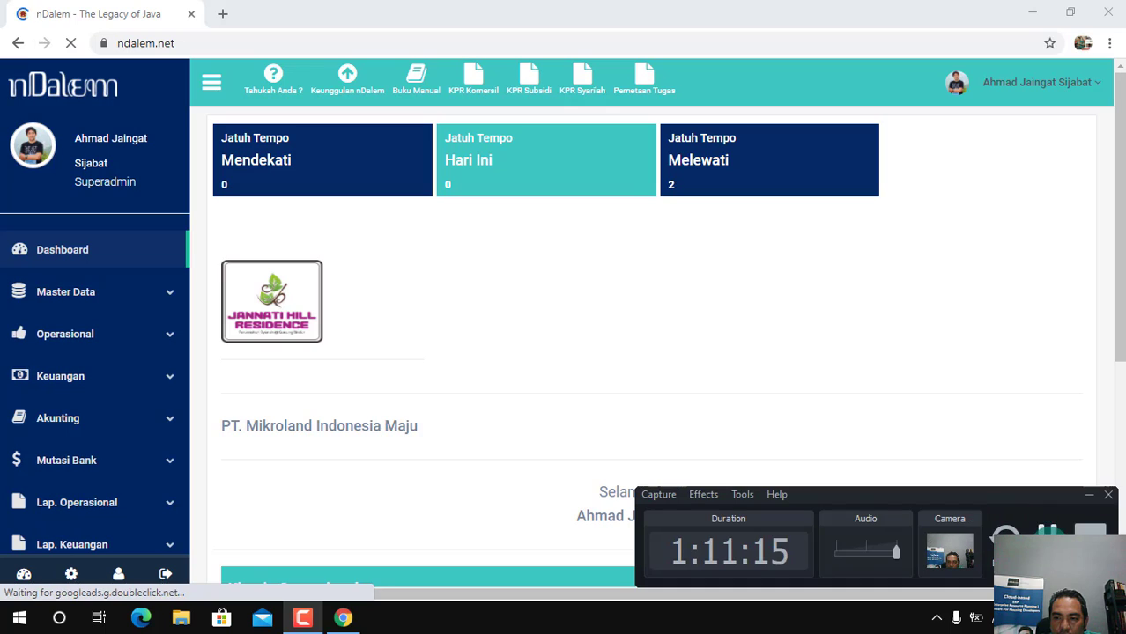
{"action": "left_click", "coordinate": [1048, 541]}
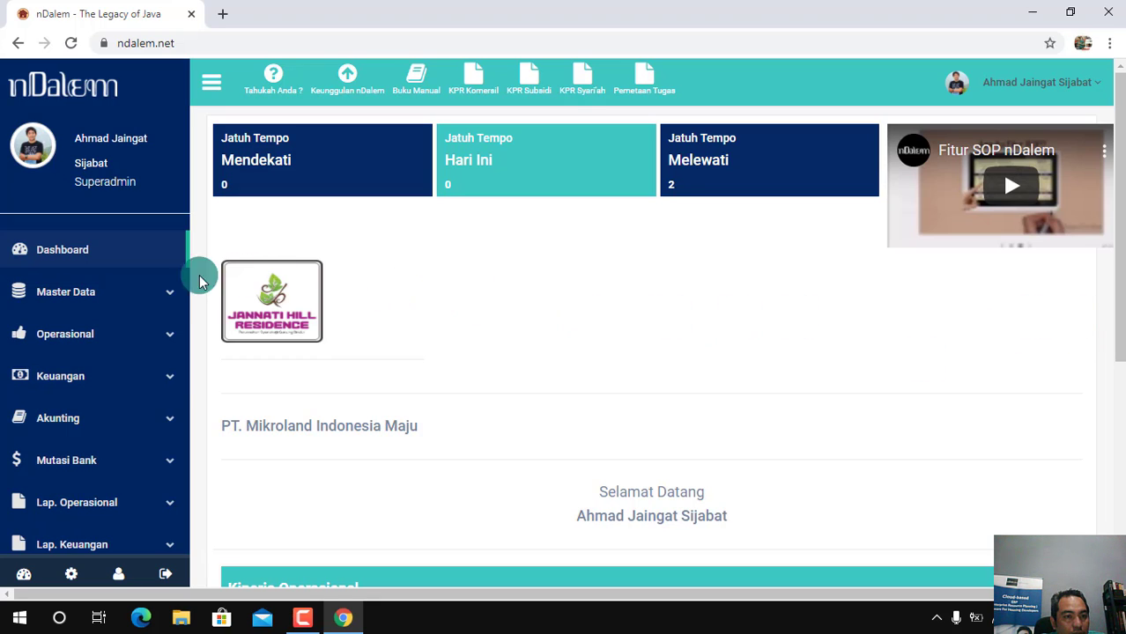
Open the waiting list for creating an Akta Jual Beli (AJB)
{"action": "left_click", "coordinate": [142, 344]}
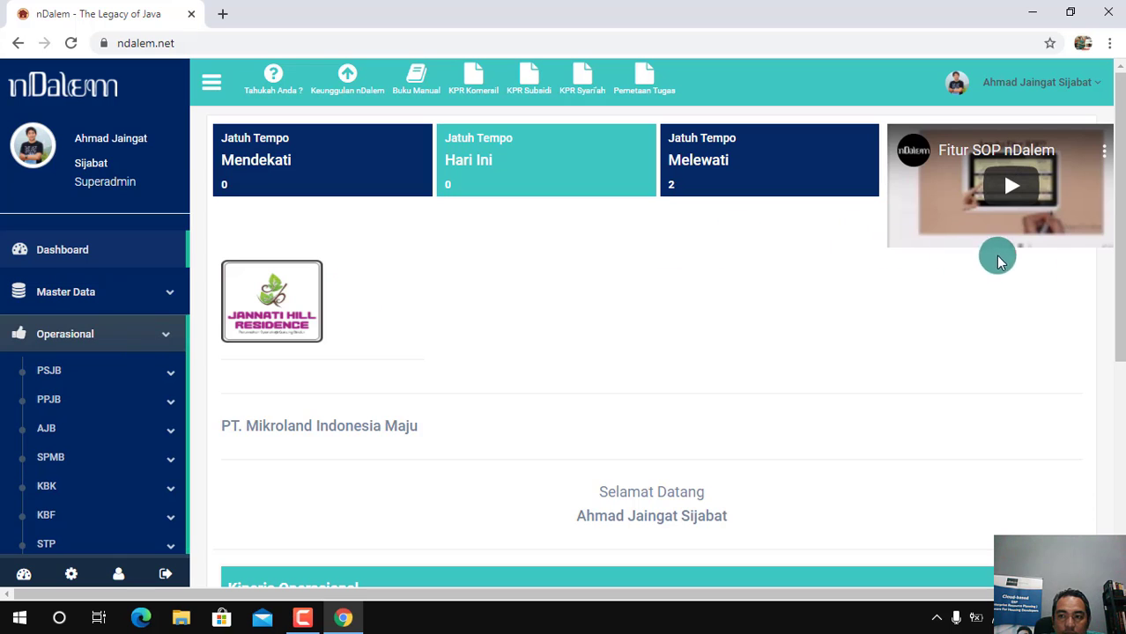
{"action": "left_click_drag", "start_coordinate": [1119, 308], "coordinate": [1108, 362]}
{"action": "left_click", "coordinate": [408, 324]}
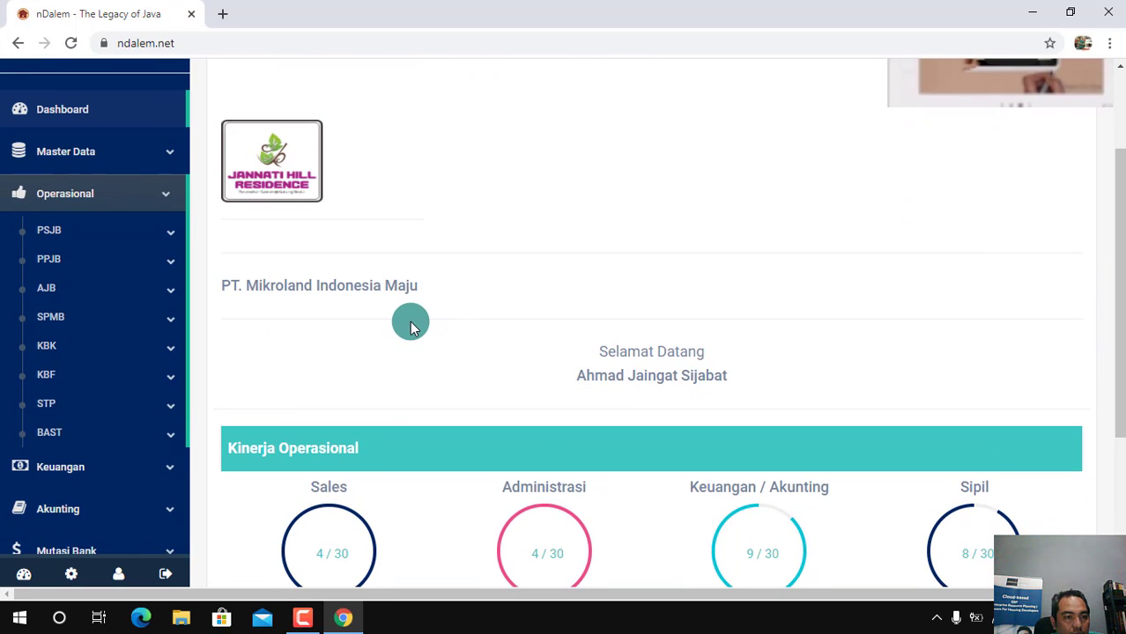
{"action": "left_click", "coordinate": [146, 301]}
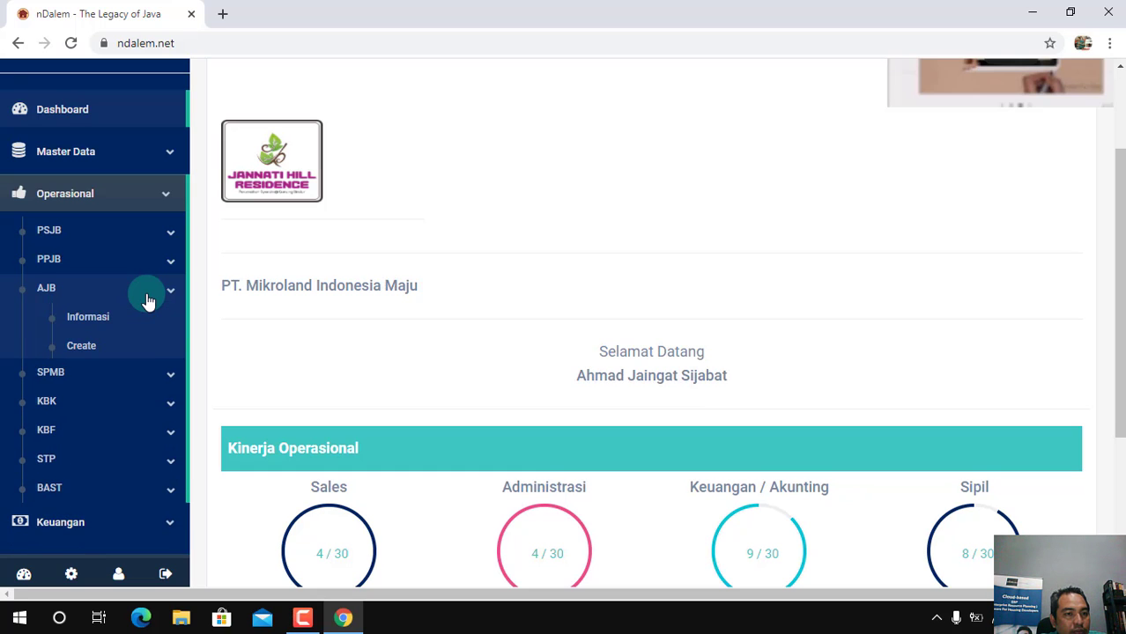
{"action": "left_click", "coordinate": [87, 350]}
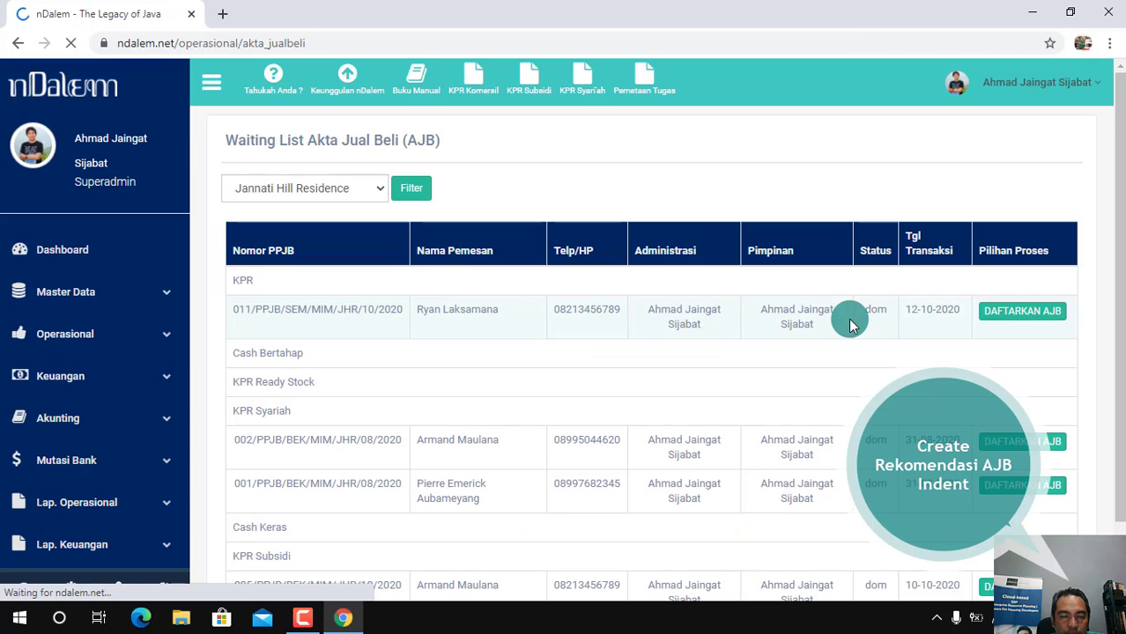
Start the AJB registration for the KPR category entry dated 12-10-2020 in Jannati Hill Residence
{"action": "left_click_drag", "start_coordinate": [1121, 313], "coordinate": [1121, 374]}
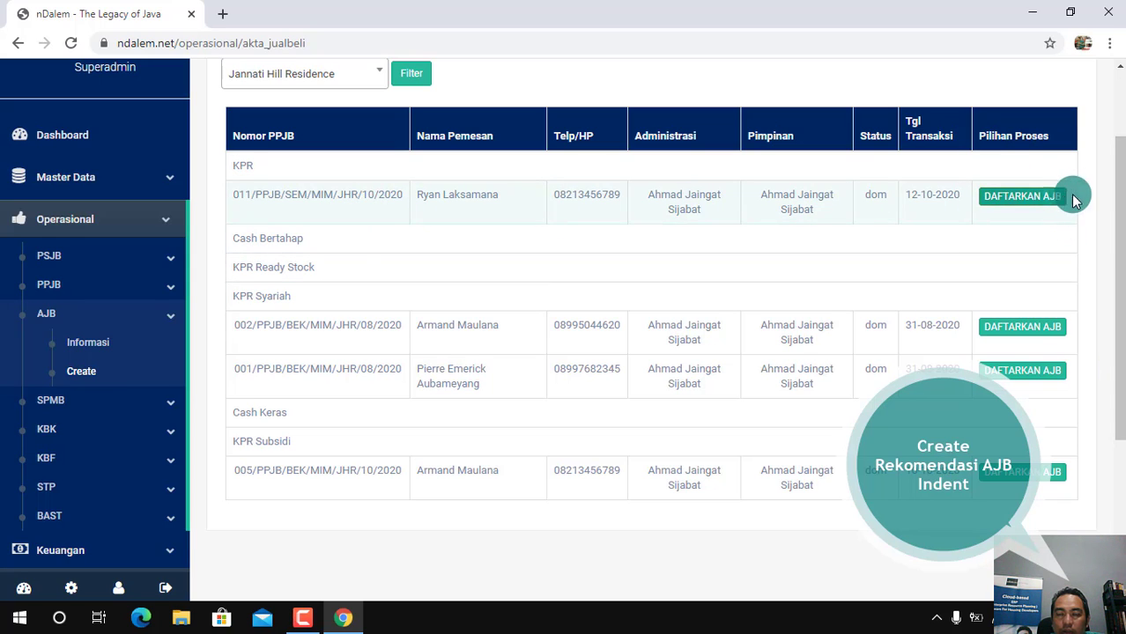
{"action": "scroll", "coordinate": [1113, 244], "scroll_direction": "up", "scroll_amount": 1}
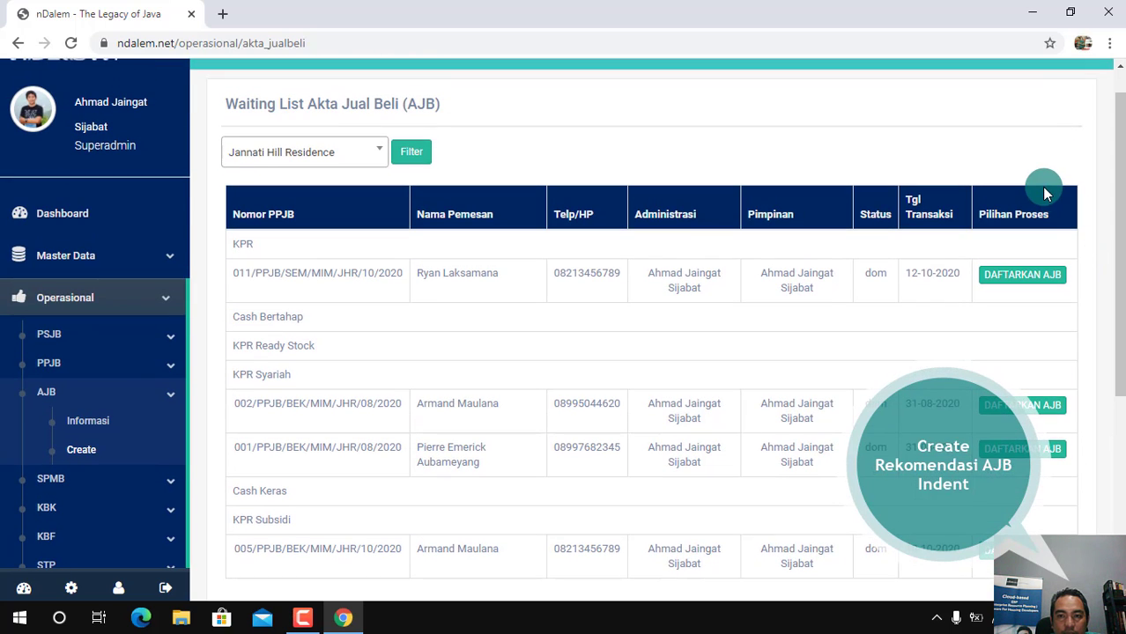
{"action": "left_click", "coordinate": [1020, 275]}
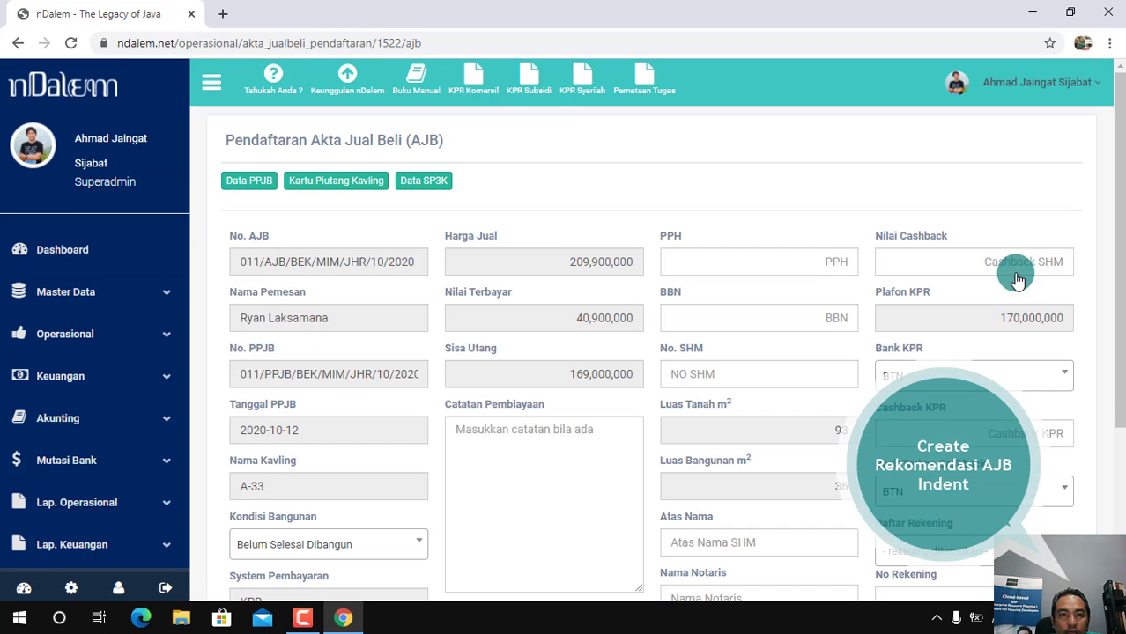
{"action": "mouse_move", "coordinate": [1120, 266]}
{"action": "left_mouse_down"}
{"action": "mouse_move", "coordinate": [1121, 372]}
{"action": "mouse_move", "coordinate": [1119, 284]}
{"action": "left_mouse_up"}
{"action": "left_click", "coordinate": [266, 139]}
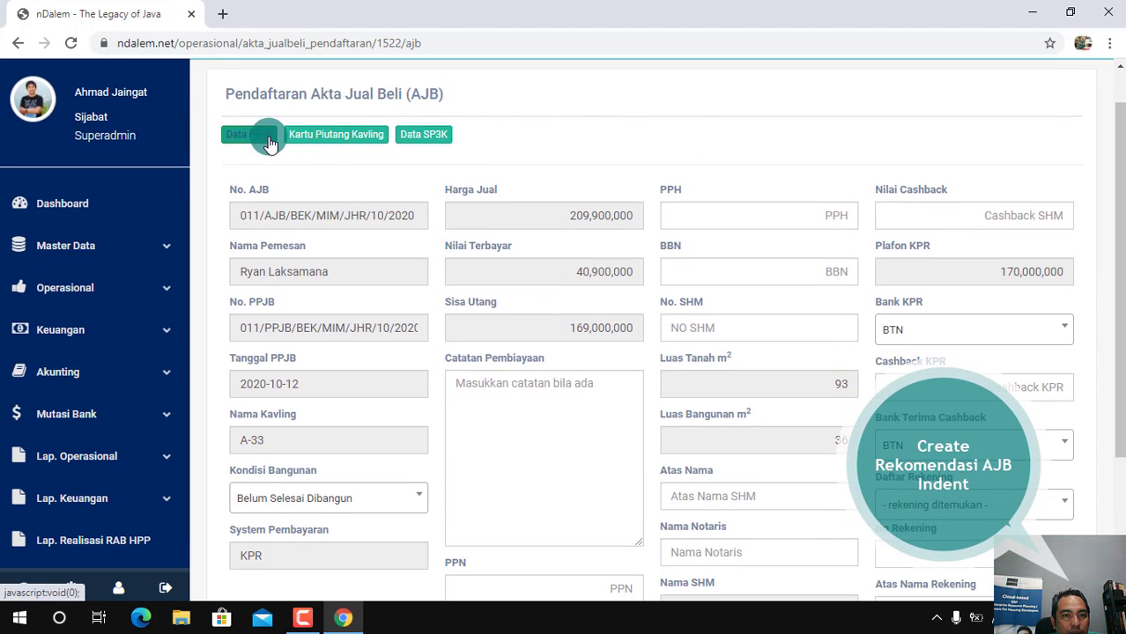
{"action": "left_click", "coordinate": [345, 141]}
{"action": "left_click", "coordinate": [430, 145]}
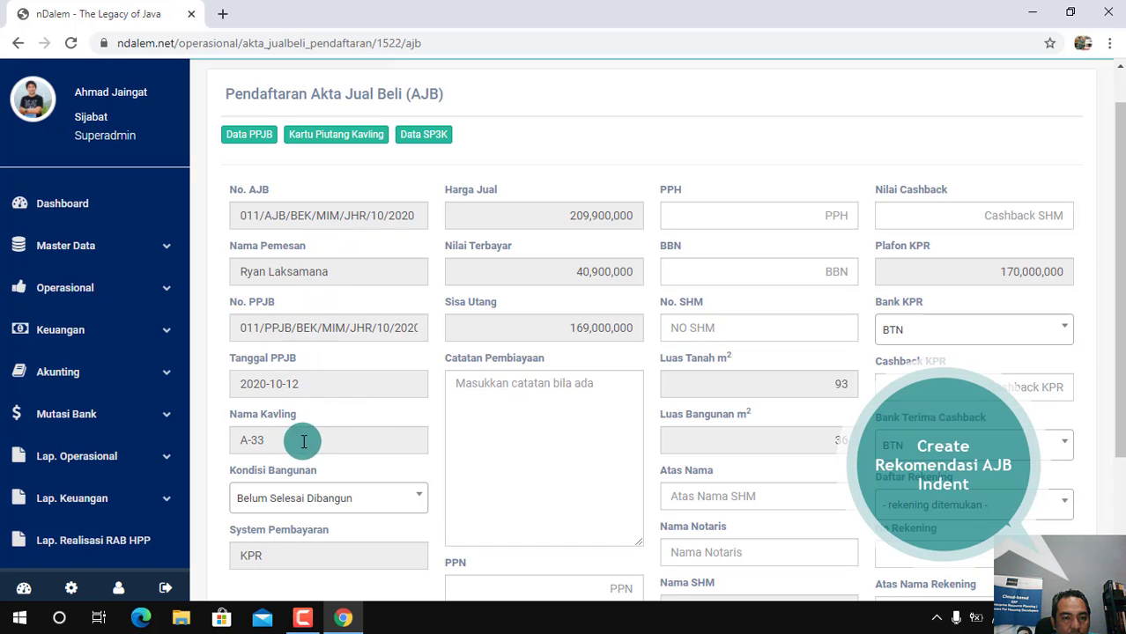
Choose Belum Selesai Dibangun as the building condition (Kondisi Bangunan) in the AJB registration
{"action": "left_click", "coordinate": [404, 501]}
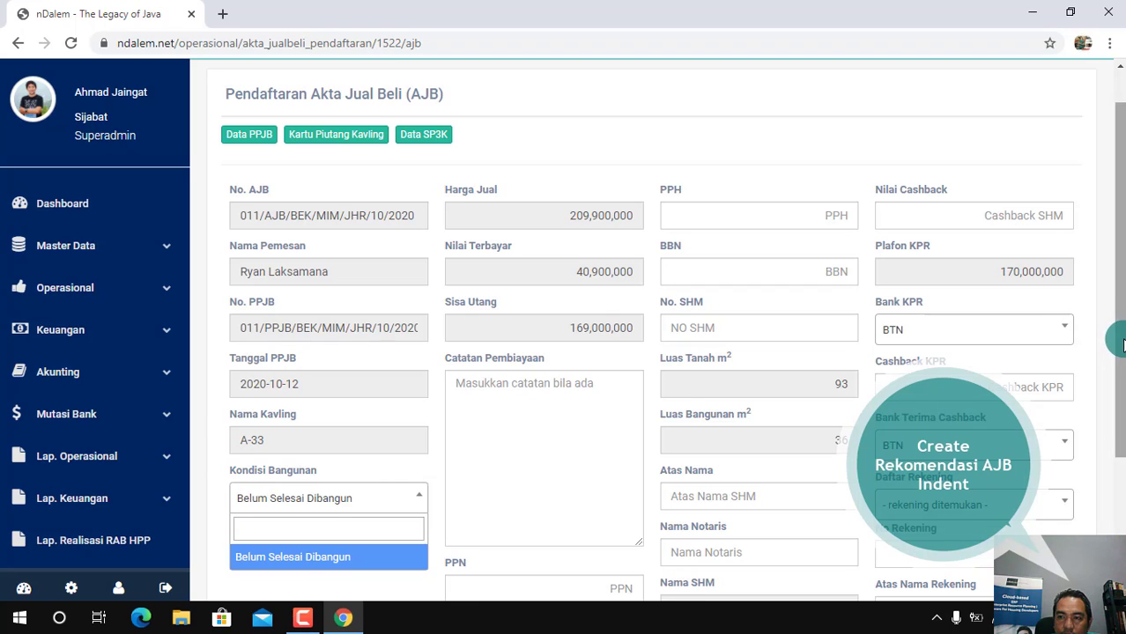
{"action": "scroll", "coordinate": [1123, 346], "scroll_direction": "down", "scroll_amount": 1}
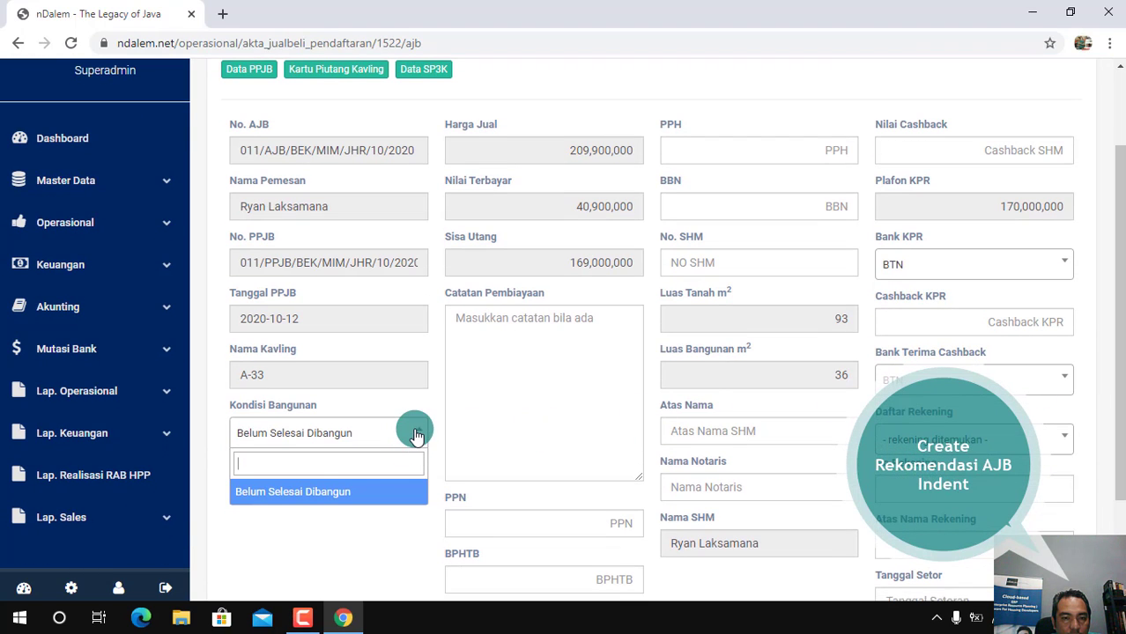
{"action": "left_click", "coordinate": [413, 434]}
{"action": "left_click", "coordinate": [375, 433]}
{"action": "left_click", "coordinate": [326, 495]}
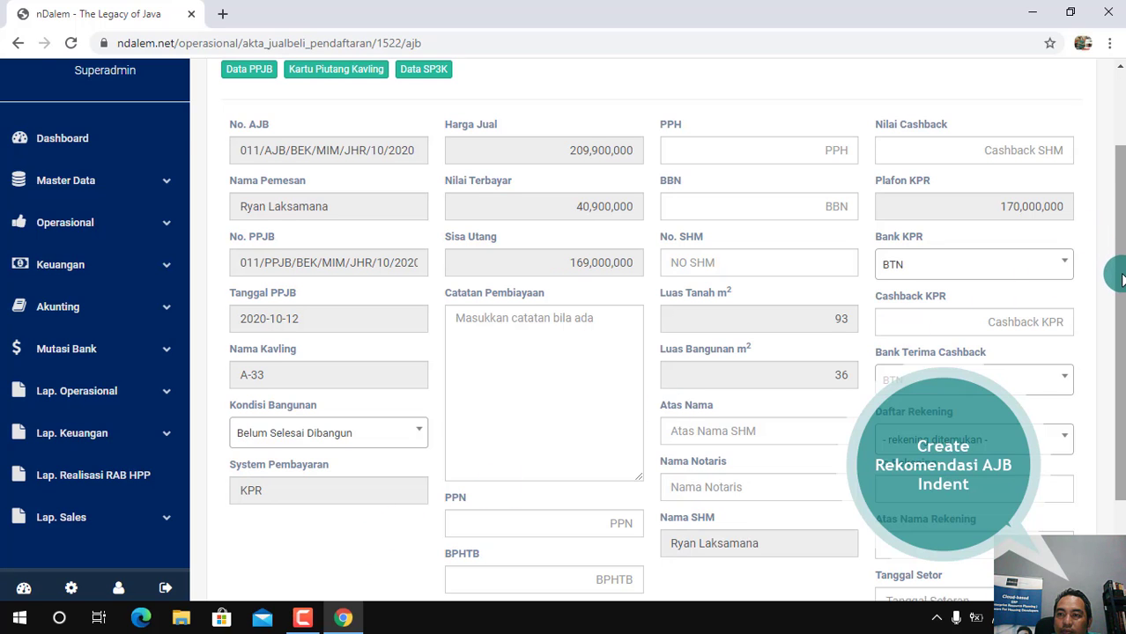
Open the Kartu Piutang Kavling document for plot A-33 full screen, review its payment schedule and realised transactions enlarged, and close it
{"action": "left_click_drag", "start_coordinate": [1123, 279], "coordinate": [1121, 250]}
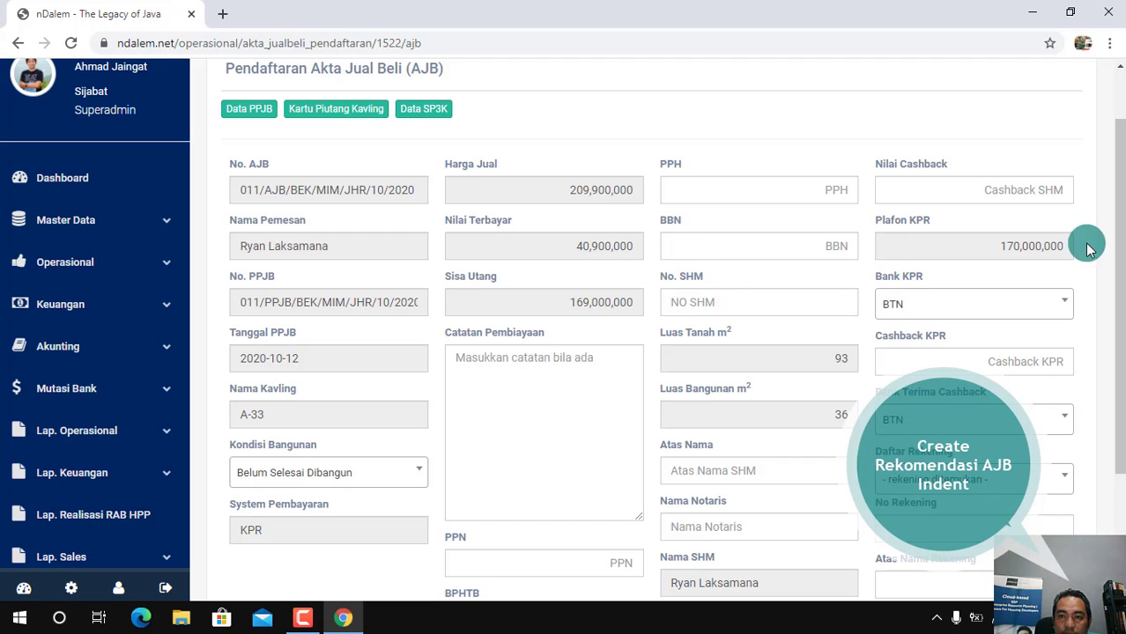
{"action": "left_click_drag", "start_coordinate": [1119, 302], "coordinate": [1123, 322]}
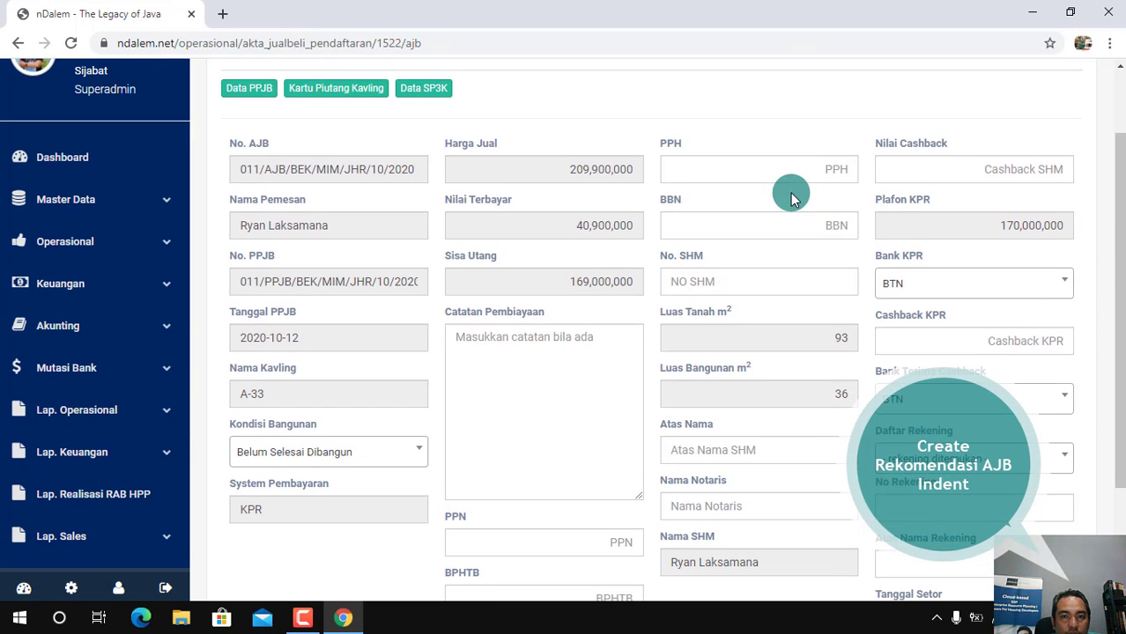
{"action": "left_click", "coordinate": [538, 356]}
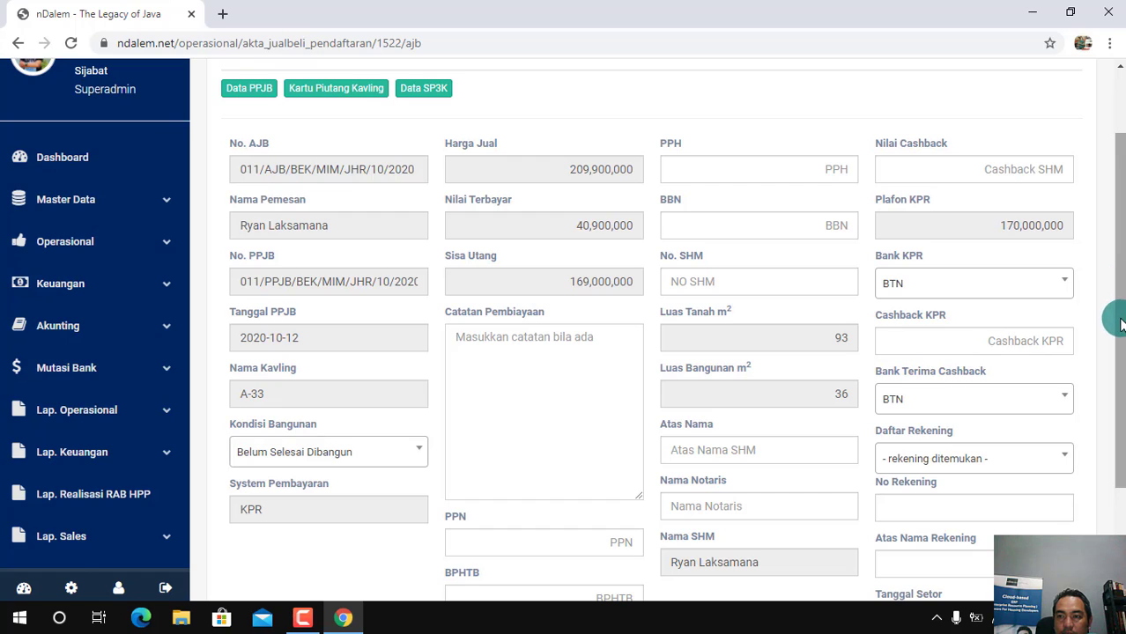
{"action": "left_click_drag", "start_coordinate": [1121, 322], "coordinate": [1108, 297]}
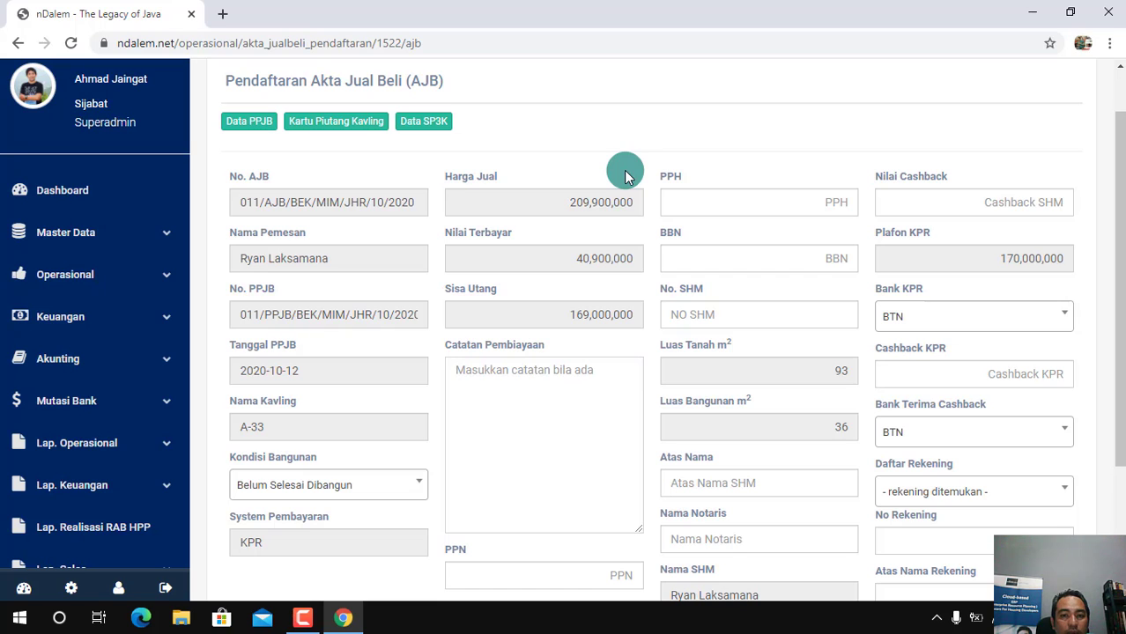
{"action": "left_click", "coordinate": [347, 126]}
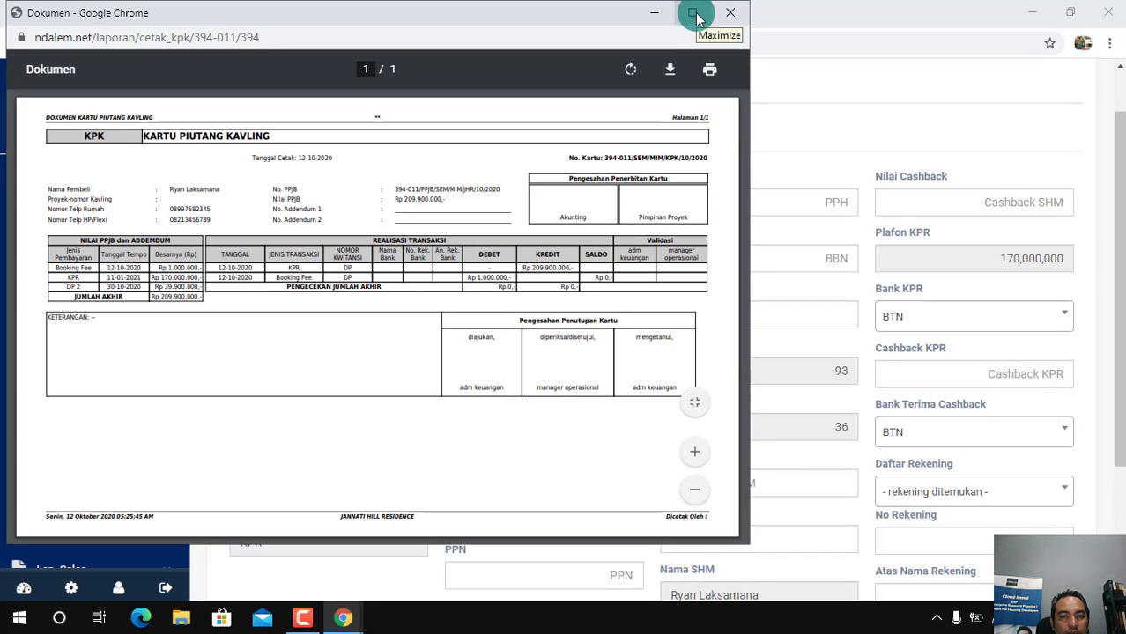
{"action": "left_click", "coordinate": [692, 14]}
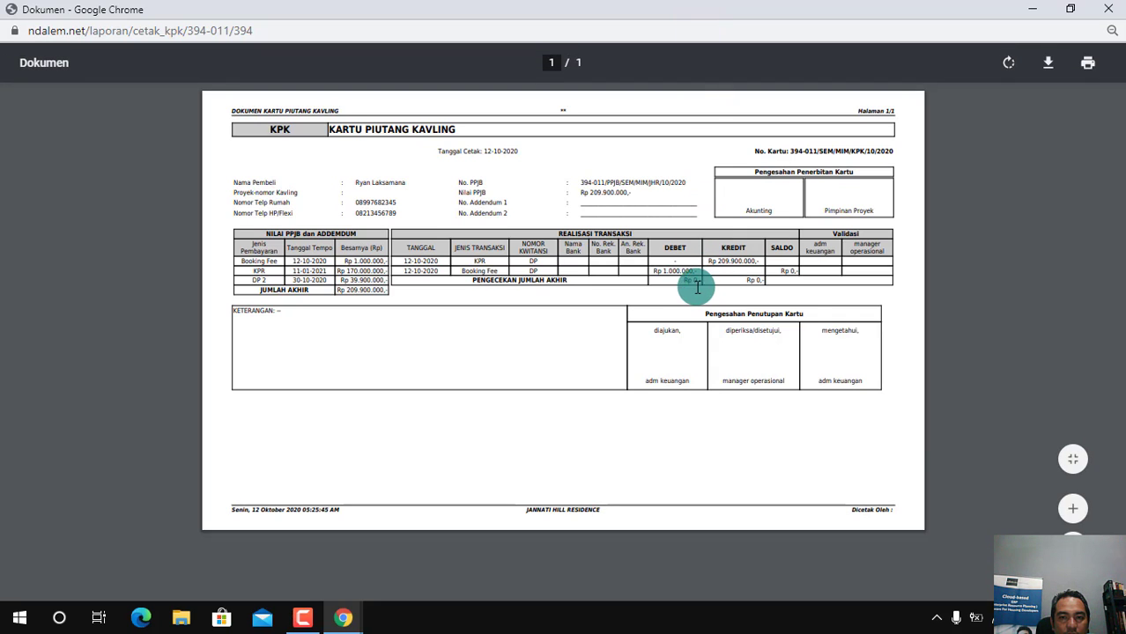
{"action": "left_click", "coordinate": [1074, 510]}
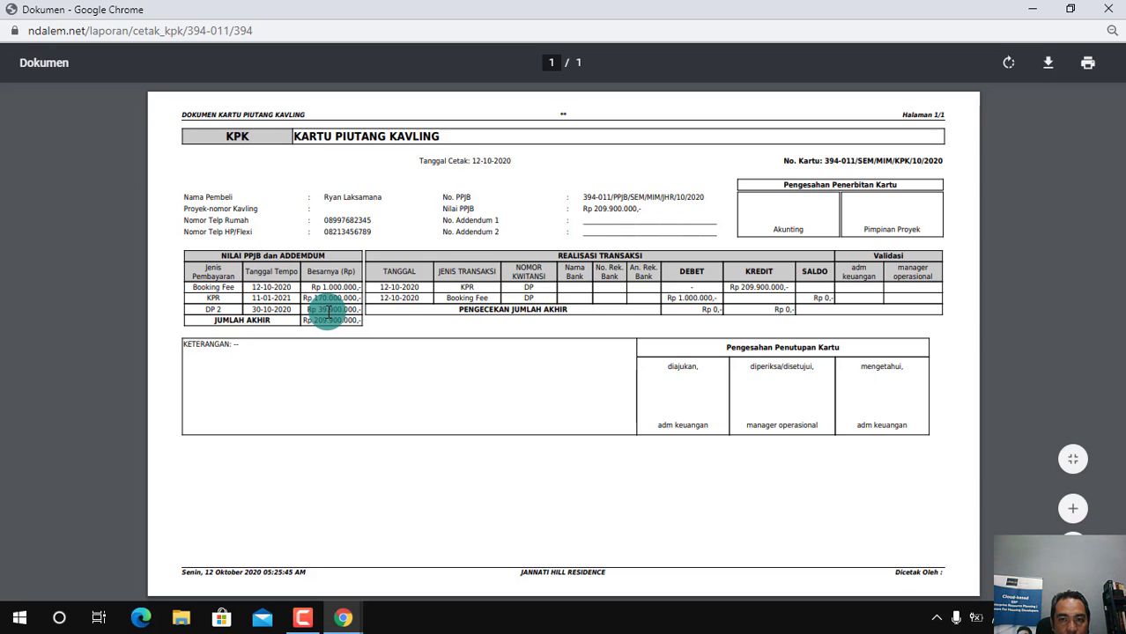
{"action": "left_click", "coordinate": [1109, 9]}
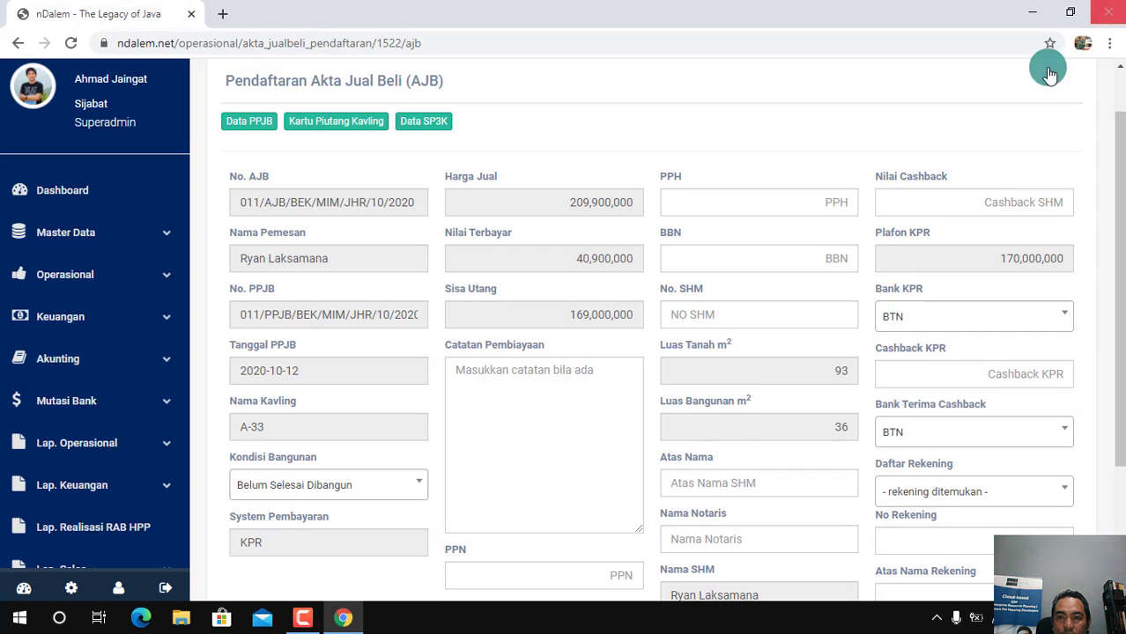
Write the financing note "DP sebesar Rp. 39.900.000 belum lunas." in Catatan Pembiayaan
{"action": "left_click", "coordinate": [533, 393]}
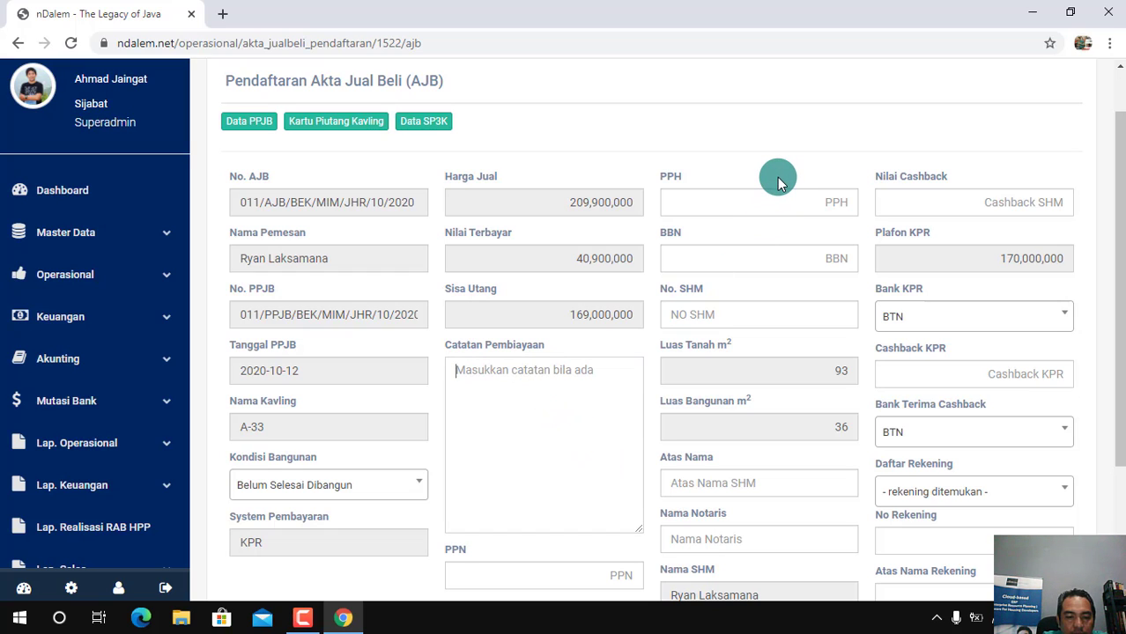
{"action": "type", "text": "DP"}
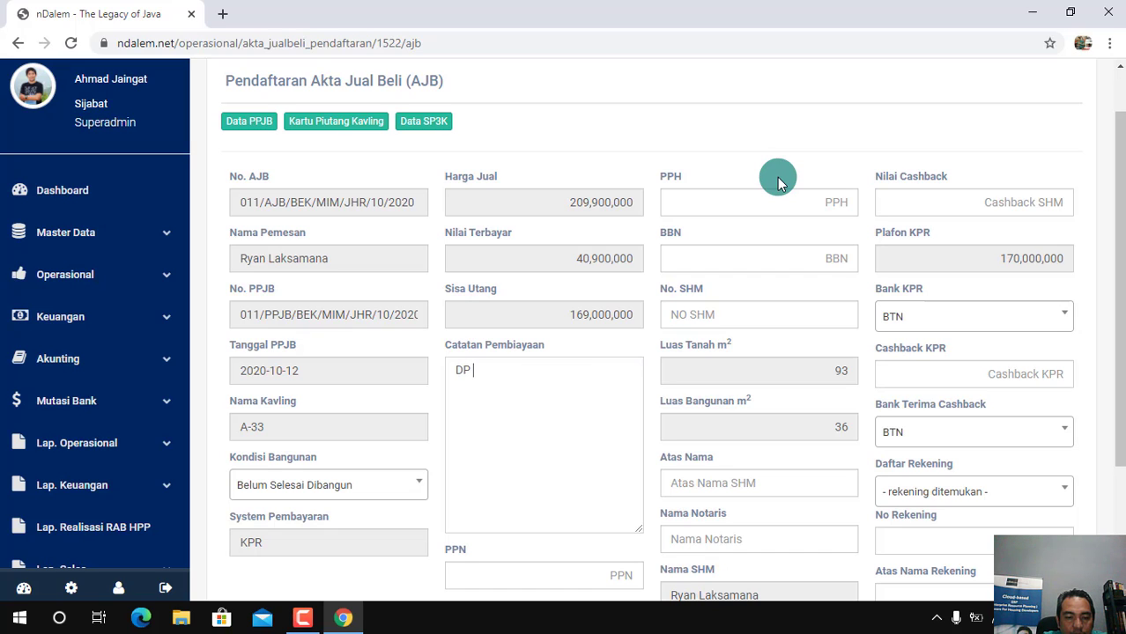
{"action": "type", "text": " sebesar"}
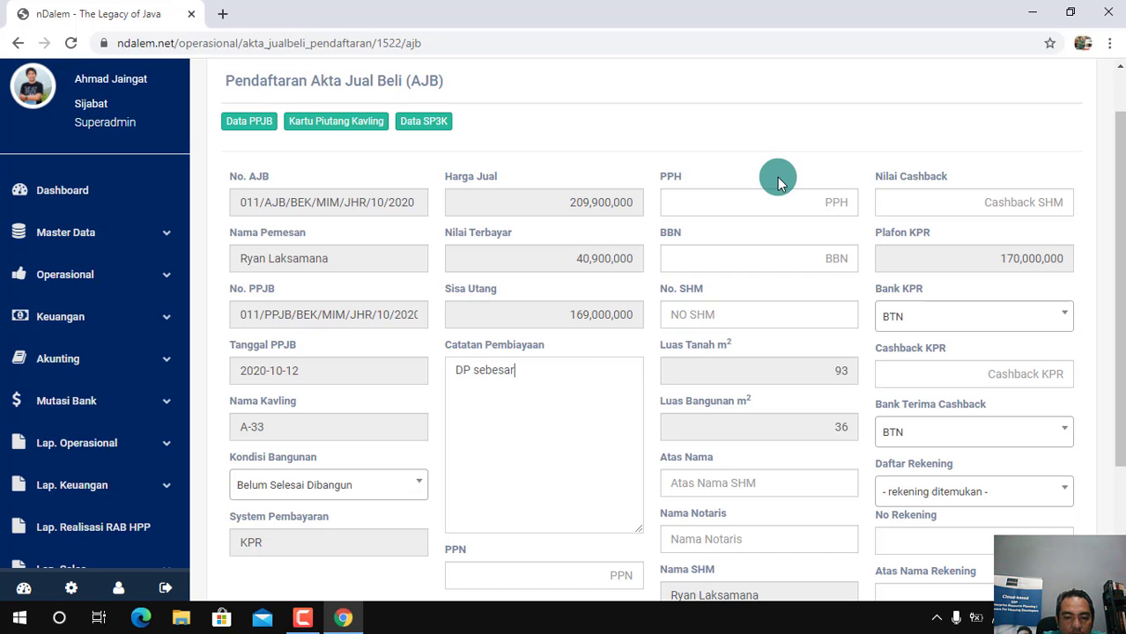
{"action": "type", "text": " Rp. 39"}
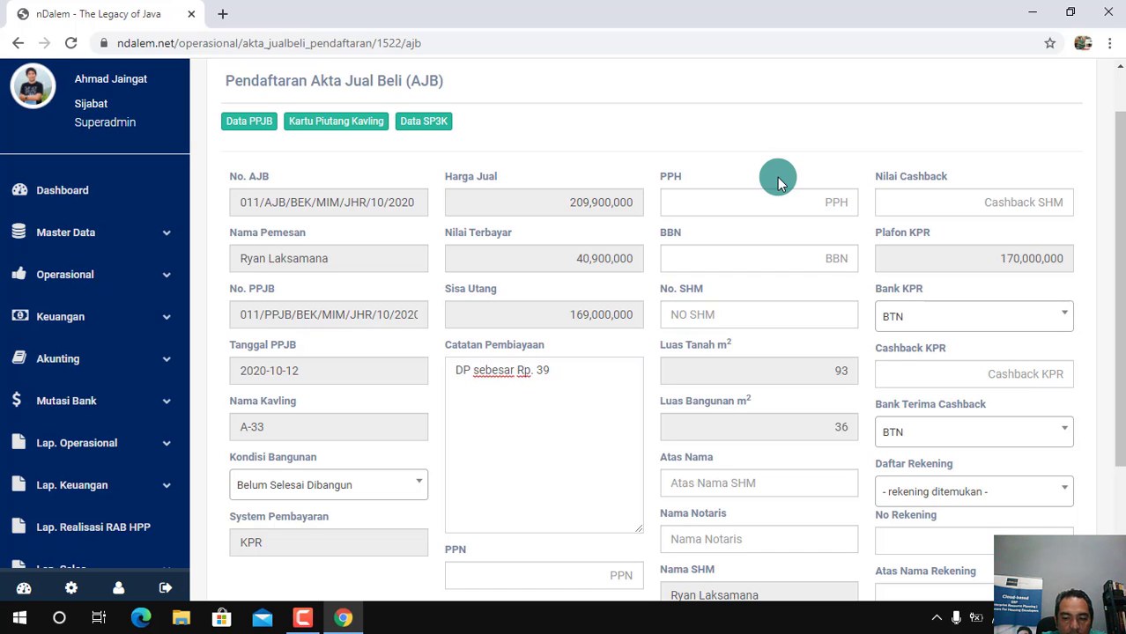
{"action": "type", "text": ".900.000"}
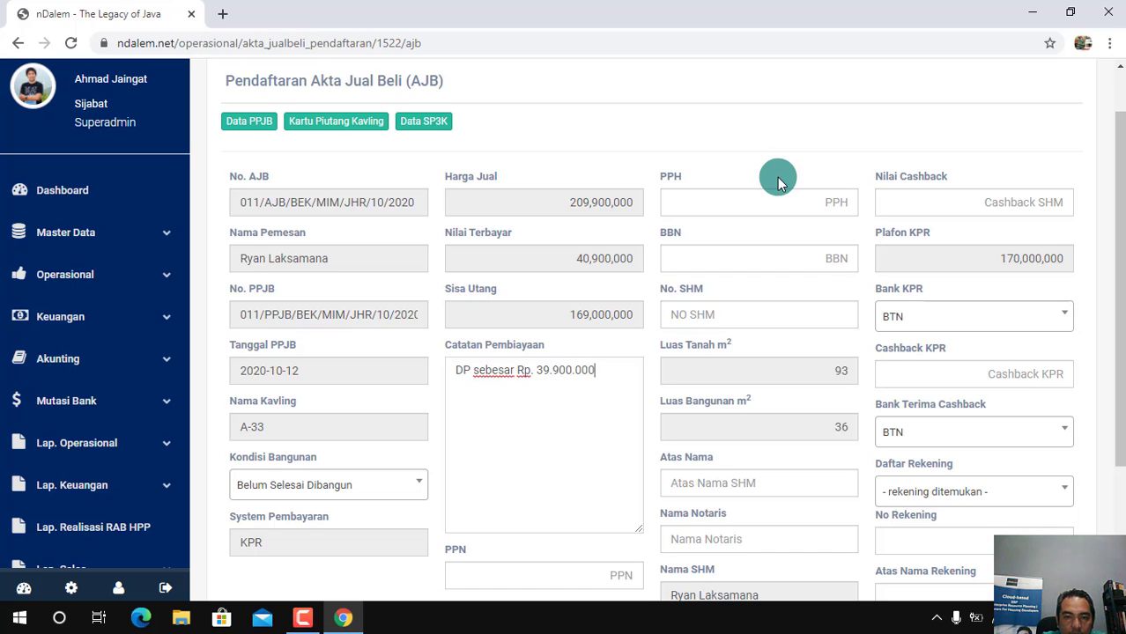
{"action": "type", "text": " belum "}
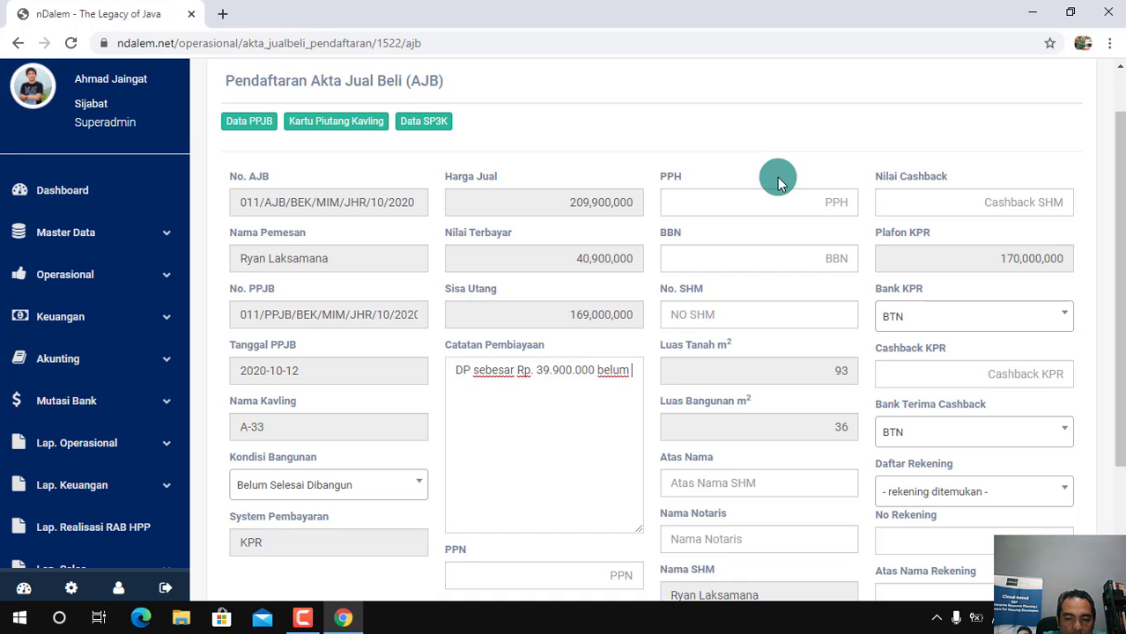
{"action": "type", "text": "lunas."}
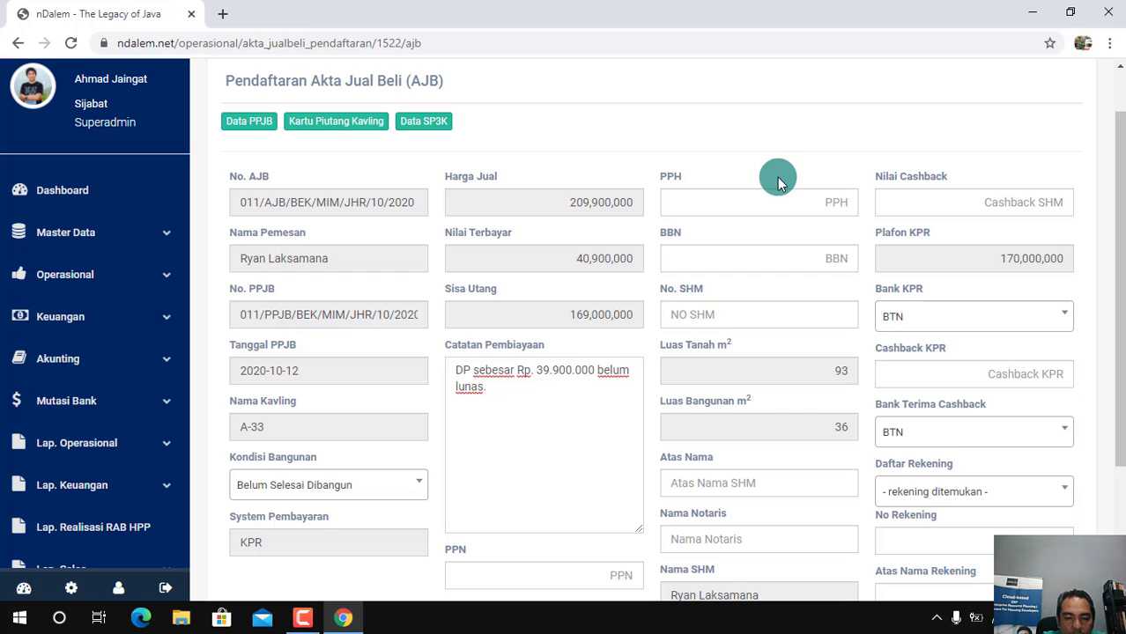
{"action": "type", "text": " Kan"}
Extend the Catatan Pembiayaan note with "akan dilunasi dalam bulan februari 2021."
{"action": "key", "text": "BackSpace"}
{"action": "key", "text": "BackSpace"}
{"action": "key", "text": "BackSpace"}
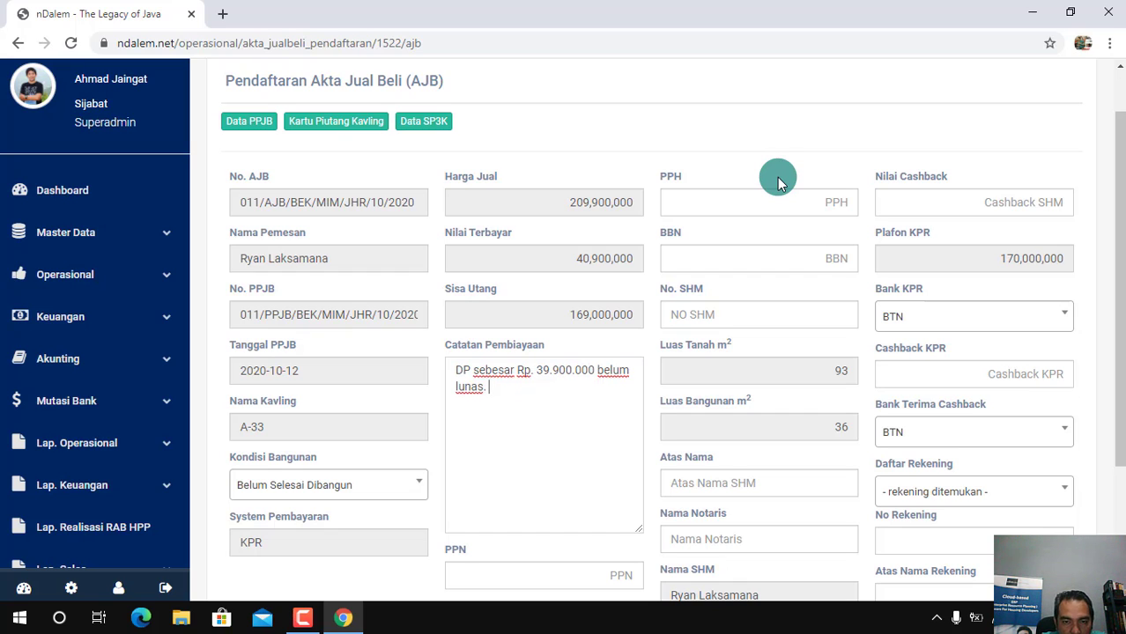
{"action": "type", "text": "akan dil"}
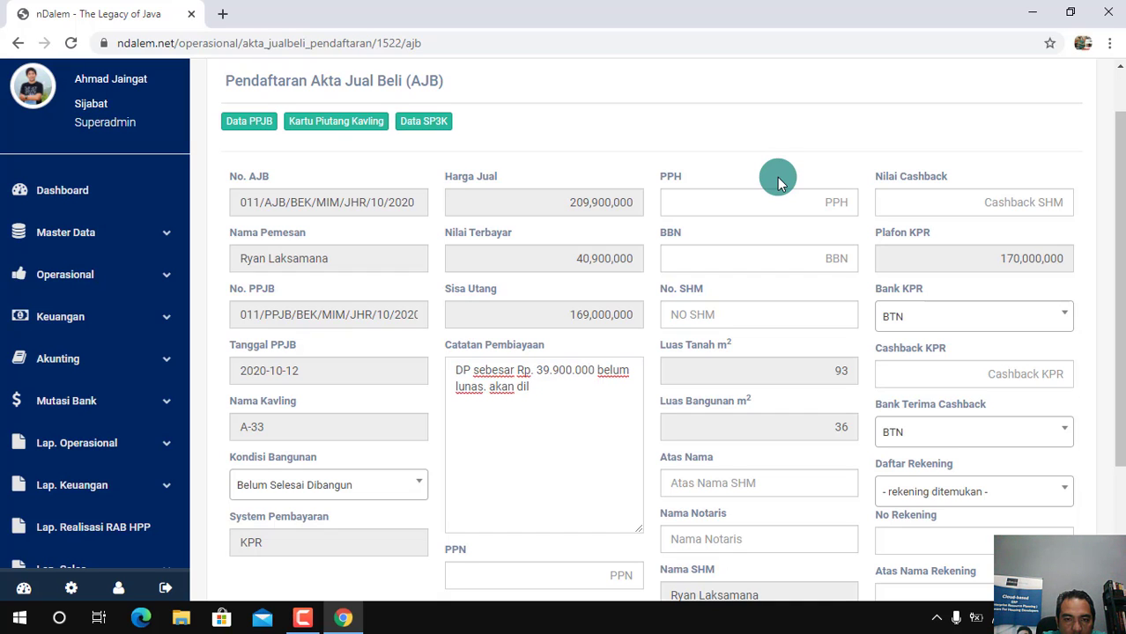
{"action": "type", "text": "iunasi dalam bulan"}
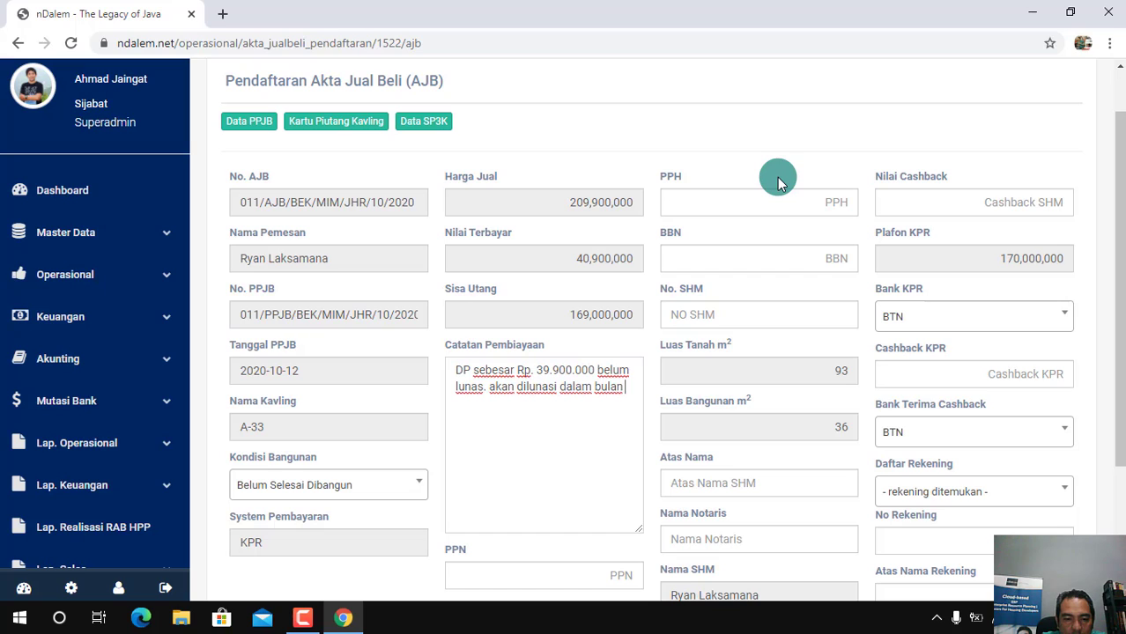
{"action": "type", "text": "februari 2021"}
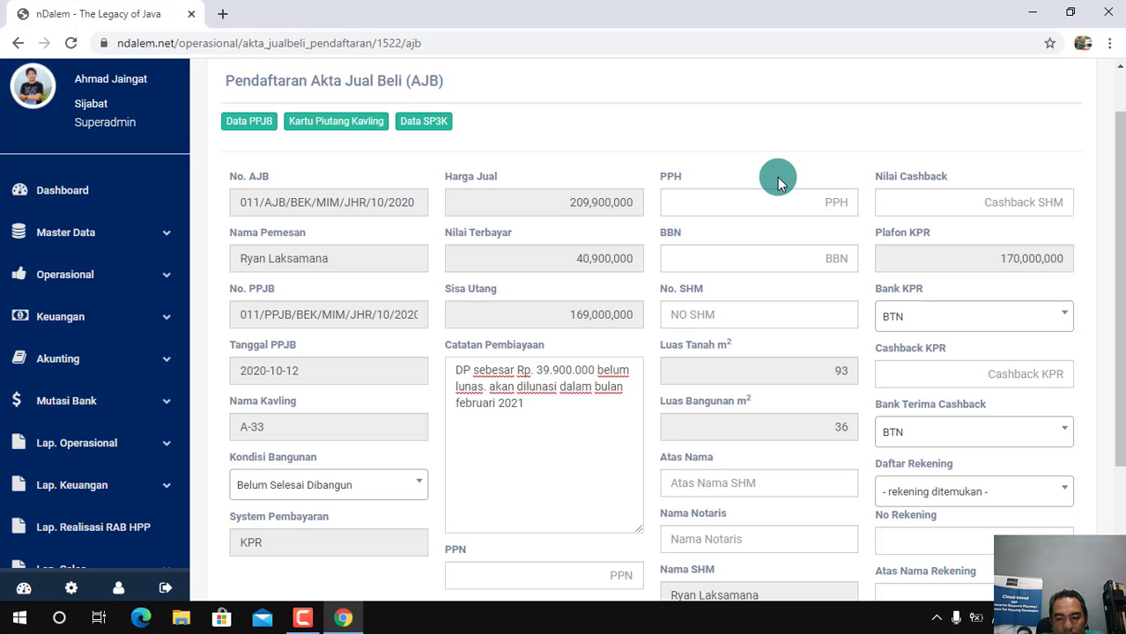
{"action": "type", "text": "."}
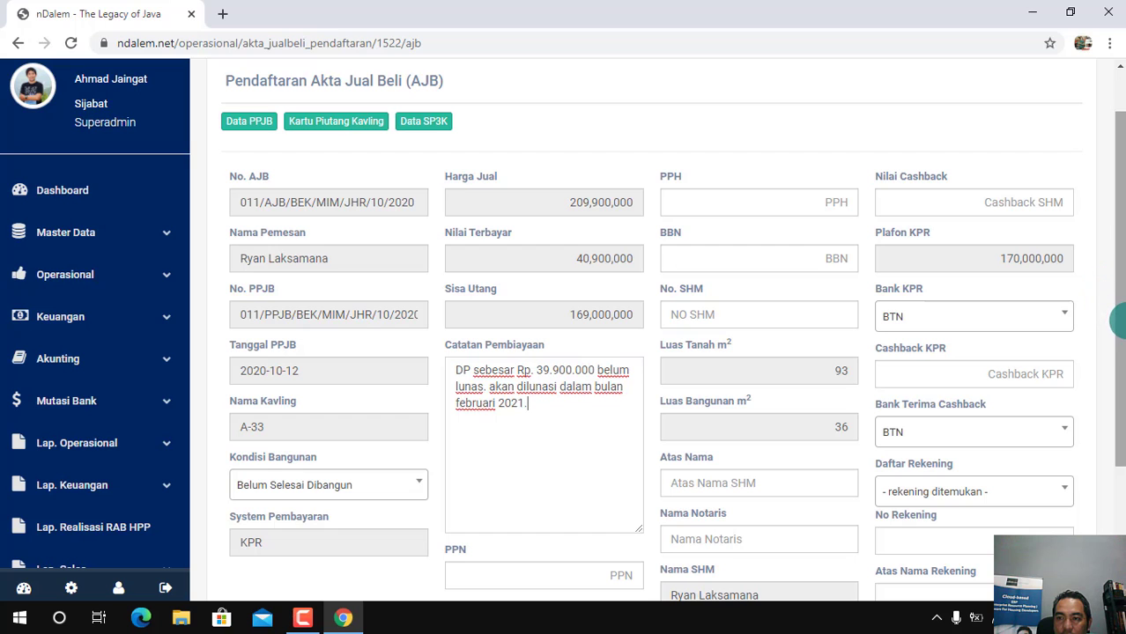
Set PPN to 0 and BPHTB to 5,000,000 in the AJB registration
{"action": "scroll", "coordinate": [1117, 321], "scroll_direction": "down", "scroll_amount": 2}
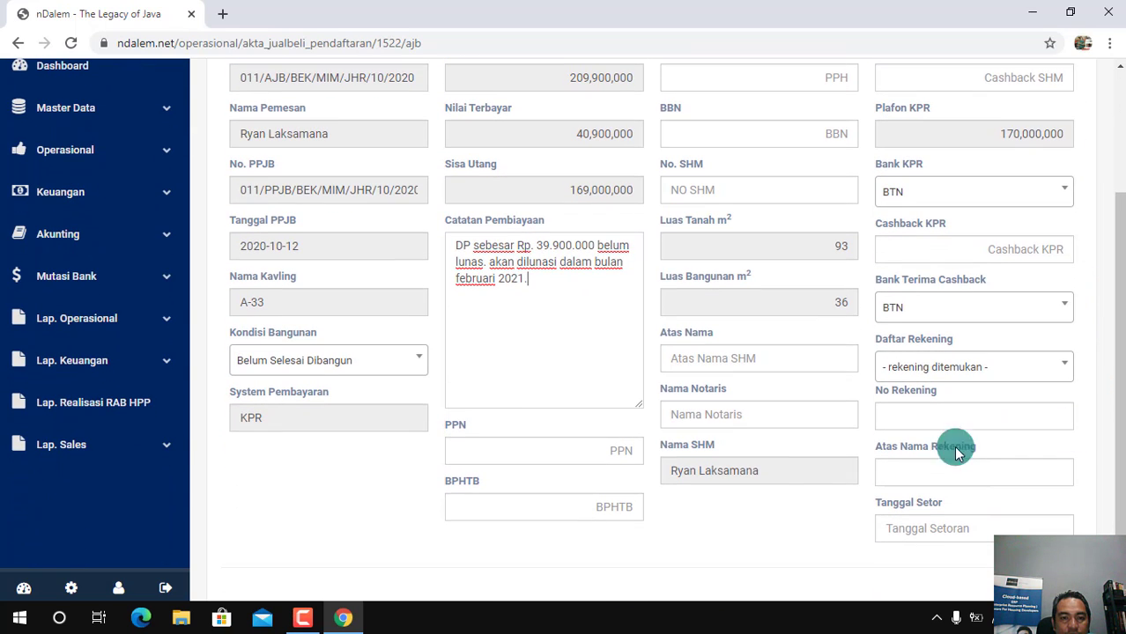
{"action": "left_click", "coordinate": [600, 452]}
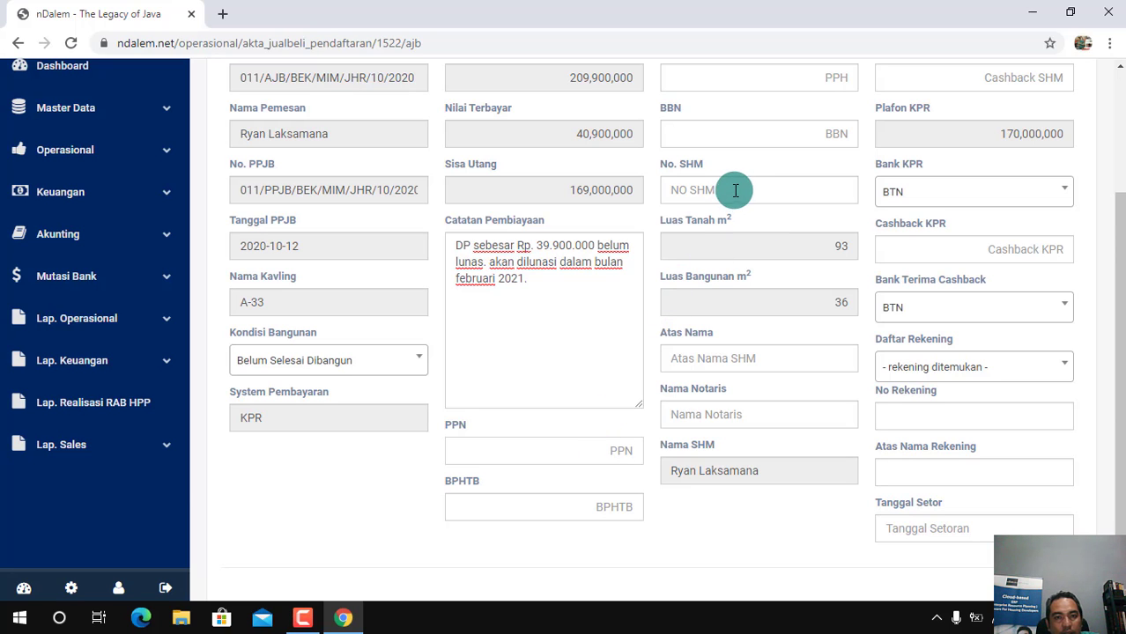
{"action": "mouse_move", "coordinate": [1121, 367]}
{"action": "left_mouse_down"}
{"action": "mouse_move", "coordinate": [1125, 351]}
{"action": "mouse_move", "coordinate": [1123, 365]}
{"action": "left_mouse_up"}
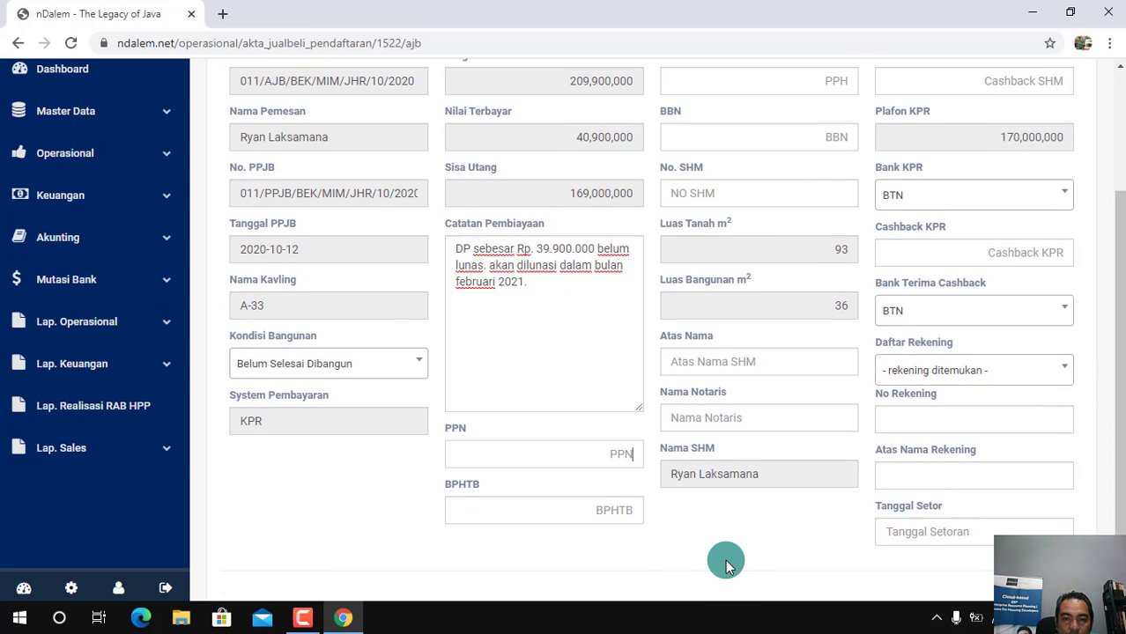
{"action": "type", "text": "0"}
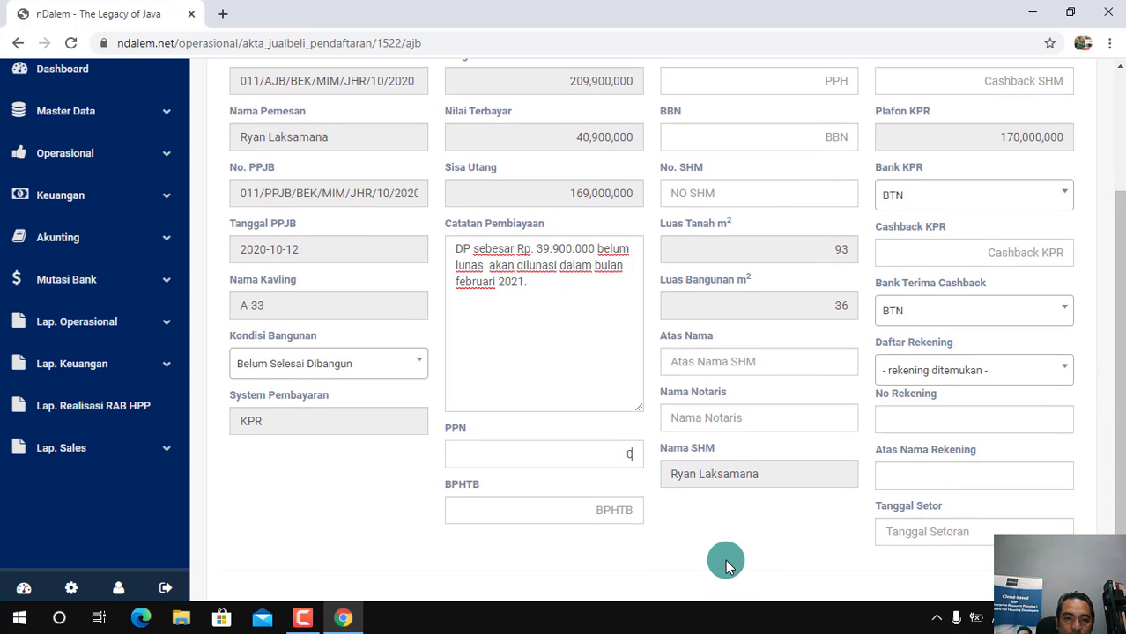
{"action": "left_click", "coordinate": [617, 512]}
{"action": "type", "text": "5,000,"}
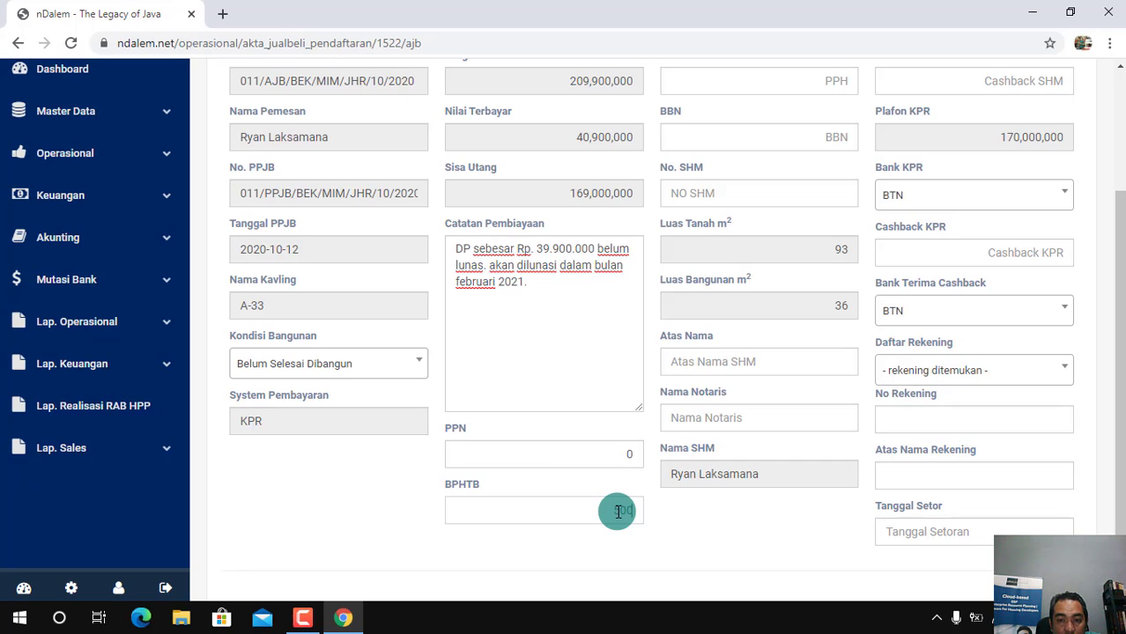
{"action": "type", "text": "000"}
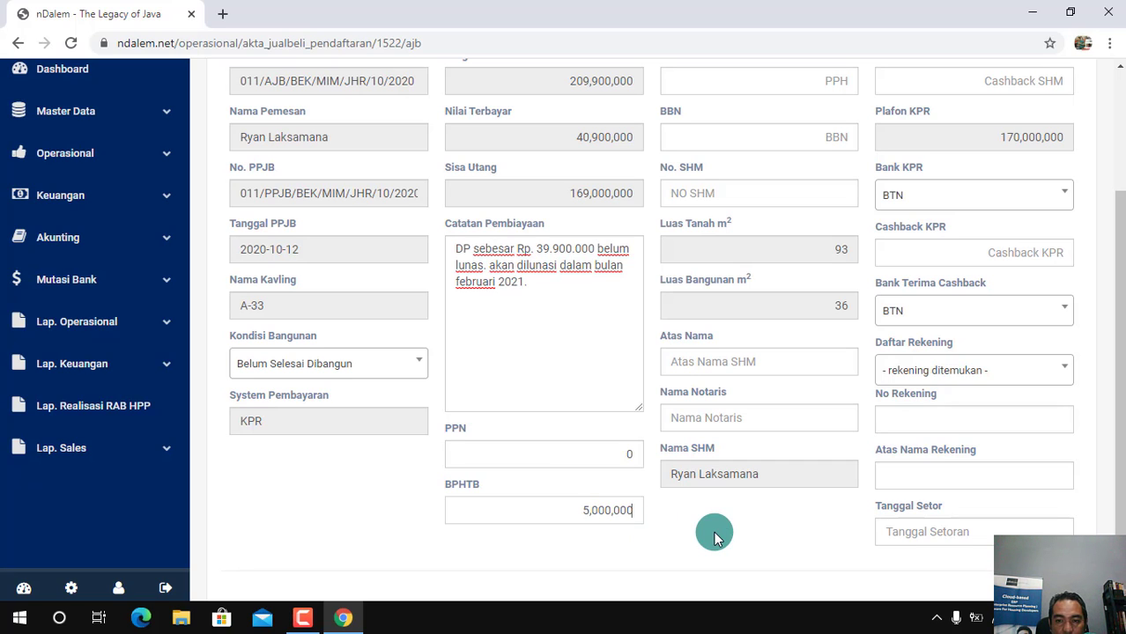
Set PPH to 6,500,000 and BBN to 3,500,000 in the AJB registration
{"action": "scroll", "coordinate": [950, 372], "scroll_direction": "up", "scroll_amount": 2}
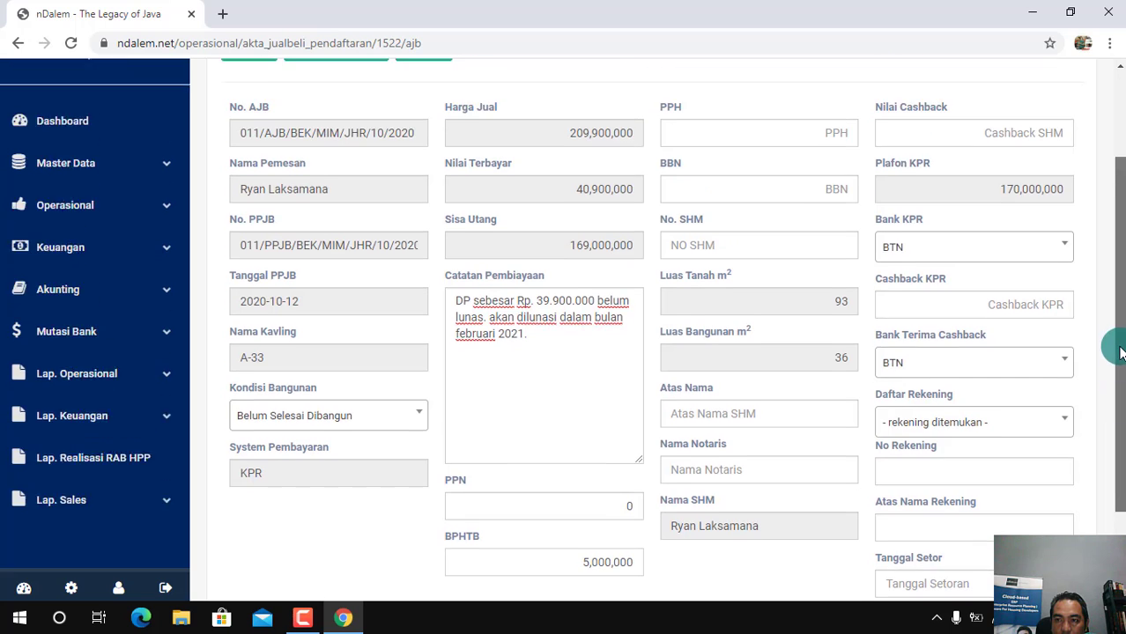
{"action": "left_click", "coordinate": [774, 211]}
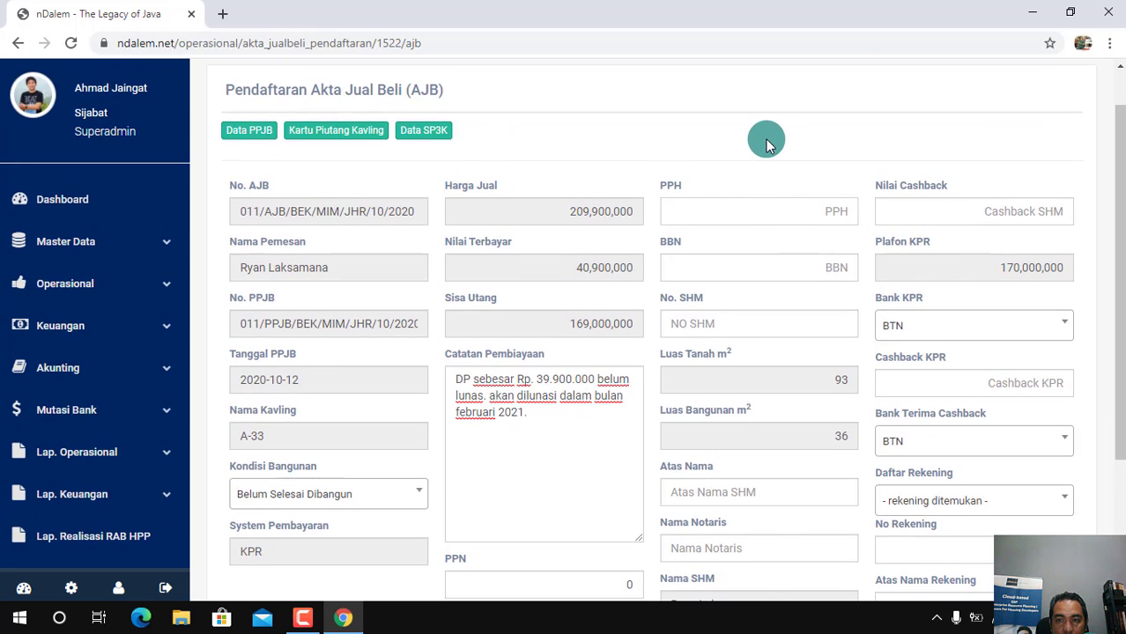
{"action": "type", "text": "6500000"}
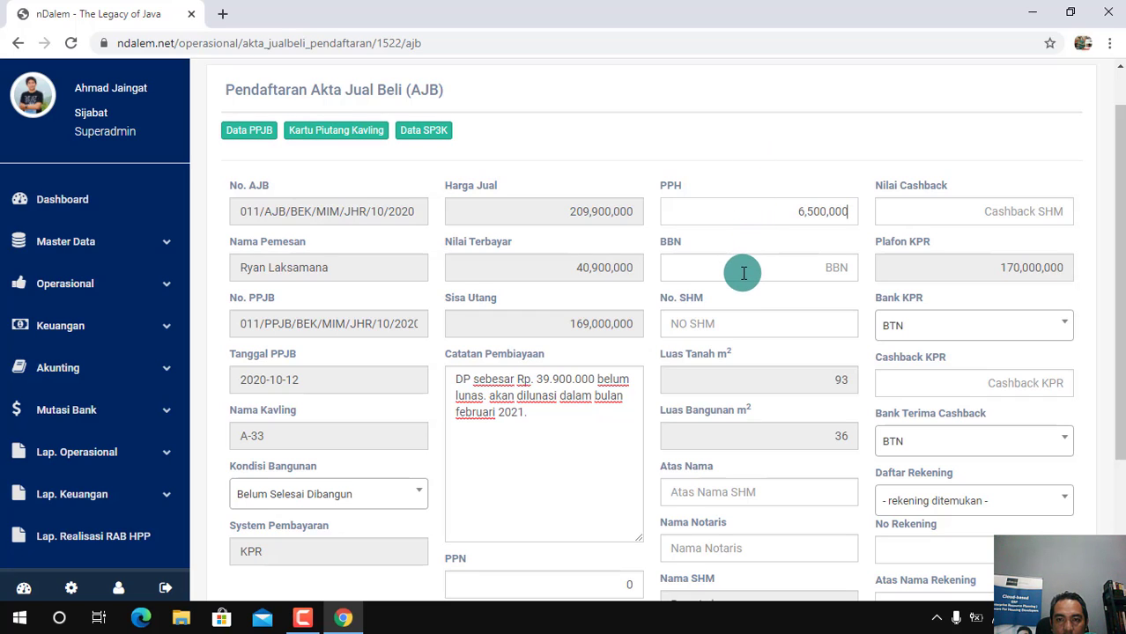
{"action": "type", "text": "3500000"}
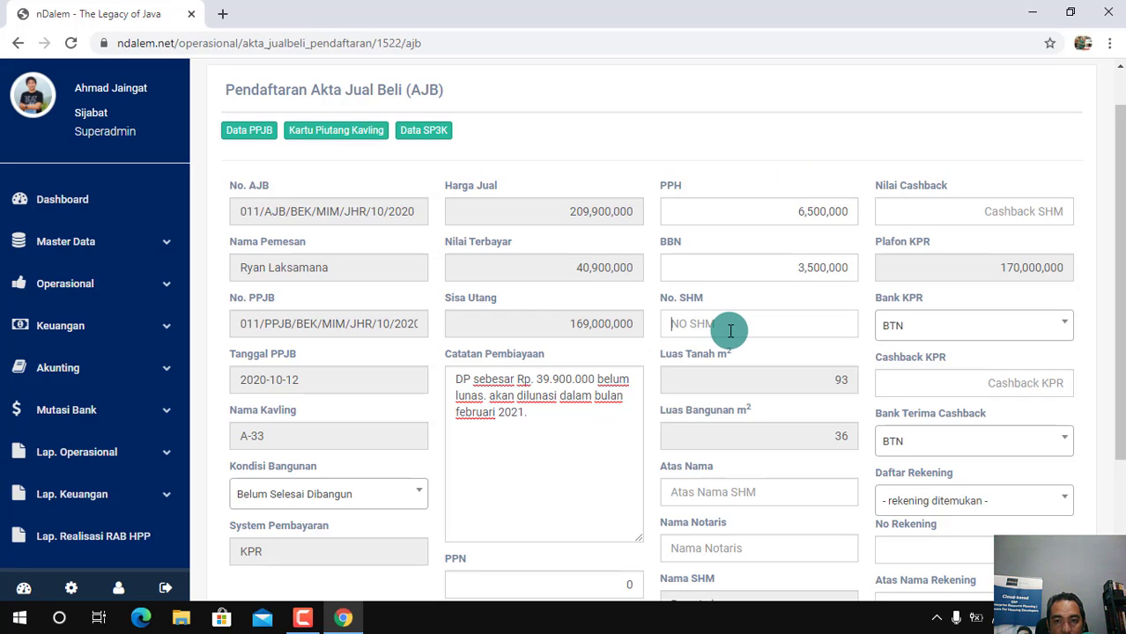
Enter the certificate number in No. SHM and set its Atas Nama holder to PT. Software Anak Negeri
{"action": "type", "text": "456"}
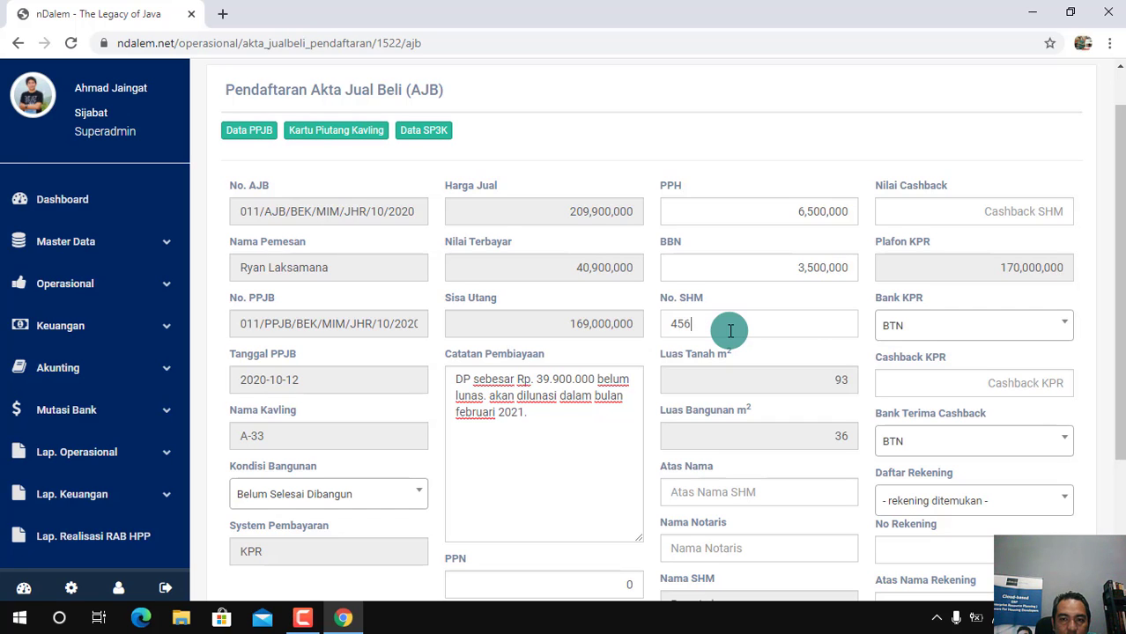
{"action": "type", "text": "9"}
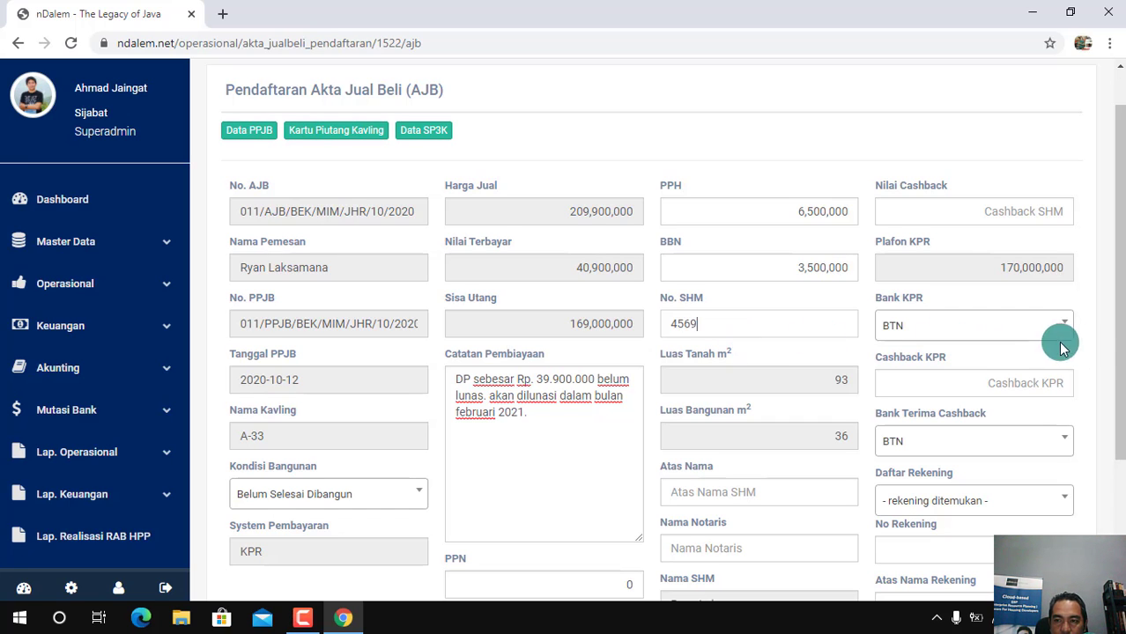
{"action": "scroll", "coordinate": [1119, 366], "scroll_direction": "down", "scroll_amount": 2}
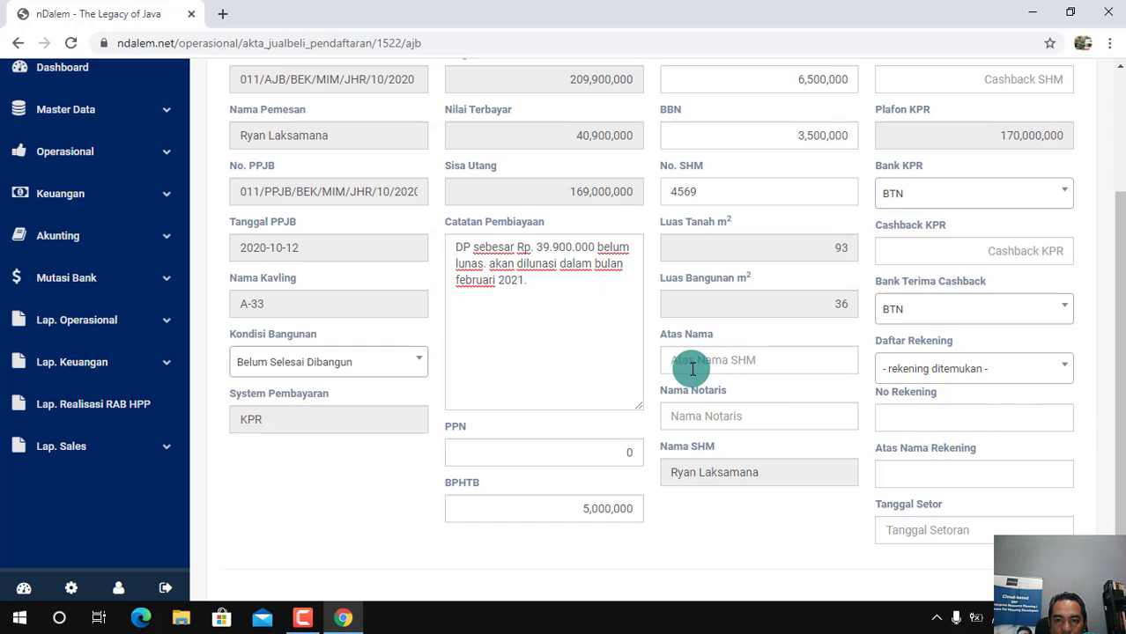
{"action": "left_click", "coordinate": [690, 364]}
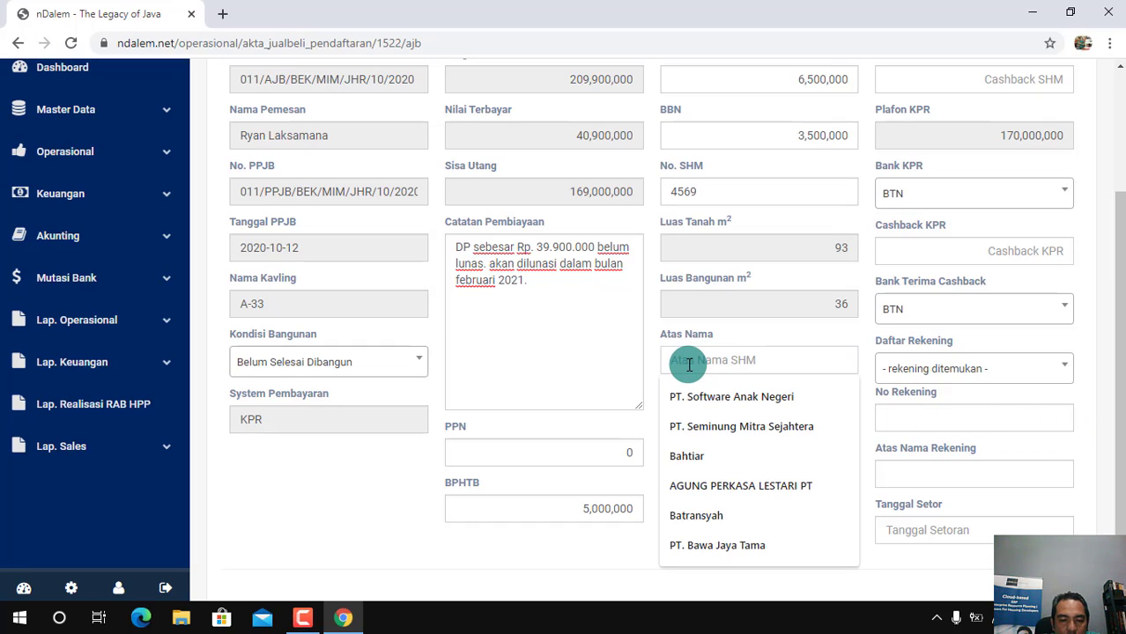
{"action": "type", "text": "R"}
{"action": "key", "text": "BackSpace"}
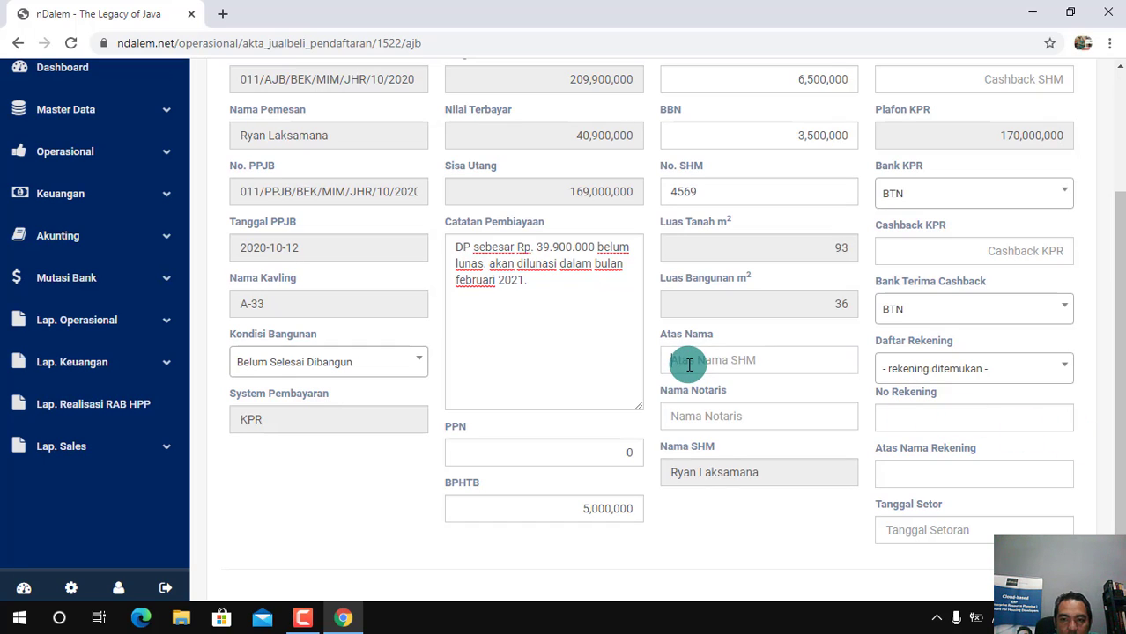
{"action": "left_click", "coordinate": [689, 362]}
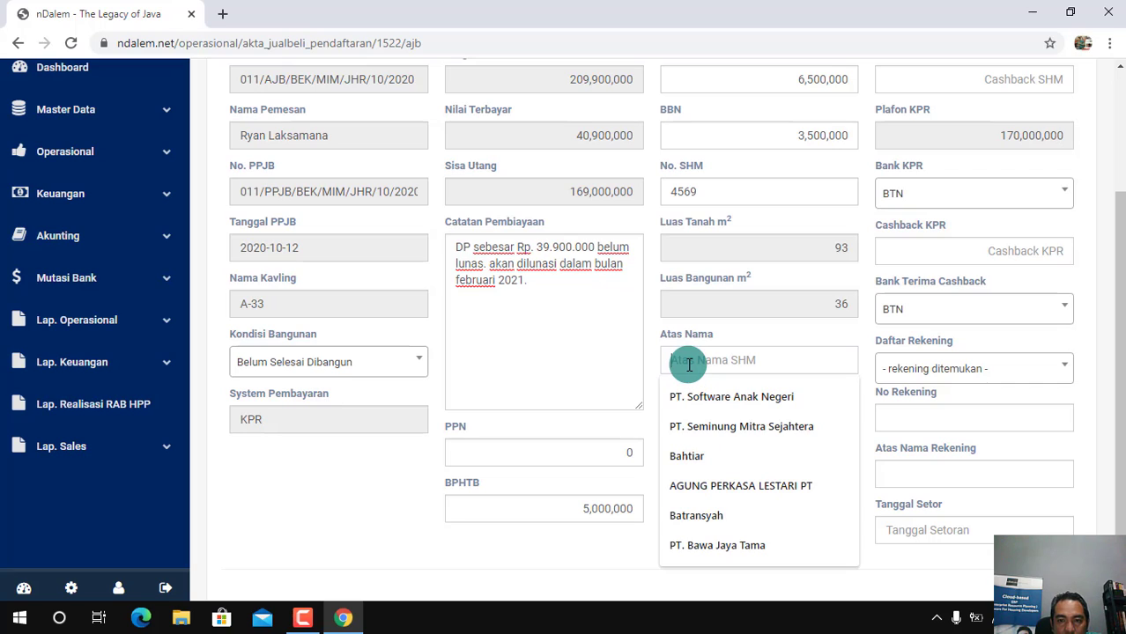
{"action": "left_click", "coordinate": [731, 398]}
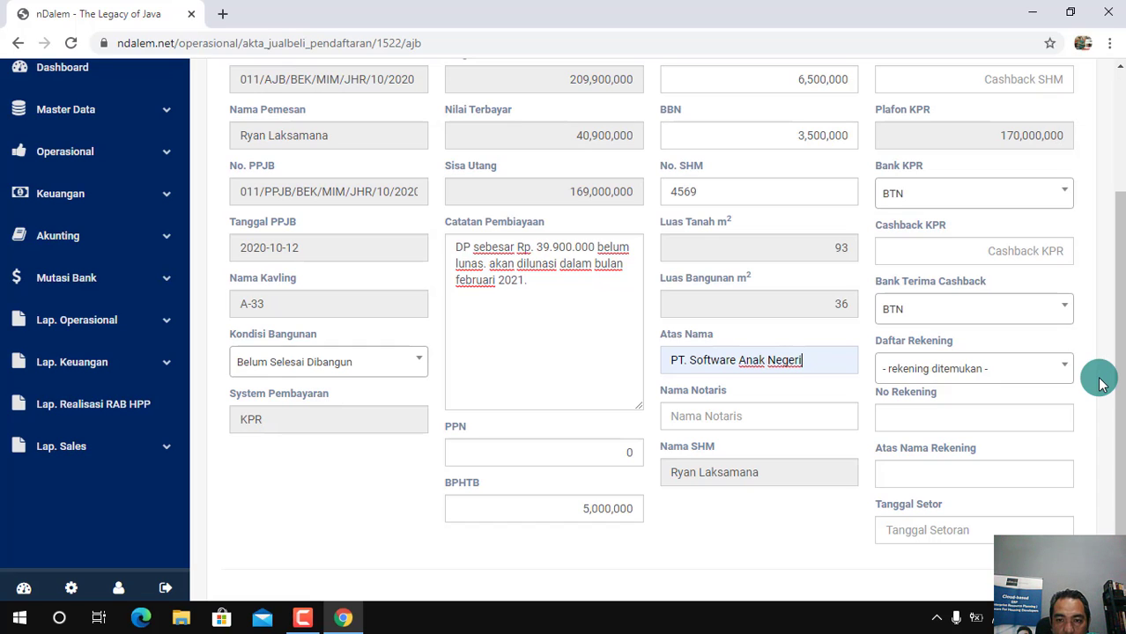
Enter the notary's name in Nama Notaris and set Nilai Cashback to 0
{"action": "left_click", "coordinate": [723, 416]}
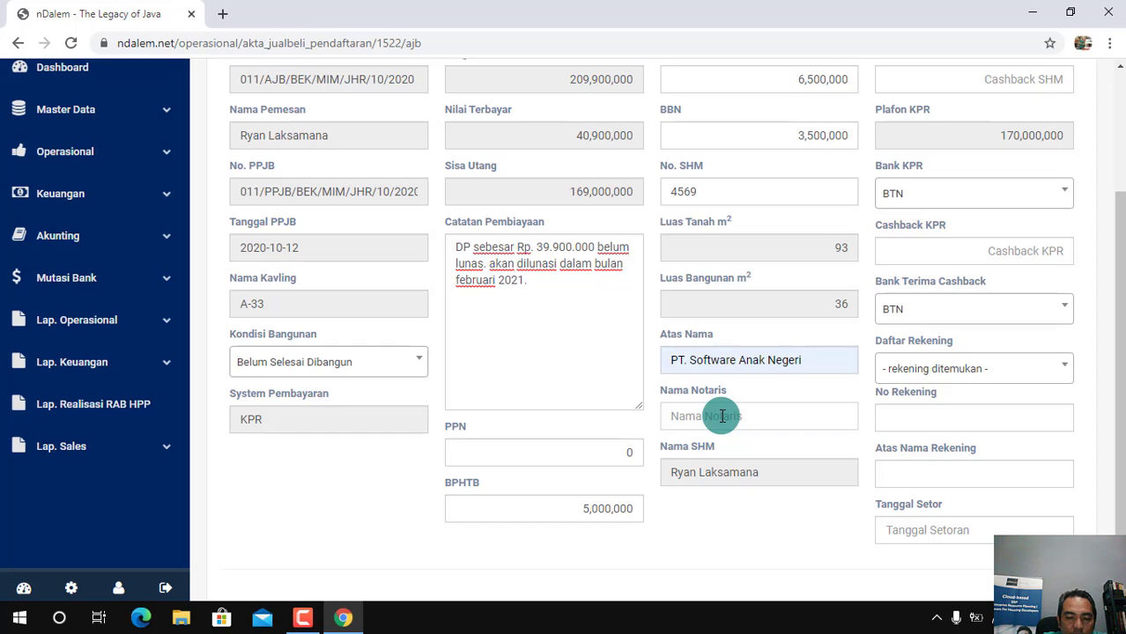
{"action": "type", "text": "Juanita"}
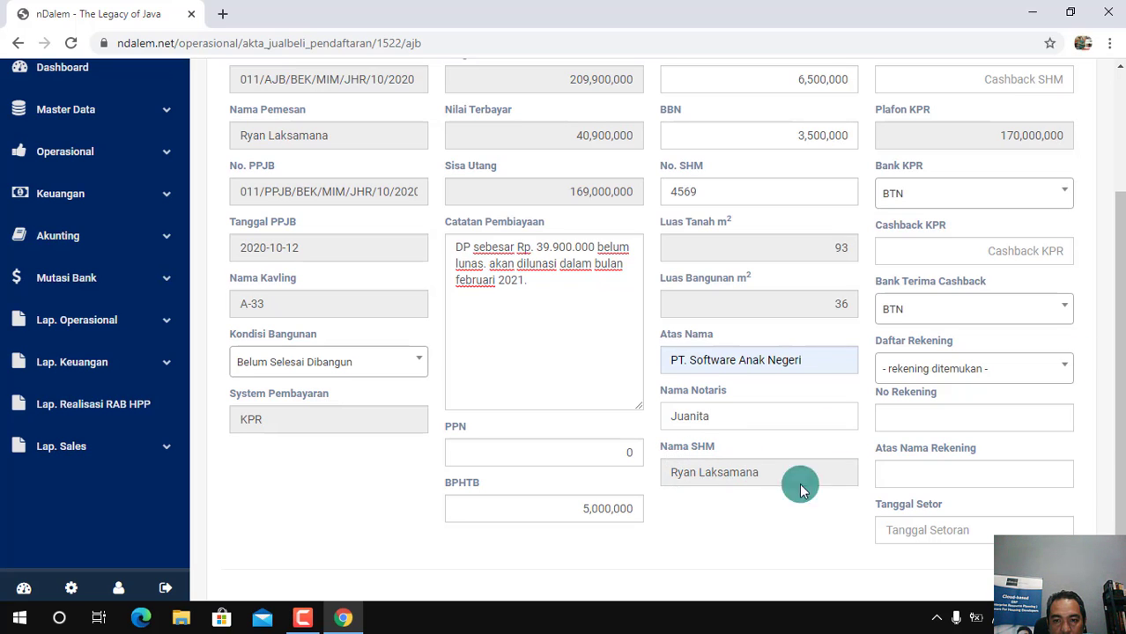
{"action": "left_click_drag", "start_coordinate": [1120, 432], "coordinate": [1119, 383]}
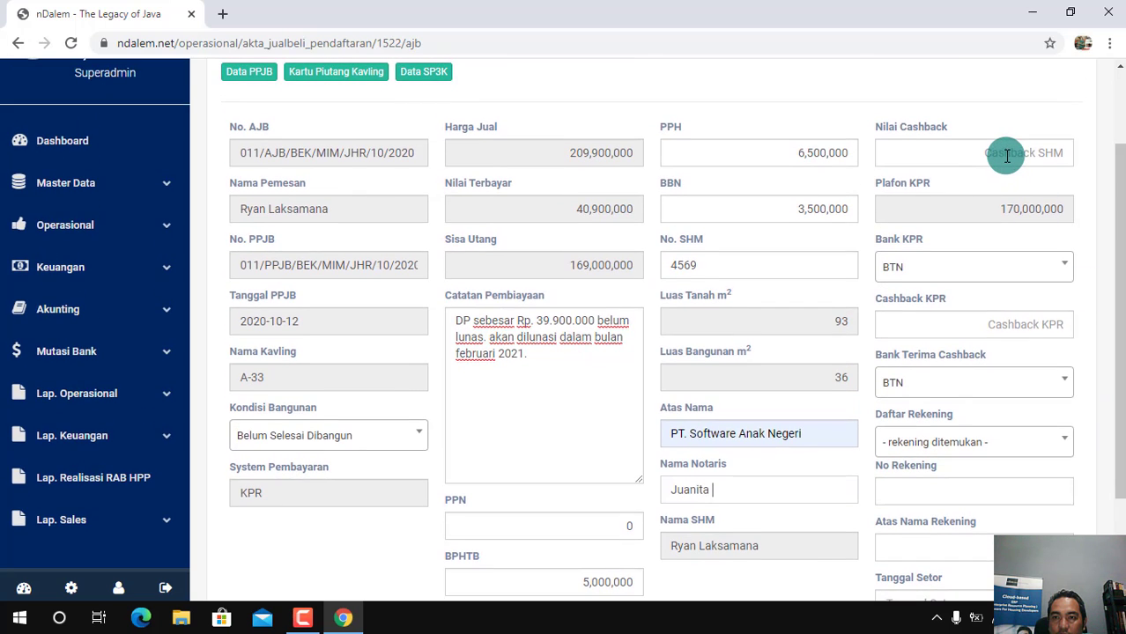
{"action": "left_click", "coordinate": [1007, 155]}
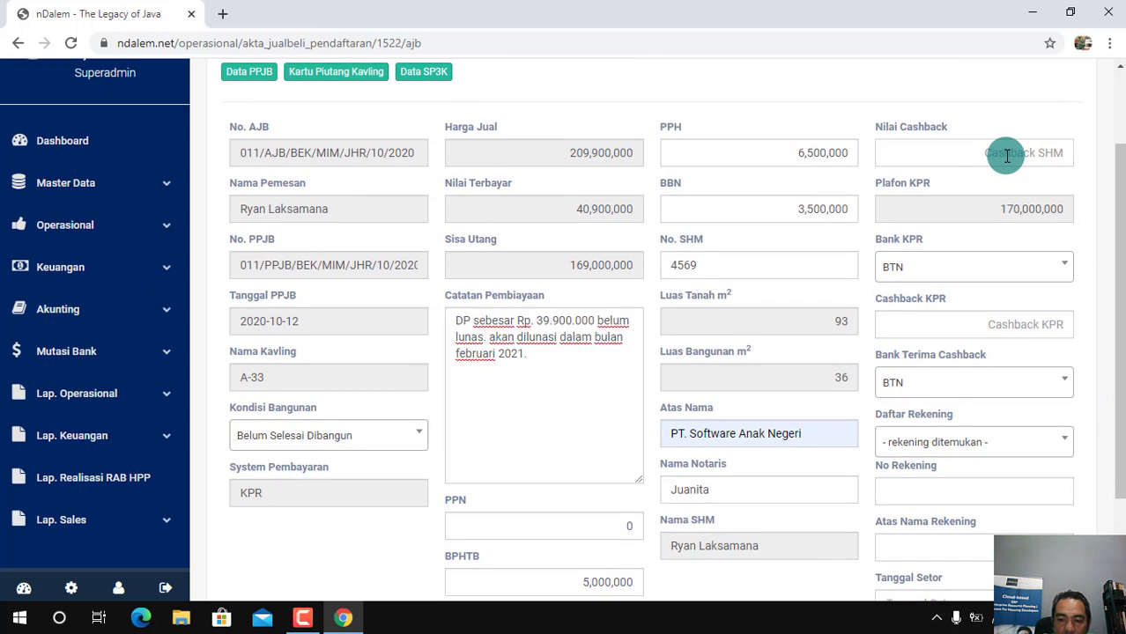
{"action": "type", "text": "0"}
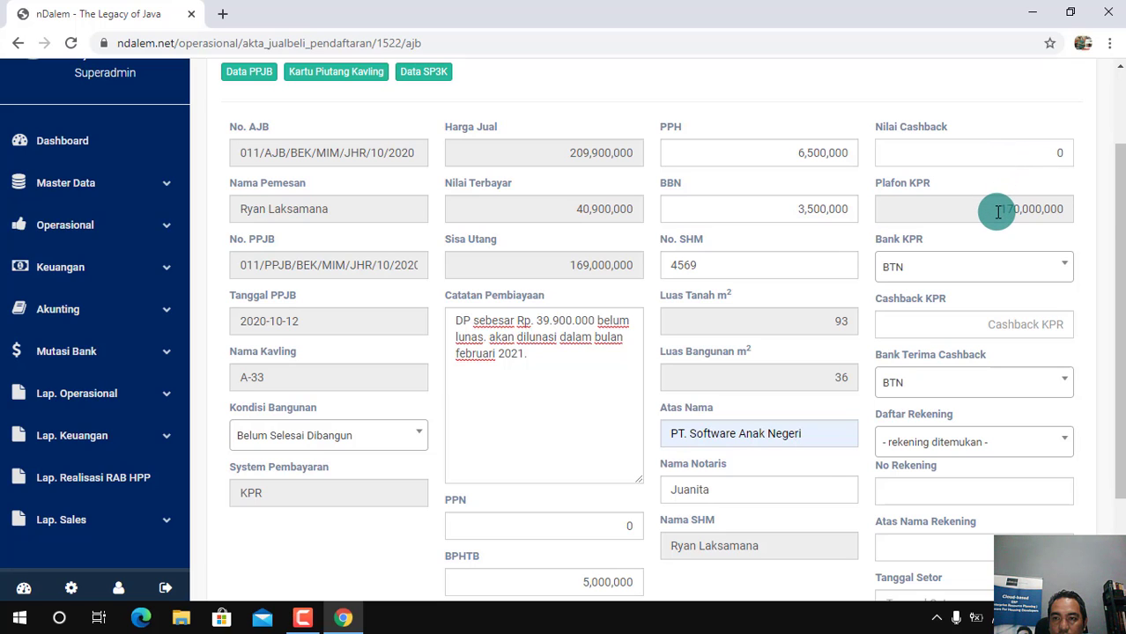
{"action": "left_click_drag", "start_coordinate": [1120, 232], "coordinate": [1119, 260]}
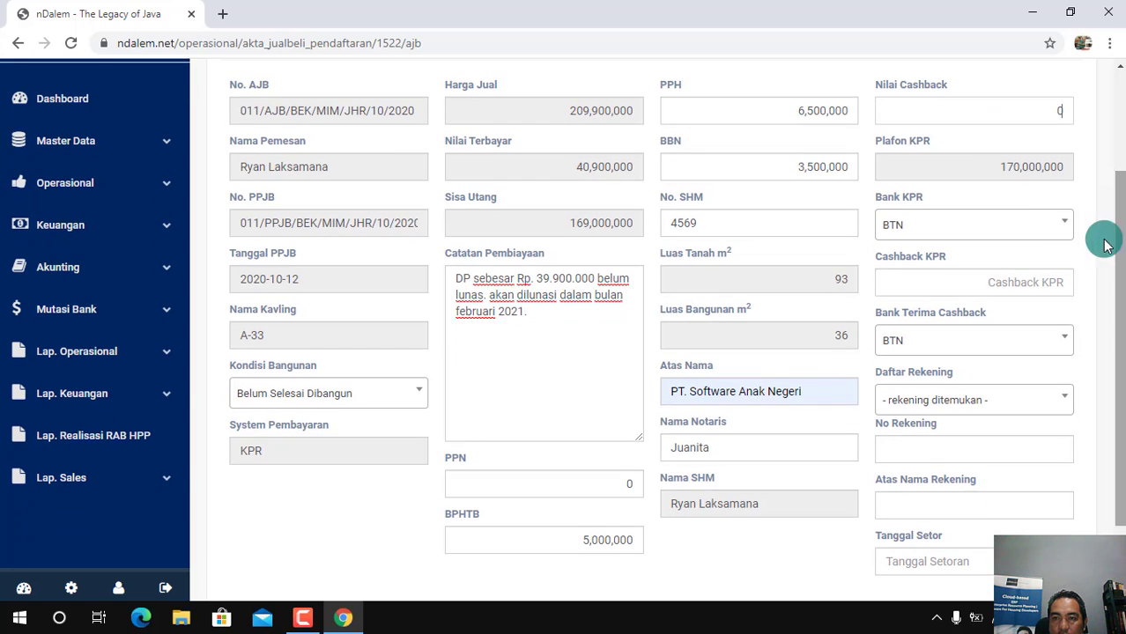
Keep BTN as the Bank KPR and set Cashback KPR to 0 in the AJB registration
{"action": "left_click", "coordinate": [1056, 230]}
{"action": "left_click", "coordinate": [1030, 278]}
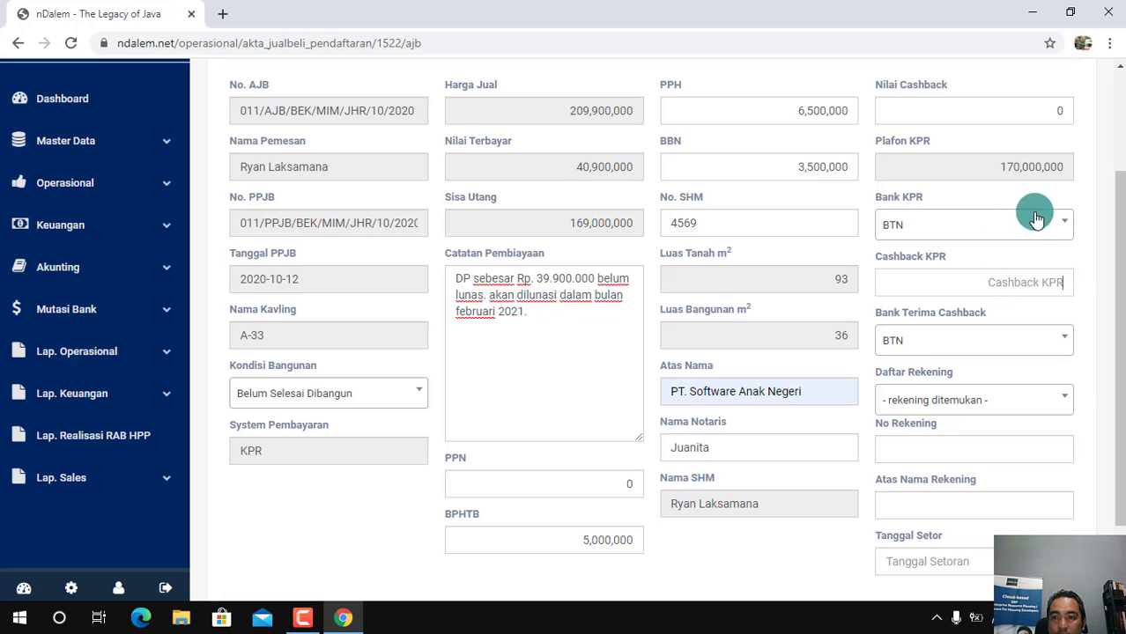
{"action": "type", "text": "0"}
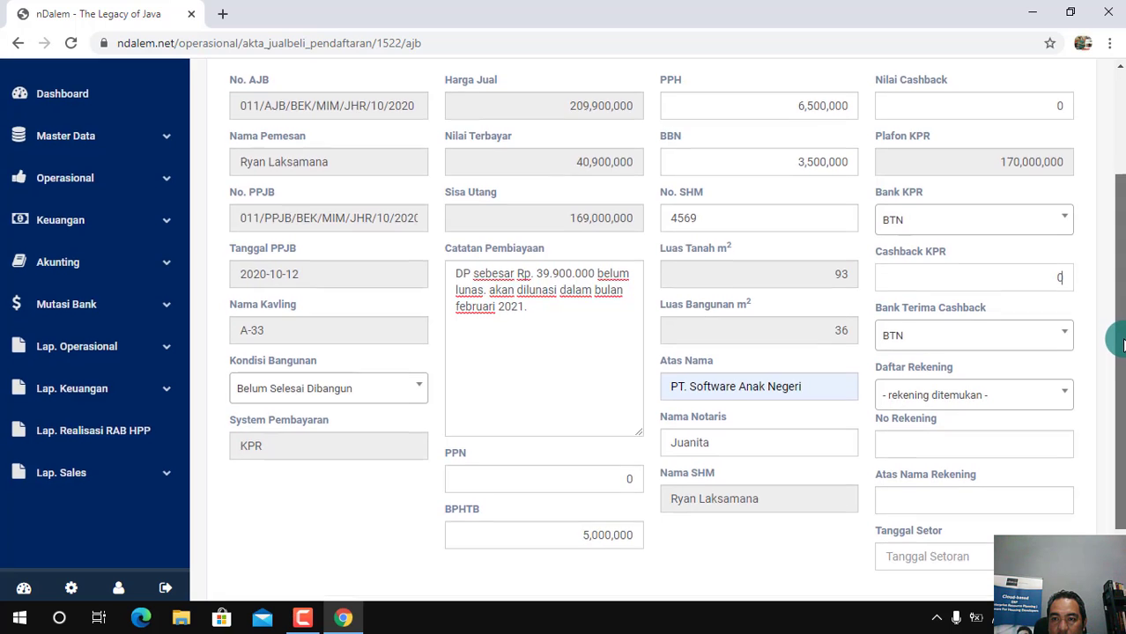
Keep BTN as Bank Terima Cashback and choose the PT. Bawa Jaya Tama account from Daftar Rekening
{"action": "scroll", "coordinate": [1116, 336], "scroll_direction": "down", "scroll_amount": 1}
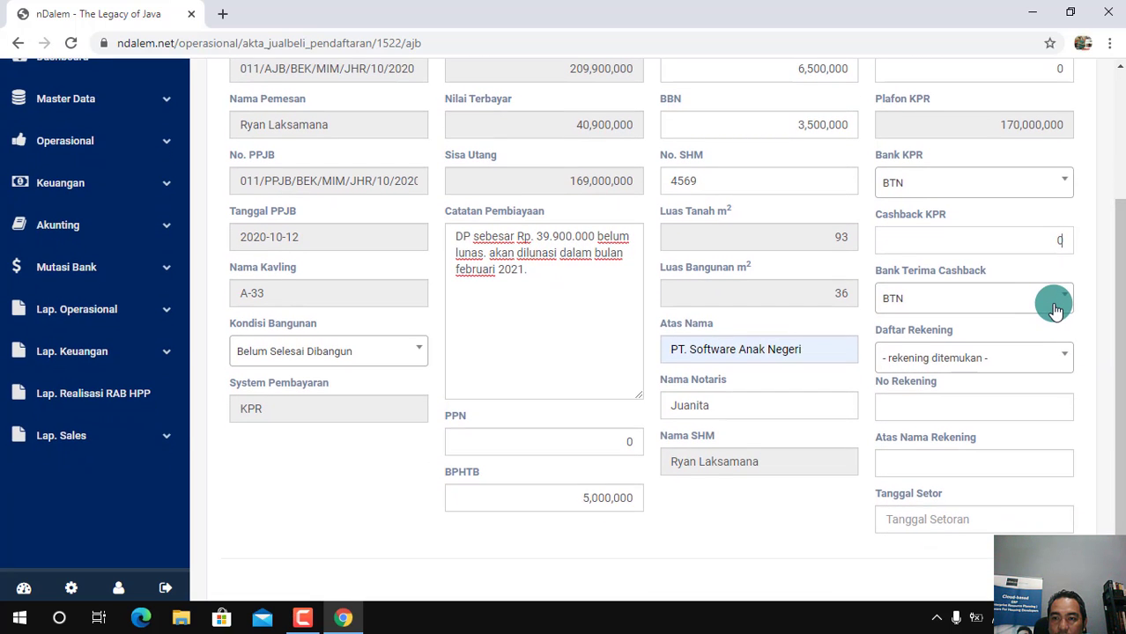
{"action": "left_click", "coordinate": [1053, 308]}
{"action": "left_click", "coordinate": [974, 357]}
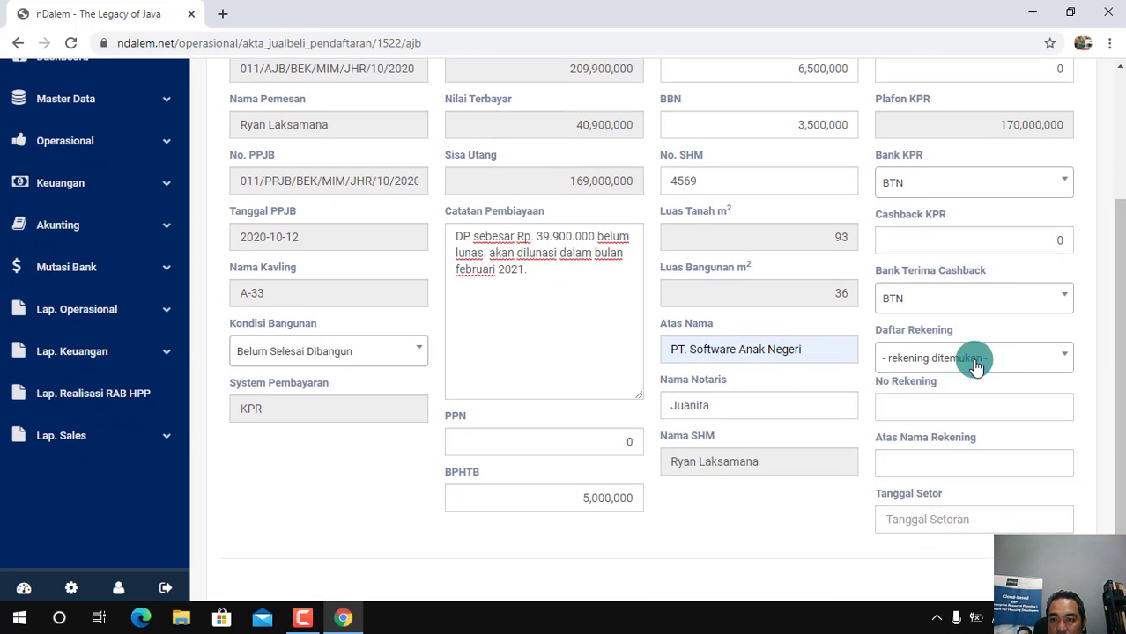
{"action": "left_click", "coordinate": [1023, 368]}
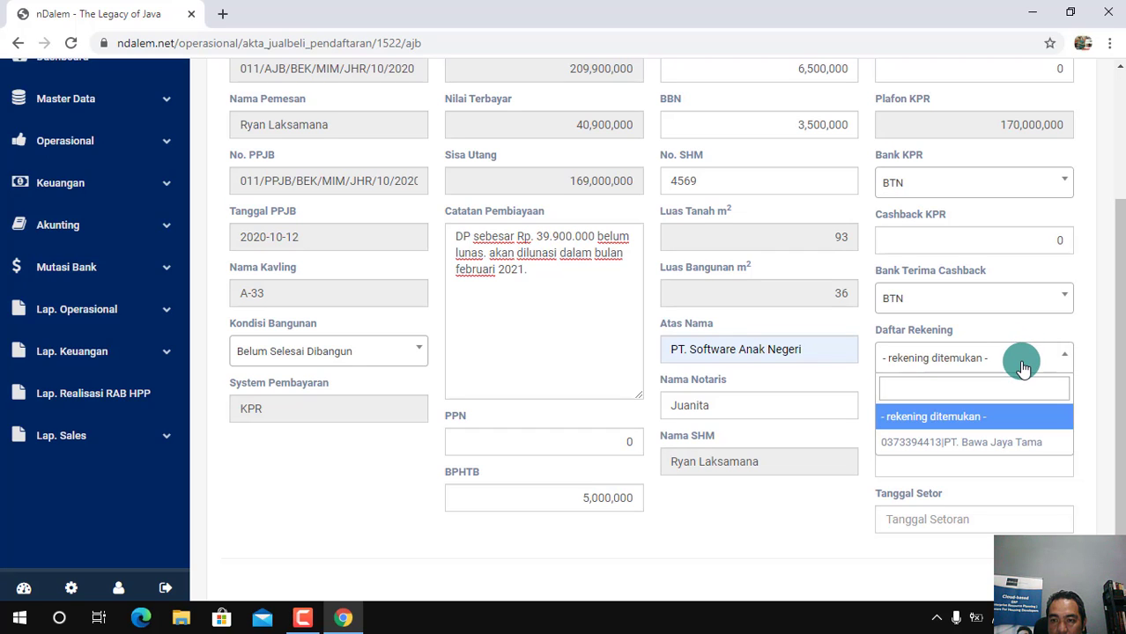
{"action": "left_click", "coordinate": [970, 443]}
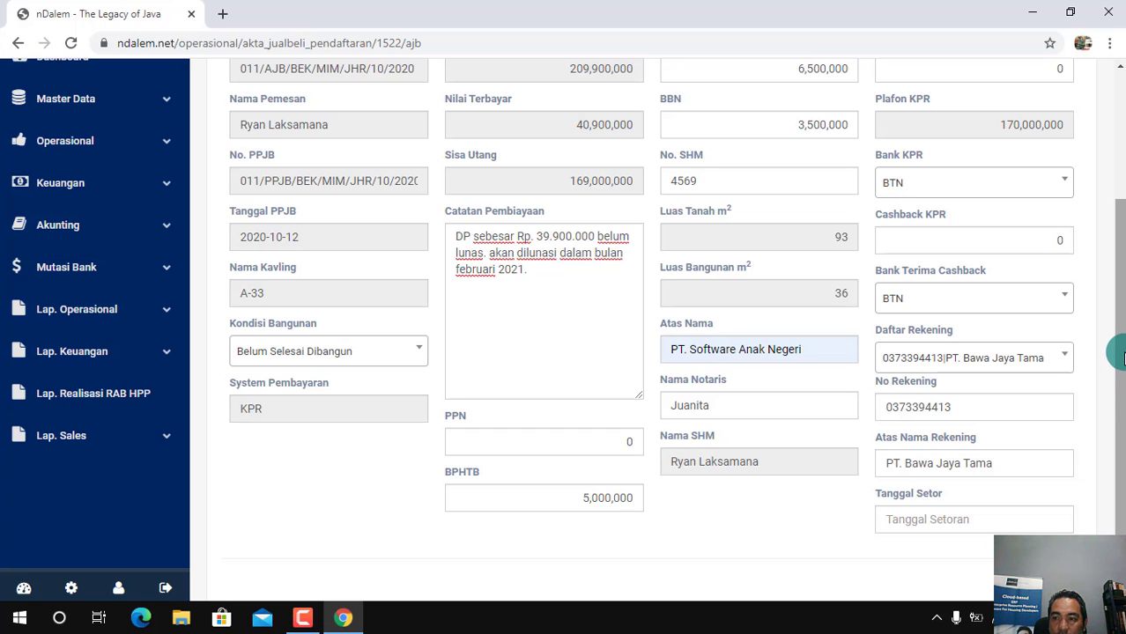
Set Tanggal Setor to 2020-12-24 in the AJB registration
{"action": "scroll", "coordinate": [1119, 357], "scroll_direction": "down", "scroll_amount": 1}
{"action": "left_click", "coordinate": [953, 487]}
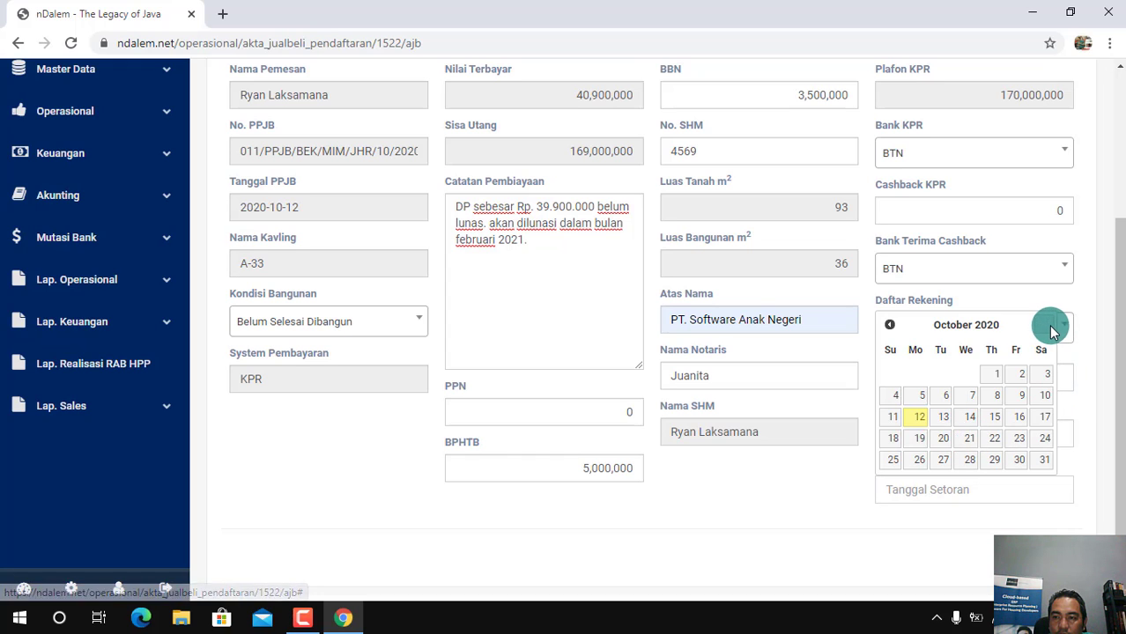
{"action": "left_click", "coordinate": [1049, 326]}
{"action": "left_click", "coordinate": [1049, 326]}
{"action": "left_click", "coordinate": [994, 438]}
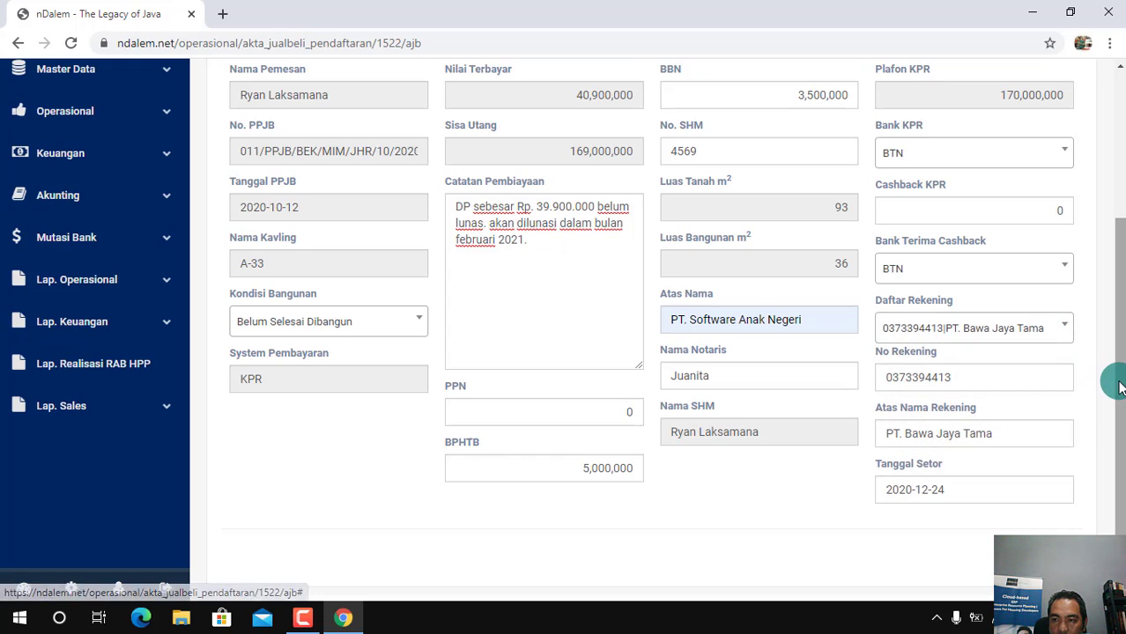
Submit the completed AJB registration for plot A-33 and confirm the submission
{"action": "scroll", "coordinate": [1119, 387], "scroll_direction": "down", "scroll_amount": 1}
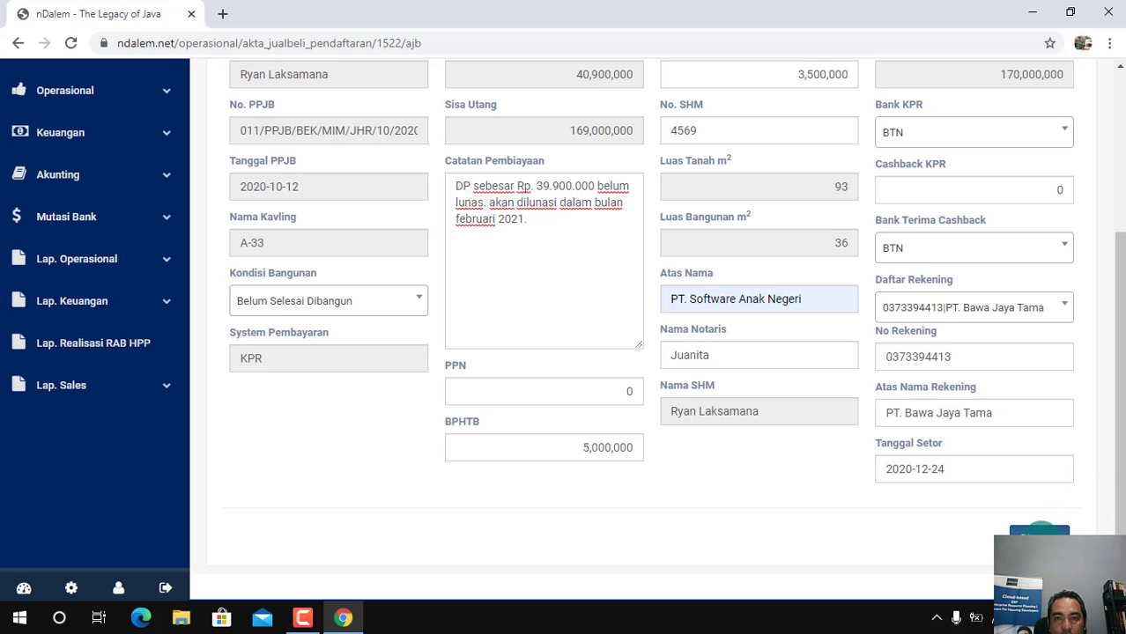
{"action": "left_click", "coordinate": [1040, 531]}
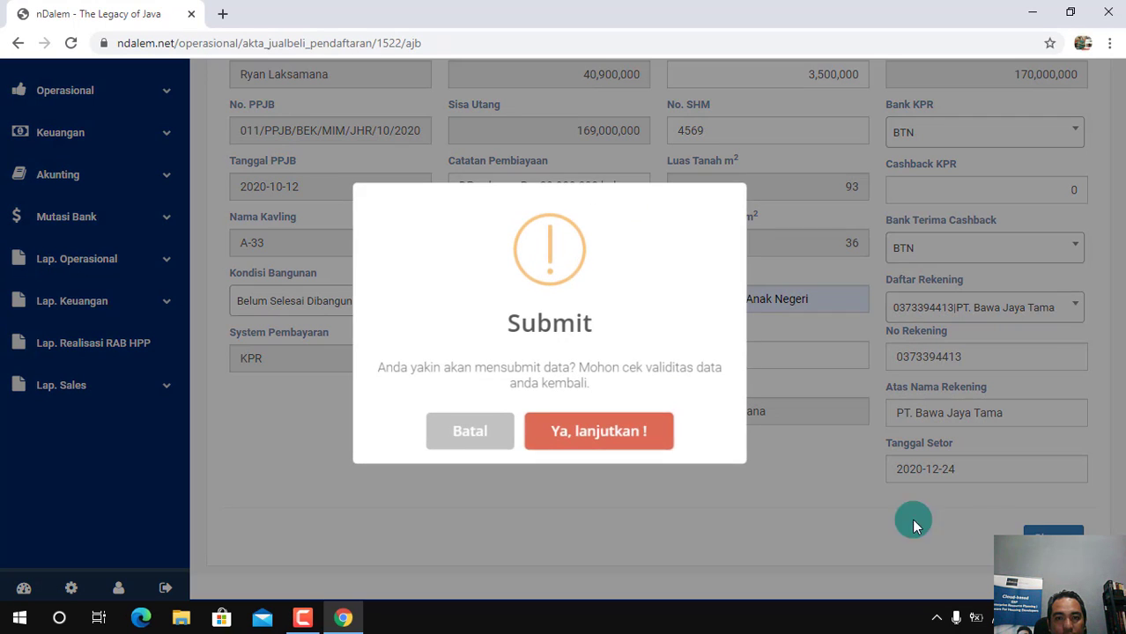
{"action": "left_click", "coordinate": [605, 435]}
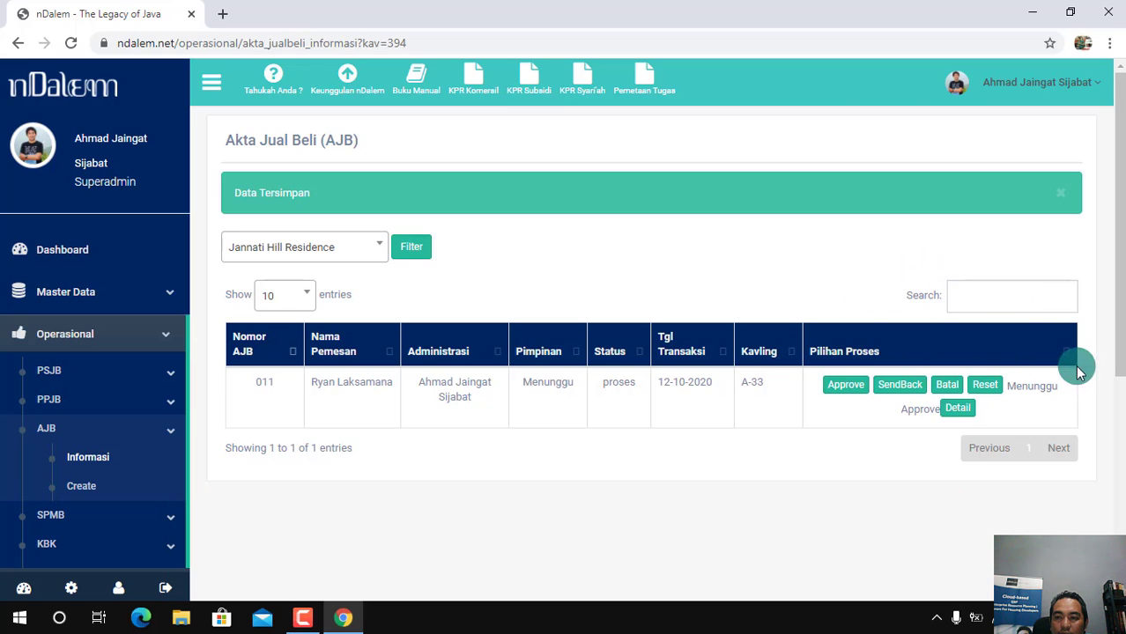
Review plot A-33's saved AJB details from the buyer data through the financing note and return to the AJB list
{"action": "left_click", "coordinate": [958, 410]}
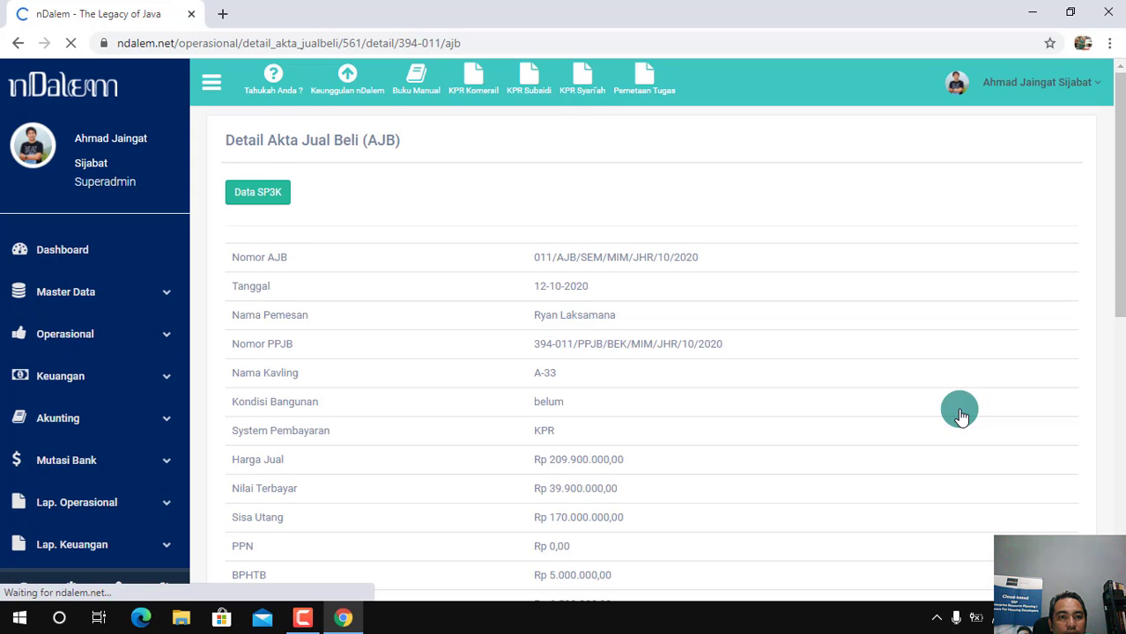
{"action": "left_click_drag", "start_coordinate": [1113, 262], "coordinate": [1119, 534]}
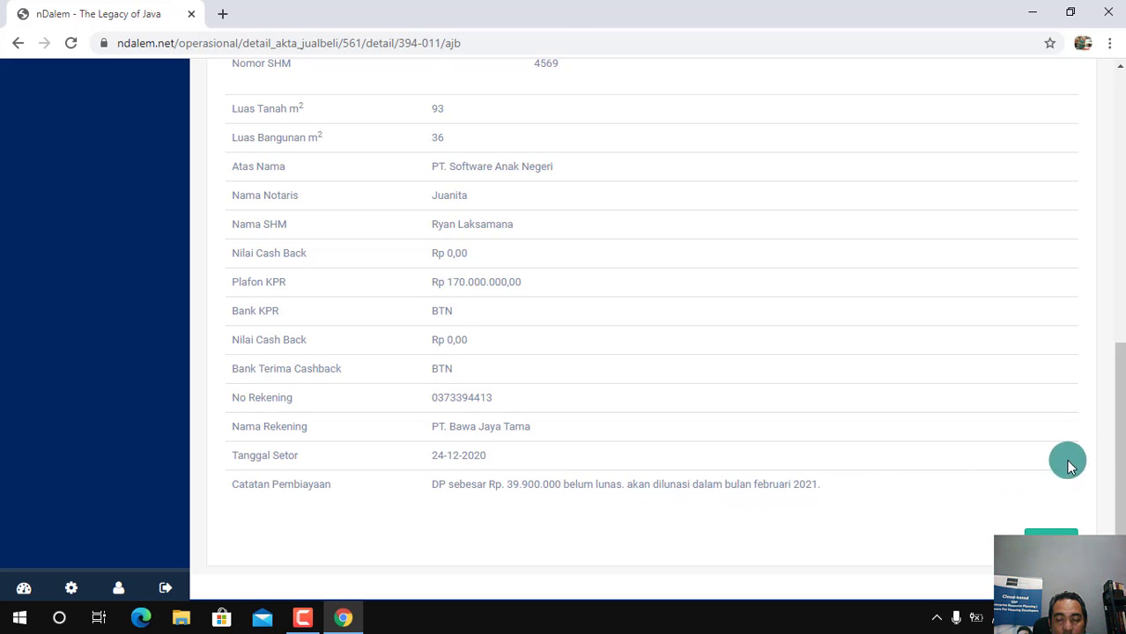
{"action": "left_click_drag", "start_coordinate": [1116, 453], "coordinate": [1120, 218]}
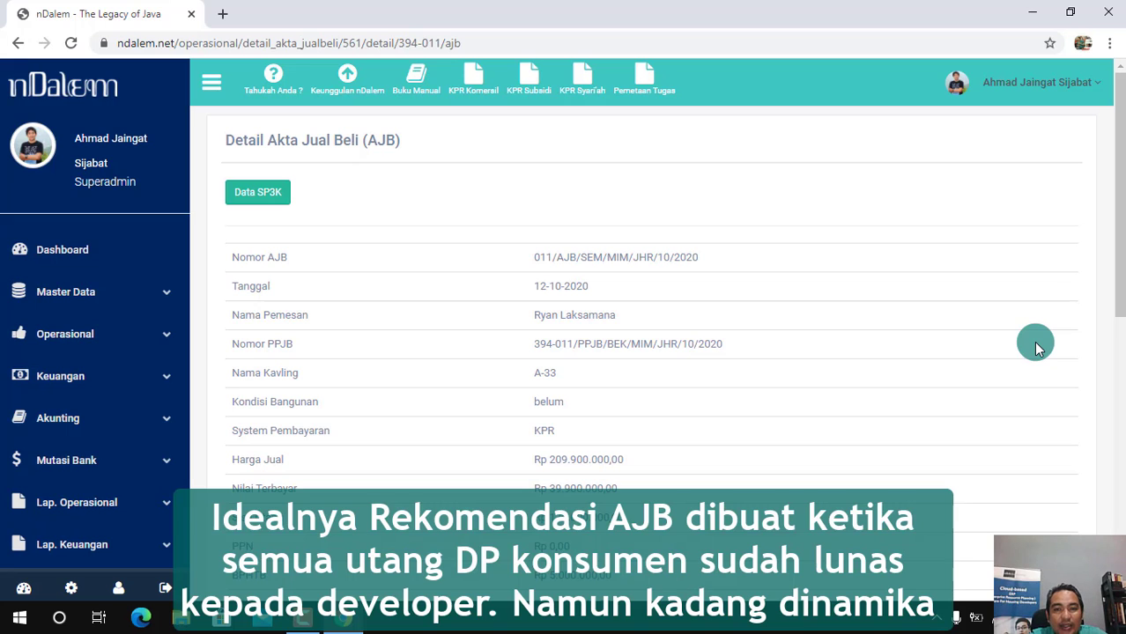
{"action": "left_click_drag", "start_coordinate": [1120, 272], "coordinate": [1121, 534]}
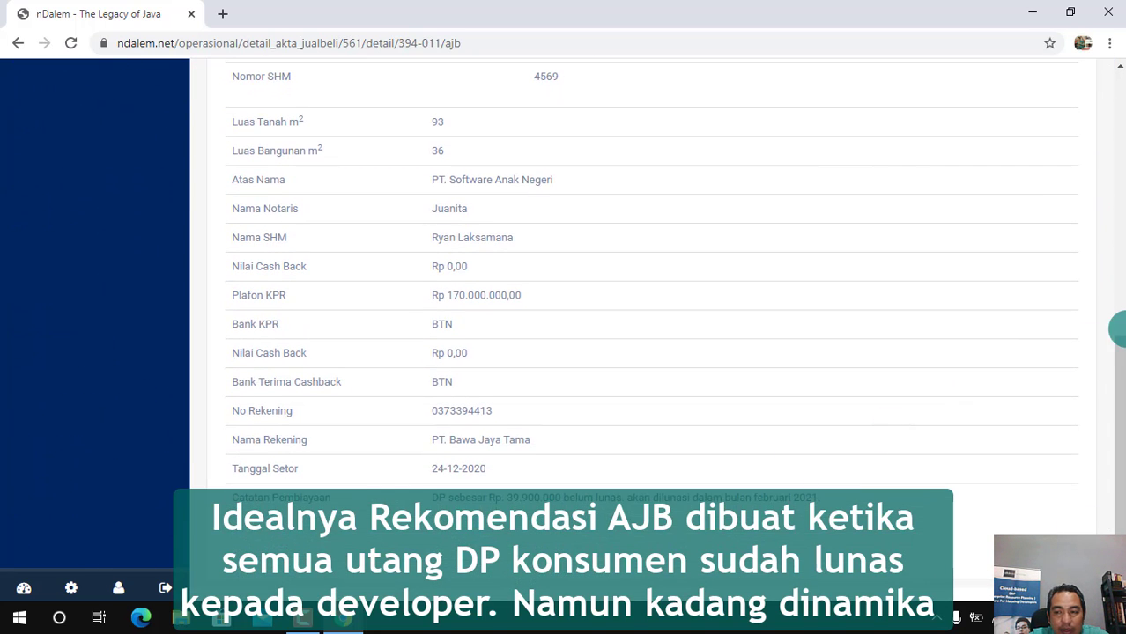
{"action": "left_click_drag", "start_coordinate": [1116, 402], "coordinate": [1108, 159]}
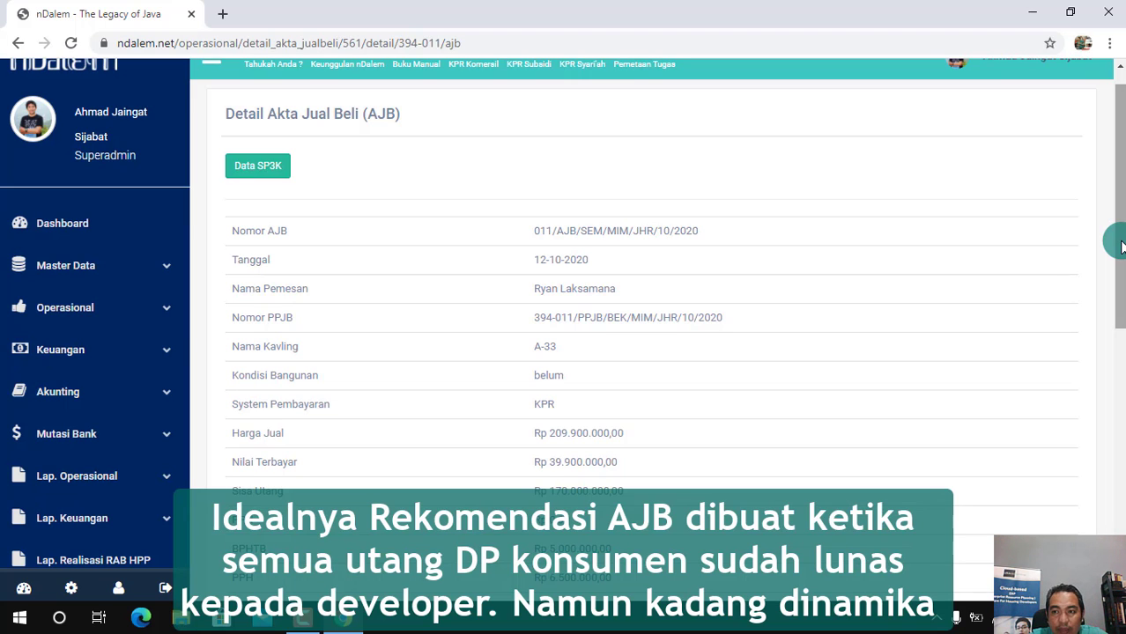
{"action": "left_click_drag", "start_coordinate": [1121, 247], "coordinate": [1117, 489]}
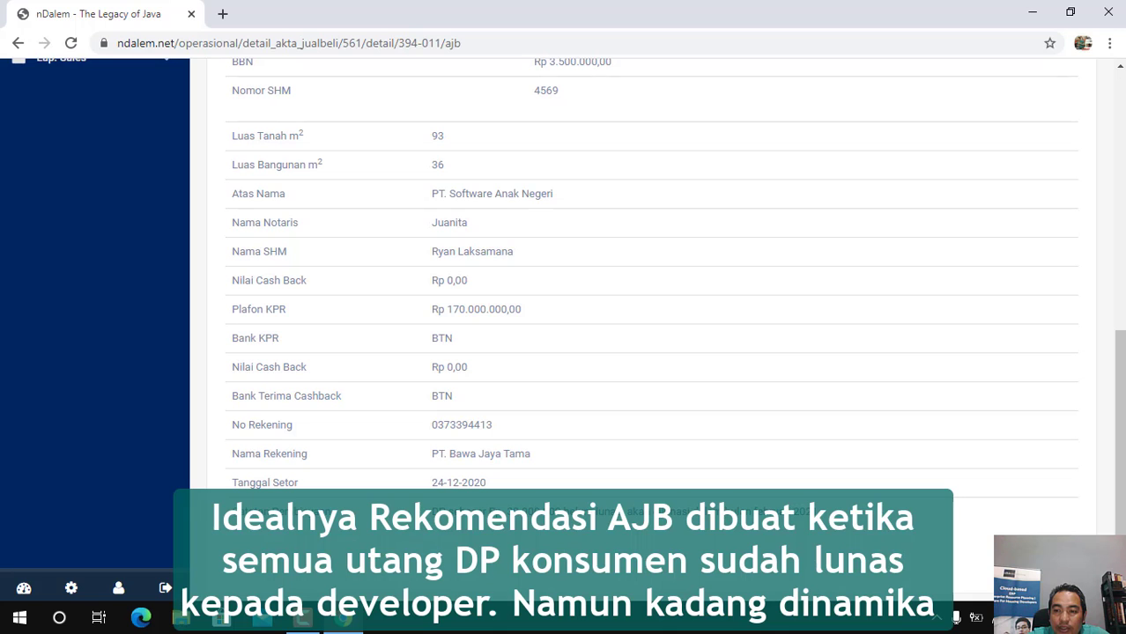
{"action": "left_click", "coordinate": [588, 552]}
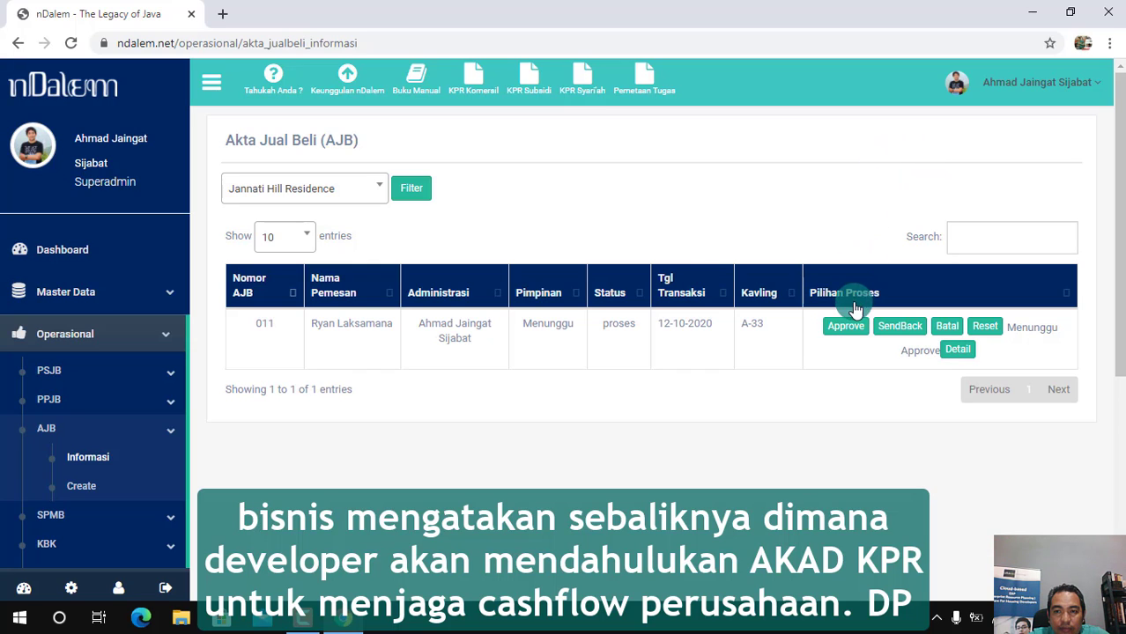
Approve plot A-33's AJB and open its printable Rekomendasi AJB document in a maximized window
{"action": "left_click", "coordinate": [849, 332]}
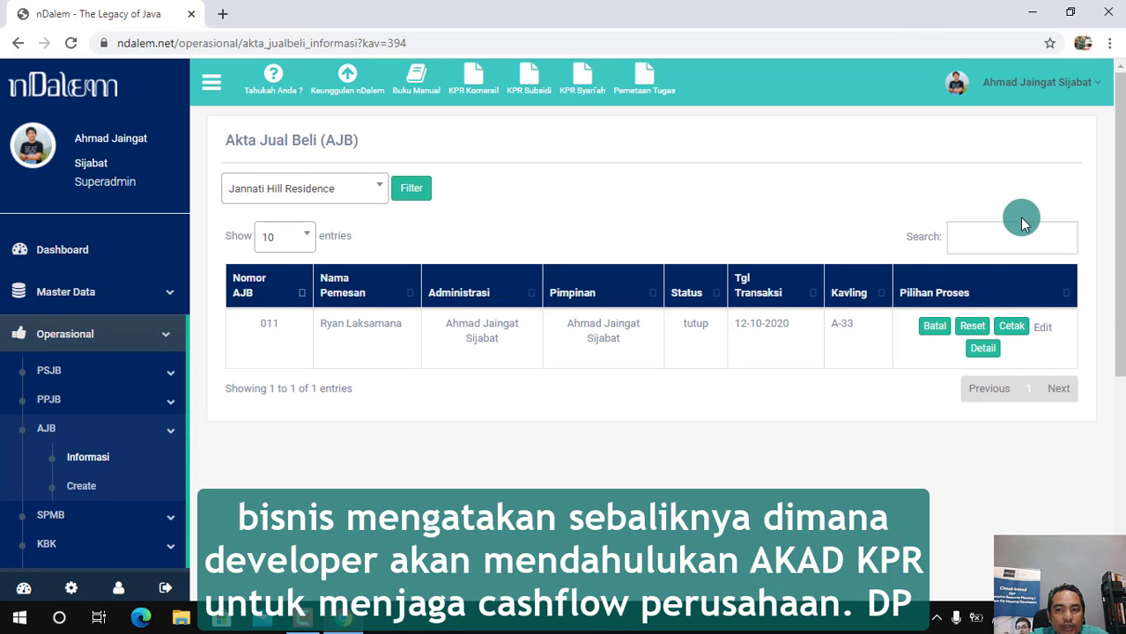
{"action": "left_click", "coordinate": [1013, 327]}
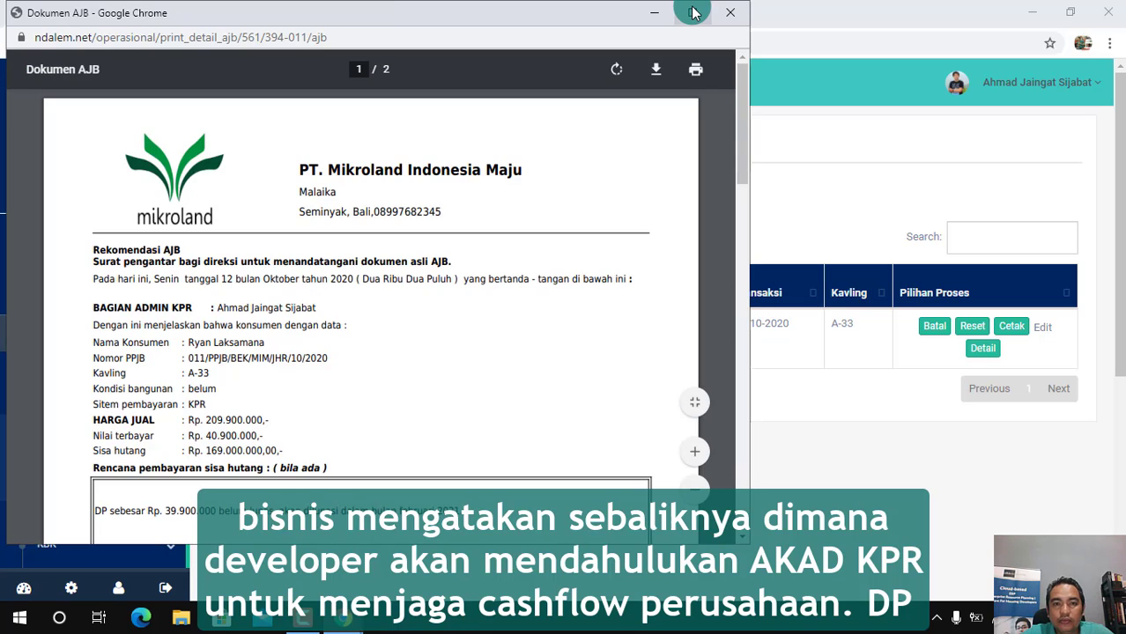
{"action": "left_click", "coordinate": [693, 14]}
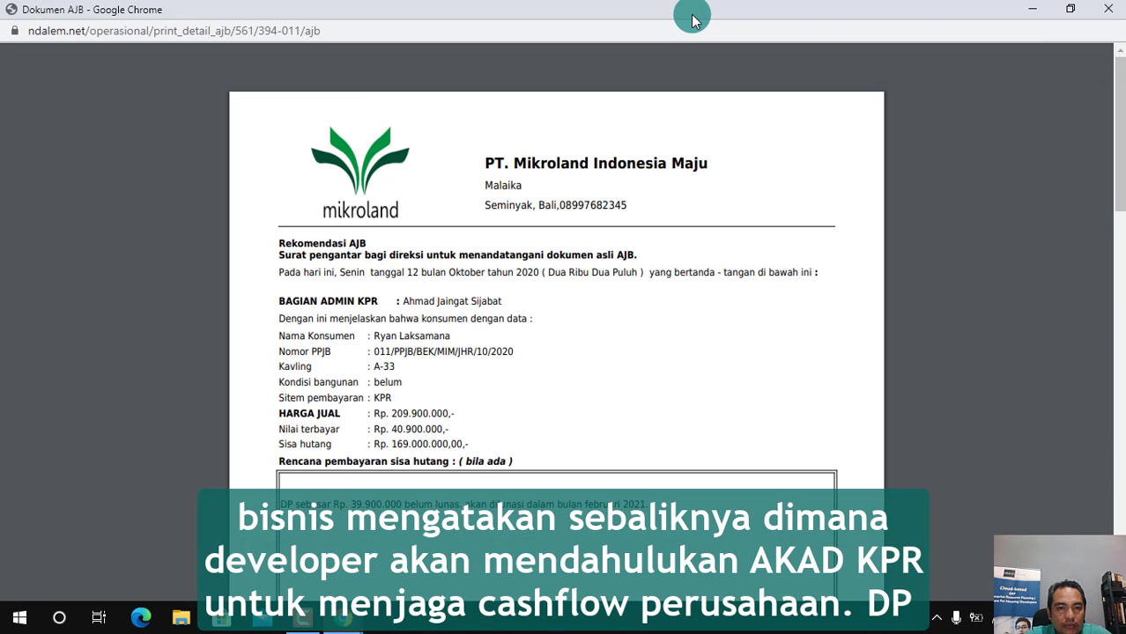
{"action": "left_click_drag", "start_coordinate": [1122, 168], "coordinate": [1122, 171]}
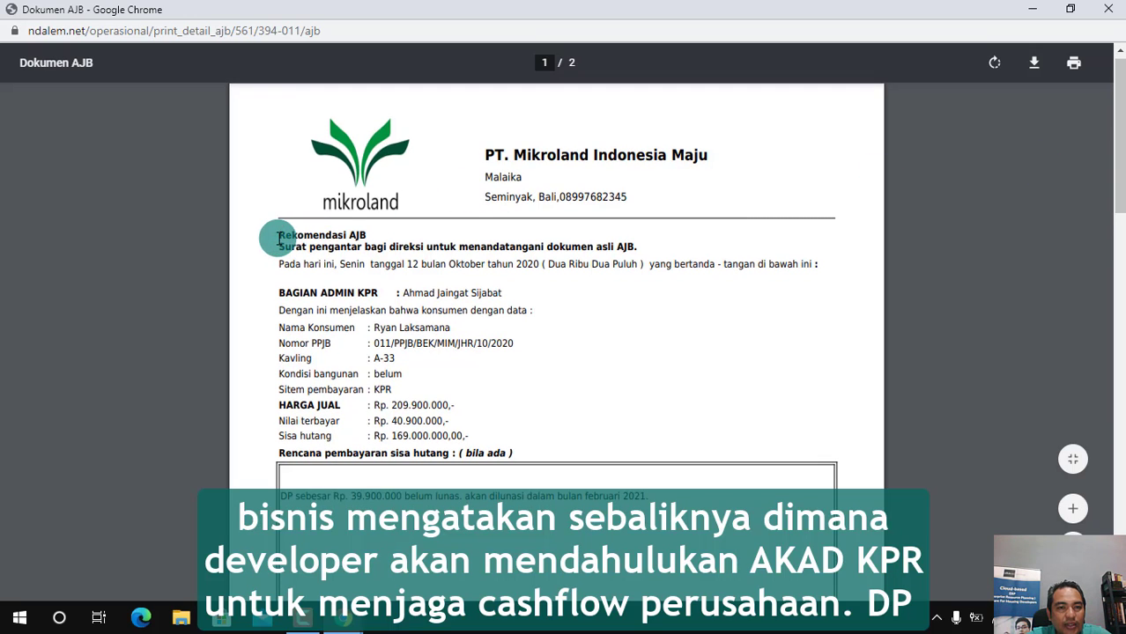